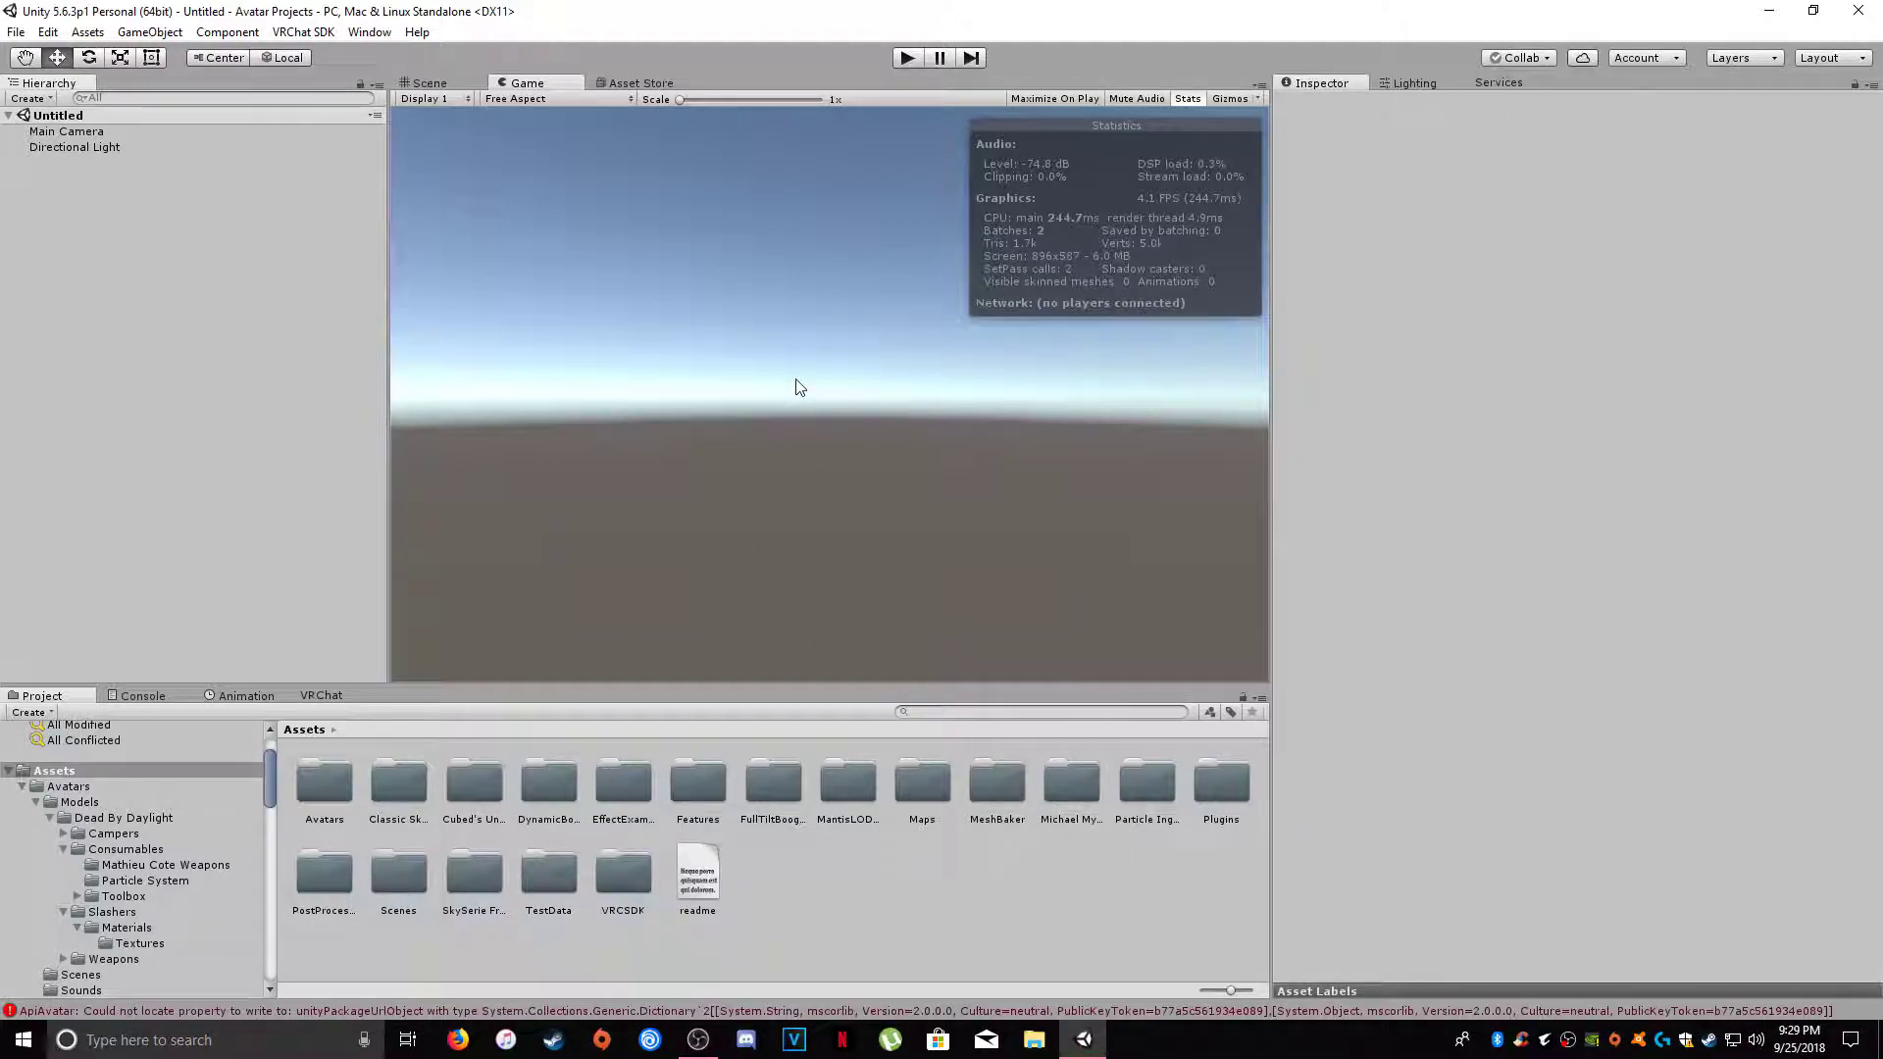
# - Browse the Assets folder's VRCSDK, Avatars and Maps folders
pyautogui.click(622, 873)
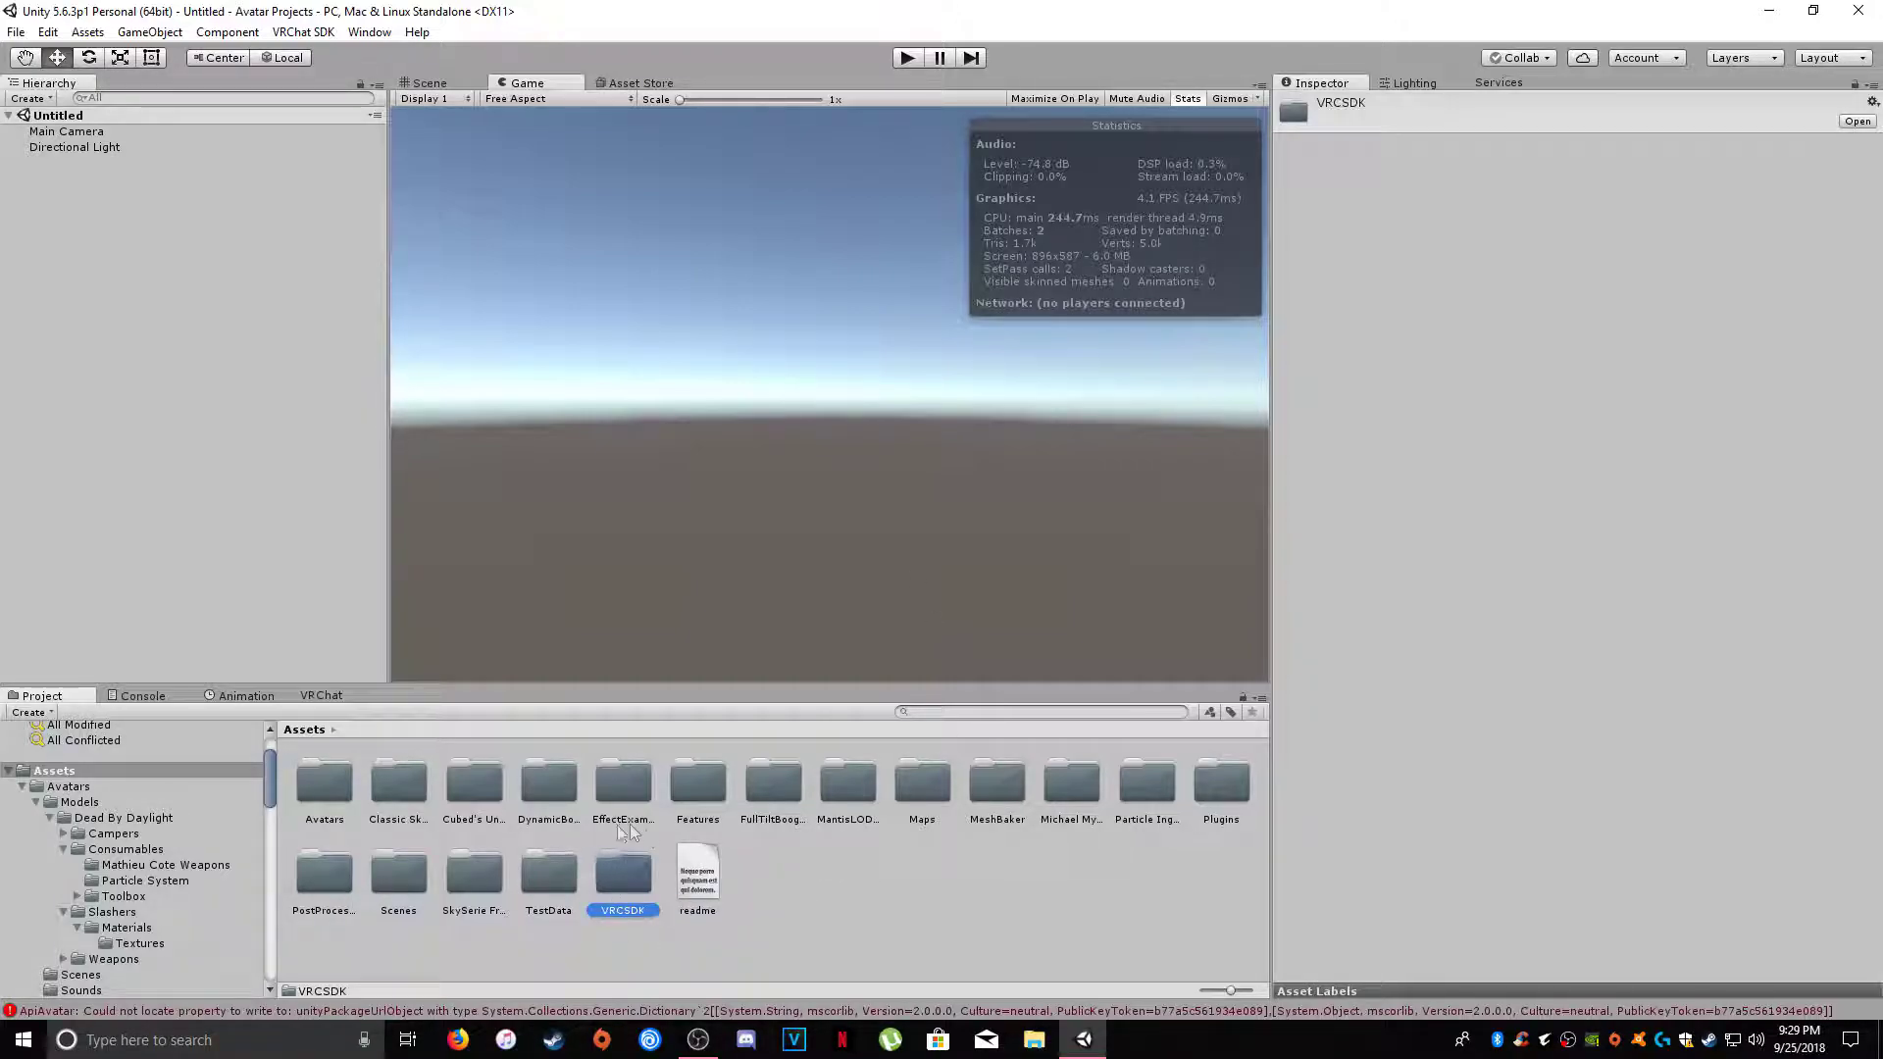
pyautogui.click(56, 770)
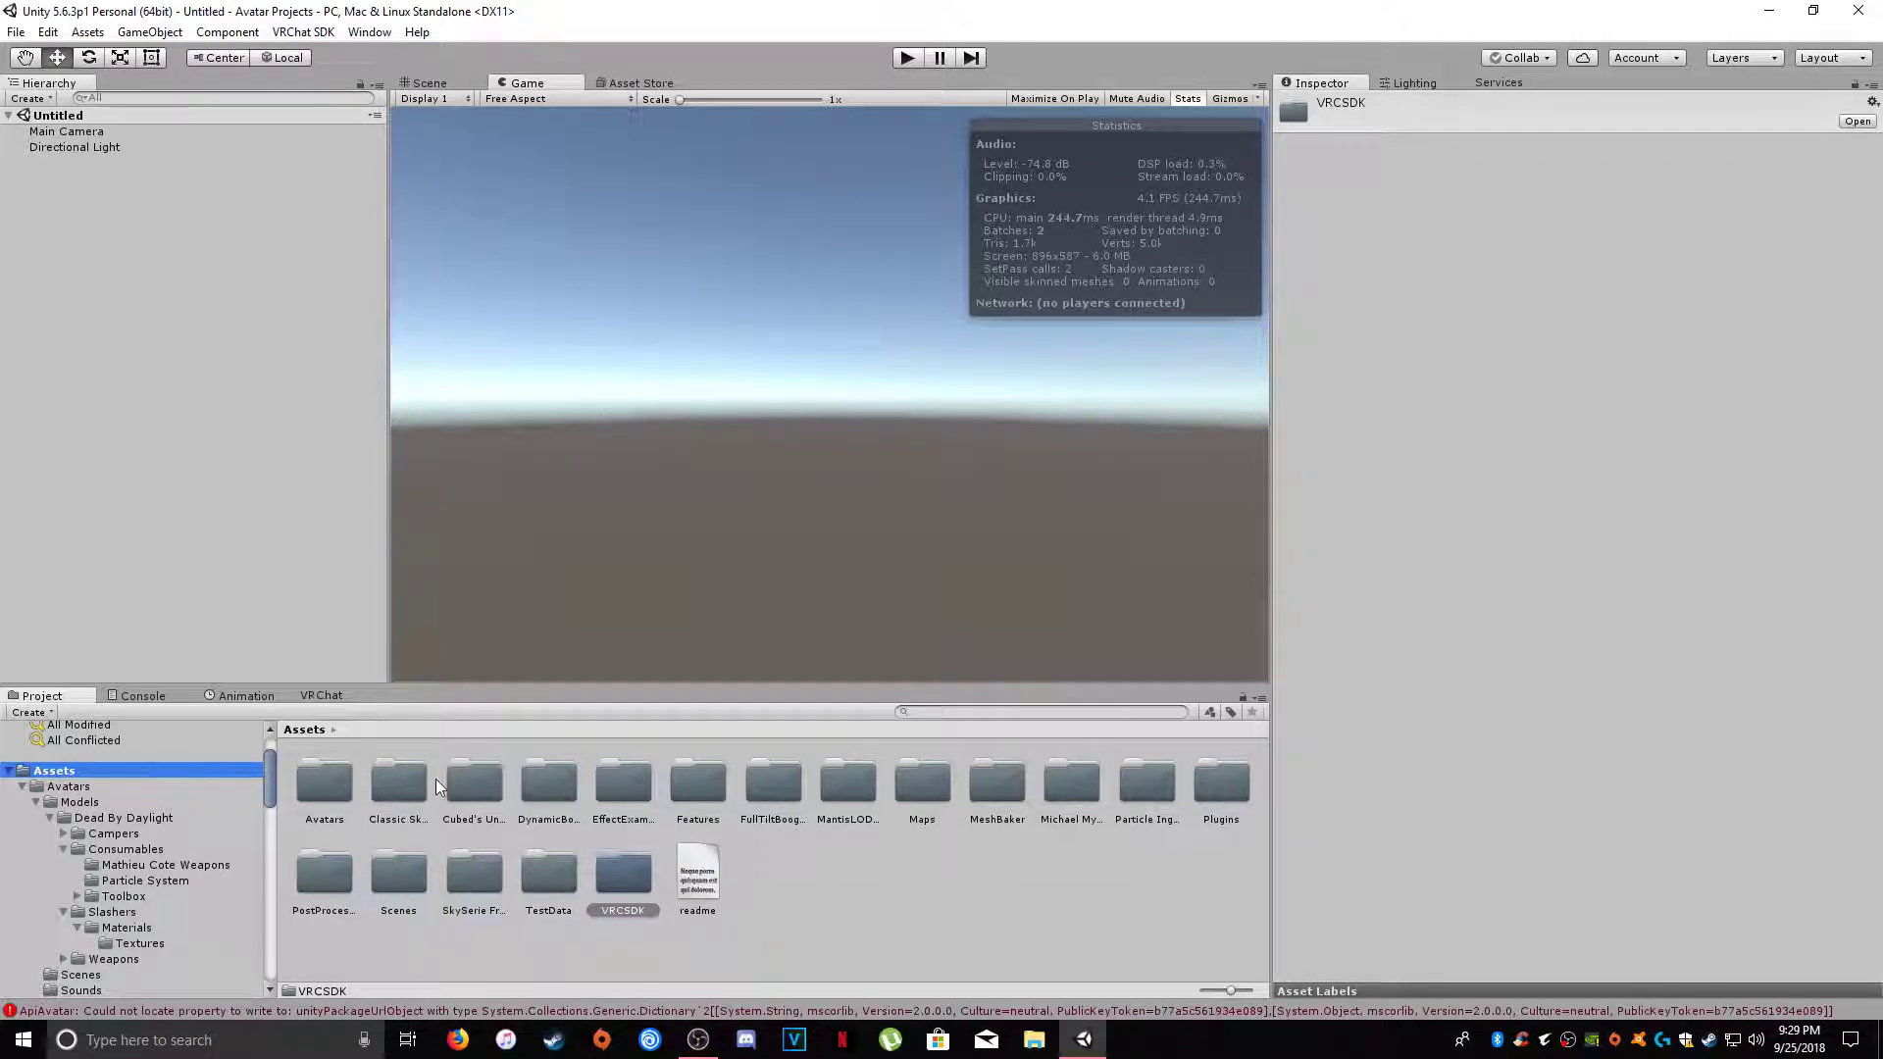
pyautogui.click(337, 794)
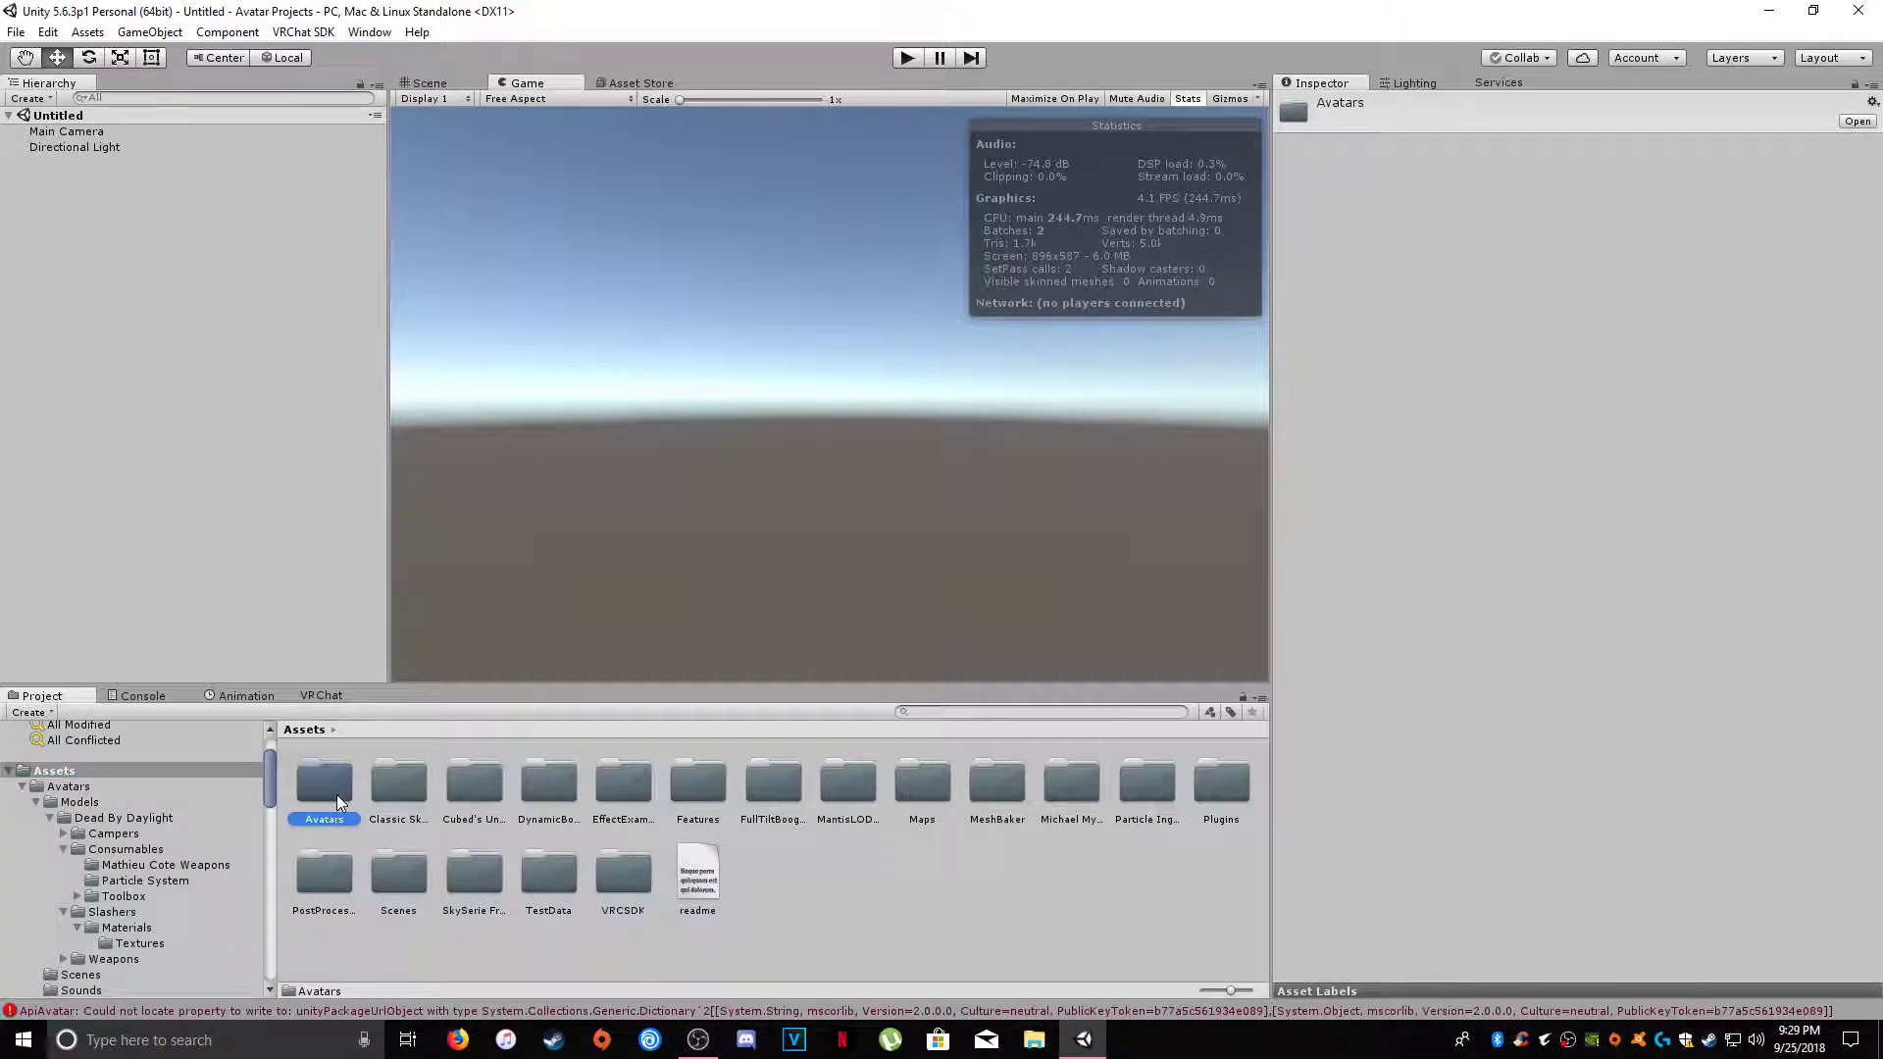
pyautogui.click(915, 792)
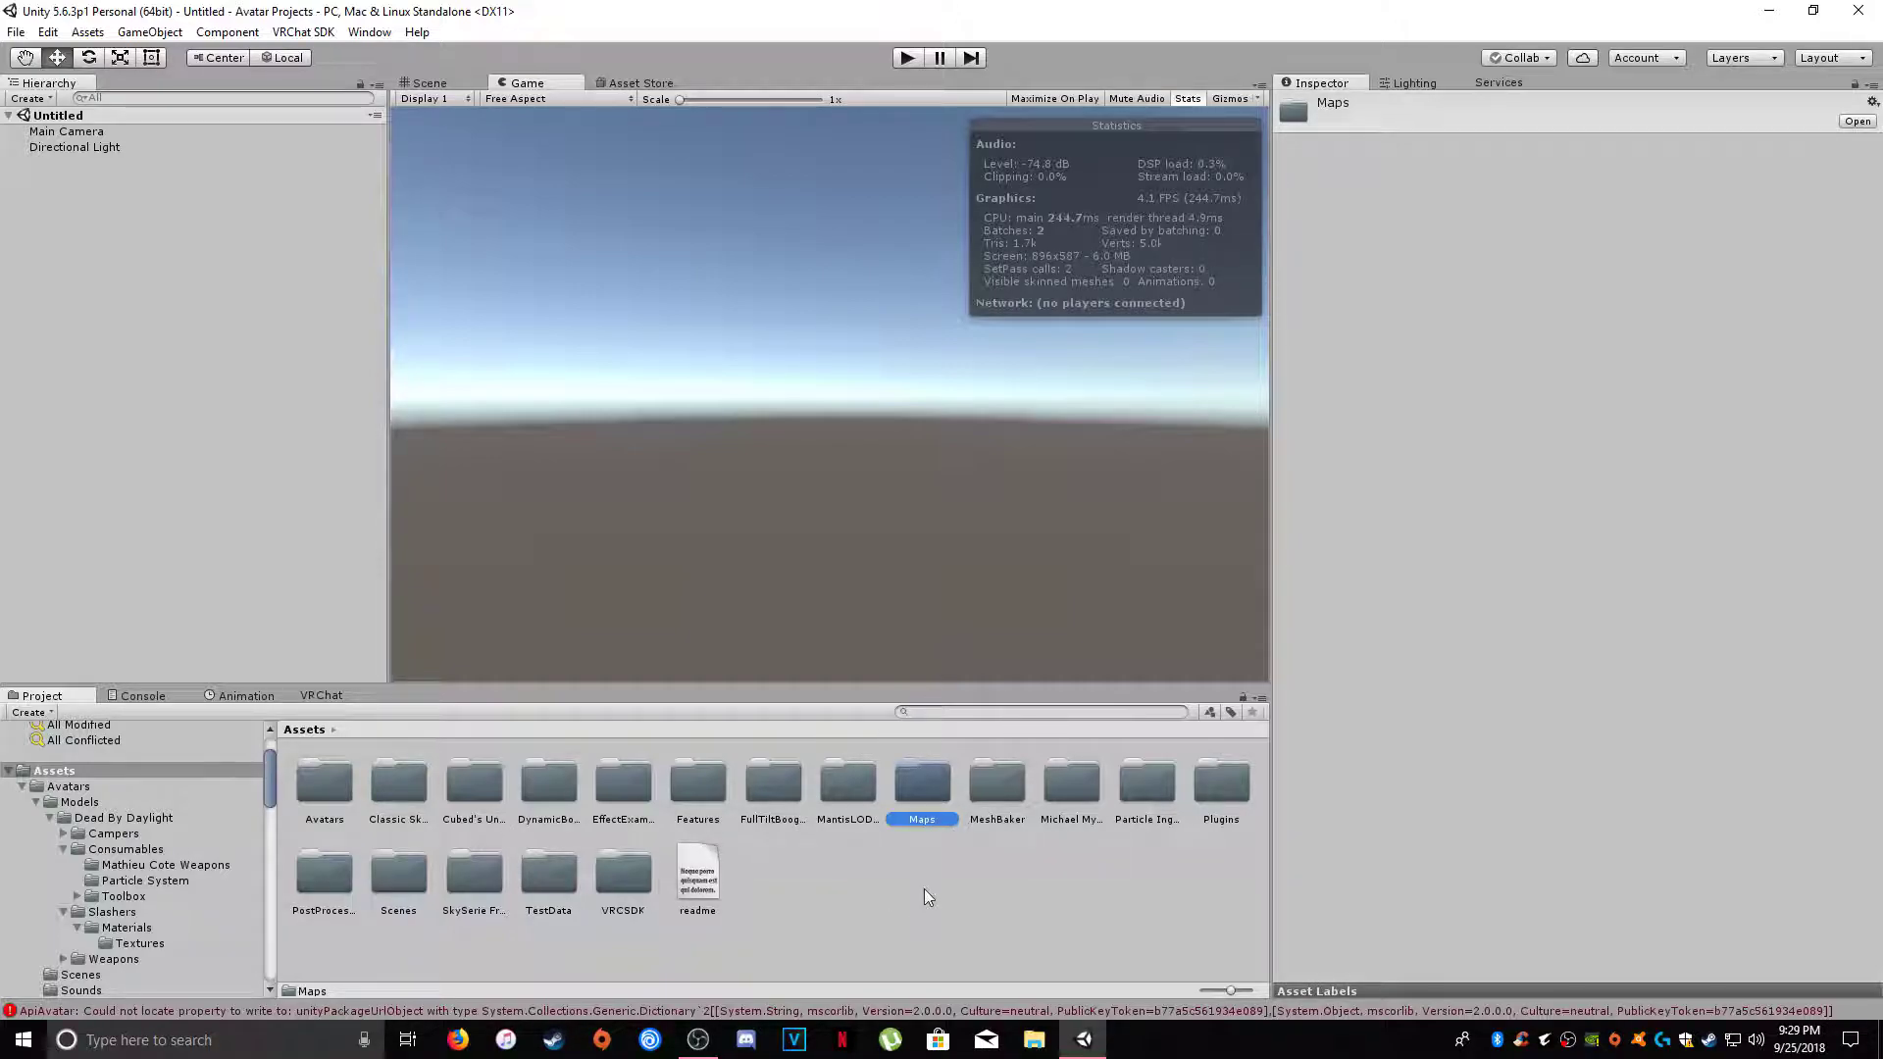
# - Open Avatars, look over its Scenes, Sounds and Weapons subfolders, then enter Models
pyautogui.doubleClick(327, 786)
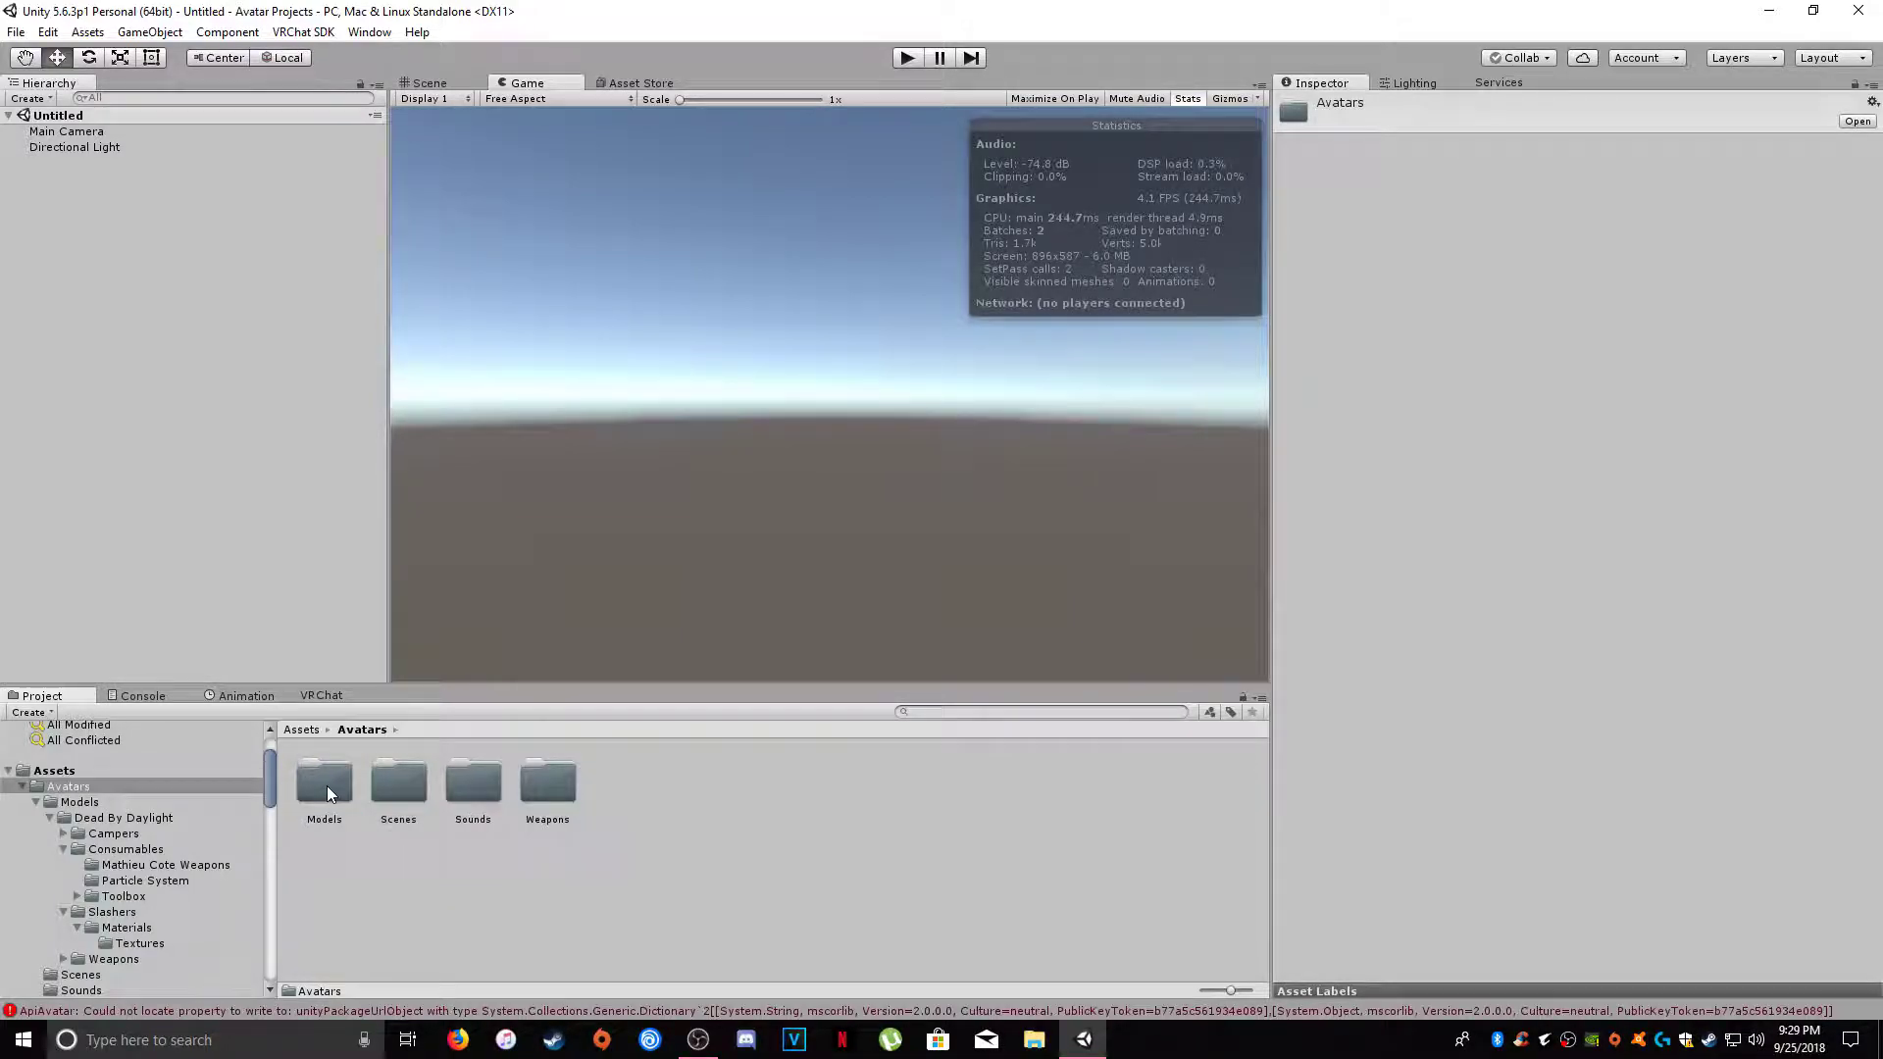
pyautogui.click(398, 785)
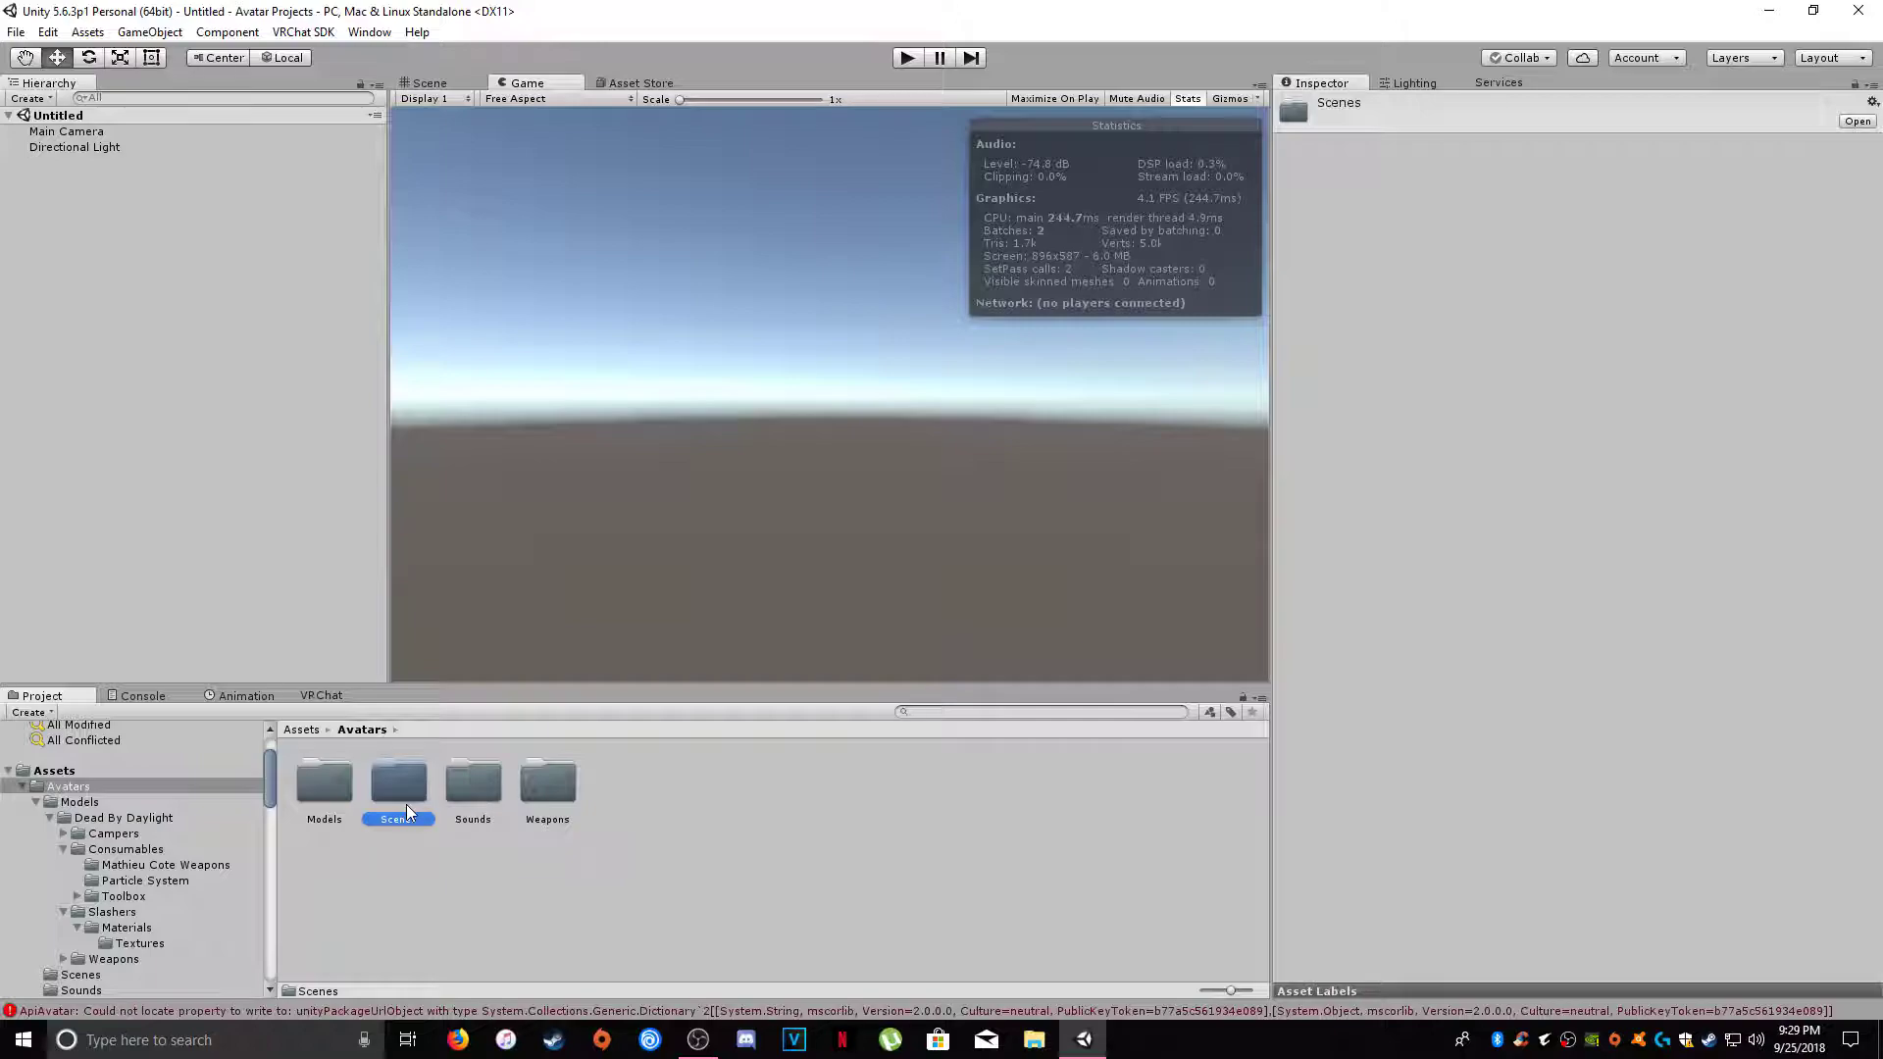
pyautogui.click(461, 780)
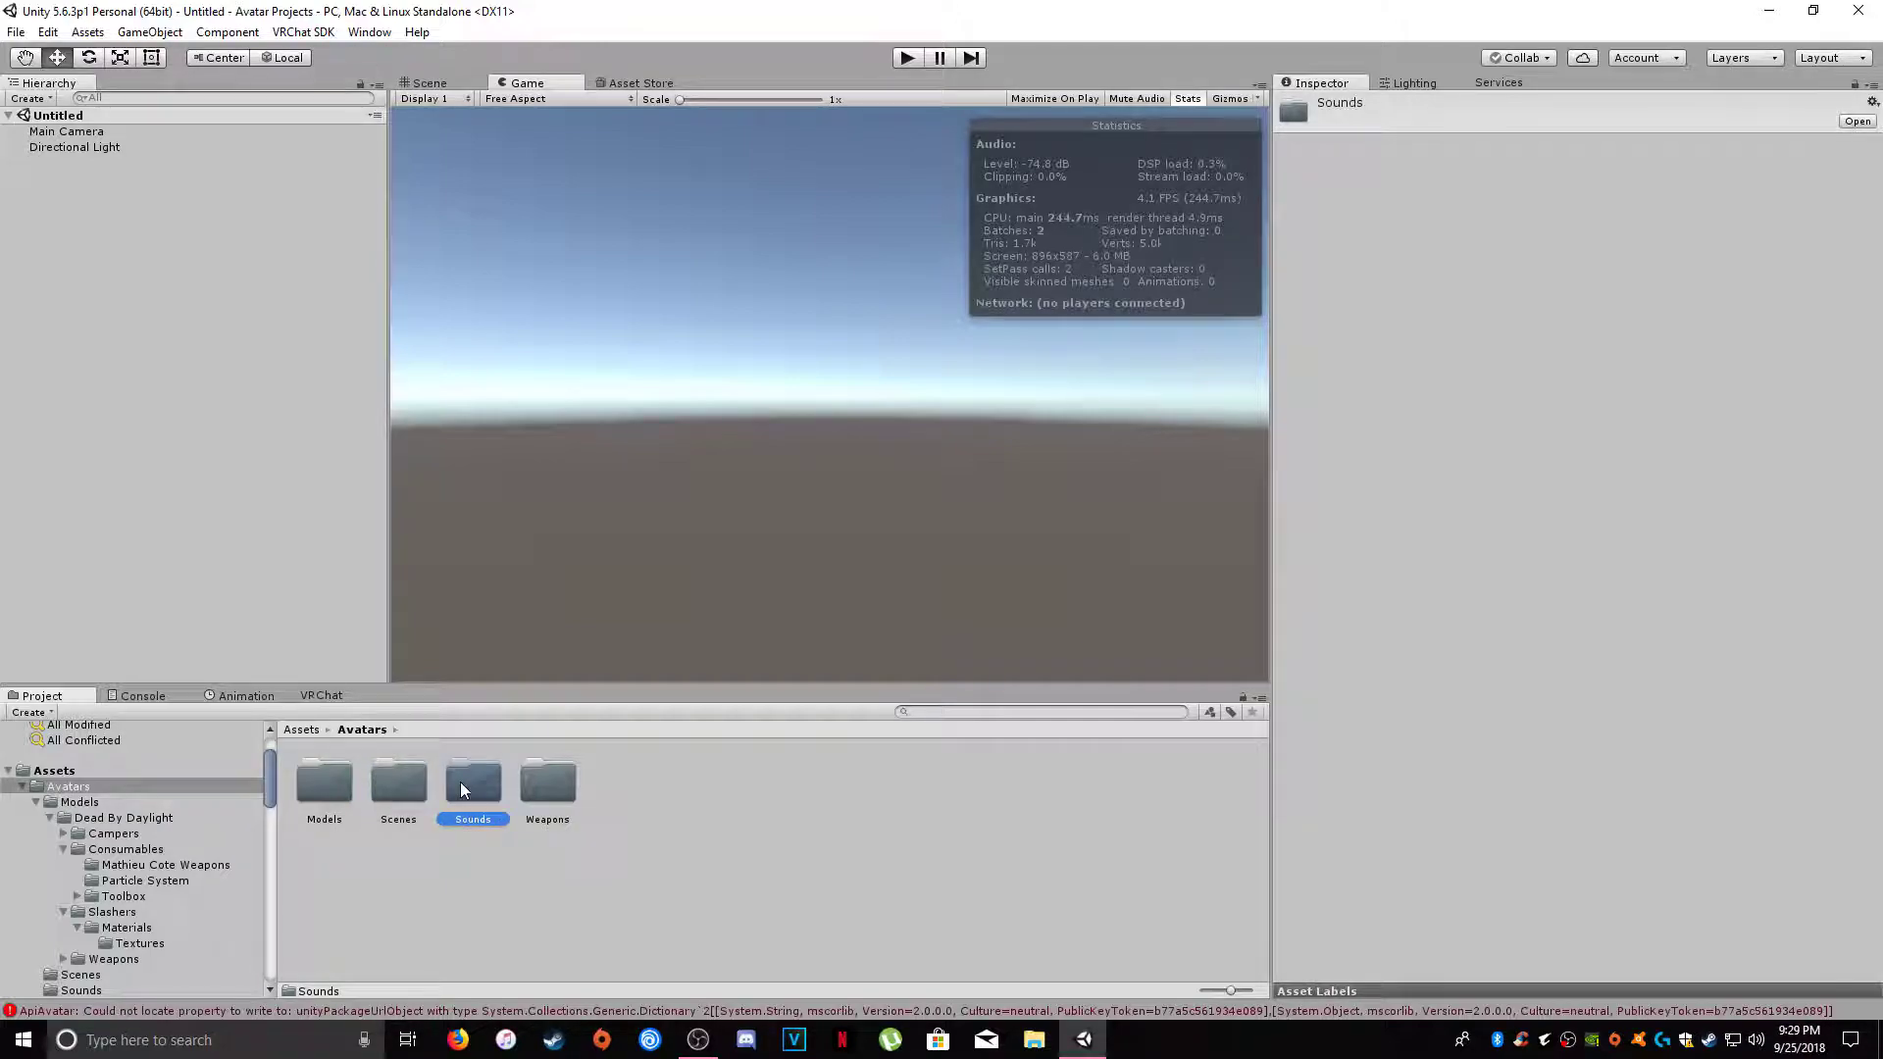
pyautogui.click(536, 792)
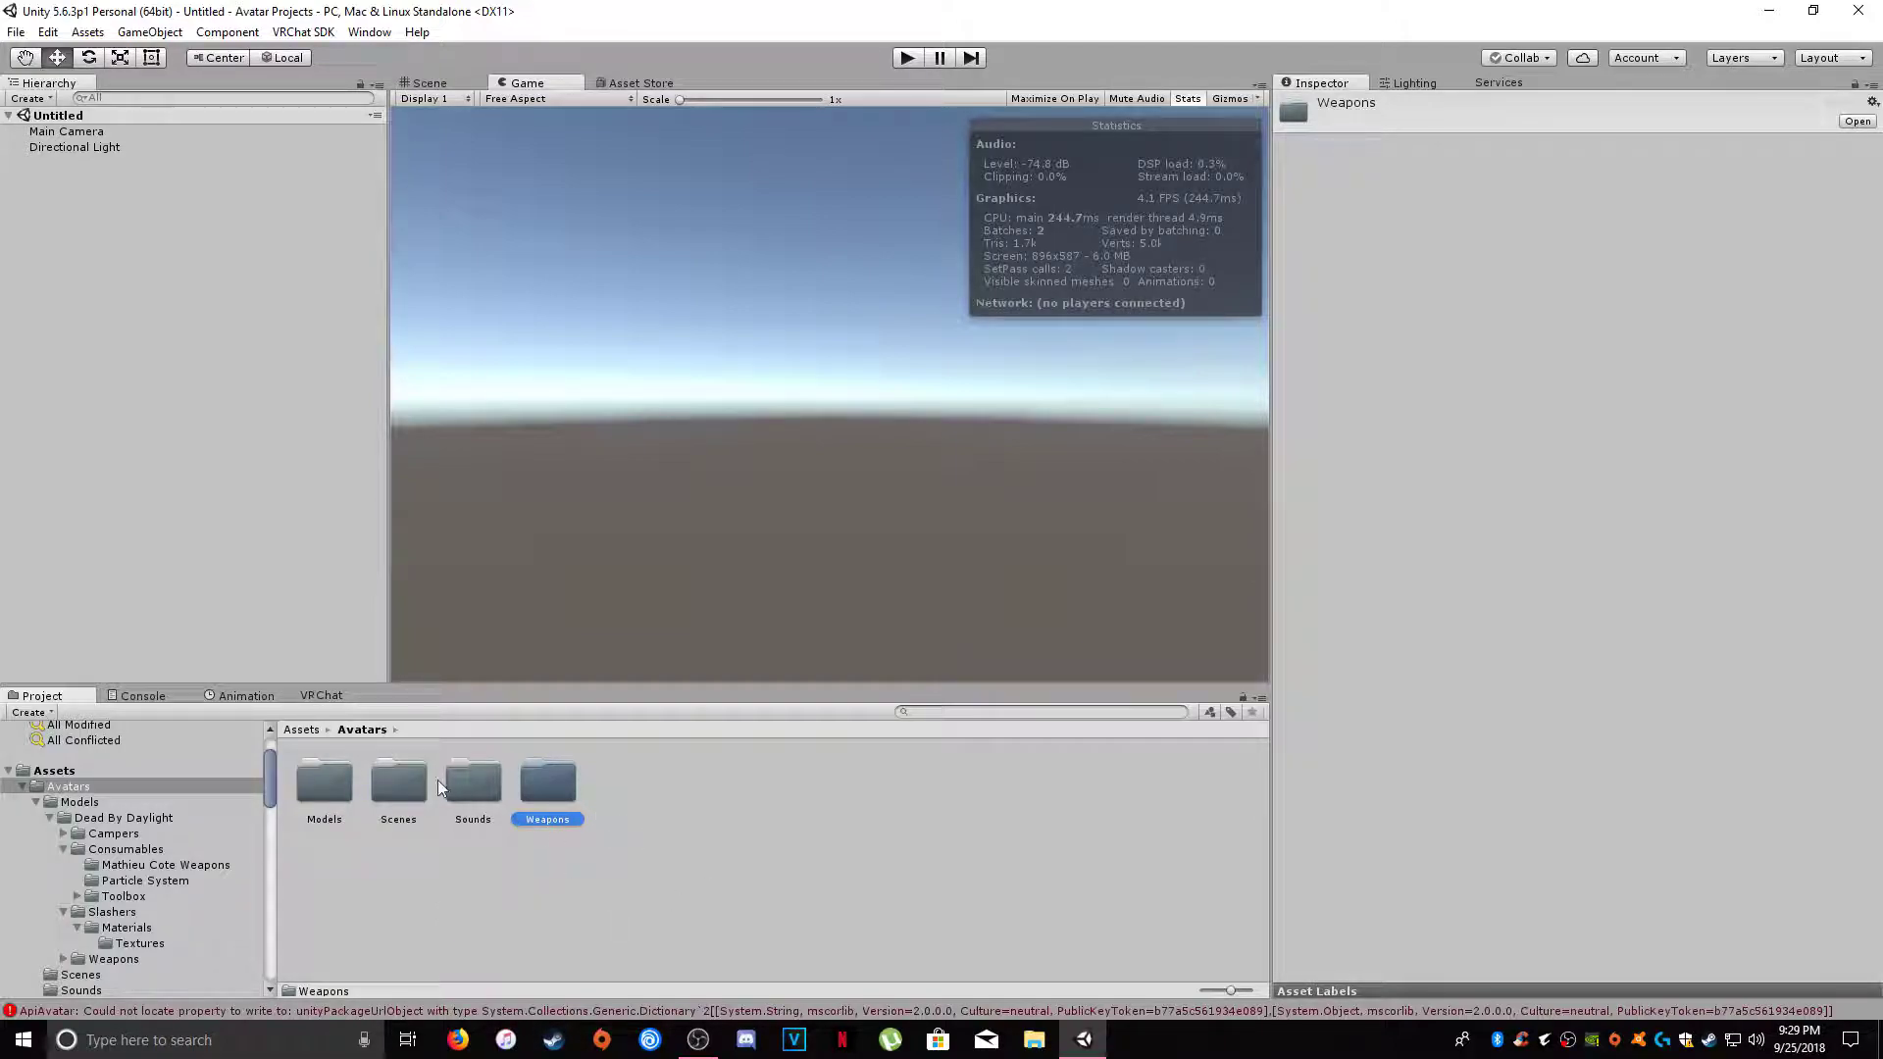
pyautogui.click(468, 774)
pyautogui.click(527, 784)
pyautogui.doubleClick(331, 787)
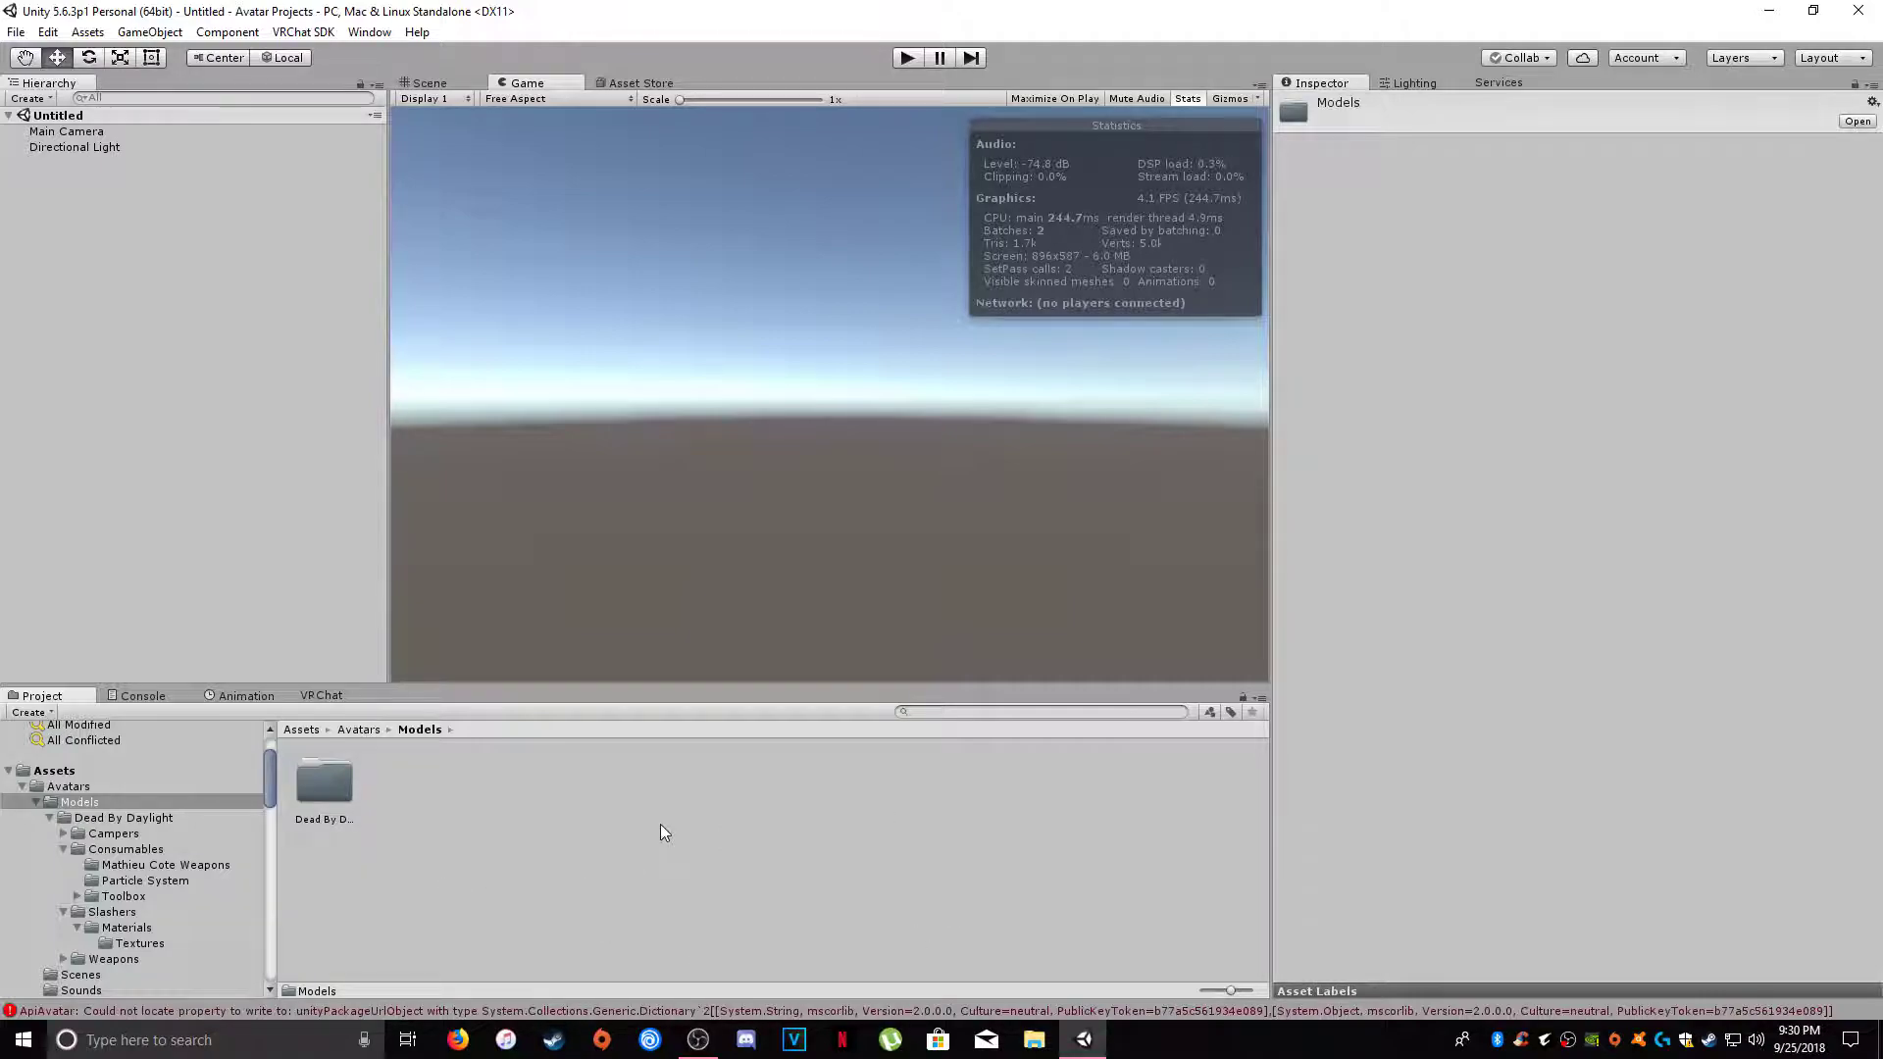
# - Open the Dead By Daylight folder and look over its Campers and Slashers folders
pyautogui.click(341, 770)
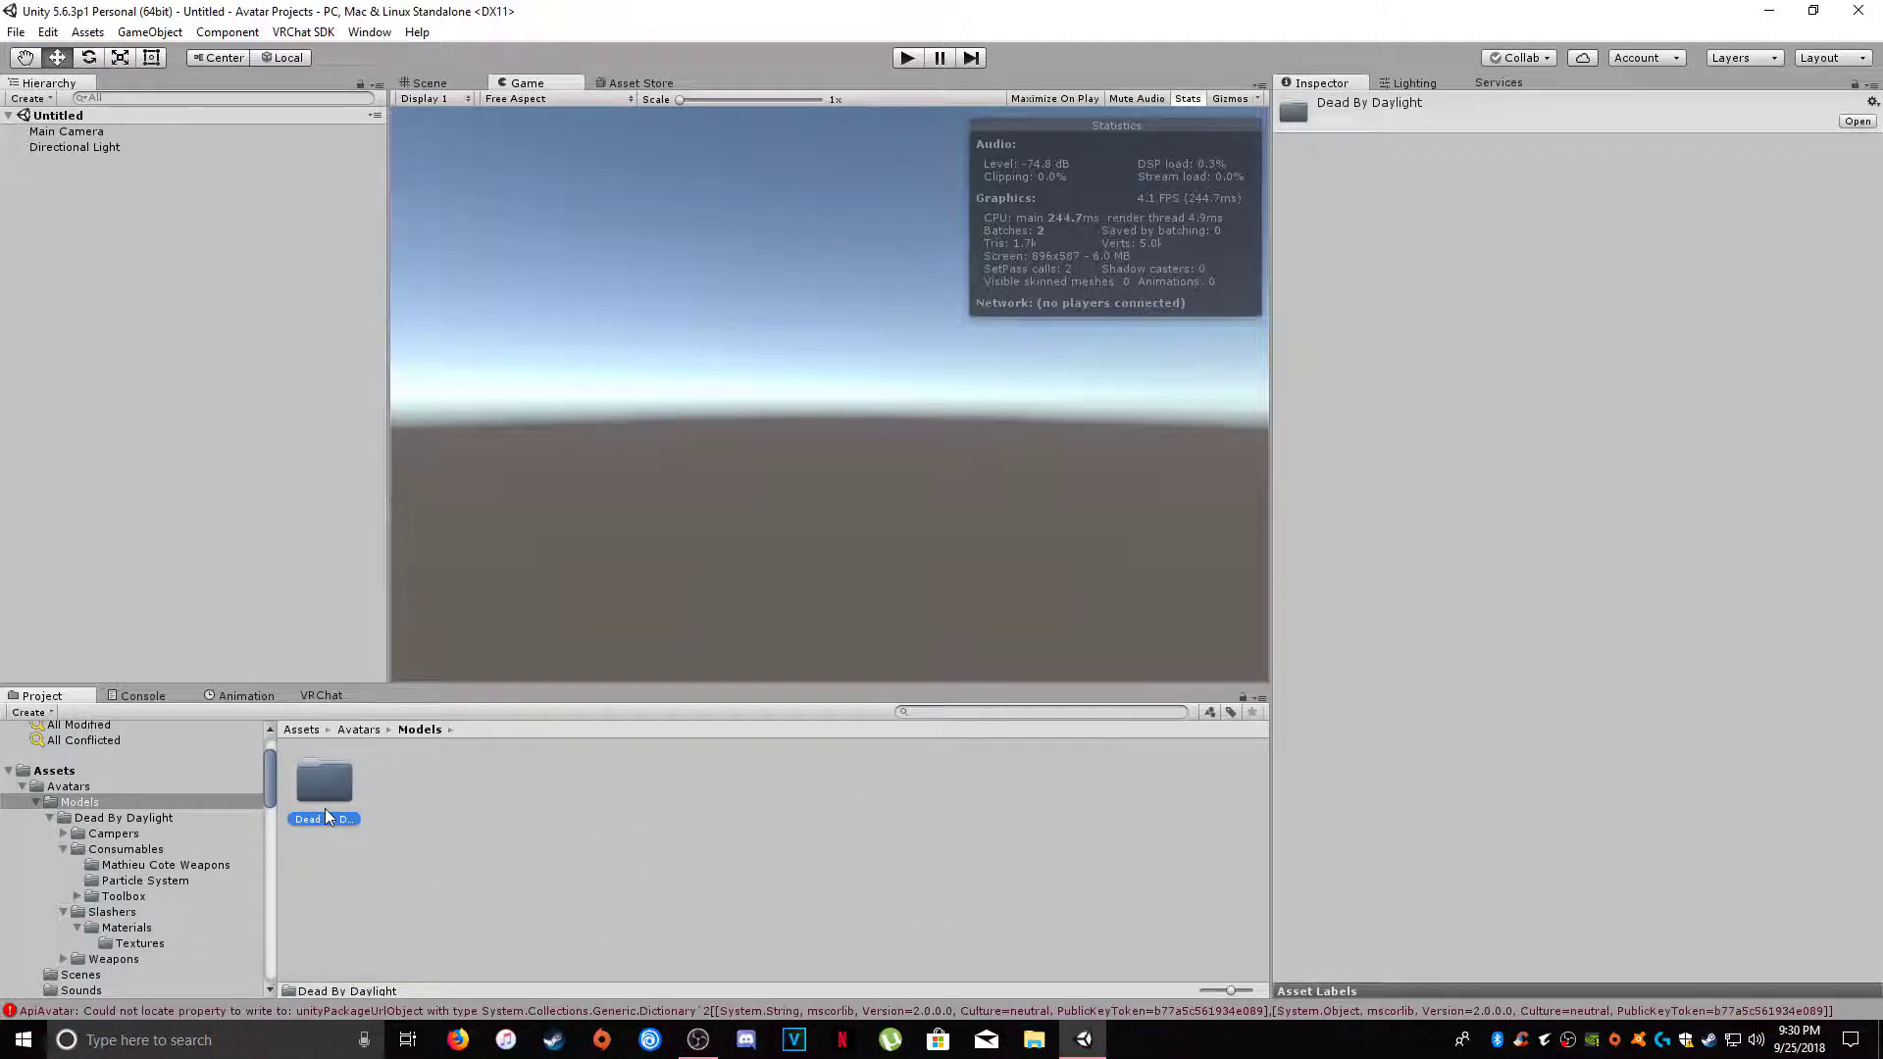
pyautogui.click(416, 791)
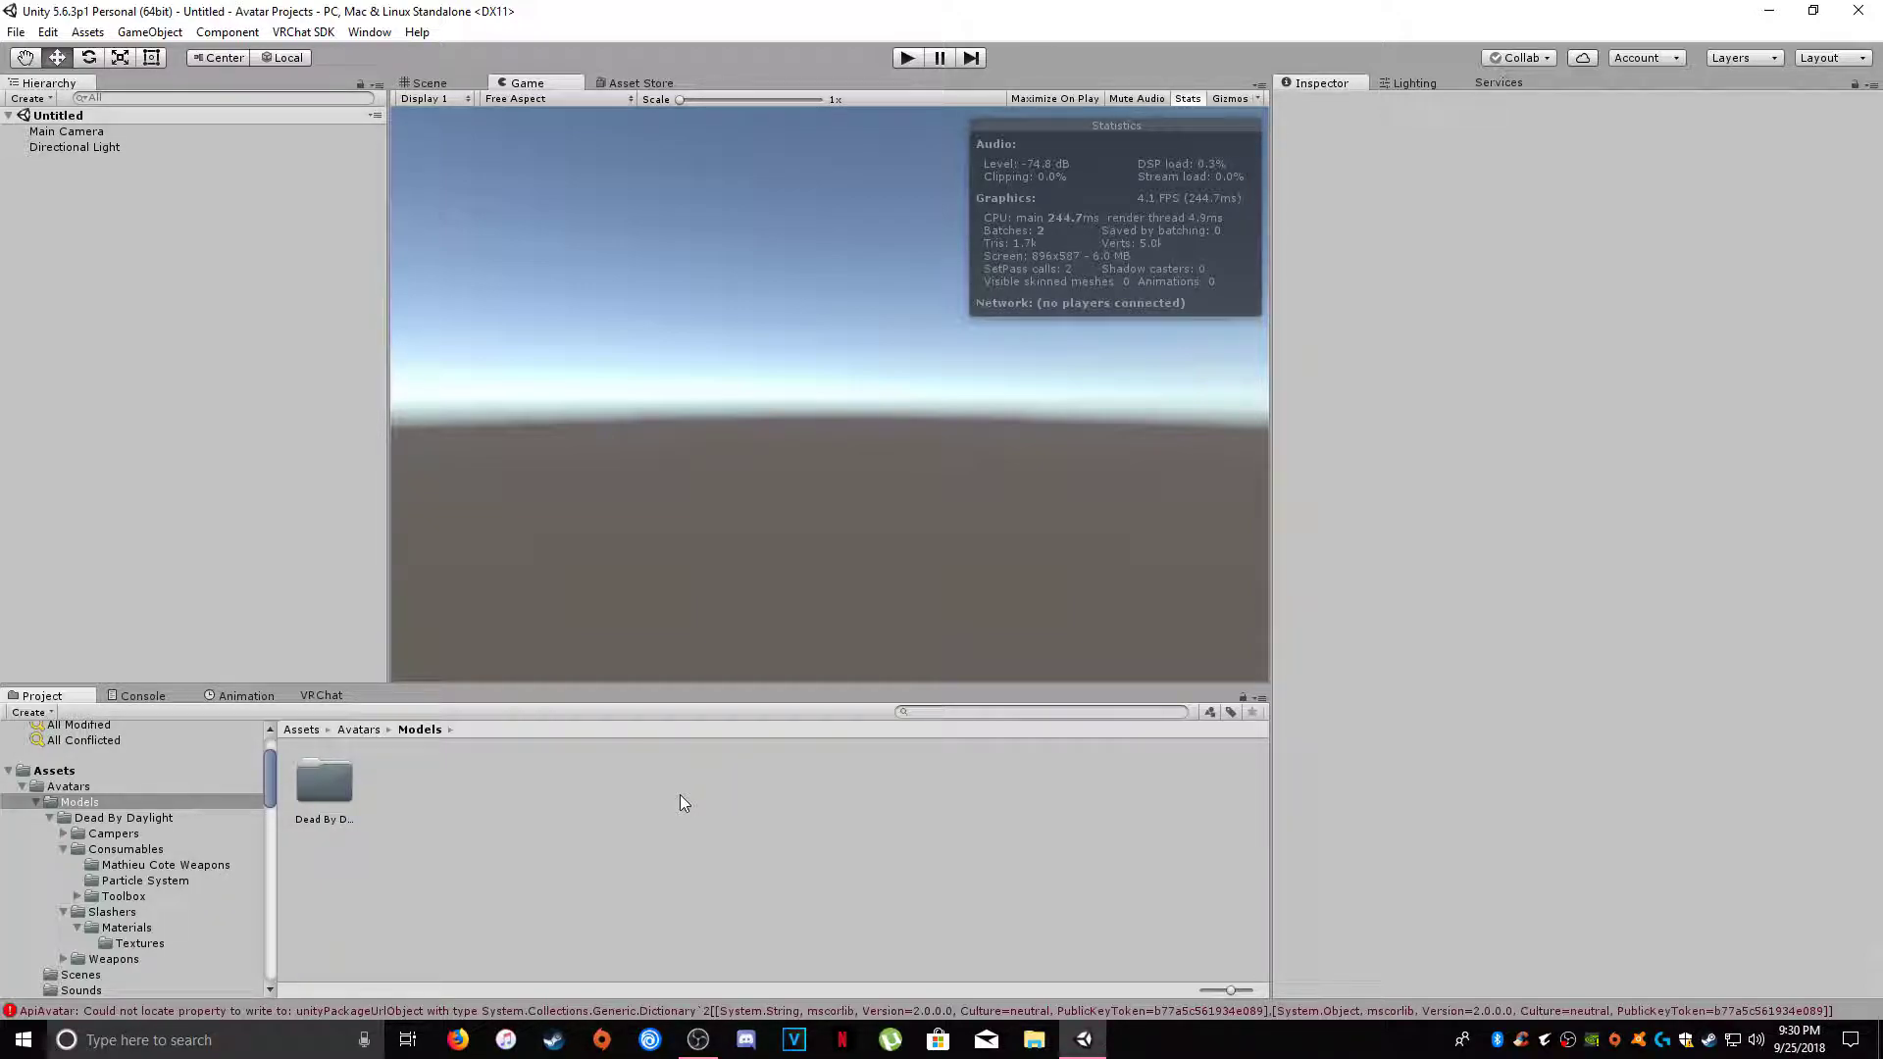
pyautogui.doubleClick(332, 791)
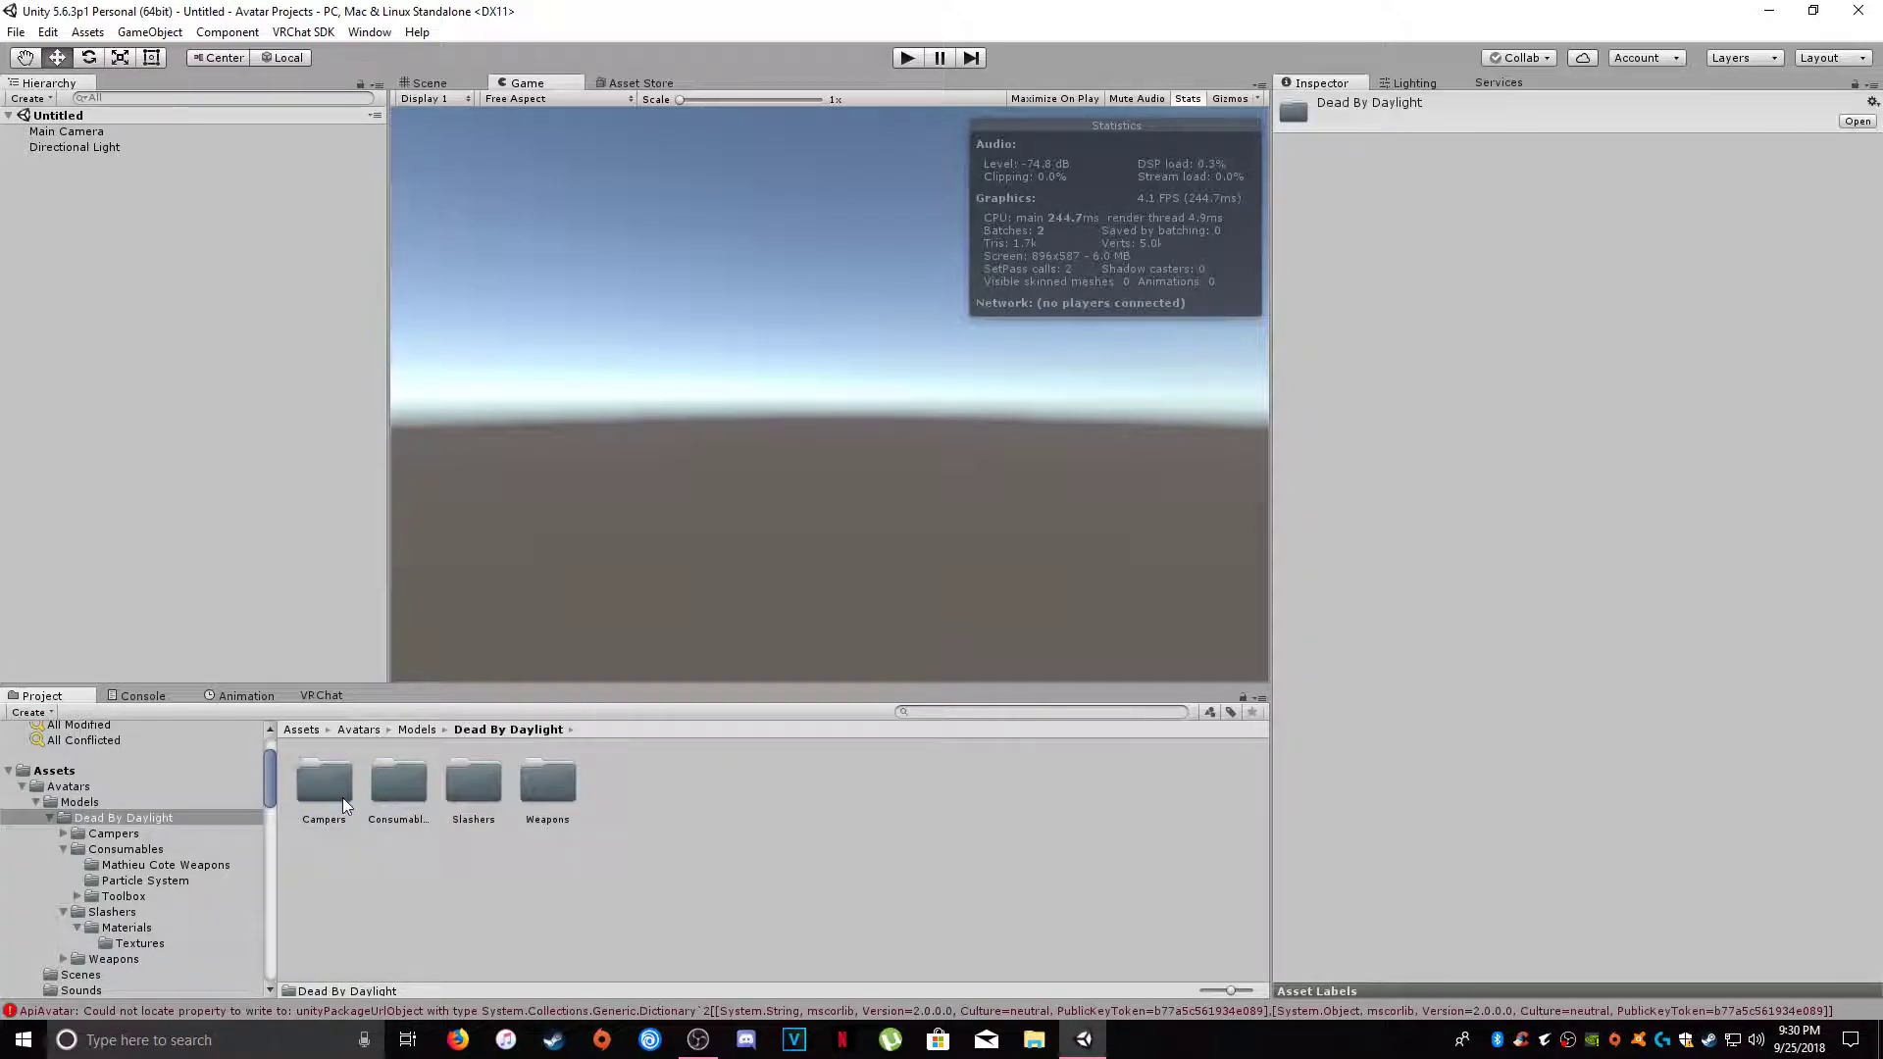
pyautogui.click(324, 785)
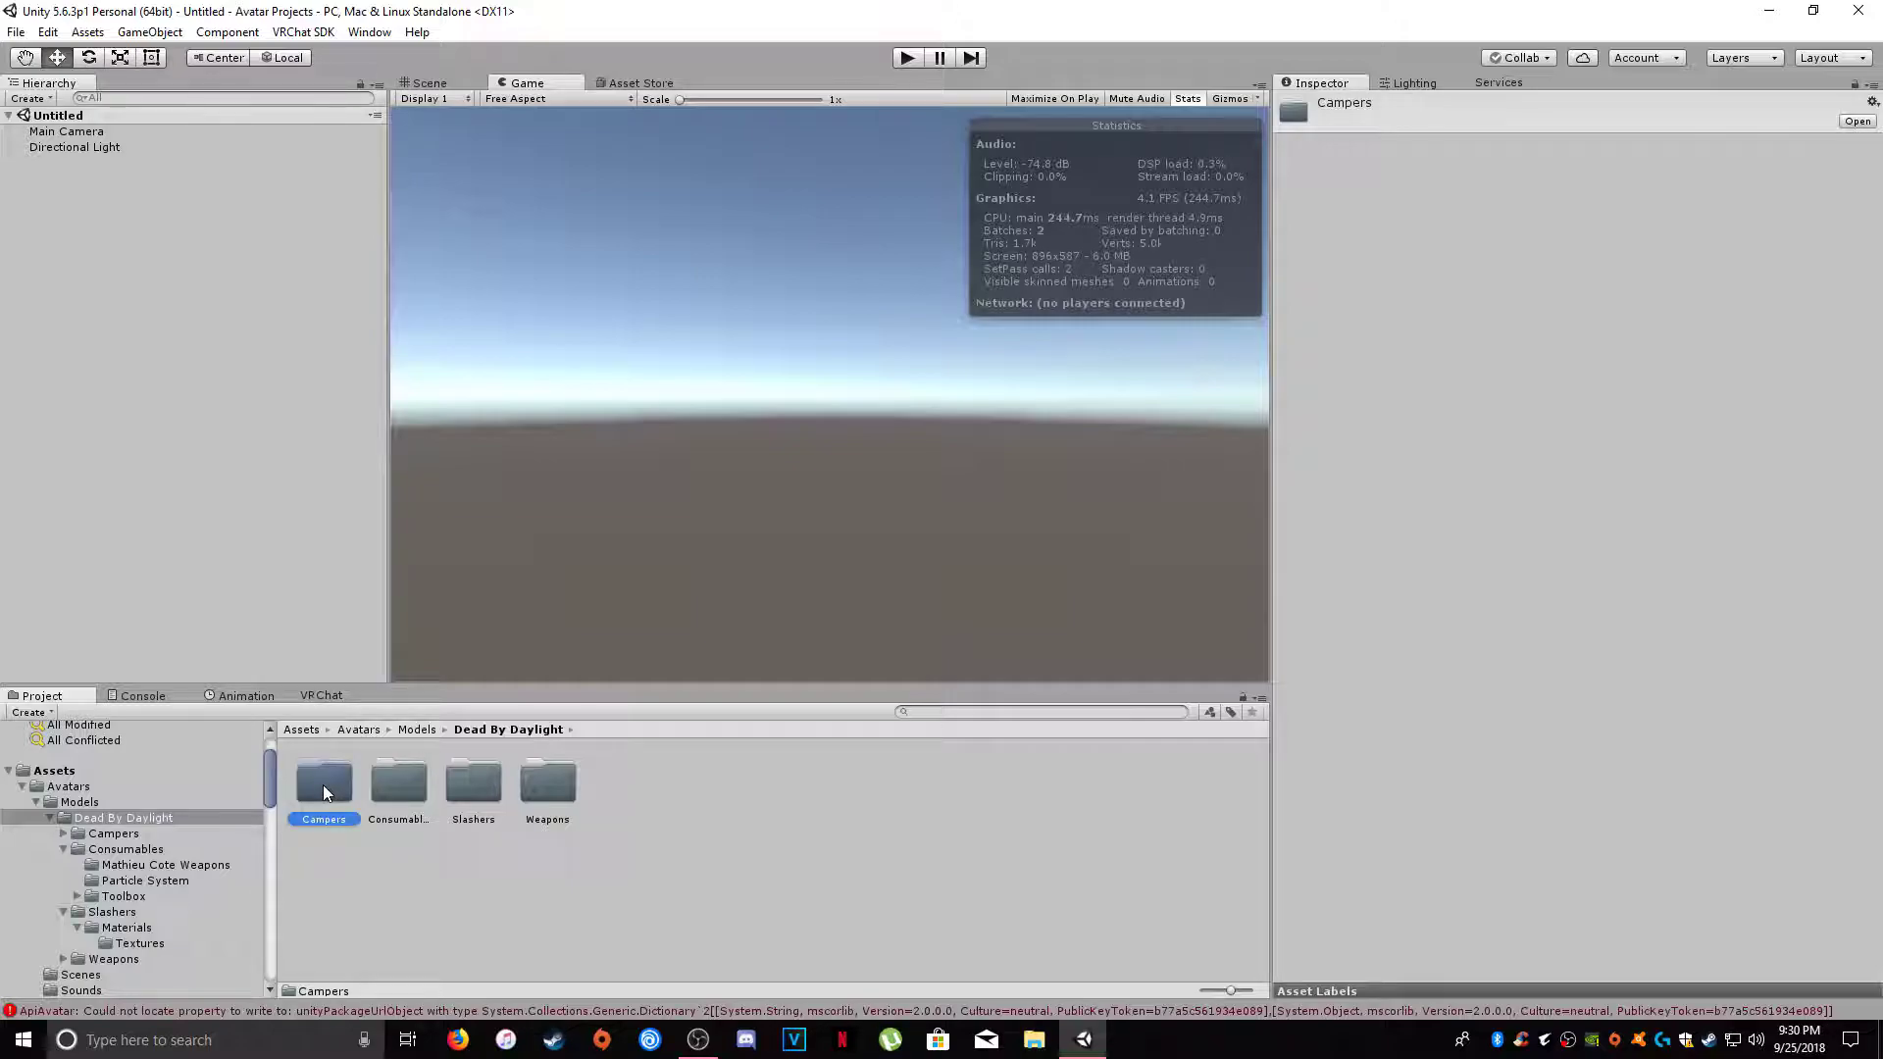
pyautogui.click(474, 789)
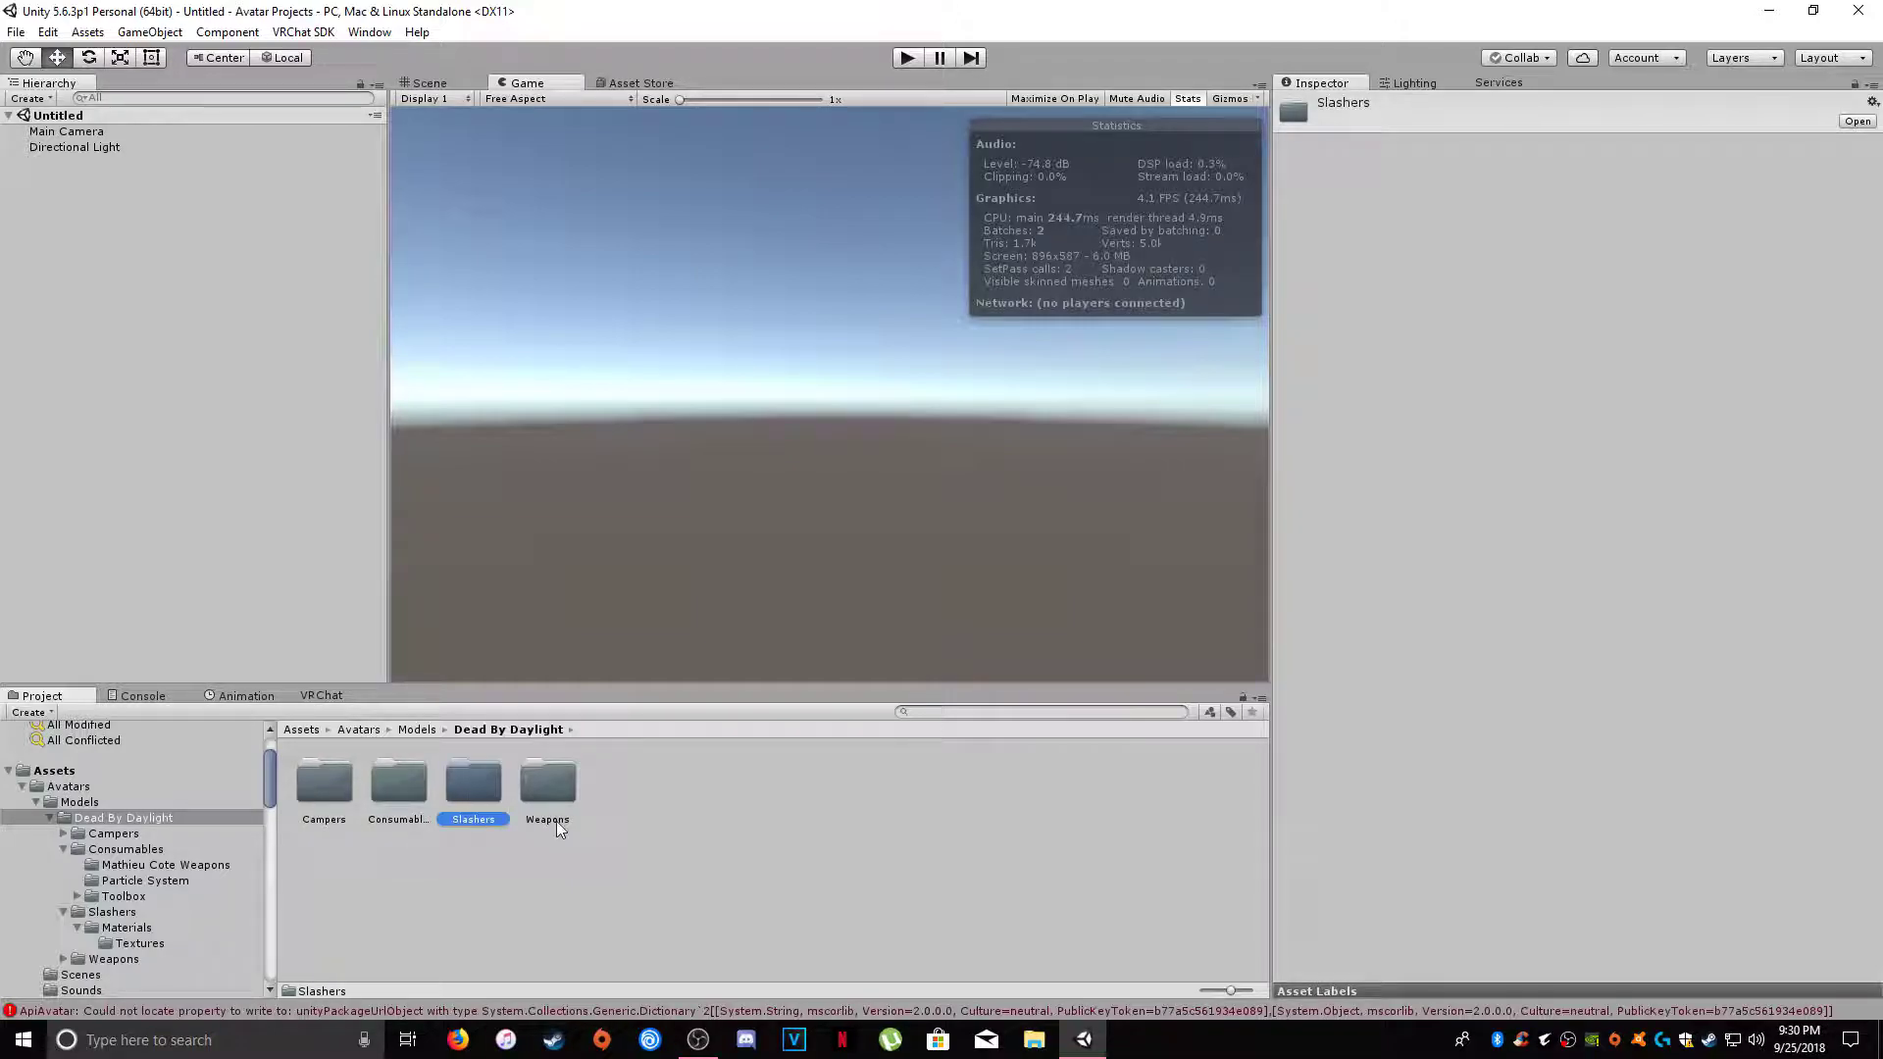
pyautogui.click(397, 898)
pyautogui.click(338, 820)
pyautogui.click(484, 788)
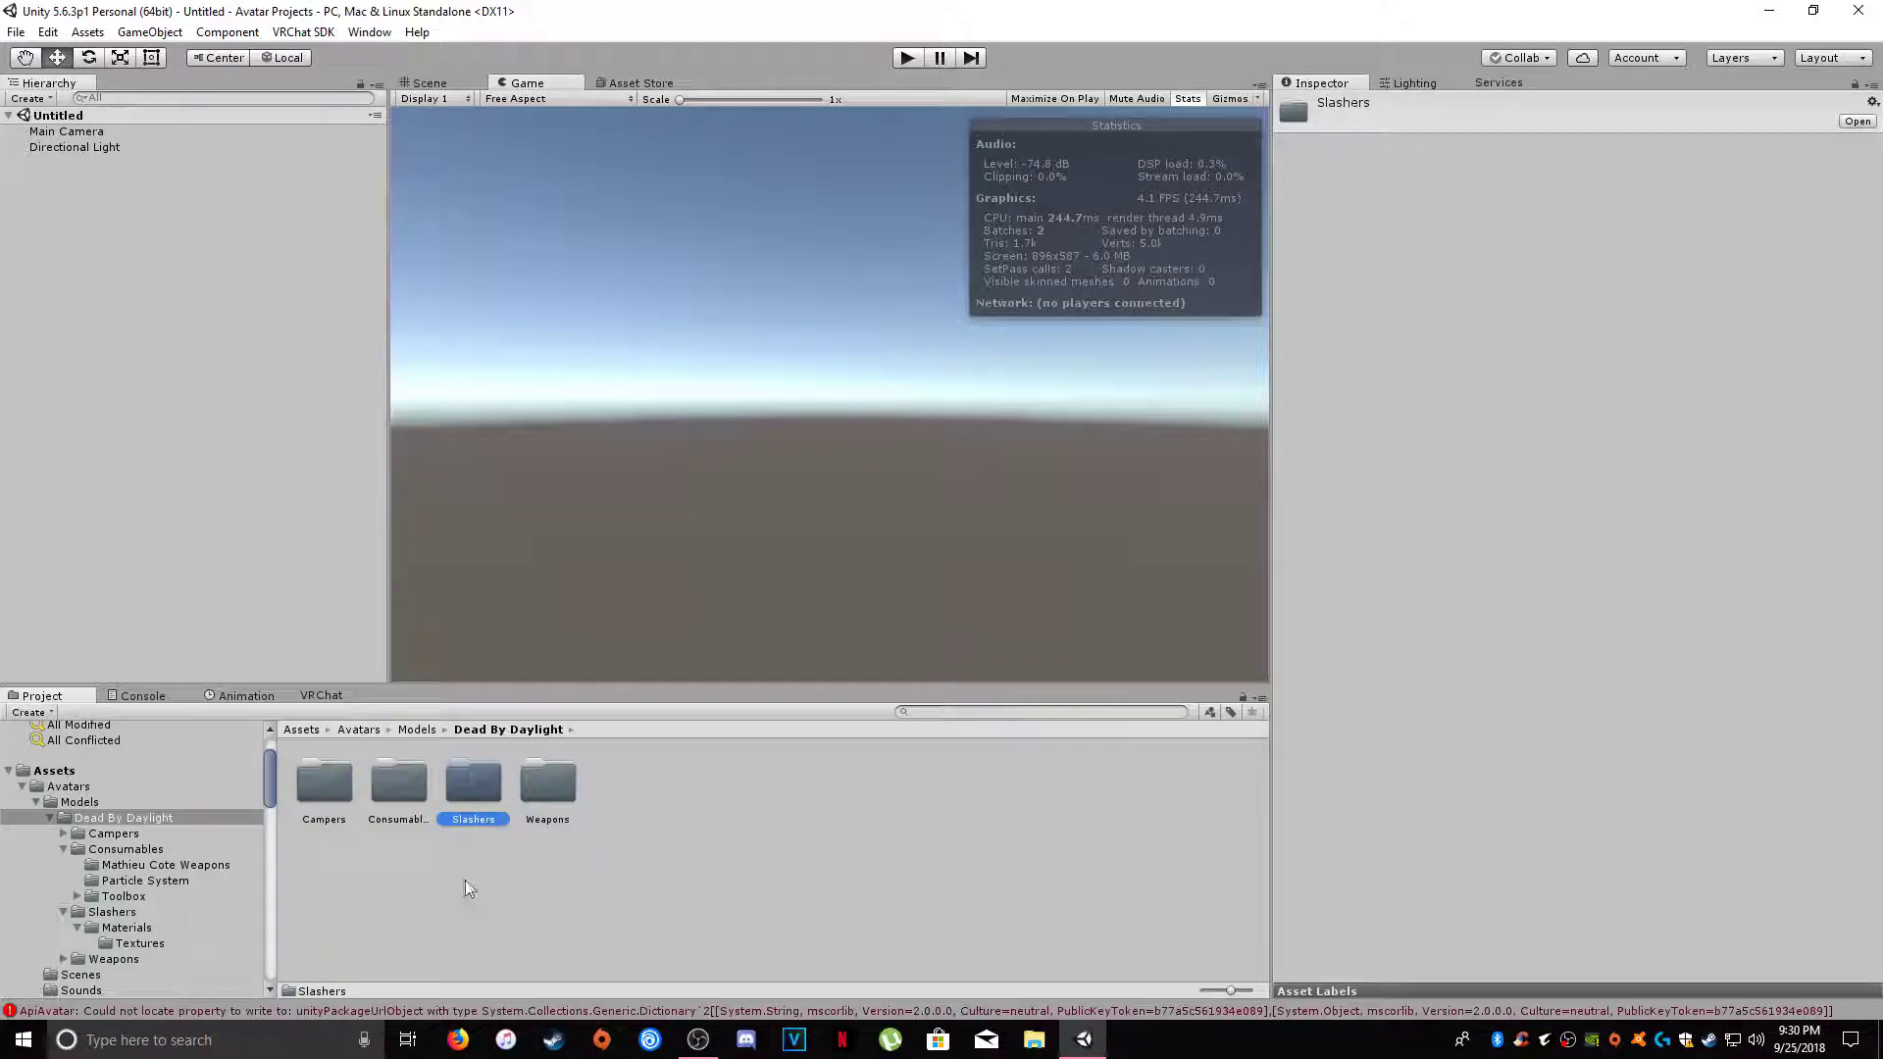
# - Check the Weapons and Consumables folders, open Slashers, and shrink the editor window
pyautogui.click(385, 902)
pyautogui.click(545, 802)
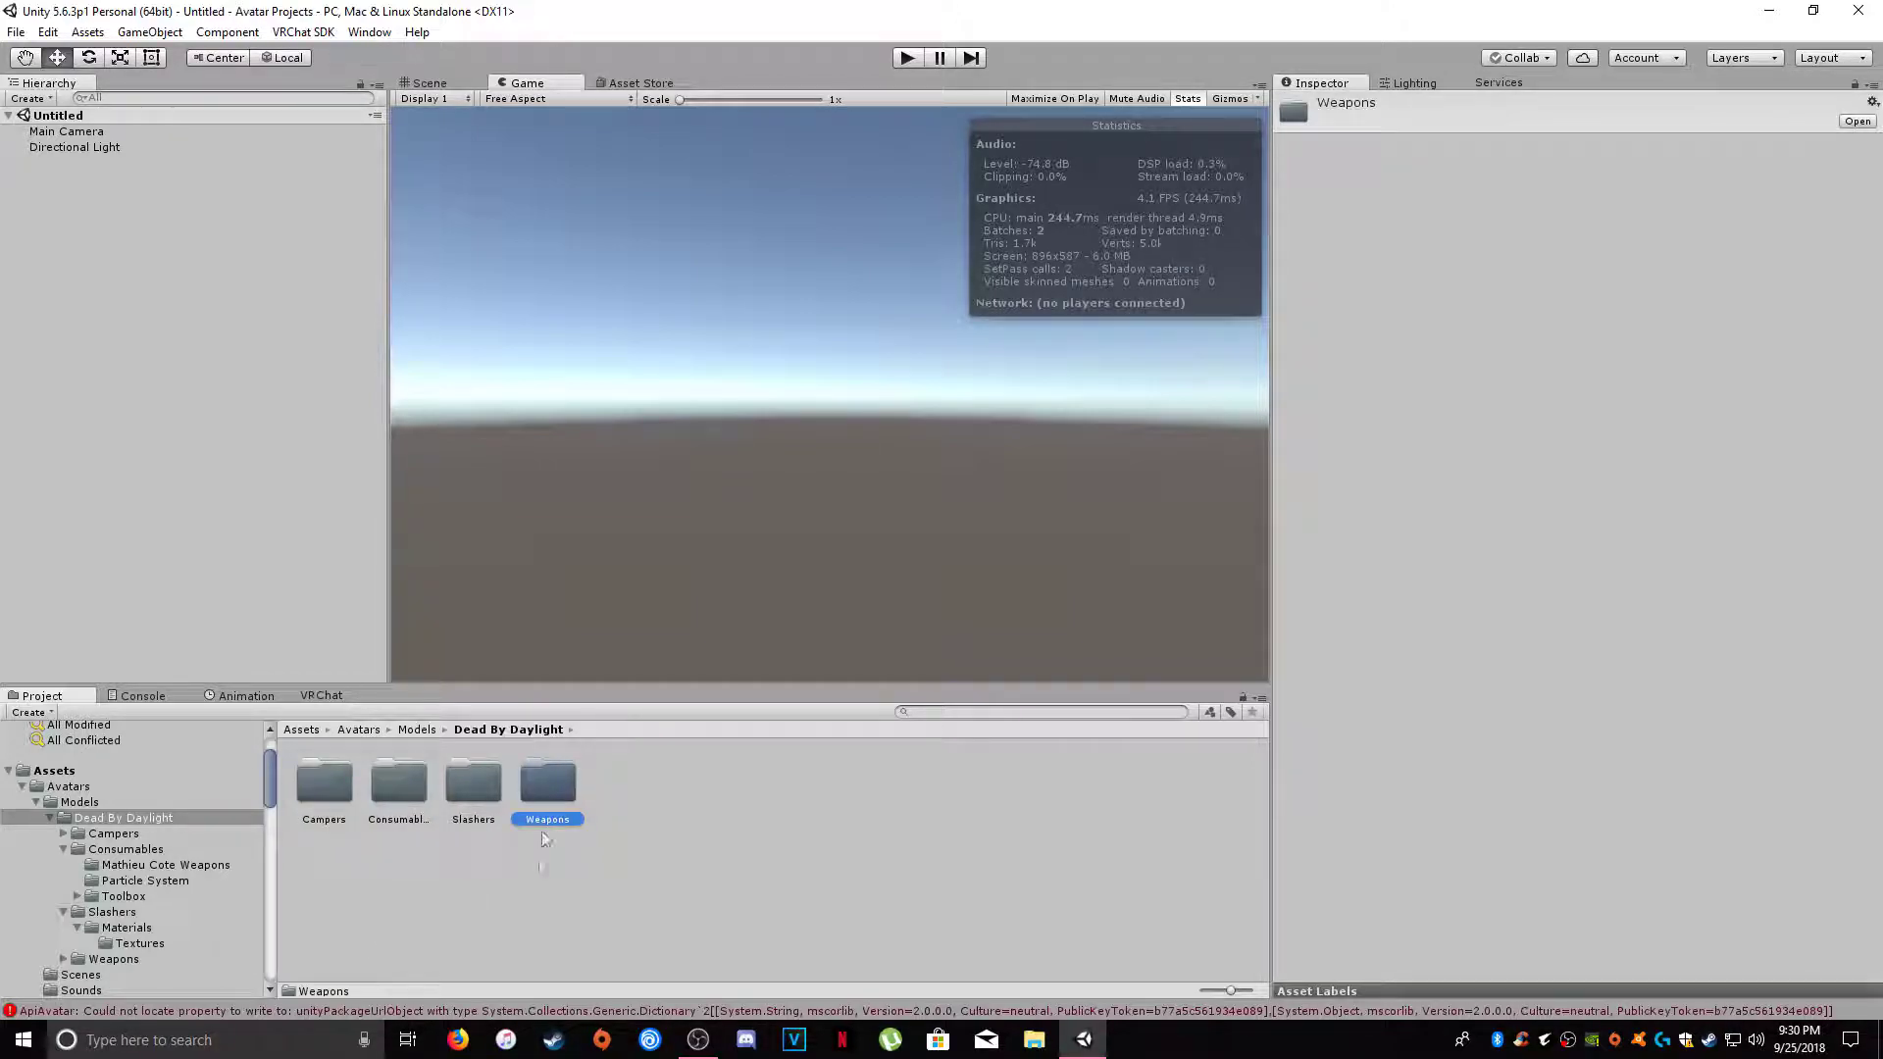
pyautogui.click(409, 792)
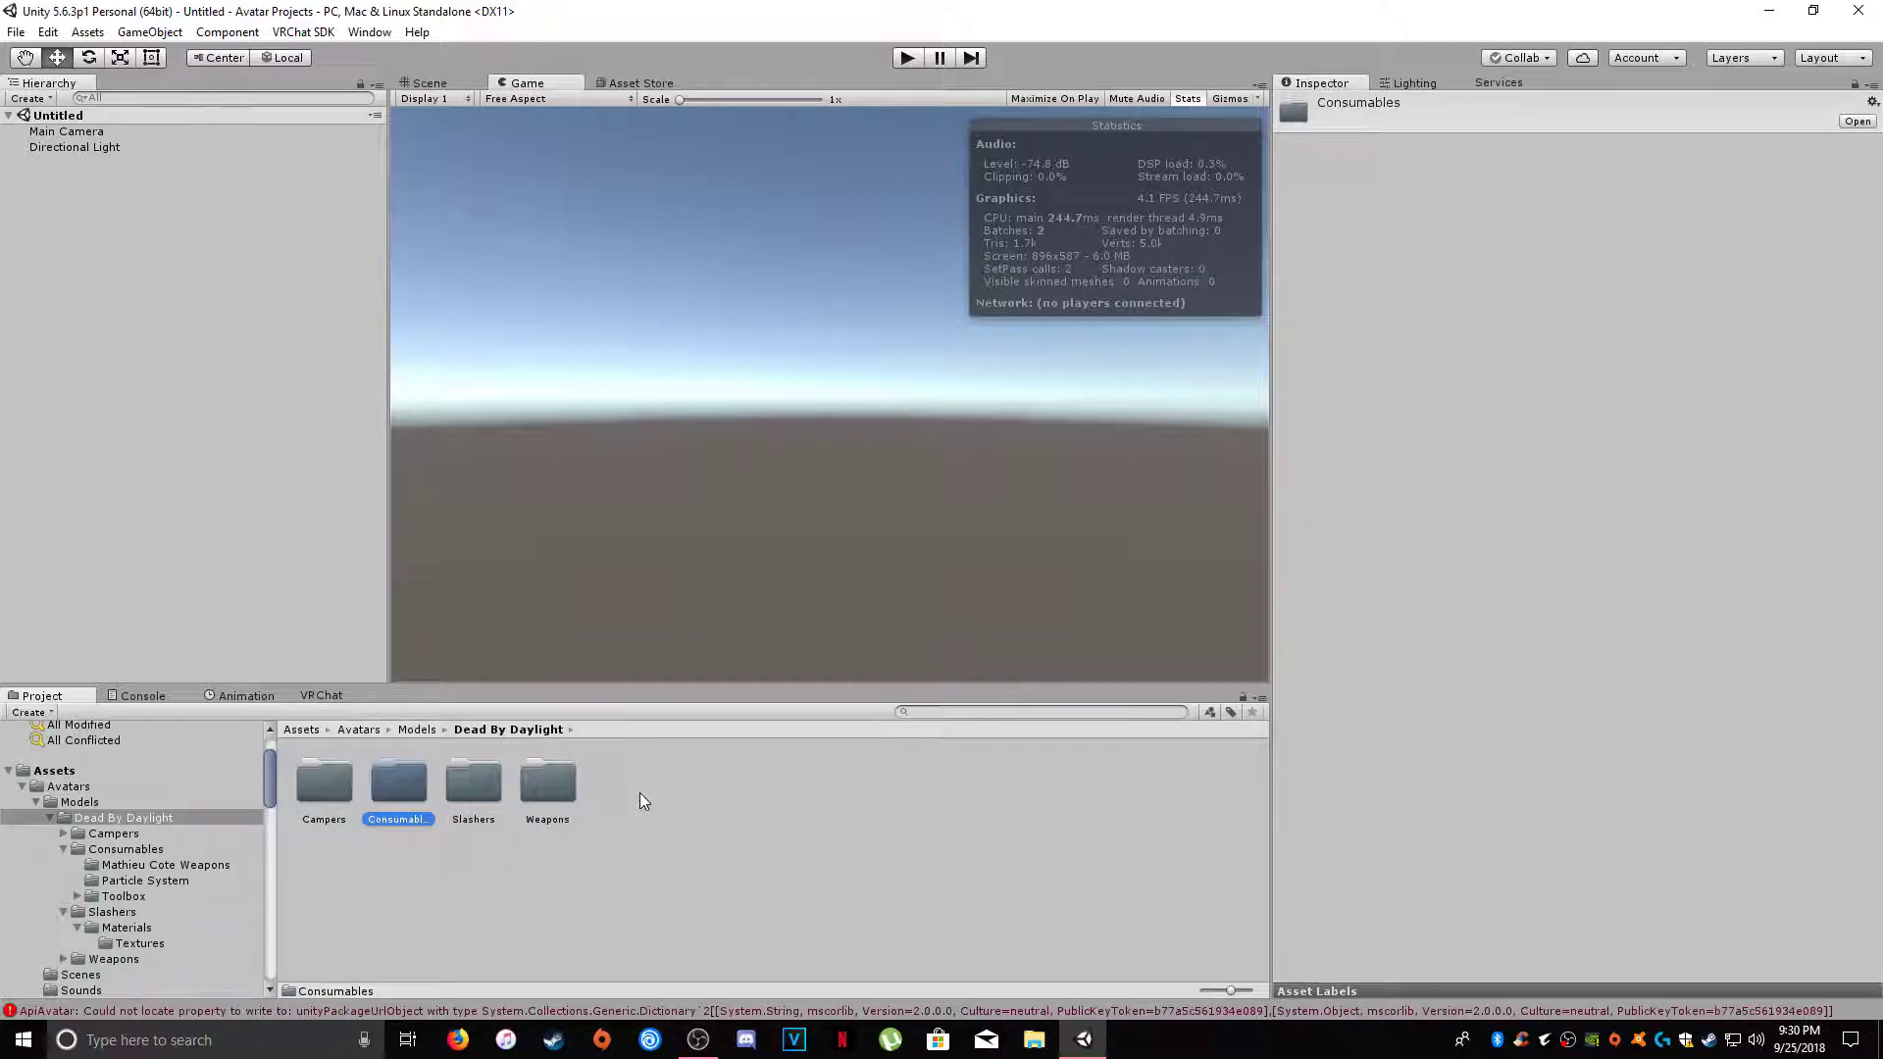
pyautogui.click(567, 815)
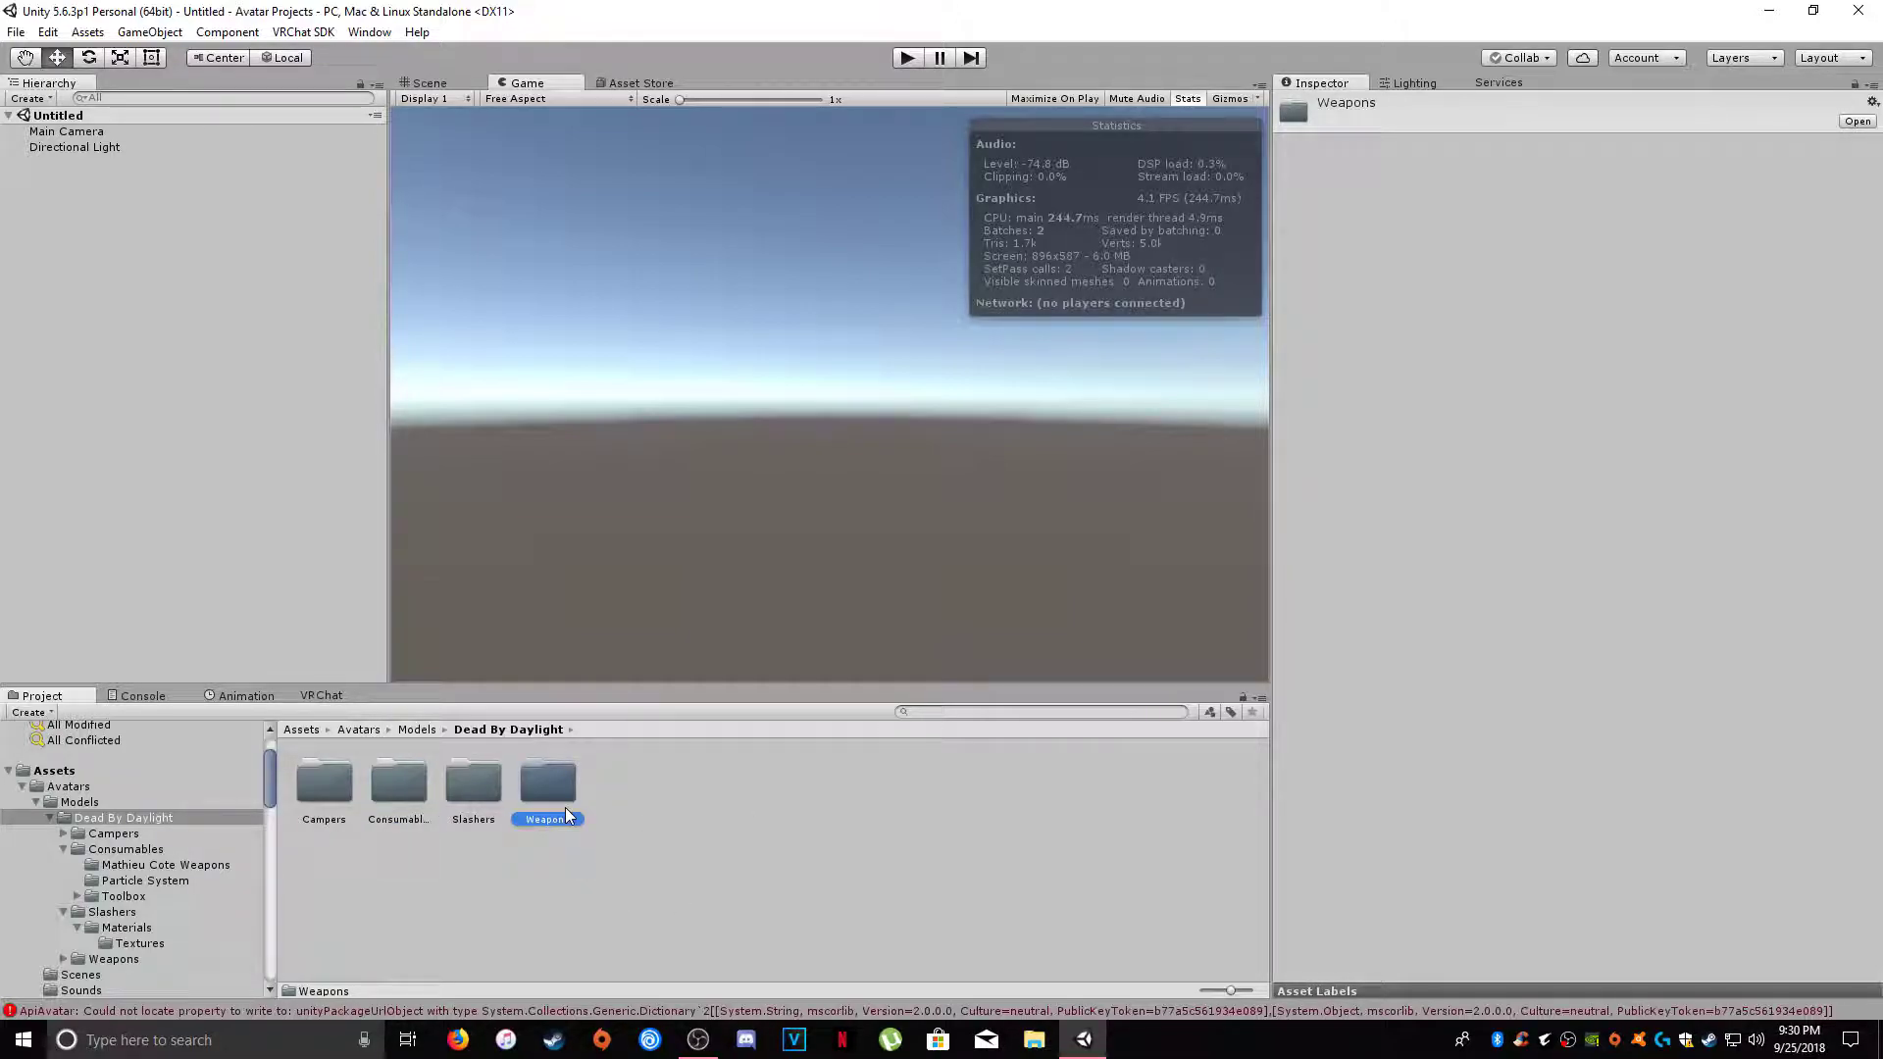
pyautogui.click(491, 788)
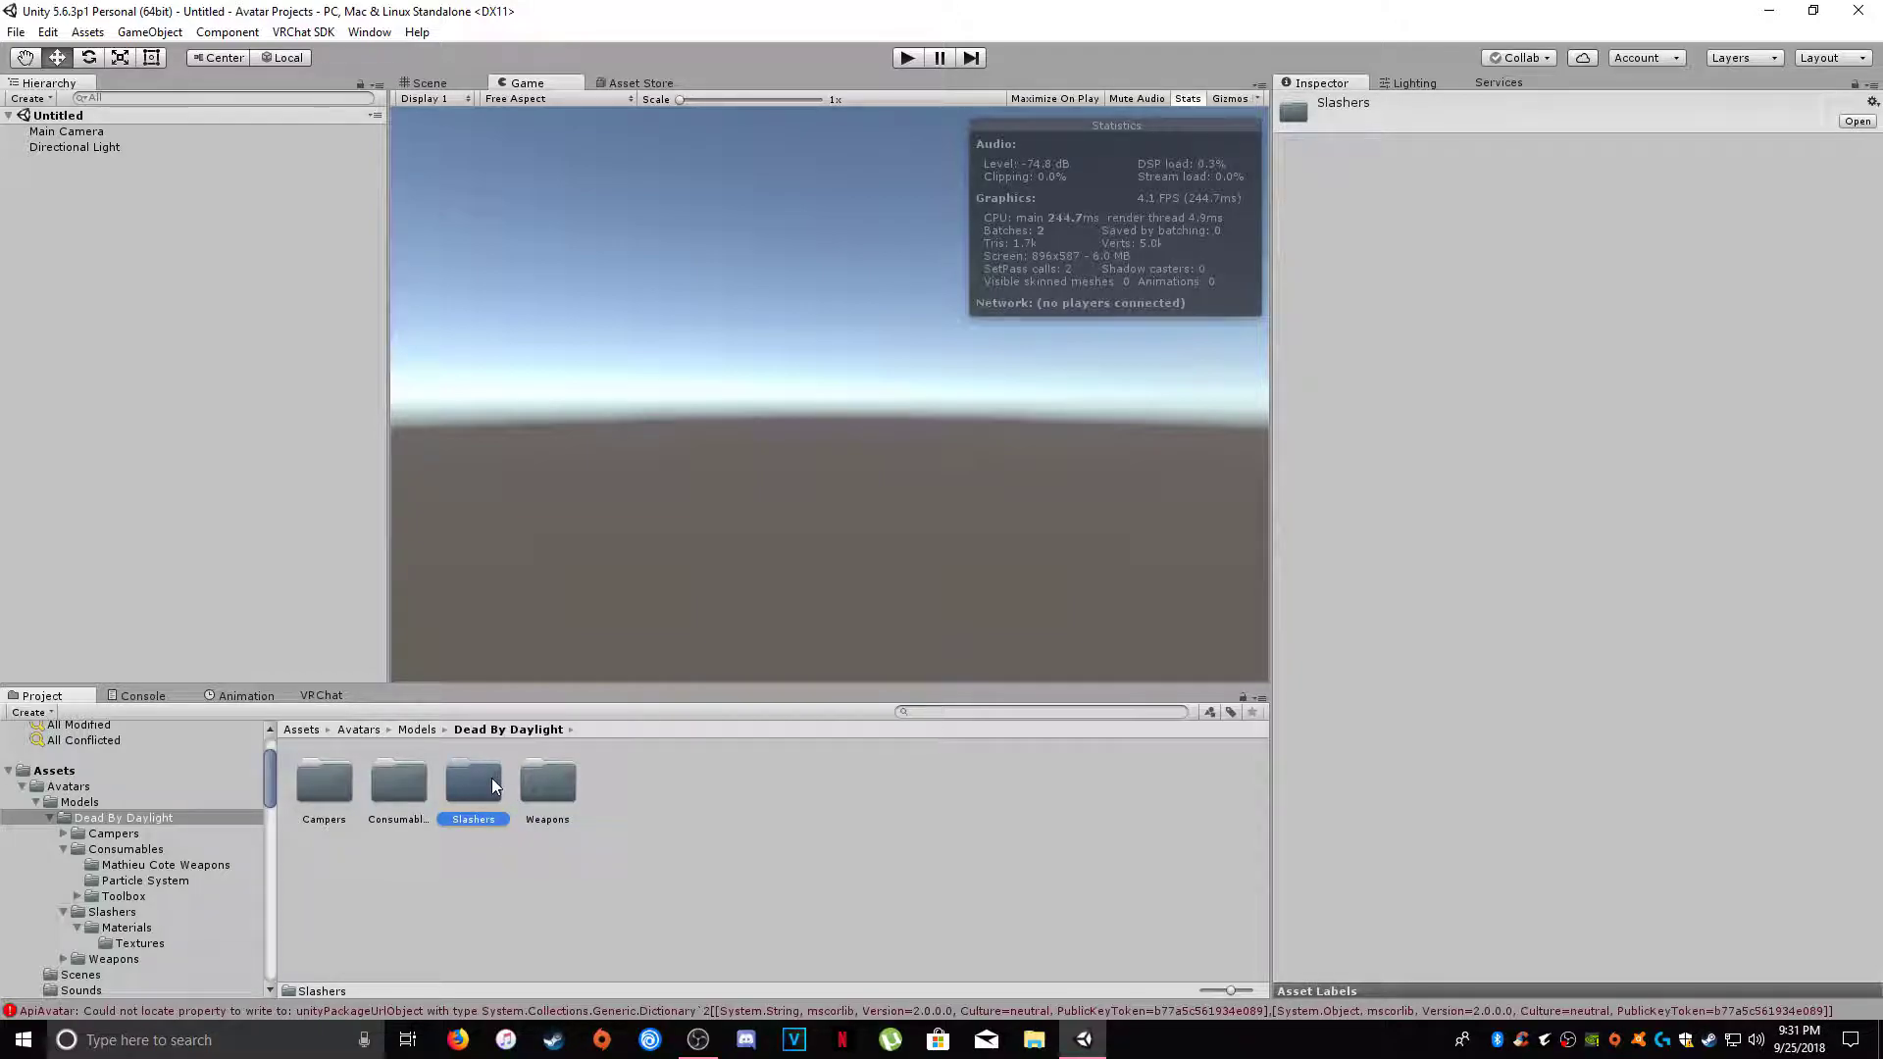
pyautogui.doubleClick(492, 785)
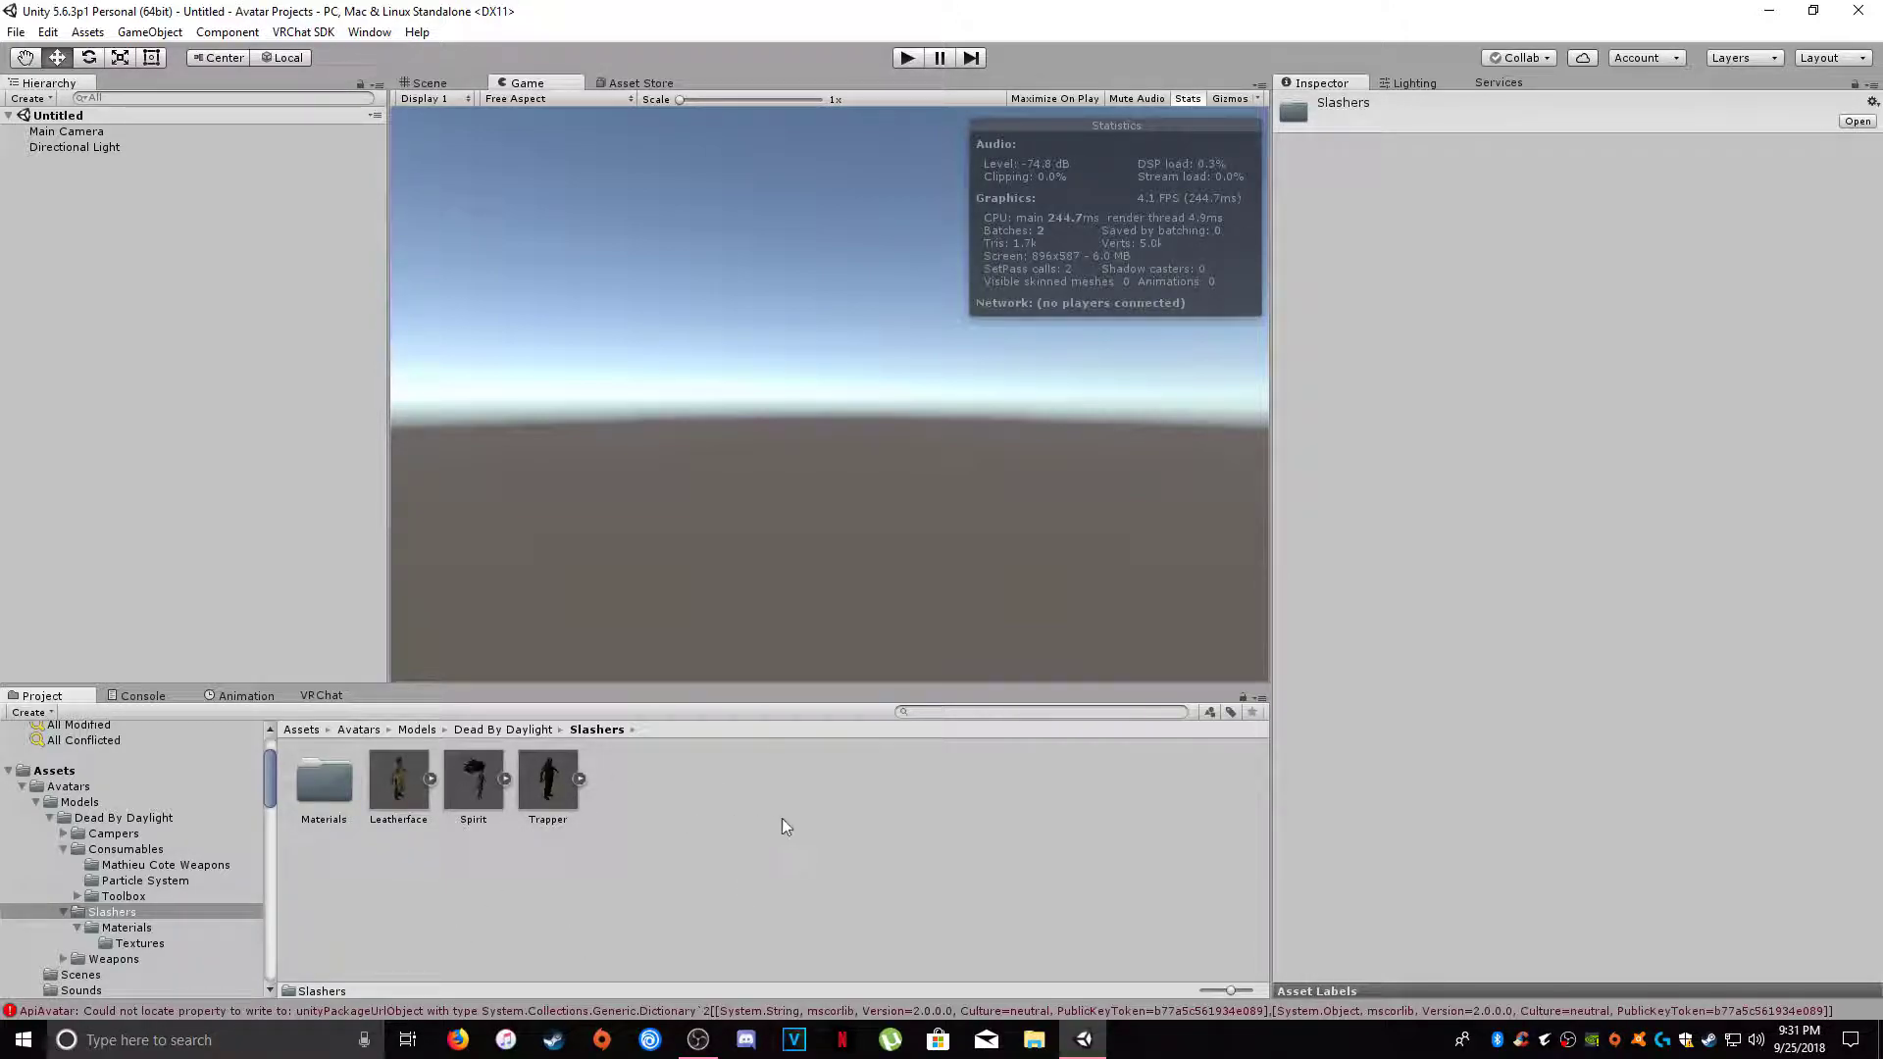
pyautogui.click(1810, 20)
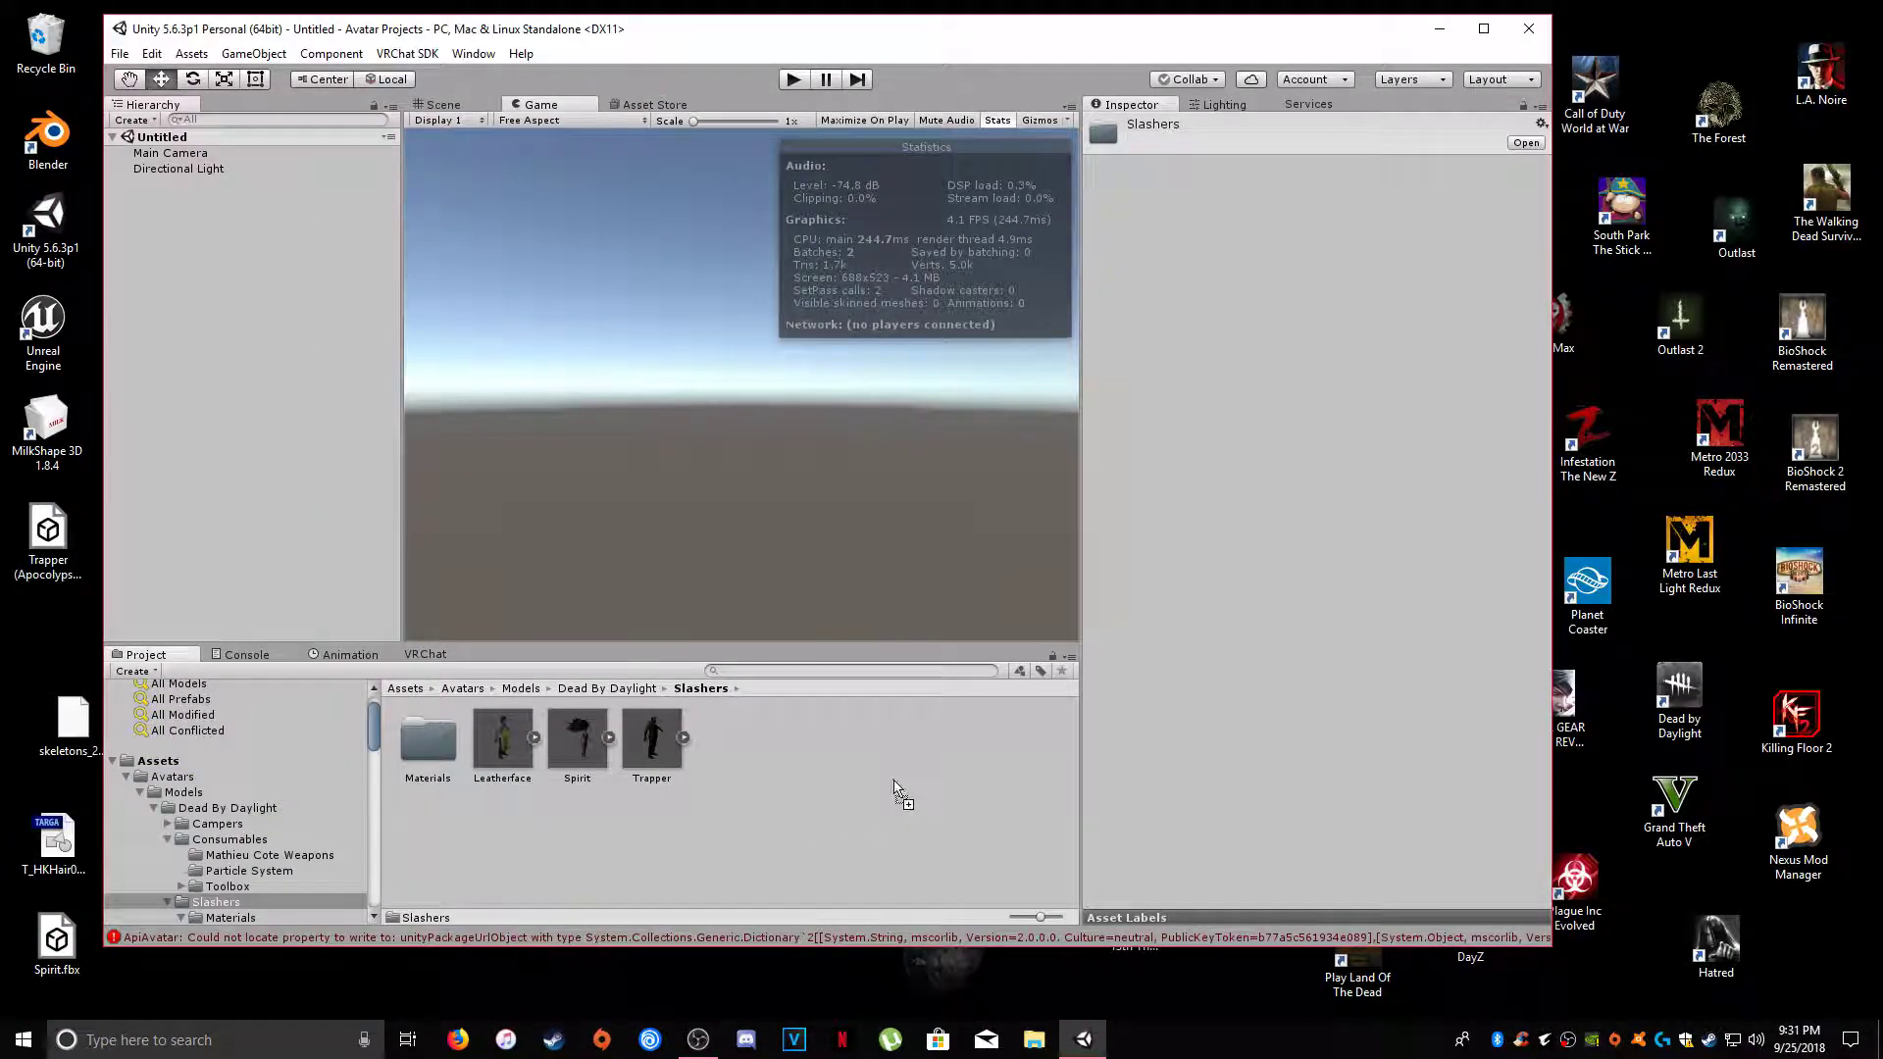
# - Import Trapper (Apocolypse).fbx into Slashers and place it in the scene at the origin
pyautogui.moveTo(899, 787); pyautogui.dragTo(990, 750)
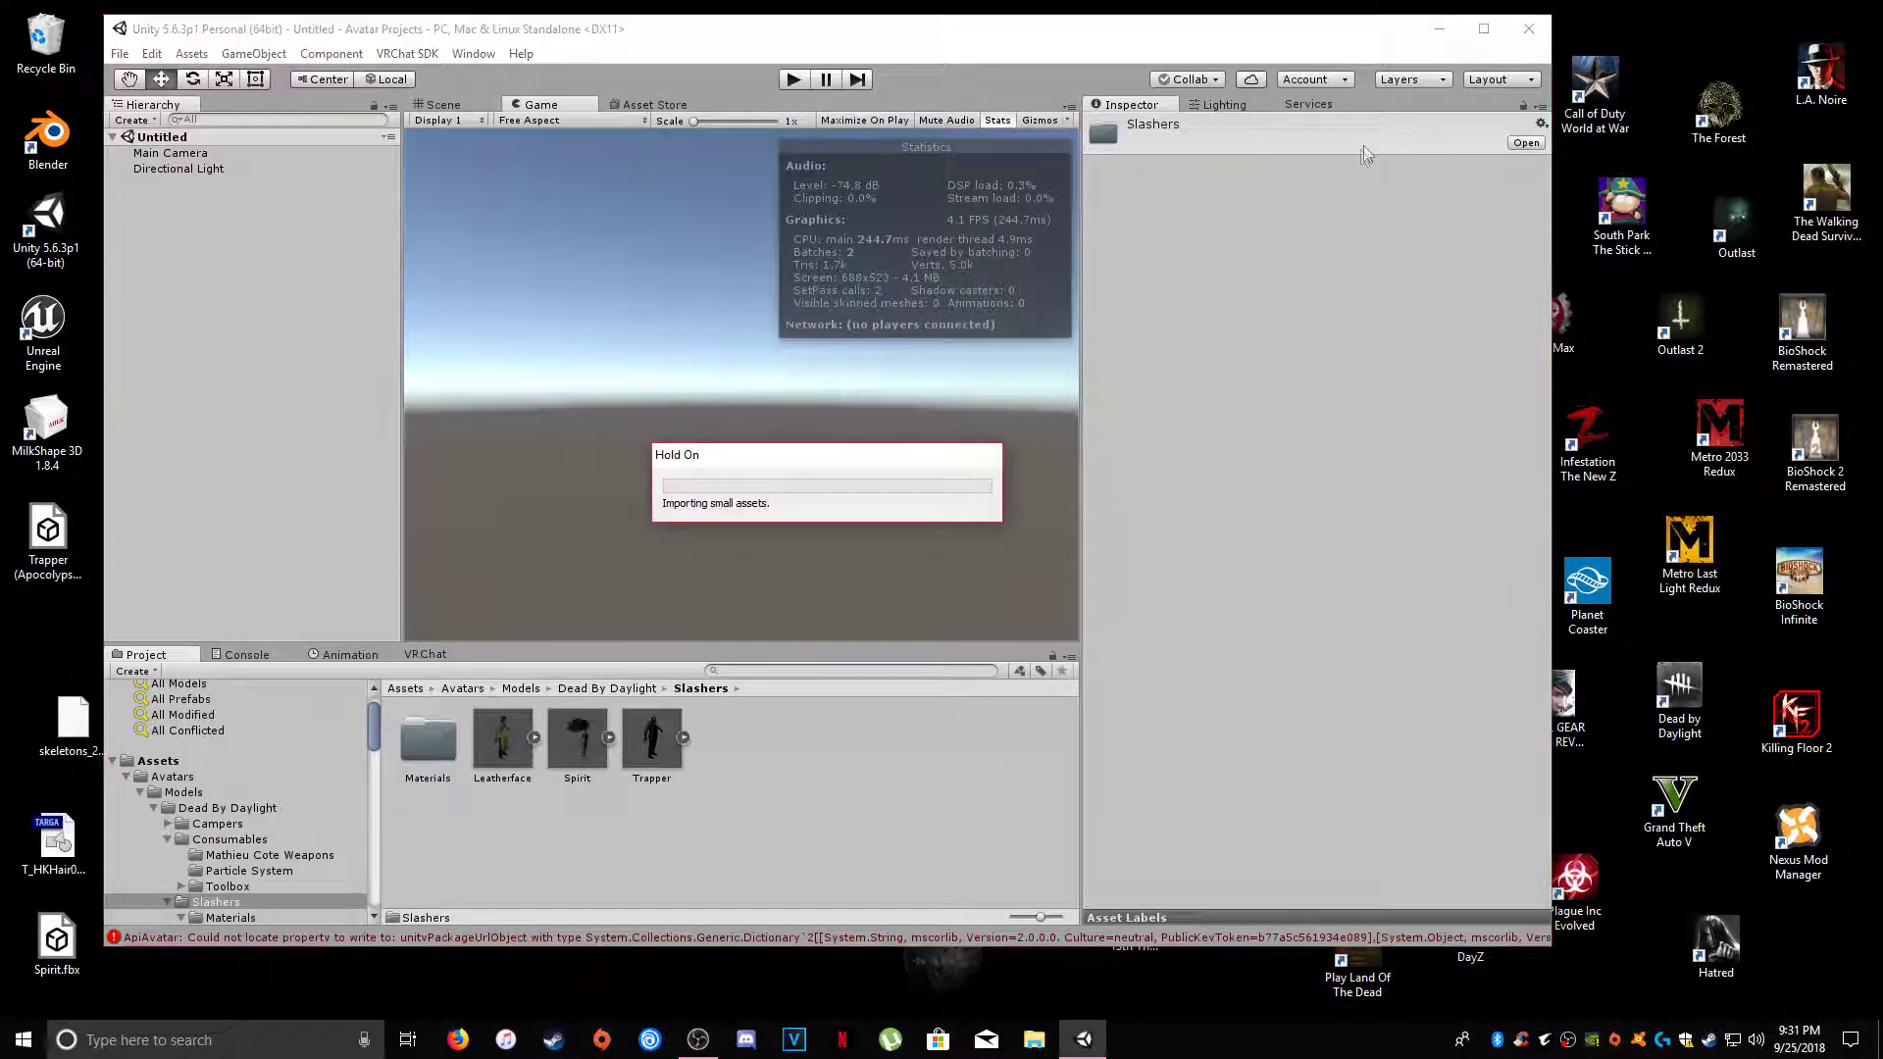
pyautogui.click(1483, 29)
pyautogui.click(620, 778)
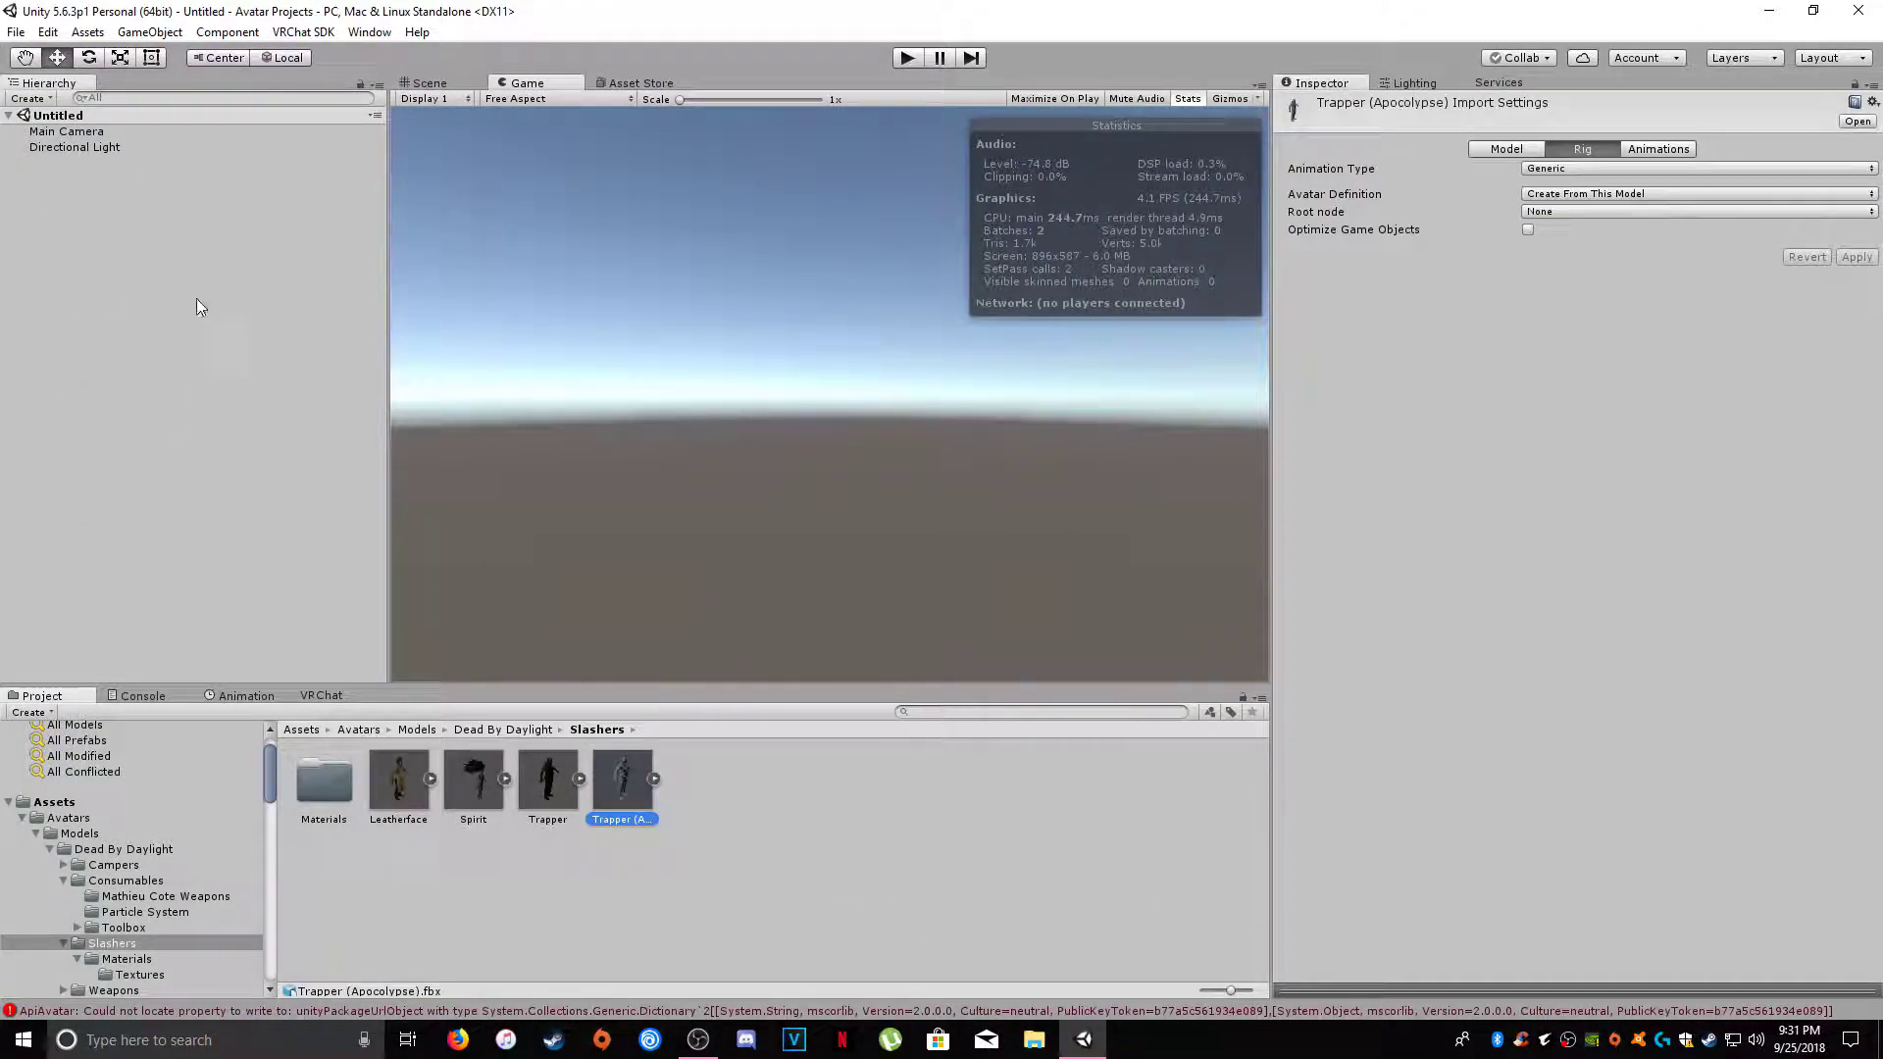
pyautogui.moveTo(622, 789); pyautogui.dragTo(127, 310)
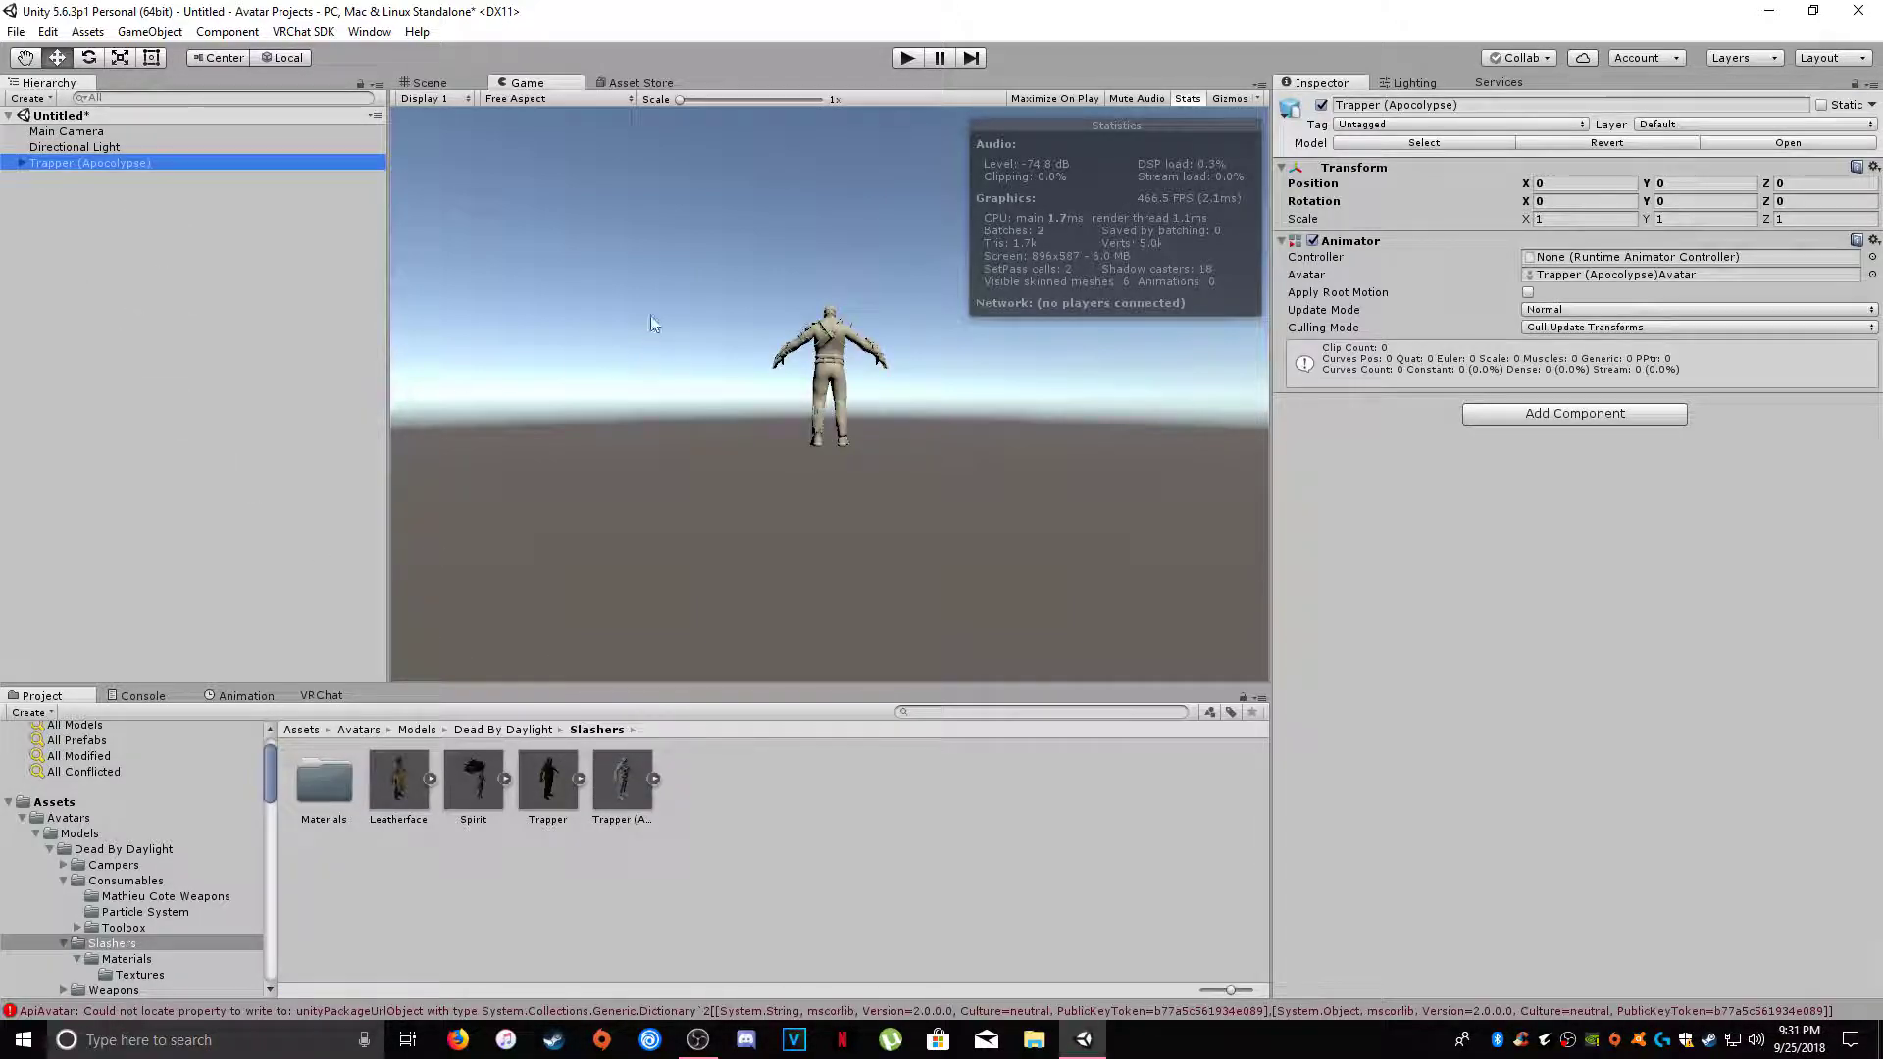
# - Frame the Trapper model from the front in the Scene view and return to the Models folder
pyautogui.click(437, 85)
pyautogui.keyDown('alt'); pyautogui.moveTo(882, 324); pyautogui.dragTo(1031, 302); pyautogui.keyUp('alt')
pyautogui.scroll(-3, 1032, 302)
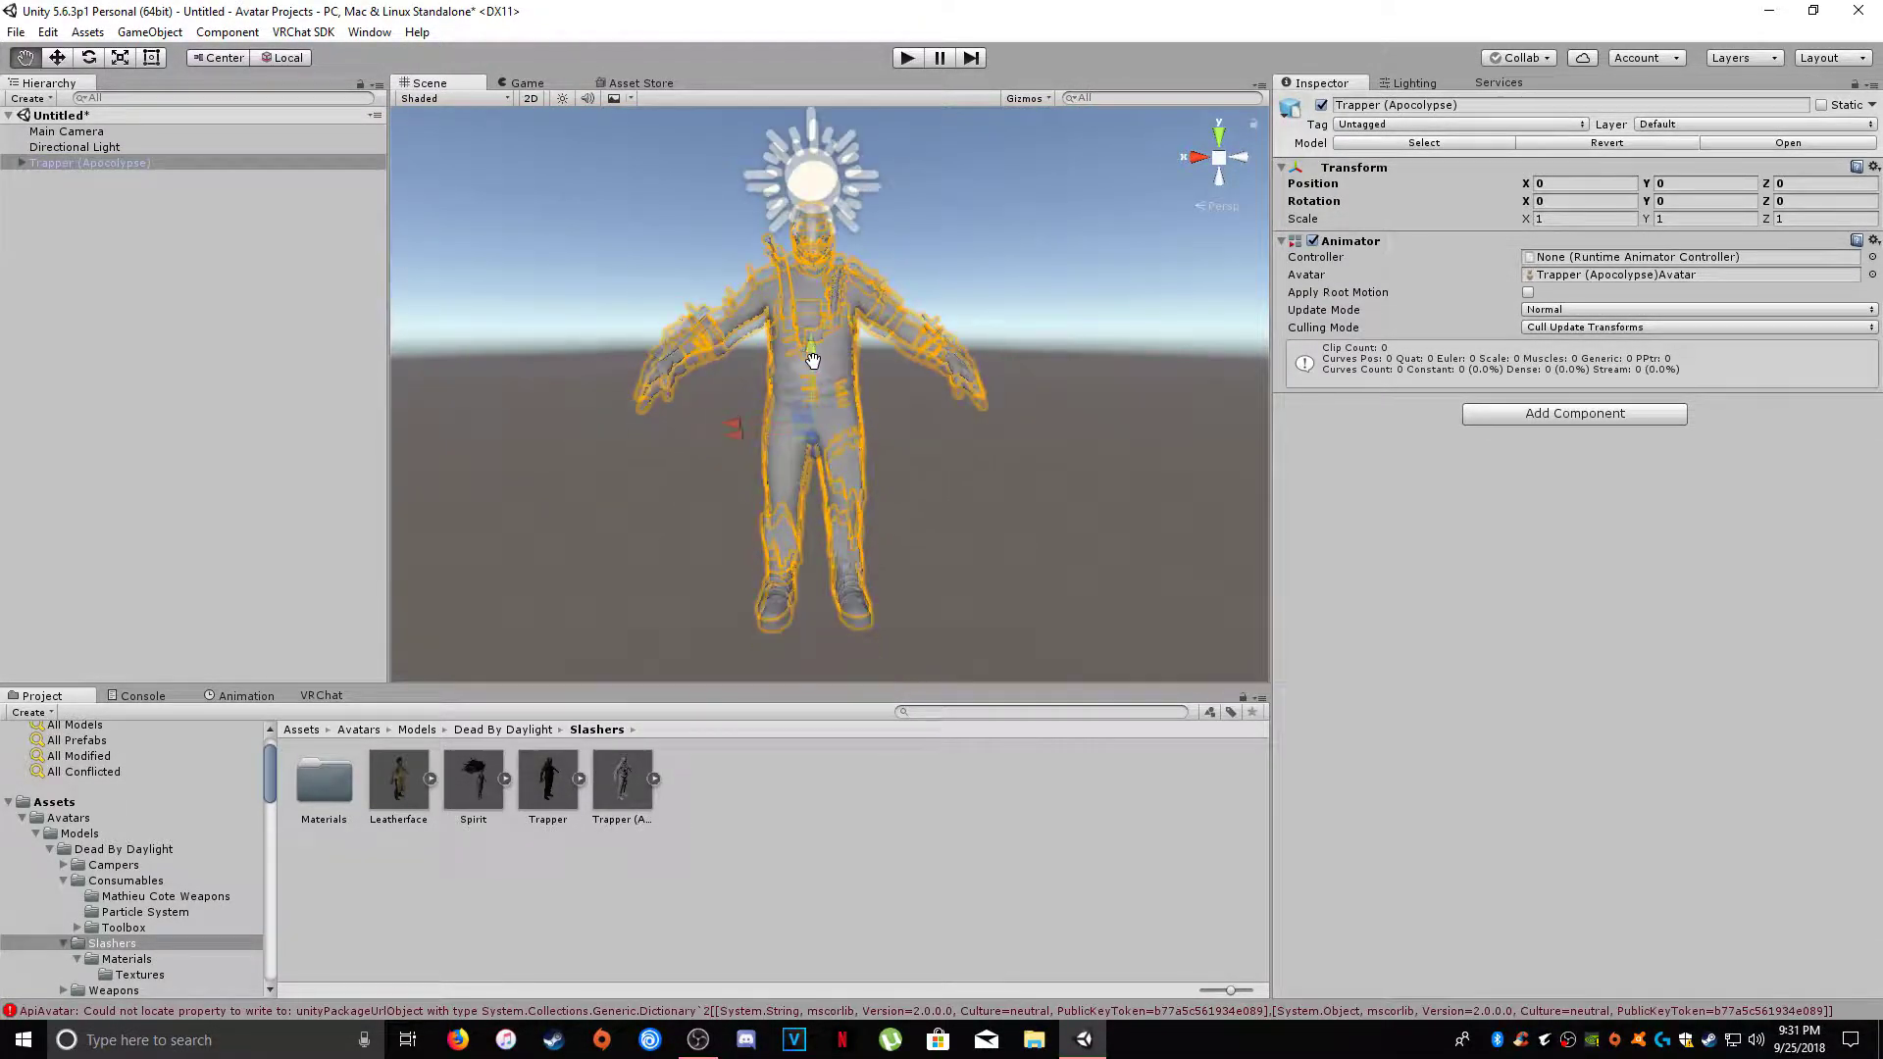
pyautogui.moveTo(814, 363); pyautogui.dragTo(815, 367, button='middle')
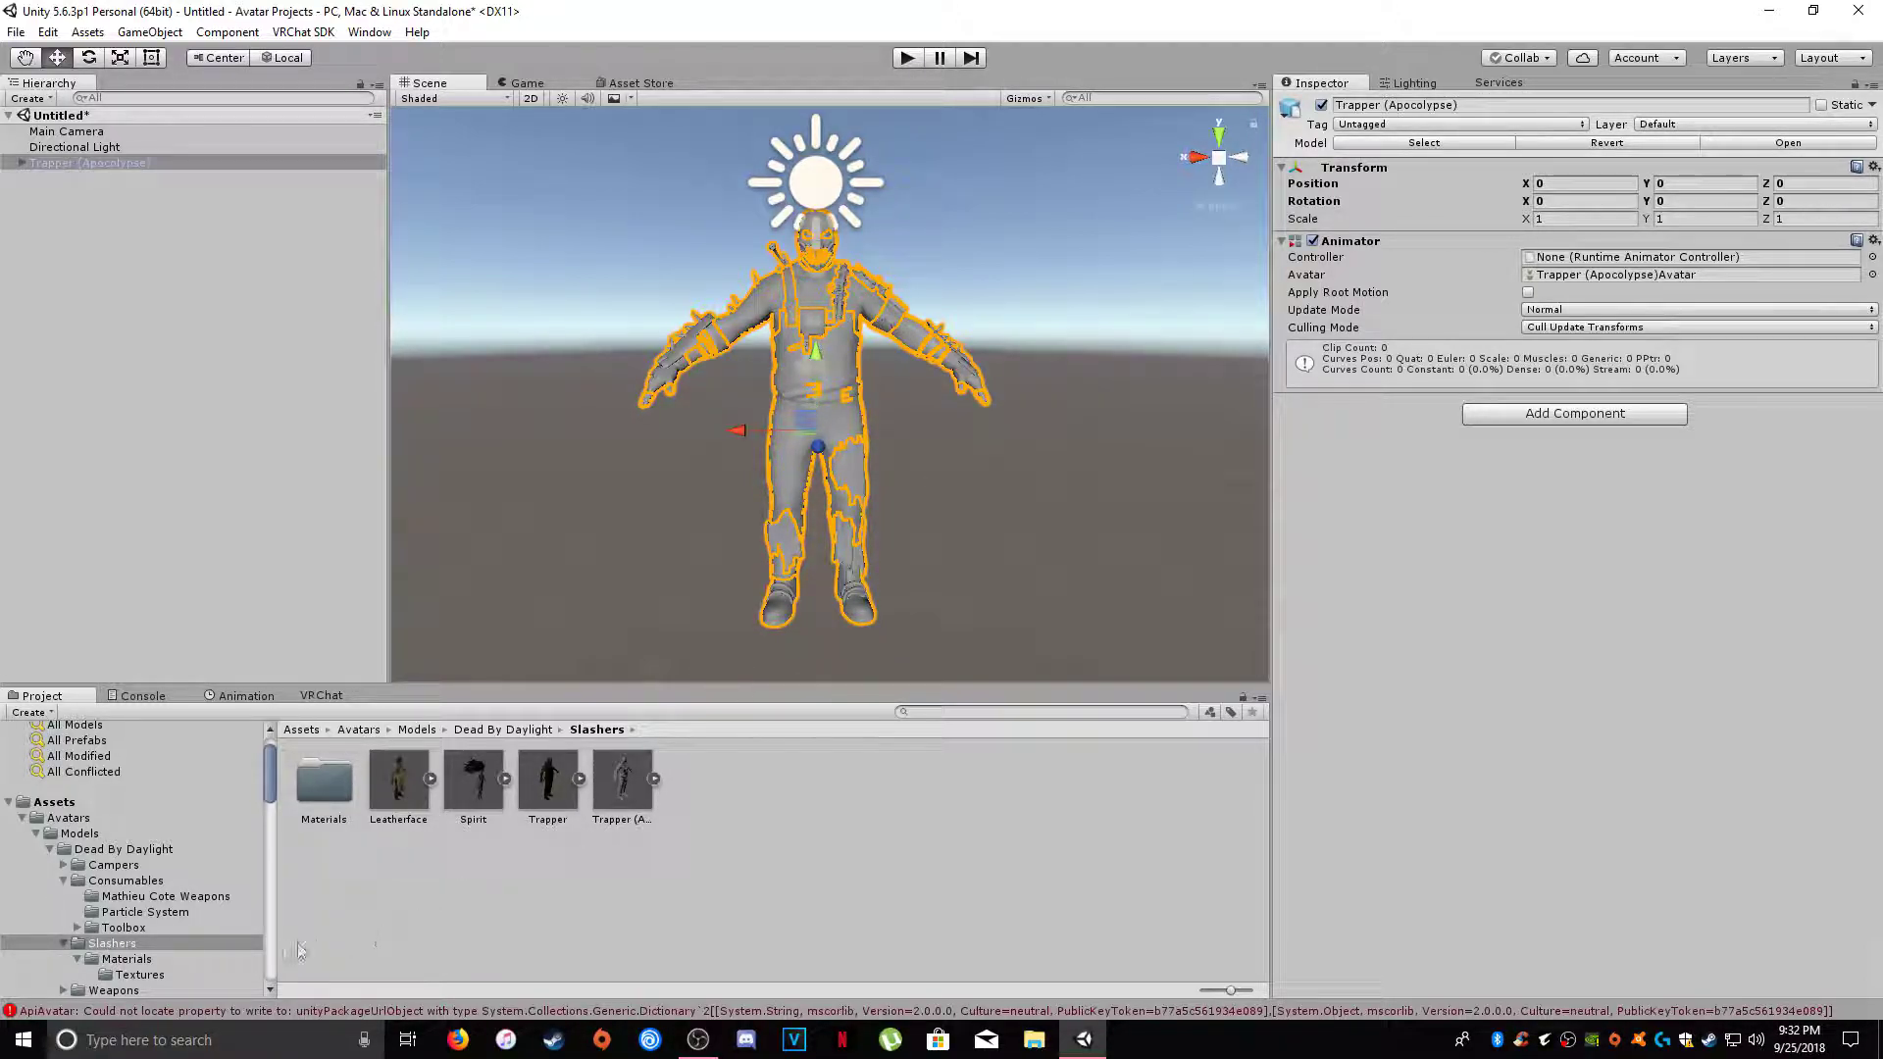
pyautogui.click(416, 731)
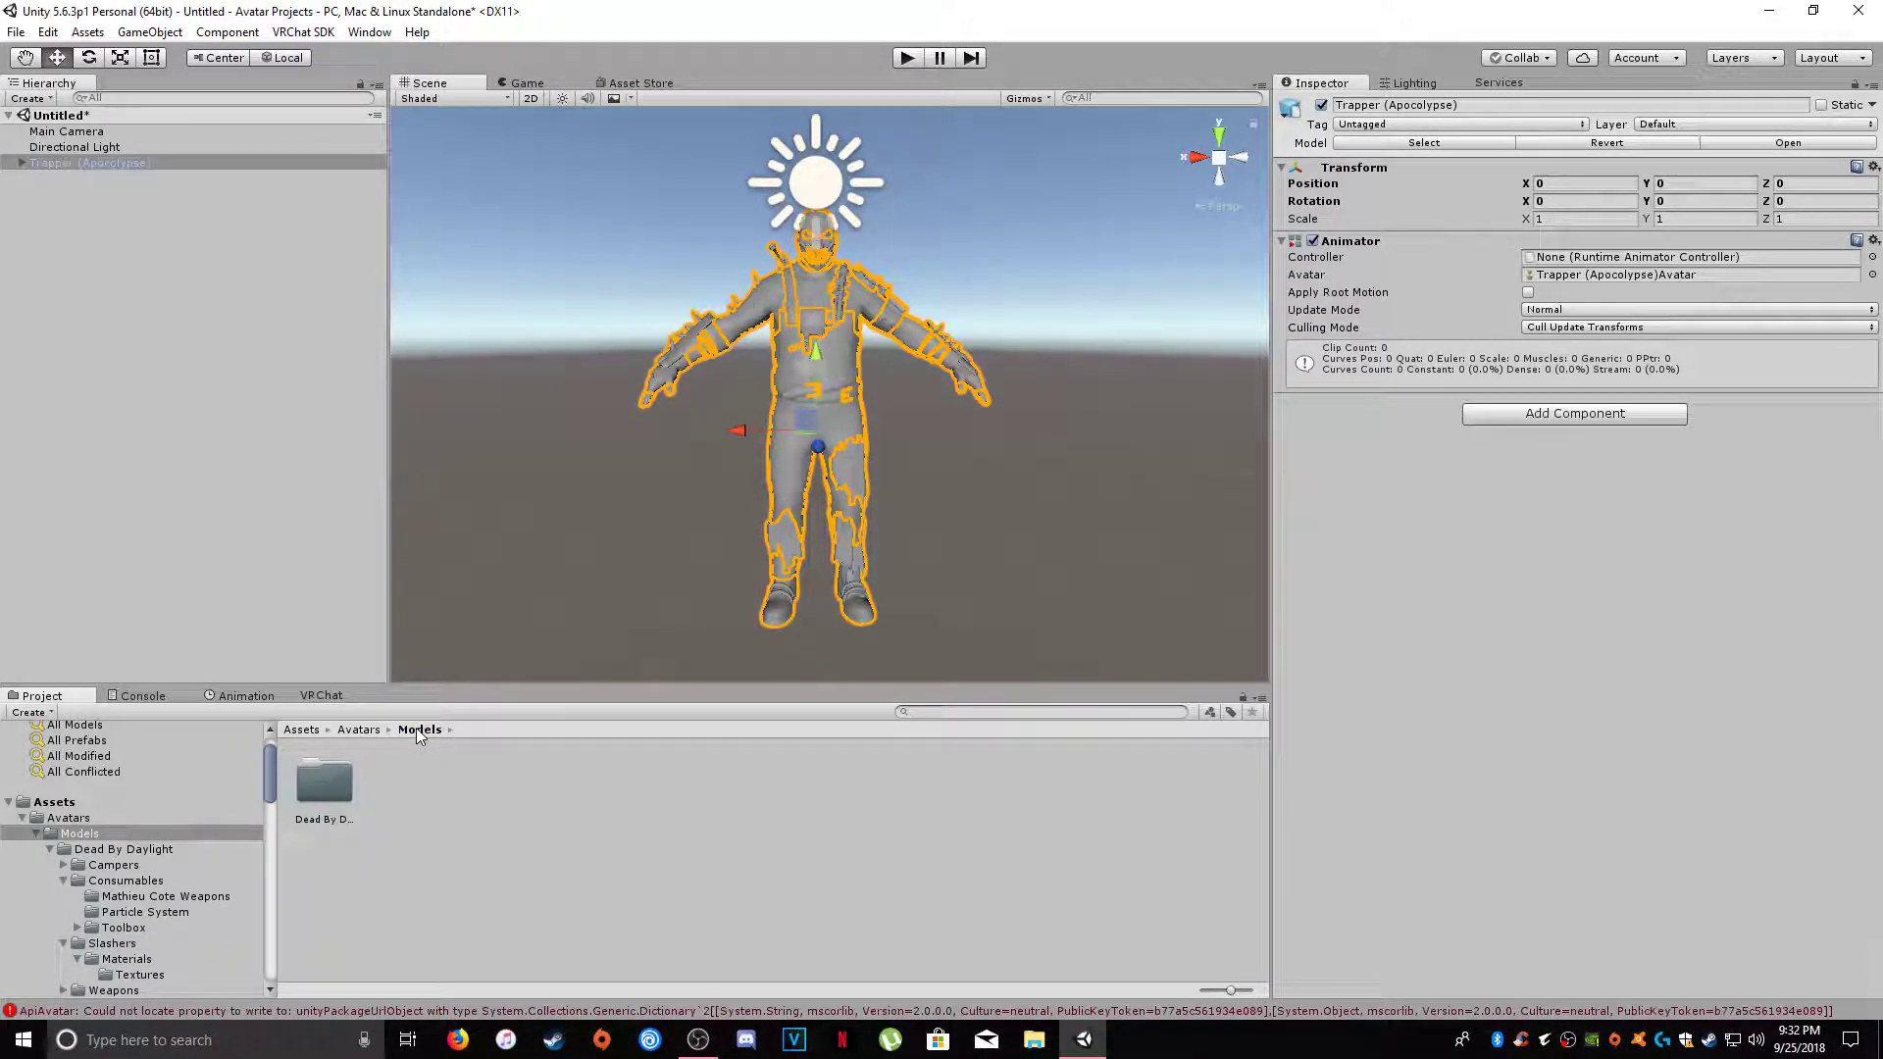
# - Load the Leatherface scene from Avatars > Scenes beside Trapper, then open Models > Dead By Daylight
pyautogui.click(363, 730)
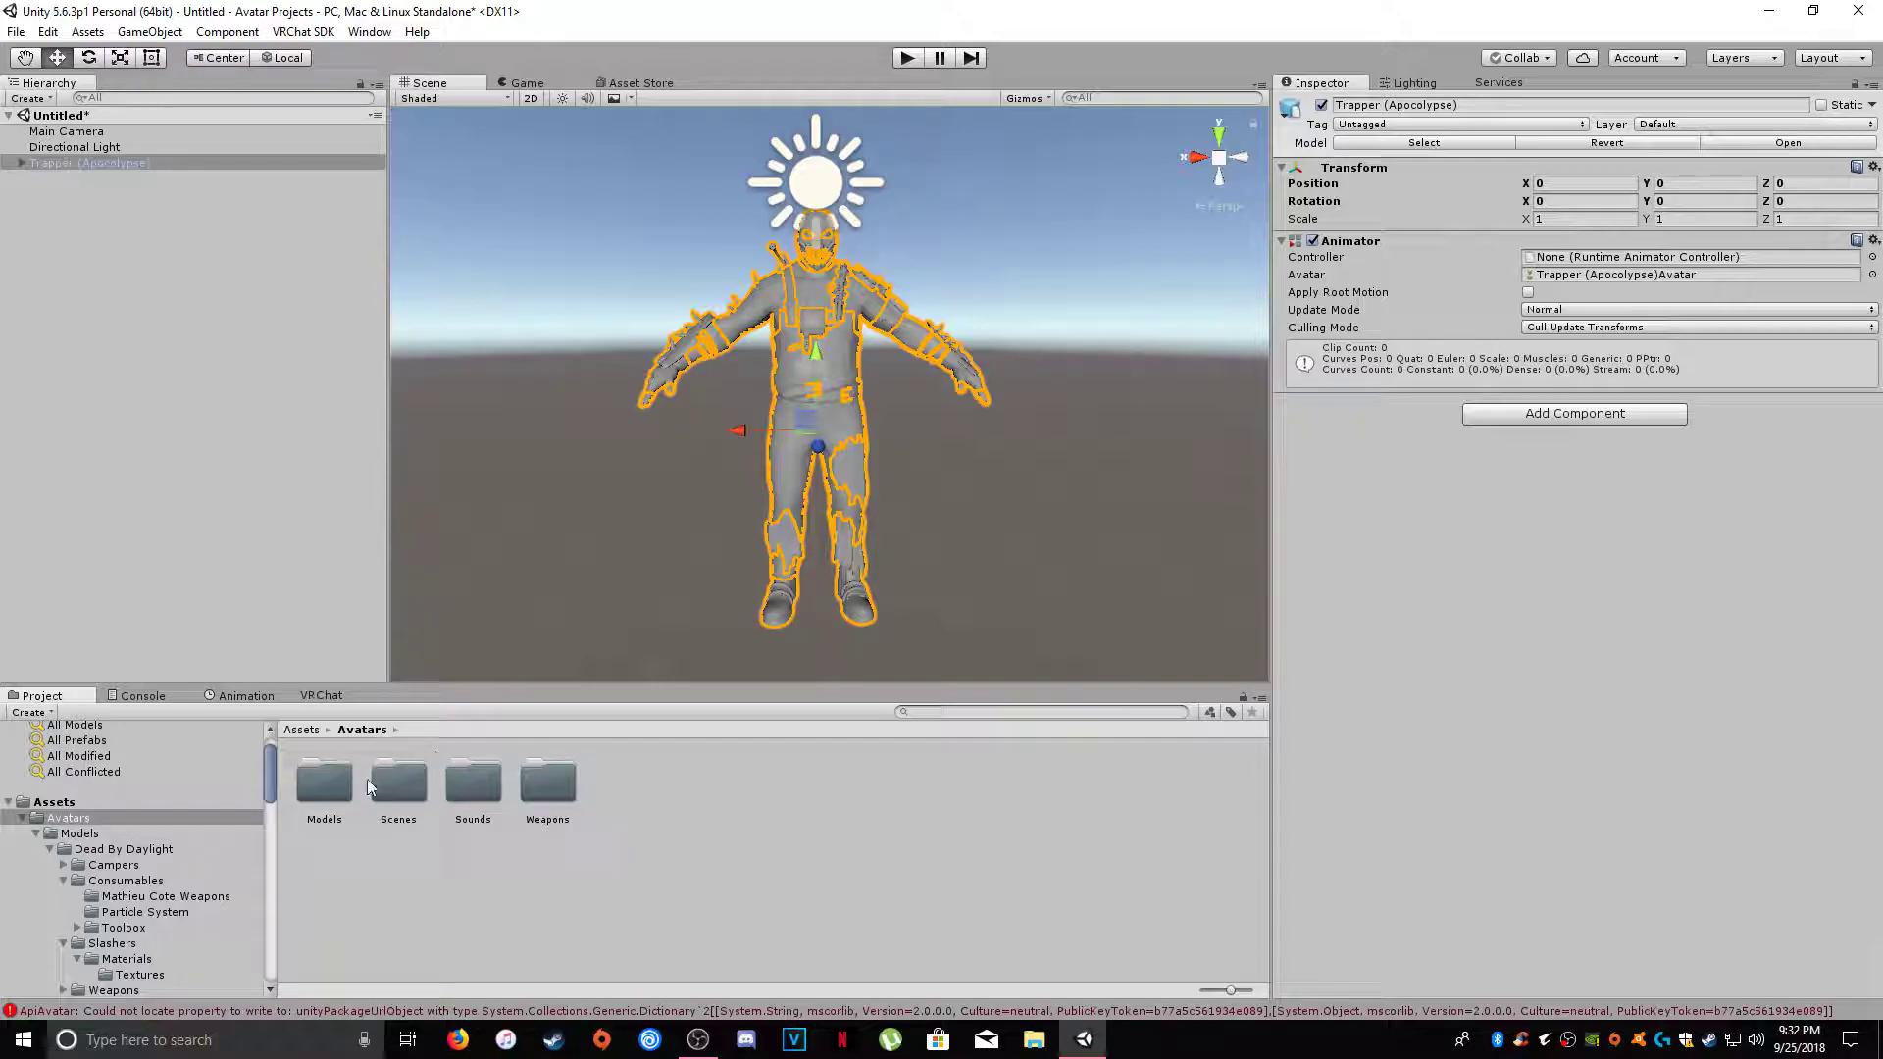
pyautogui.doubleClick(397, 779)
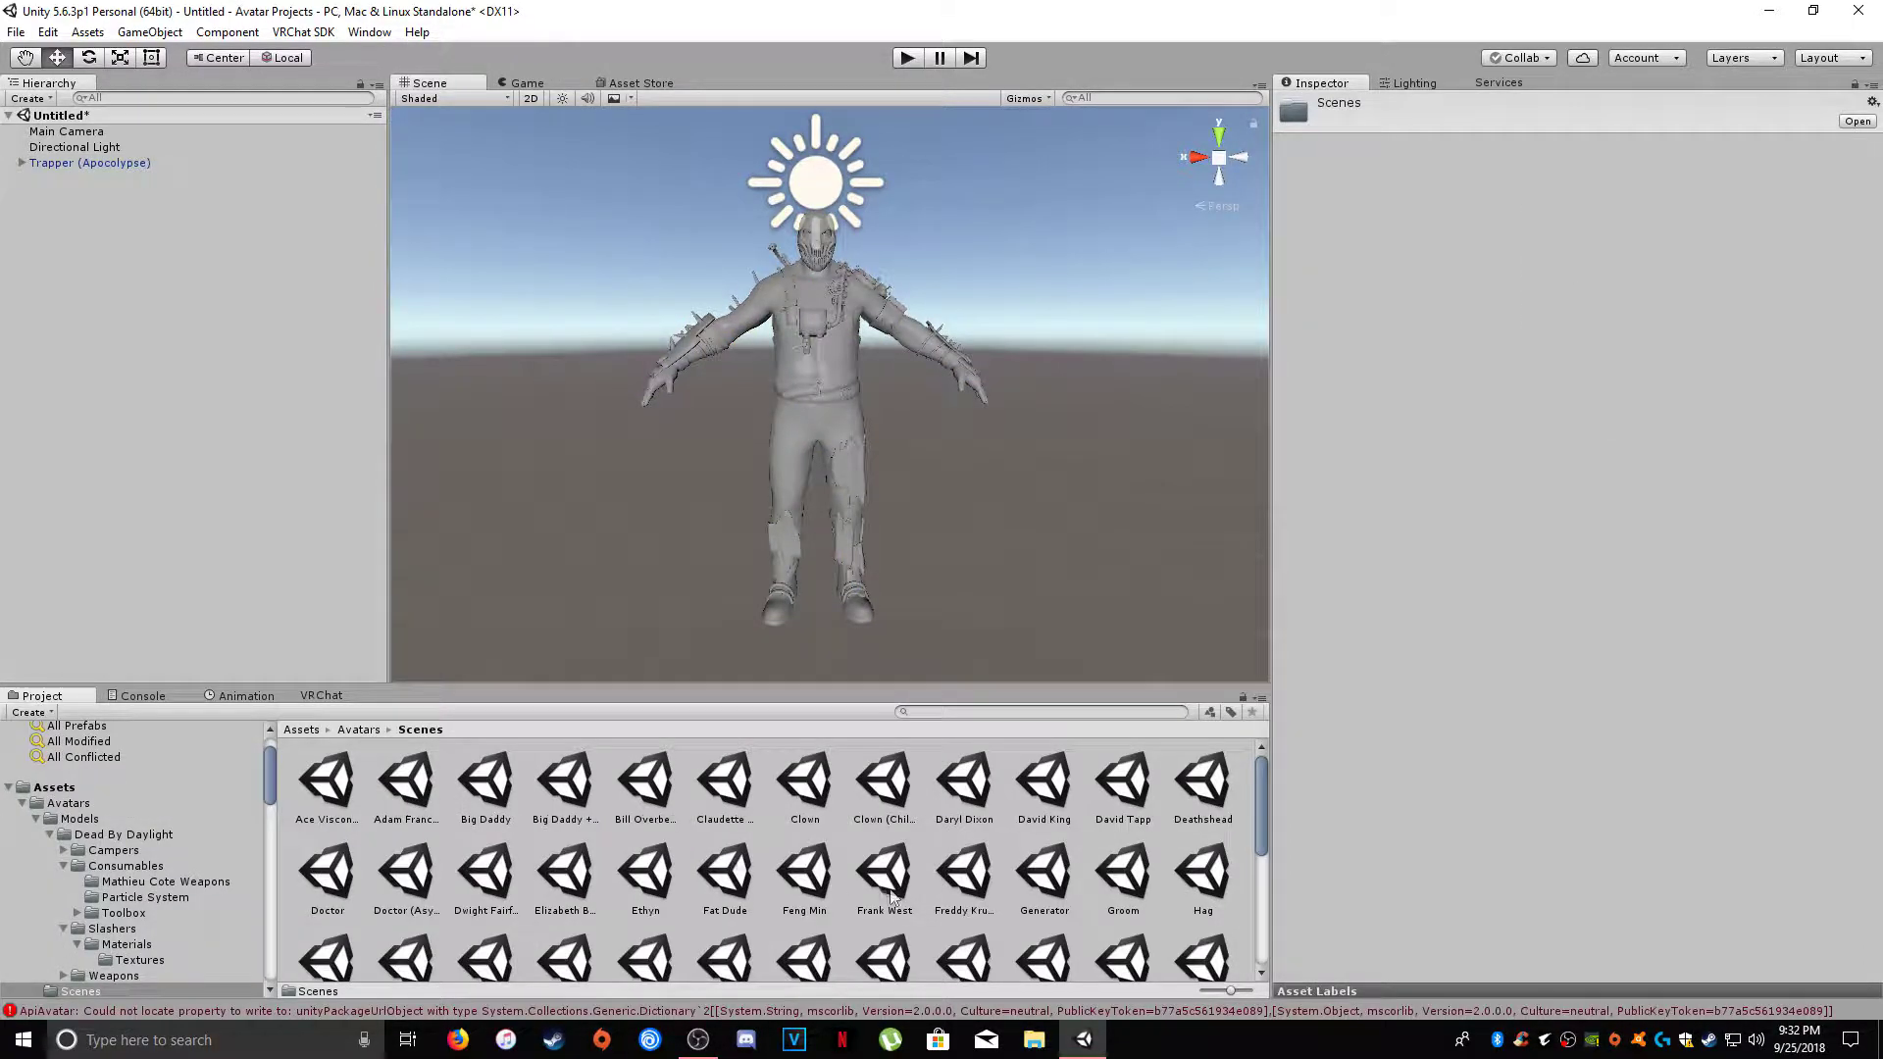
pyautogui.scroll(-5, 890, 895)
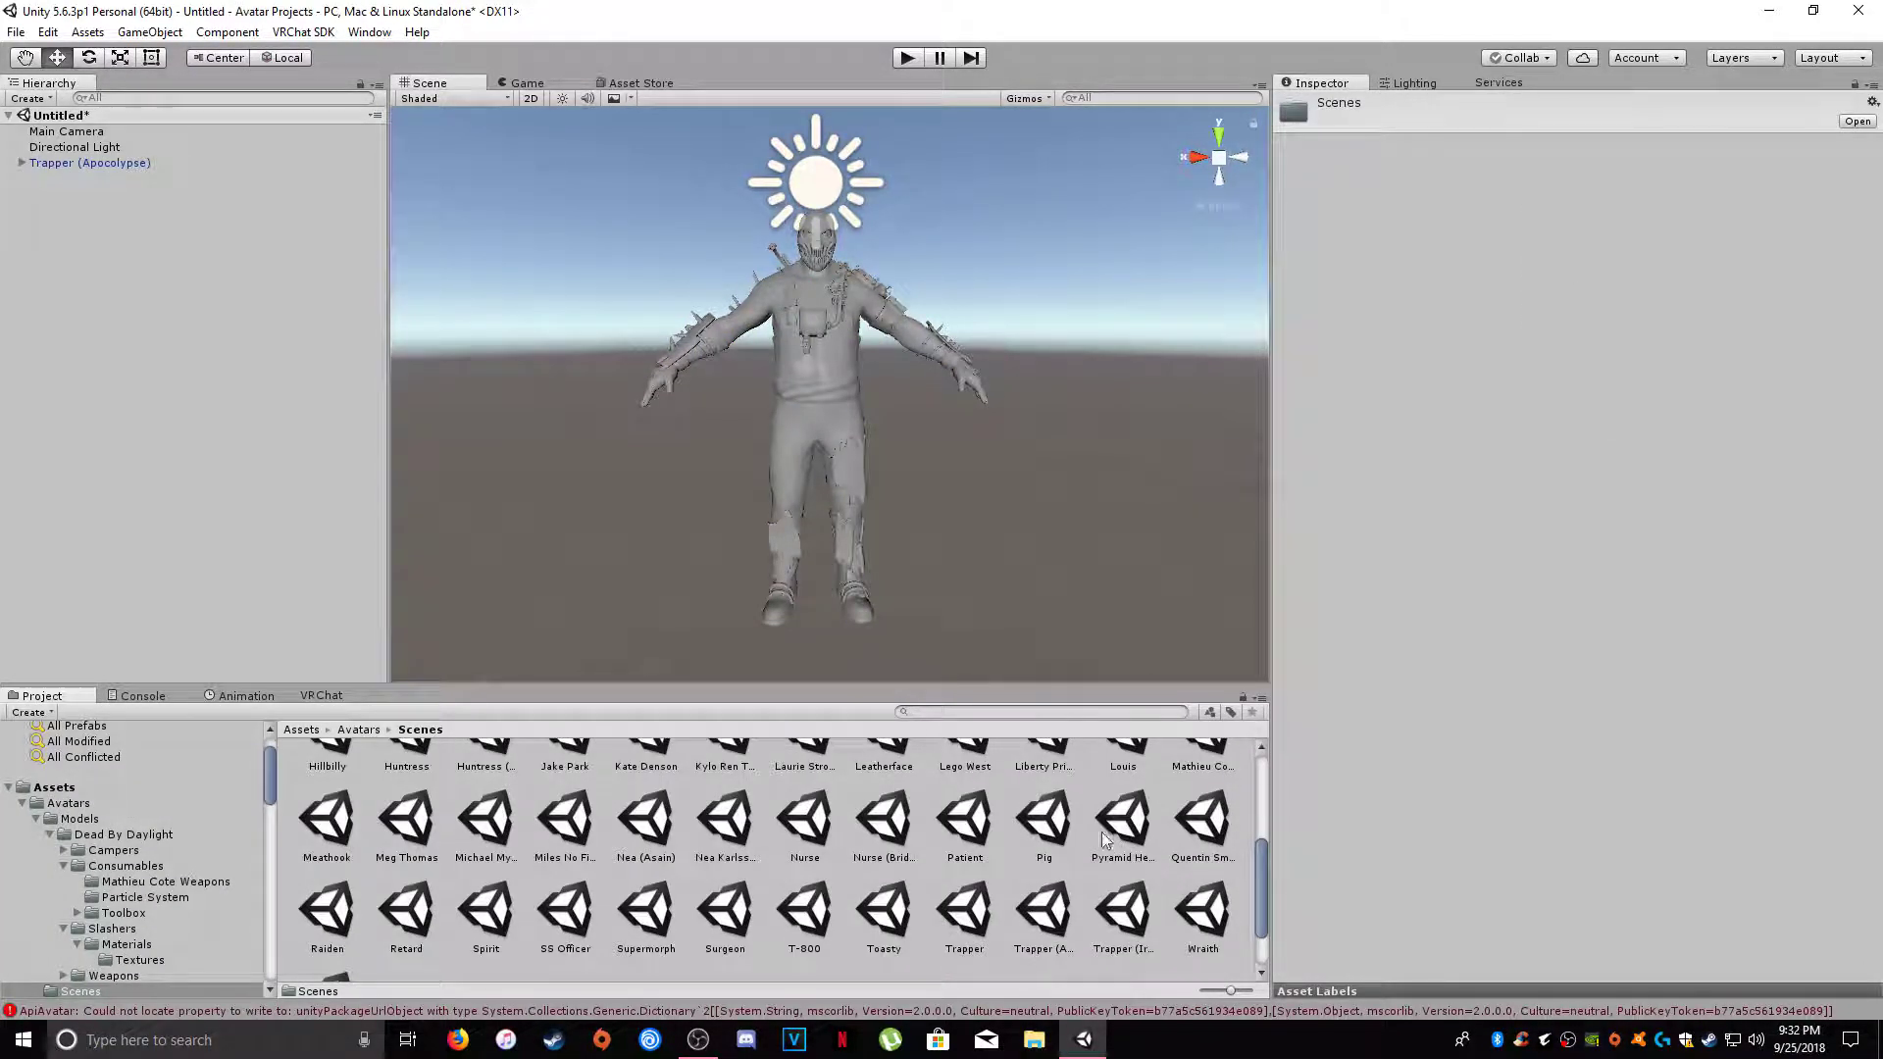
pyautogui.scroll(1, 726, 888)
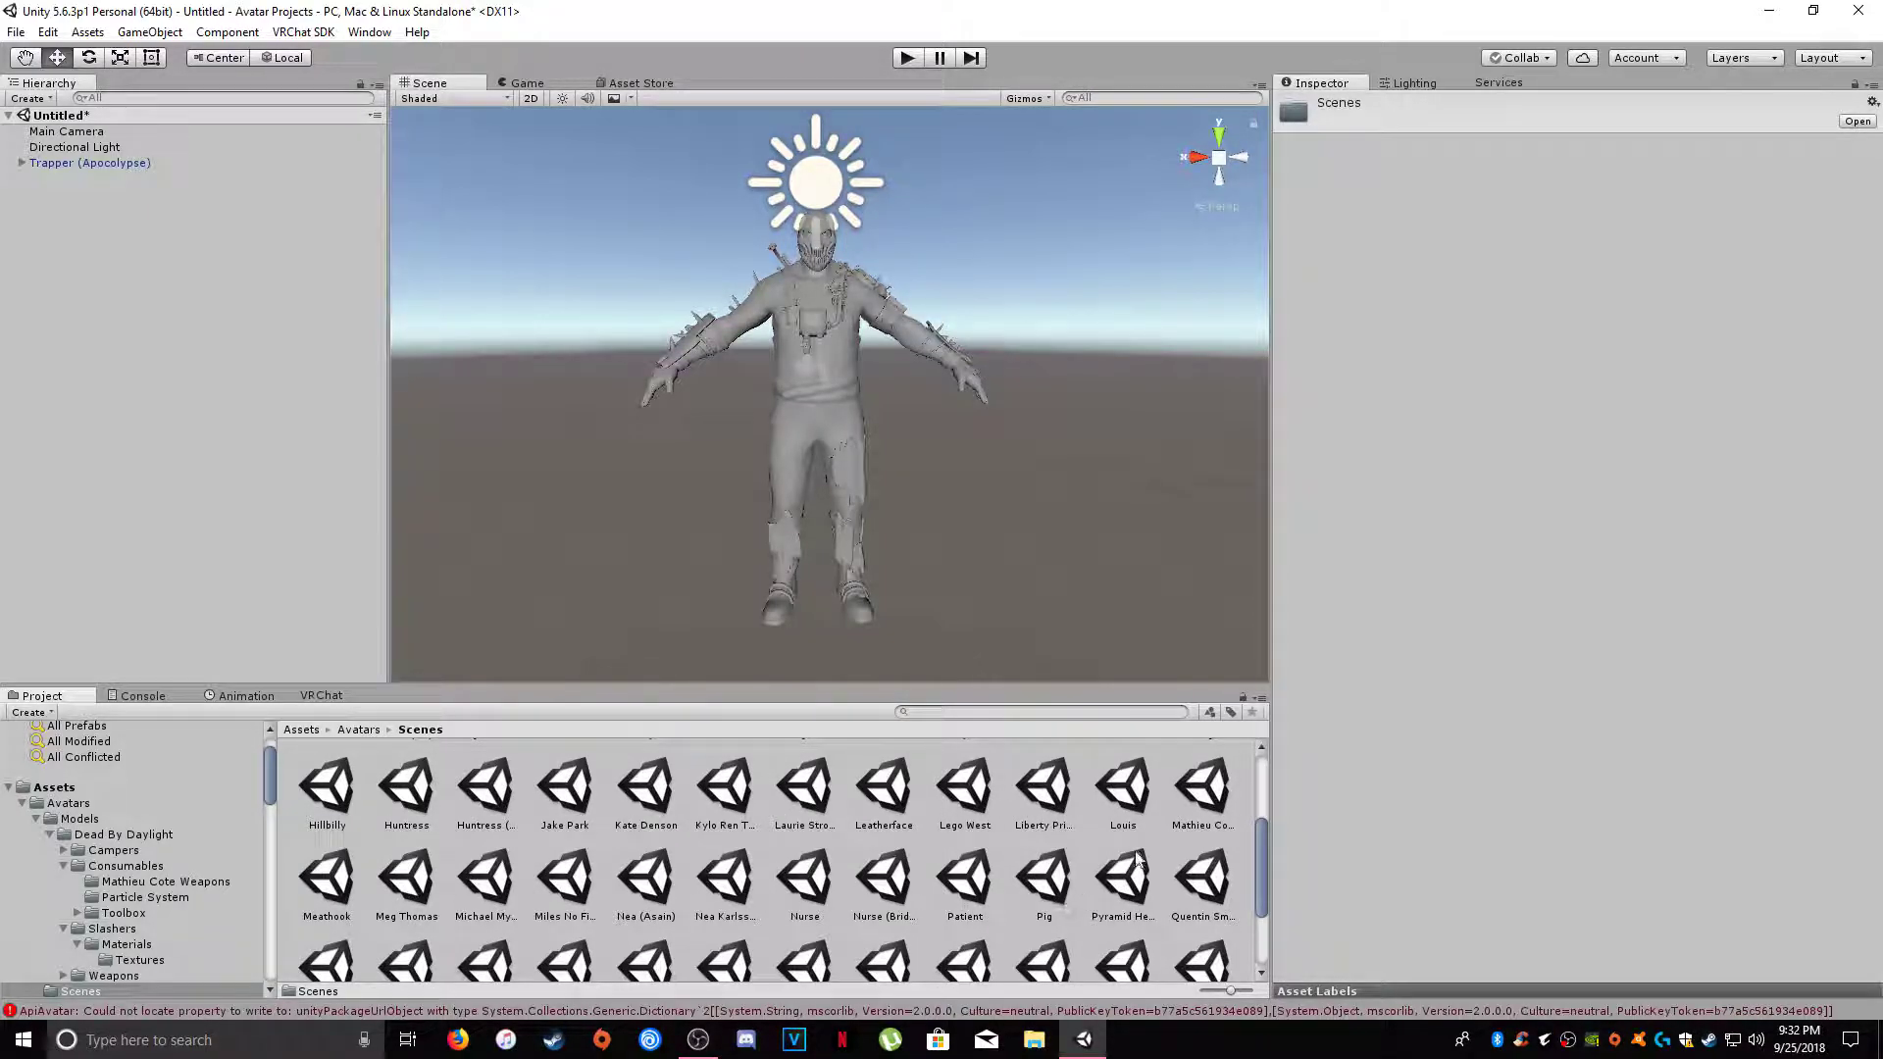
pyautogui.scroll(1, 882, 799)
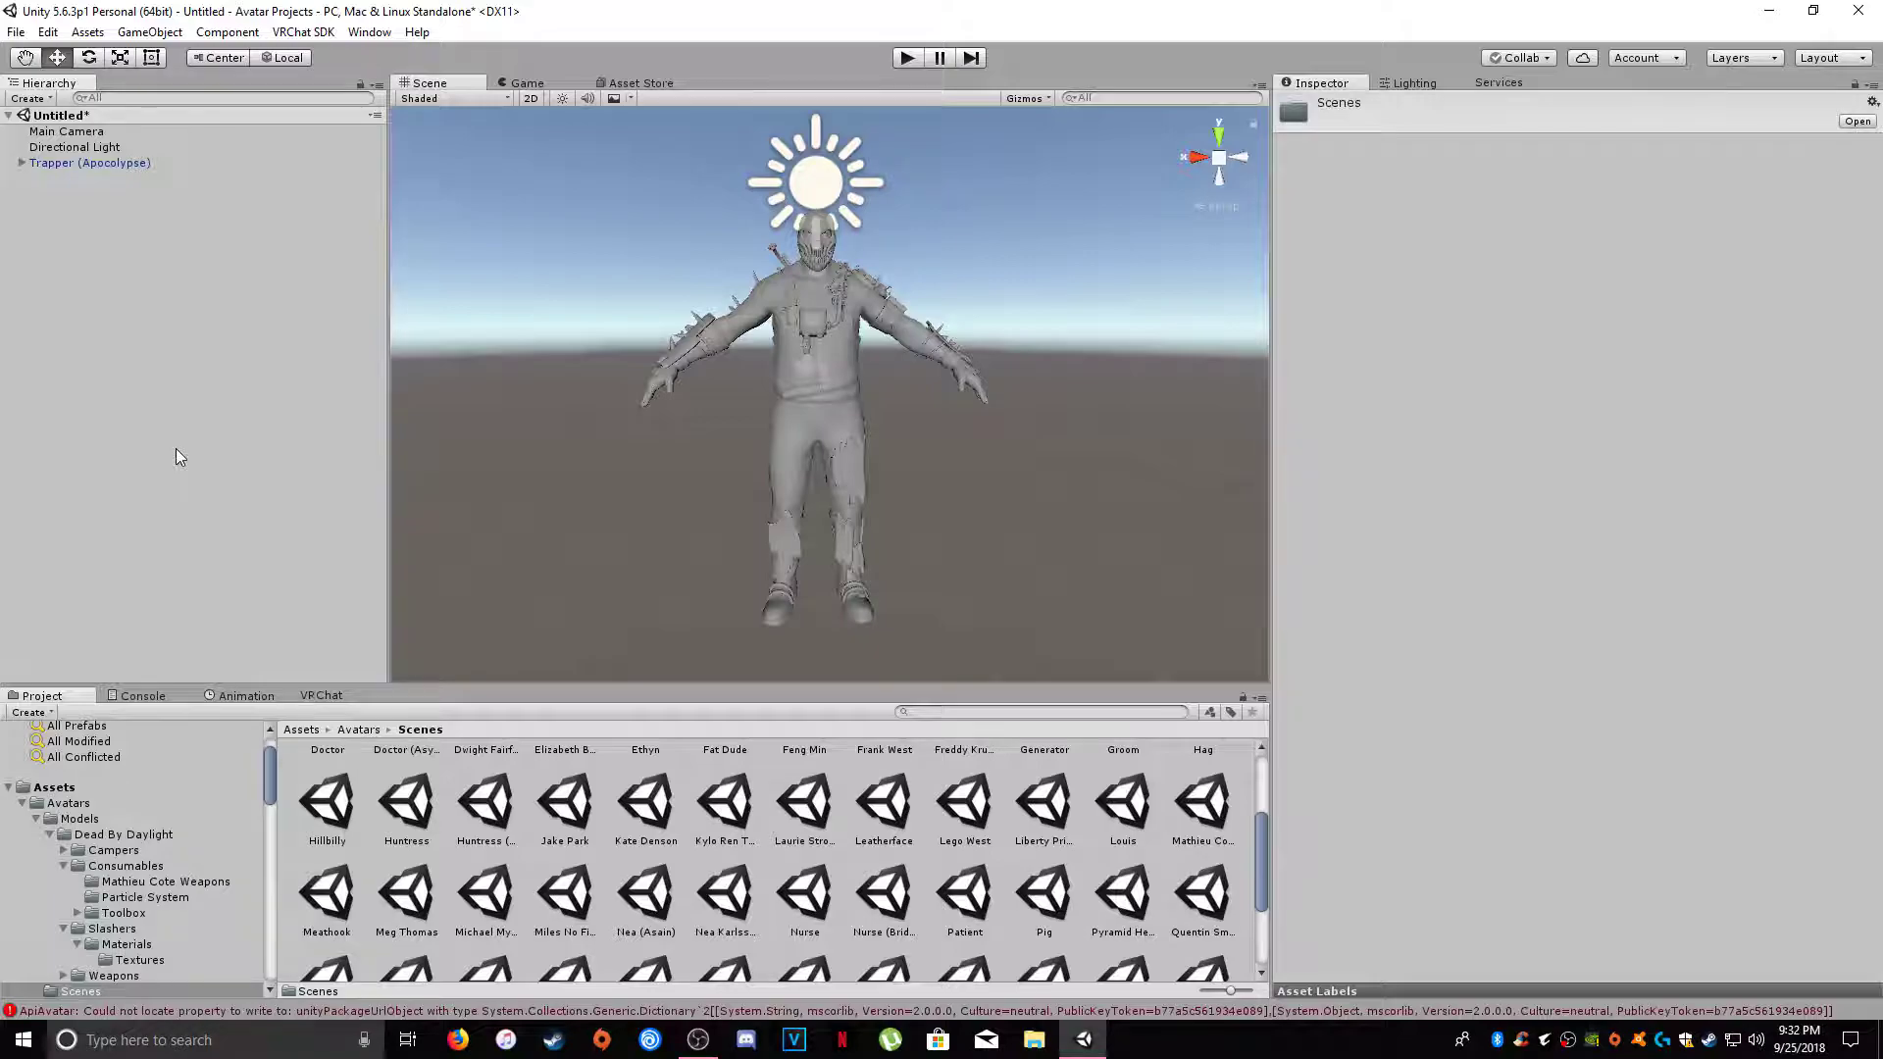
pyautogui.moveTo(883, 800); pyautogui.dragTo(174, 449)
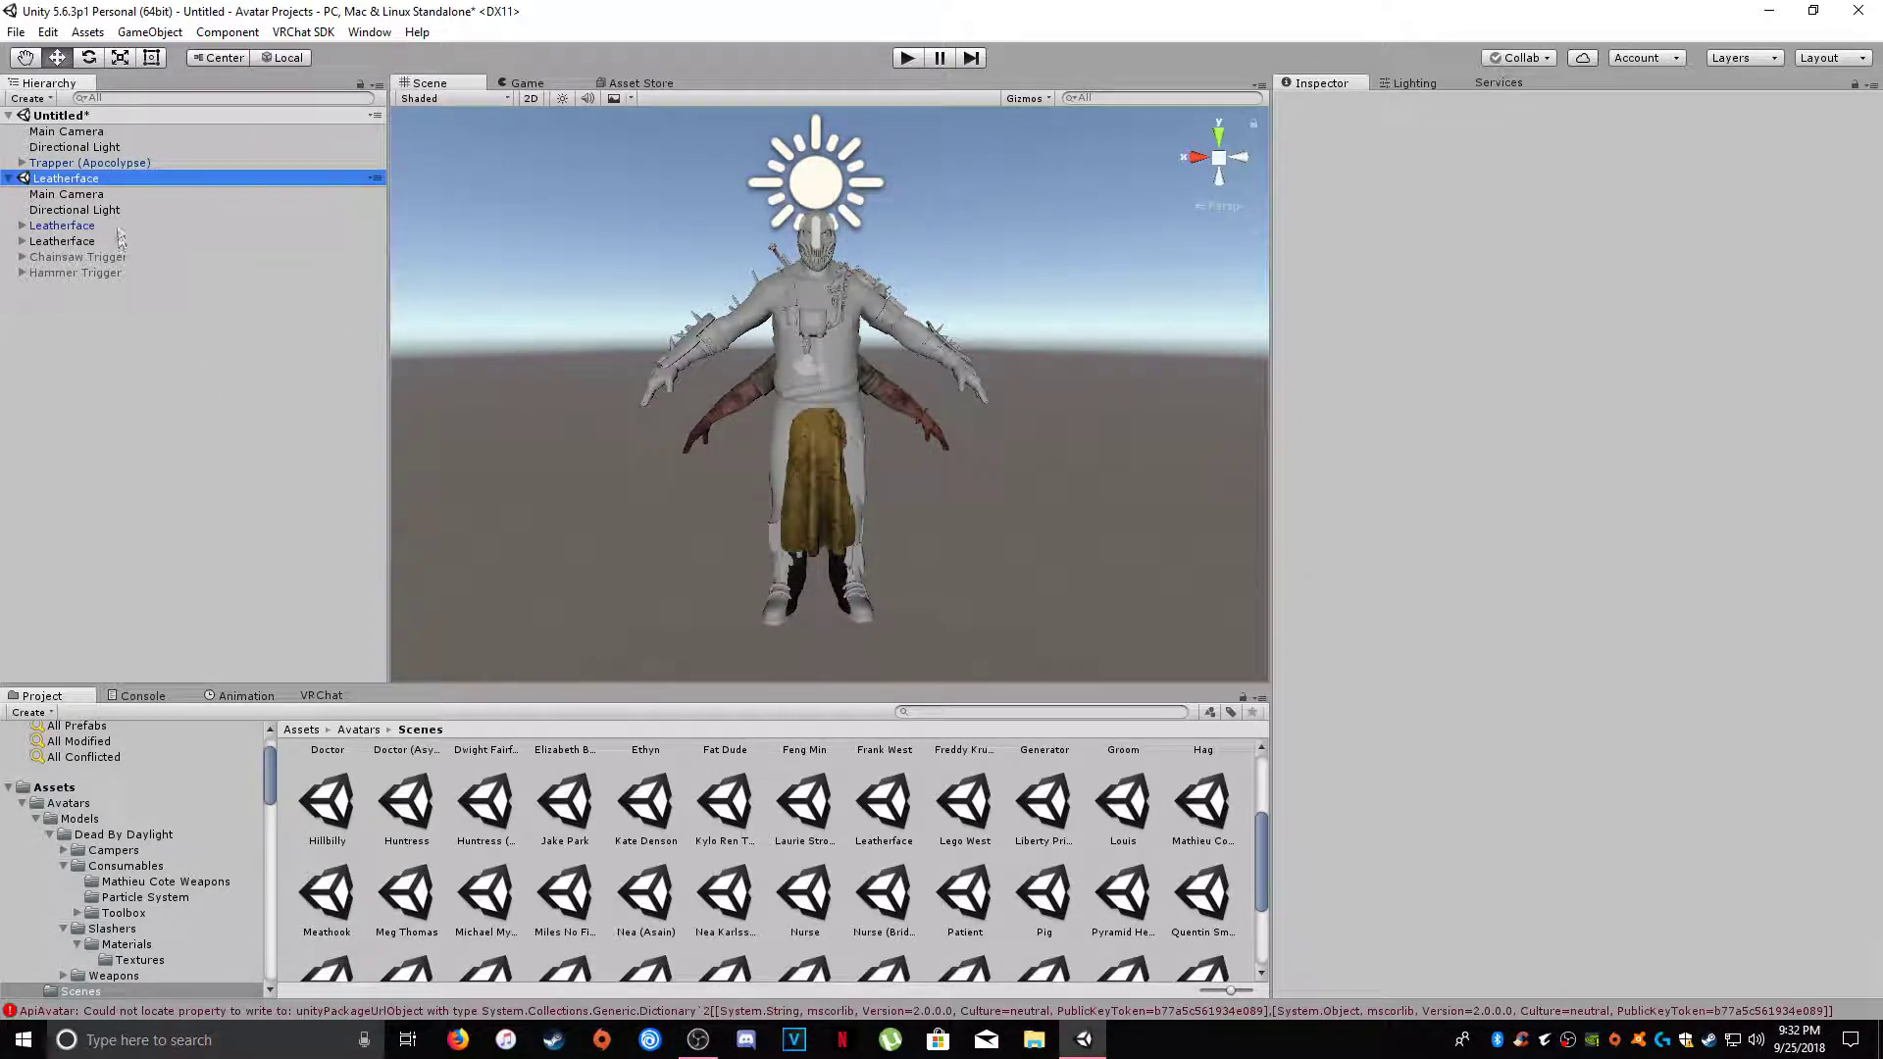
pyautogui.click(80, 818)
pyautogui.doubleClick(324, 782)
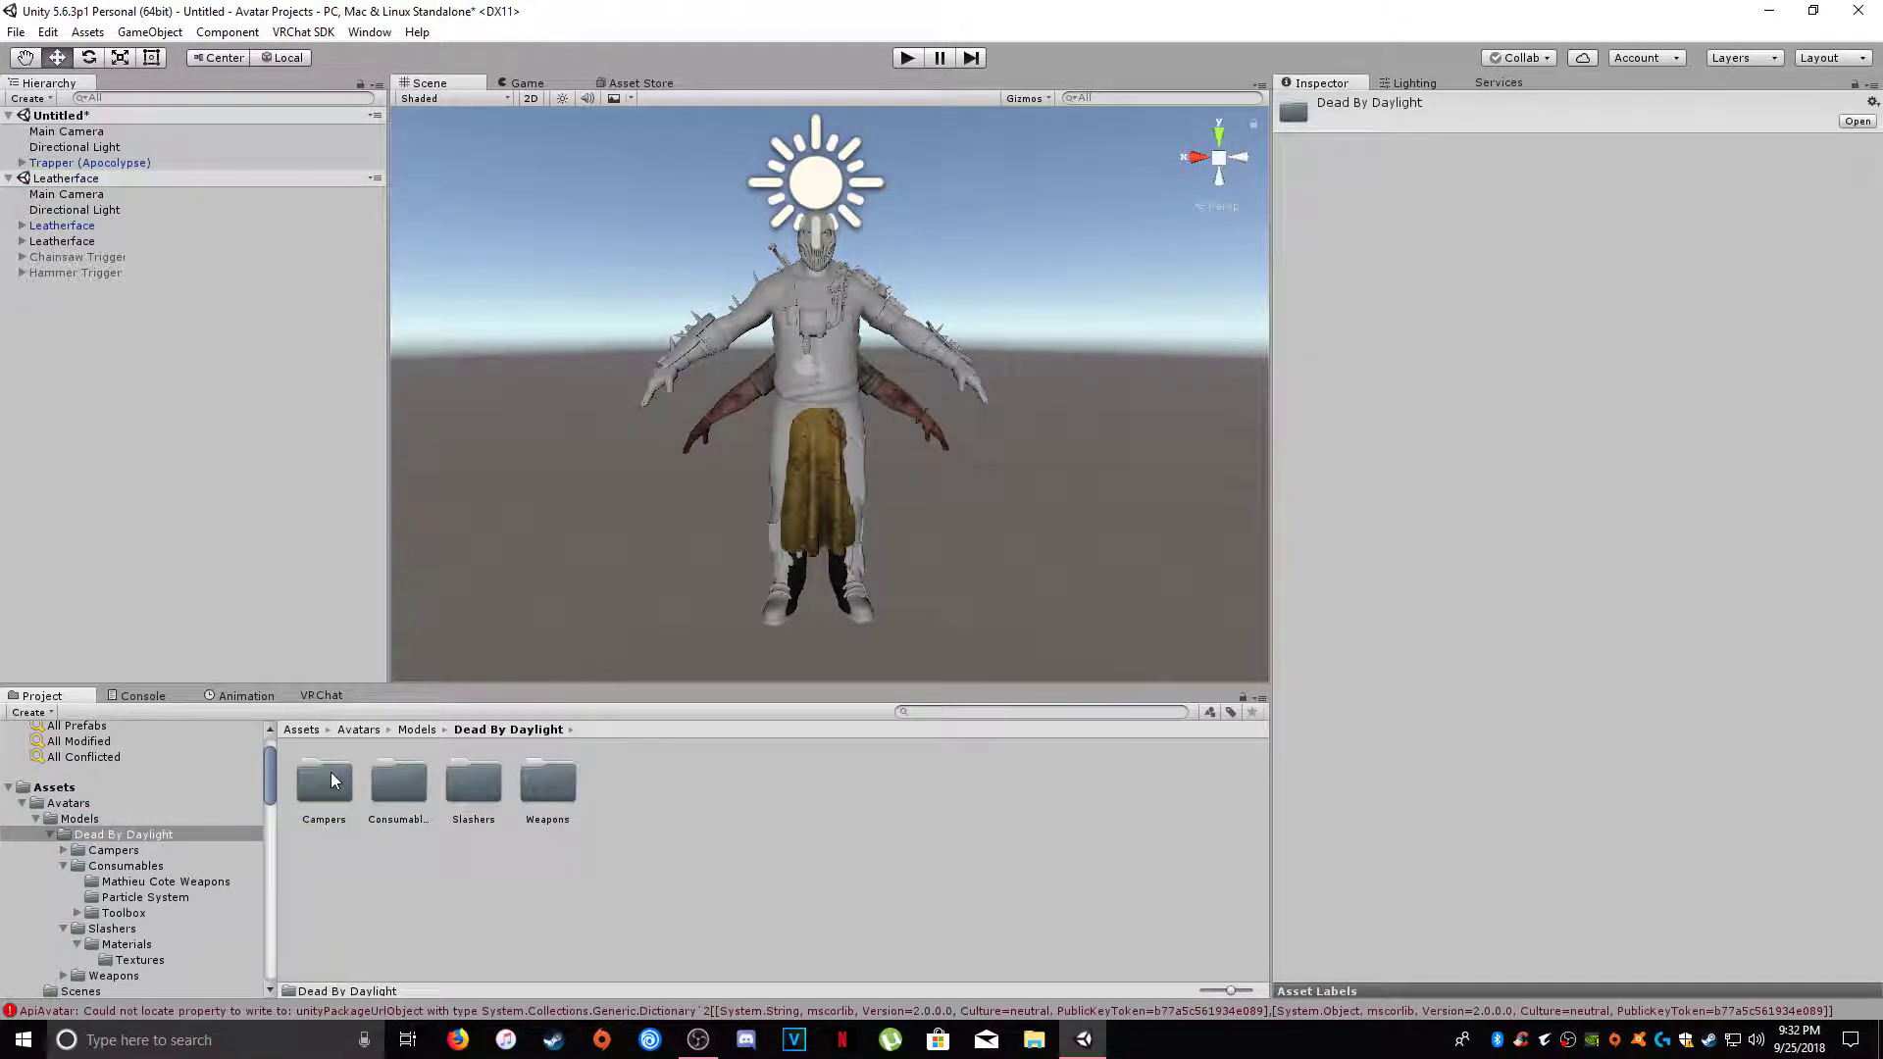
# - Change the Trapper (Apocolypse) FBX's import Scale Factor from 1 to 0.78 and apply it
pyautogui.doubleClick(473, 780)
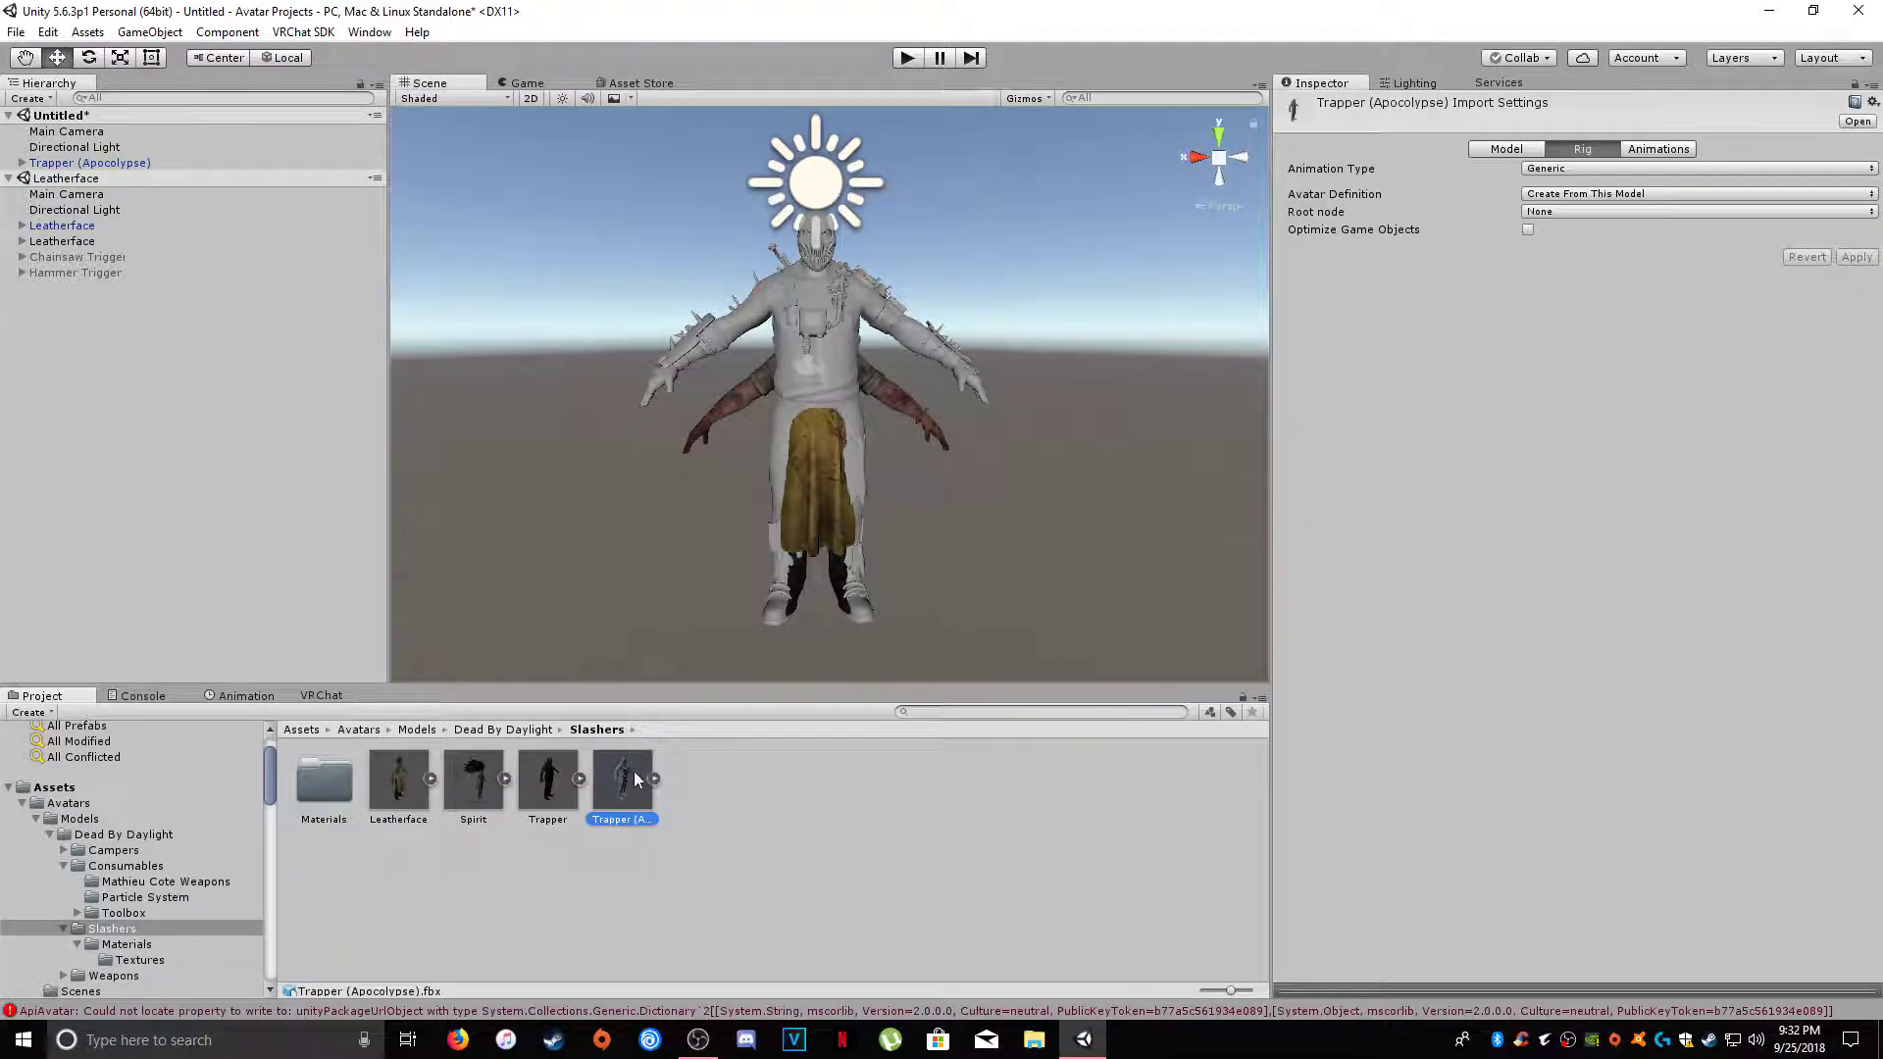
pyautogui.click(1498, 150)
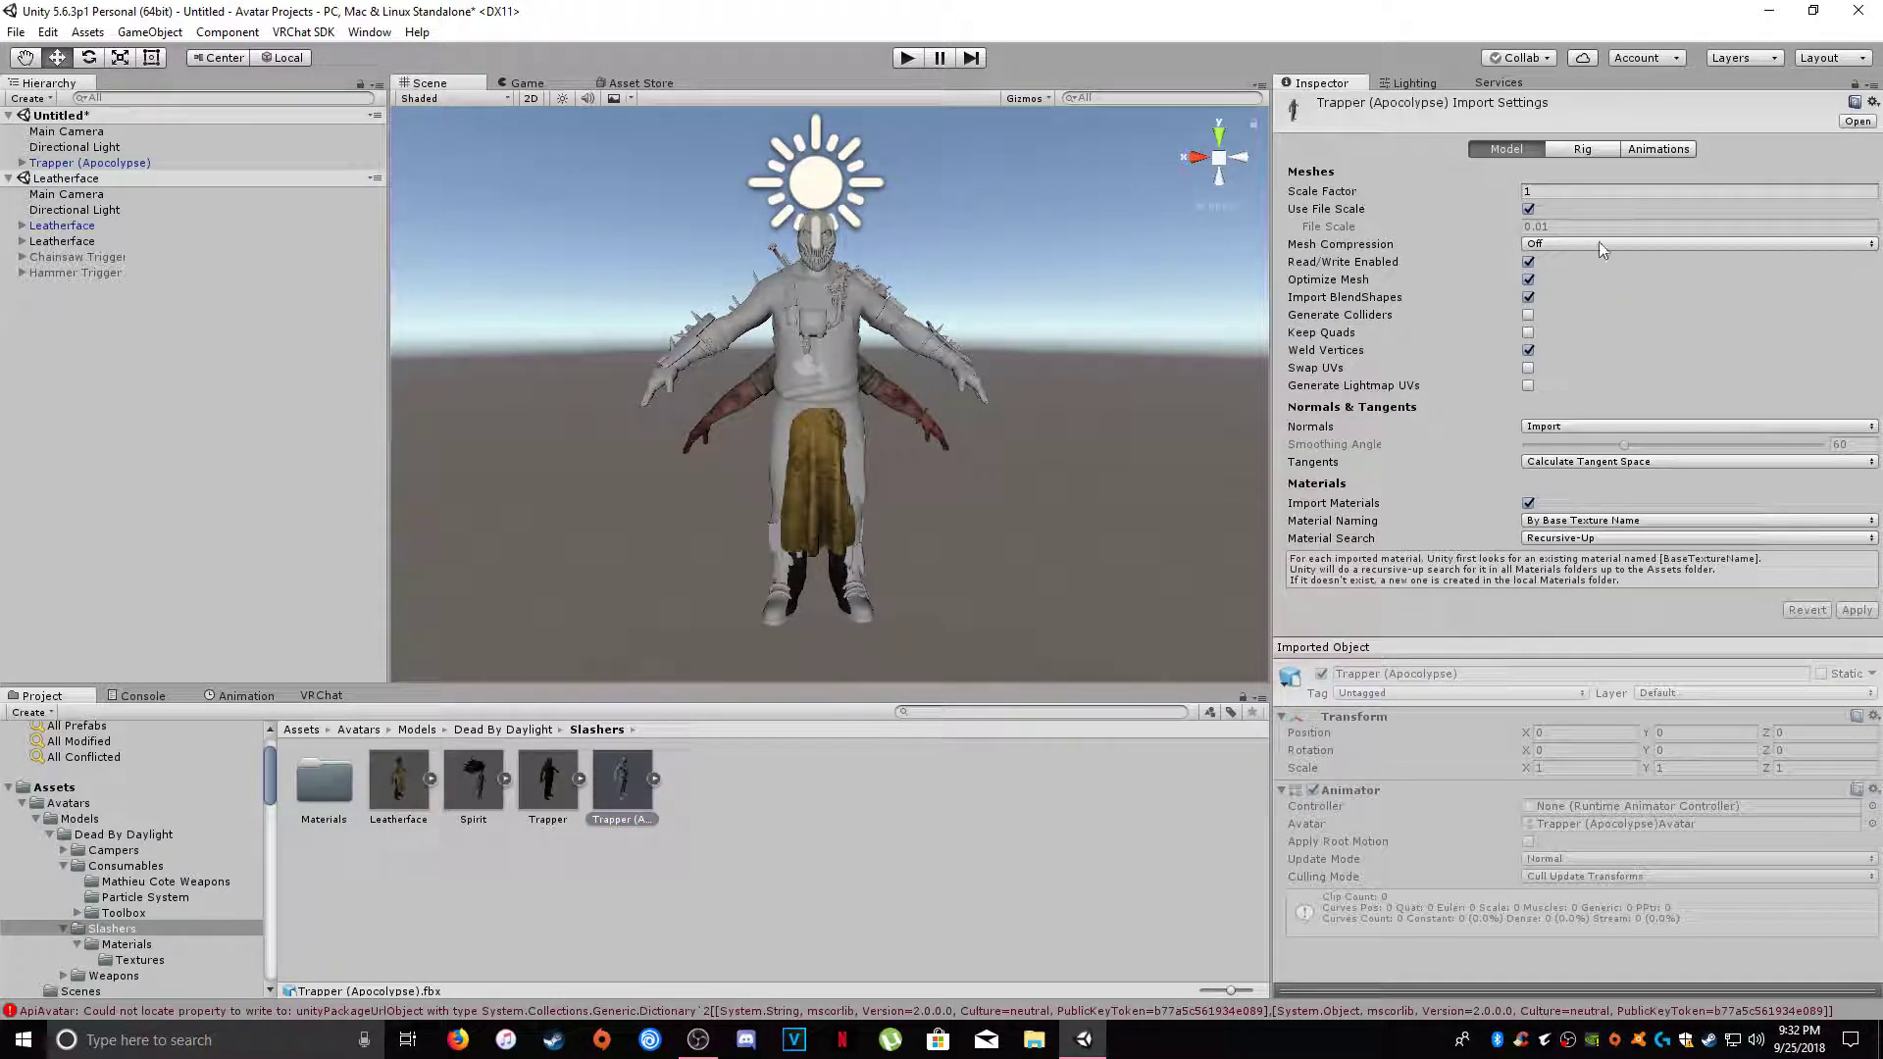
pyautogui.click(1488, 186)
pyautogui.write('0.7')
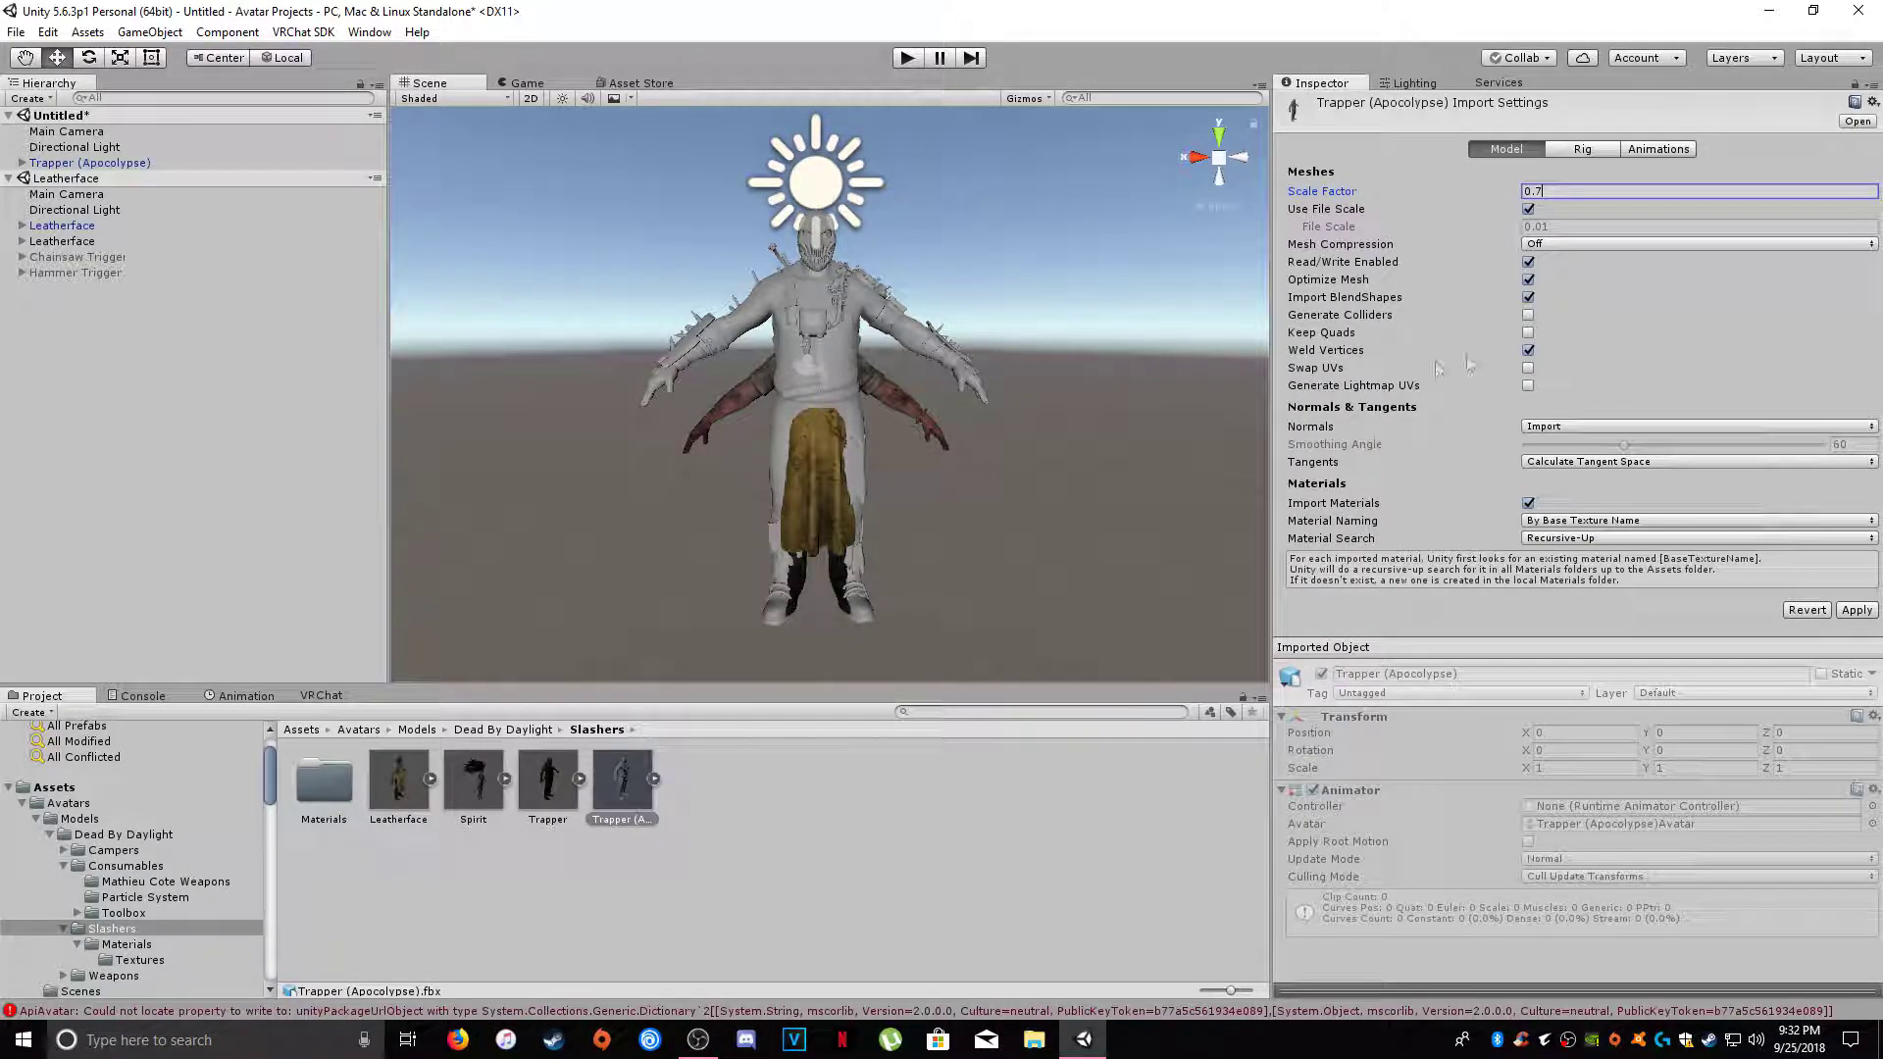
pyautogui.write('8')
pyautogui.click(991, 491)
pyautogui.click(998, 559)
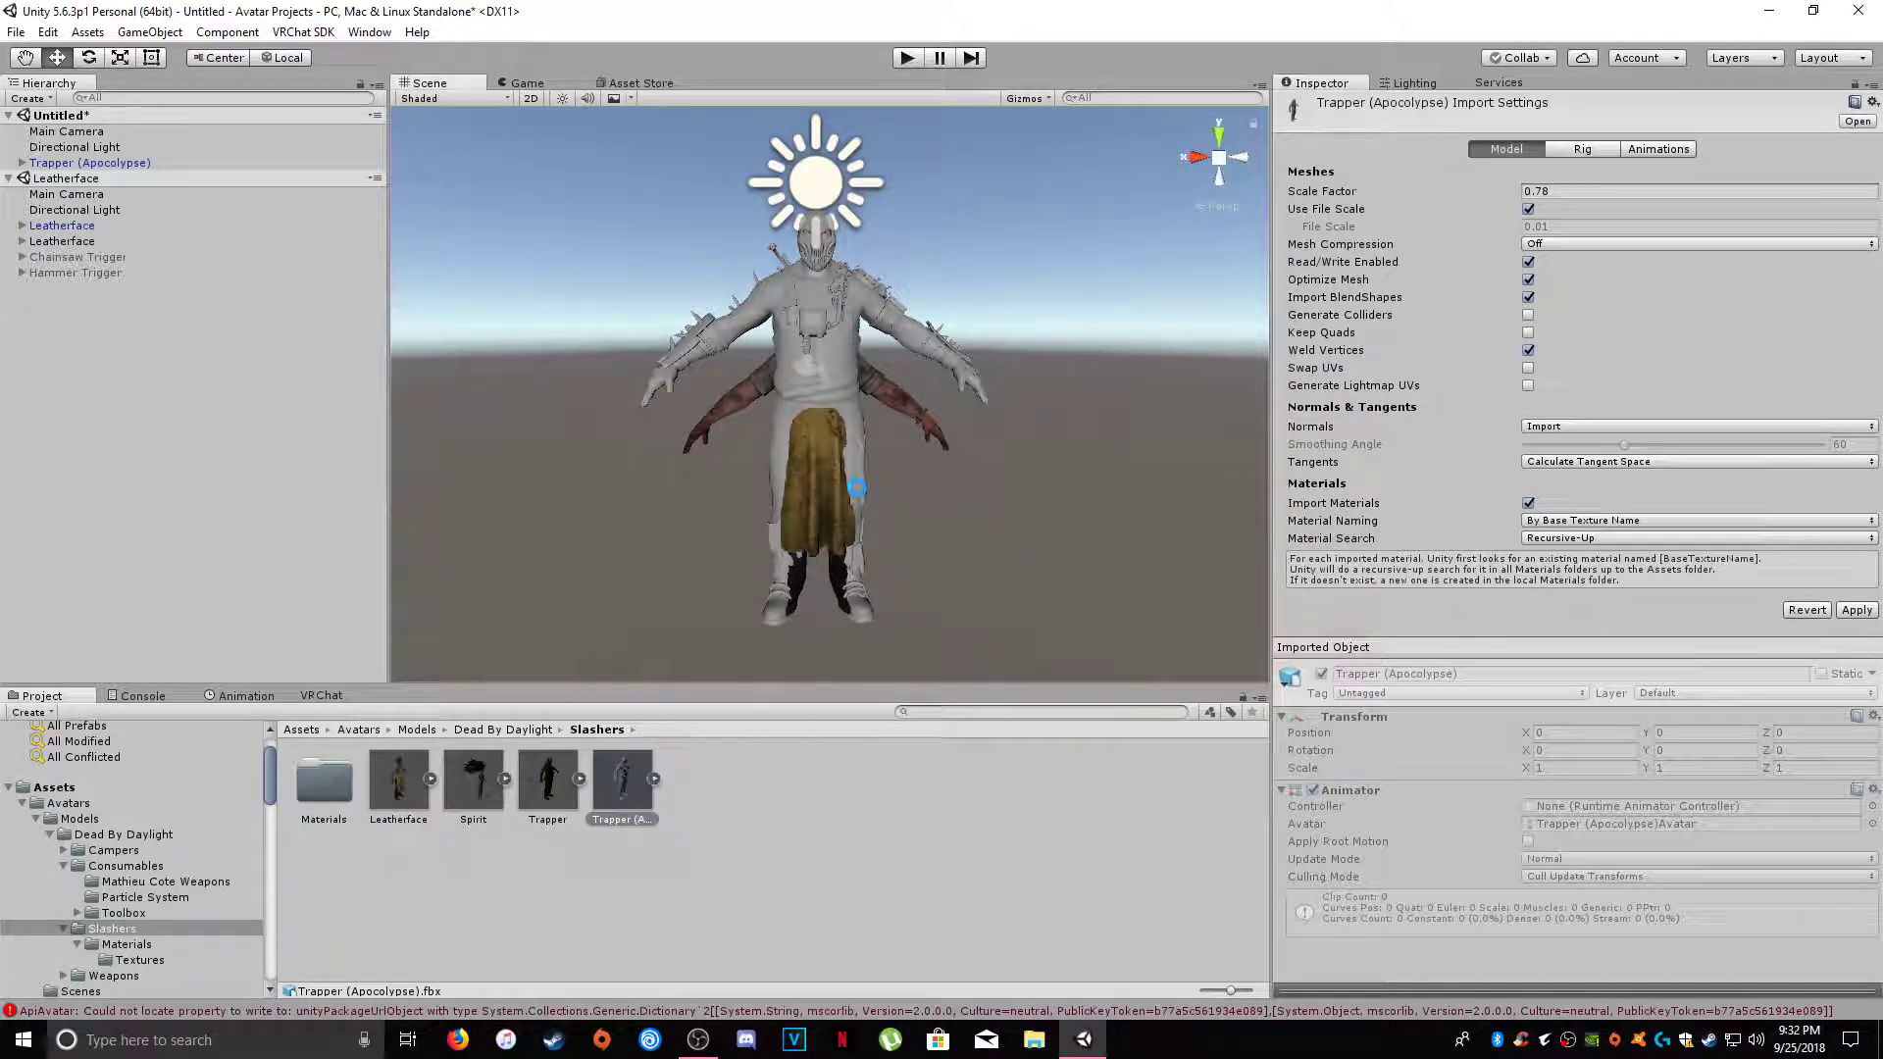
pyautogui.scroll(5, 857, 490)
# - Orbit and zoom the Scene view to compare Trapper's size against Leatherface
pyautogui.moveTo(857, 492); pyautogui.dragTo(861, 433, button='middle')
pyautogui.scroll(-3, 861, 434)
pyautogui.scroll(2, 901, 392)
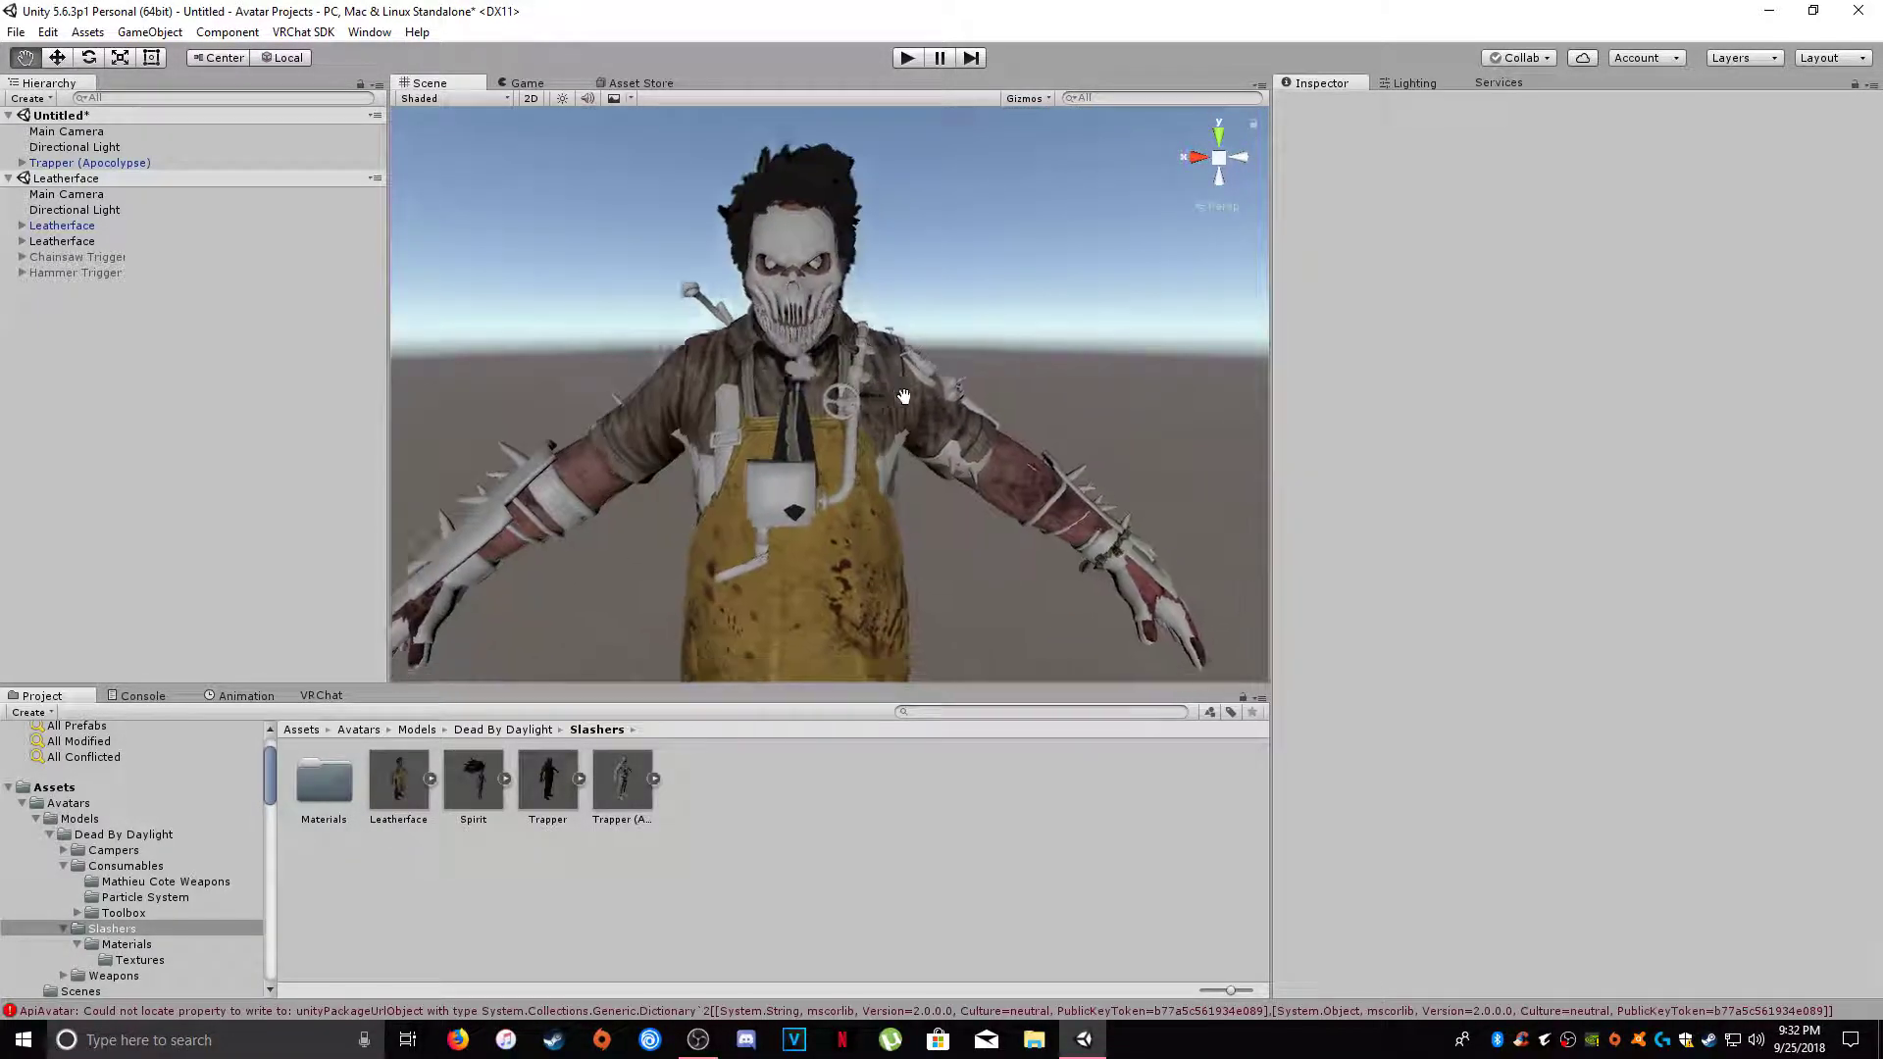
pyautogui.scroll(-3, 901, 393)
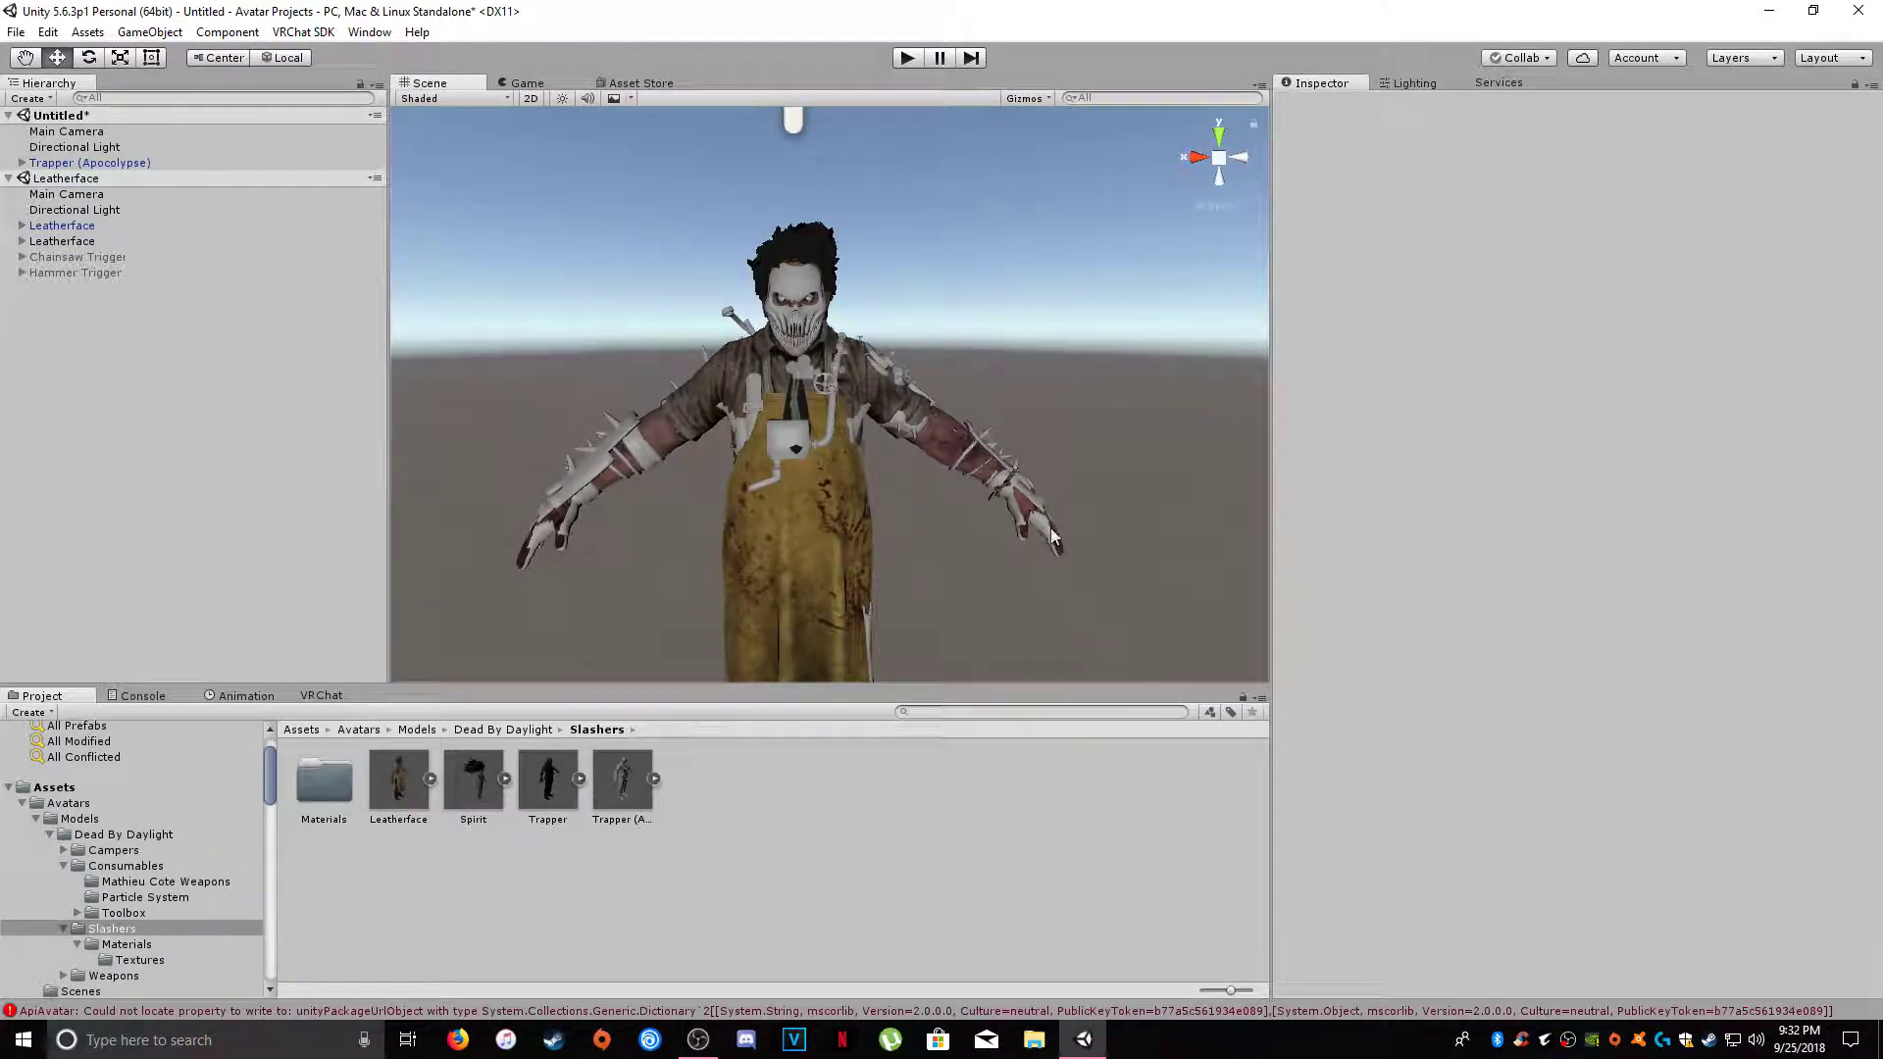
pyautogui.keyDown('alt'); pyautogui.moveTo(672, 367); pyautogui.dragTo(690, 650); pyautogui.keyUp('alt')
pyautogui.keyDown('alt'); pyautogui.moveTo(768, 447); pyautogui.dragTo(683, 503); pyautogui.keyUp('alt')
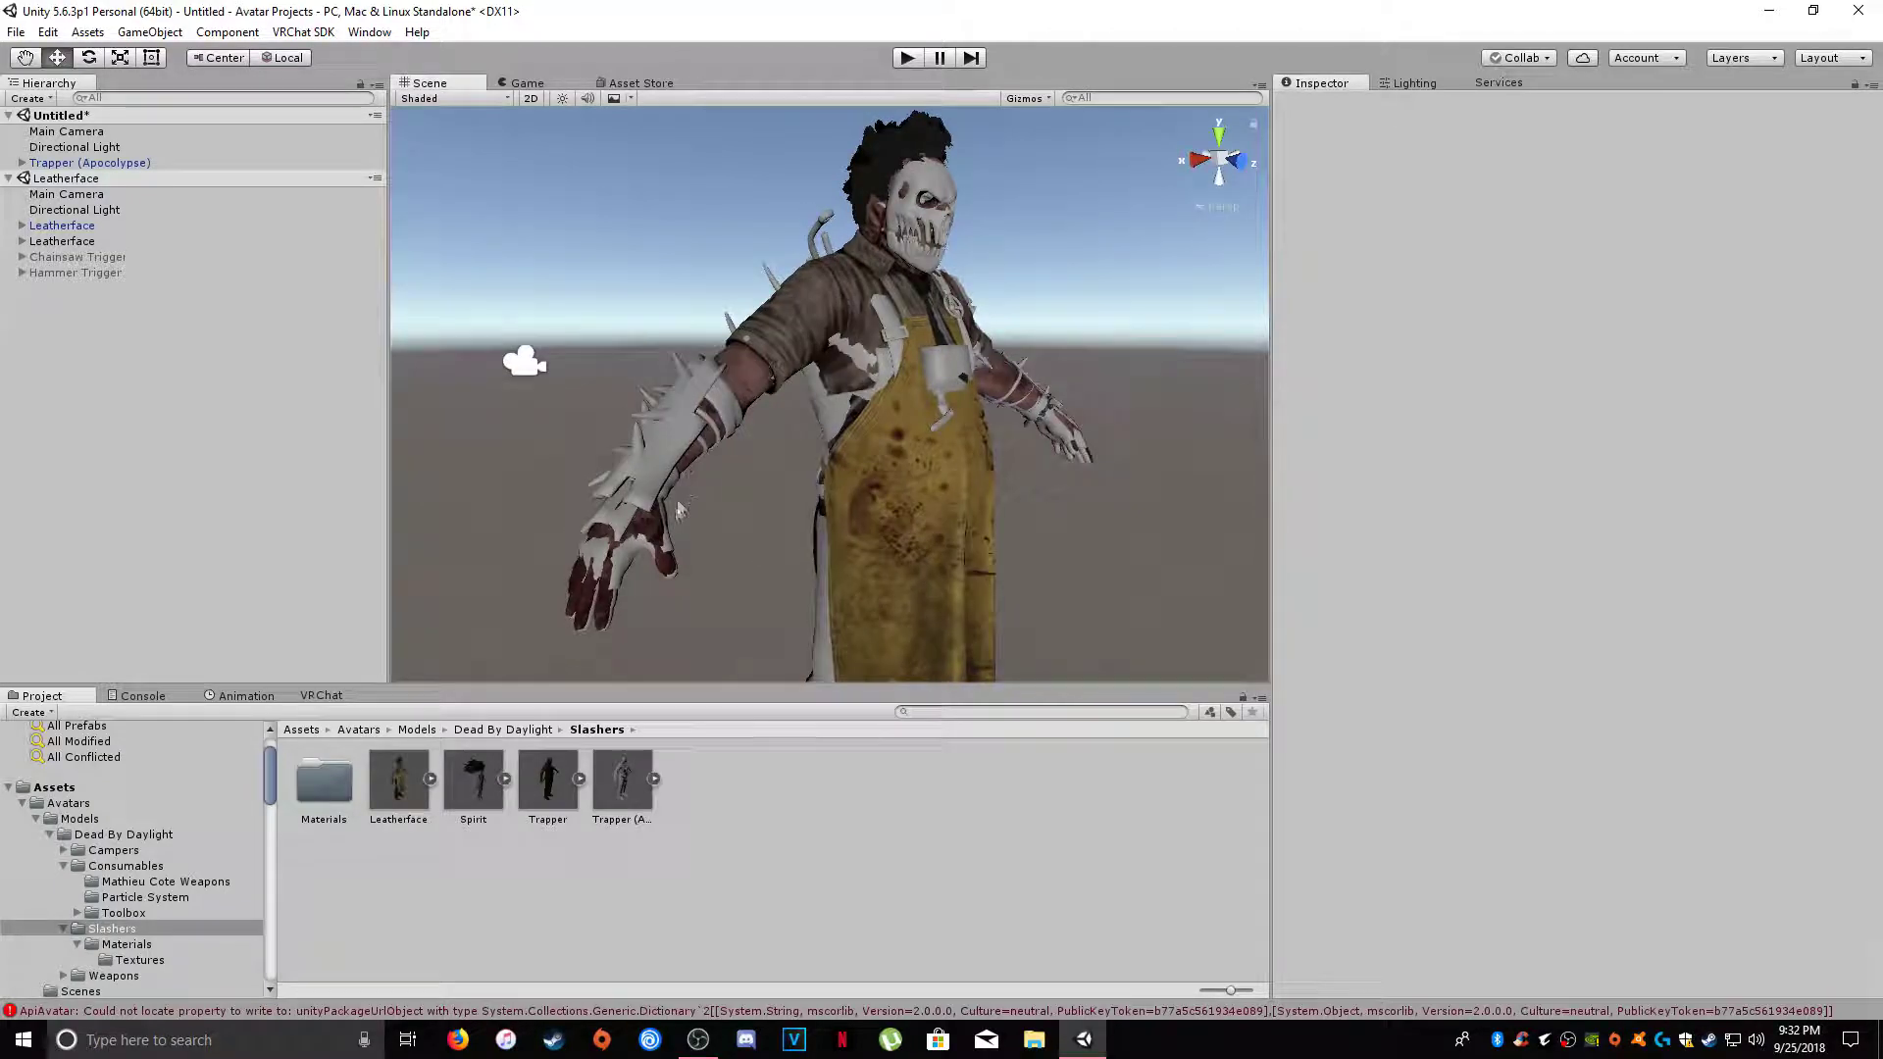
pyautogui.keyDown('alt'); pyautogui.moveTo(915, 457); pyautogui.dragTo(741, 439); pyautogui.keyUp('alt')
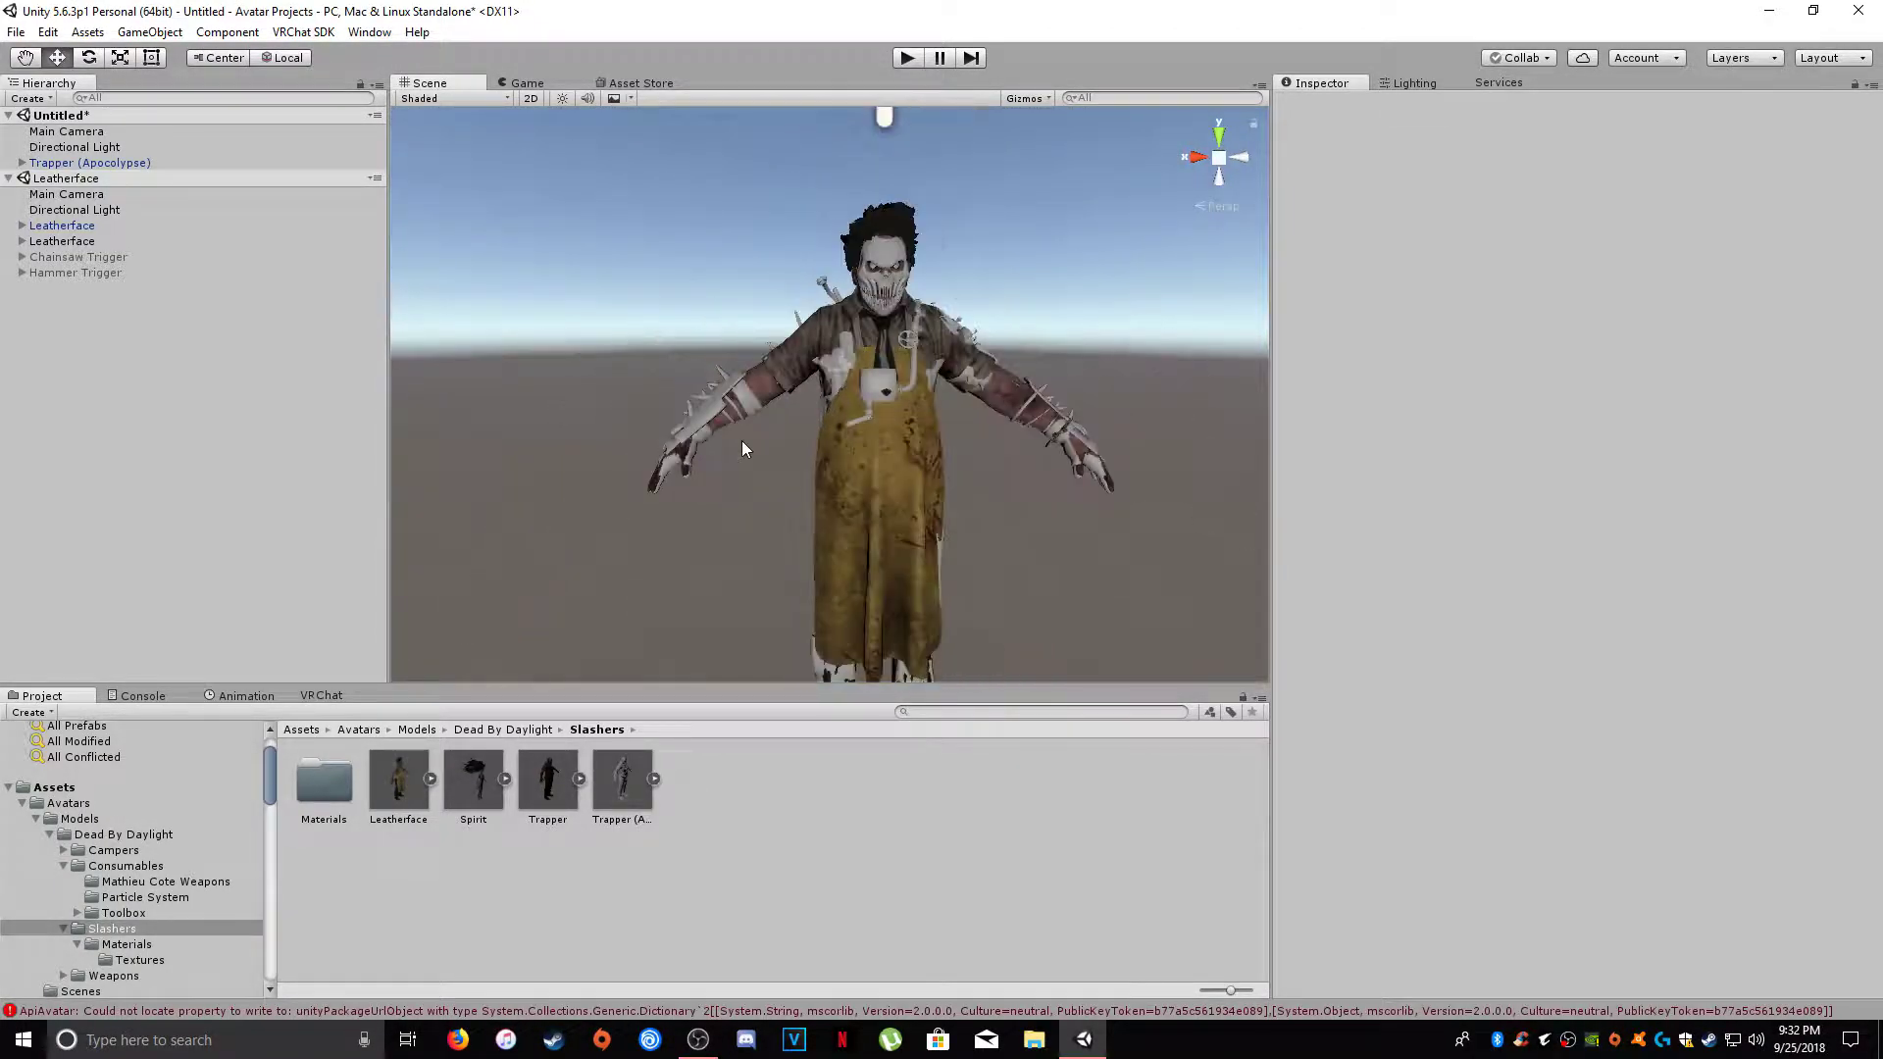
# - Remove the Leatherface scene from the Hierarchy and inspect the remaining grey Trapper model
pyautogui.rightClick(86, 179)
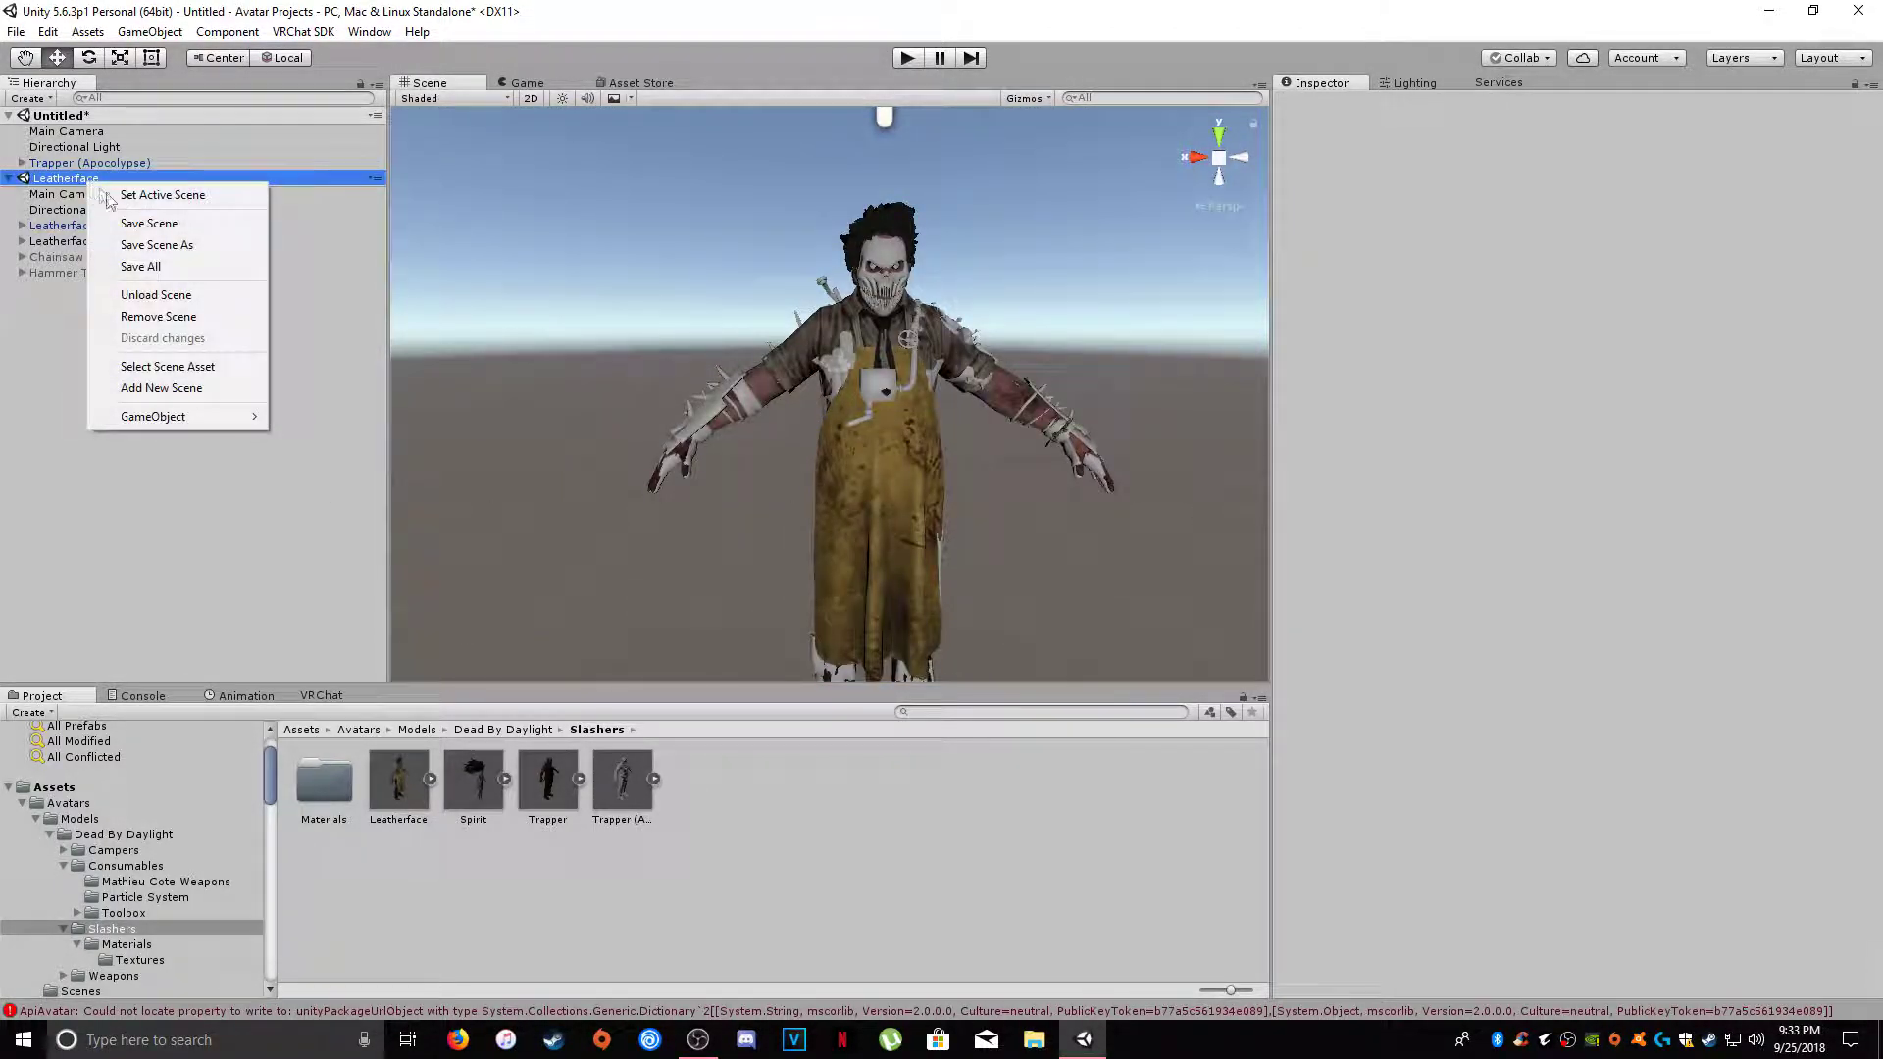
pyautogui.click(167, 313)
pyautogui.keyDown('alt'); pyautogui.moveTo(787, 443); pyautogui.dragTo(962, 465); pyautogui.keyUp('alt')
pyautogui.scroll(5, 946, 463)
pyautogui.scroll(-3, 940, 463)
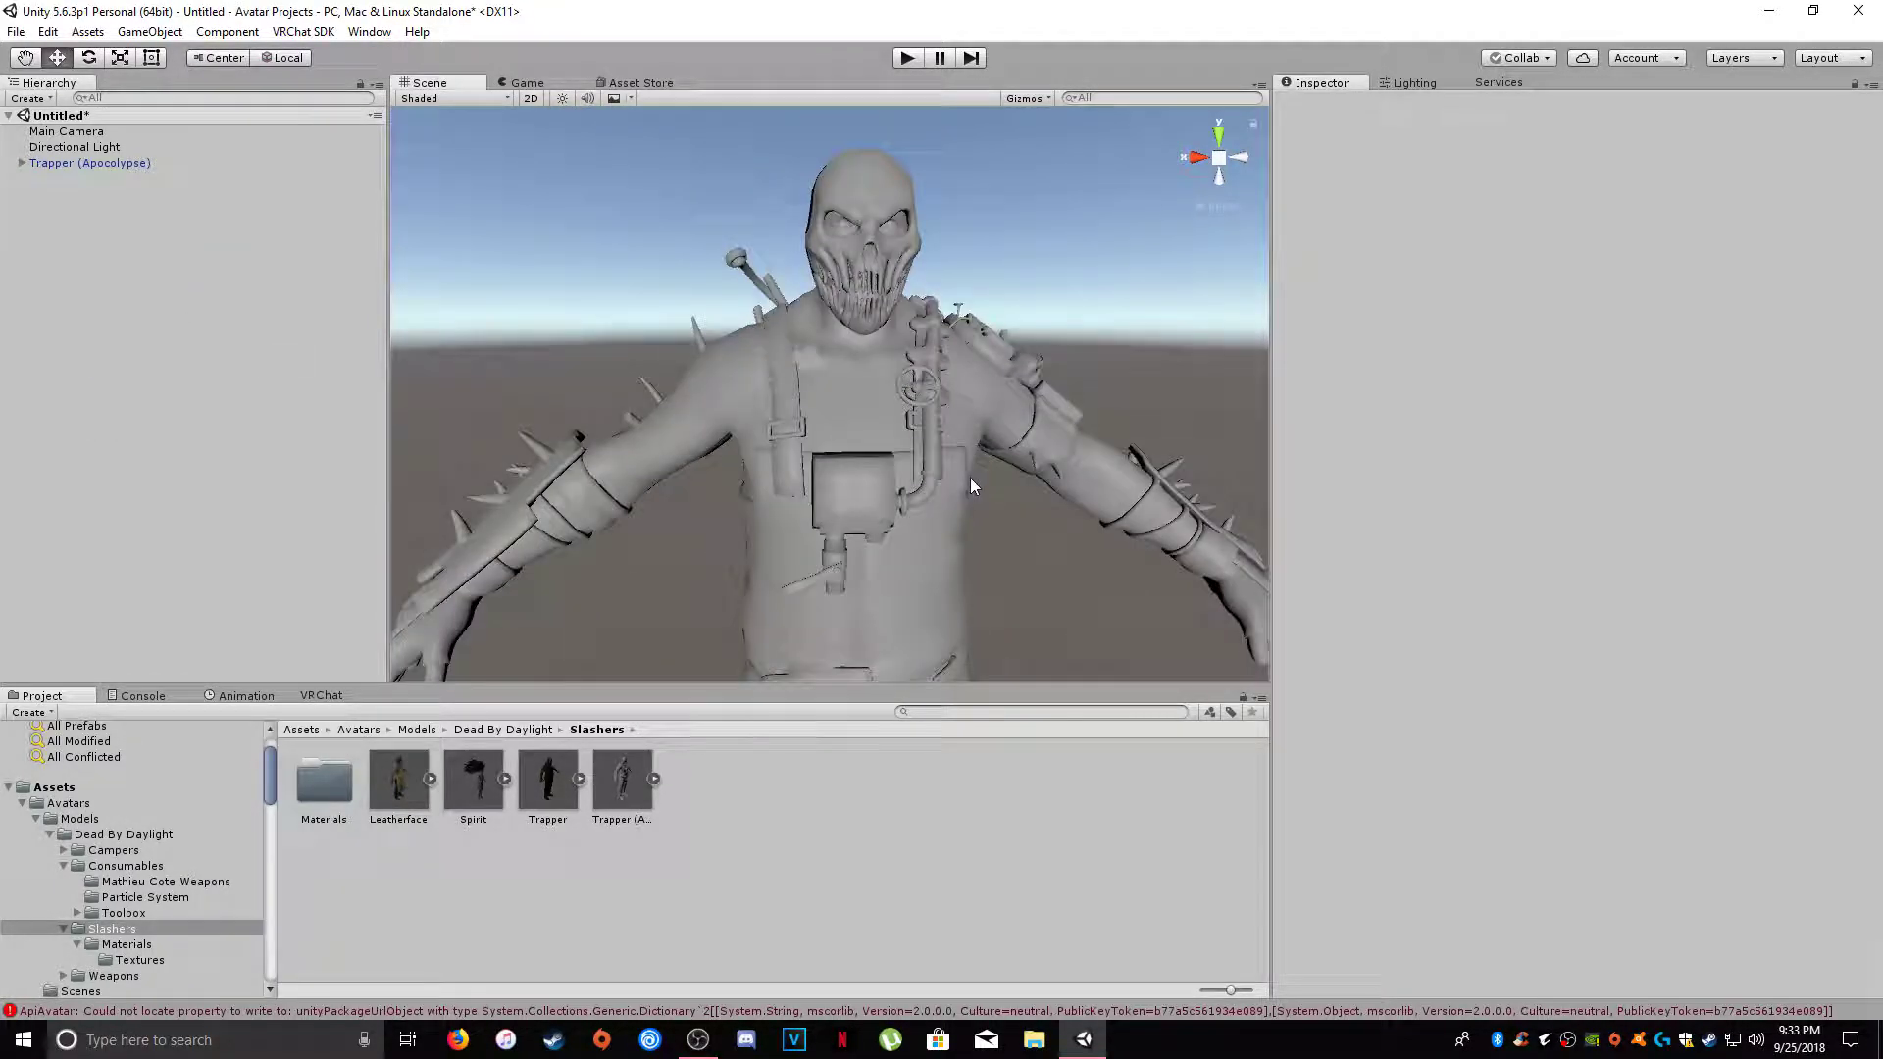
pyautogui.scroll(-5, 863, 407)
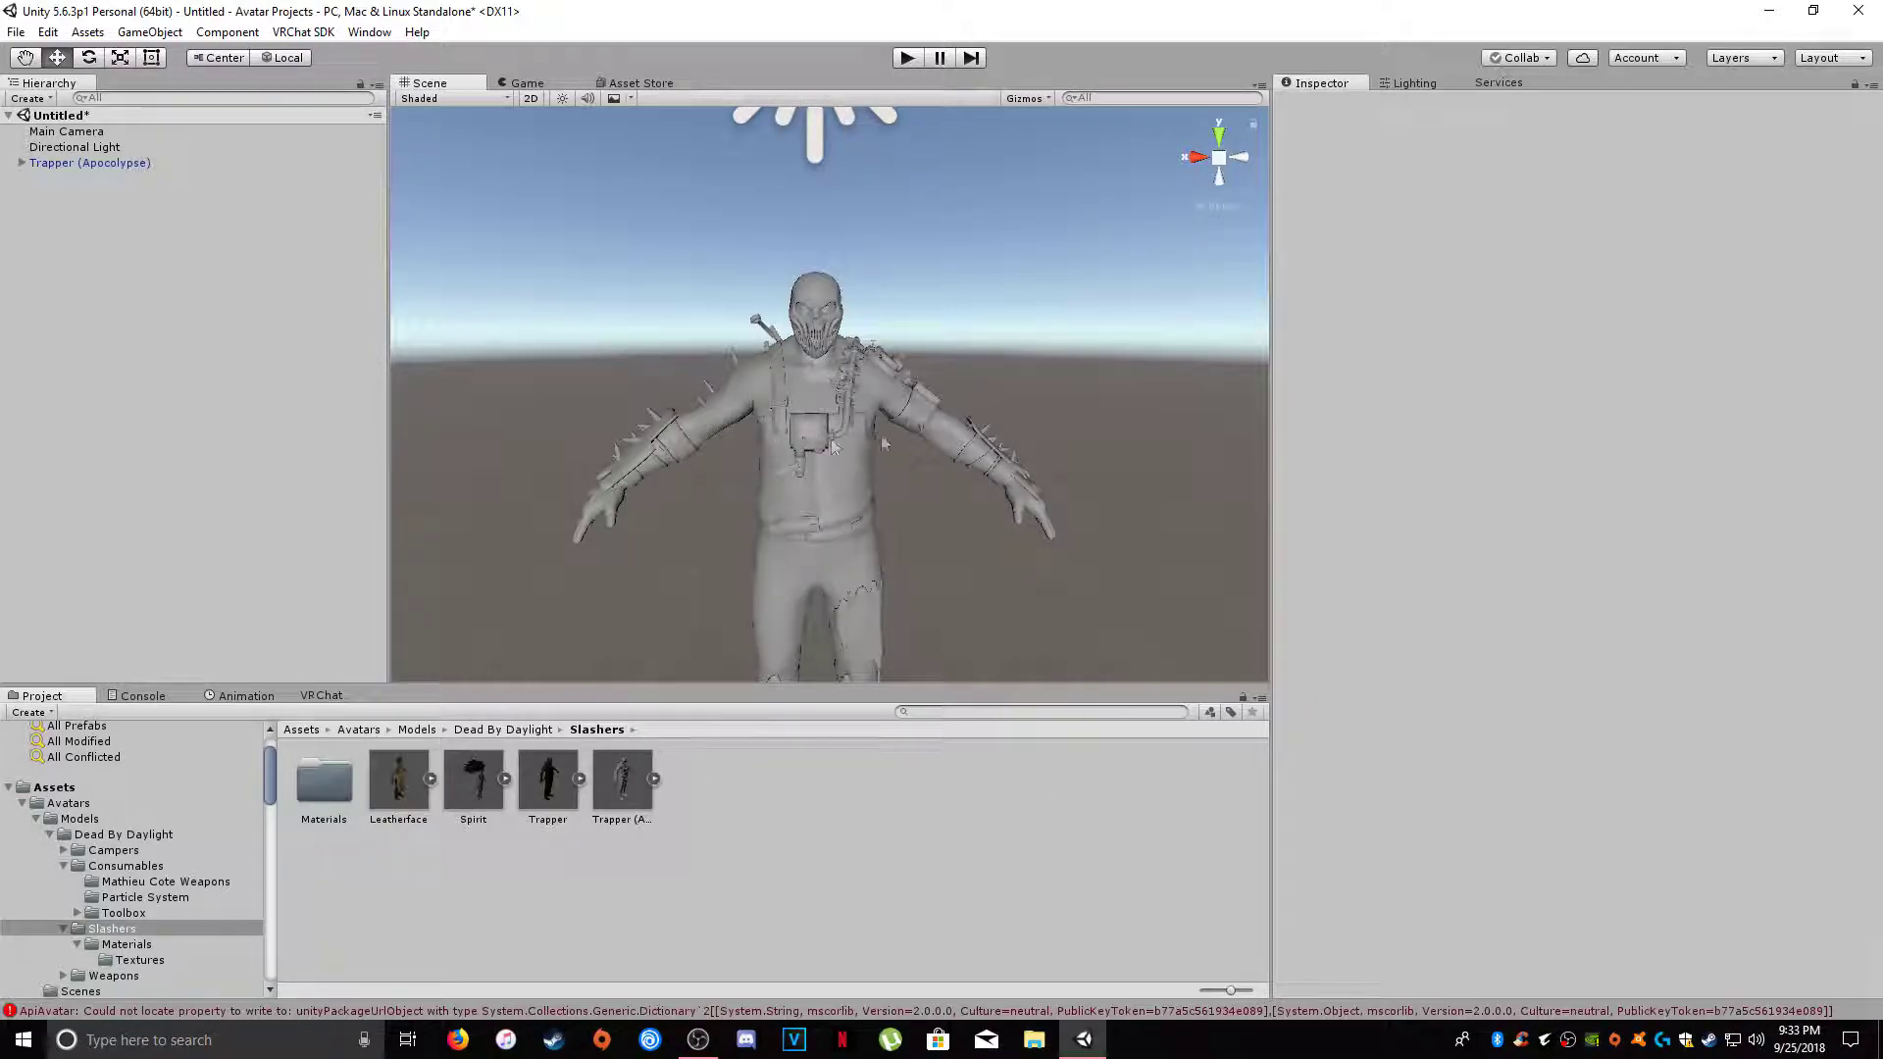
# - Open the Materials folder and try a multi-selection of Trapper materials, starting from MI_TRMask07
pyautogui.doubleClick(323, 781)
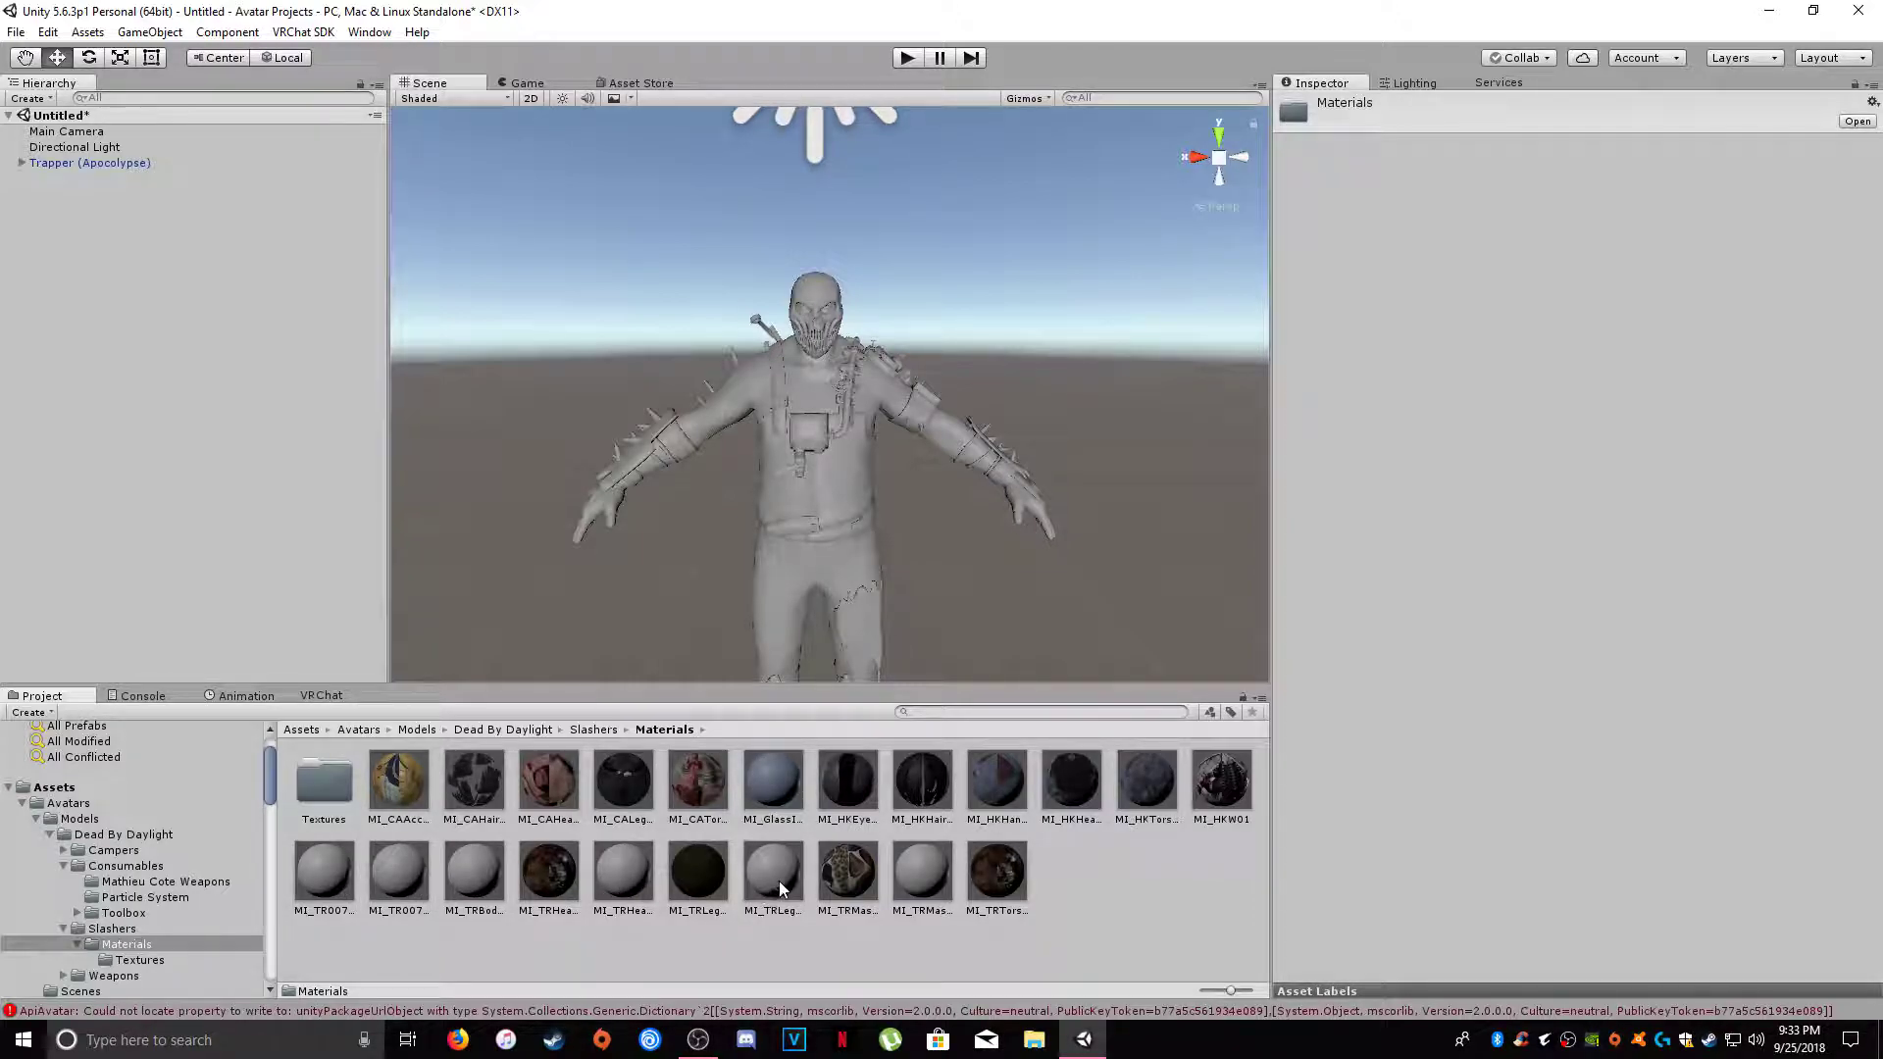
pyautogui.click(932, 883)
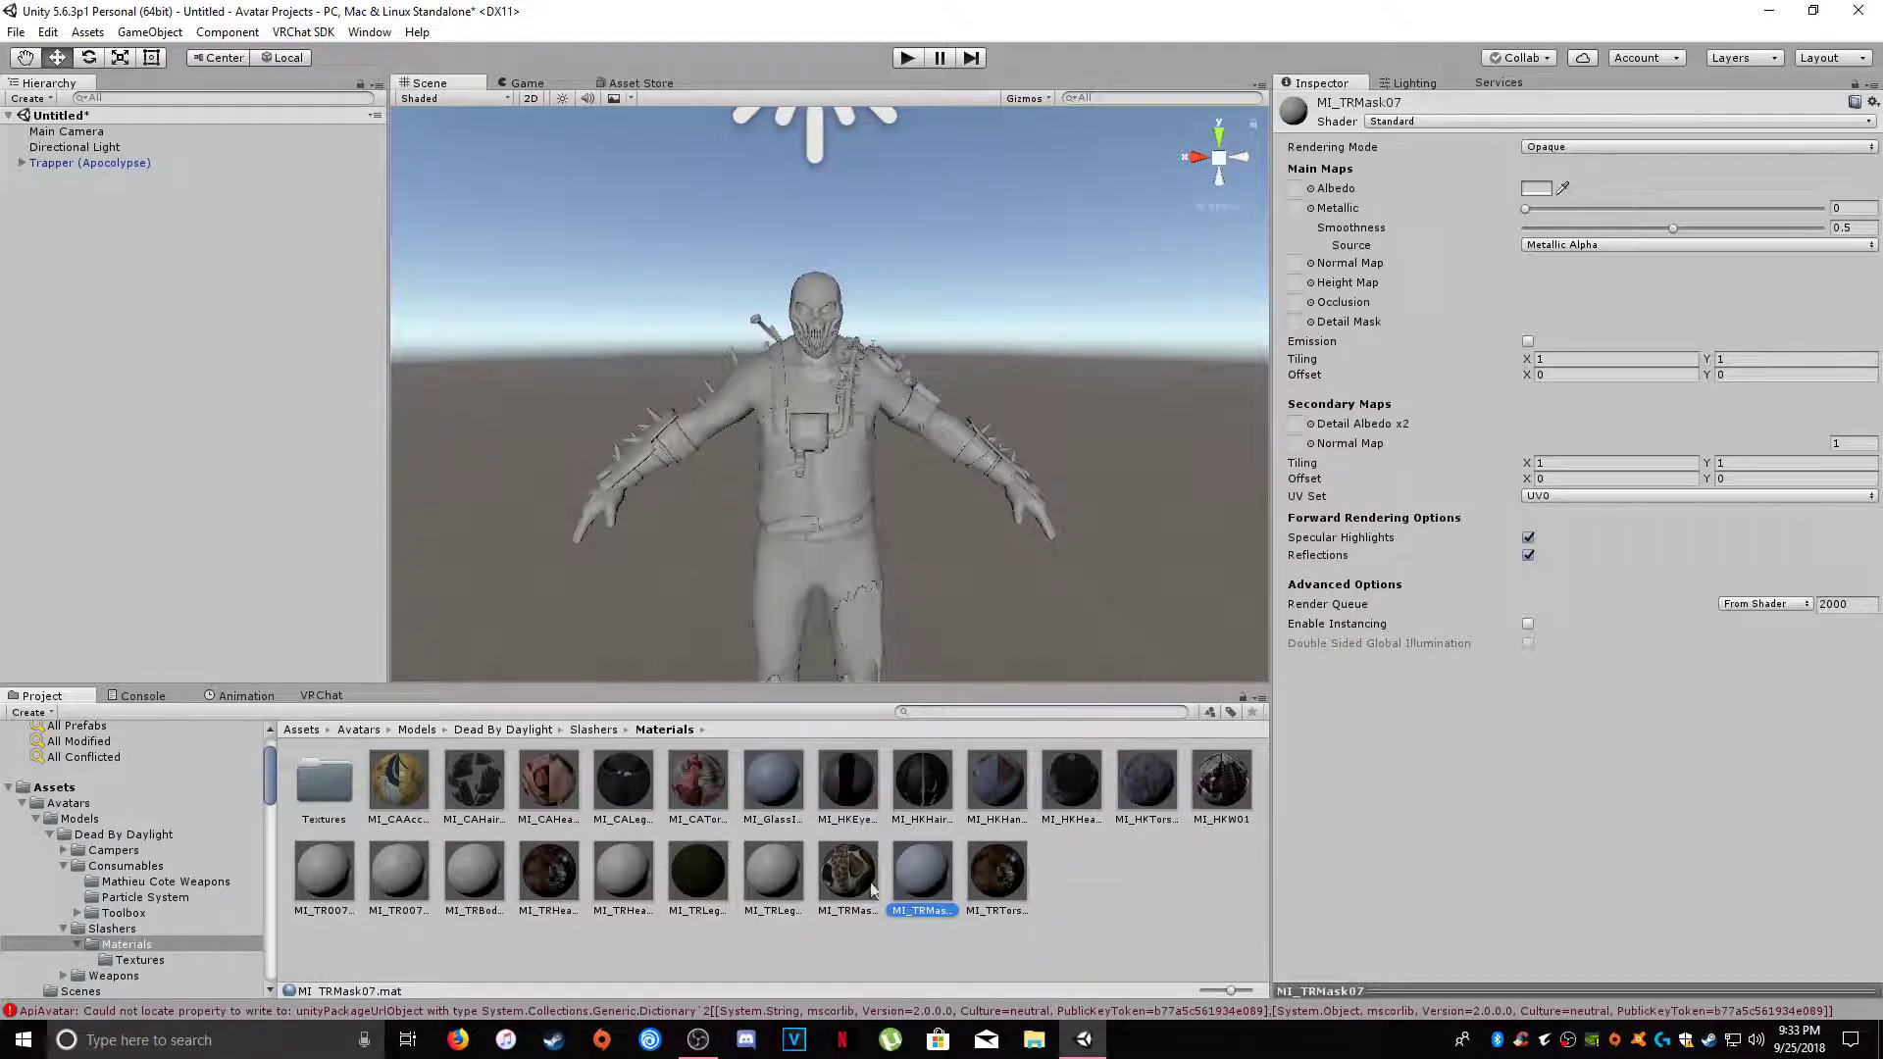
pyautogui.keyDown('ctrl'); pyautogui.click(789, 873); pyautogui.keyUp('ctrl')
pyautogui.keyDown('ctrl'); pyautogui.click(627, 873); pyautogui.keyUp('ctrl')
pyautogui.keyDown('ctrl'); pyautogui.click(500, 887); pyautogui.keyUp('ctrl')
pyautogui.keyDown('ctrl'); pyautogui.click(397, 888); pyautogui.keyUp('ctrl')
pyautogui.keyDown('ctrl'); pyautogui.click(336, 881); pyautogui.keyUp('ctrl')
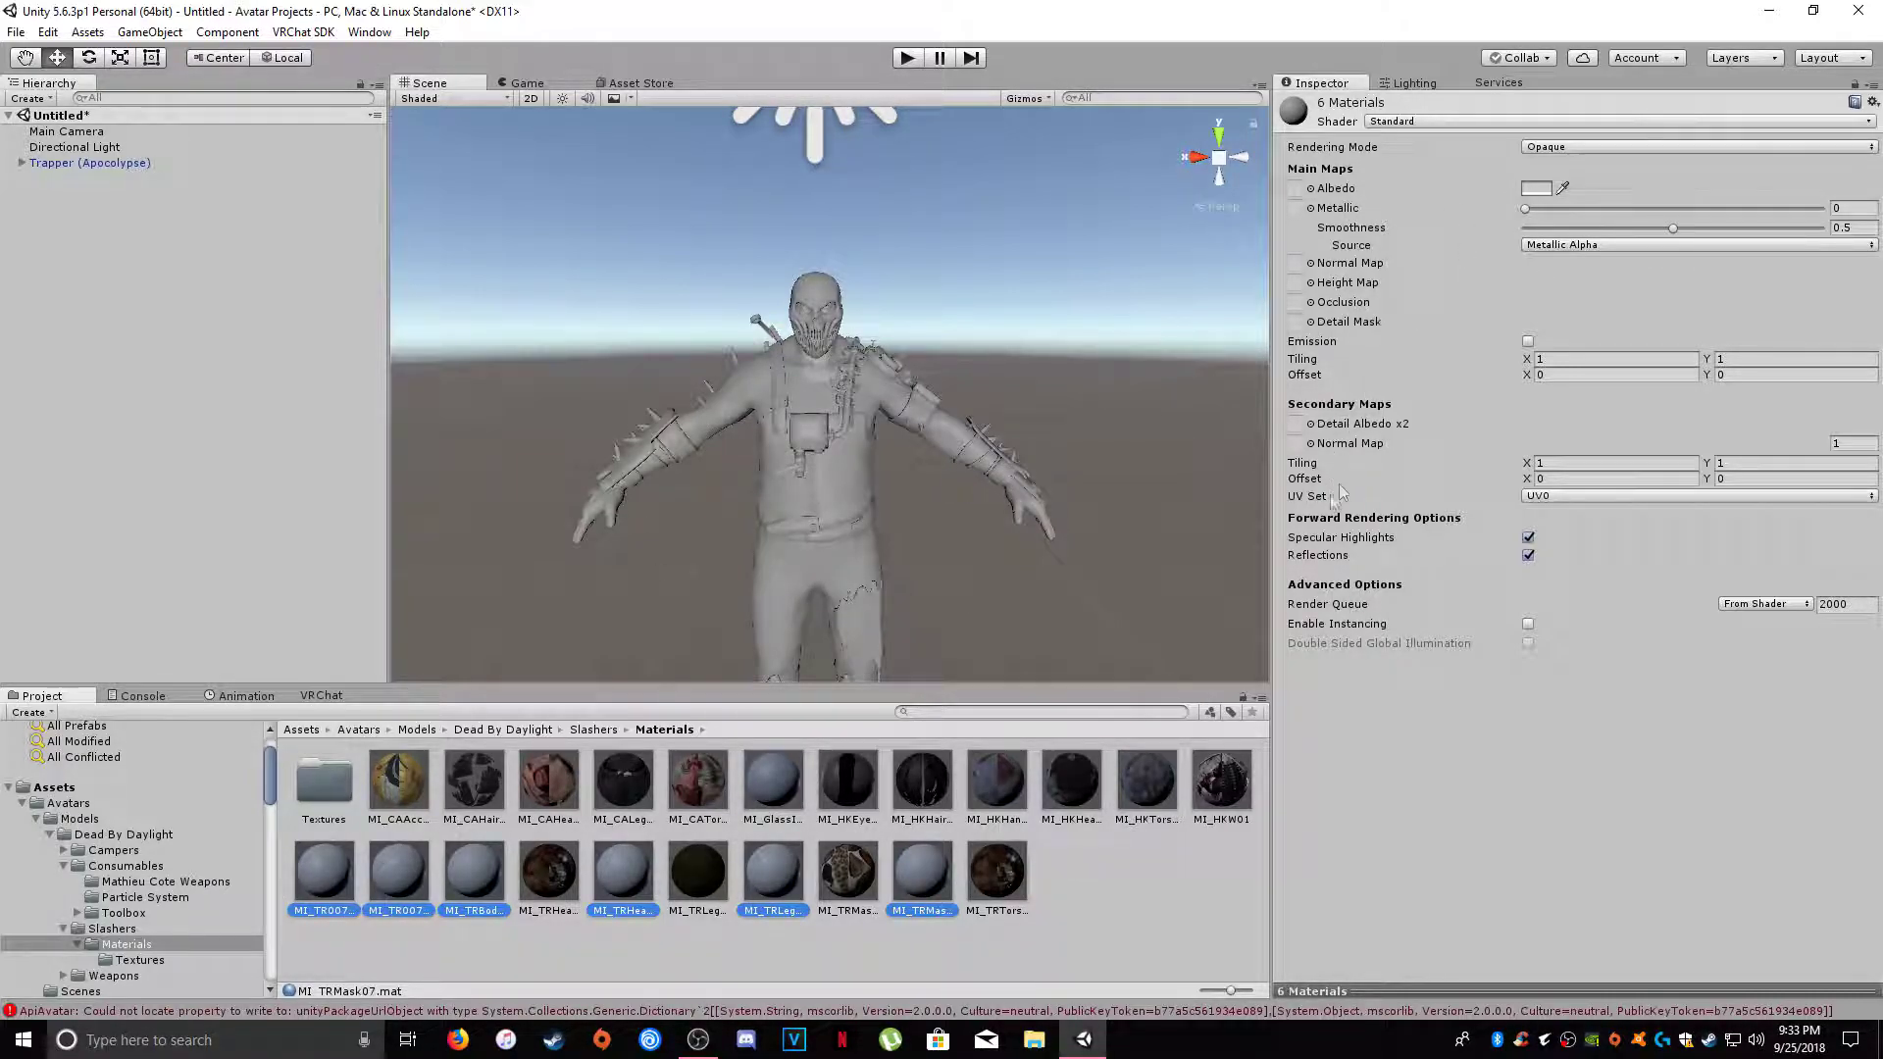
pyautogui.click(1062, 897)
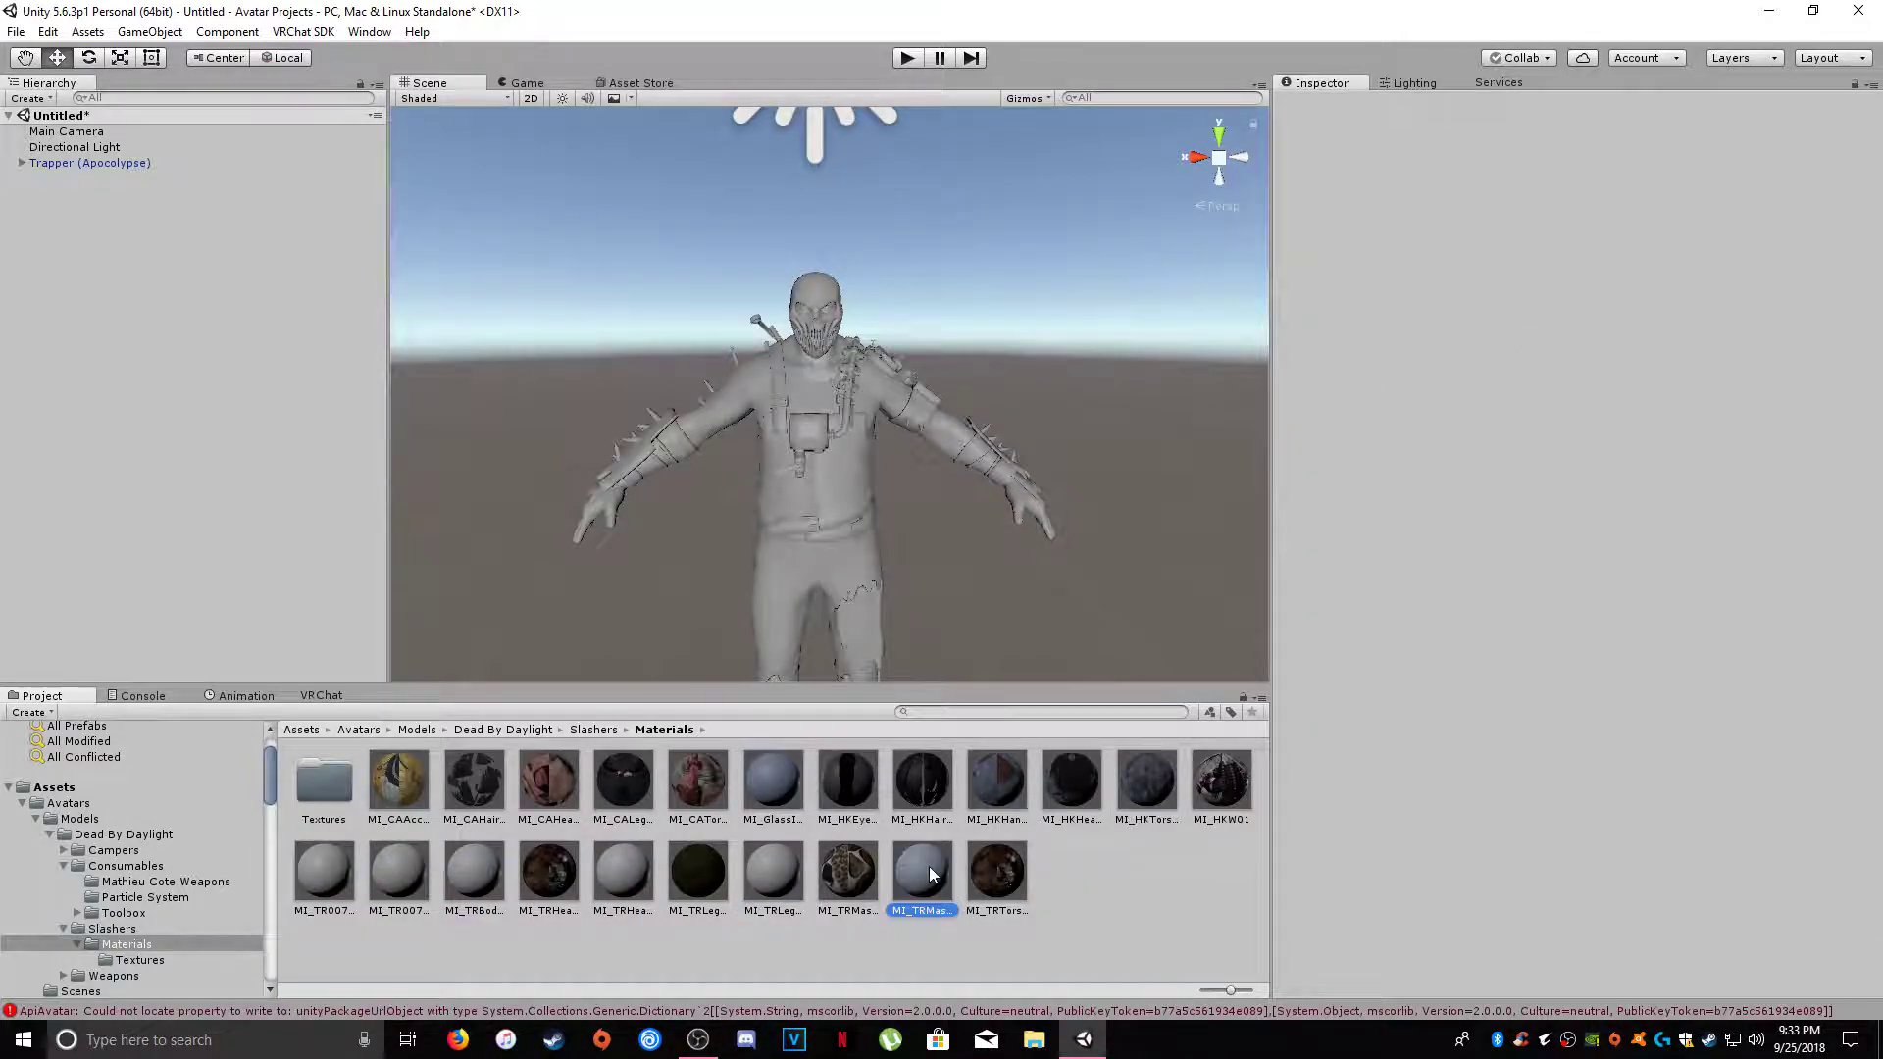
# - Select the six Trapper materials and set their shared Albedo colour to pure white FFFFFF
pyautogui.keyDown('ctrl'); pyautogui.click(779, 873); pyautogui.keyUp('ctrl')
pyautogui.keyDown('ctrl'); pyautogui.click(622, 873); pyautogui.keyUp('ctrl')
pyautogui.keyDown('ctrl'); pyautogui.click(473, 873); pyautogui.keyUp('ctrl')
pyautogui.keyDown('ctrl'); pyautogui.click(397, 882); pyautogui.keyUp('ctrl')
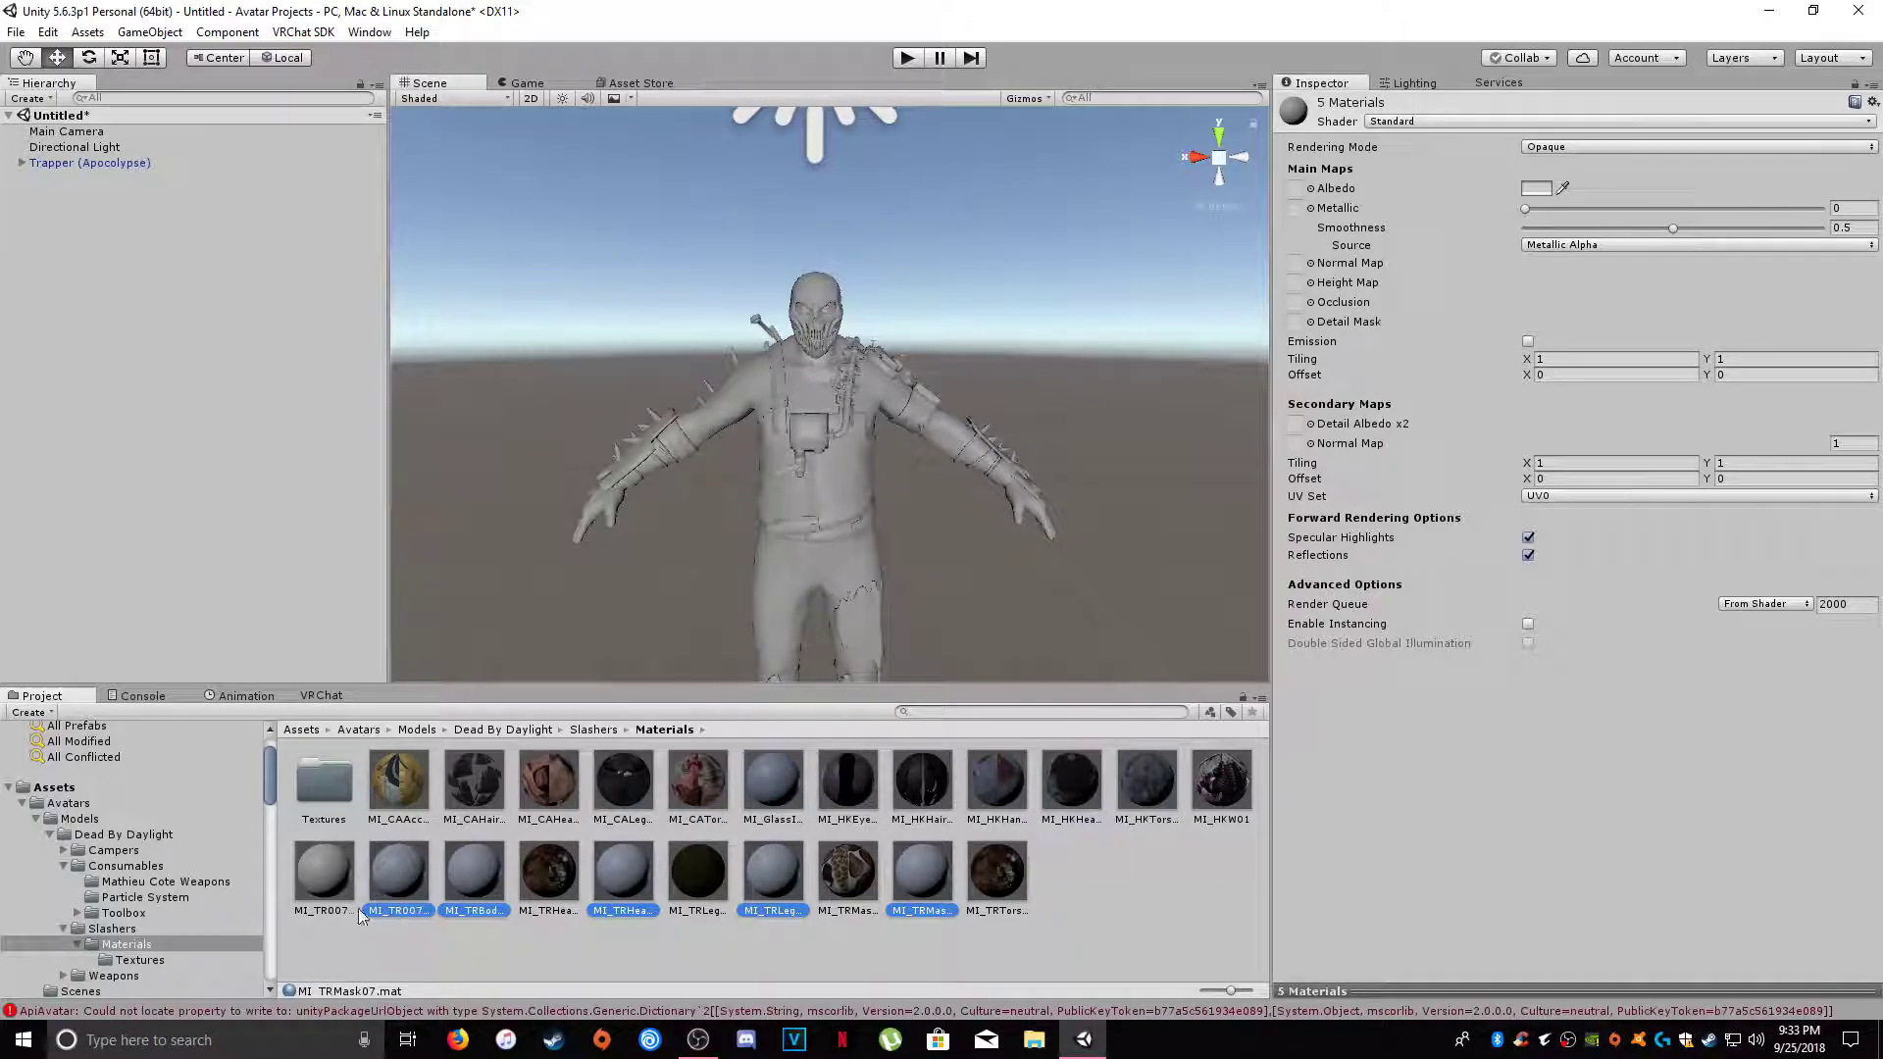
pyautogui.keyDown('ctrl'); pyautogui.click(326, 870); pyautogui.keyUp('ctrl')
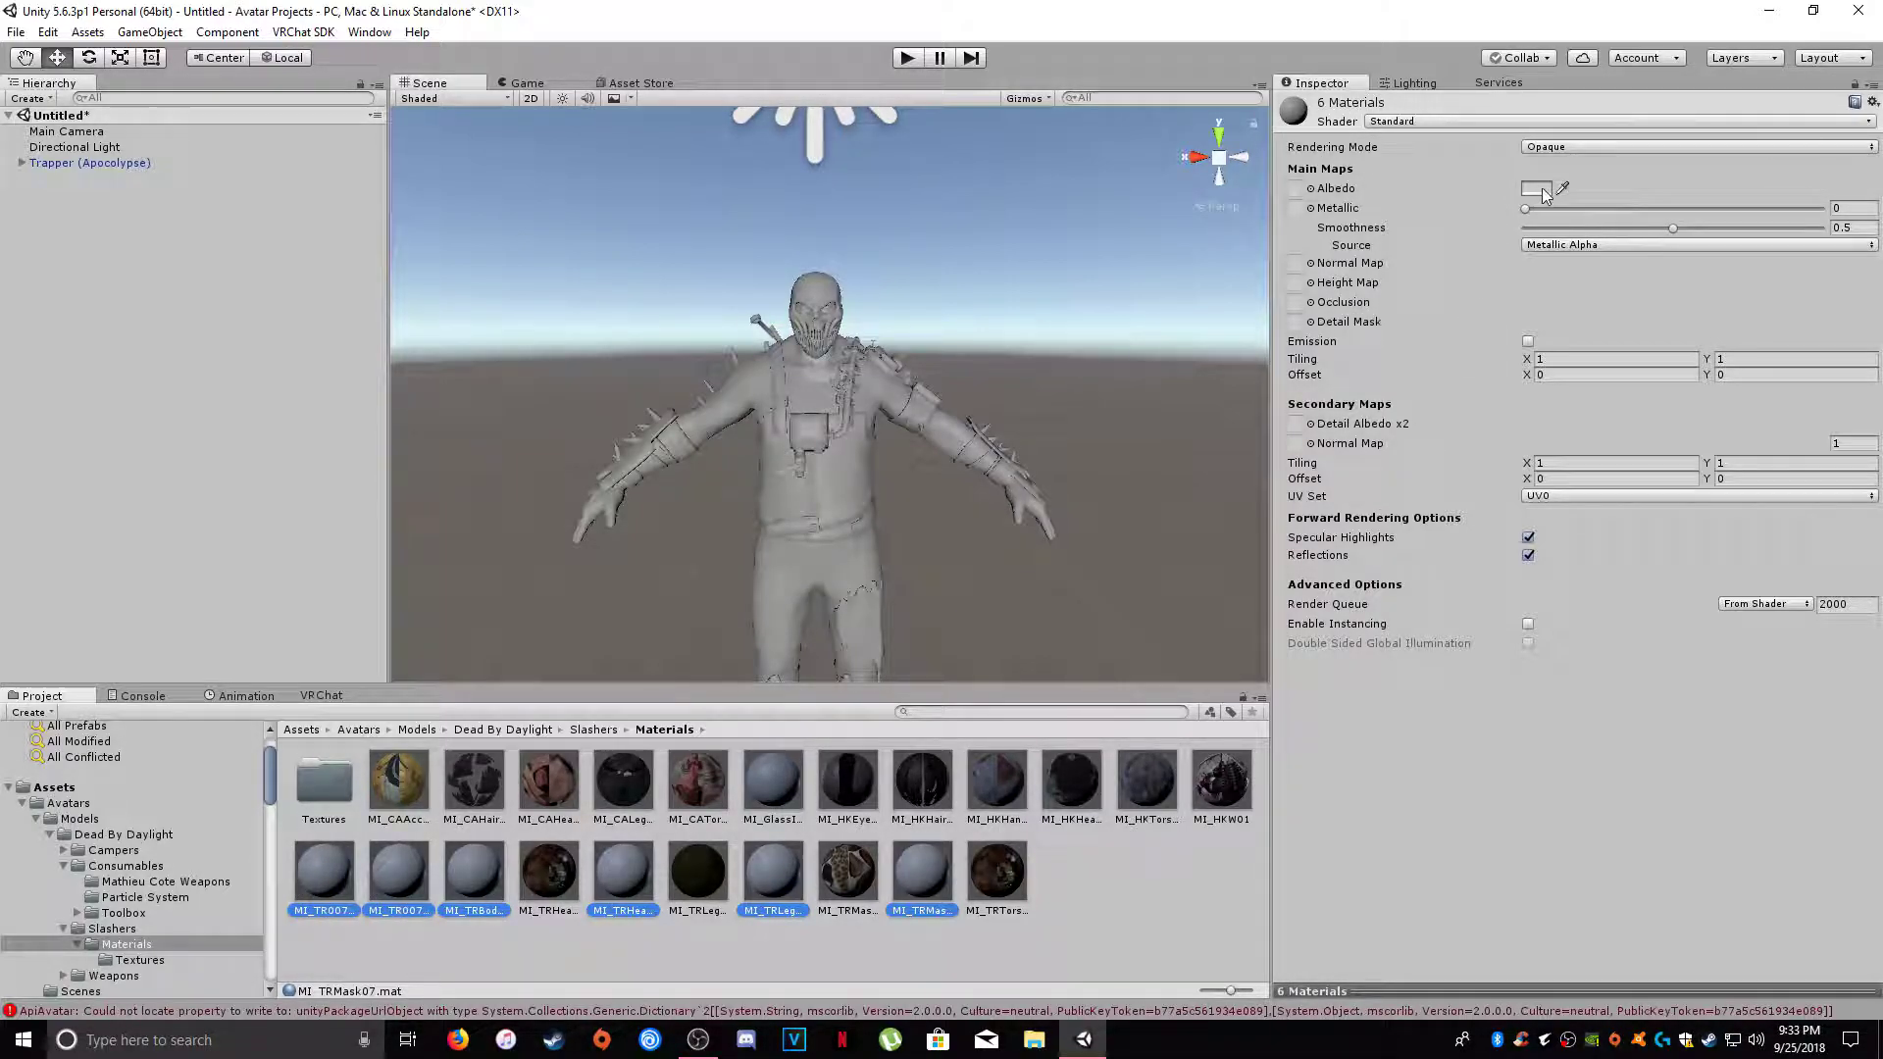
pyautogui.click(1540, 189)
pyautogui.moveTo(110, 198); pyautogui.dragTo(3, 5)
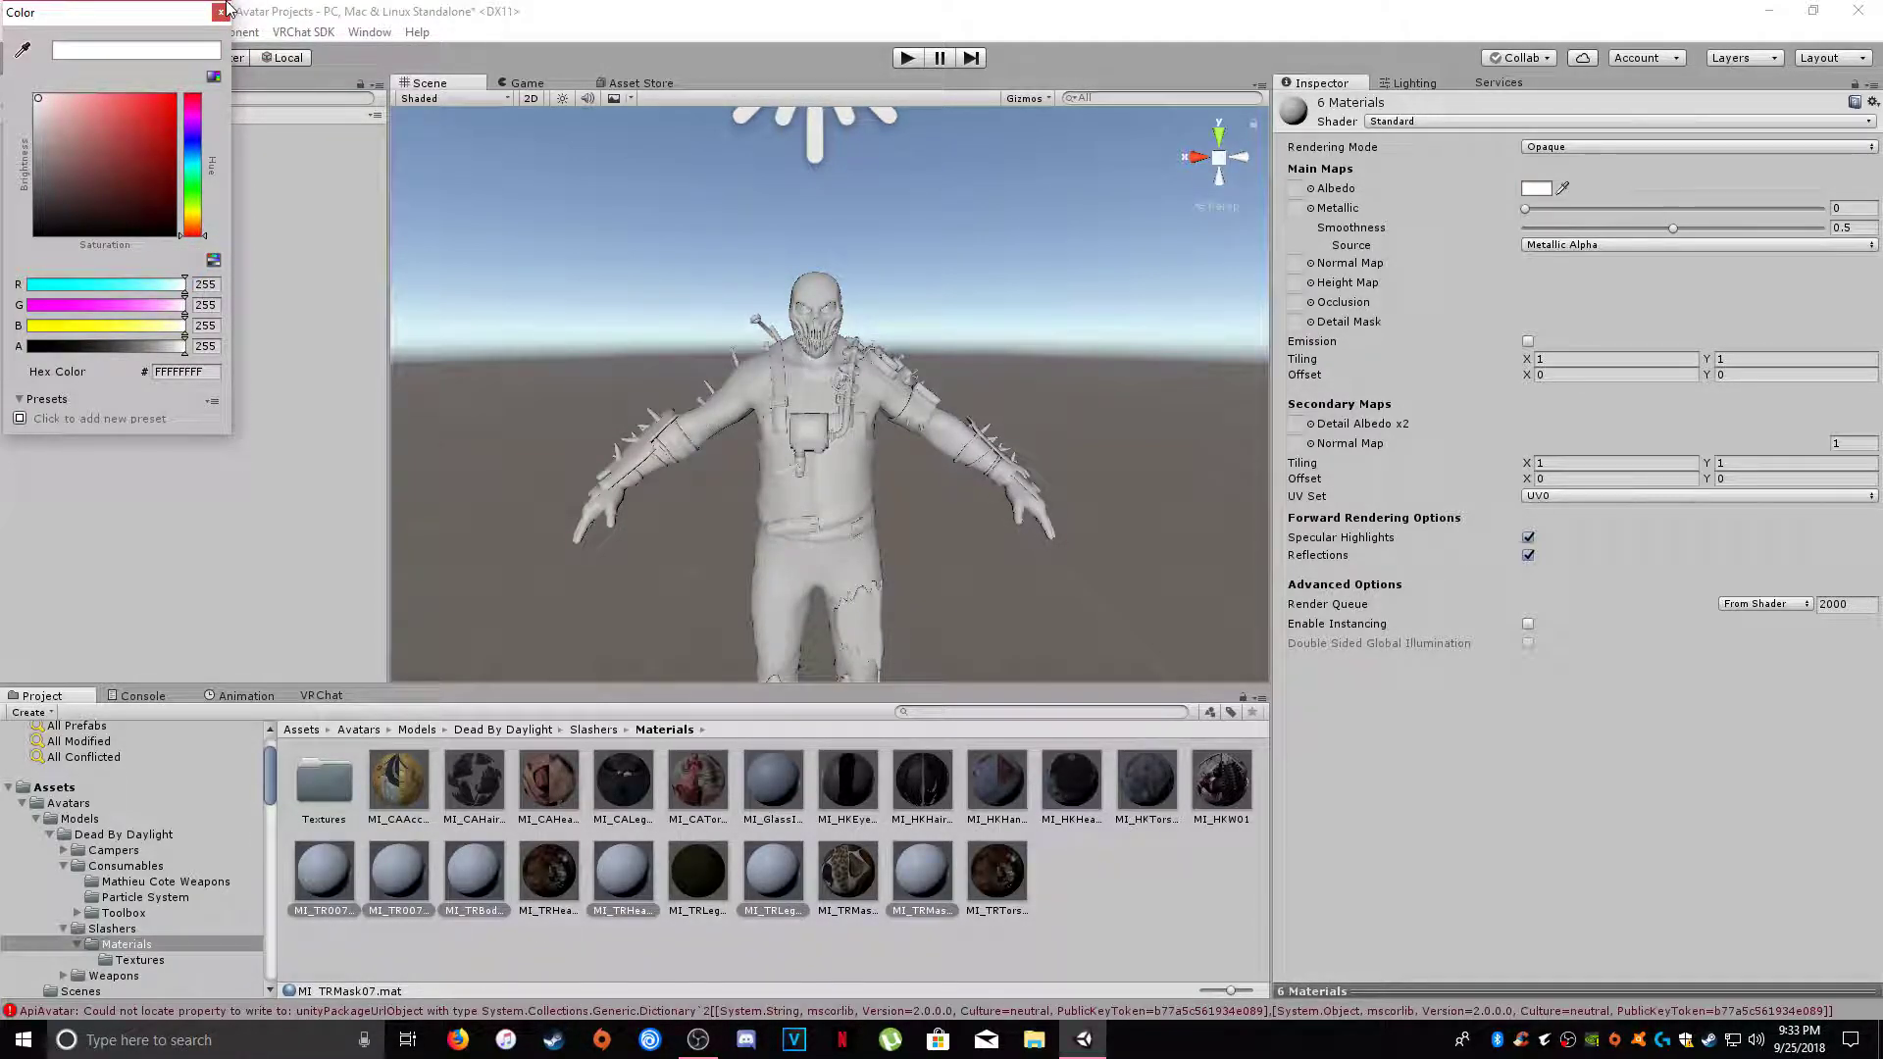
pyautogui.click(221, 12)
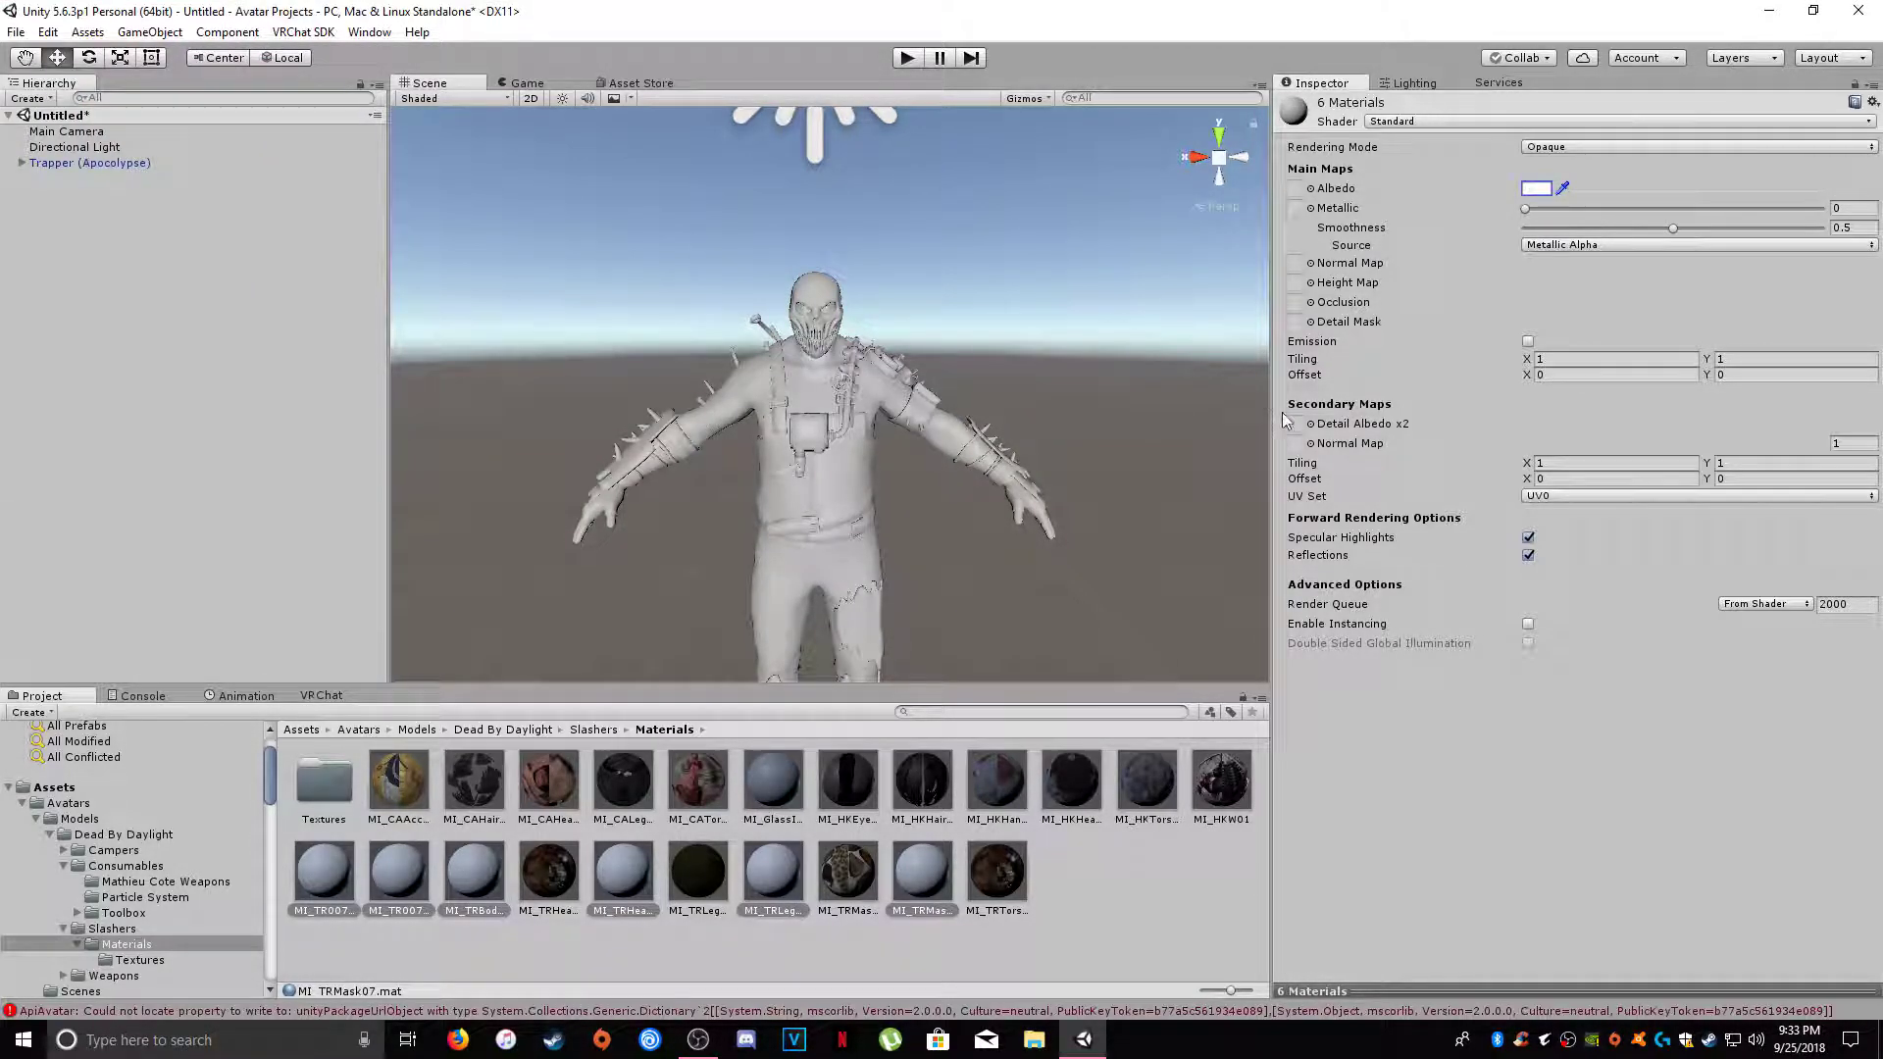
pyautogui.click(1439, 120)
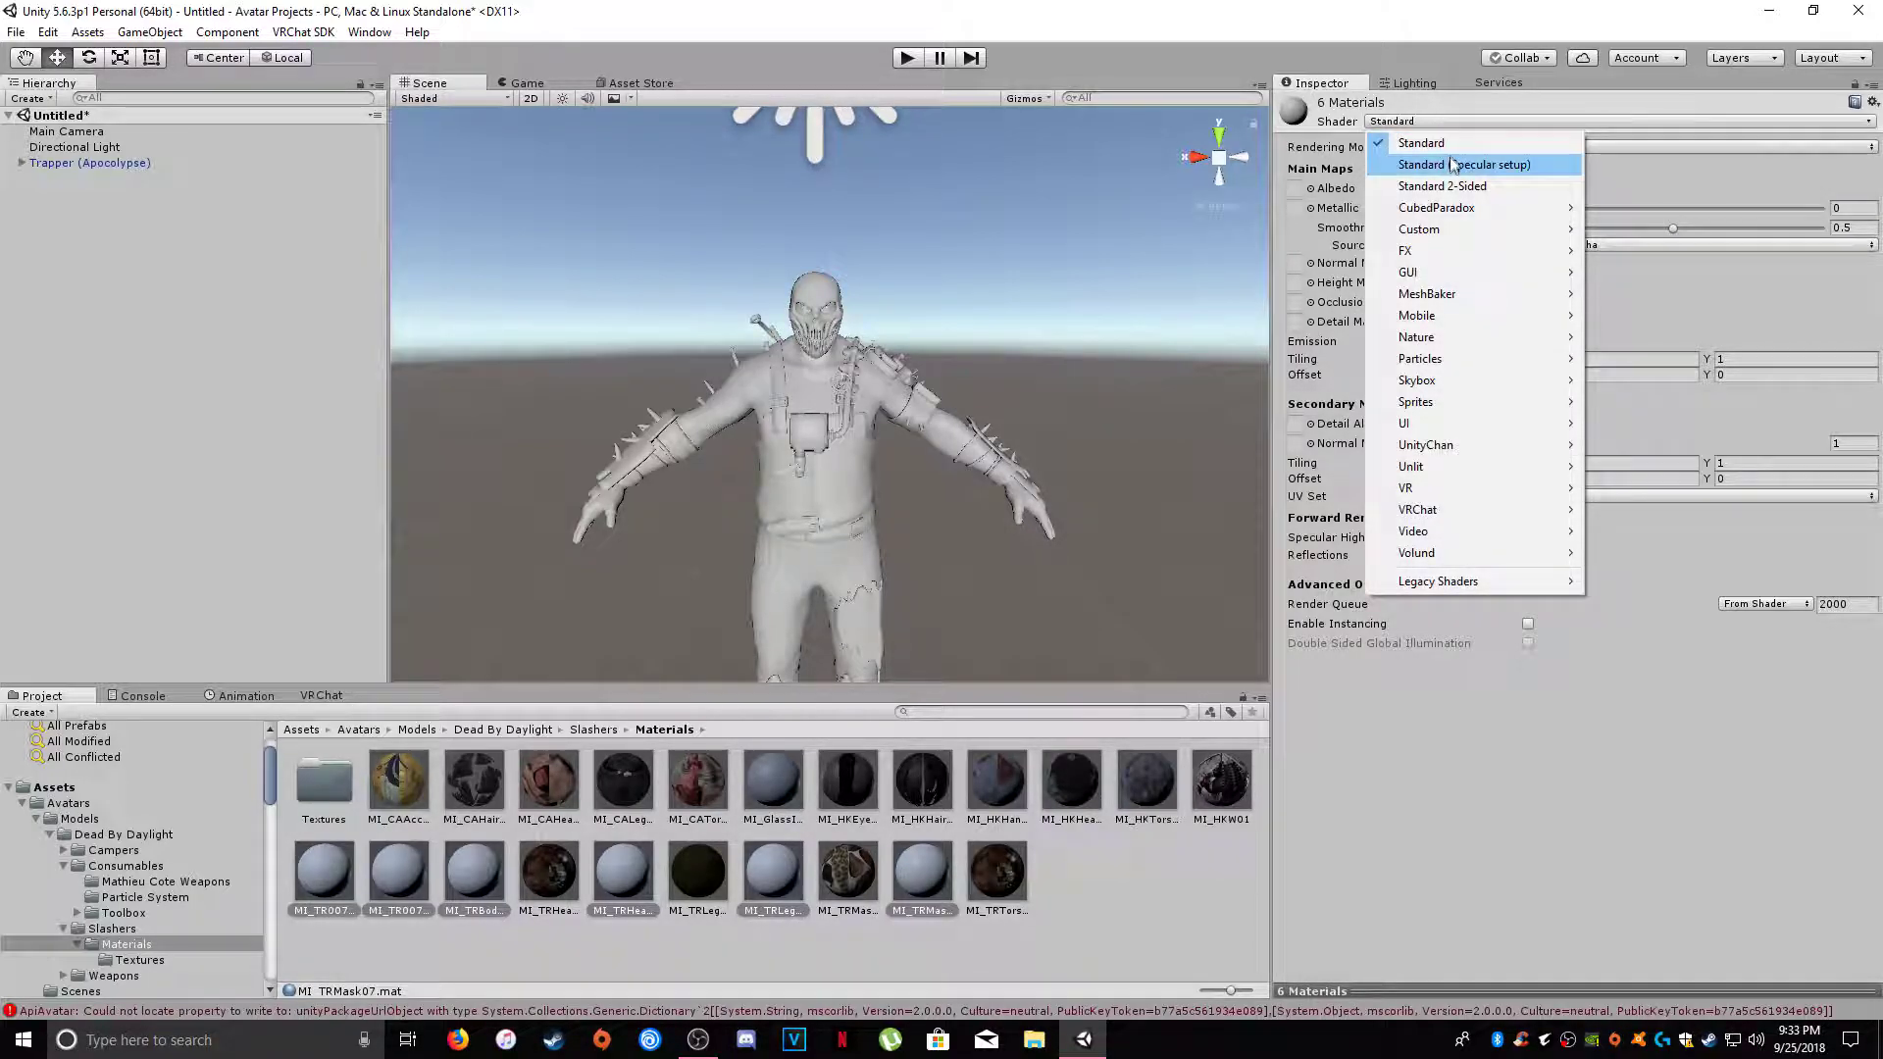
pyautogui.moveTo(1475, 585)
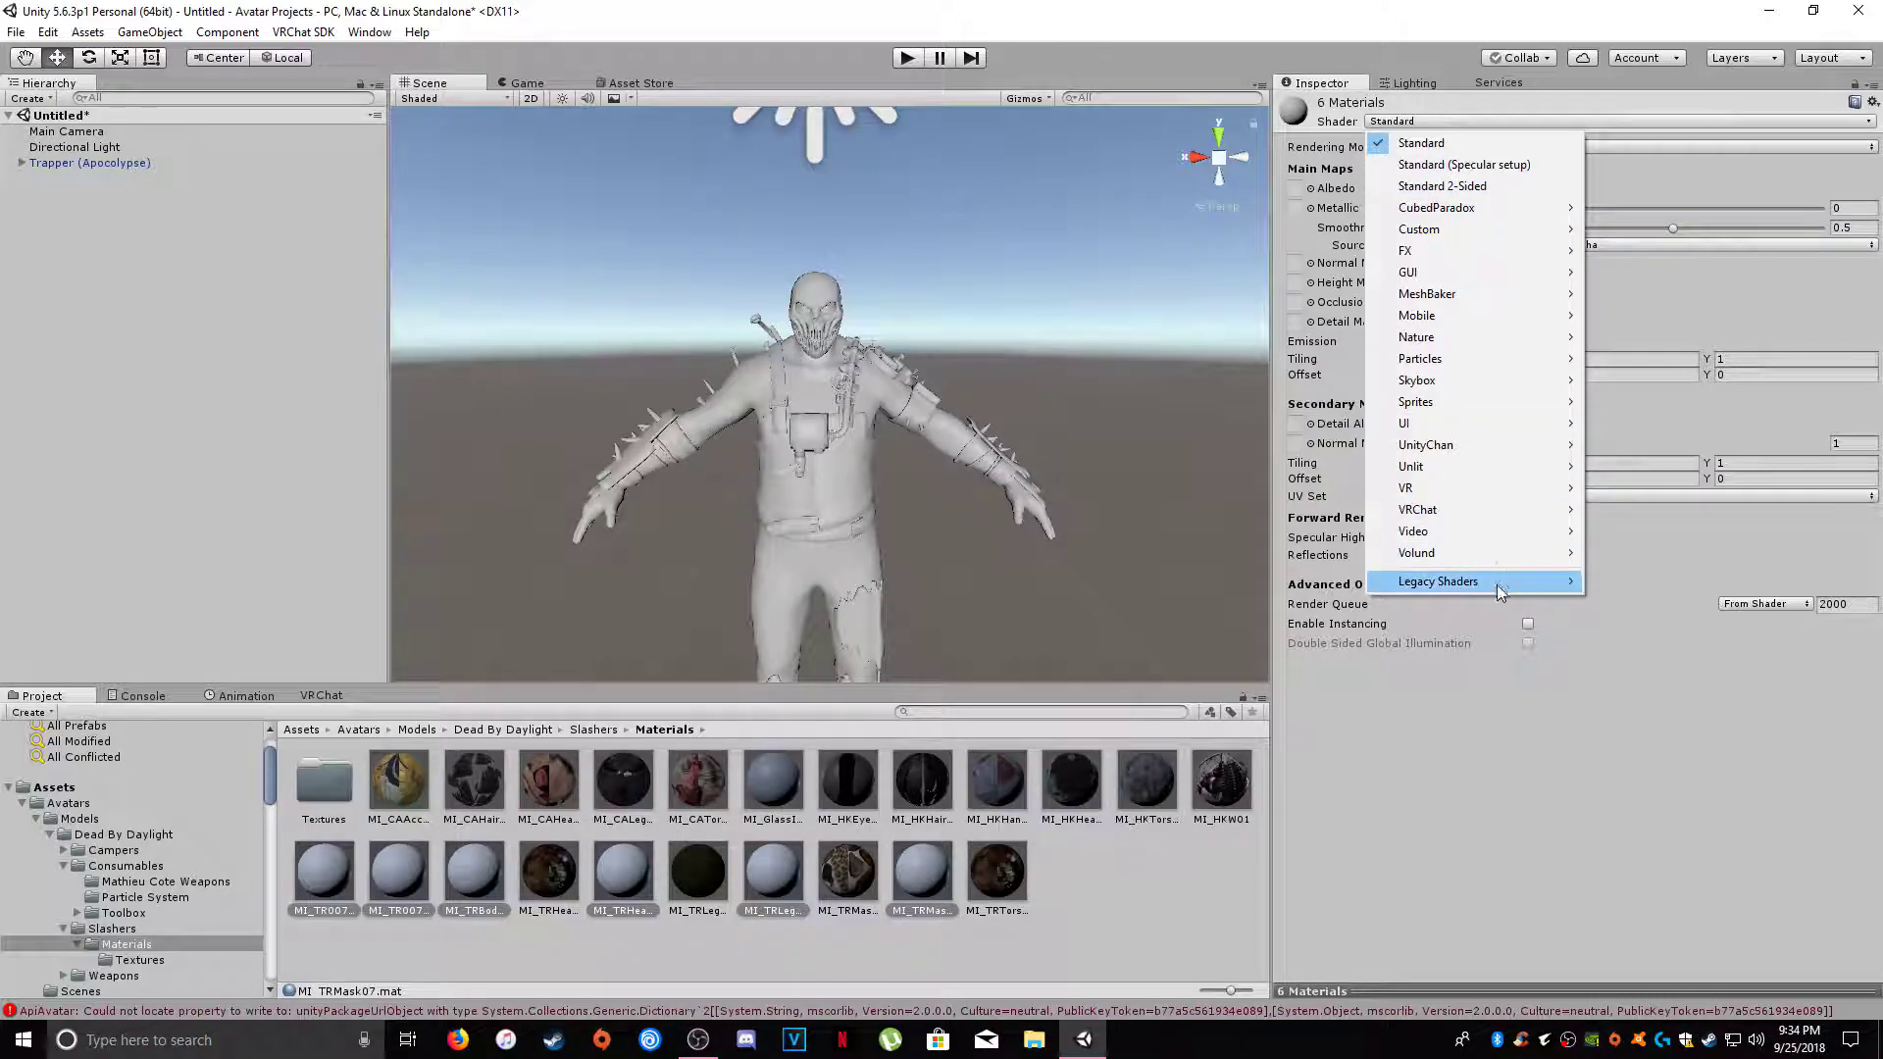
pyautogui.moveTo(1500, 554)
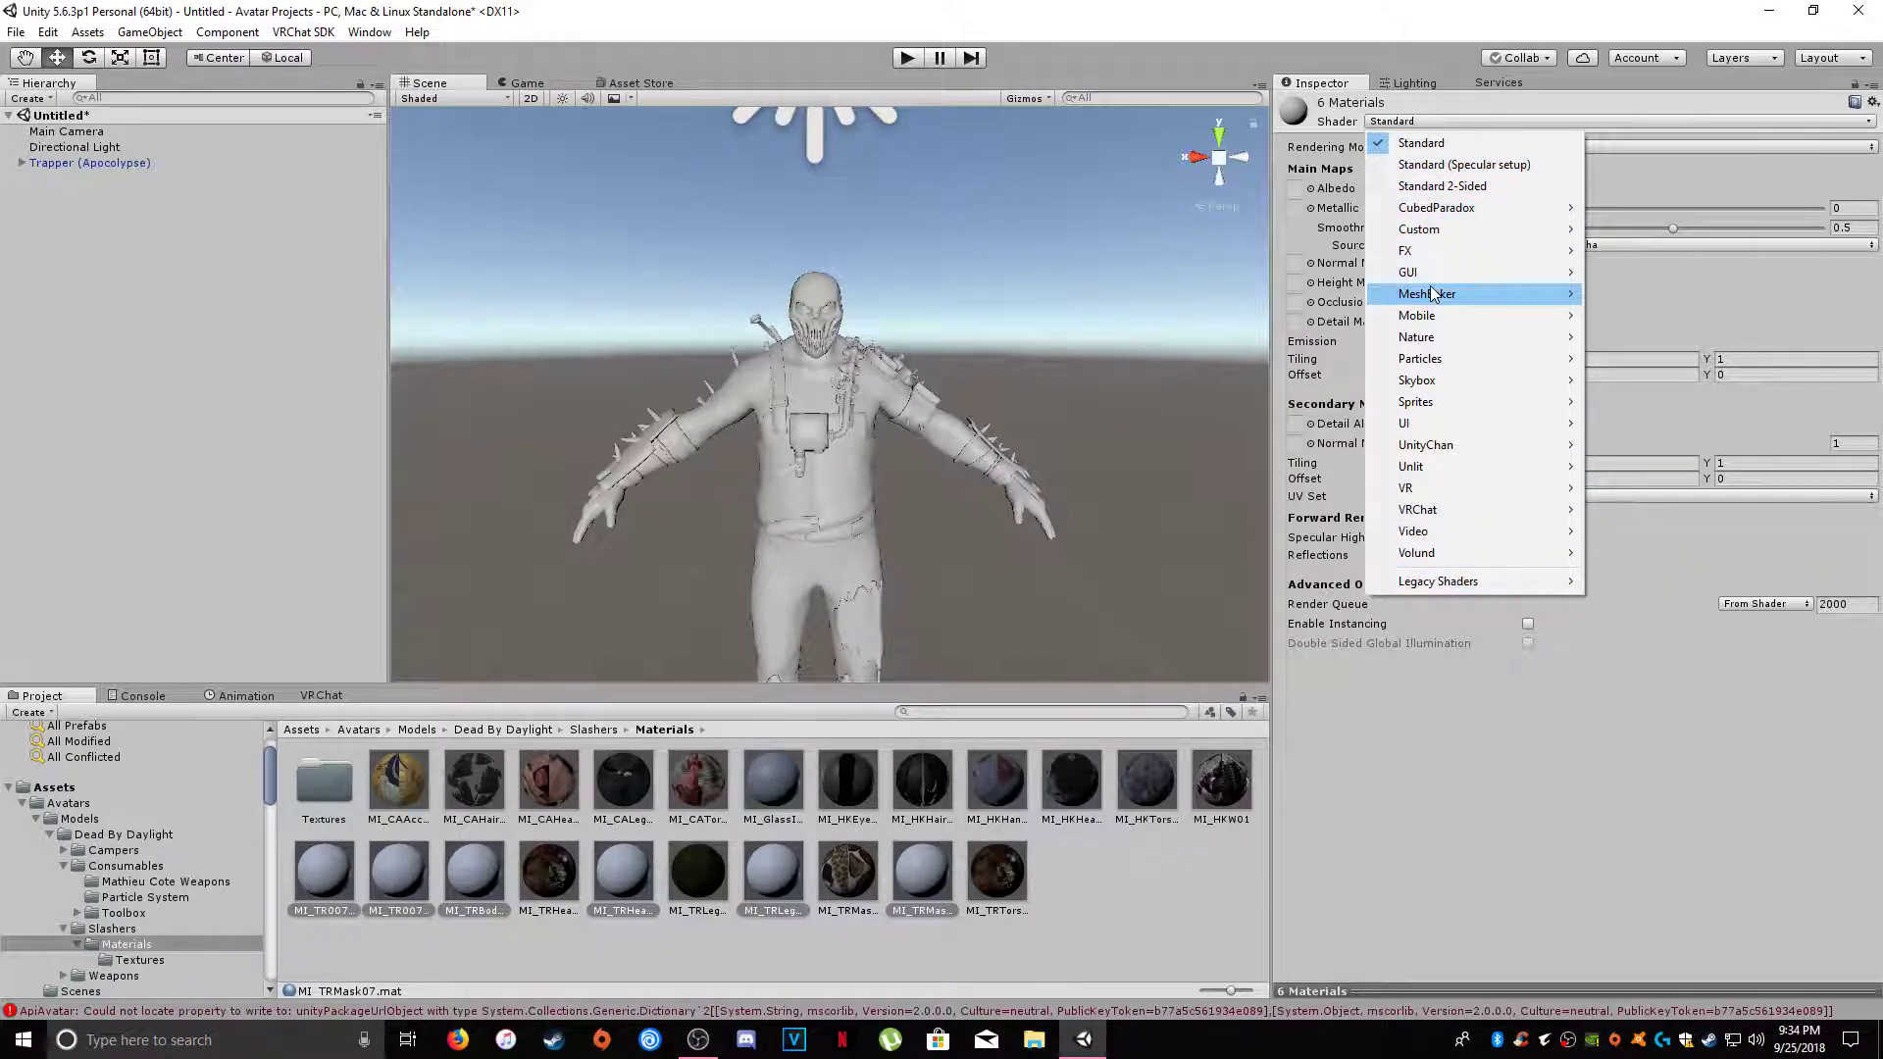
pyautogui.moveTo(1431, 295)
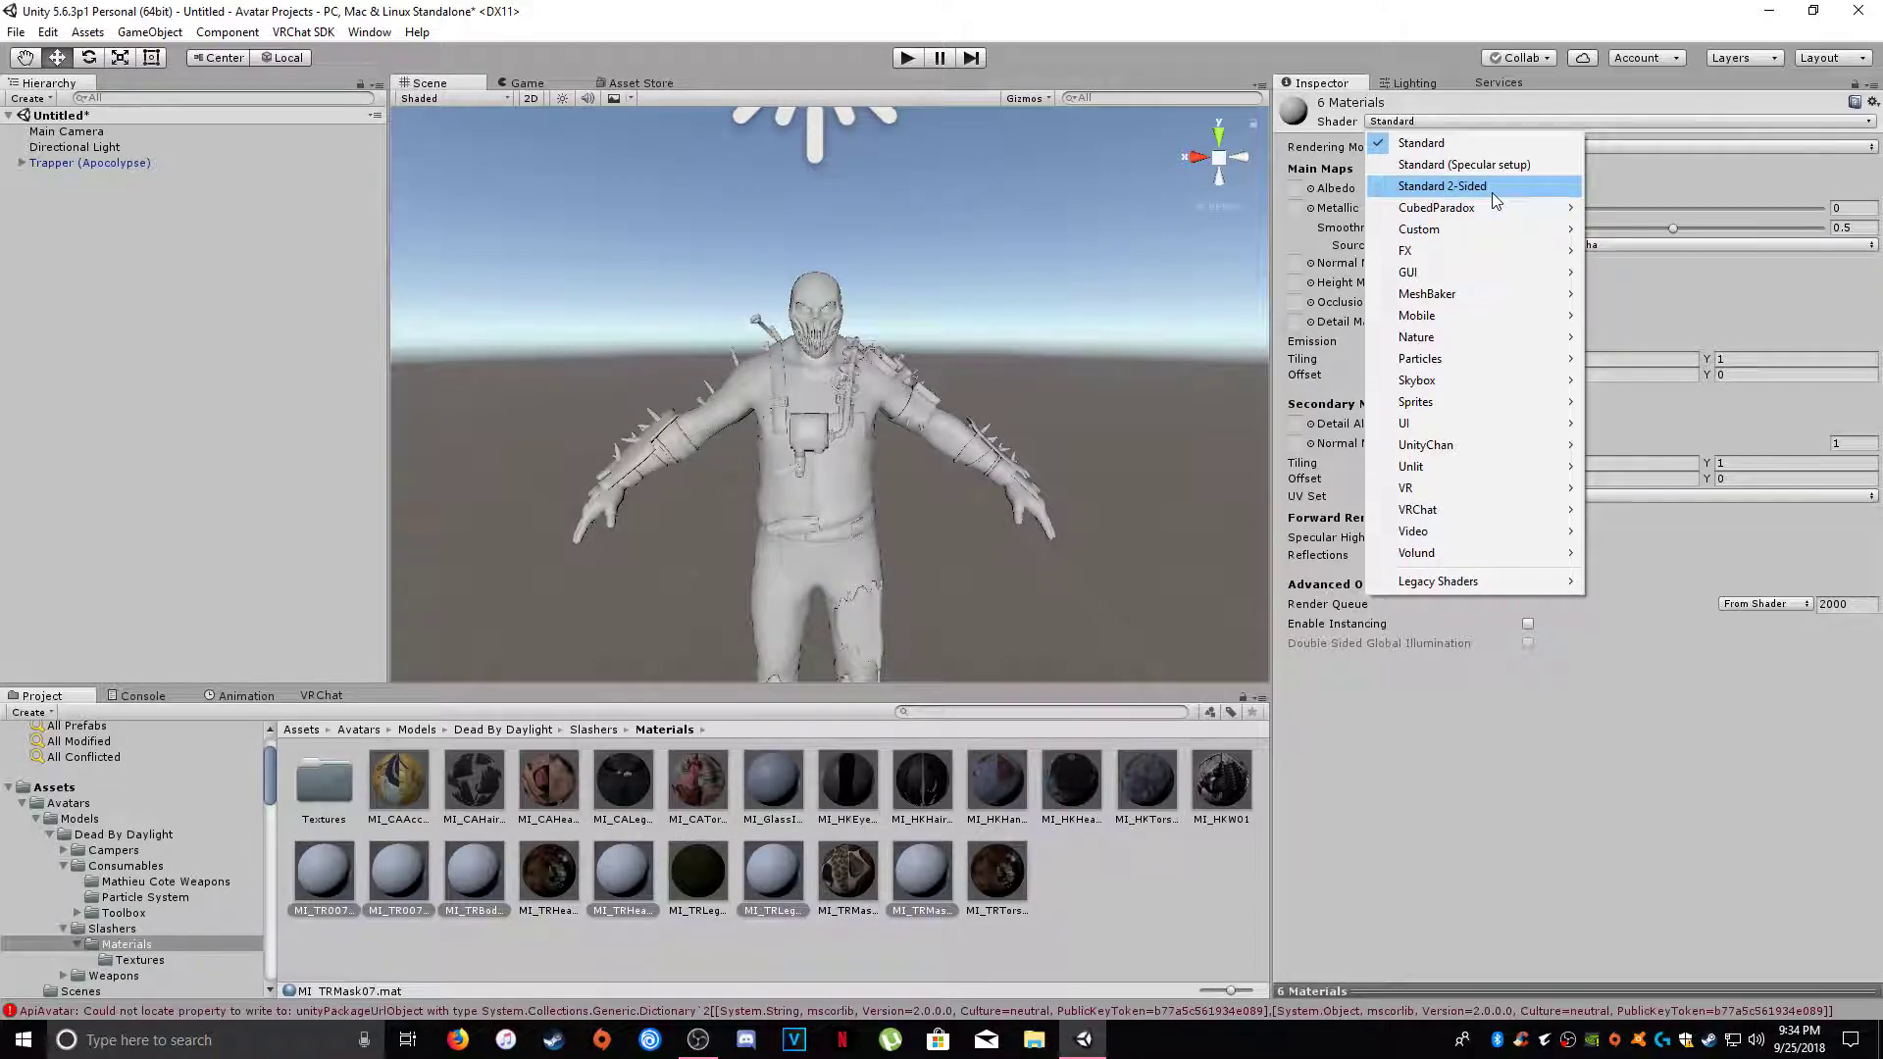
pyautogui.click(930, 874)
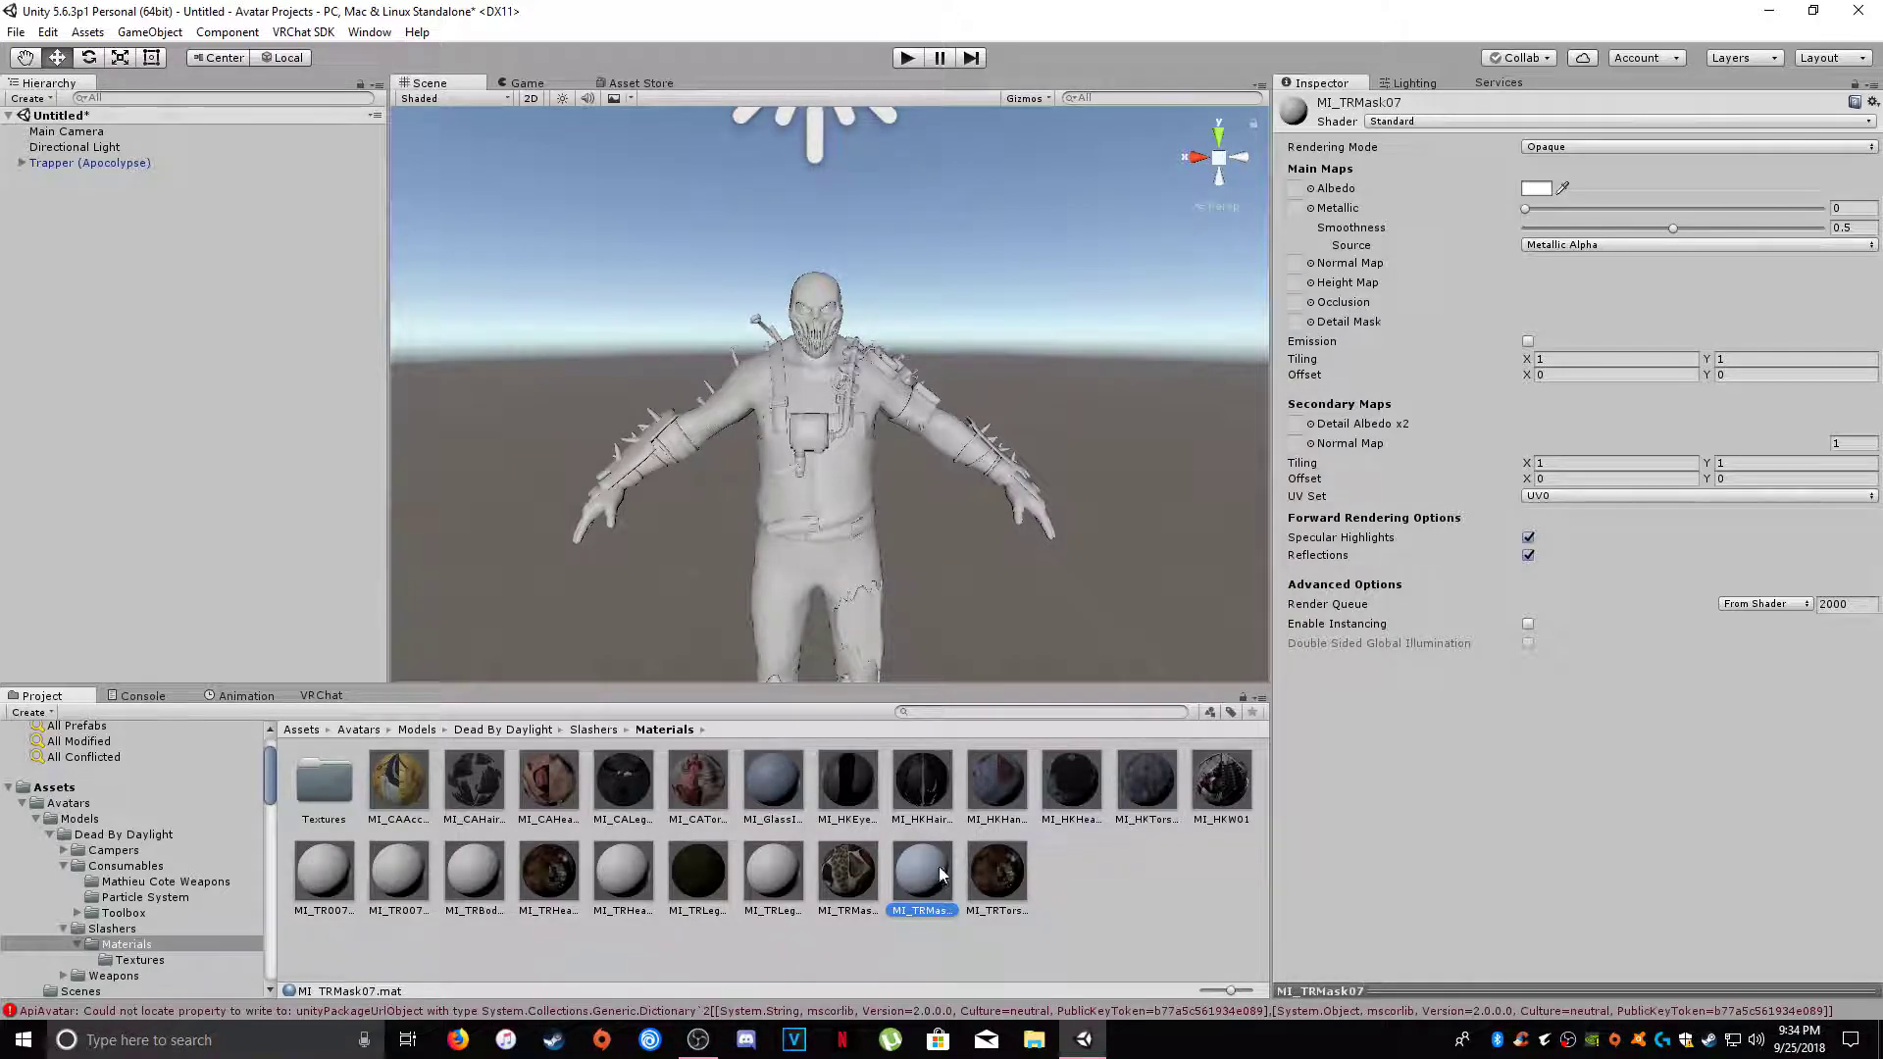
pyautogui.click(1503, 121)
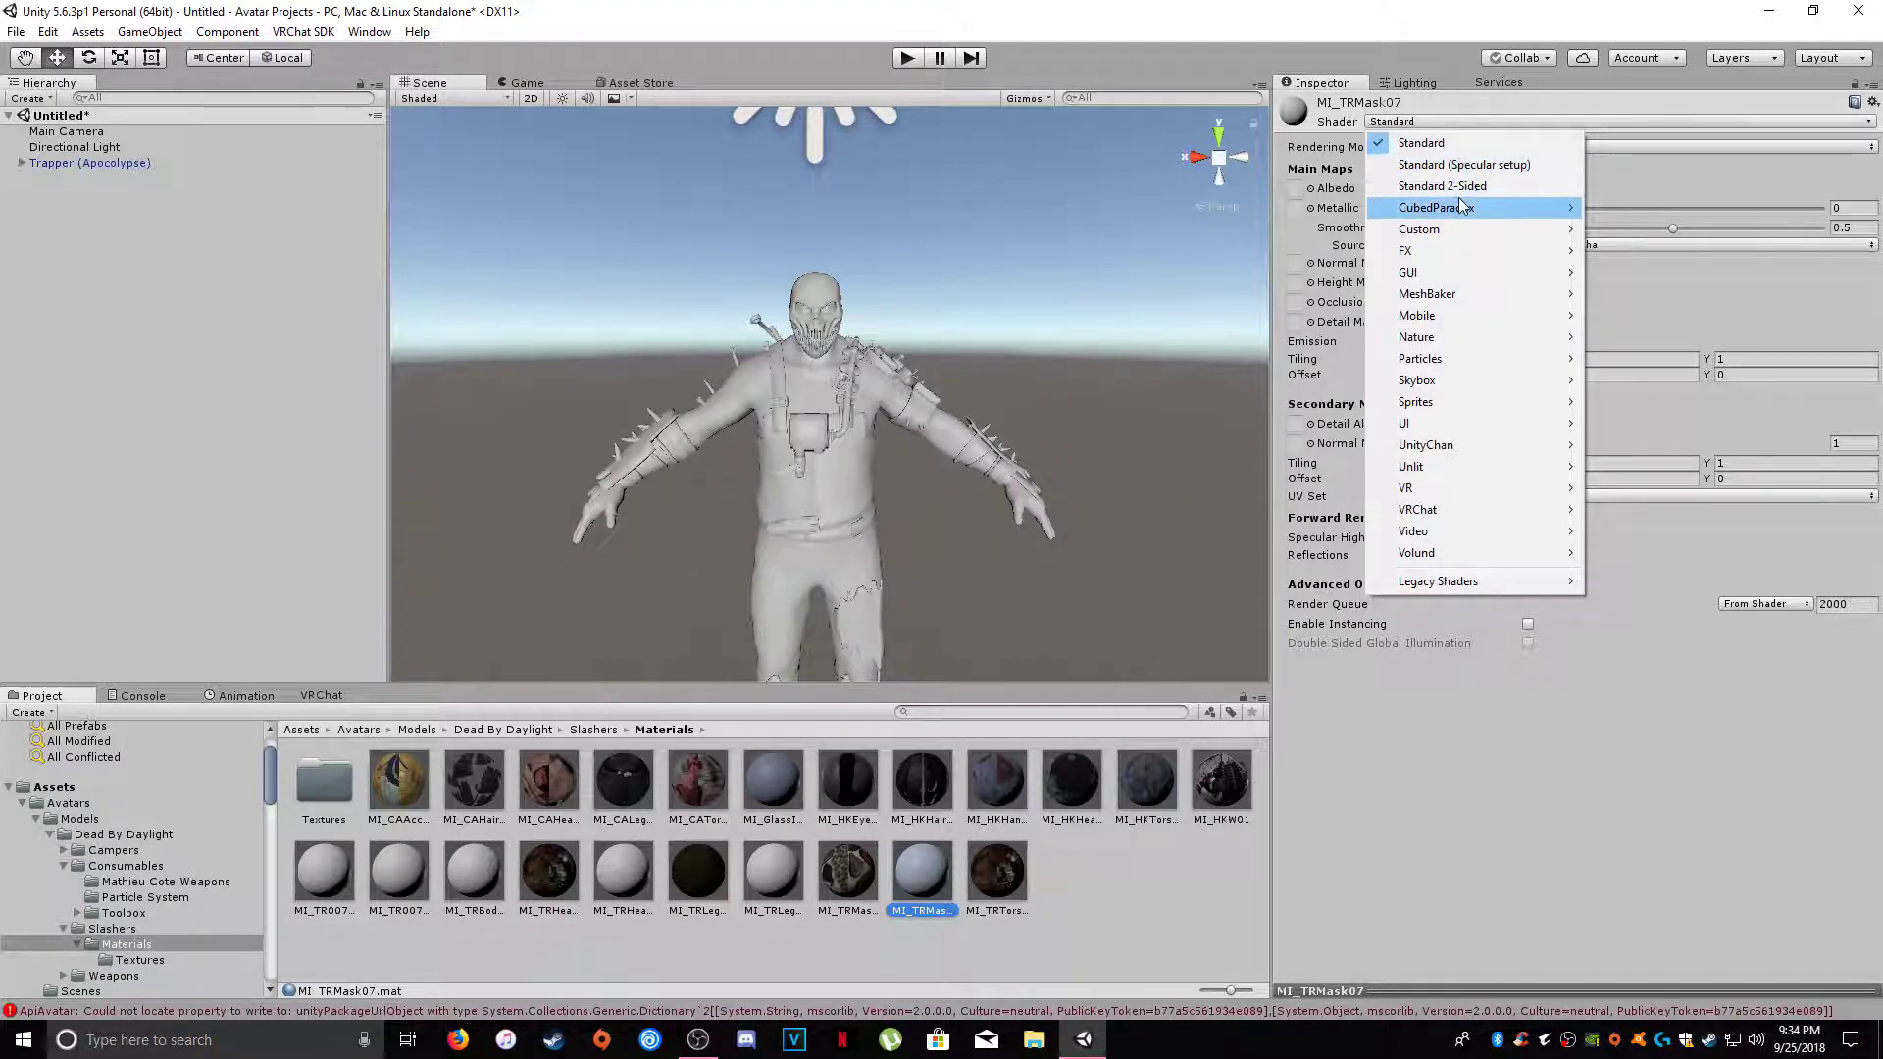
# - Keep the Standard shader, set the six Trapper materials' Smoothness to 0, then open Textures
pyautogui.click(1035, 608)
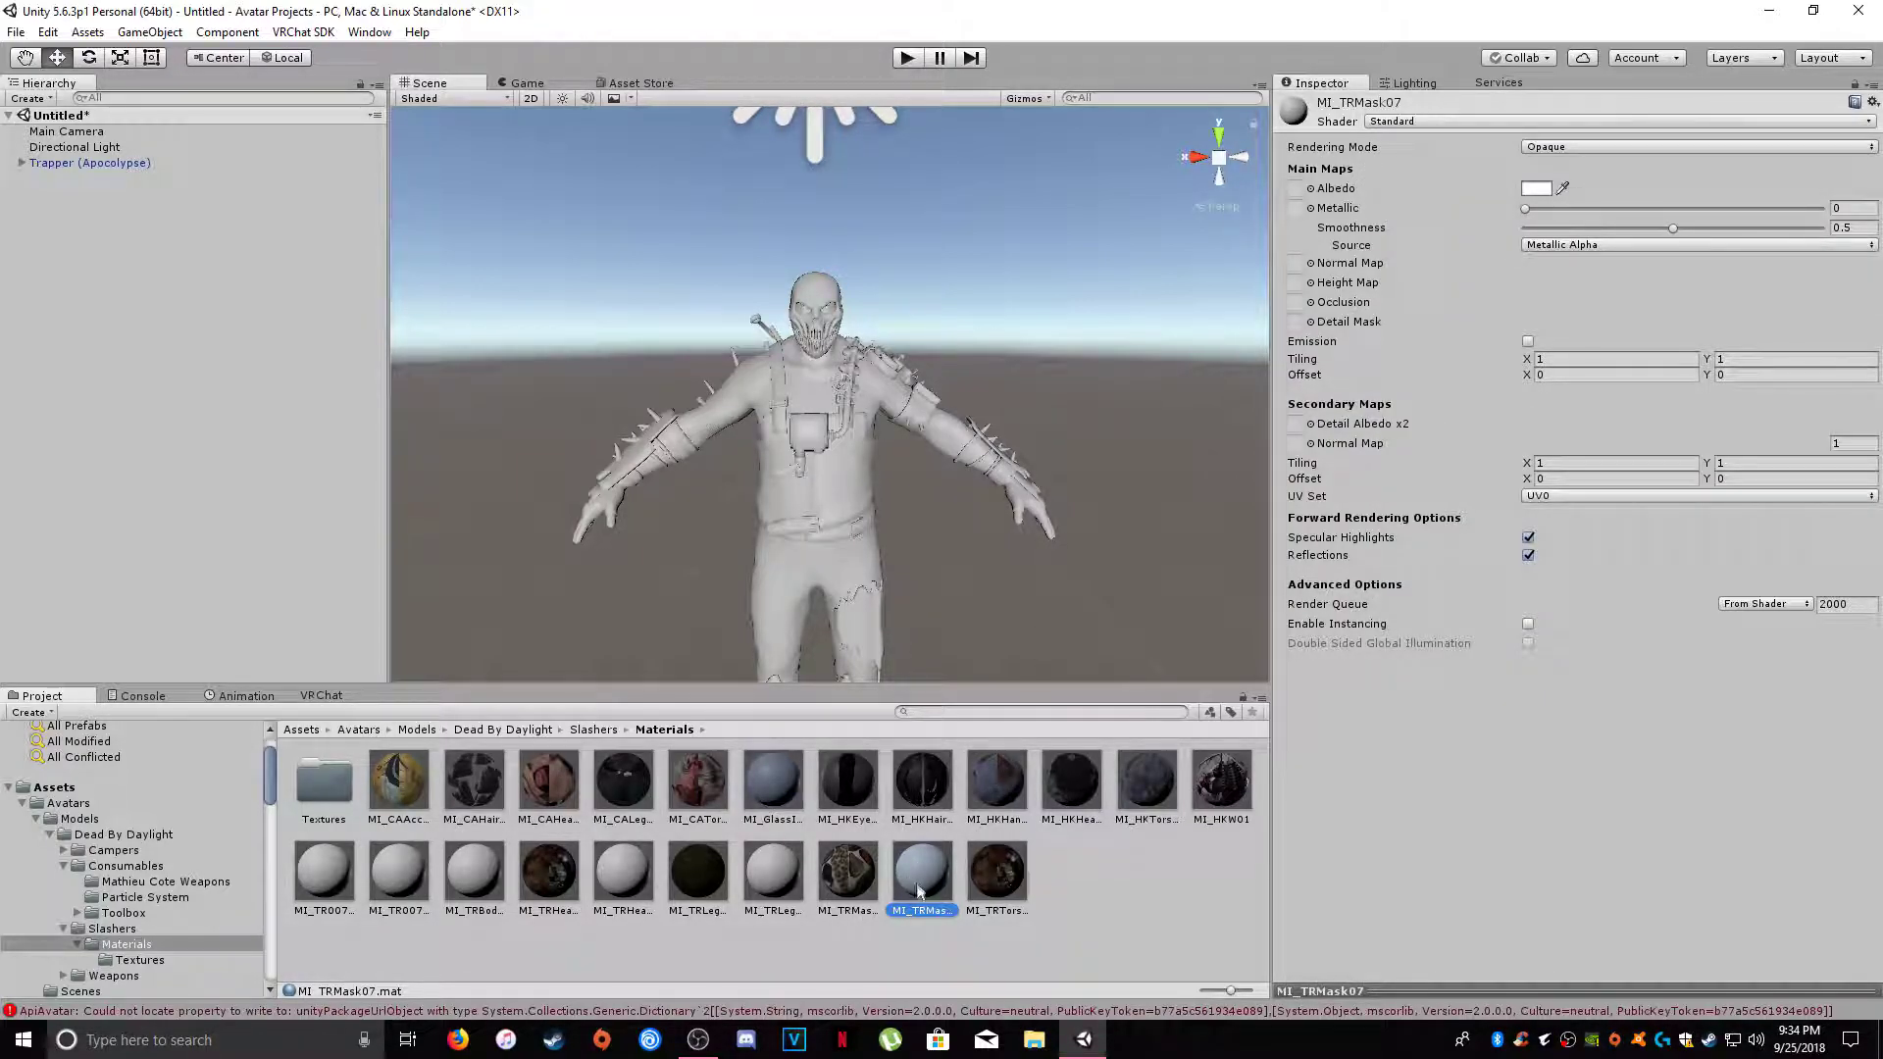
pyautogui.keyDown('ctrl'); pyautogui.click(773, 870); pyautogui.keyUp('ctrl')
pyautogui.keyDown('ctrl'); pyautogui.click(623, 870); pyautogui.keyUp('ctrl')
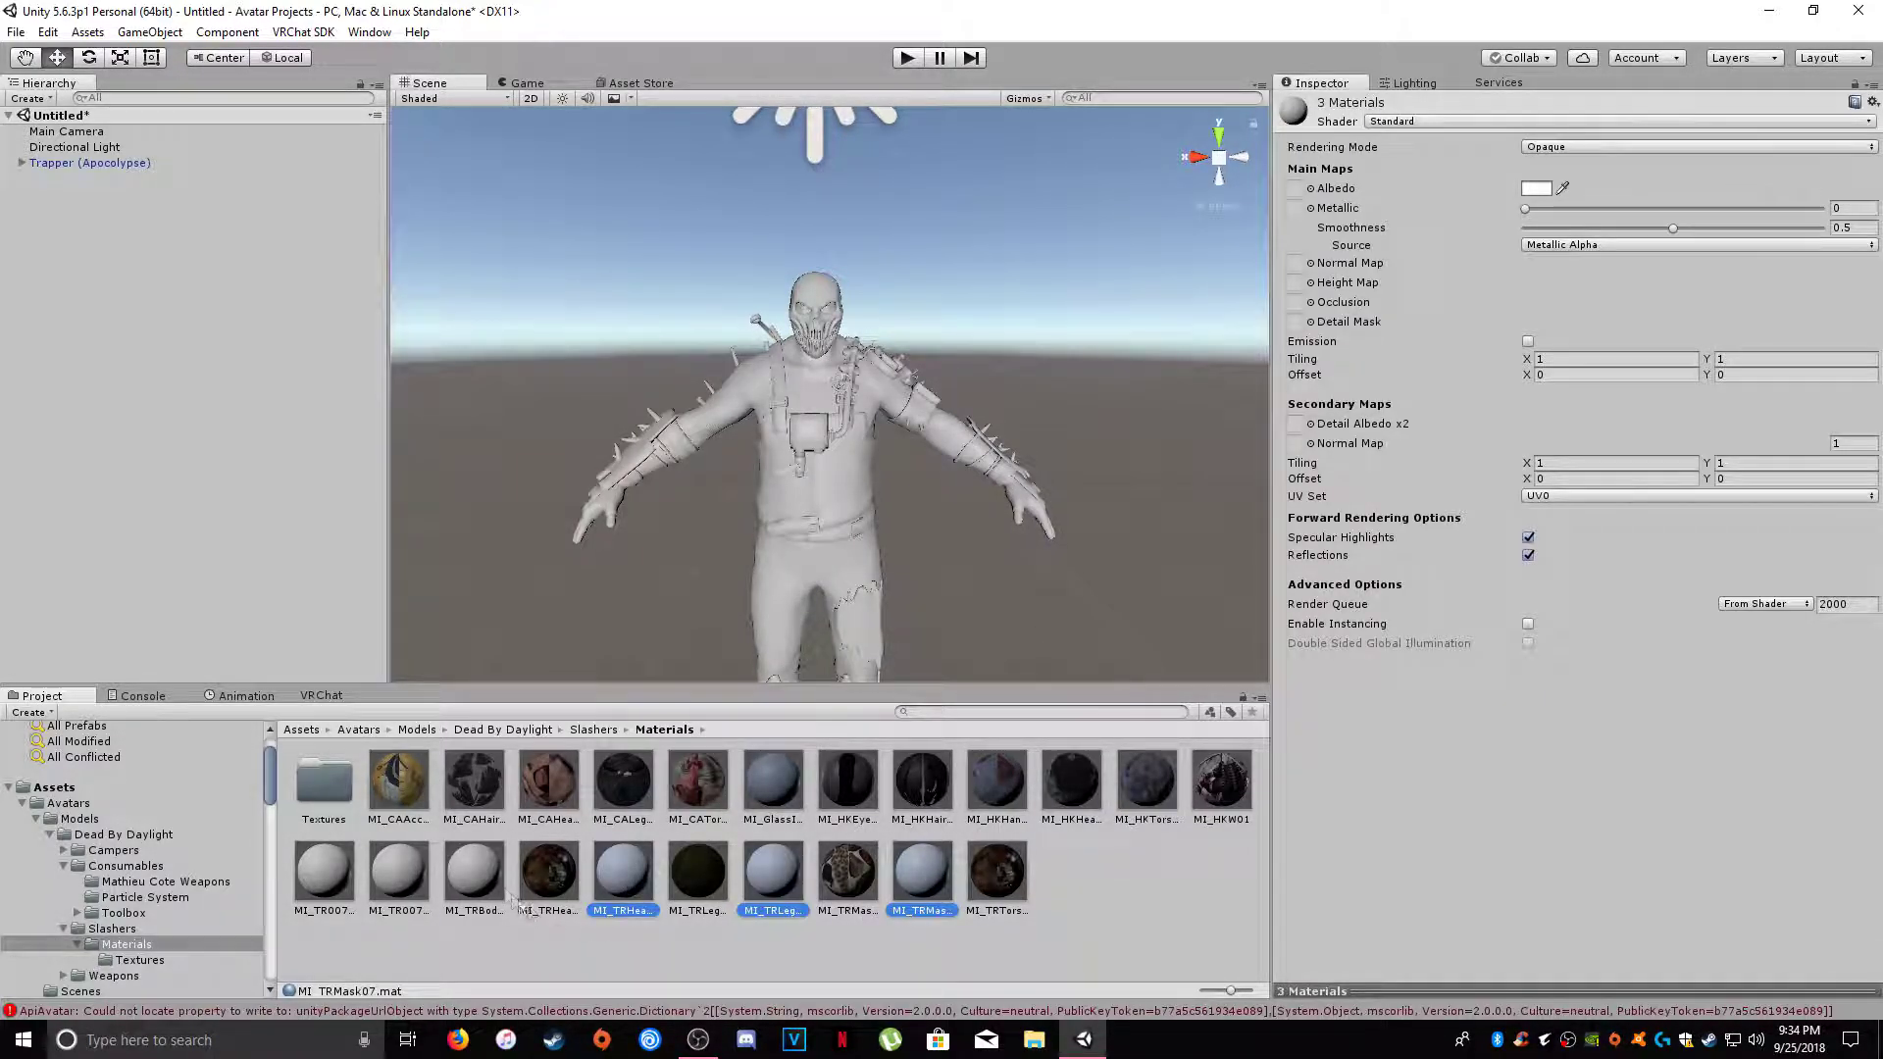
pyautogui.keyDown('ctrl'); pyautogui.click(474, 870); pyautogui.keyUp('ctrl')
pyautogui.keyDown('ctrl'); pyautogui.click(398, 871); pyautogui.keyUp('ctrl')
pyautogui.keyDown('ctrl'); pyautogui.click(324, 871); pyautogui.keyUp('ctrl')
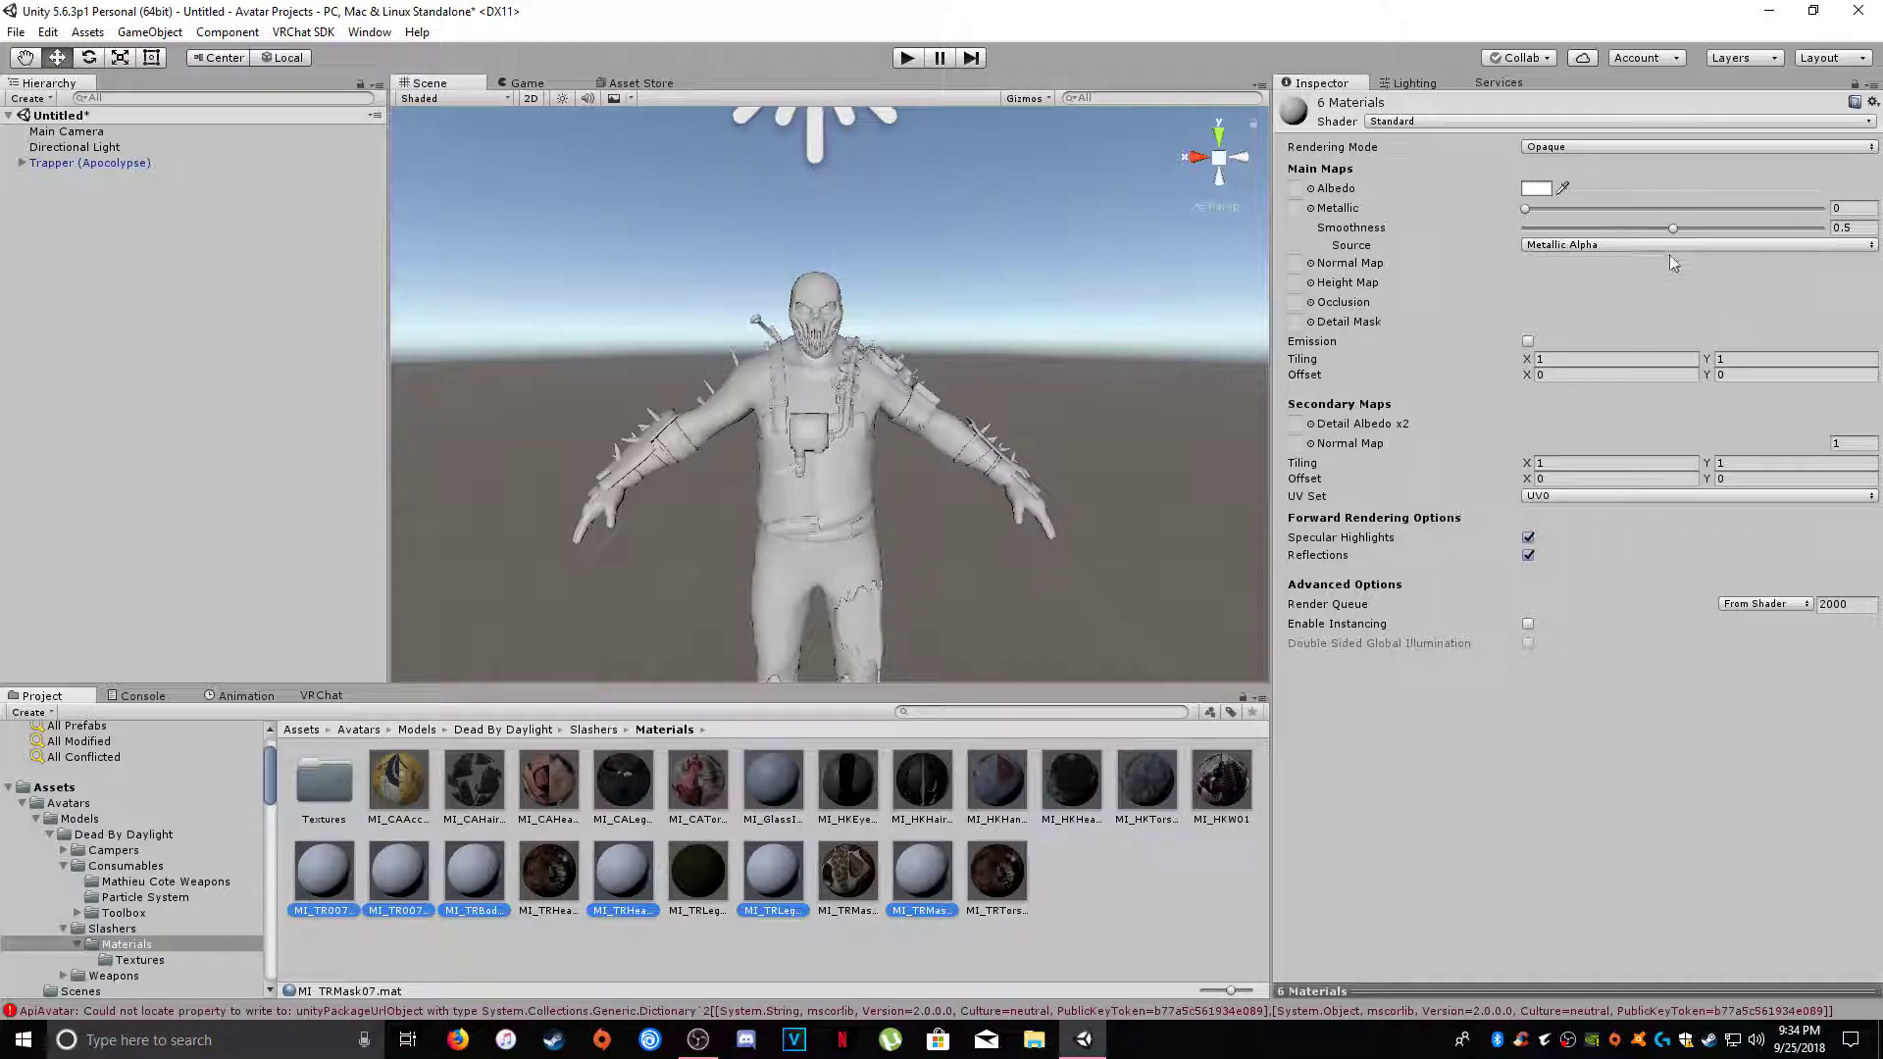
pyautogui.moveTo(1673, 228); pyautogui.dragTo(1492, 216)
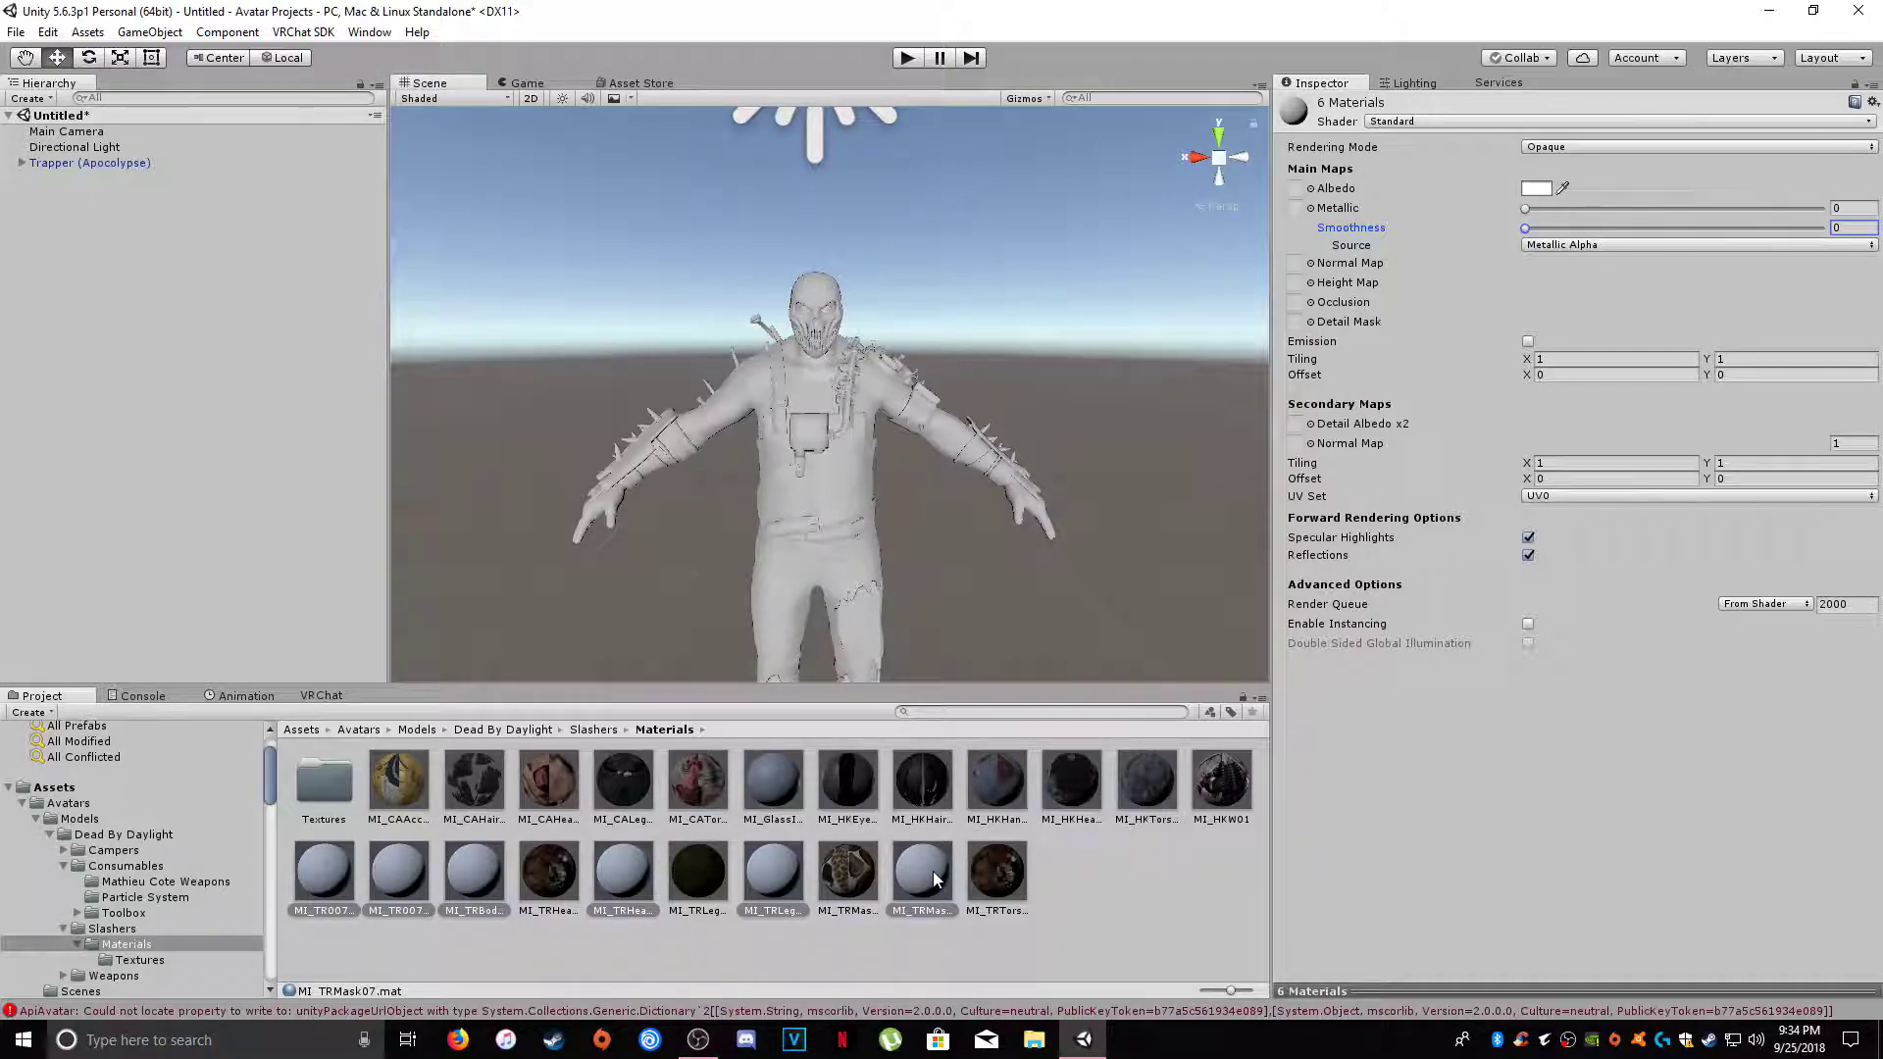
pyautogui.click(339, 780)
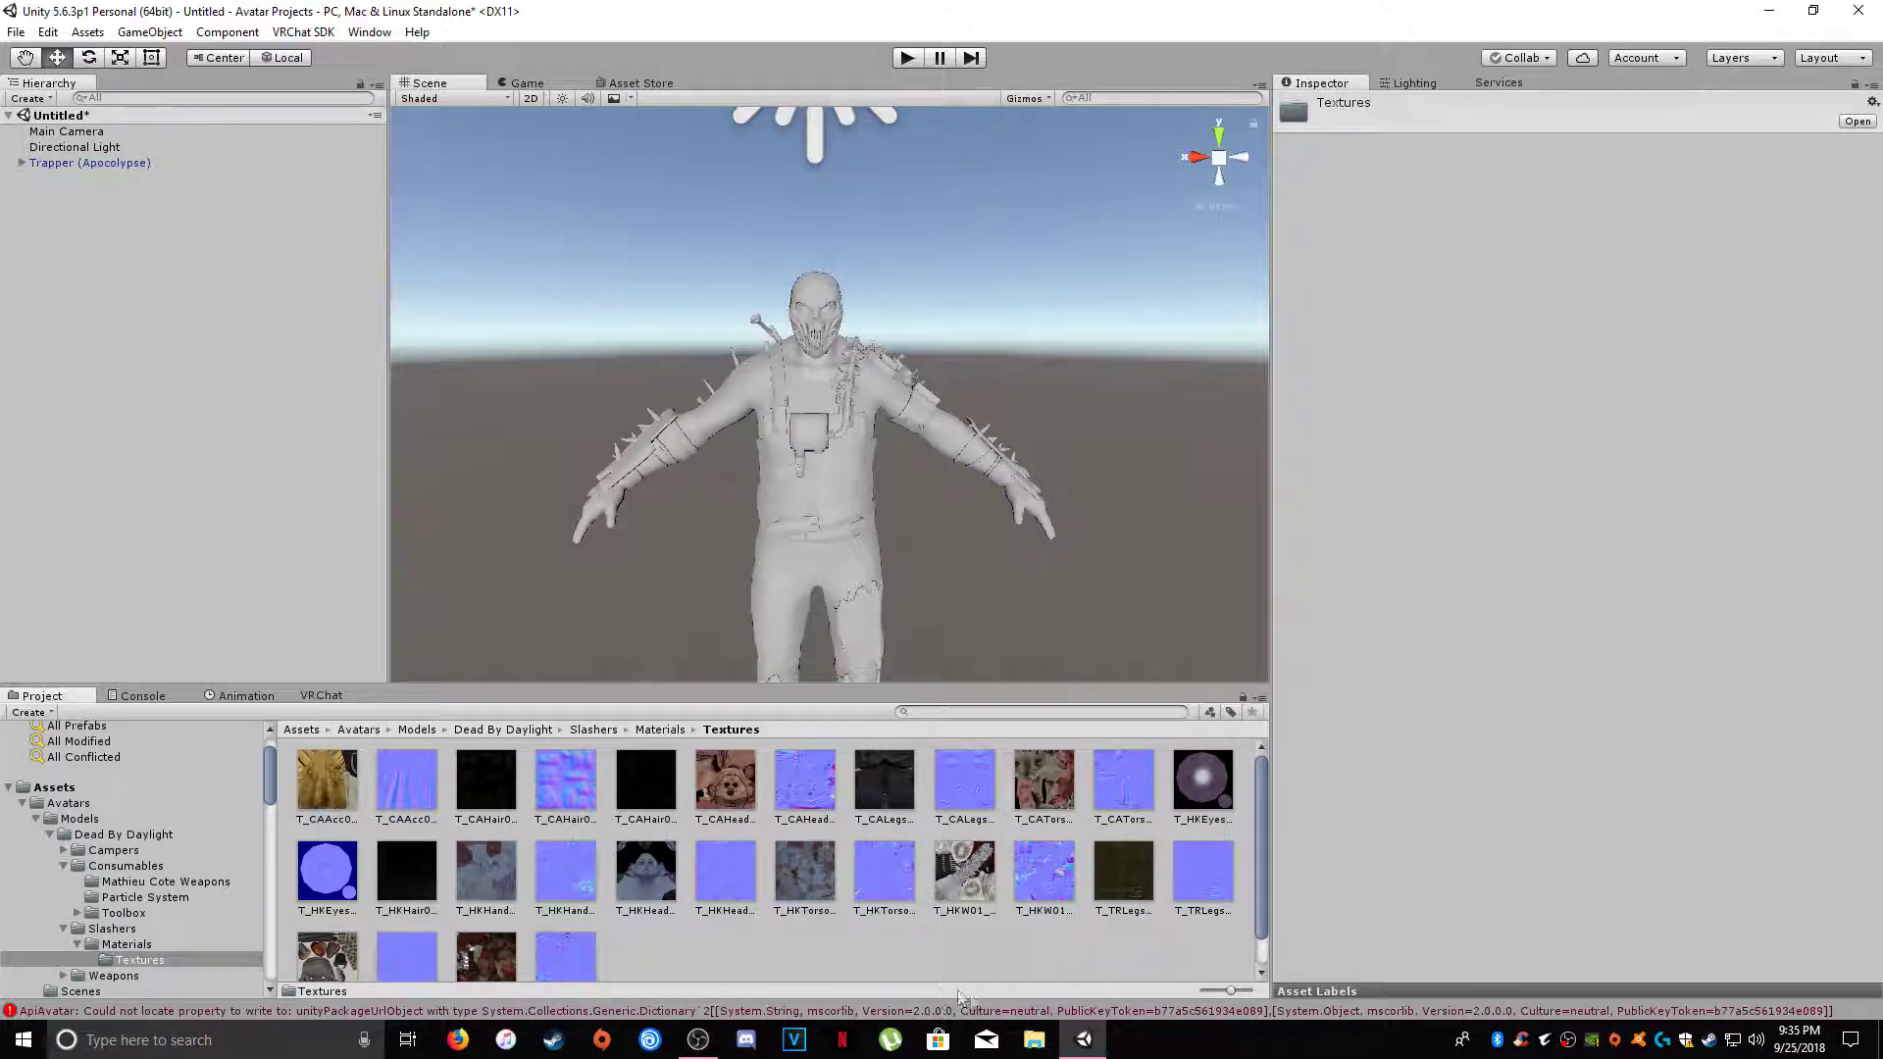
pyautogui.click(1782, 9)
# - Navigate File Explorer to Trapper Apocalypse > Dead By Daylight > Textures > Outfit007
pyautogui.doubleClick(152, 264)
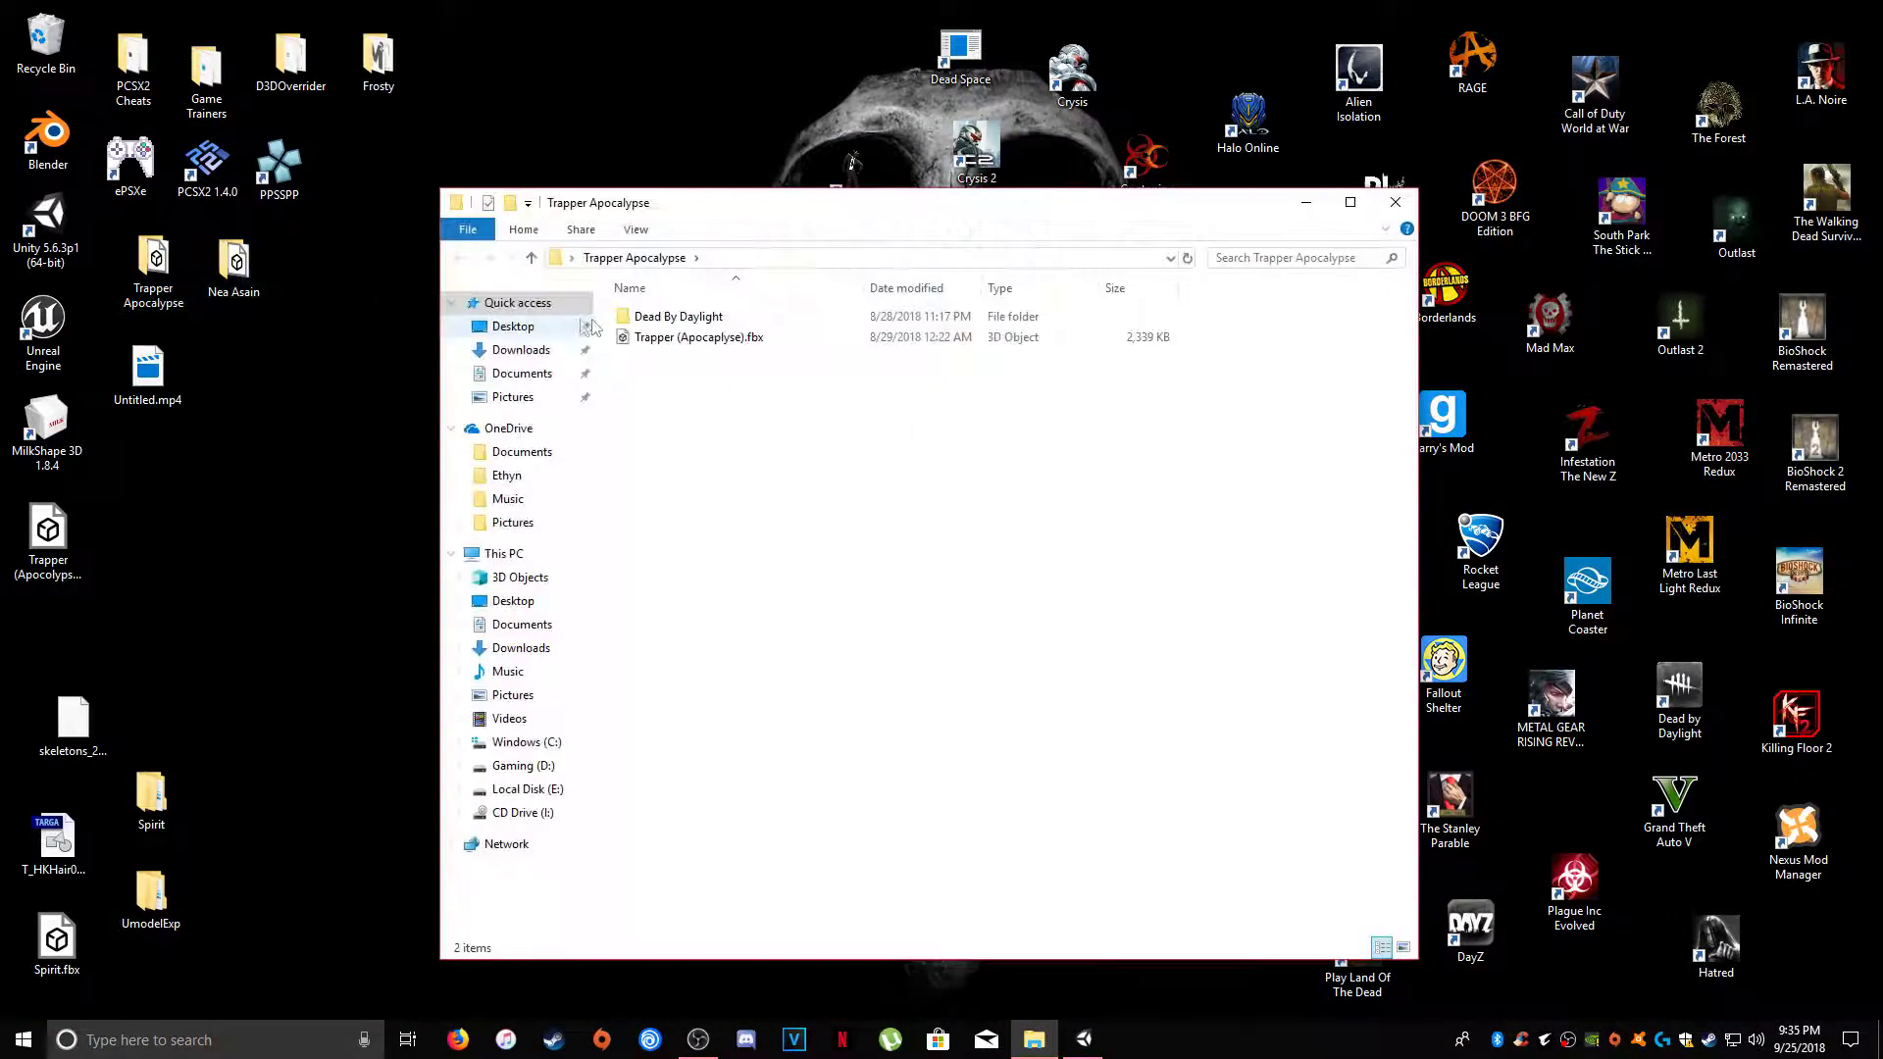
pyautogui.doubleClick(667, 316)
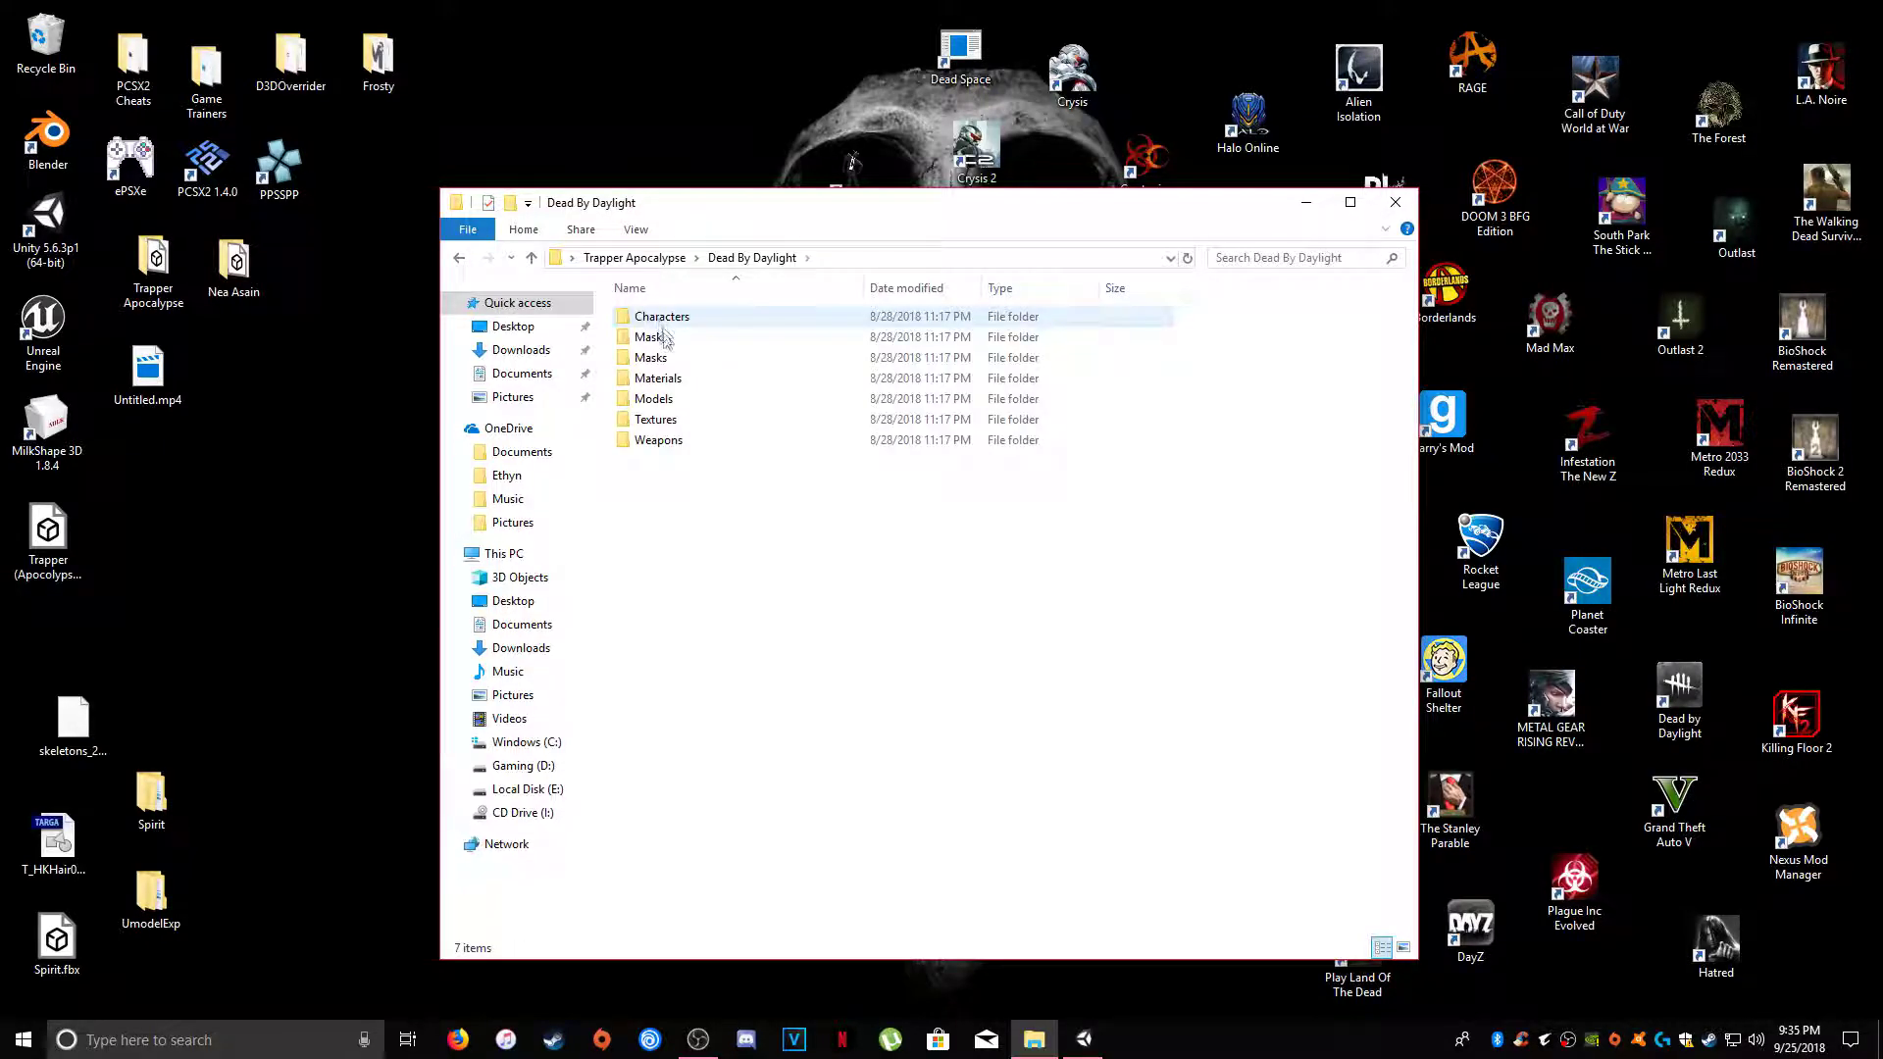
pyautogui.doubleClick(675, 420)
pyautogui.doubleClick(669, 332)
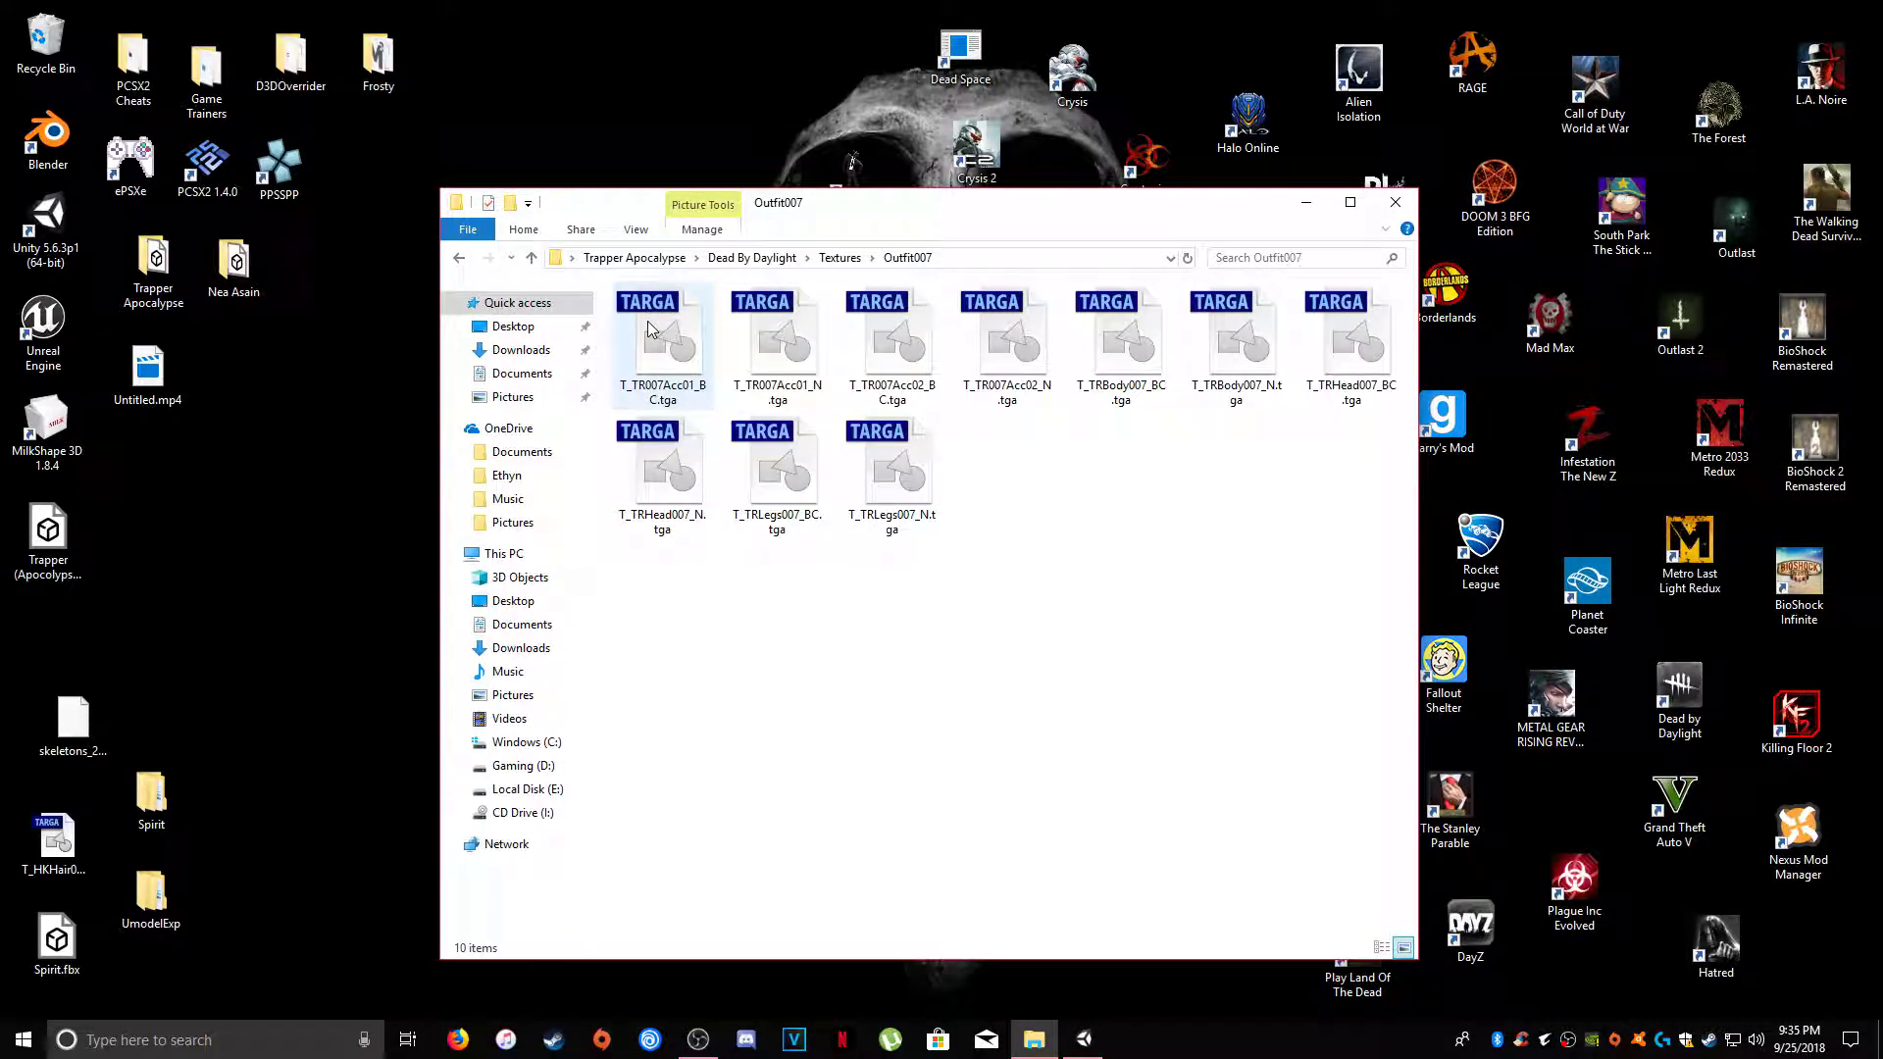
pyautogui.click(666, 363)
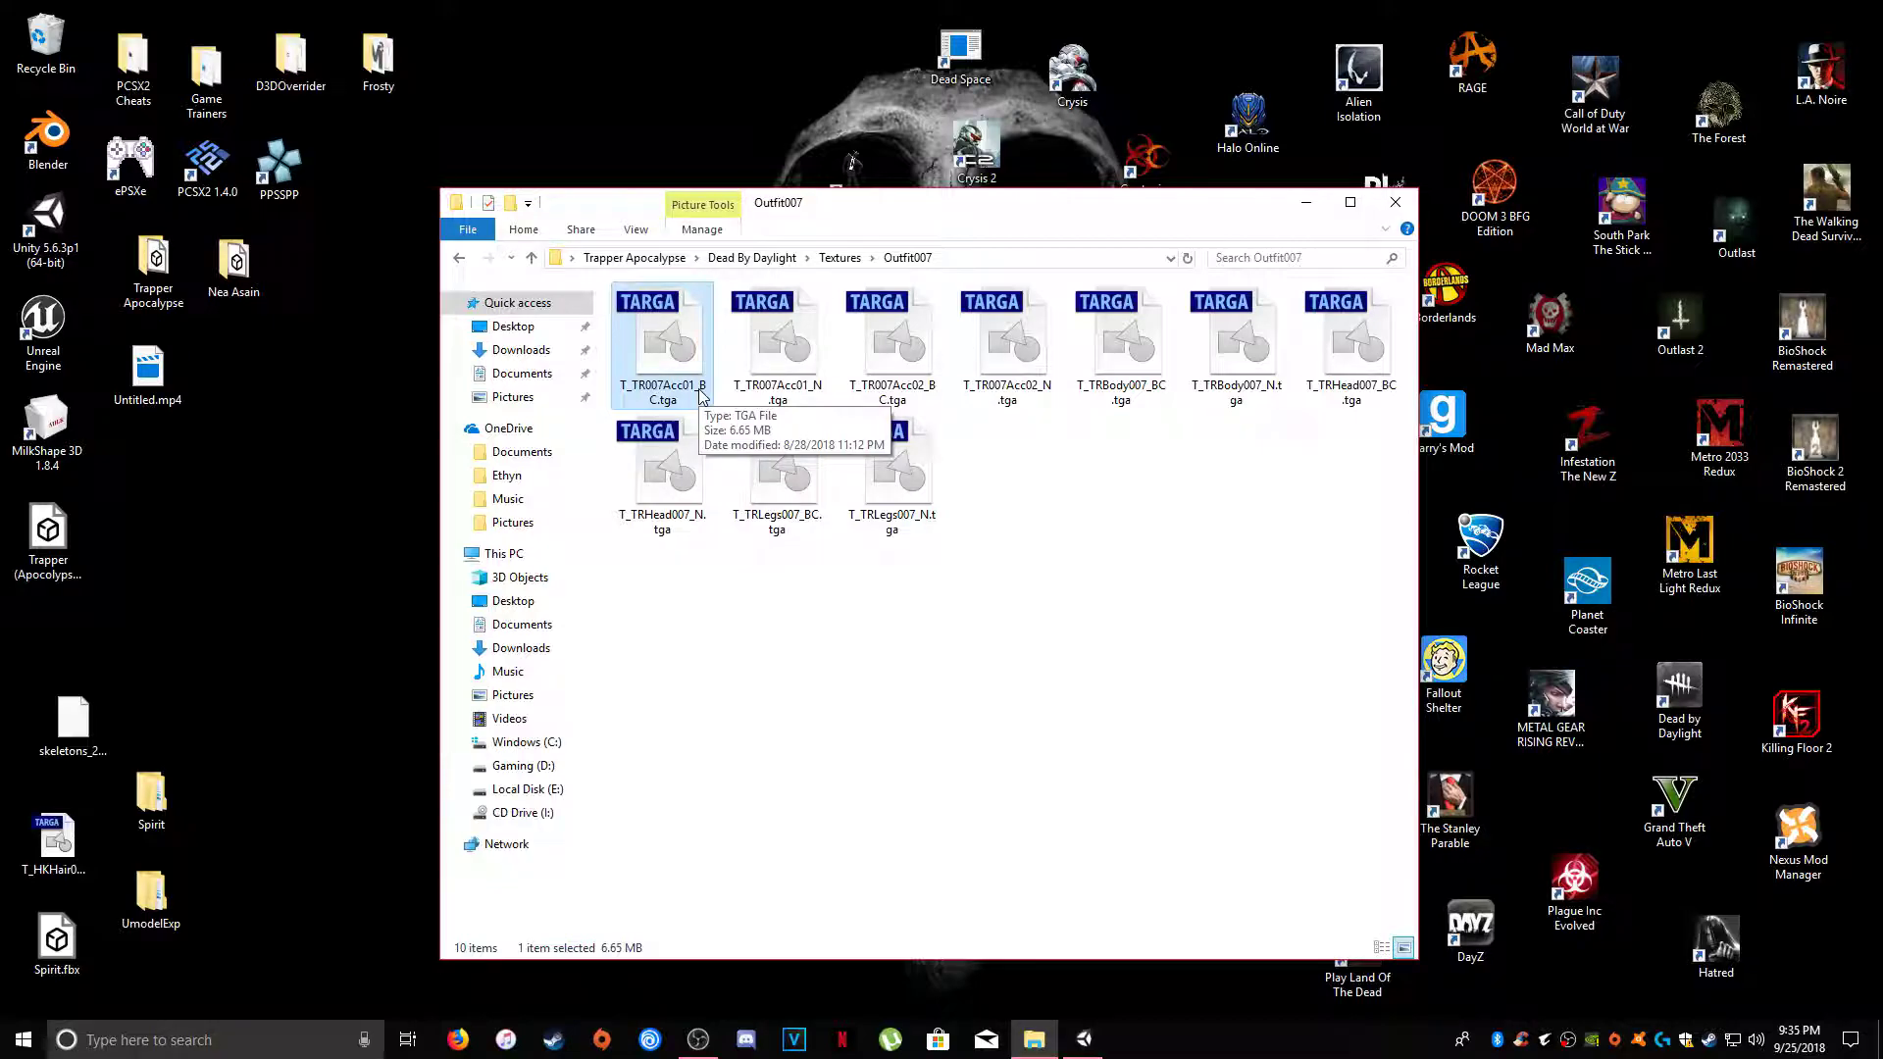
pyautogui.click(815, 390)
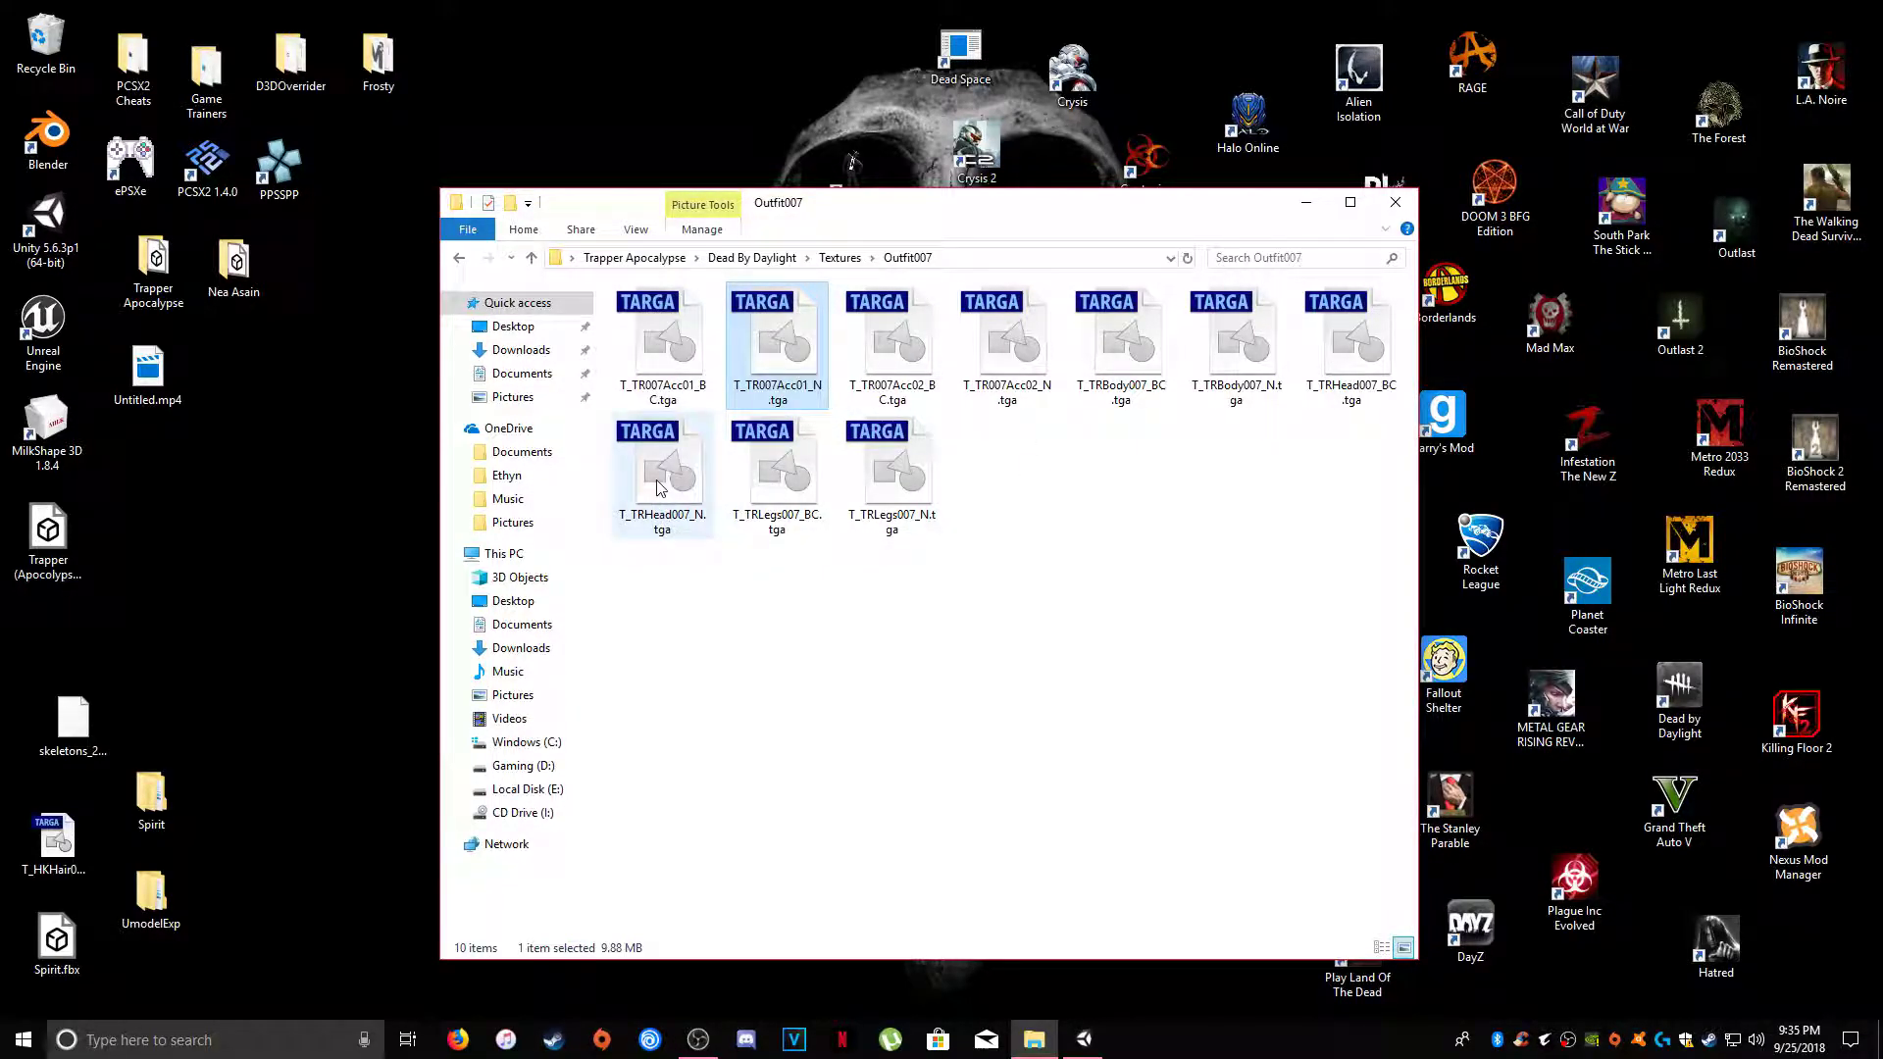
# - Select all ten Outfit007 TGA textures, T_TR007Acc01_BC through T_TRLegs007_N, and return to Unity
pyautogui.click(664, 365)
pyautogui.keyDown('ctrl'); pyautogui.click(780, 348); pyautogui.keyUp('ctrl')
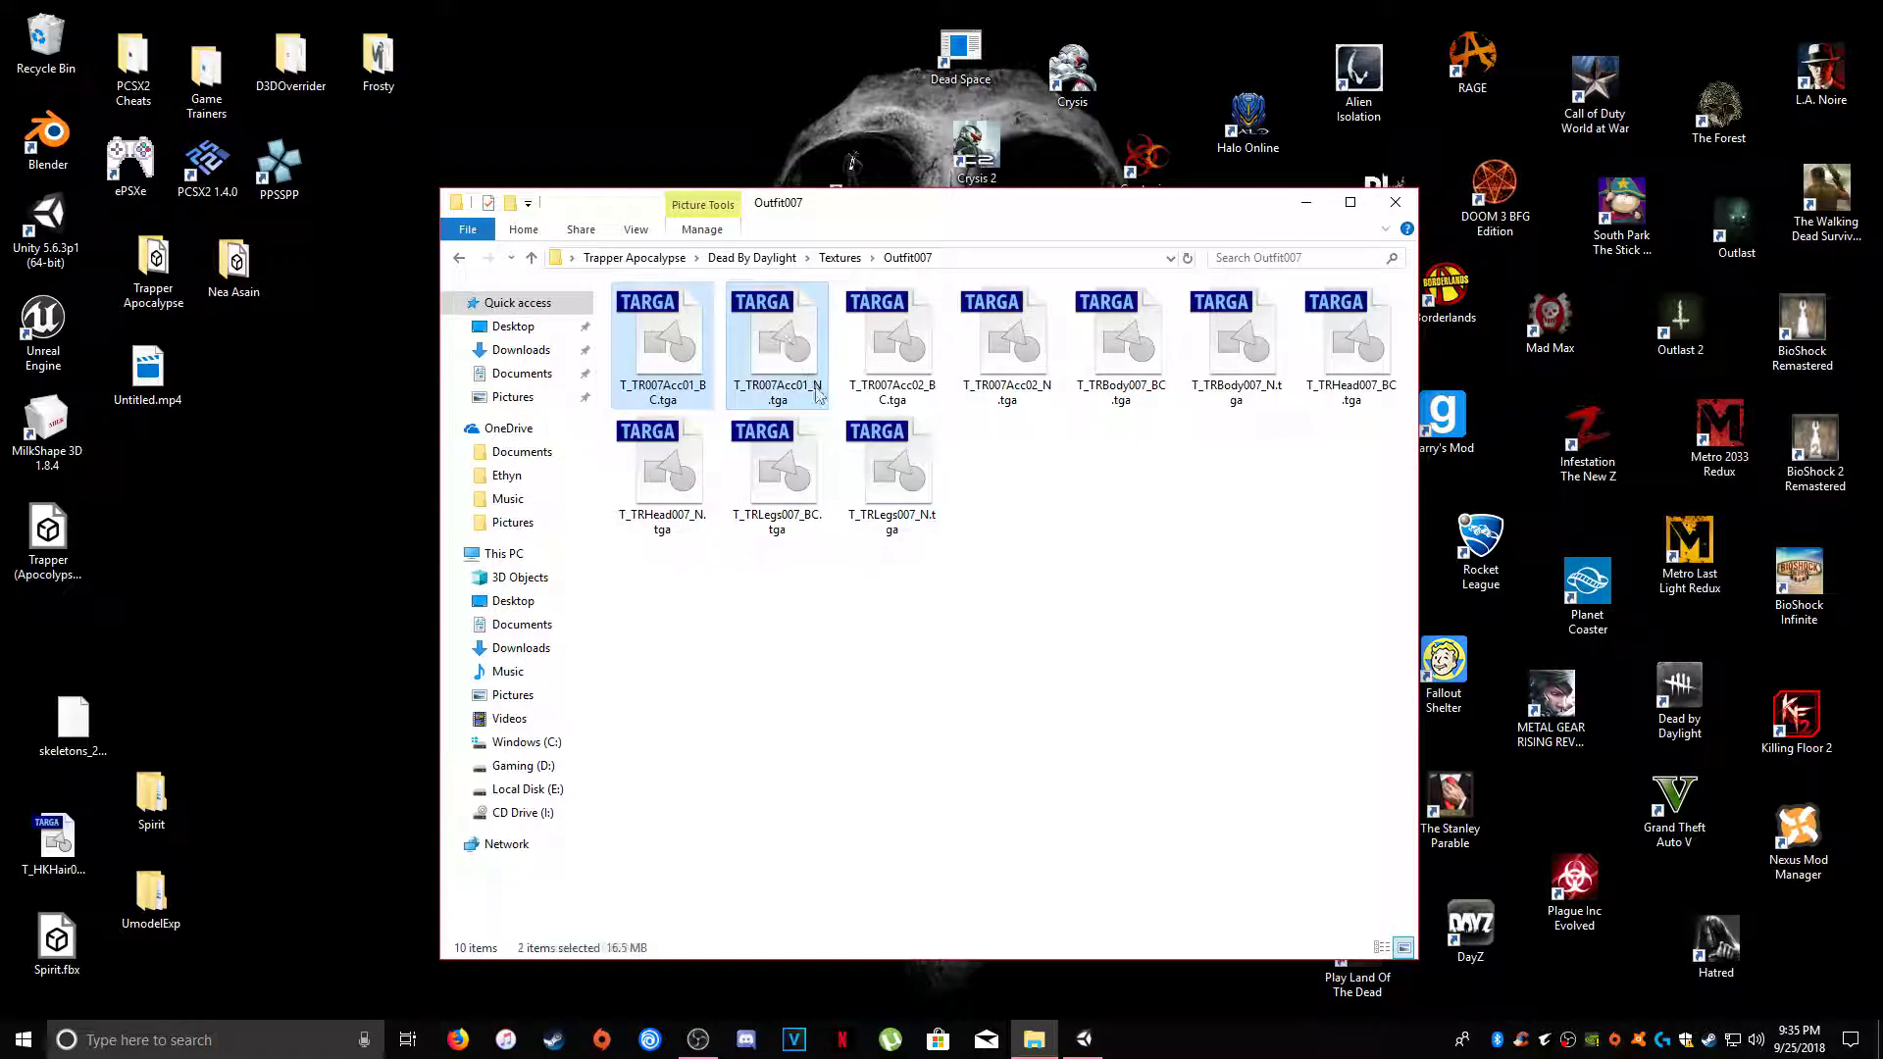
pyautogui.keyDown('ctrl'); pyautogui.click(892, 343); pyautogui.keyUp('ctrl')
pyautogui.keyDown('ctrl'); pyautogui.click(1007, 343); pyautogui.keyUp('ctrl')
pyautogui.keyDown('ctrl'); pyautogui.click(1121, 343); pyautogui.keyUp('ctrl')
pyautogui.keyDown('ctrl'); pyautogui.click(1236, 343); pyautogui.keyUp('ctrl')
pyautogui.keyDown('ctrl'); pyautogui.click(1356, 348); pyautogui.keyUp('ctrl')
pyautogui.keyDown('ctrl'); pyautogui.click(663, 465); pyautogui.keyUp('ctrl')
pyautogui.keyDown('ctrl'); pyautogui.click(779, 466); pyautogui.keyUp('ctrl')
pyautogui.keyDown('ctrl'); pyautogui.click(912, 490); pyautogui.keyUp('ctrl')
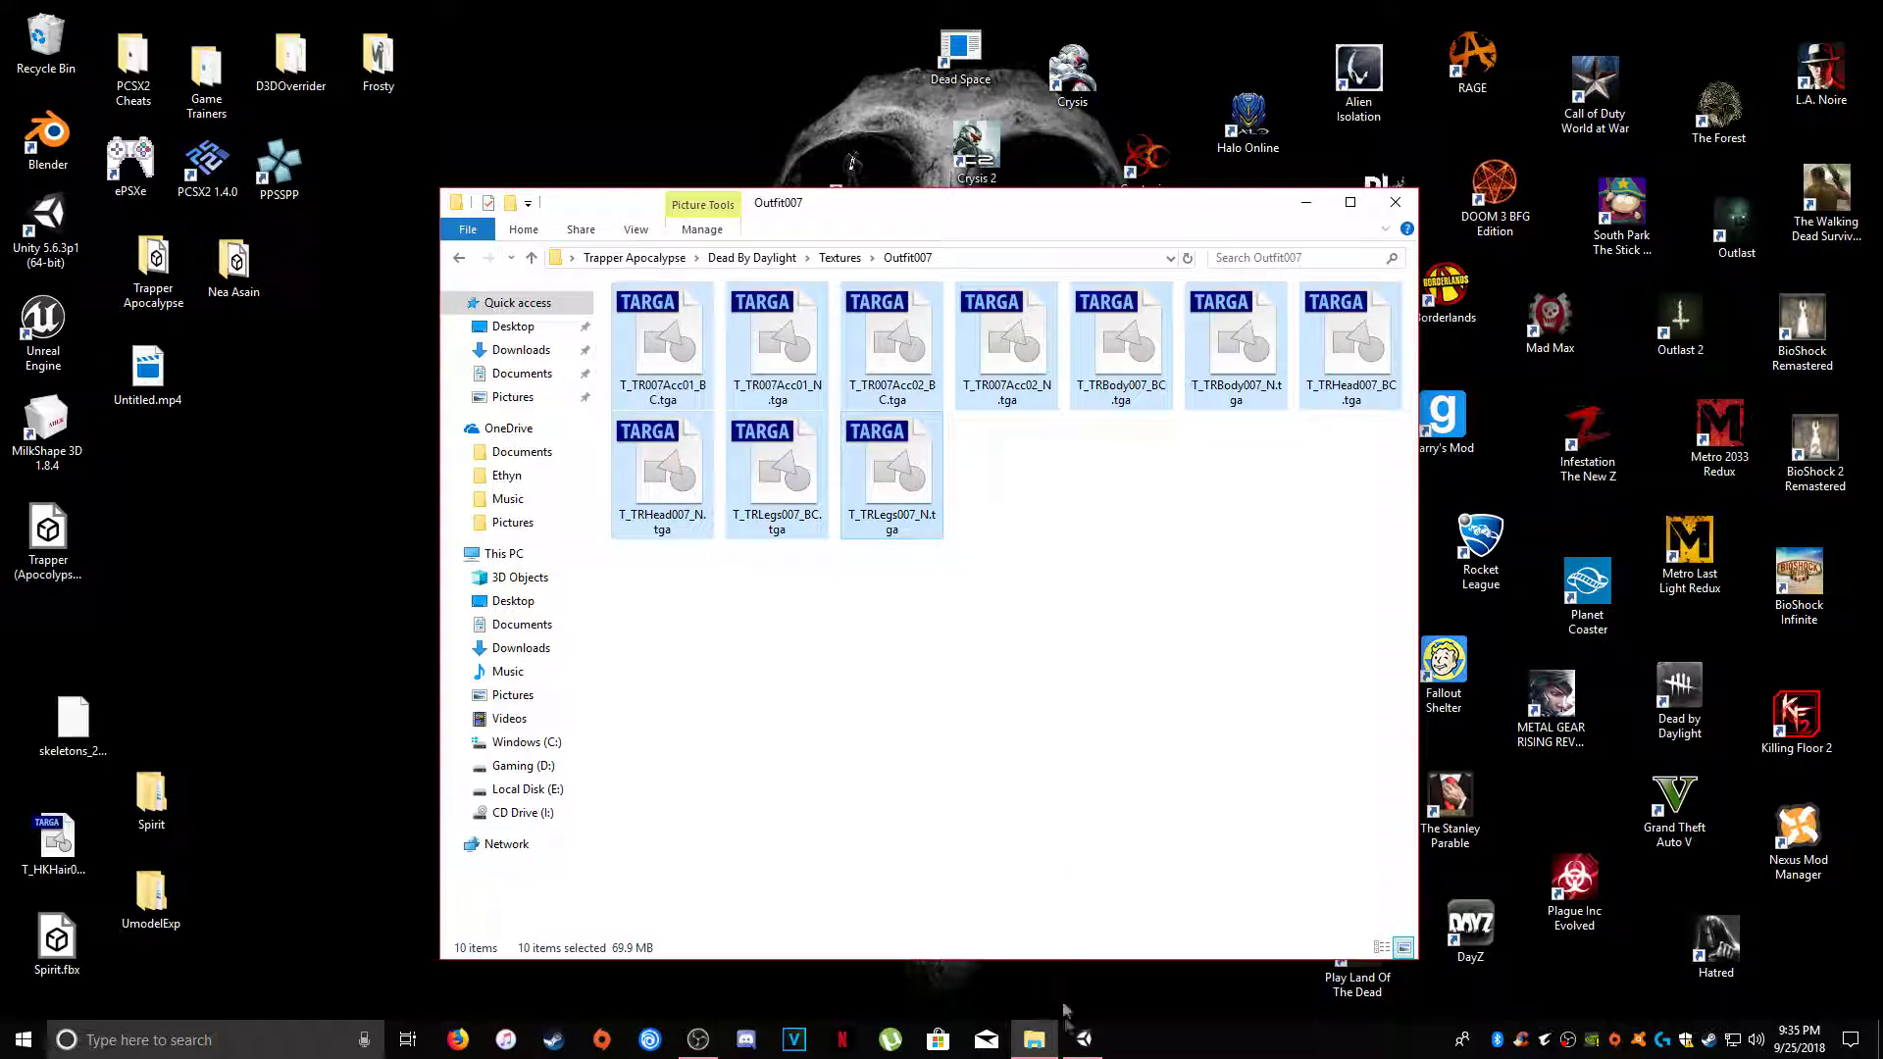
pyautogui.click(1083, 1038)
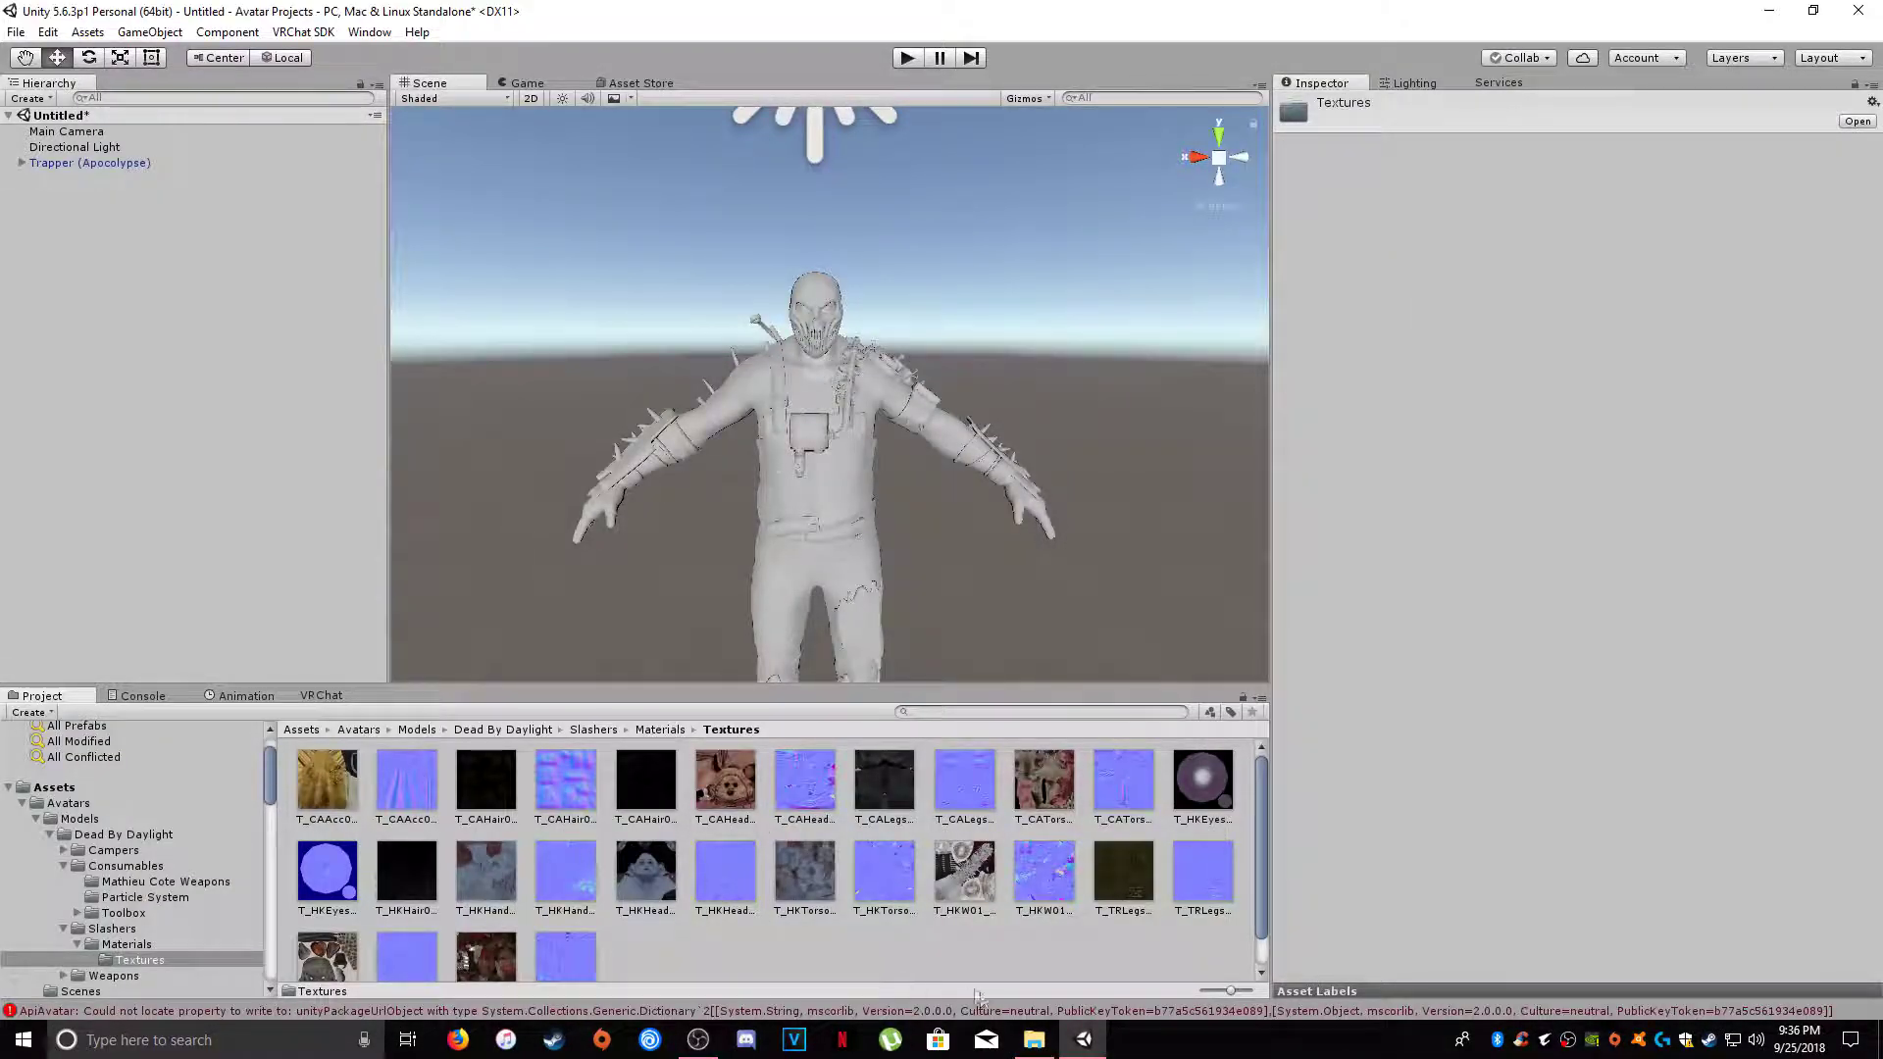
# - Copy the ten selected Outfit007 TGA textures into Unity's Textures folder
pyautogui.click(1034, 1039)
pyautogui.moveTo(874, 402); pyautogui.dragTo(371, 853)
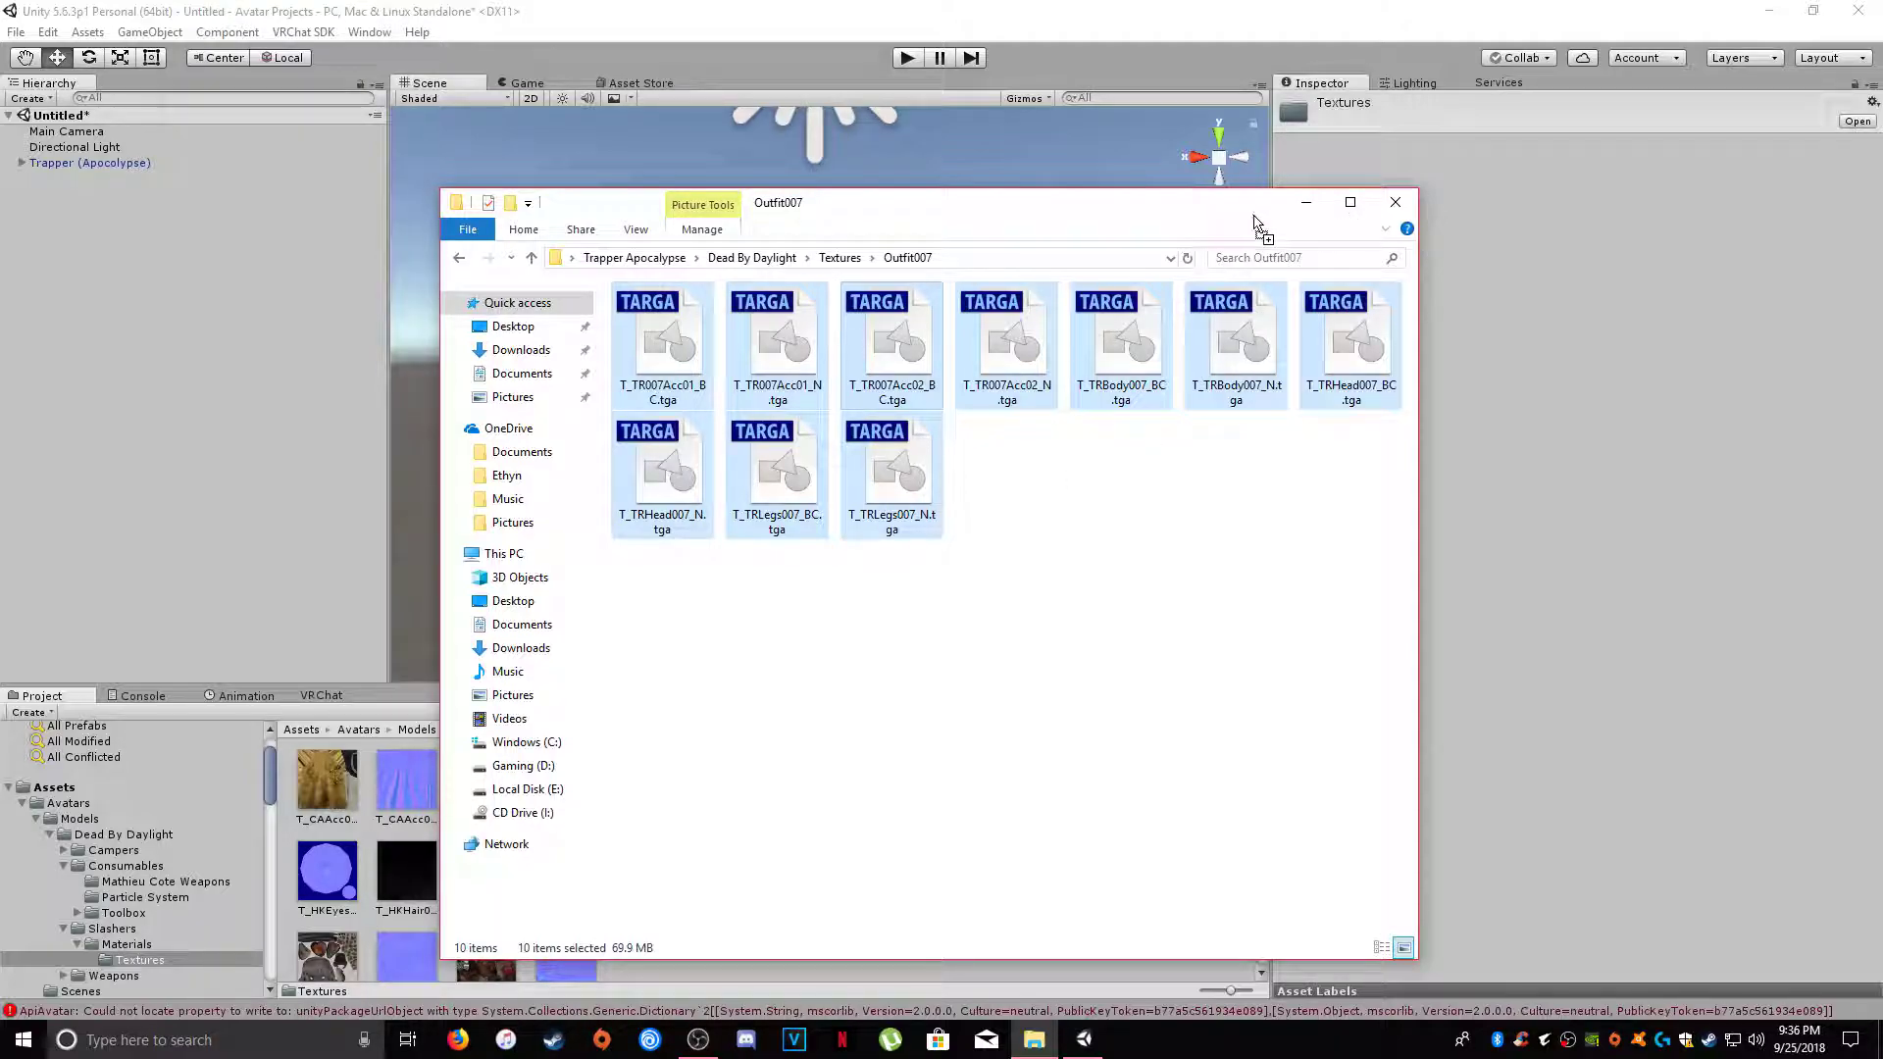
pyautogui.moveTo(358, 853); pyautogui.dragTo(890, 602)
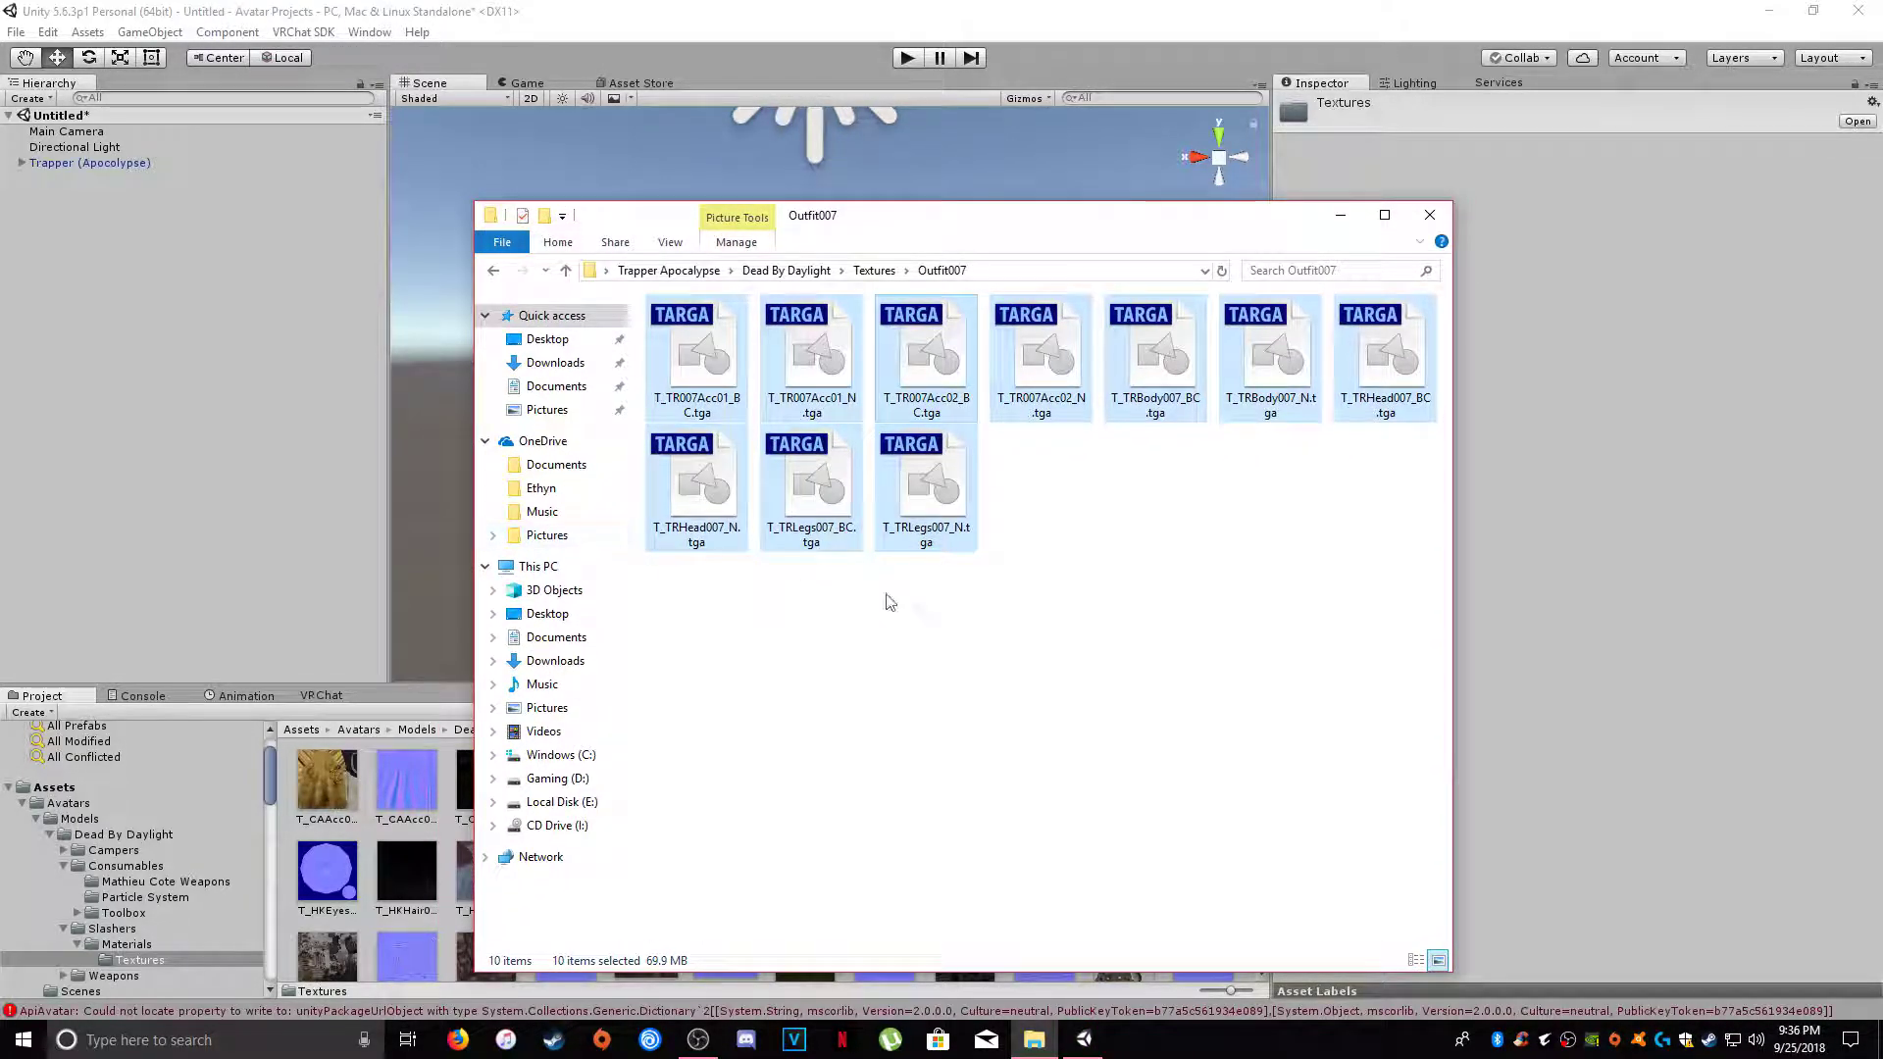
# - From Masks > Textures > Outfit07, copy T_TRMask07_BC.tga and T_TRMask07_N.tga into Unity's Textures folder
pyautogui.click(492, 274)
pyautogui.click(492, 274)
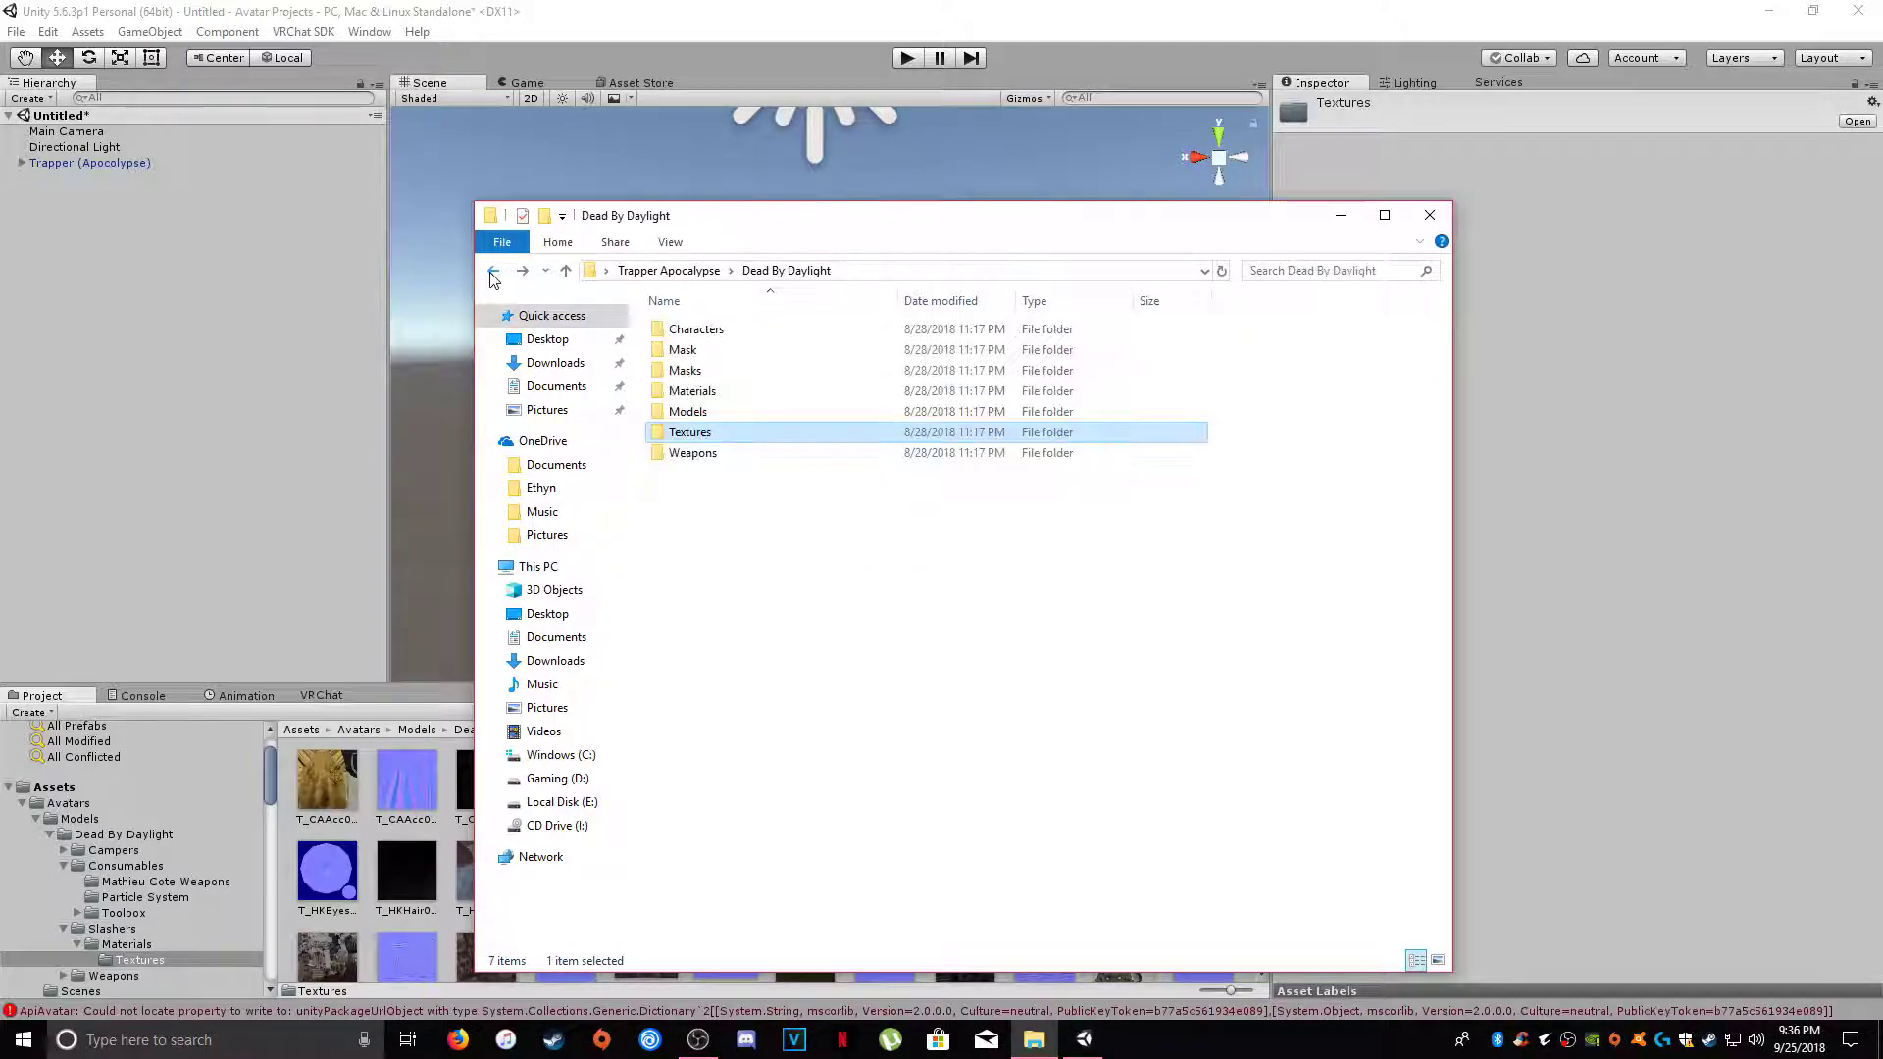
pyautogui.doubleClick(685, 369)
pyautogui.doubleClick(709, 334)
pyautogui.doubleClick(689, 332)
pyautogui.click(697, 370)
pyautogui.keyDown('ctrl'); pyautogui.click(796, 349); pyautogui.keyUp('ctrl')
pyautogui.moveTo(796, 349); pyautogui.dragTo(432, 917)
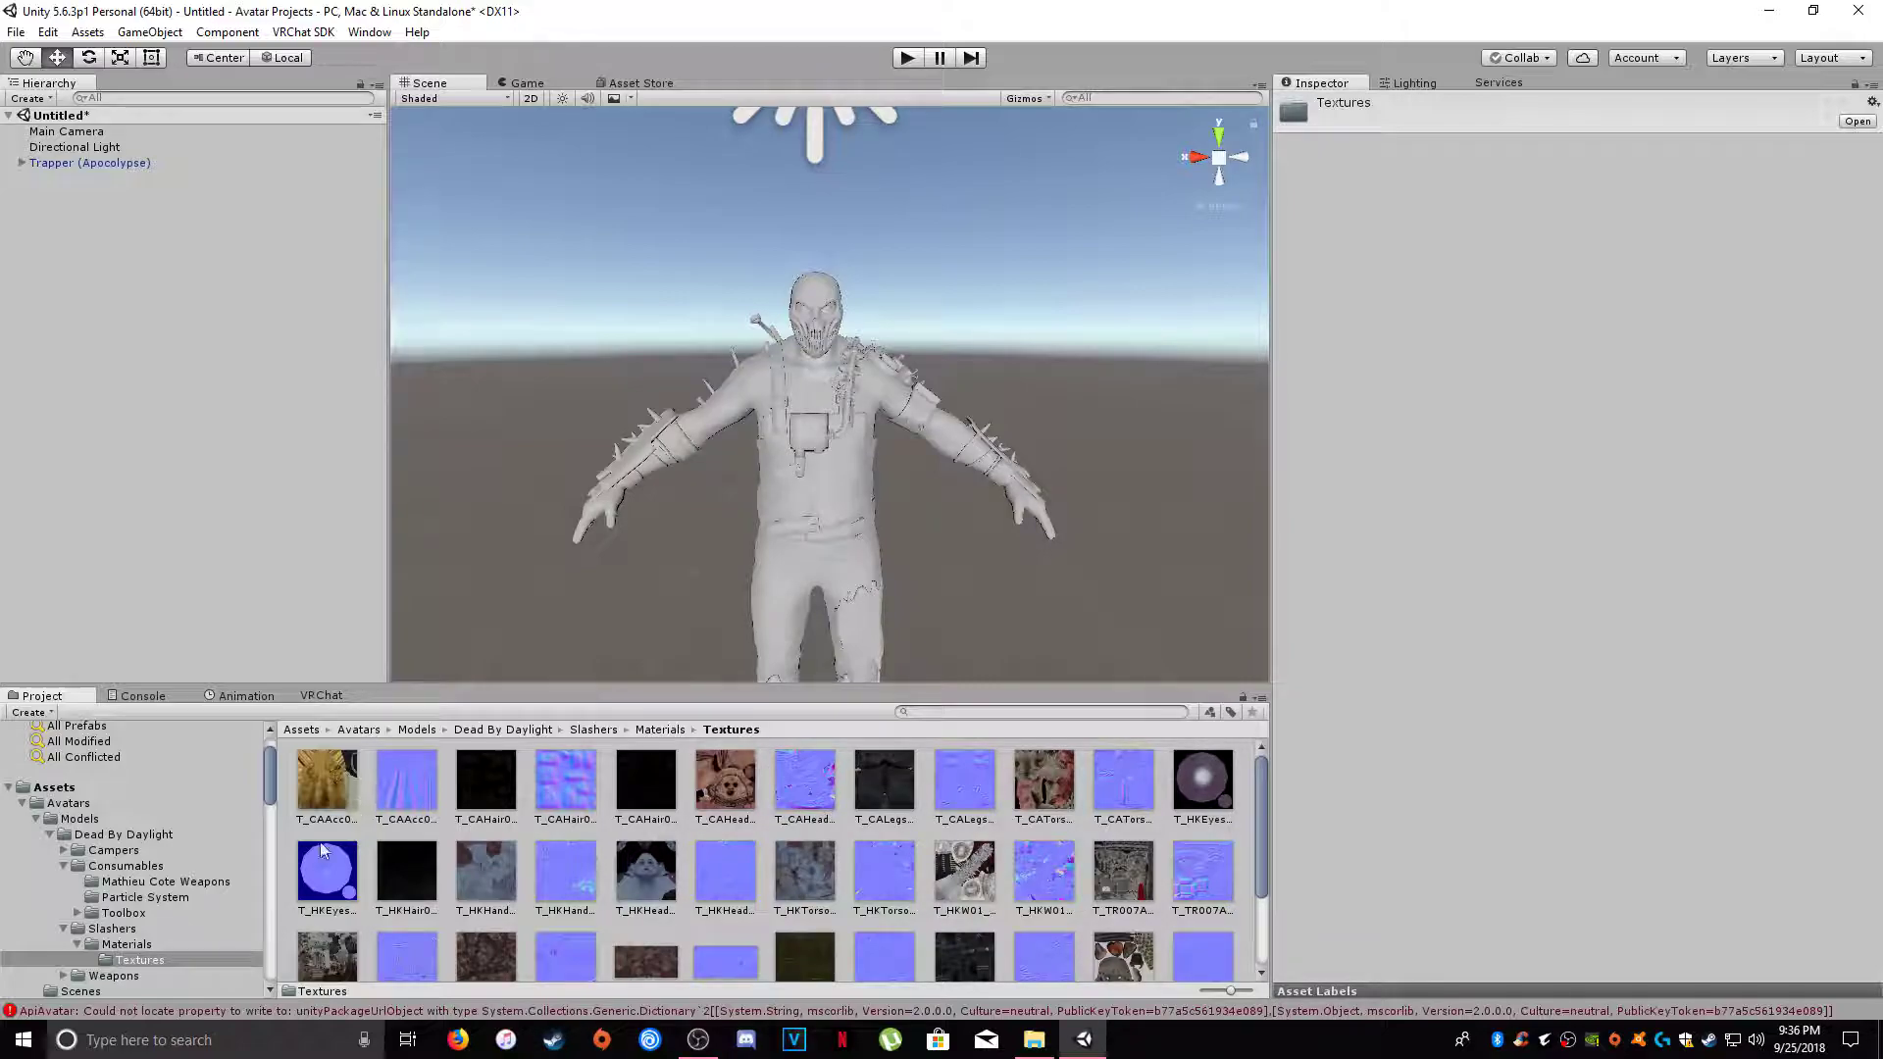
# - Select the MI_TR007Acc01 material in Materials and open the texture picker for its Albedo map
pyautogui.click(116, 945)
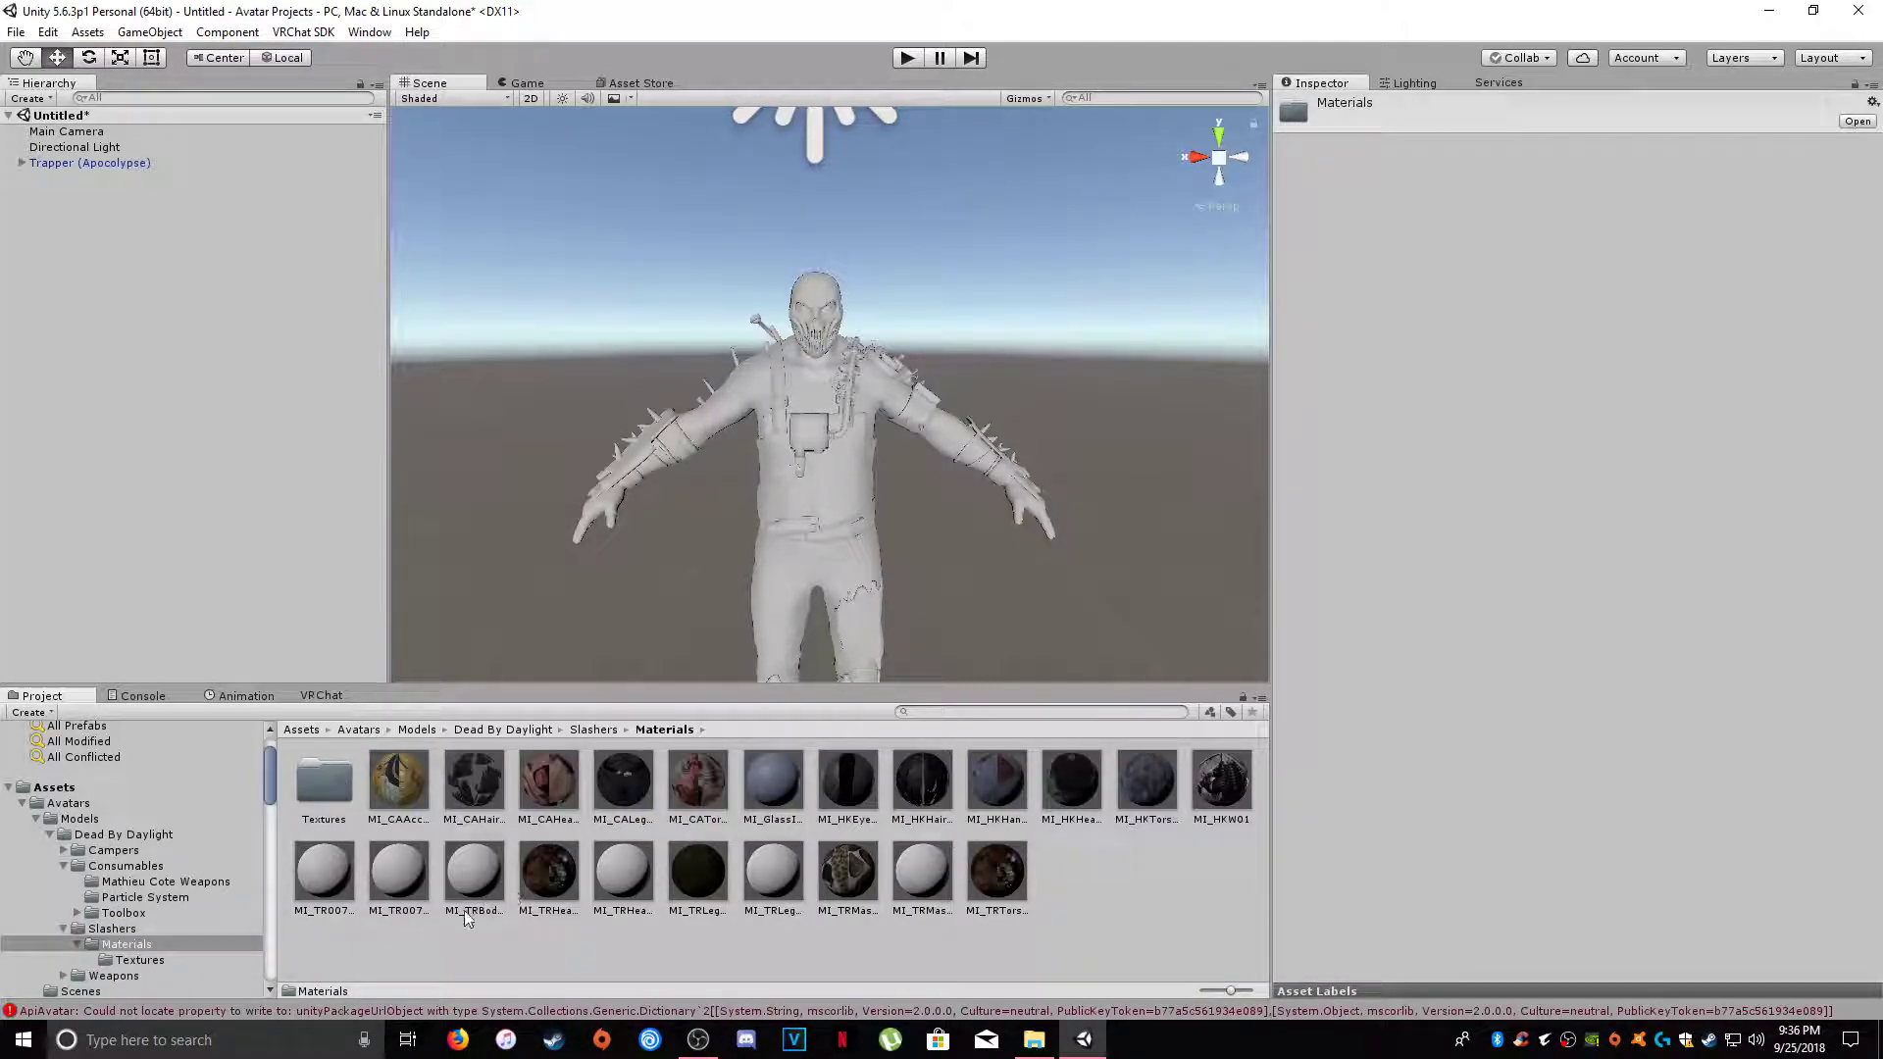
pyautogui.click(321, 880)
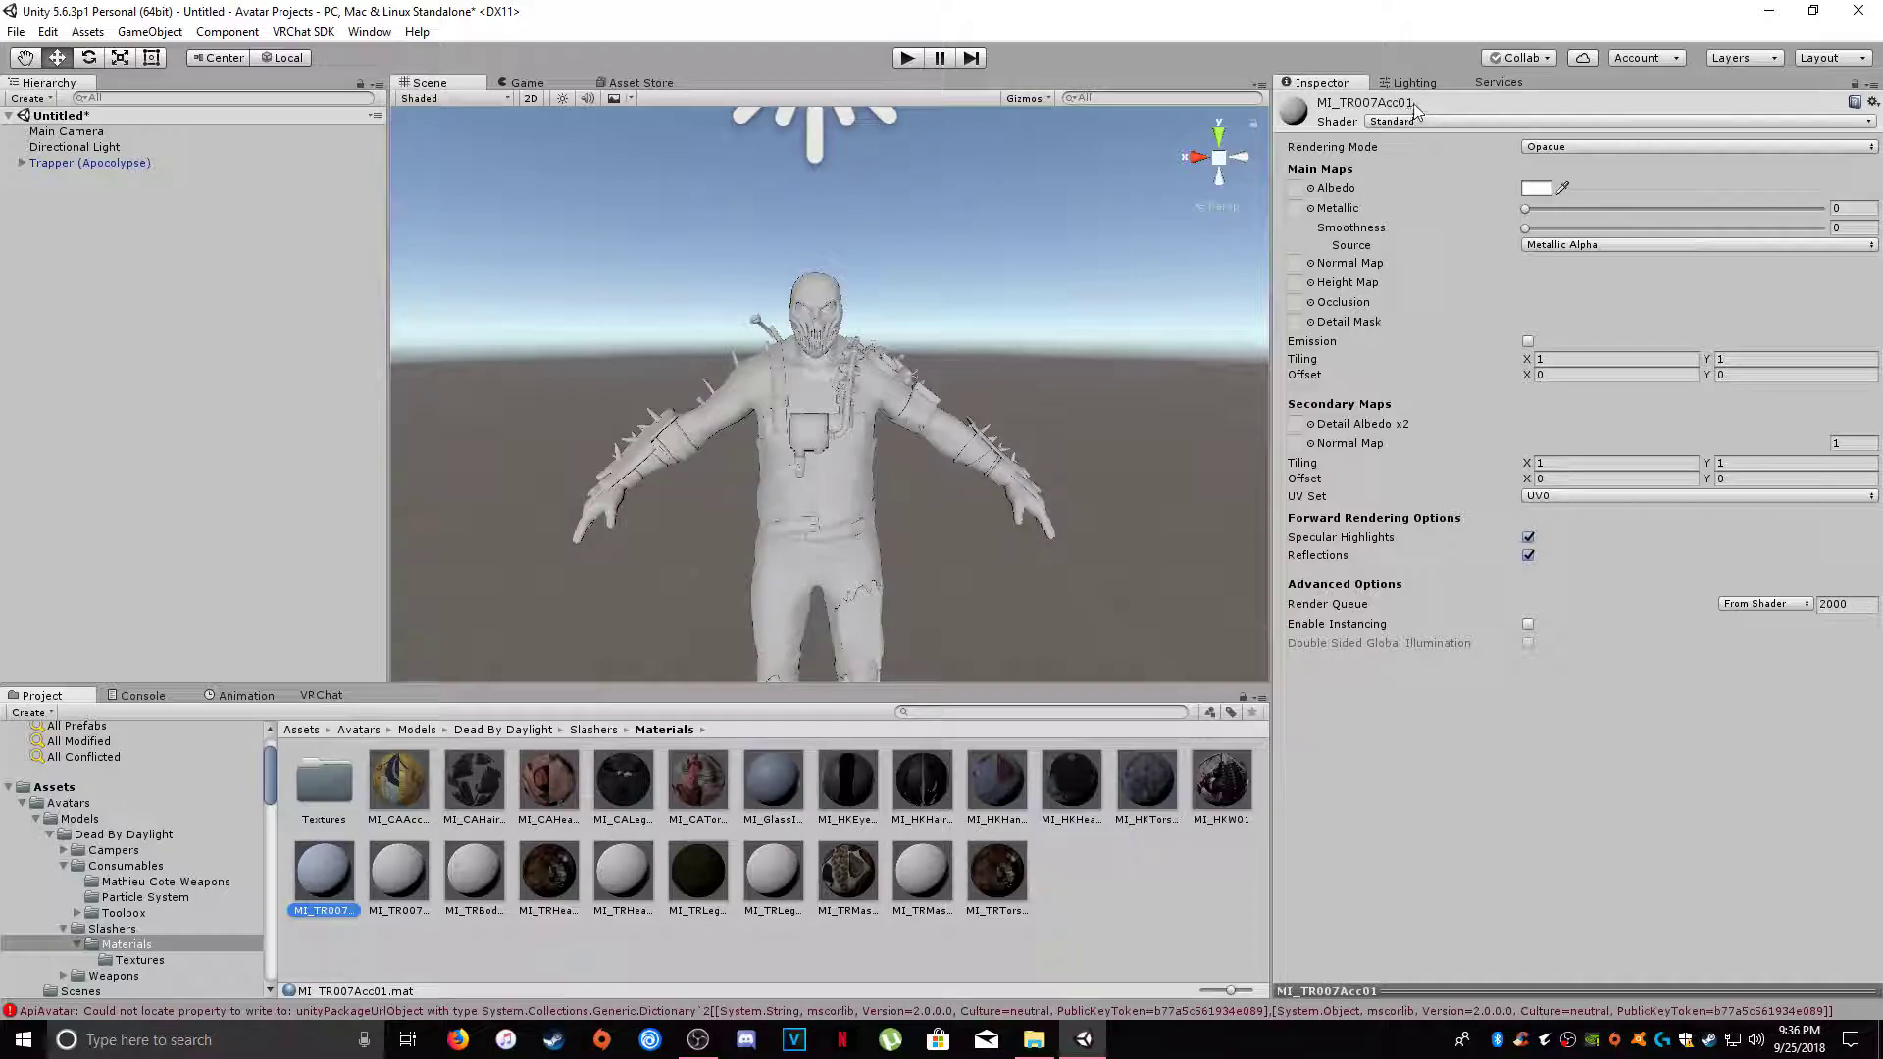
pyautogui.click(1310, 189)
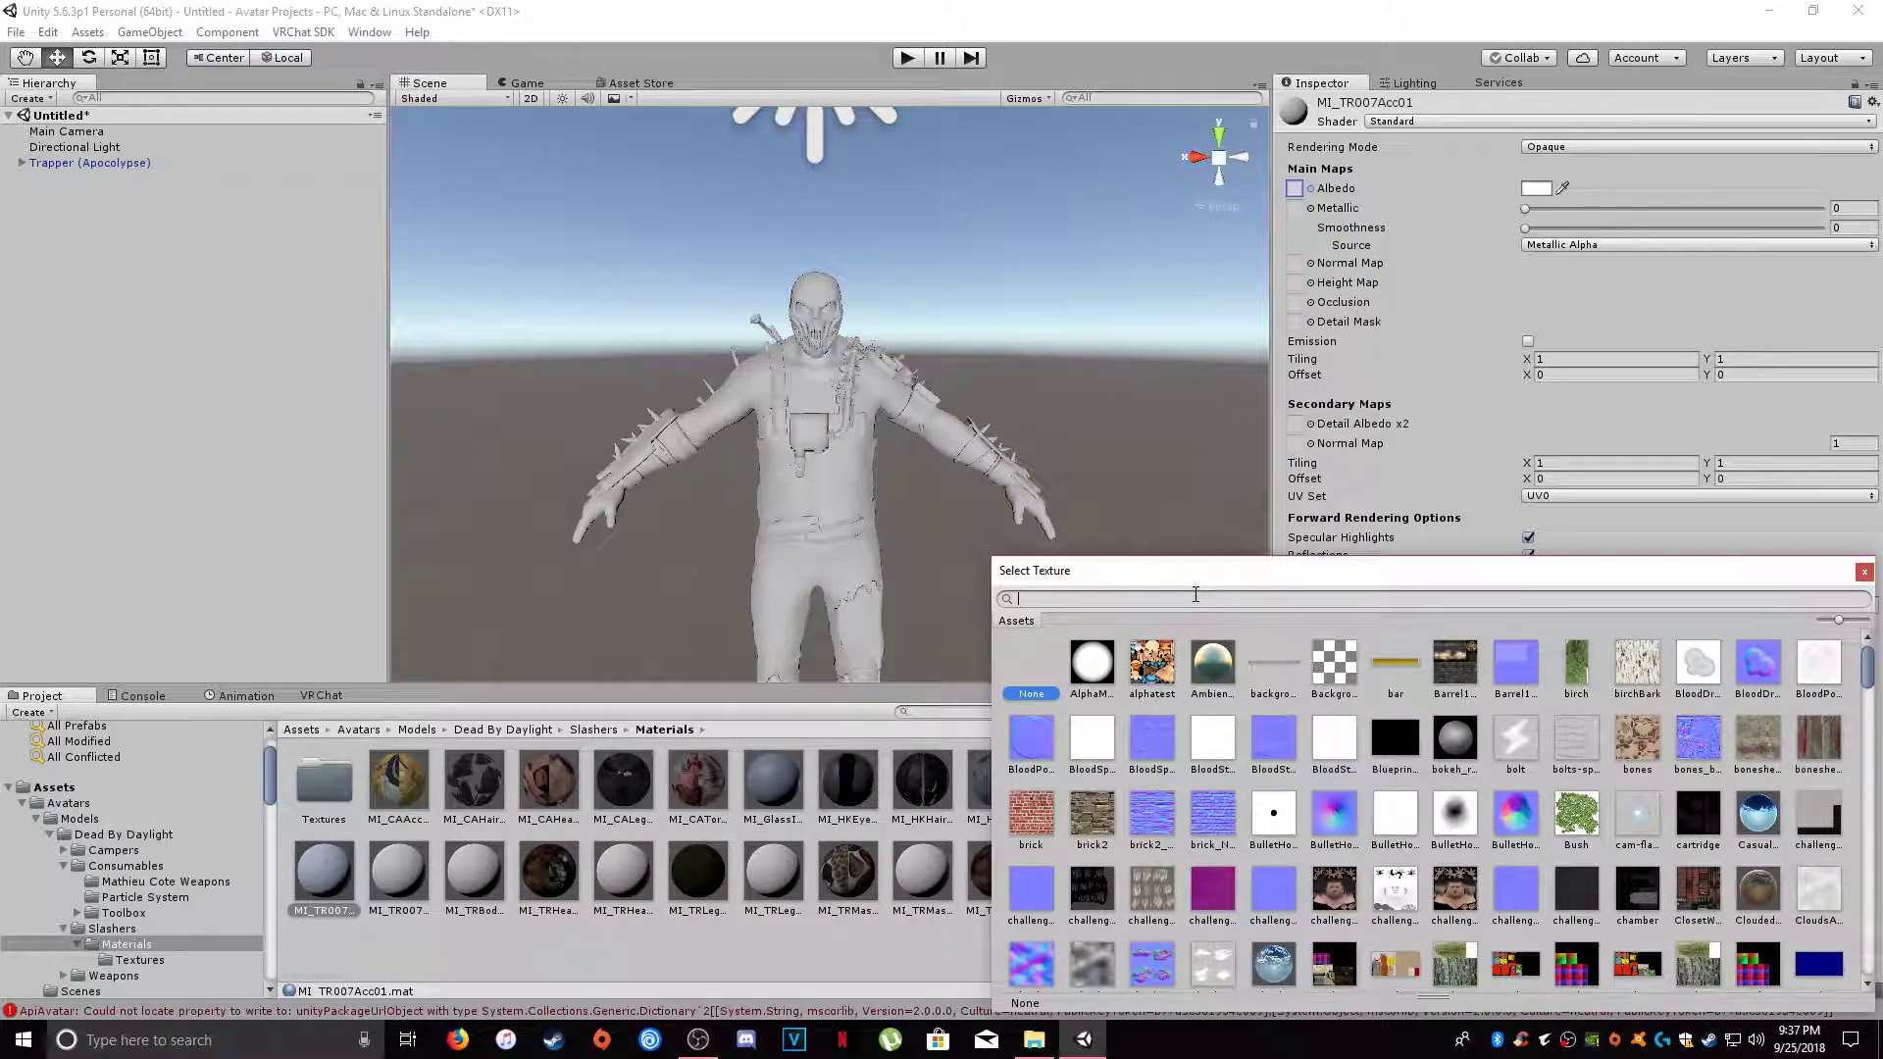
# - Give MI_TR007Acc01 T_TR007Acc01_BC as Albedo and the blue normal texture as a fixed Normal Map
pyautogui.write('tr')
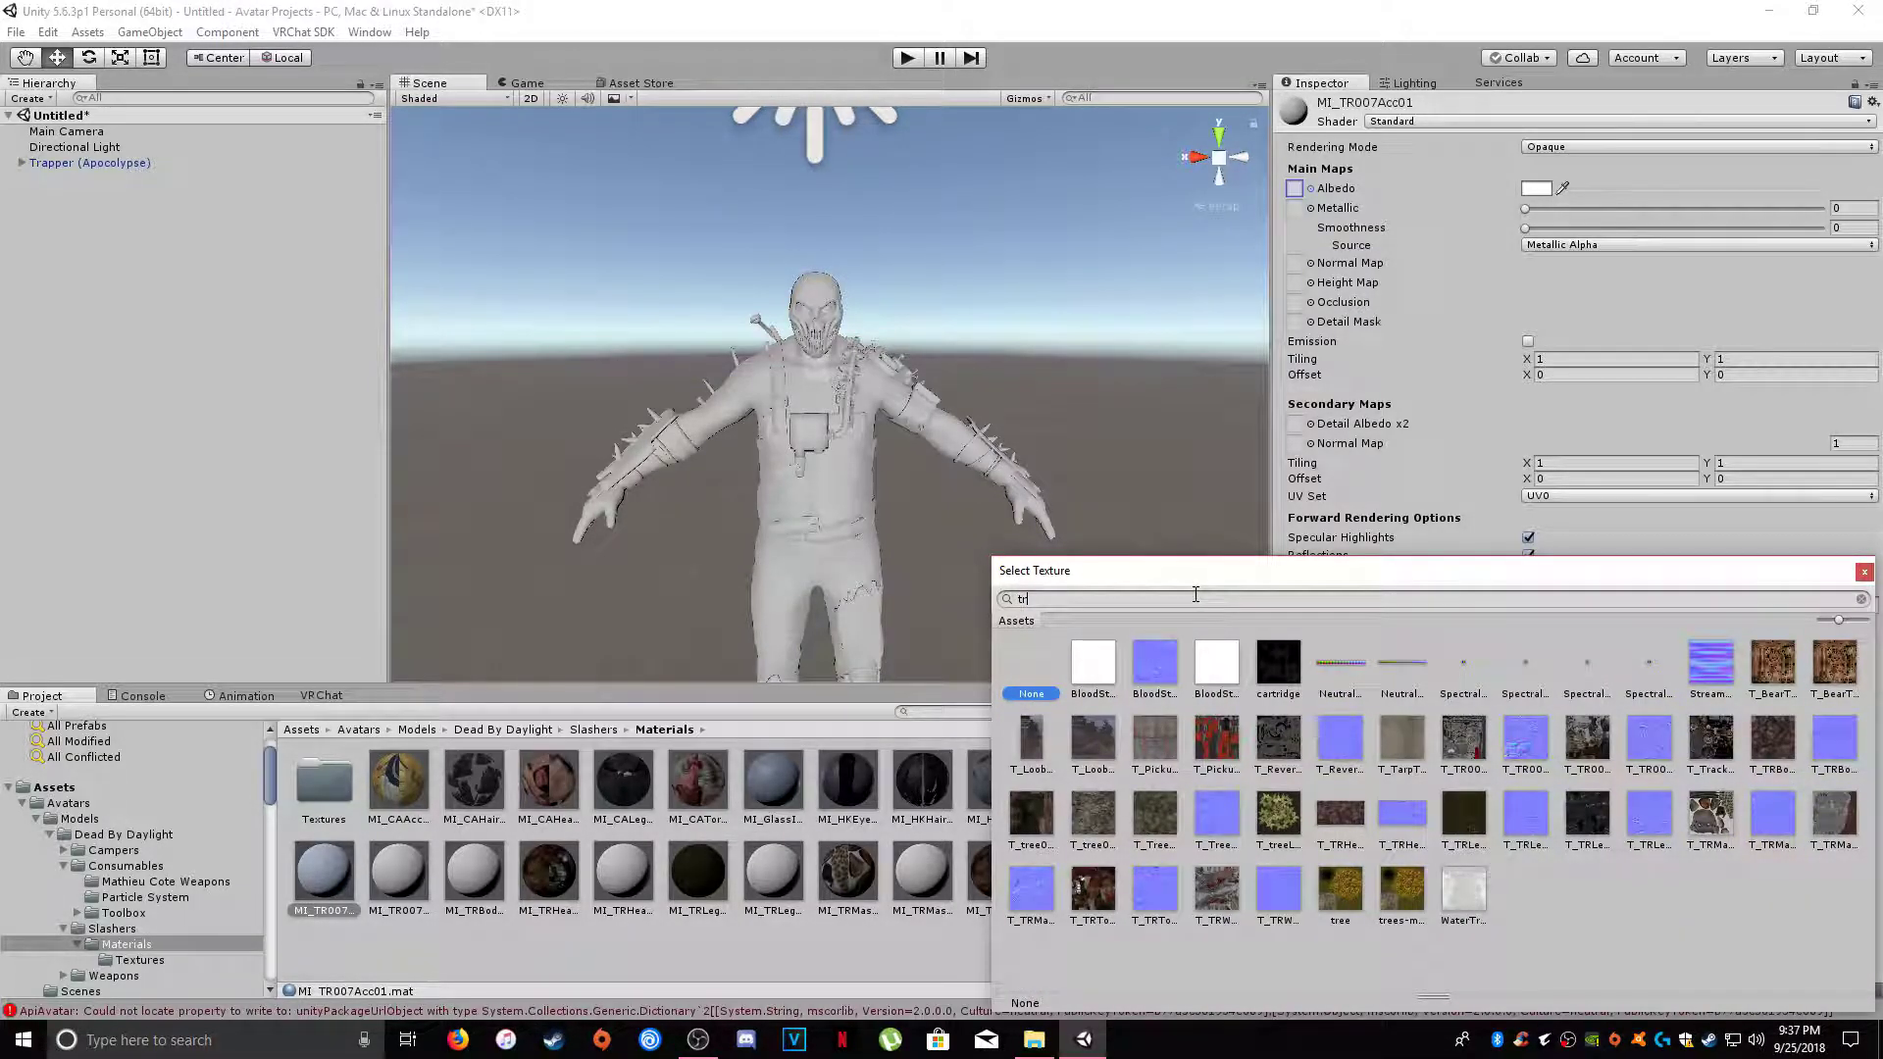
pyautogui.write('007acc')
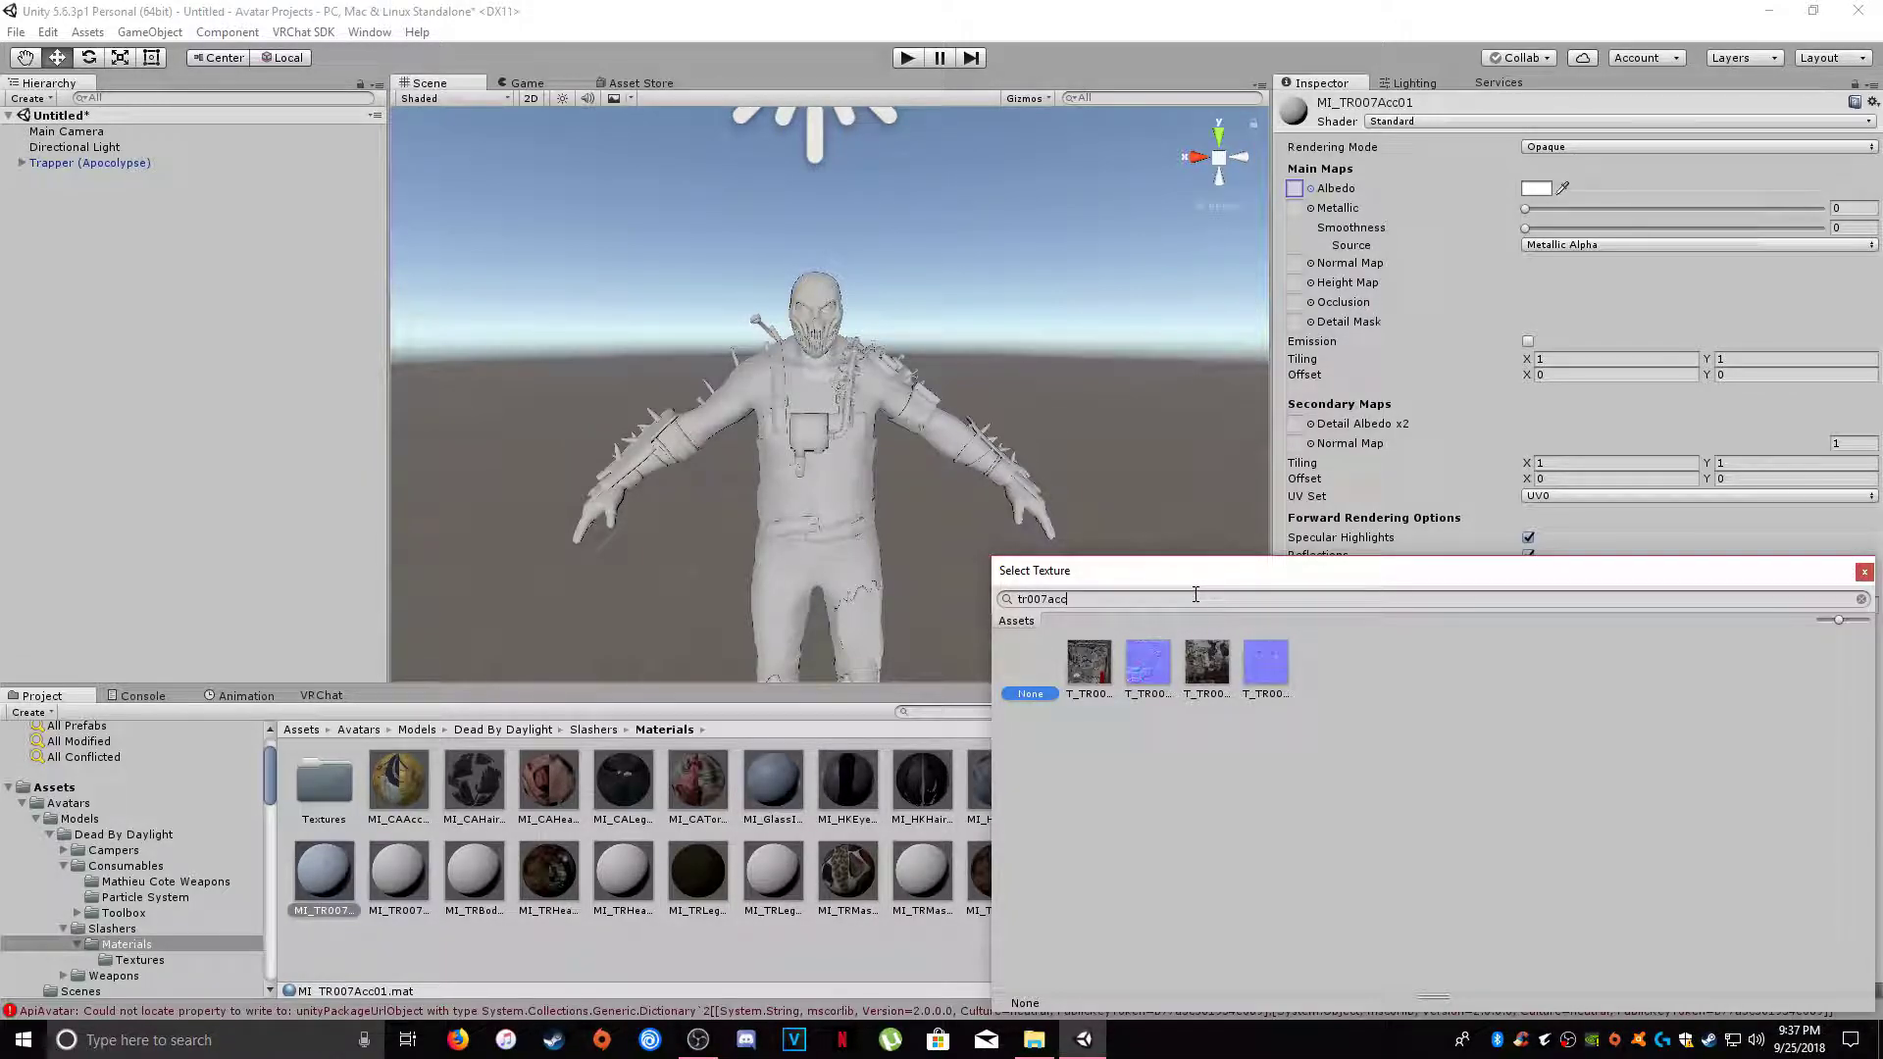
pyautogui.click(1088, 672)
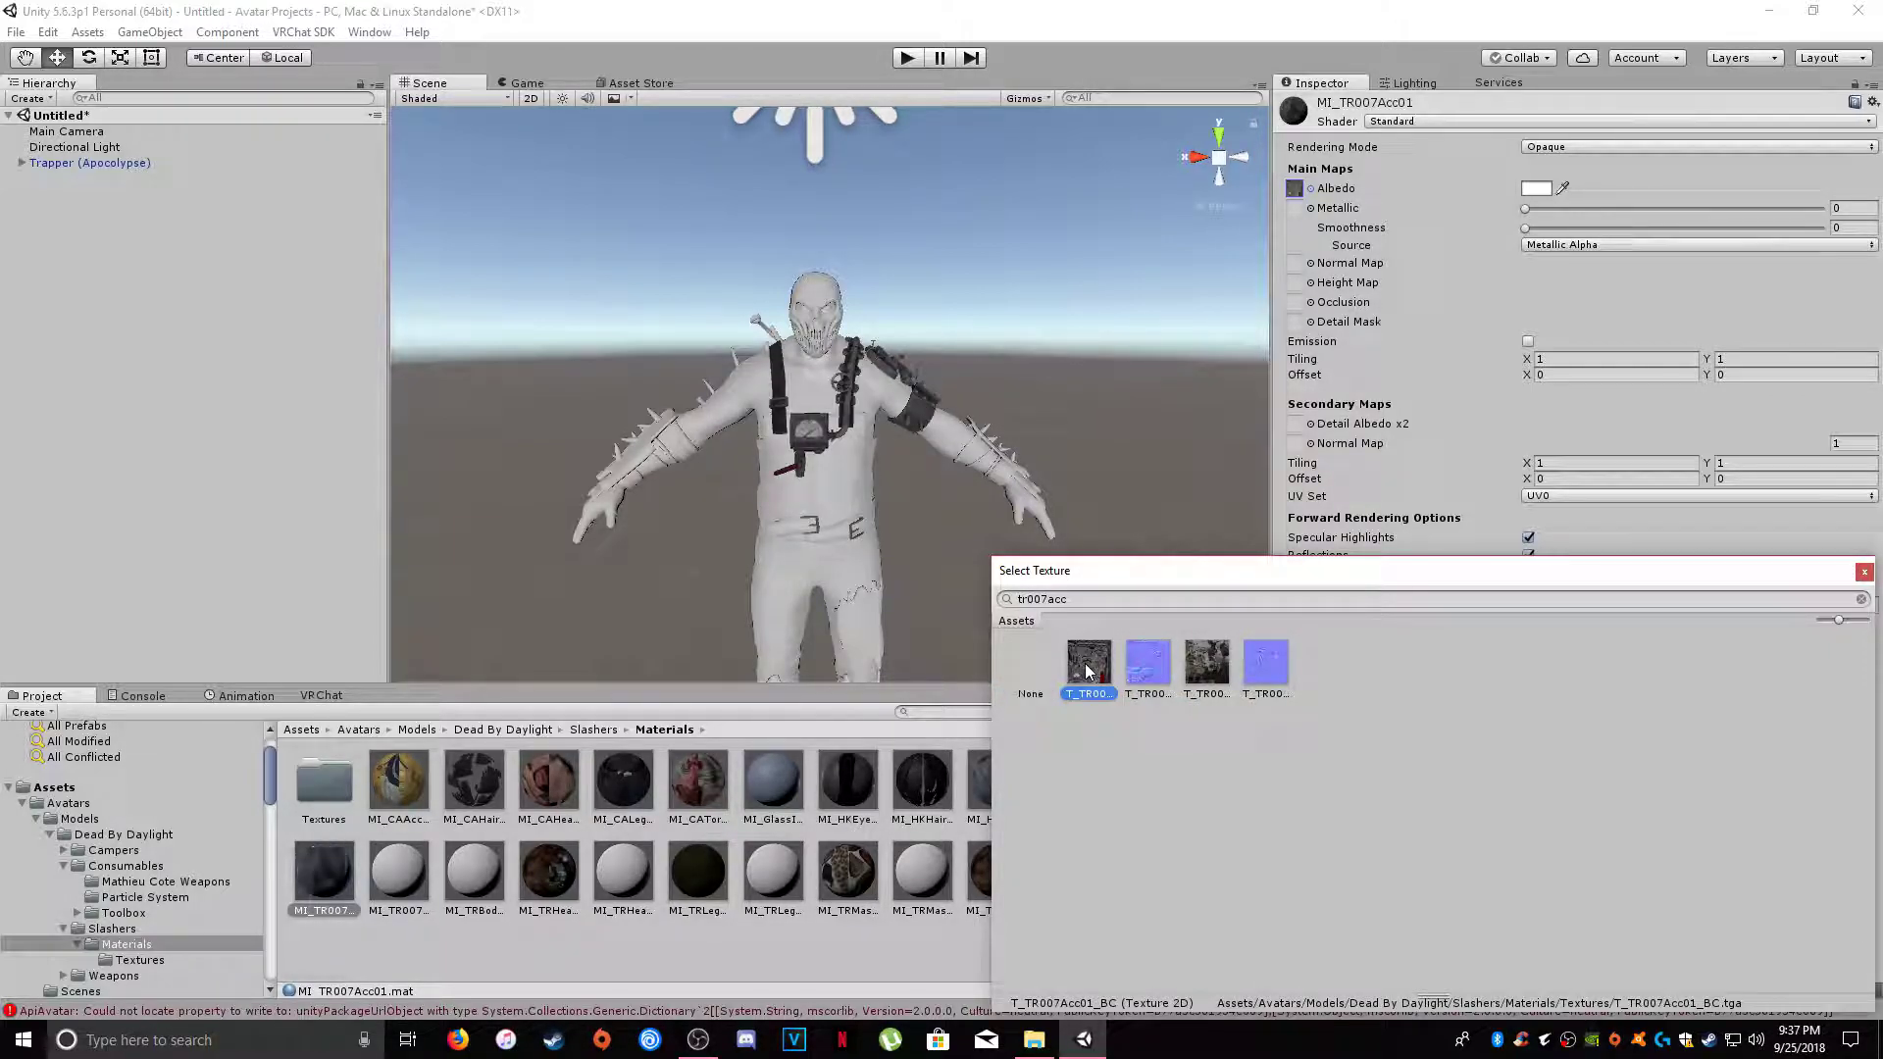
pyautogui.click(1863, 573)
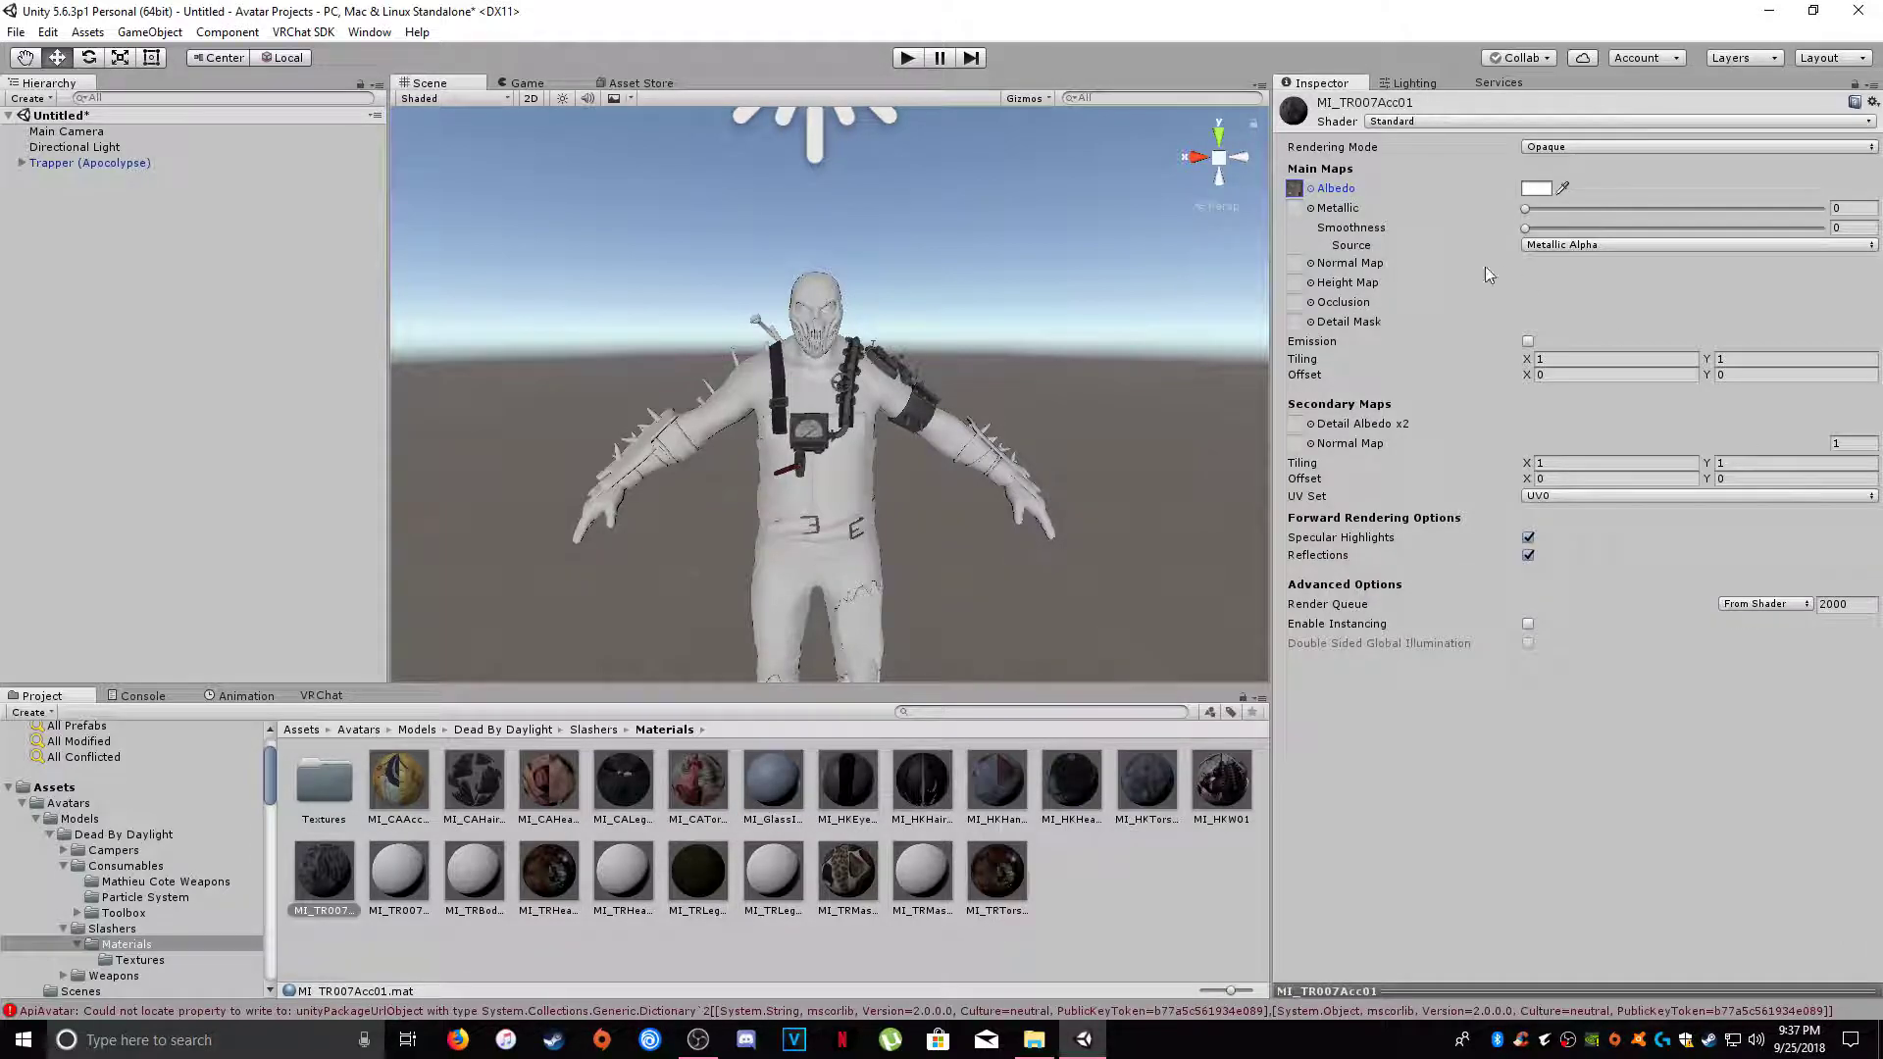
pyautogui.click(1310, 263)
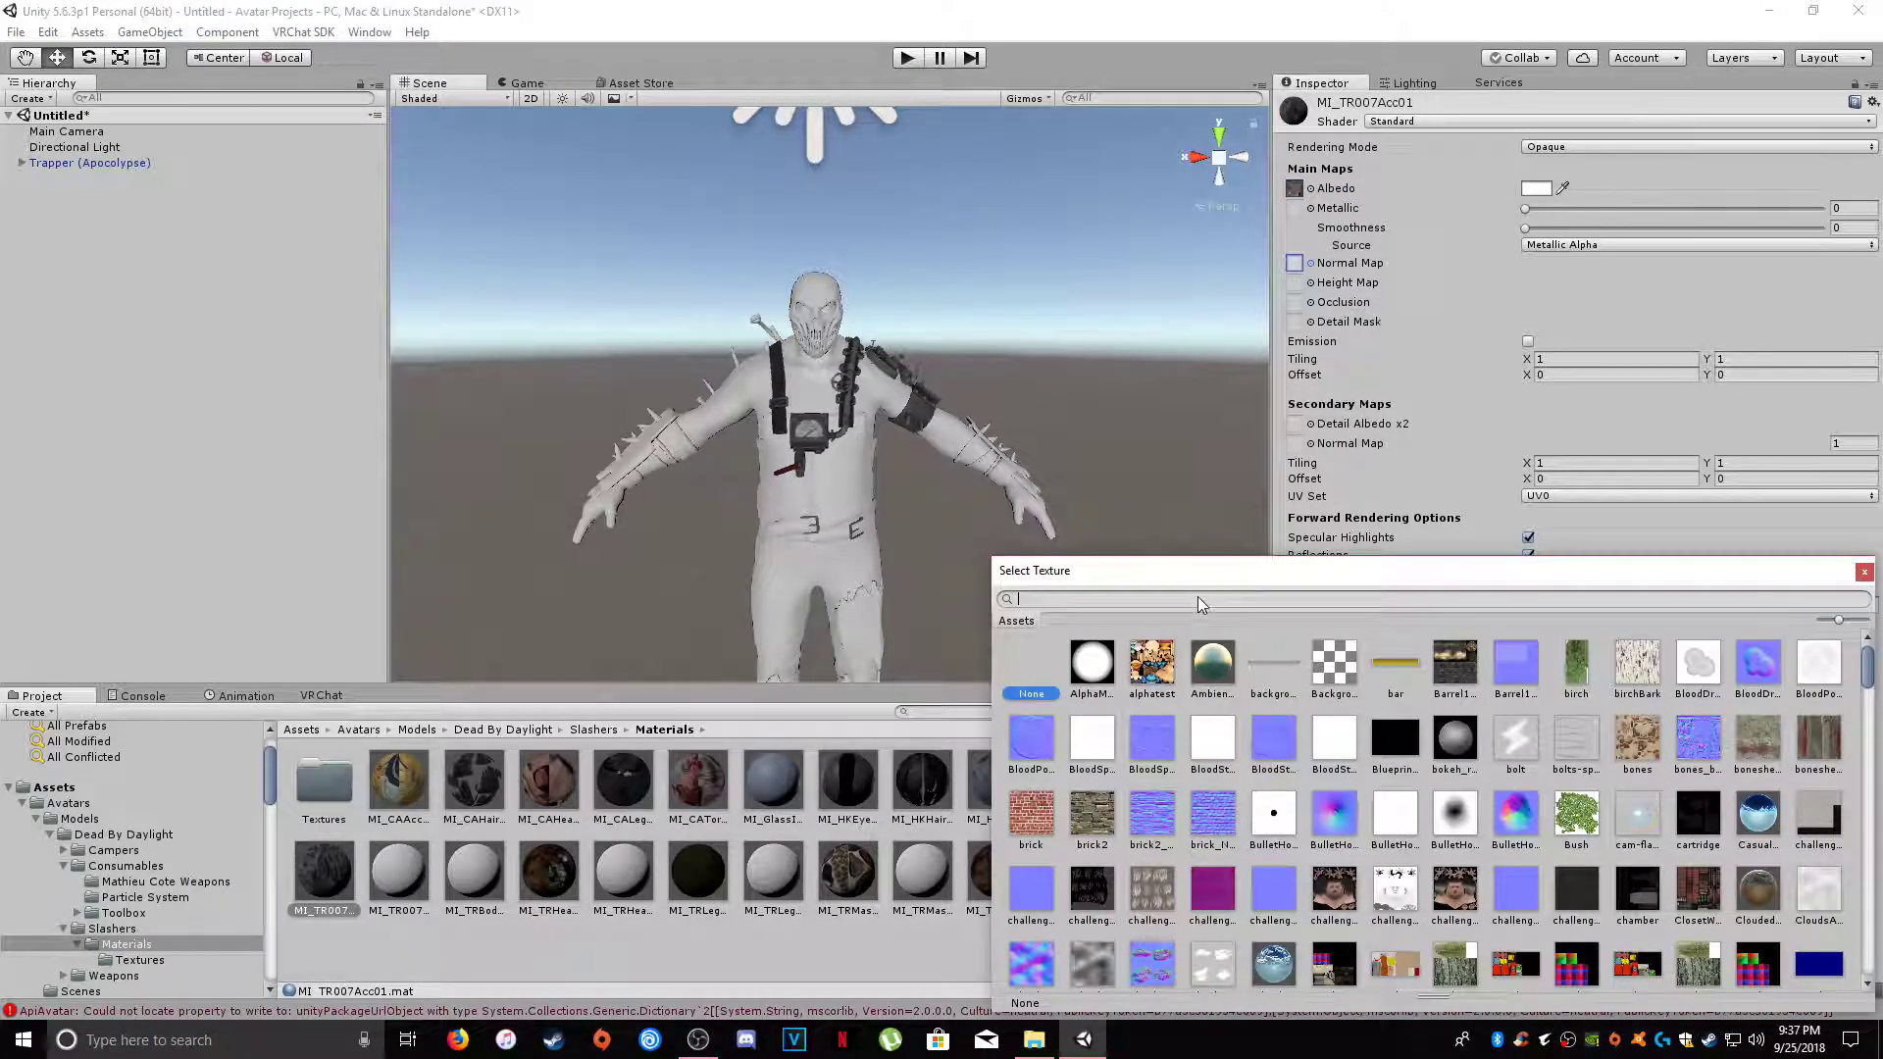
pyautogui.write('tr00')
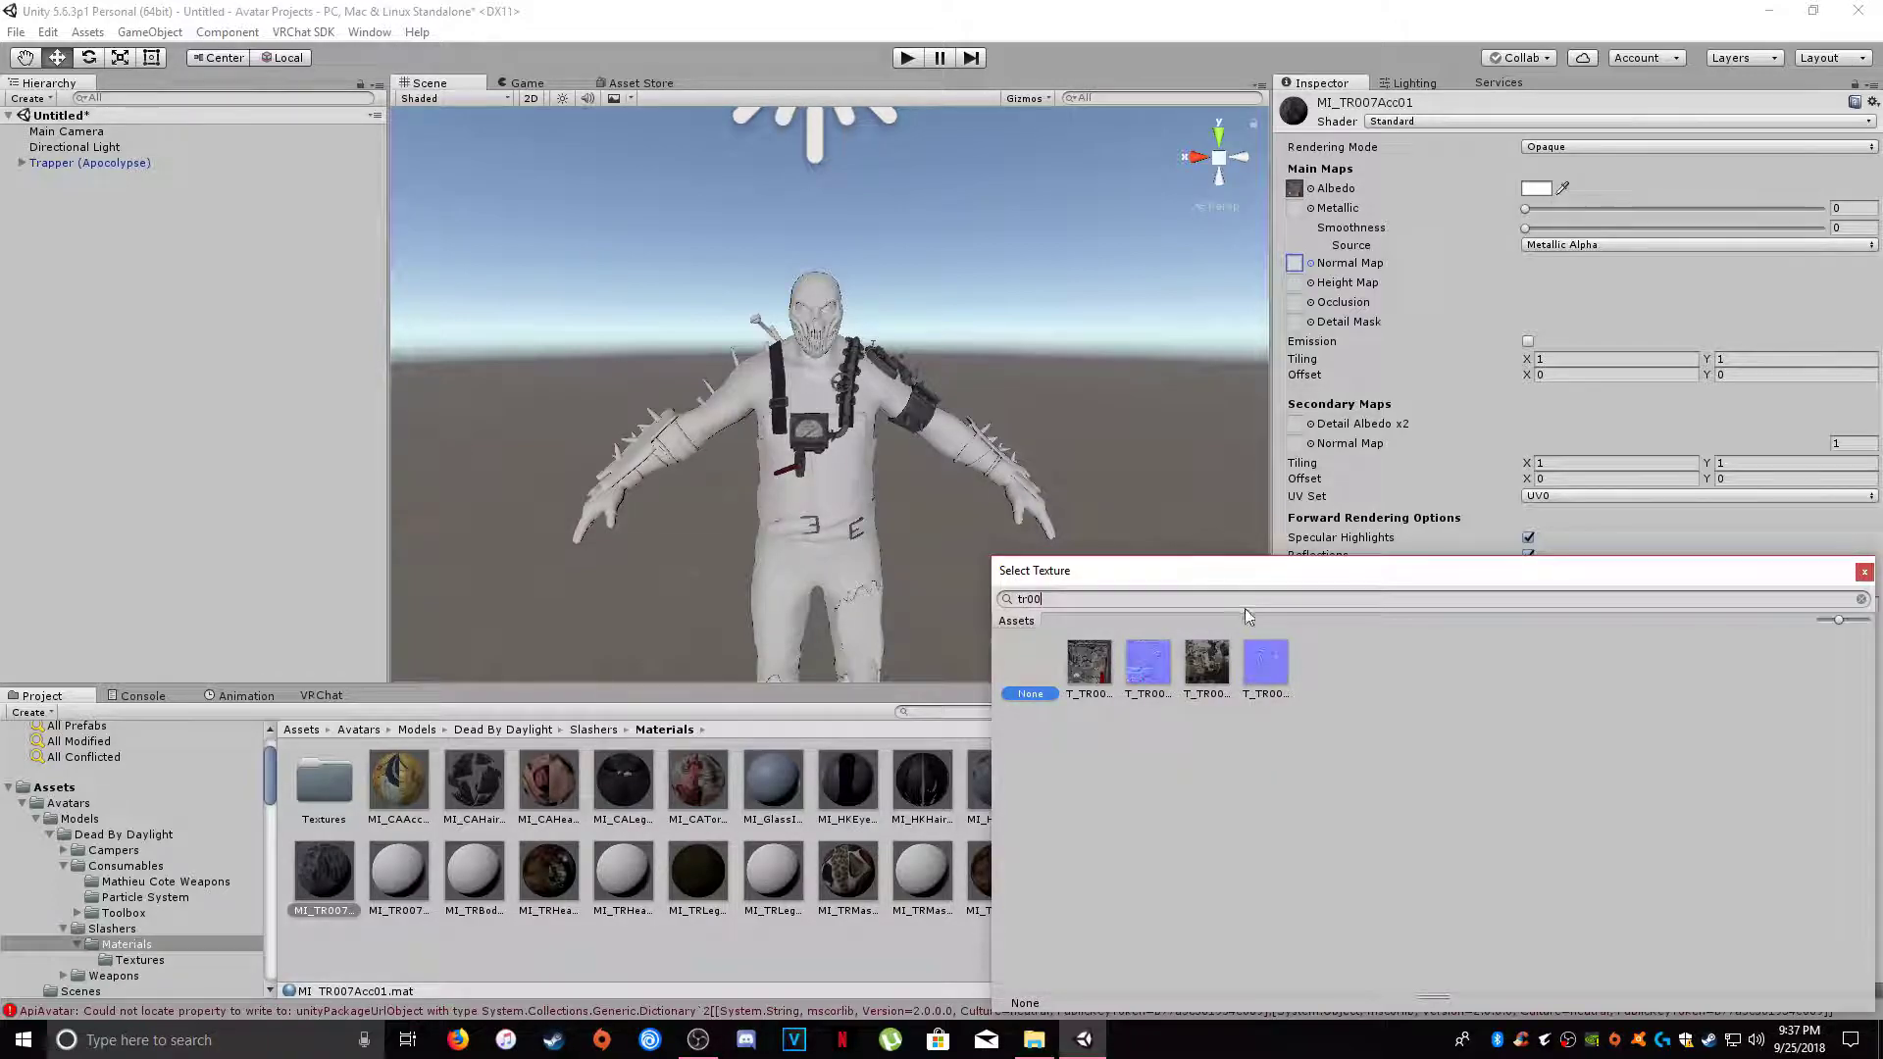
pyautogui.doubleClick(1165, 656)
pyautogui.scroll(5, 808, 461)
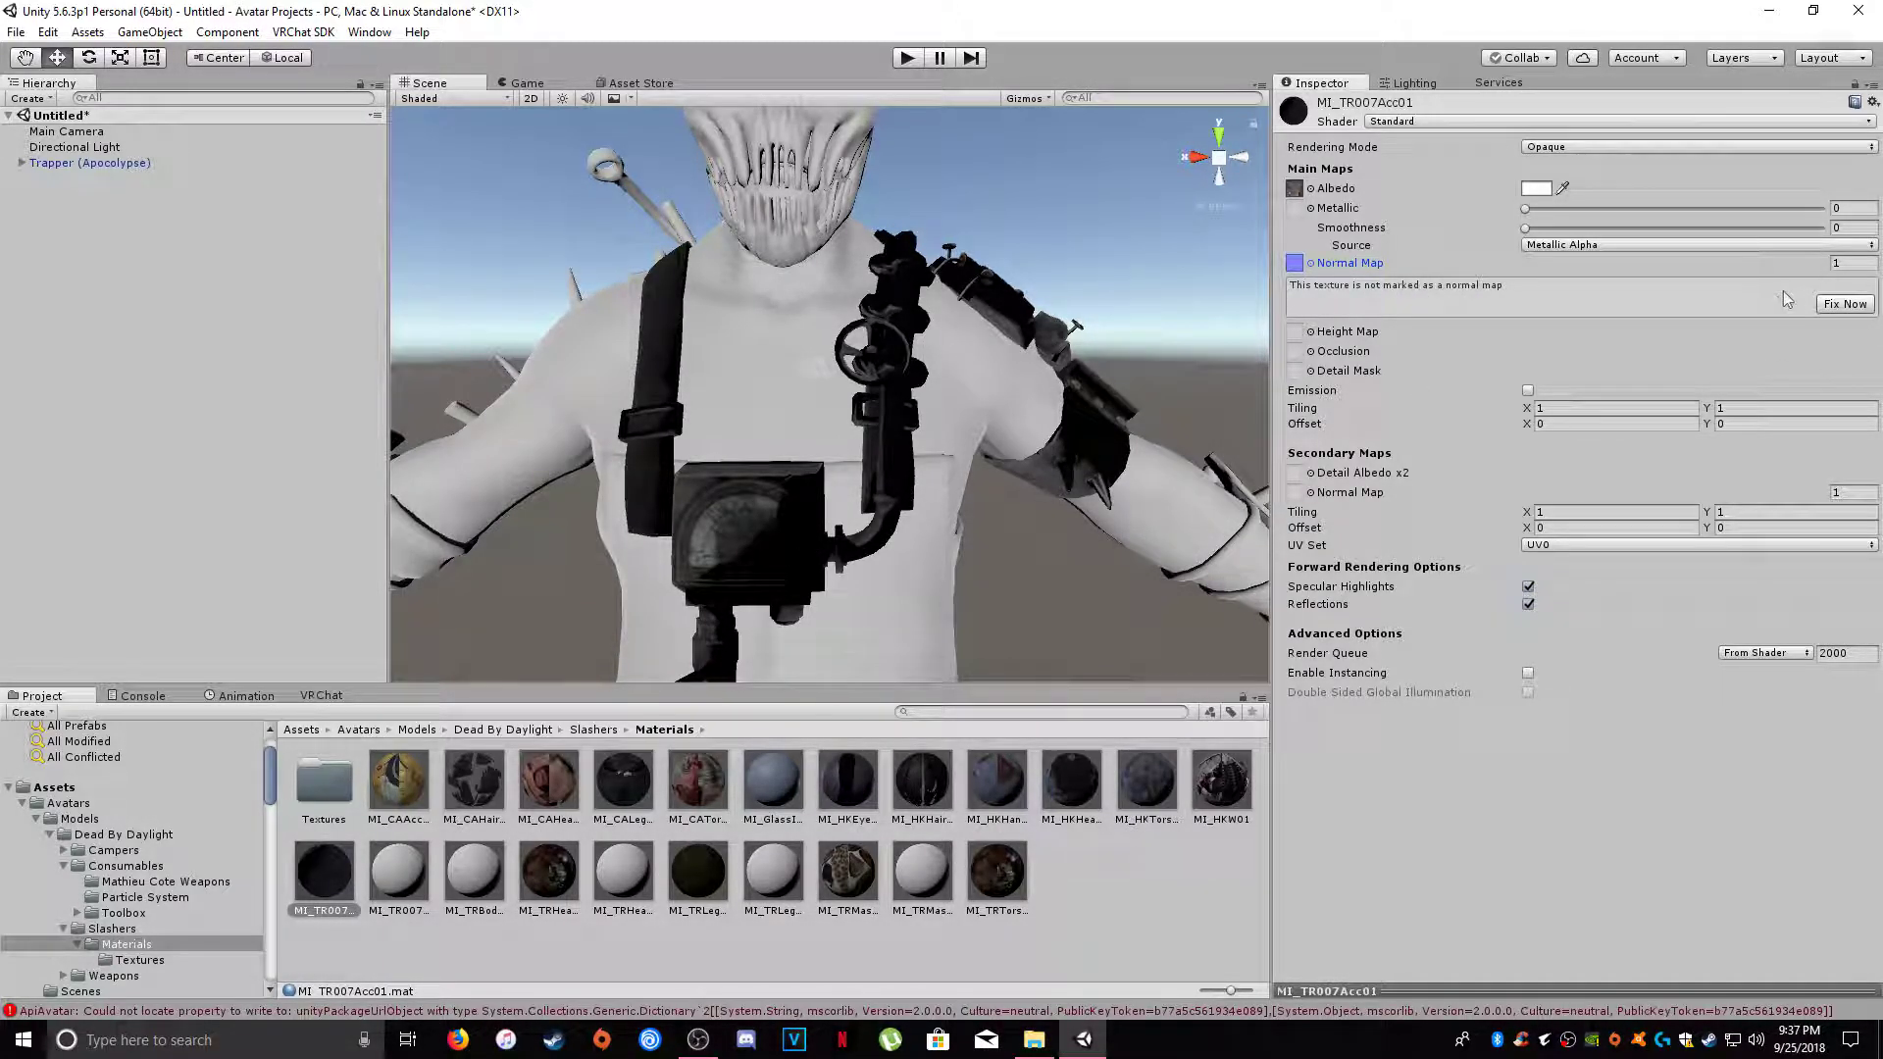
pyautogui.click(1847, 305)
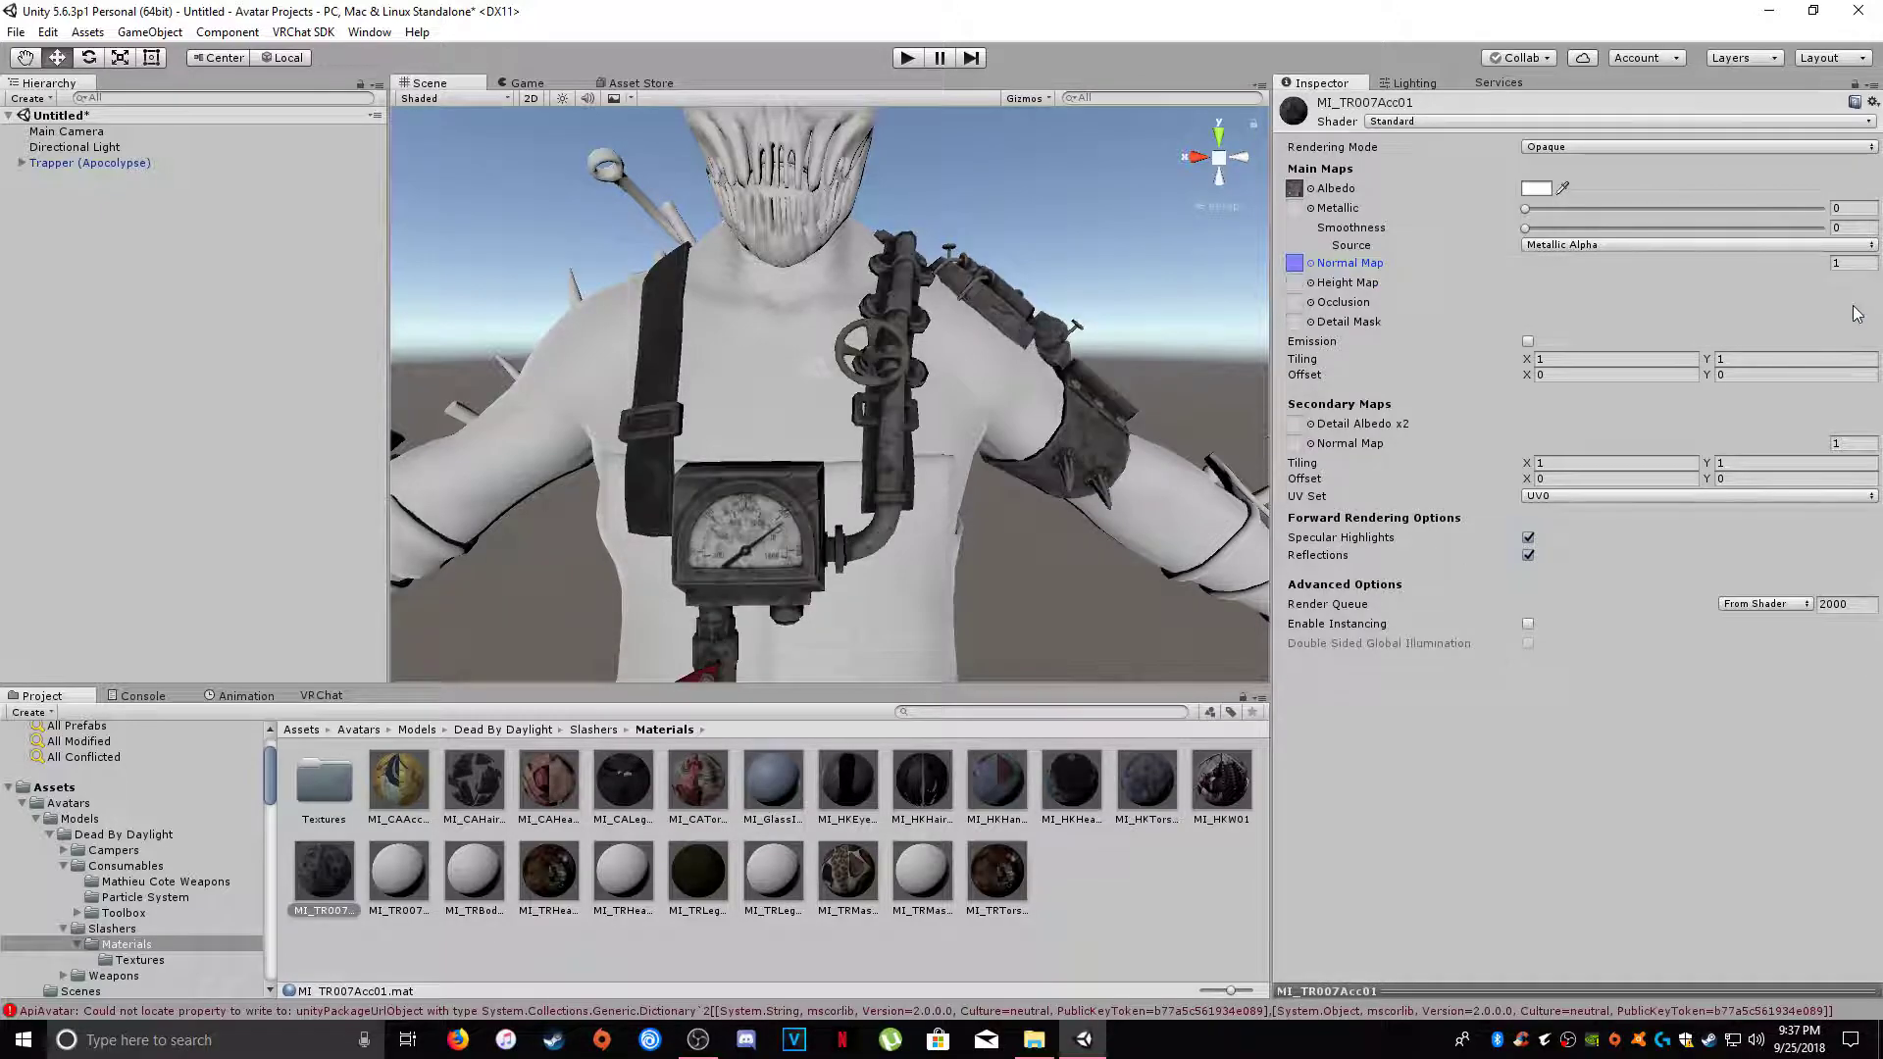
# - Select MI_TR007Acc02 and assign the dark accessory texture as its Albedo
pyautogui.scroll(-3, 891, 355)
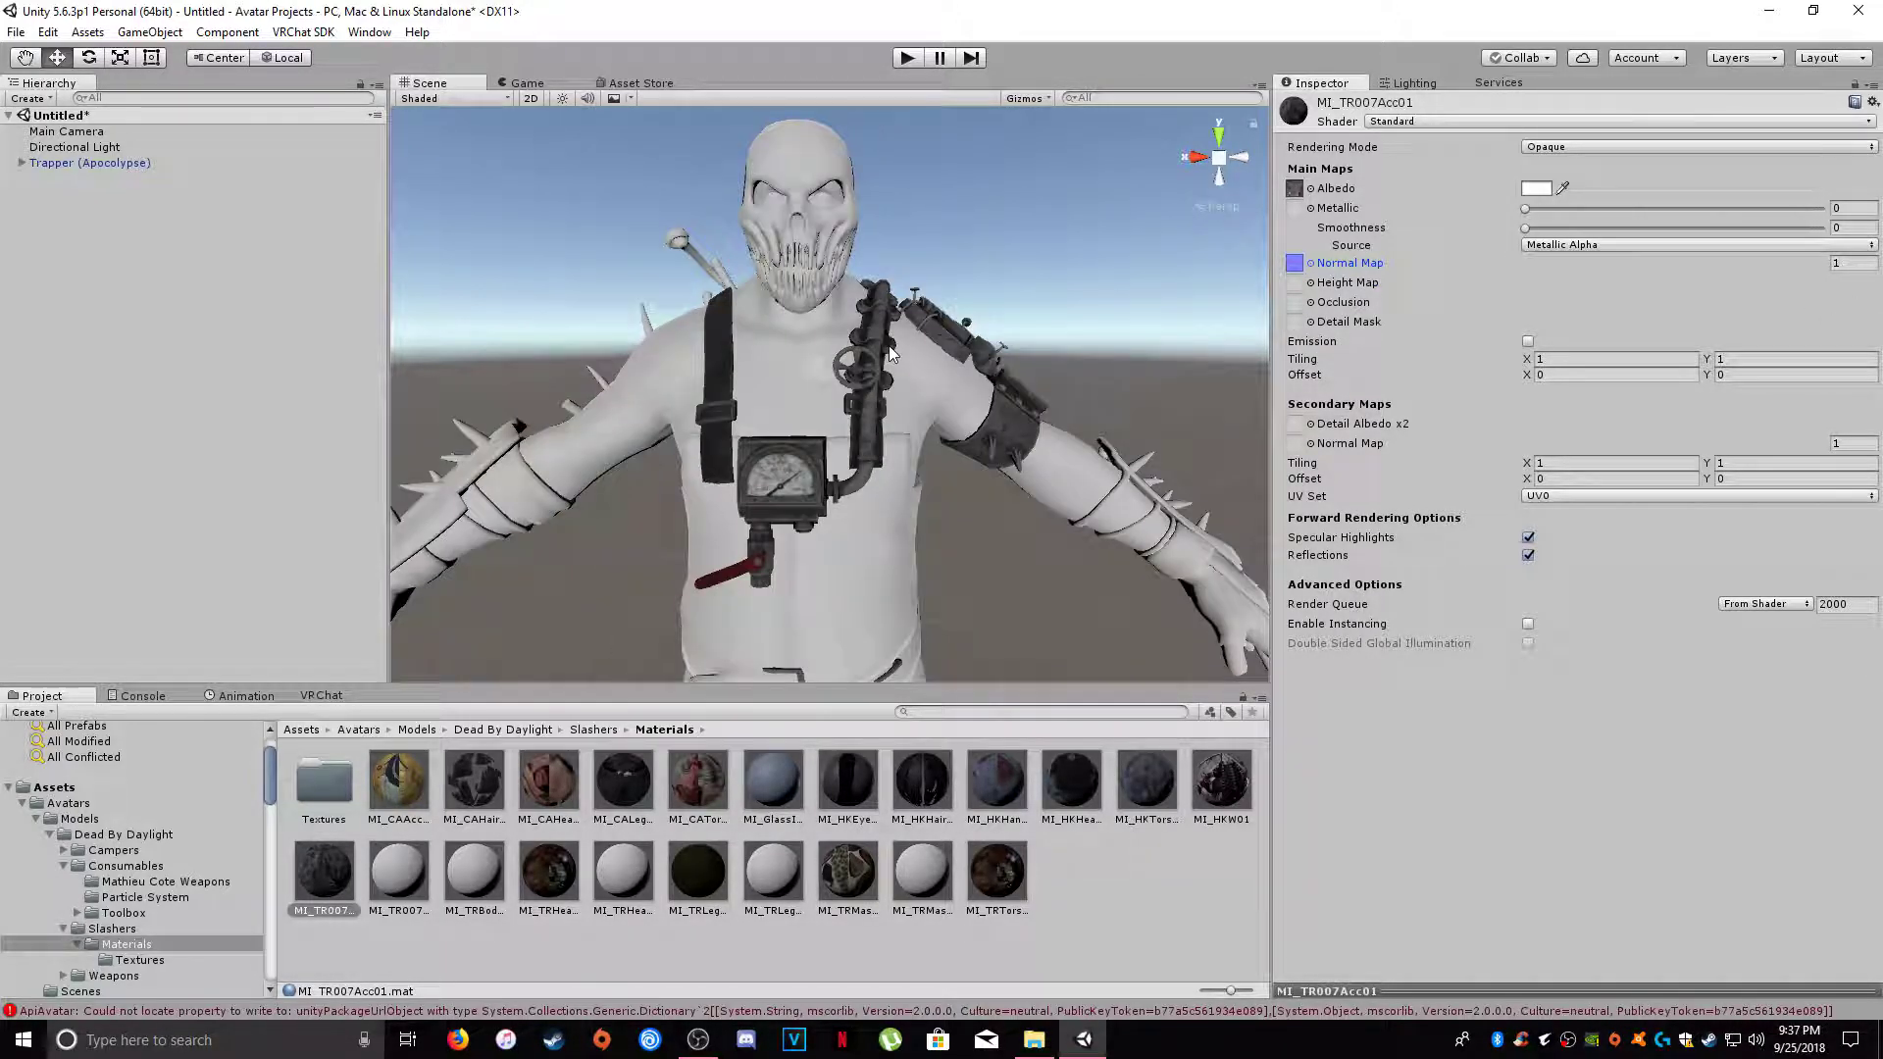
pyautogui.click(424, 870)
pyautogui.click(1311, 188)
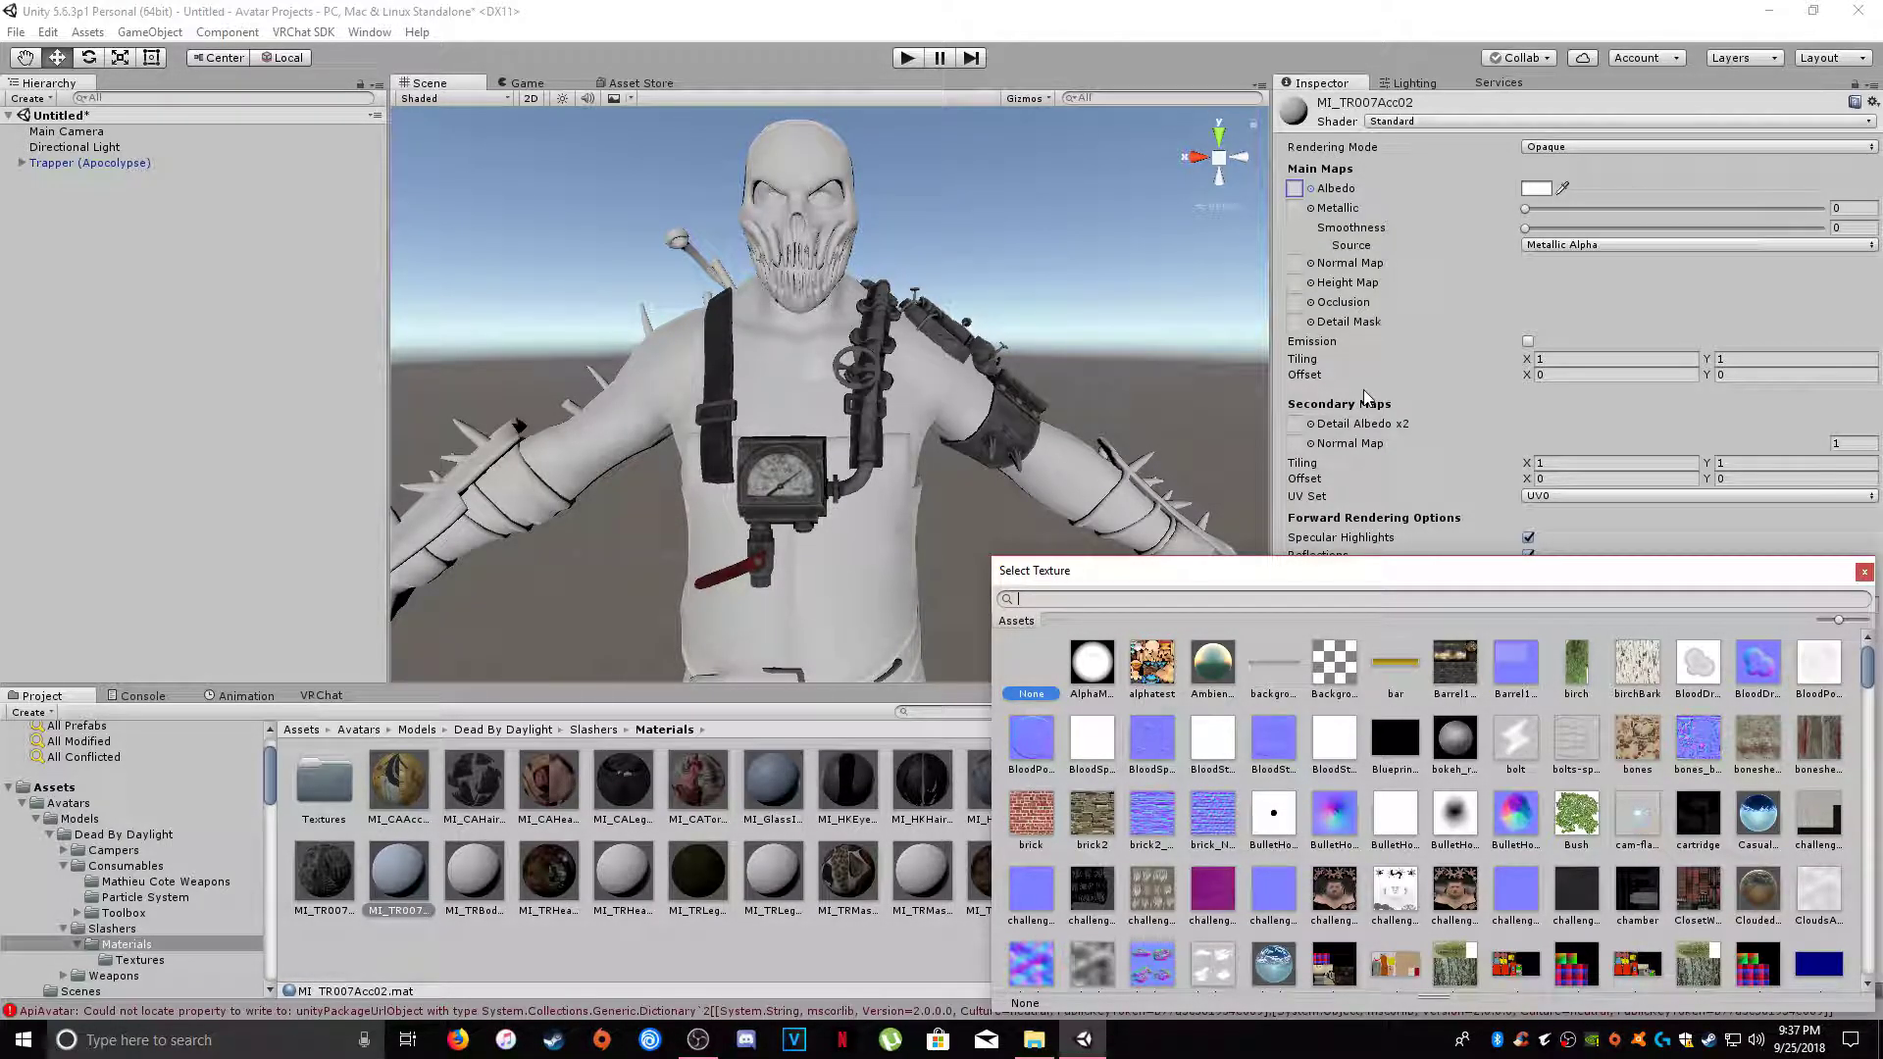
pyautogui.write('tr007acc')
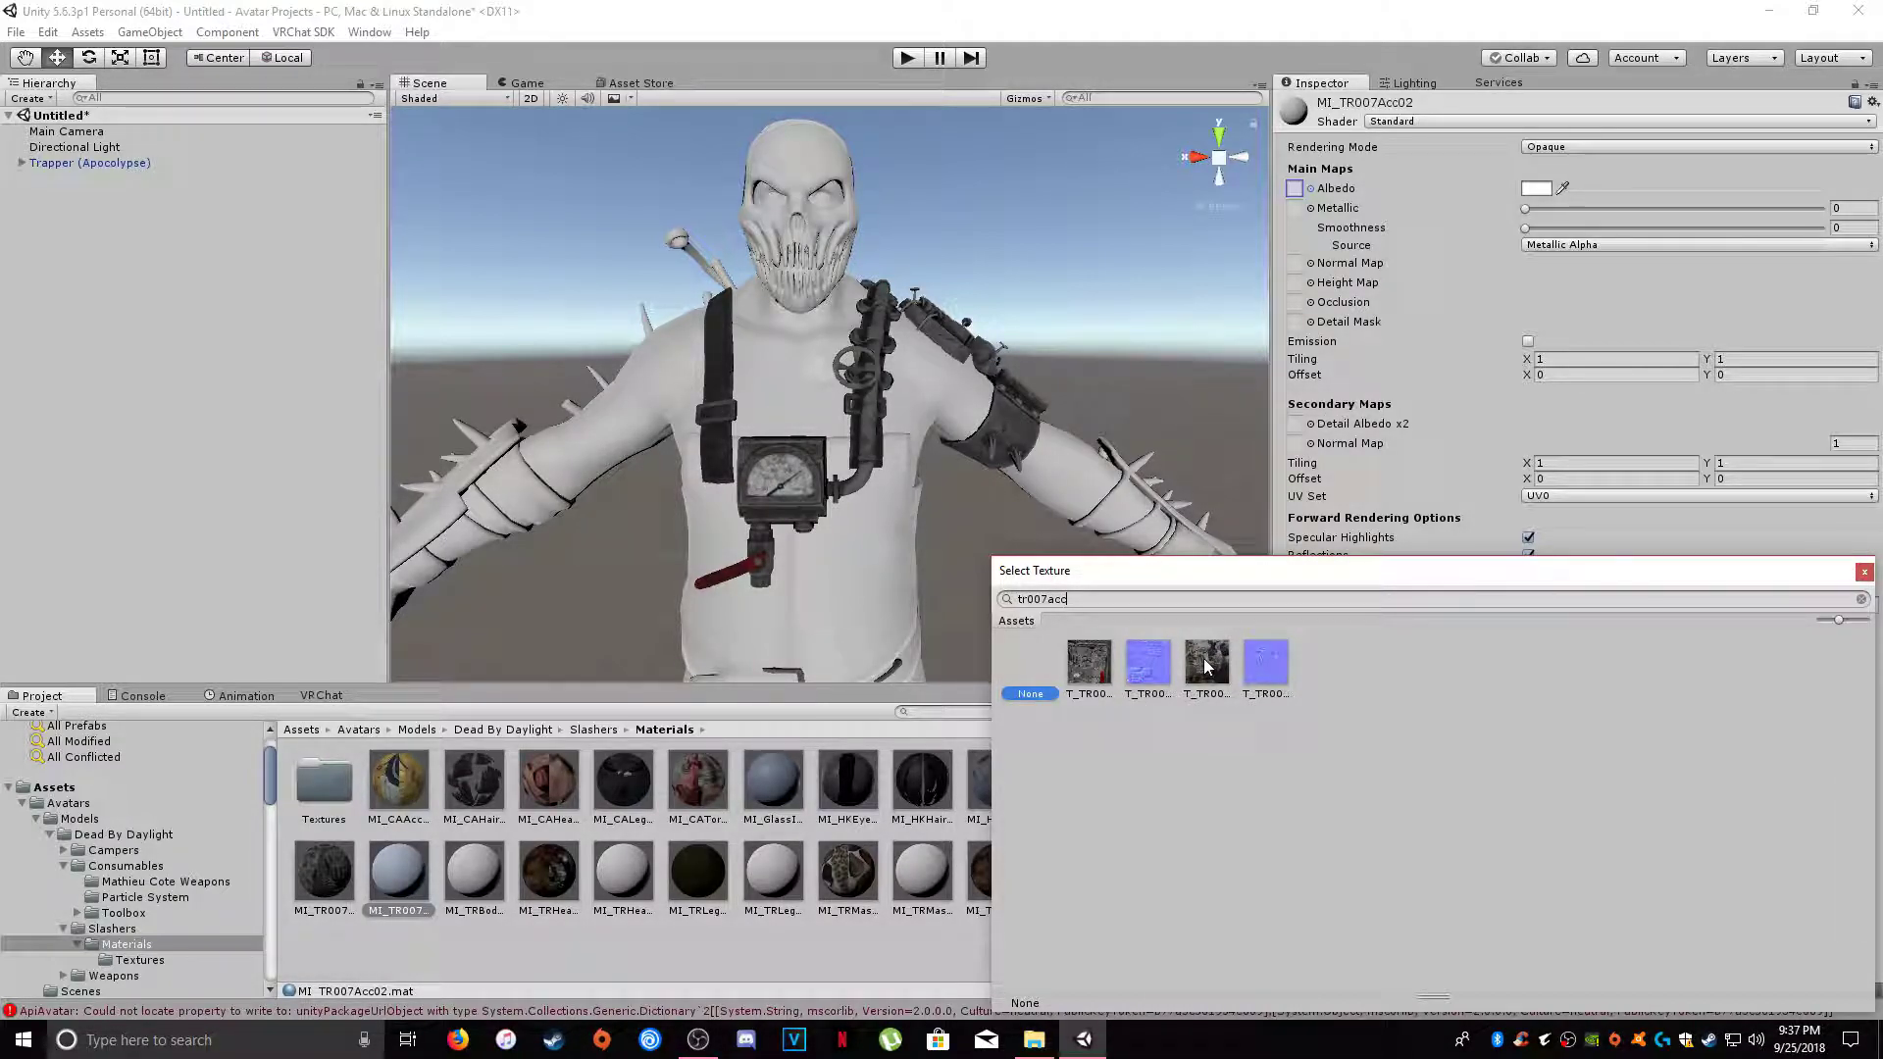
pyautogui.doubleClick(1206, 663)
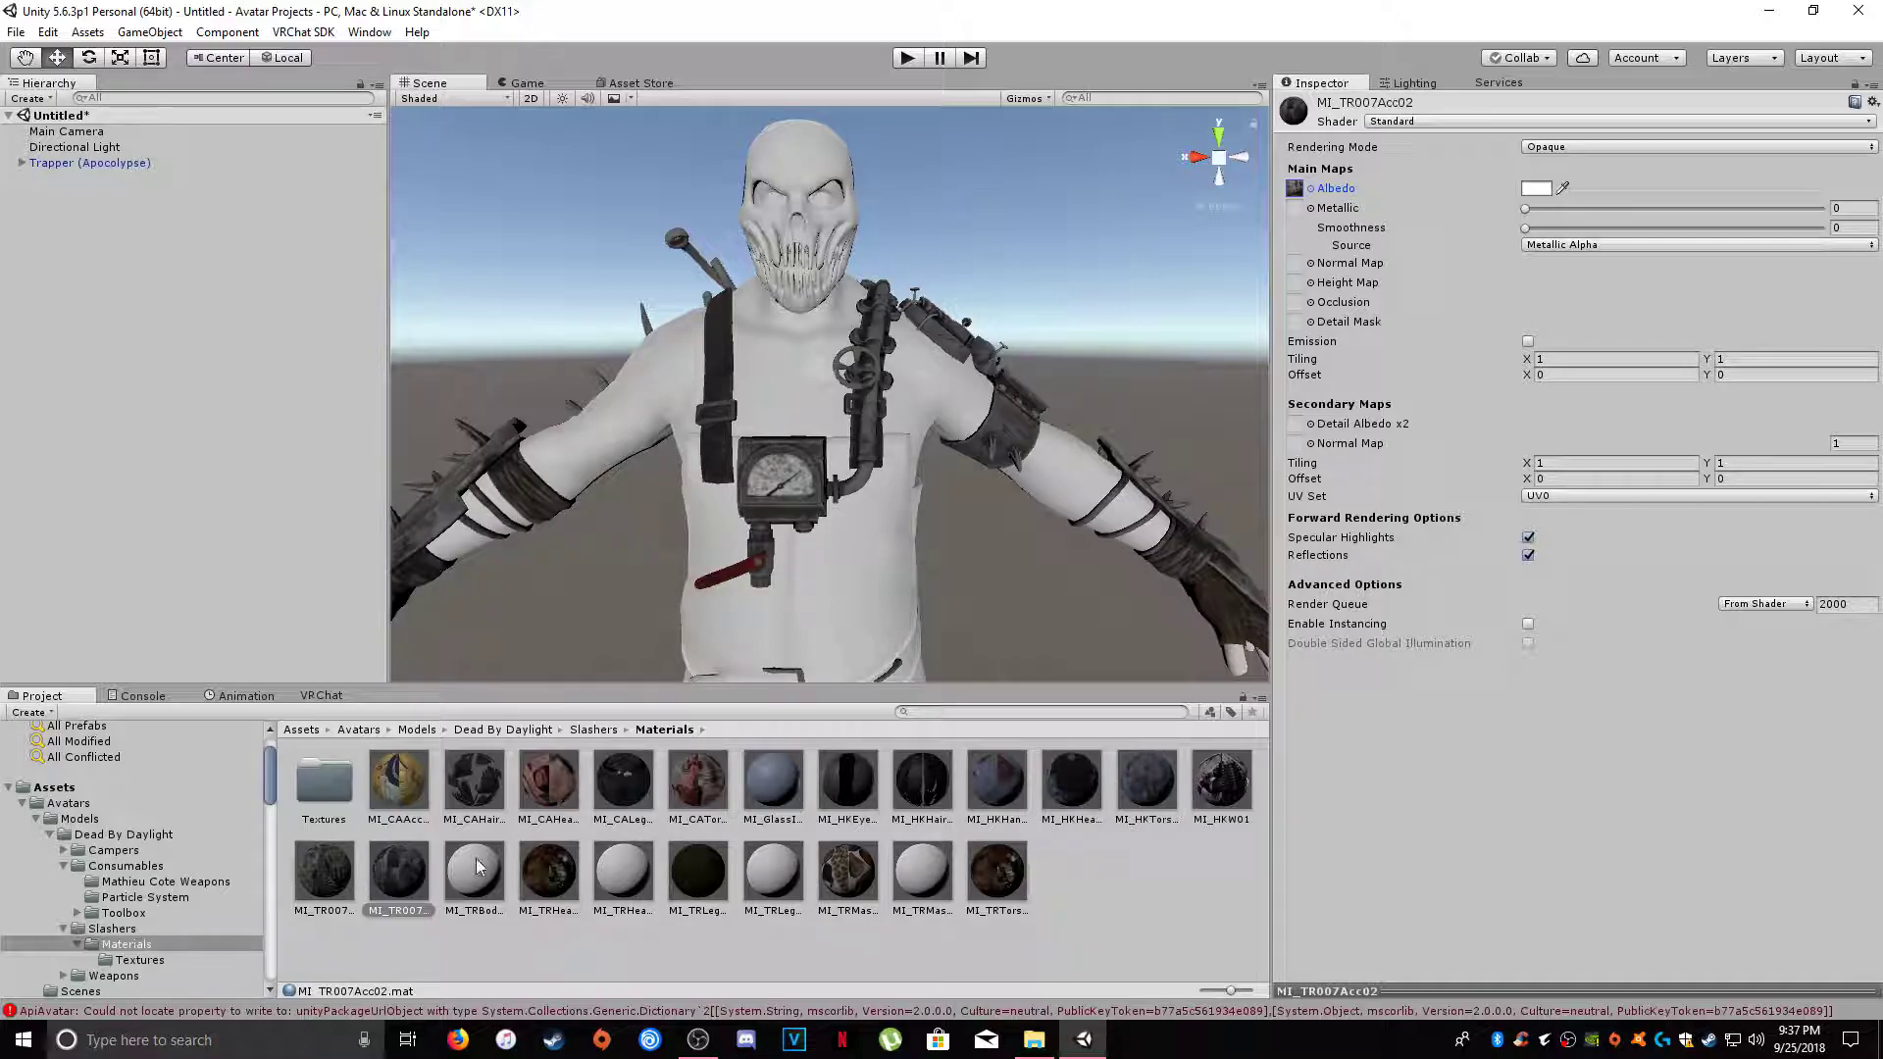
# - Assign the blue normal texture to MI_TR007Acc02's Normal Map and flag it as a normal map
pyautogui.click(1310, 262)
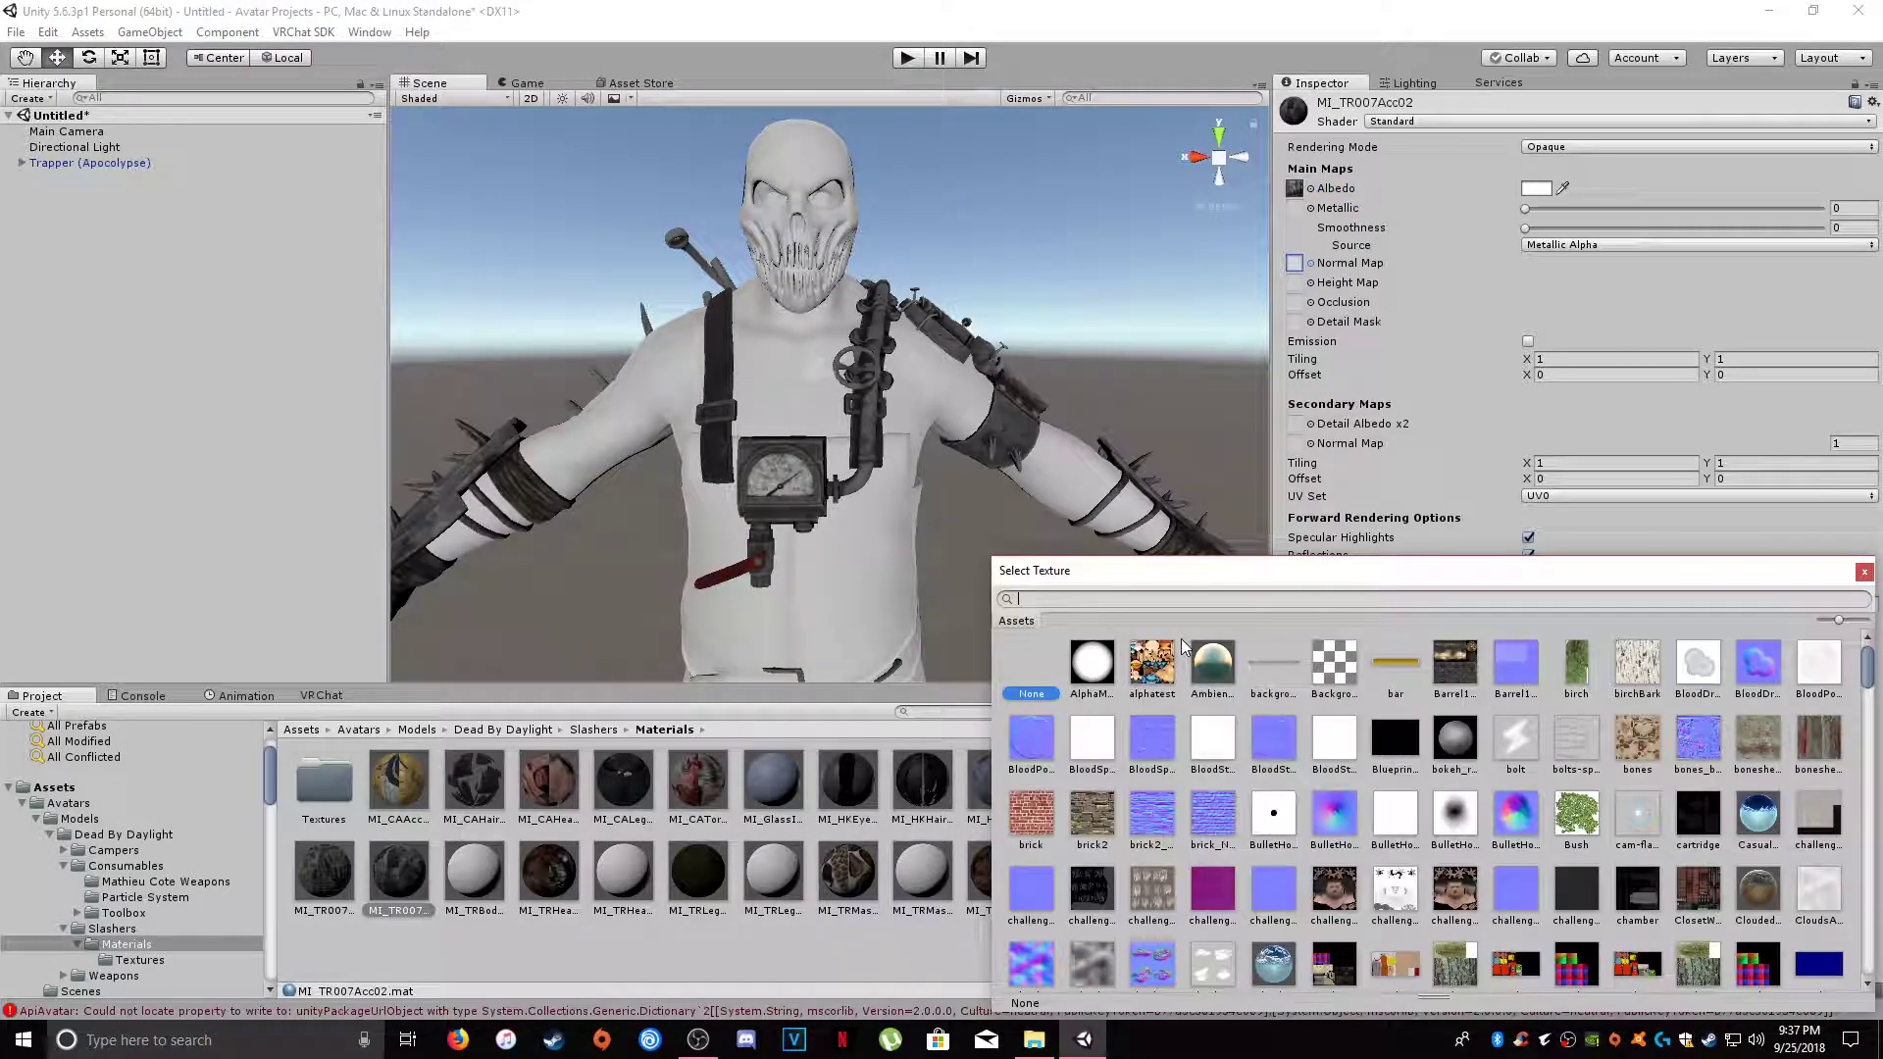
pyautogui.write('tr007')
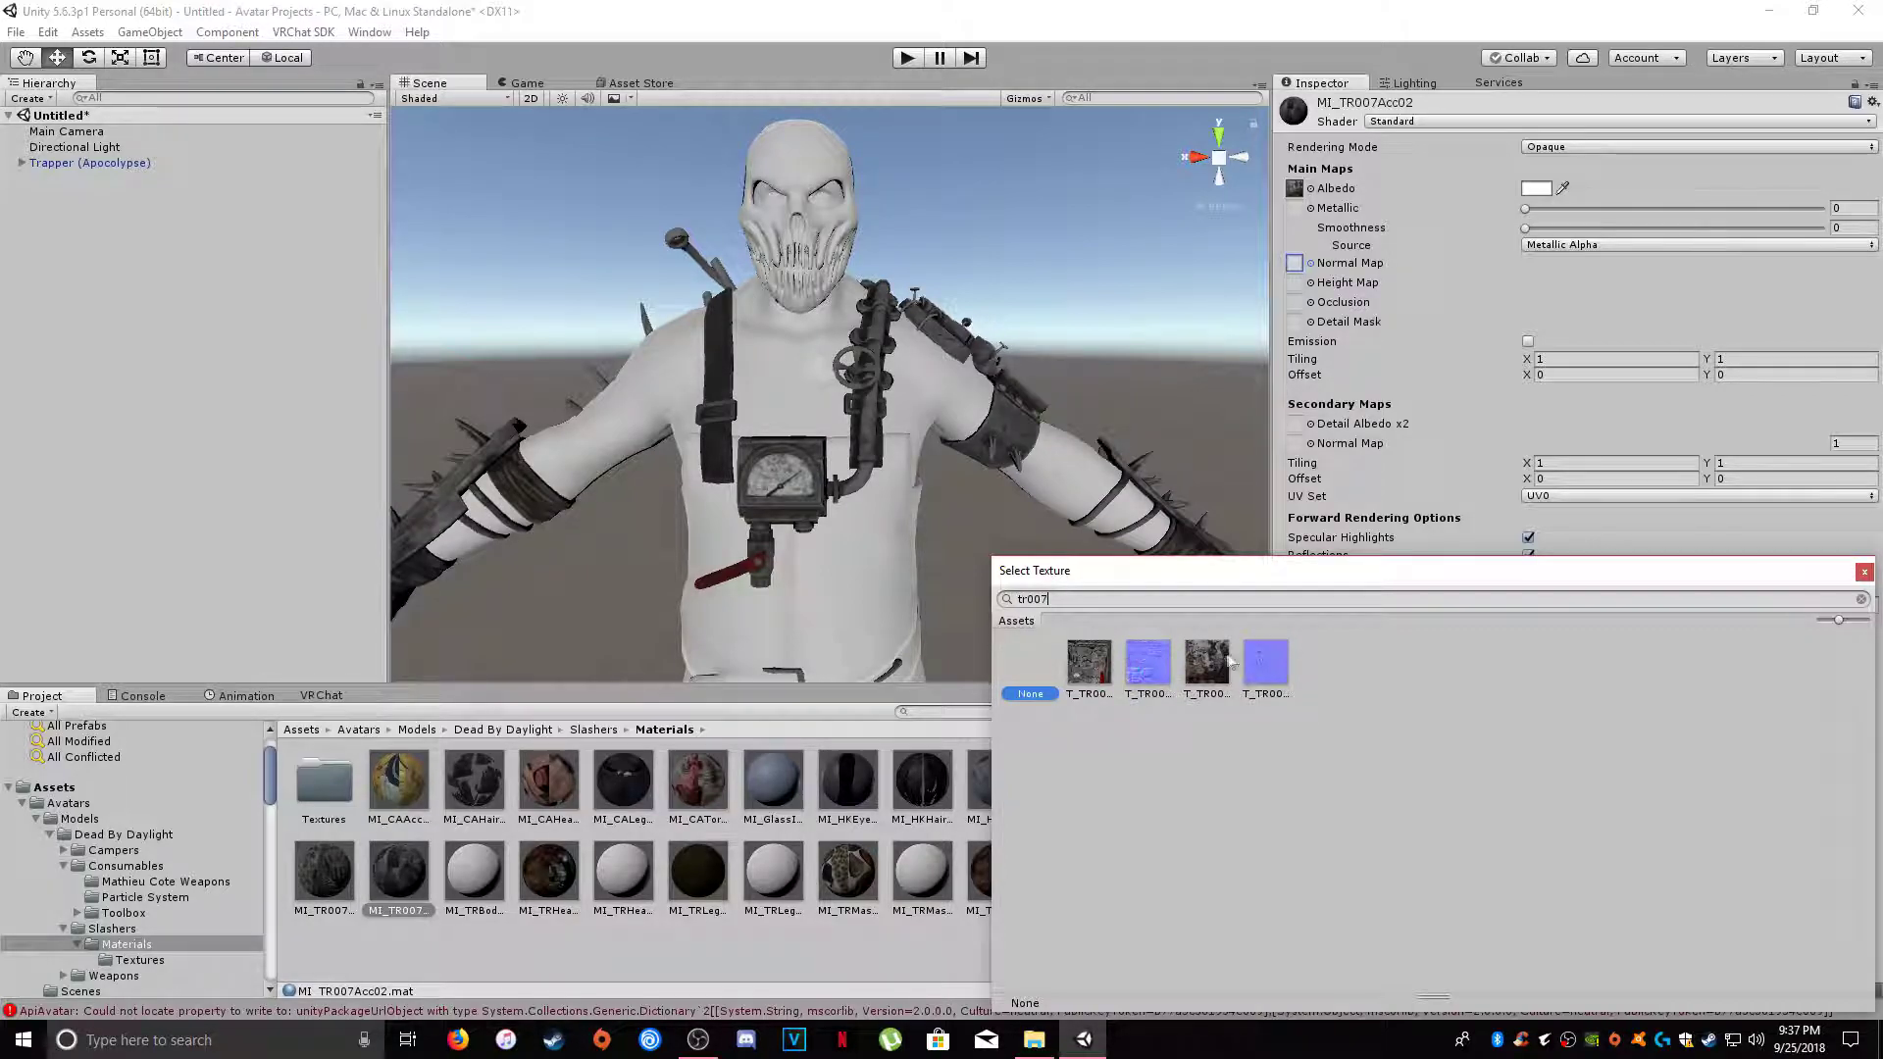
pyautogui.doubleClick(1265, 663)
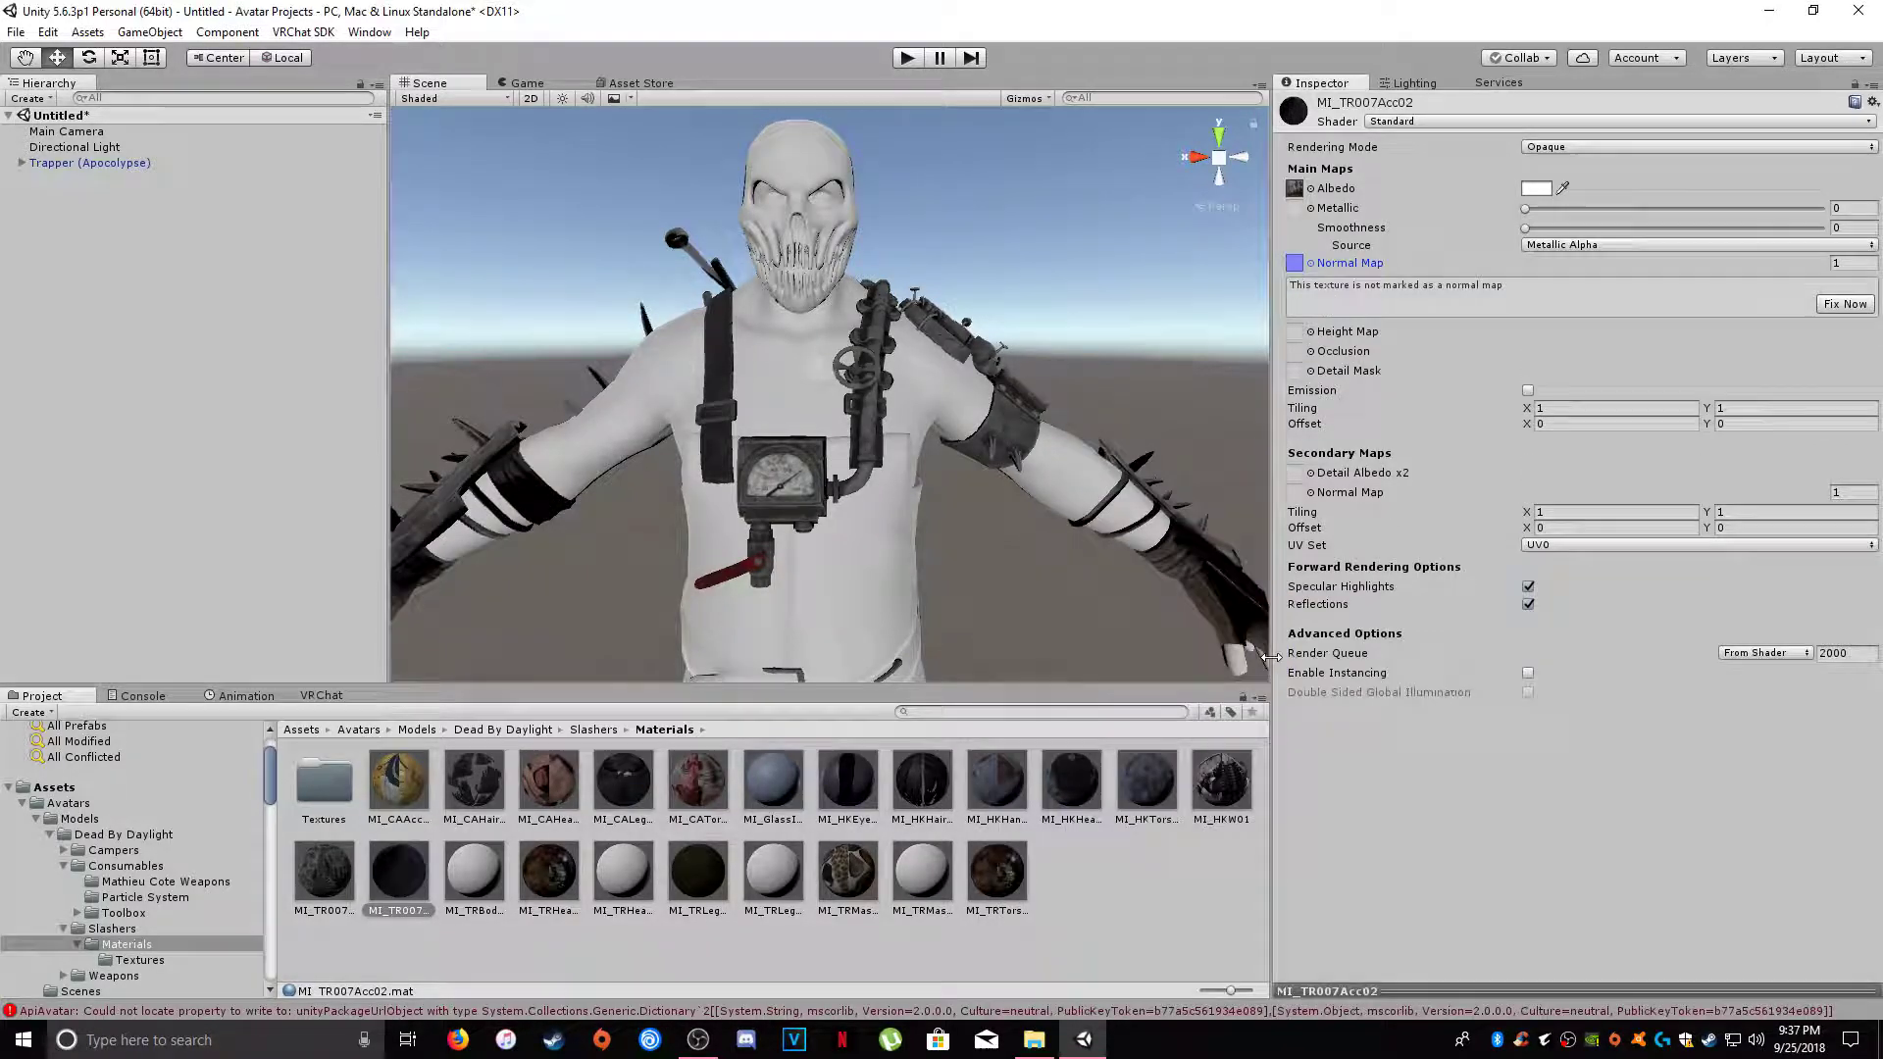
pyautogui.click(1823, 305)
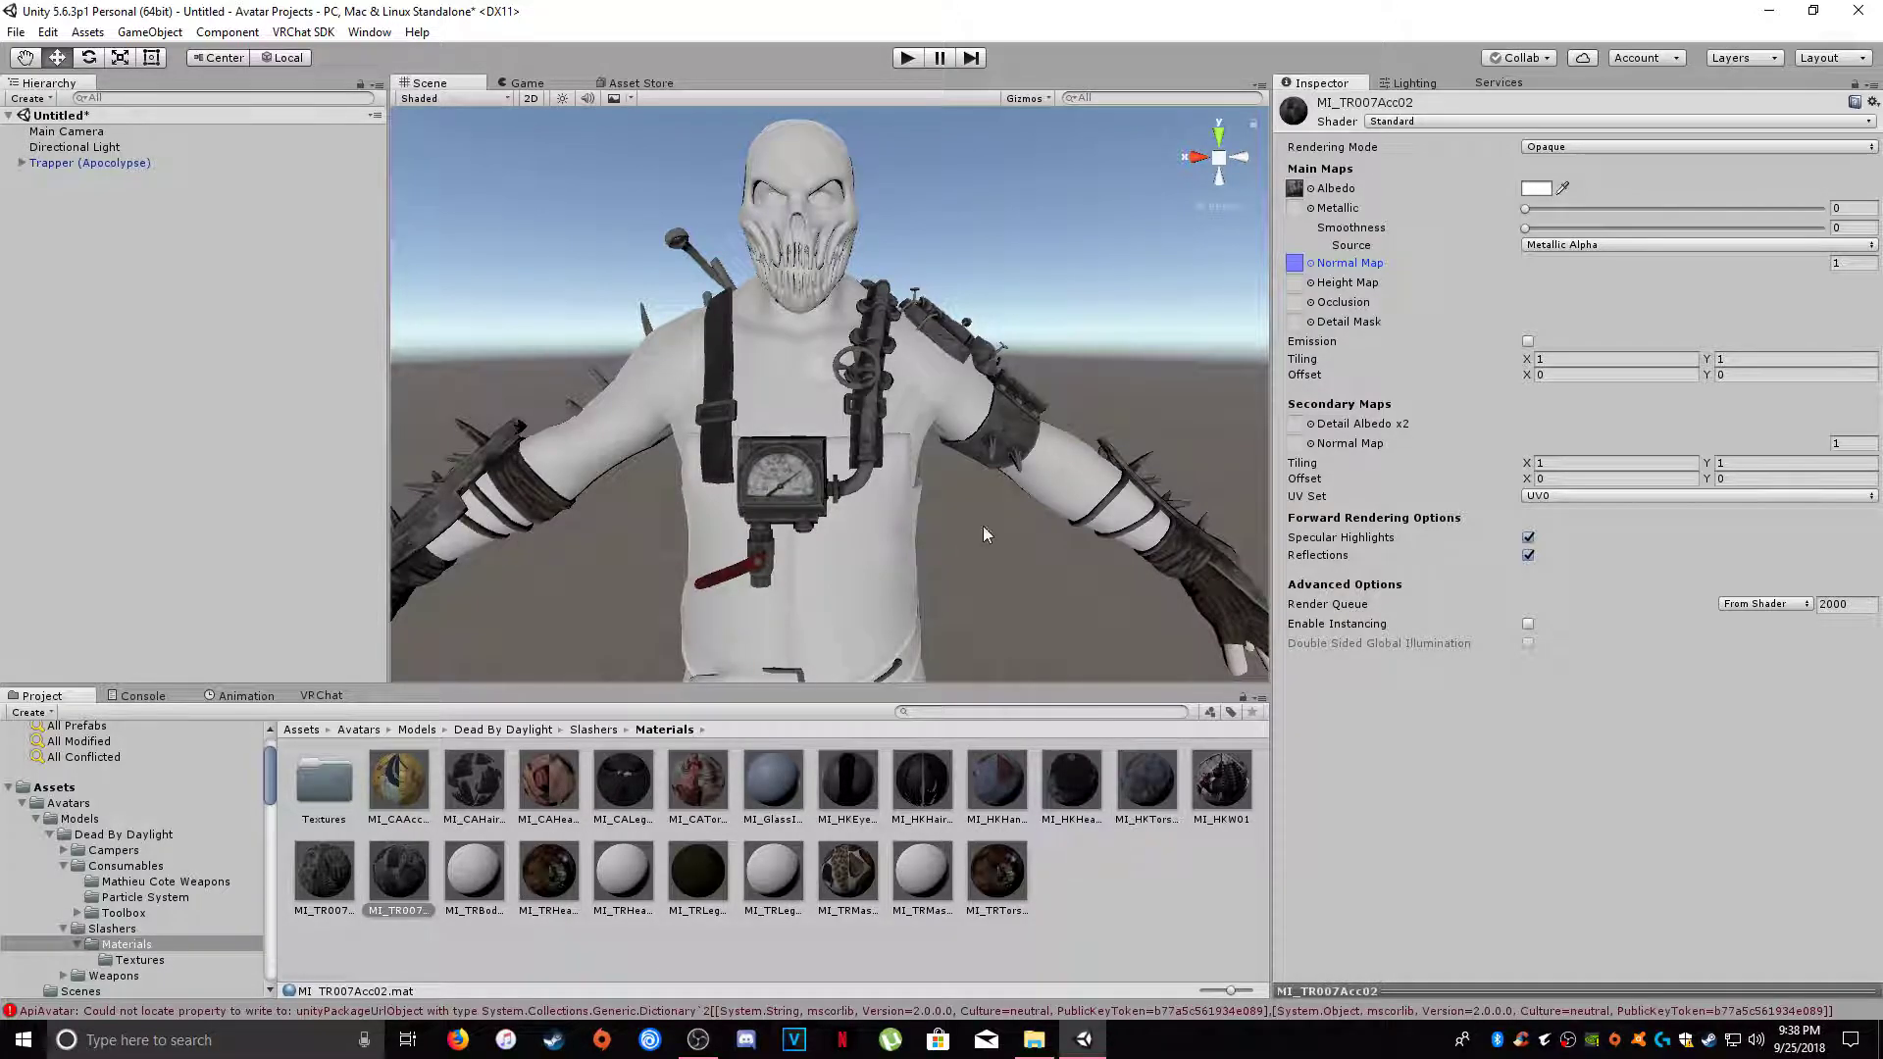
pyautogui.click(482, 859)
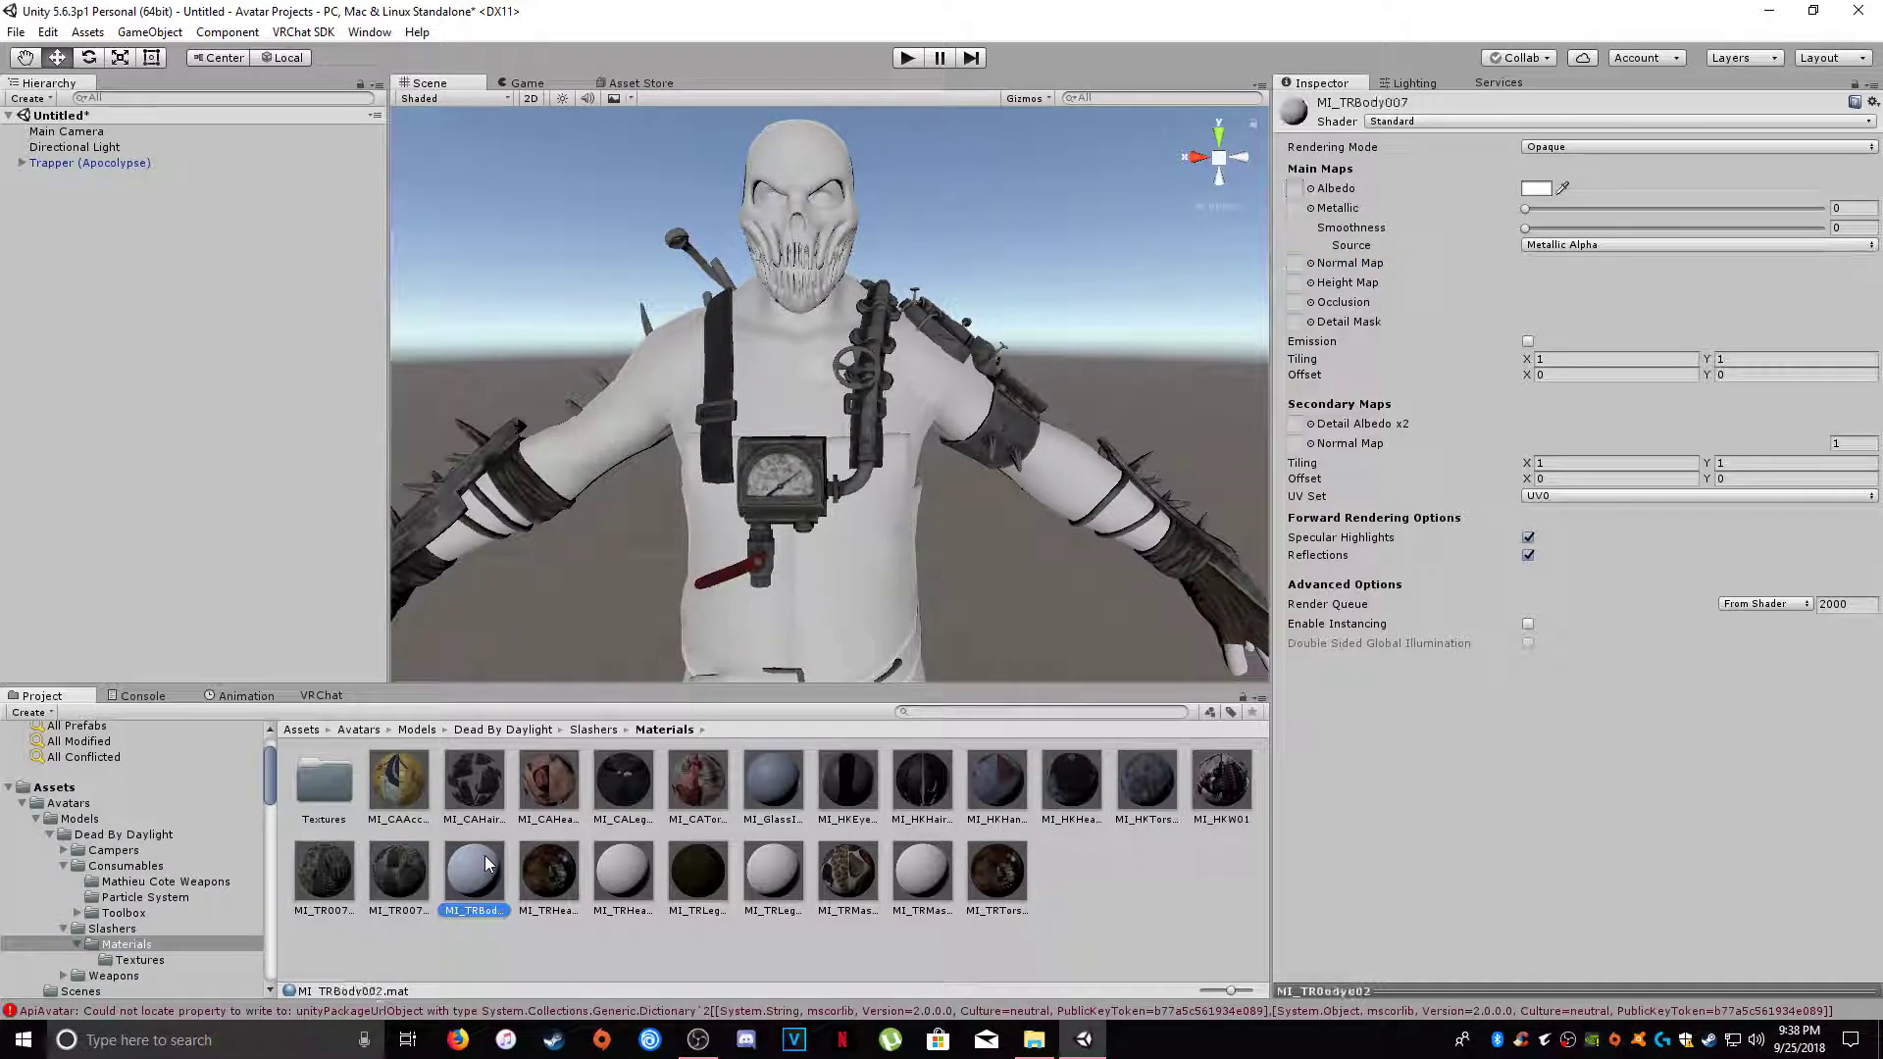
# - Give MI_TRBody007 T_TRBody007_BC as Albedo and the blue body normal texture, flagged as a normal map
pyautogui.click(1313, 191)
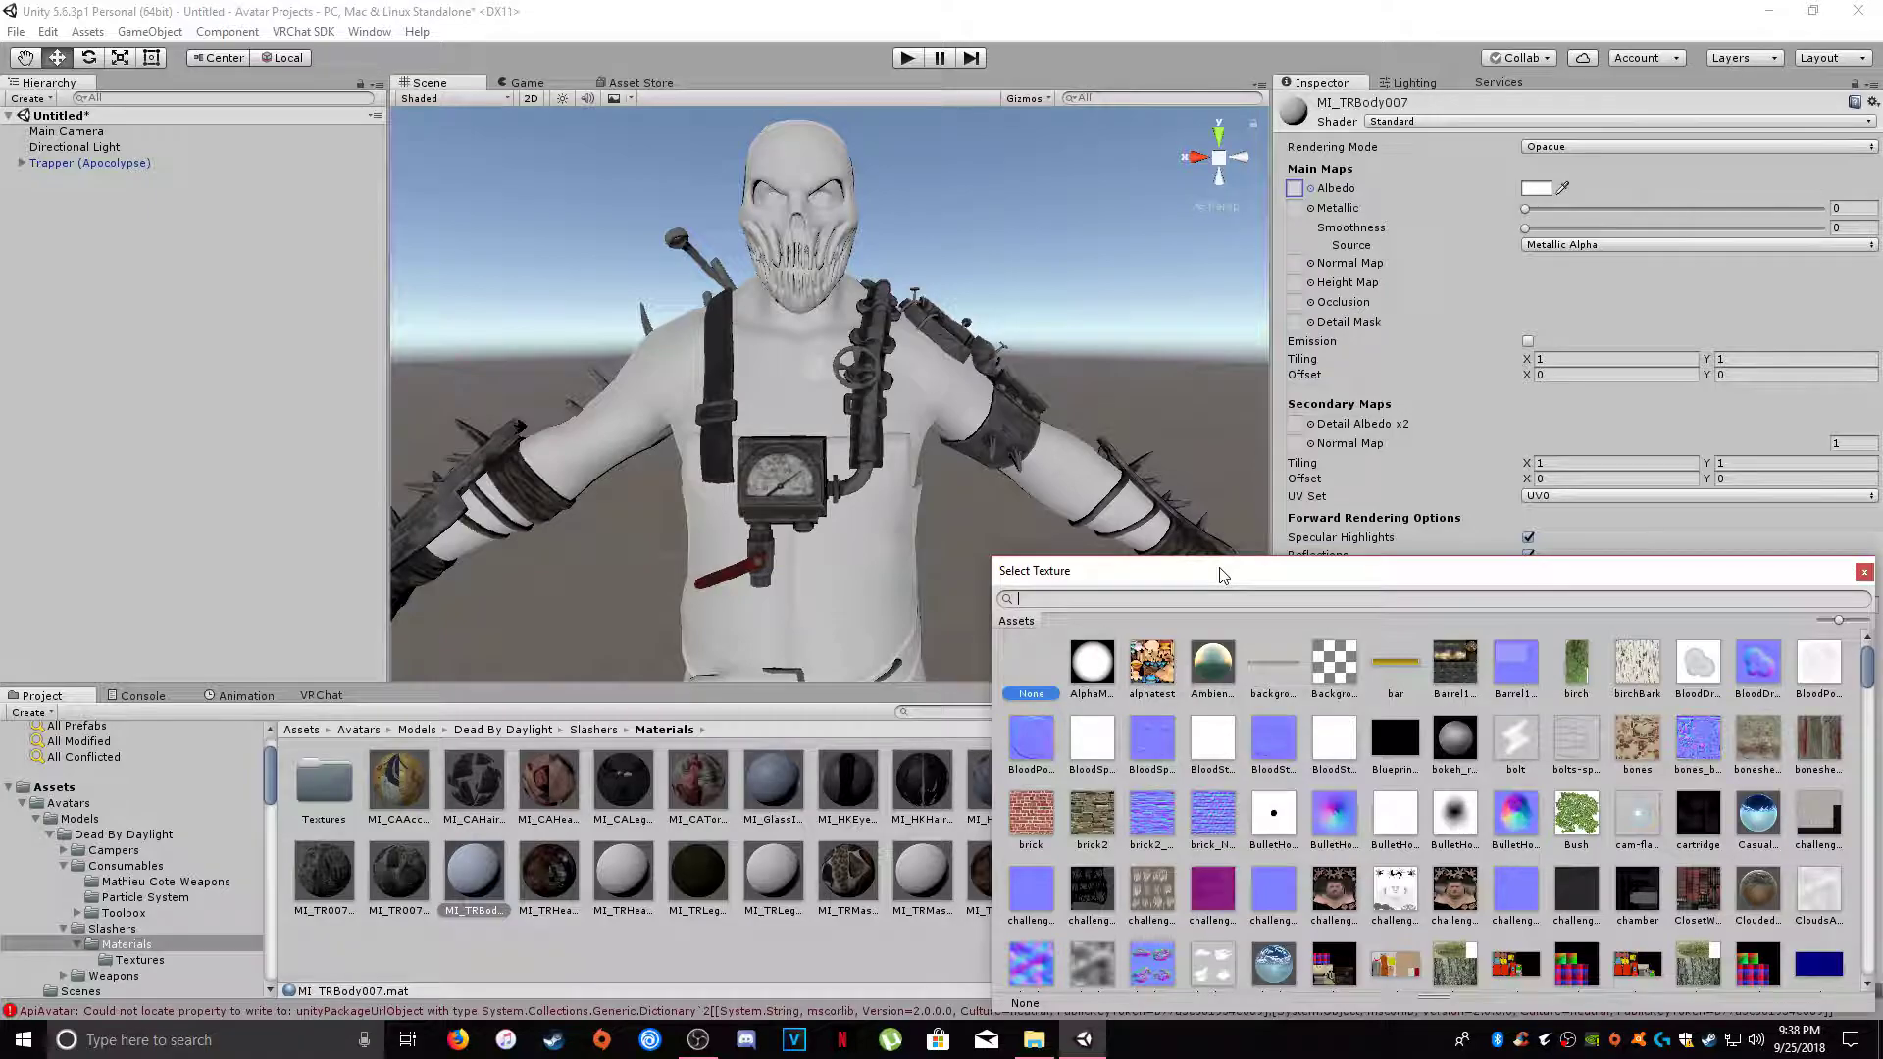
pyautogui.write('trbod')
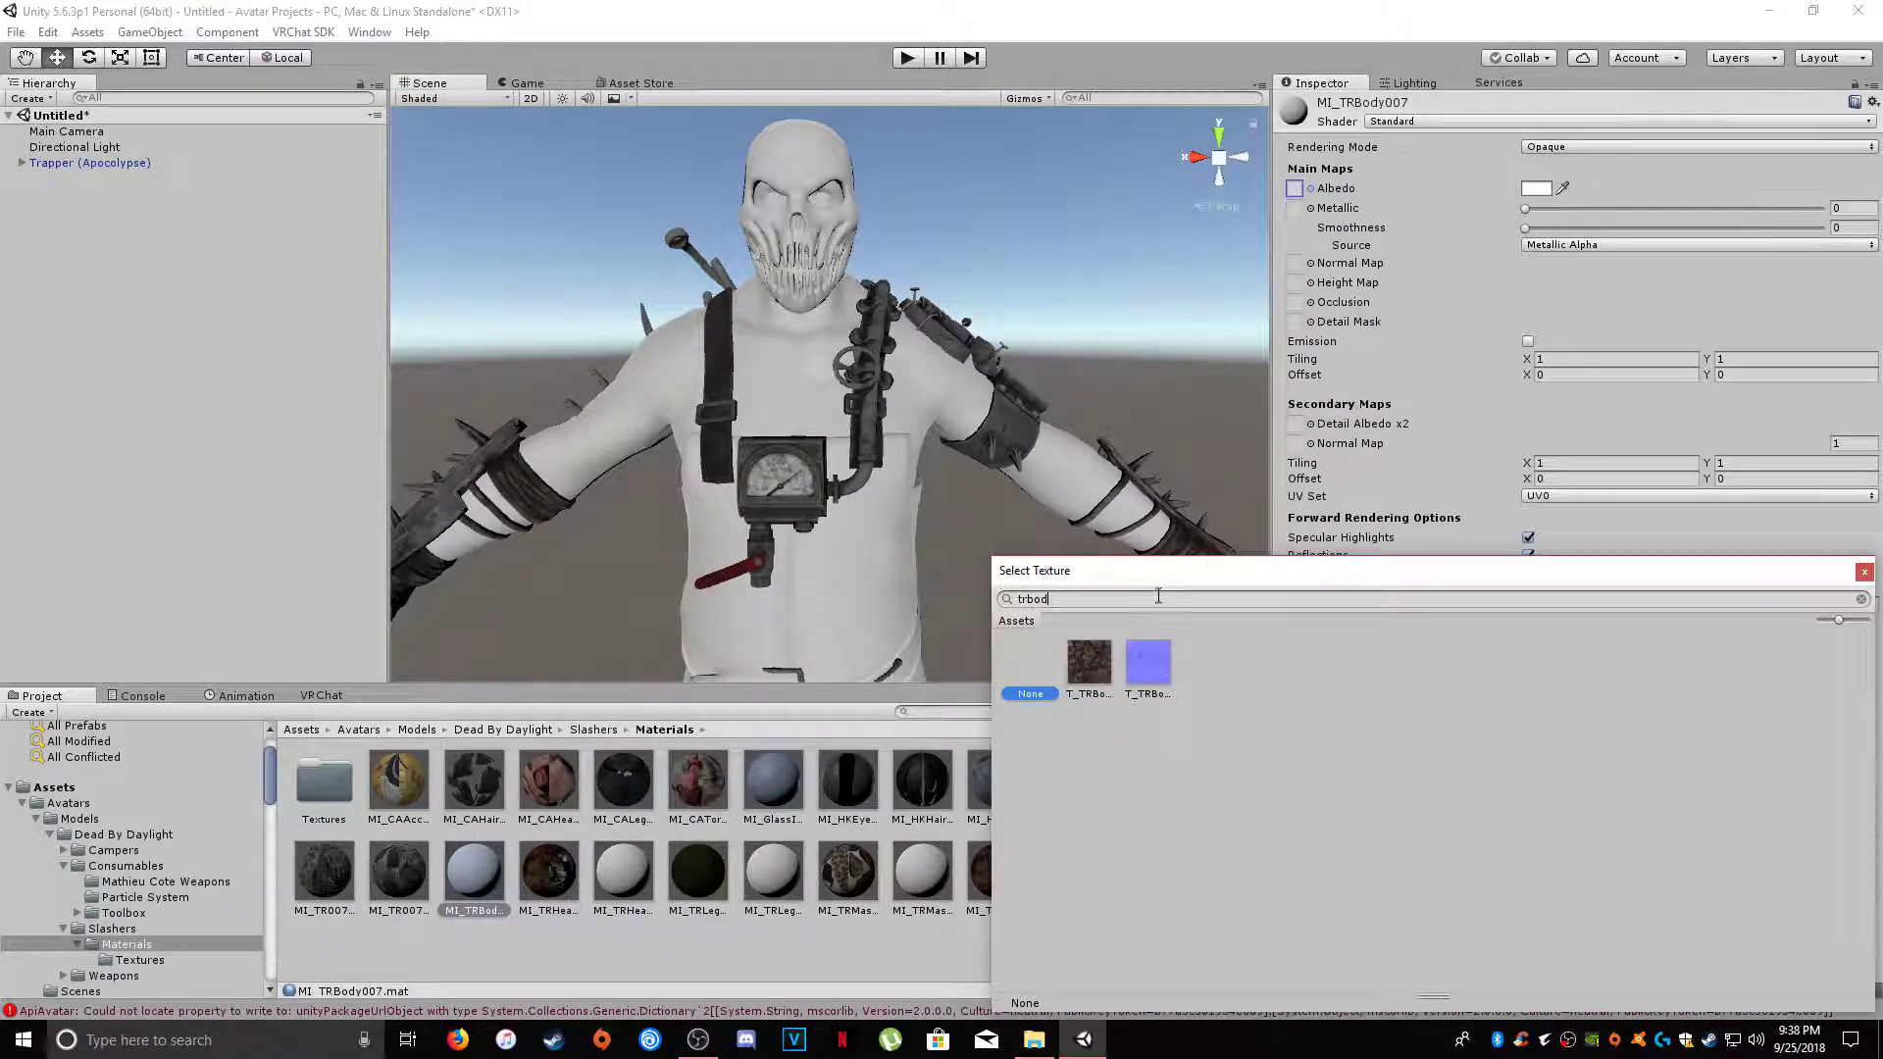
pyautogui.click(1089, 662)
pyautogui.doubleClick(1103, 655)
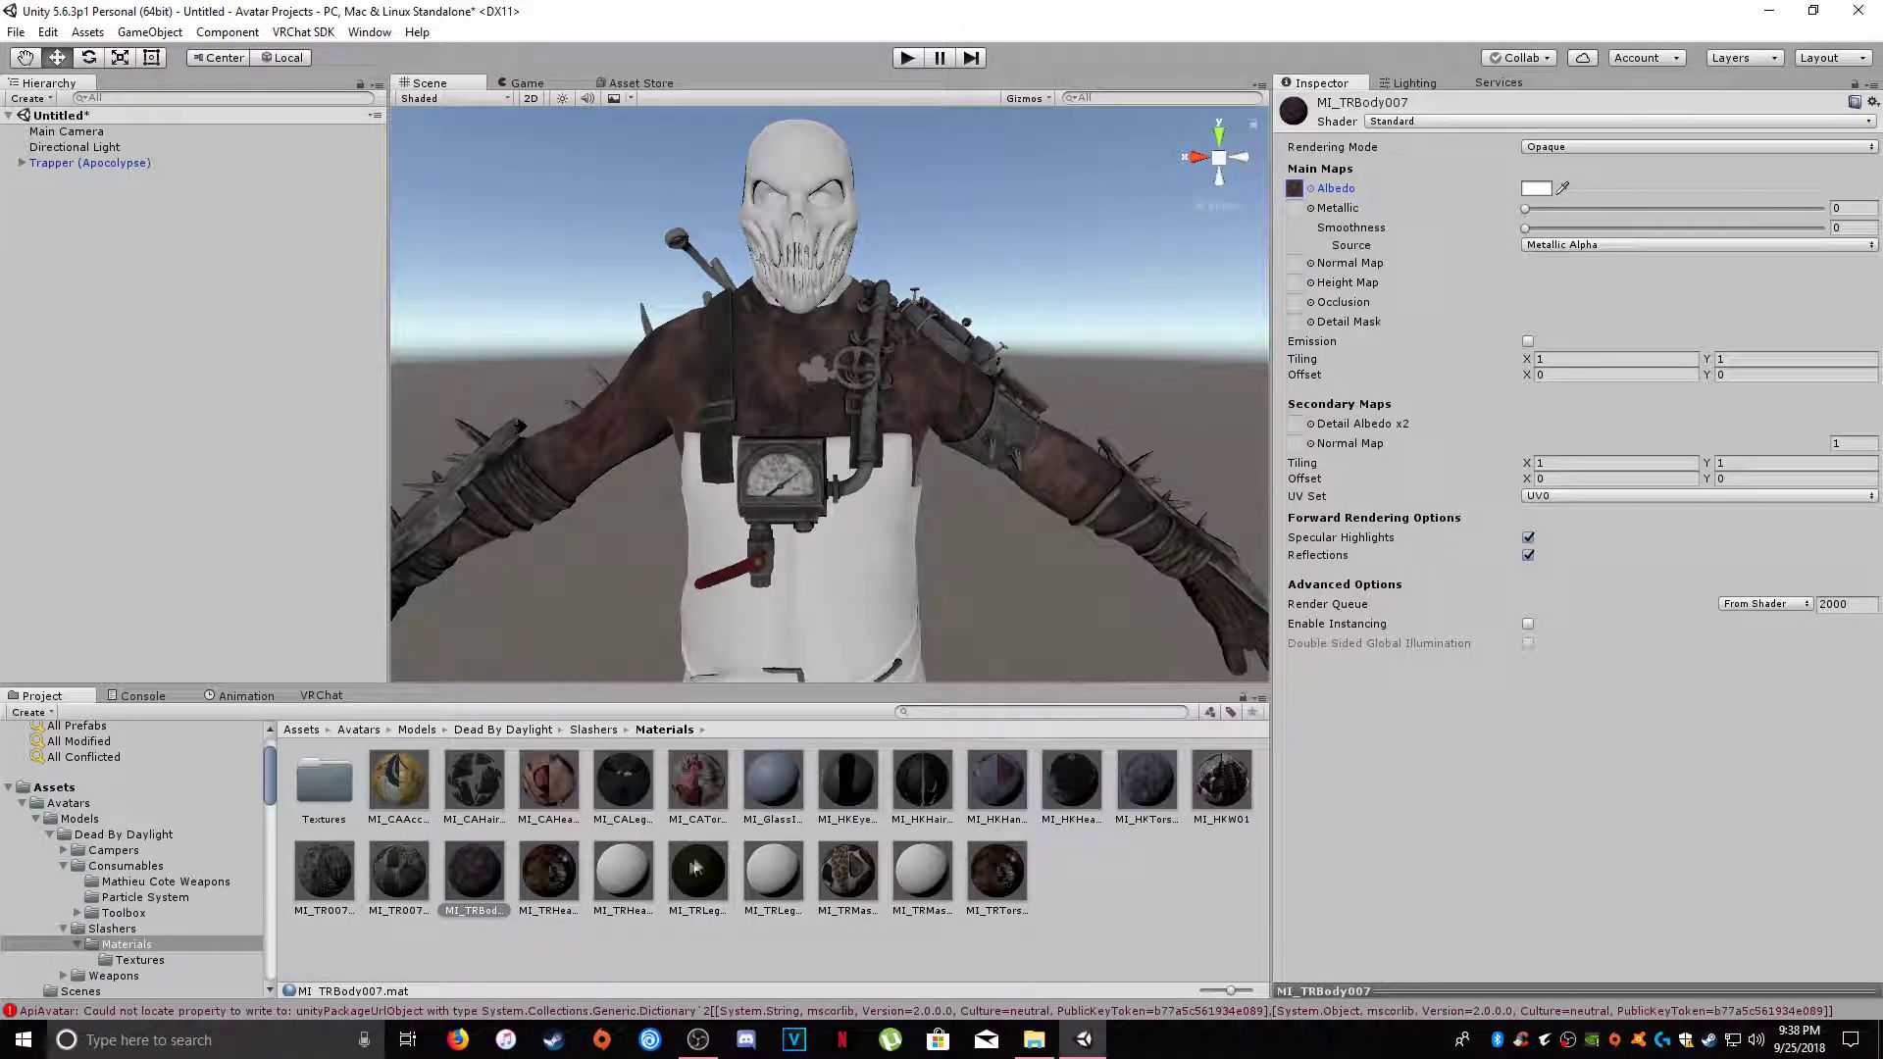
pyautogui.click(1310, 263)
pyautogui.write('tr')
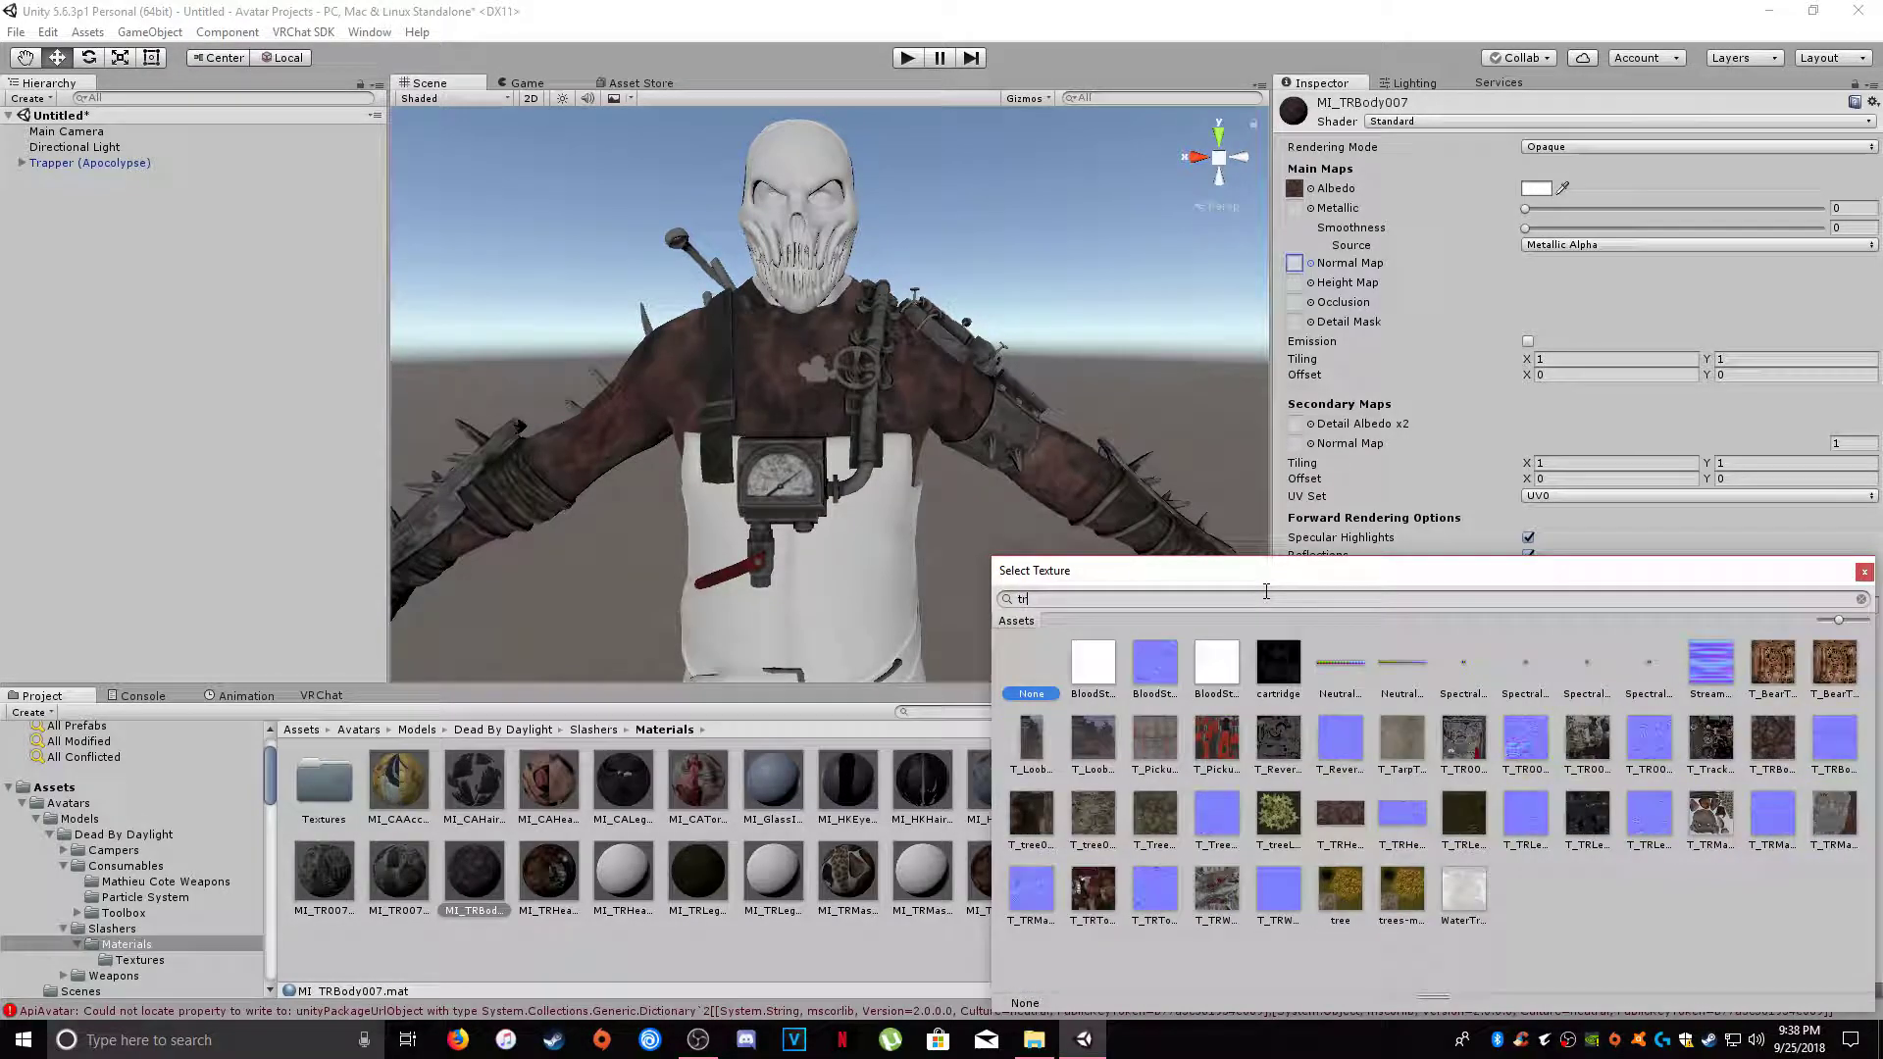
pyautogui.write('bod')
pyautogui.click(1138, 665)
pyautogui.doubleClick(1137, 665)
pyautogui.click(1844, 304)
# - Give MI_TRHead007 its colour texture and the blue head normal texture, flagged as a normal map
pyautogui.click(623, 870)
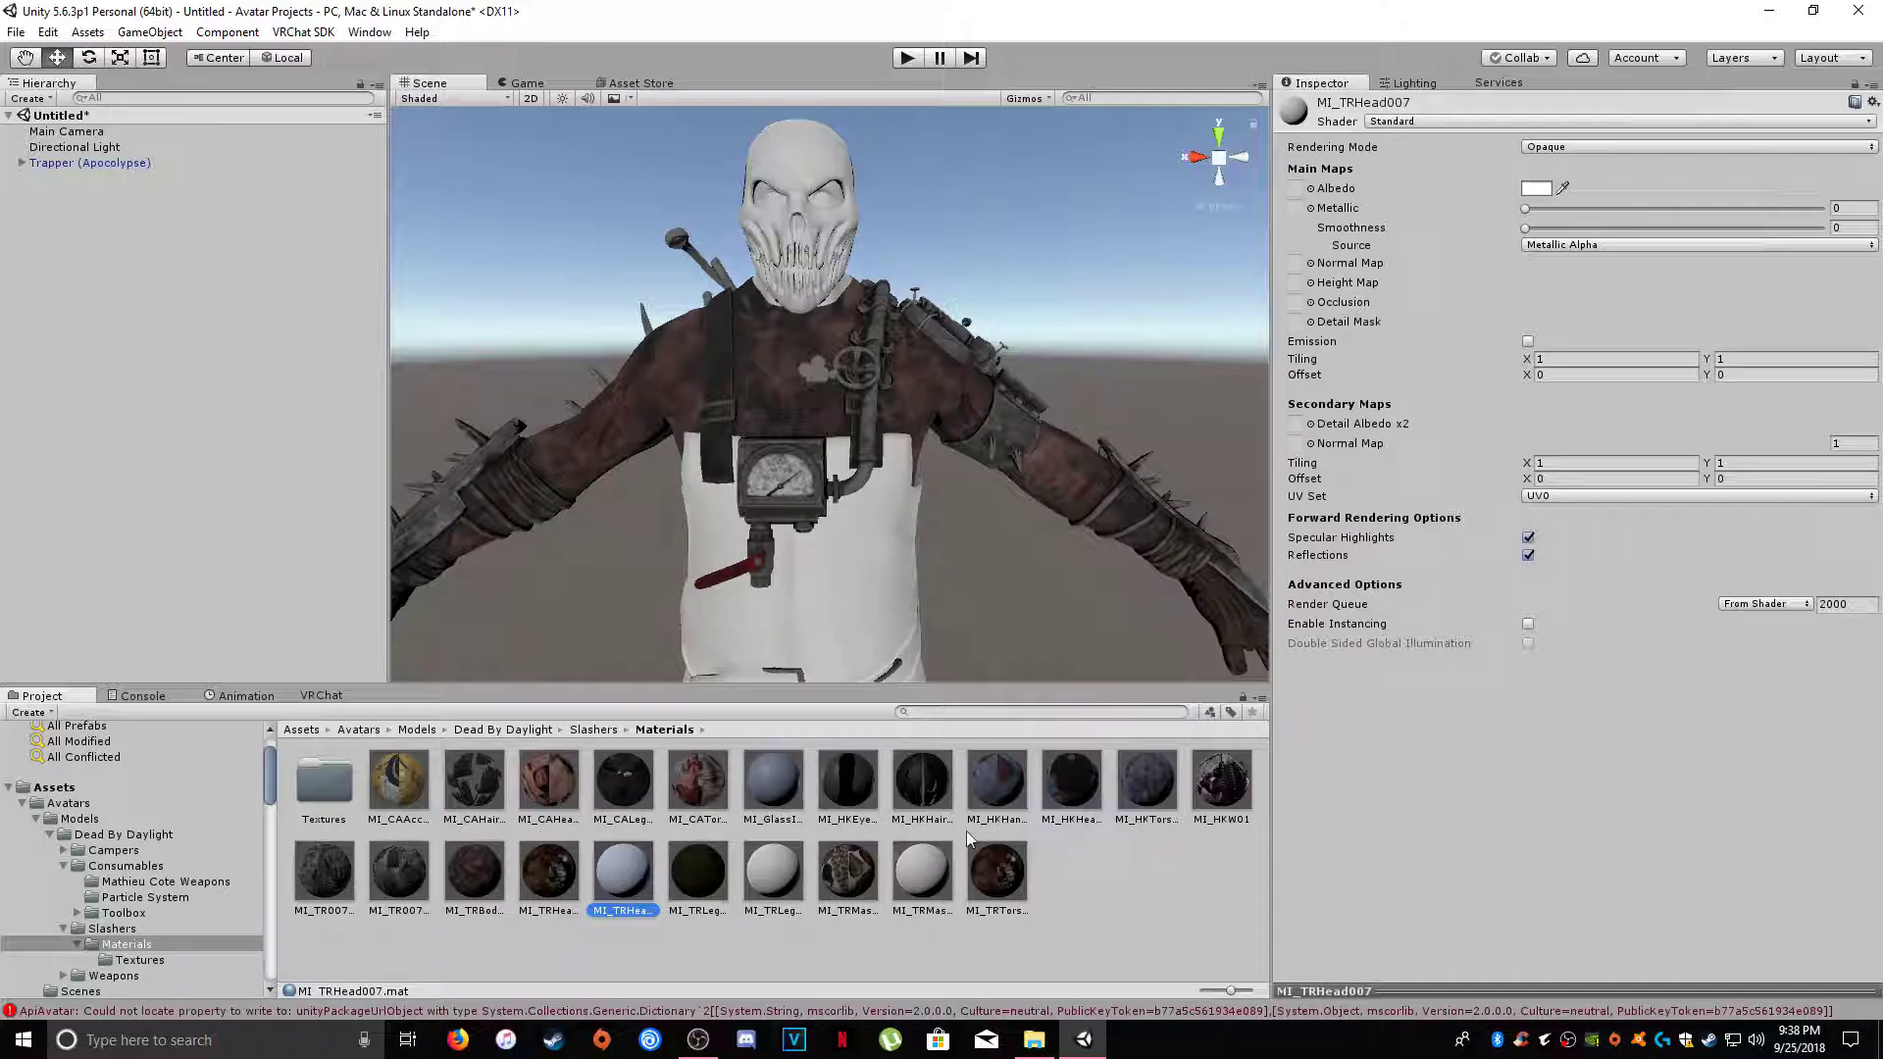
pyautogui.write('rb')
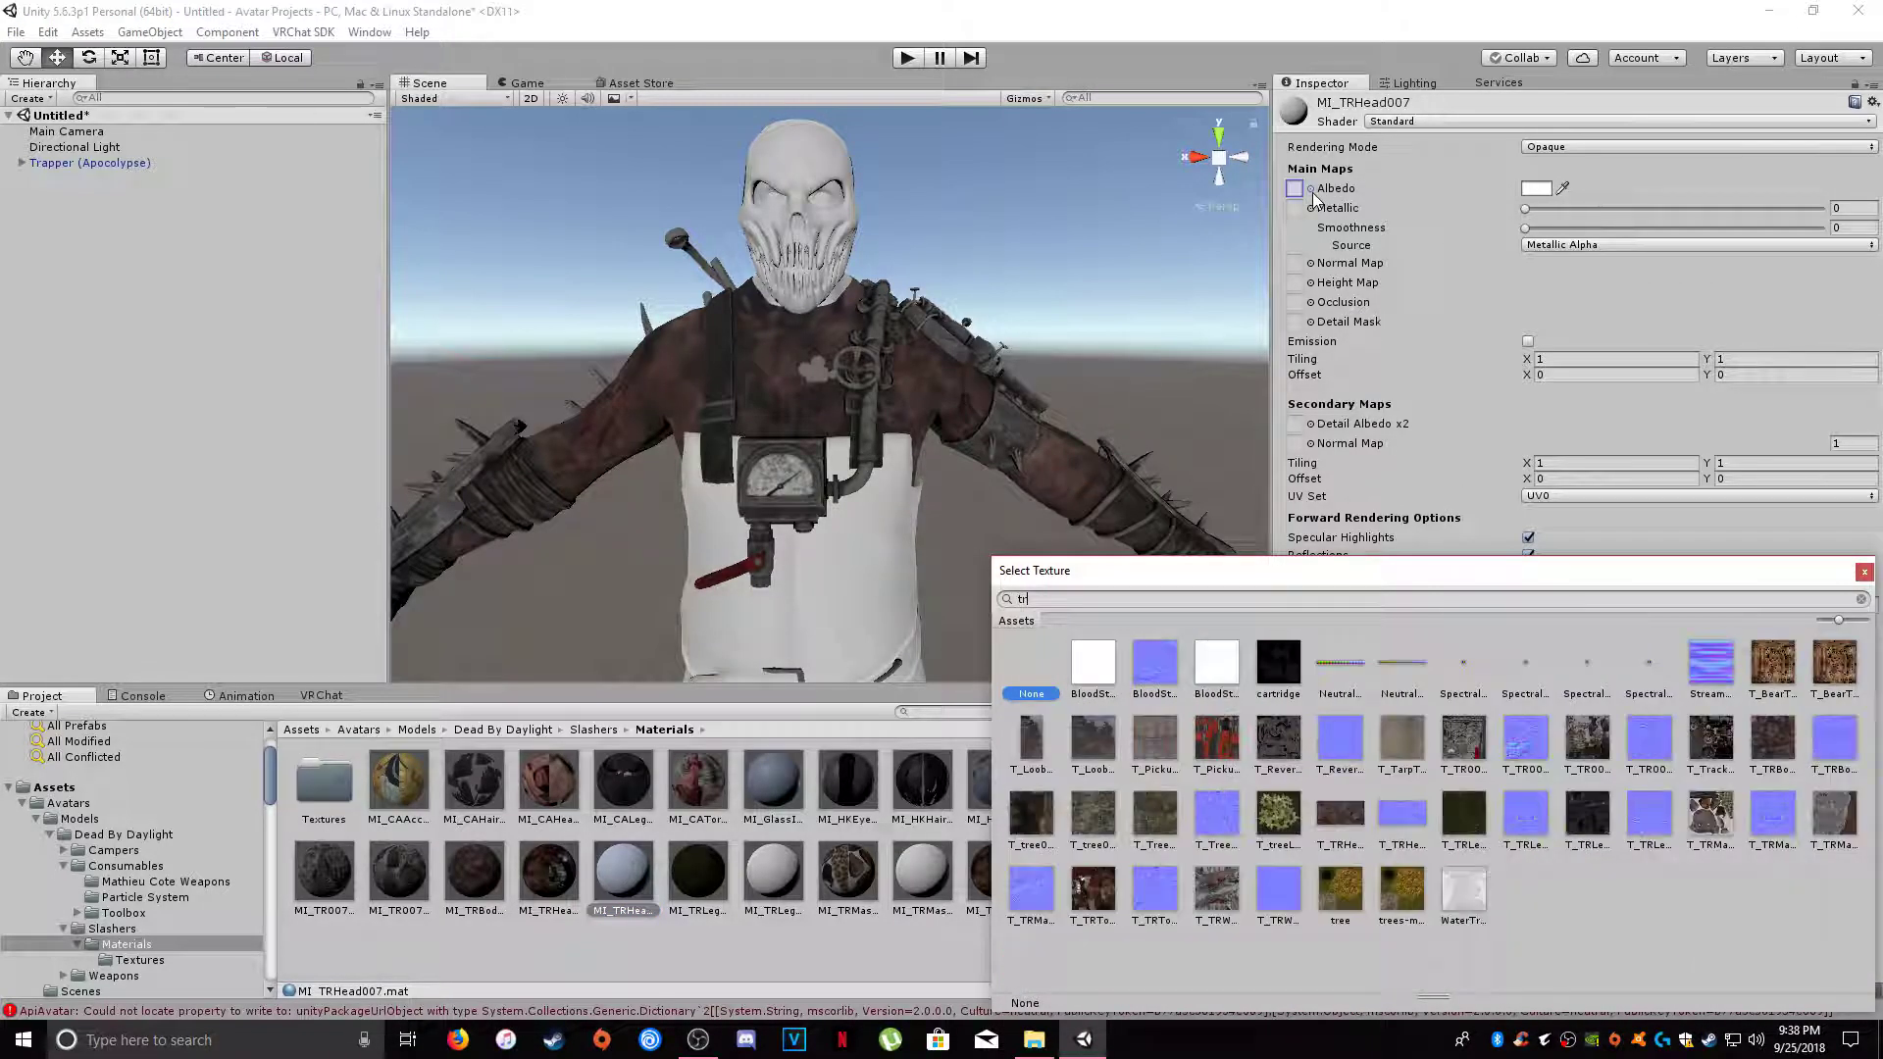
pyautogui.doubleClick(1096, 667)
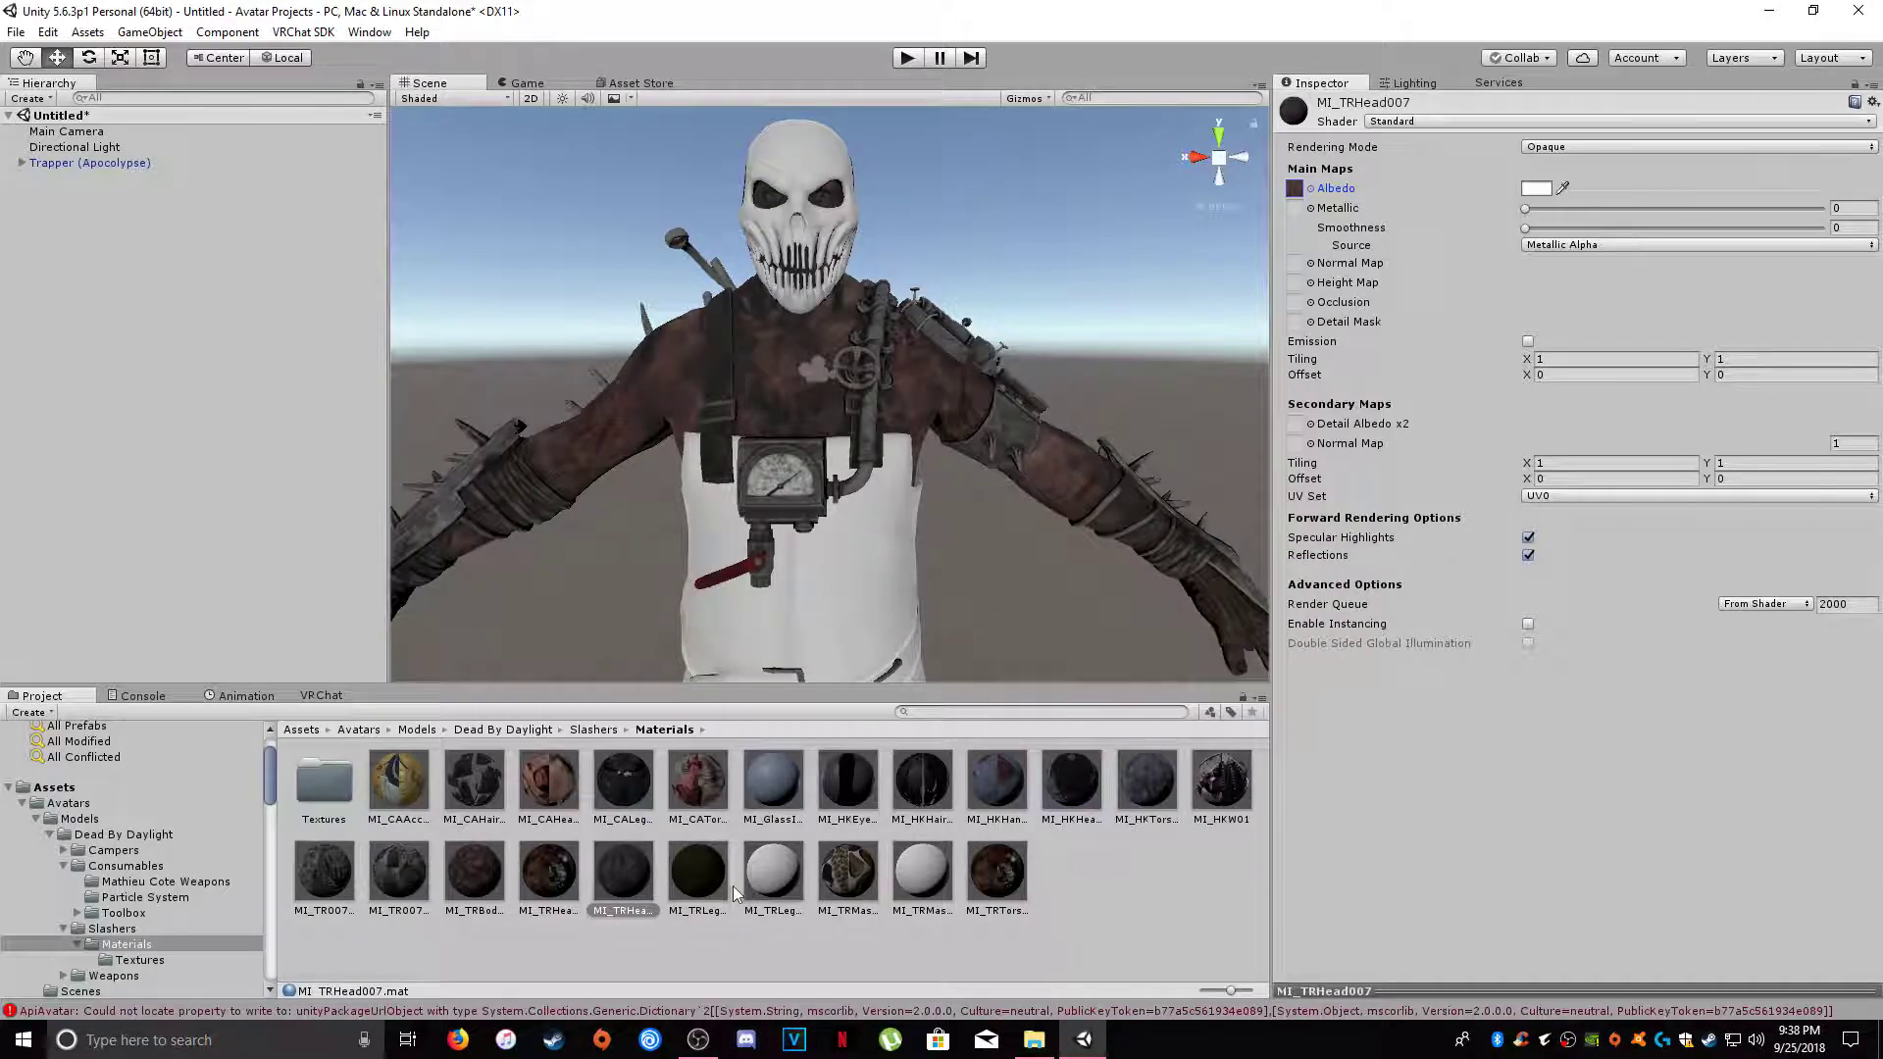
pyautogui.click(1310, 265)
pyautogui.write('trbody')
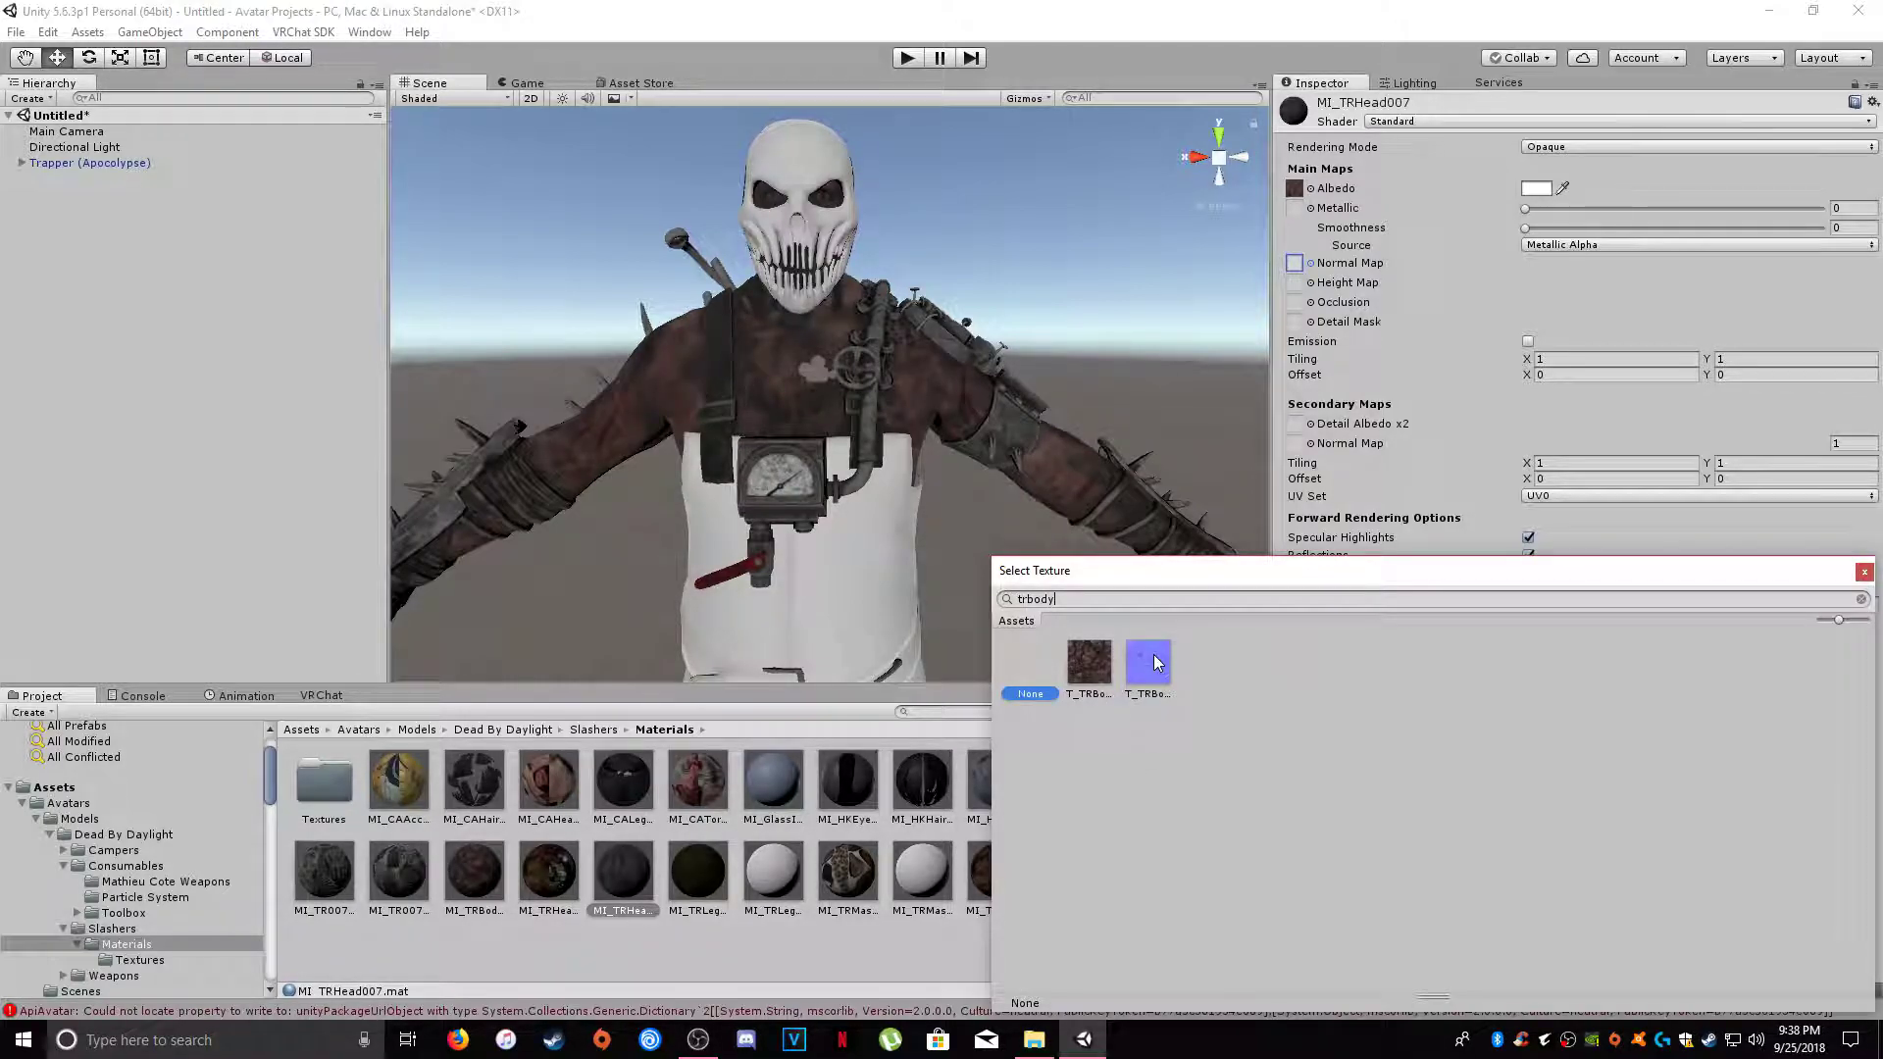
pyautogui.doubleClick(1153, 659)
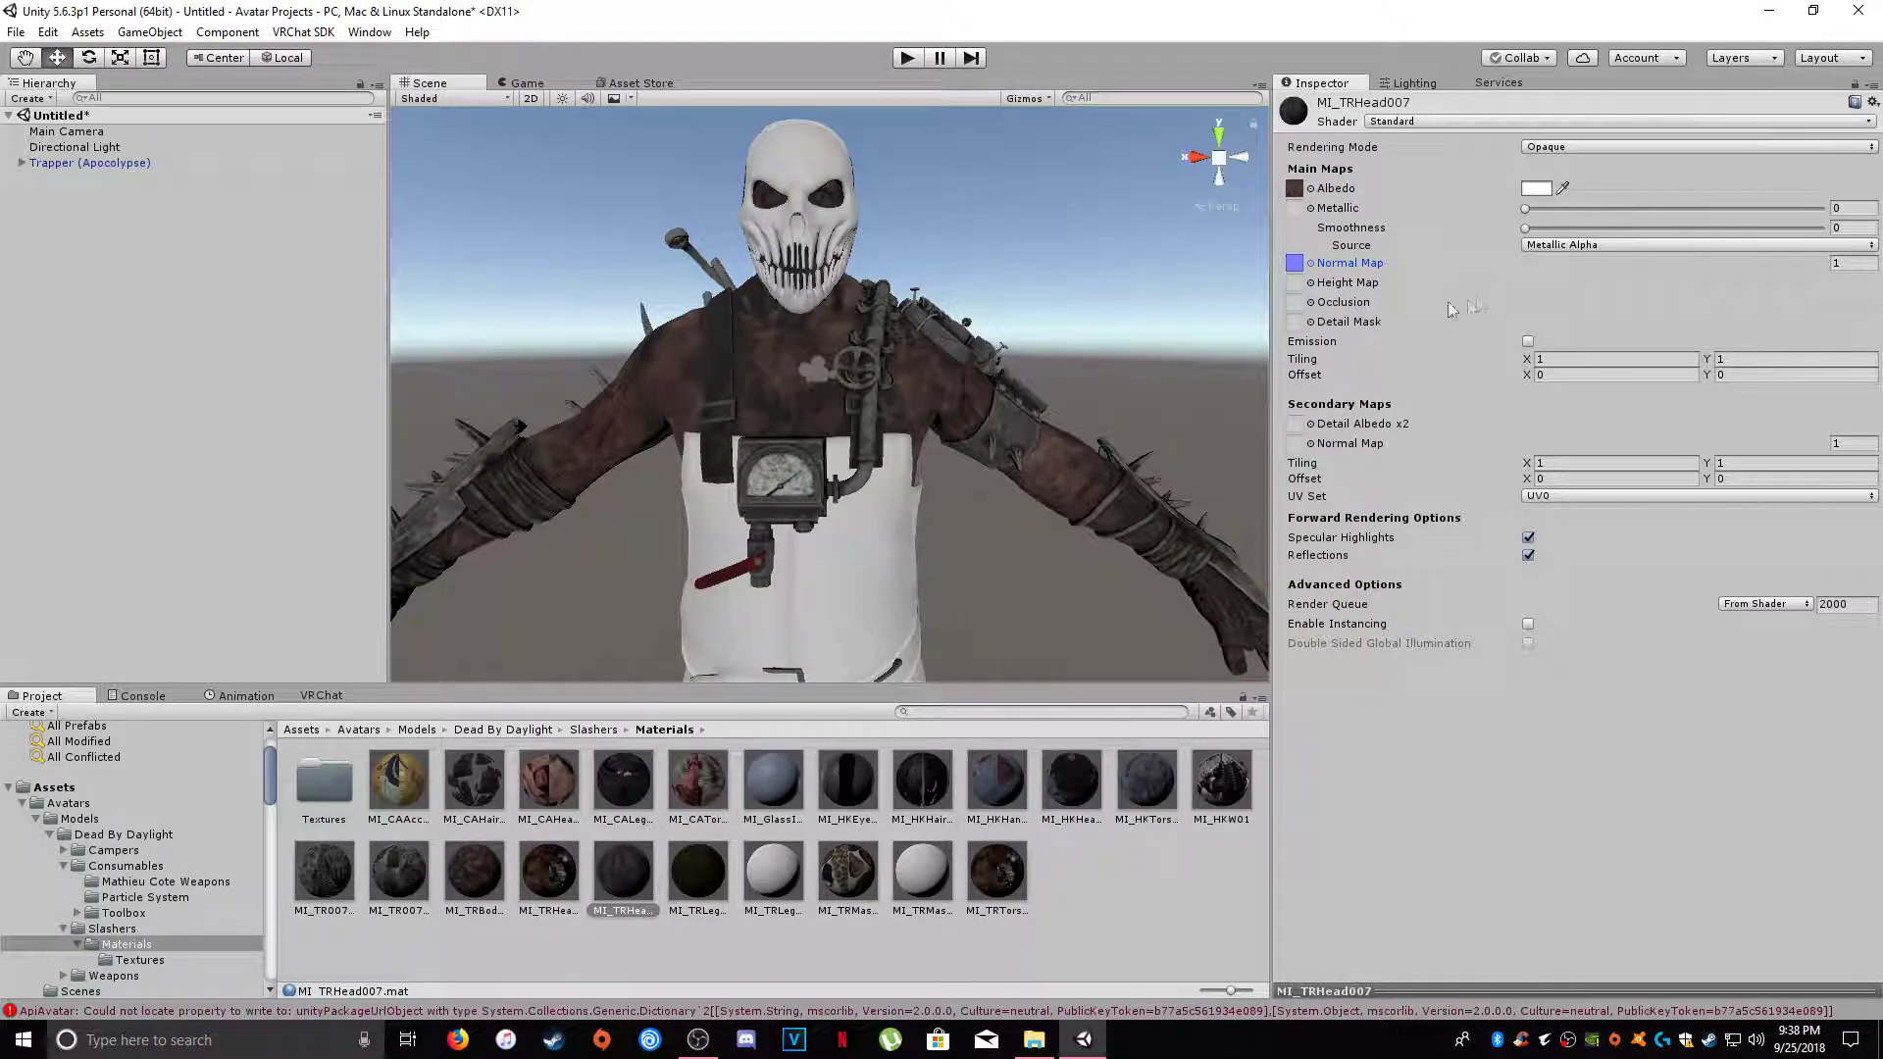
pyautogui.click(1310, 263)
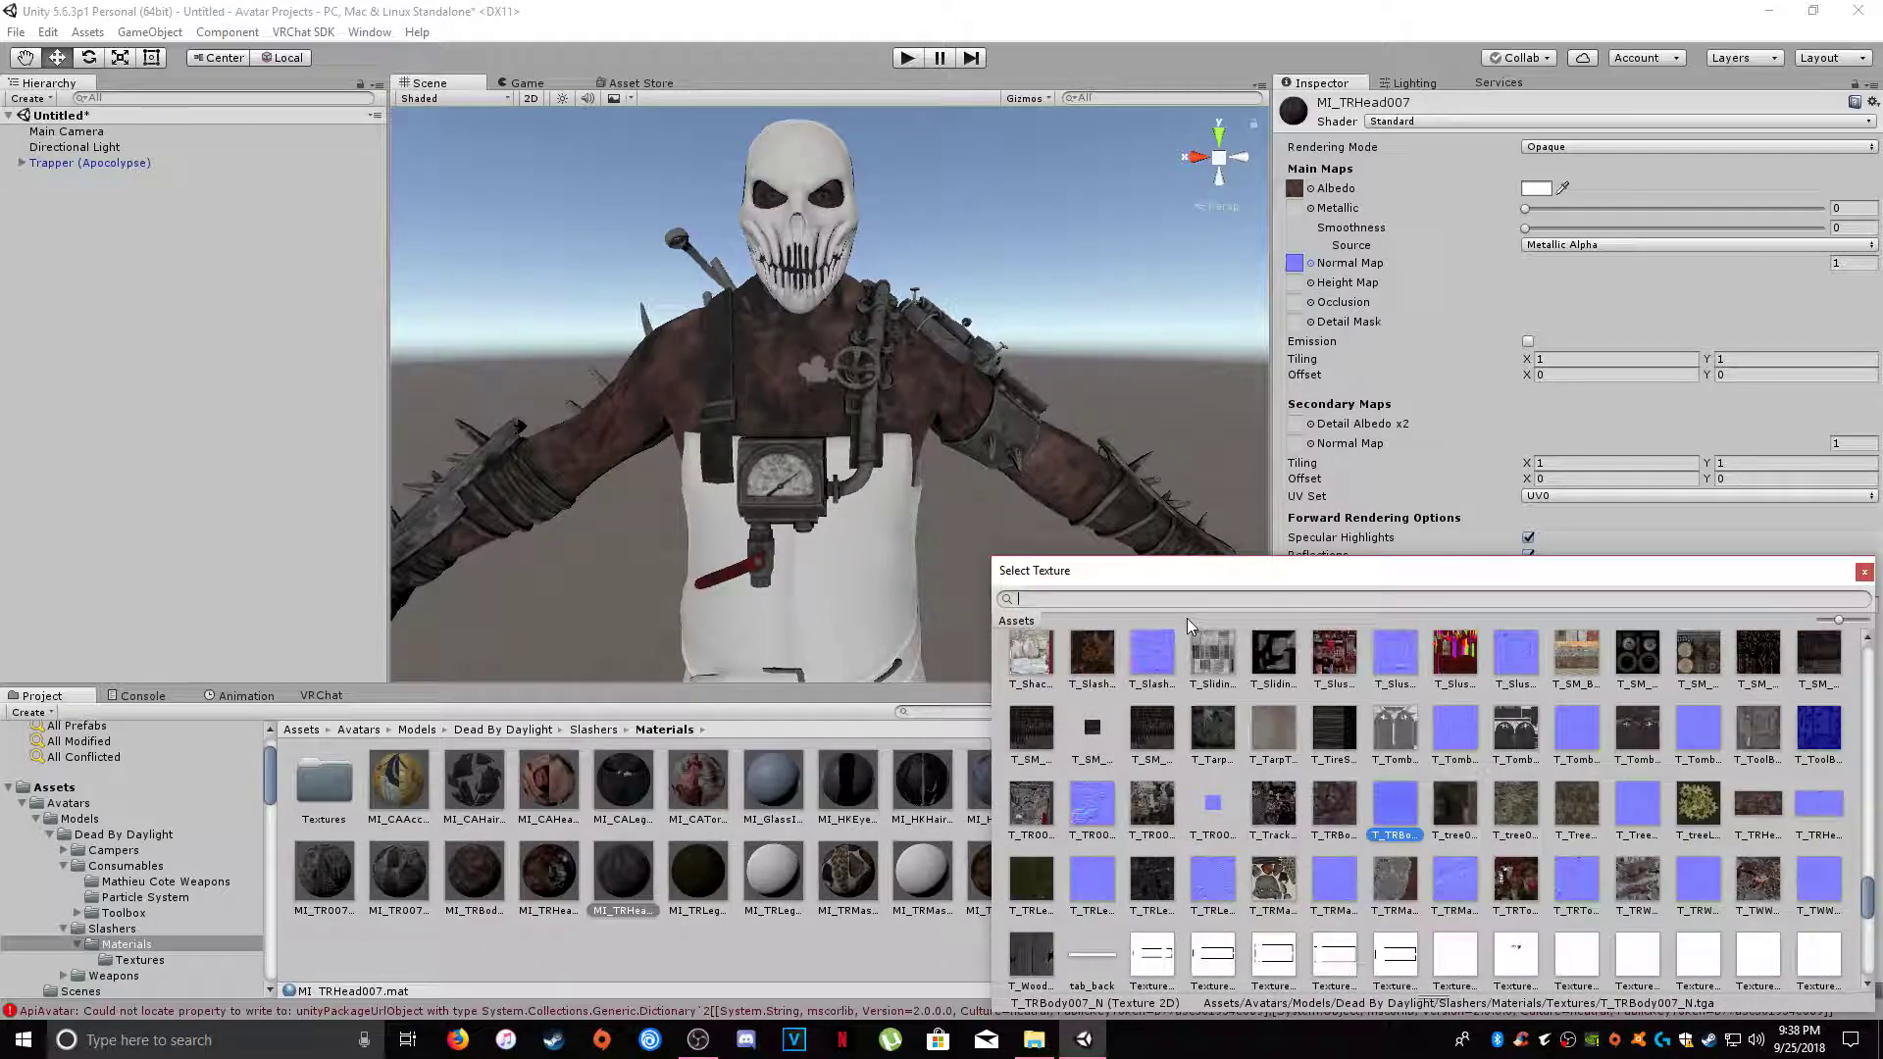
pyautogui.write('trhead')
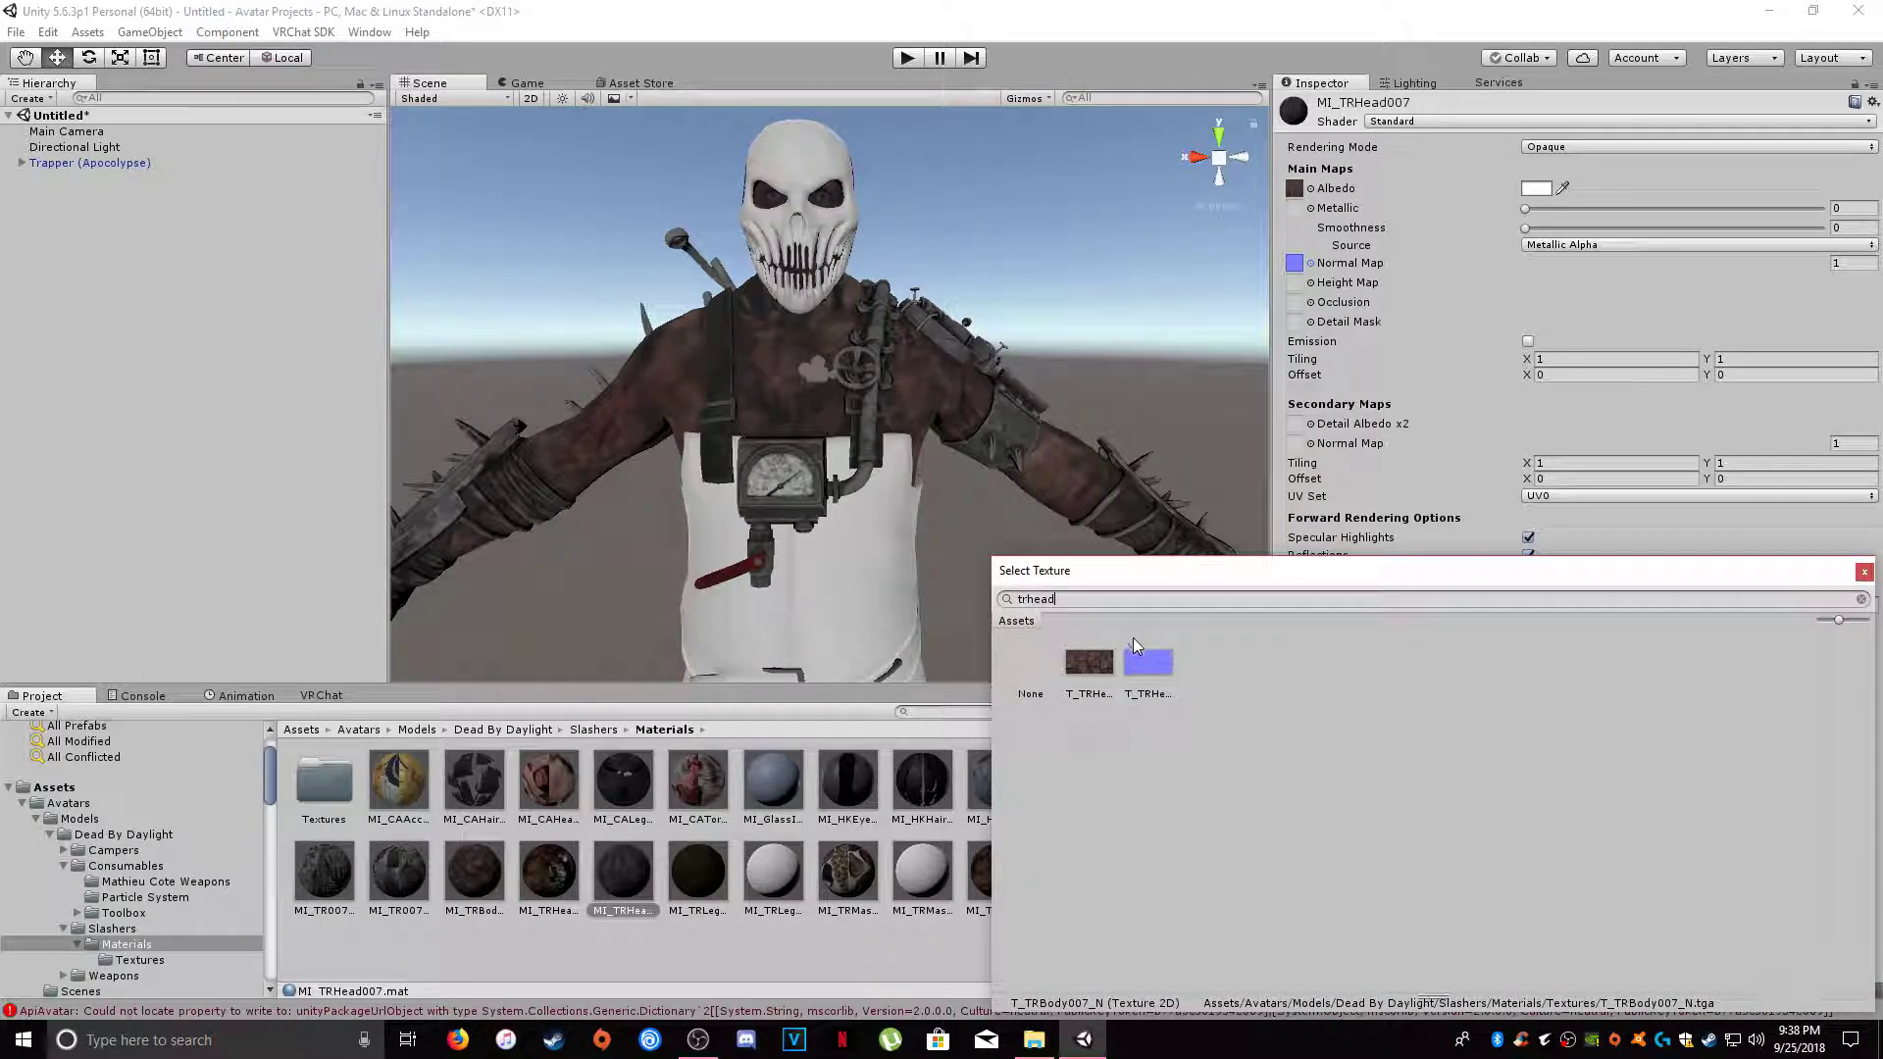
pyautogui.doubleClick(1147, 661)
pyautogui.click(1863, 306)
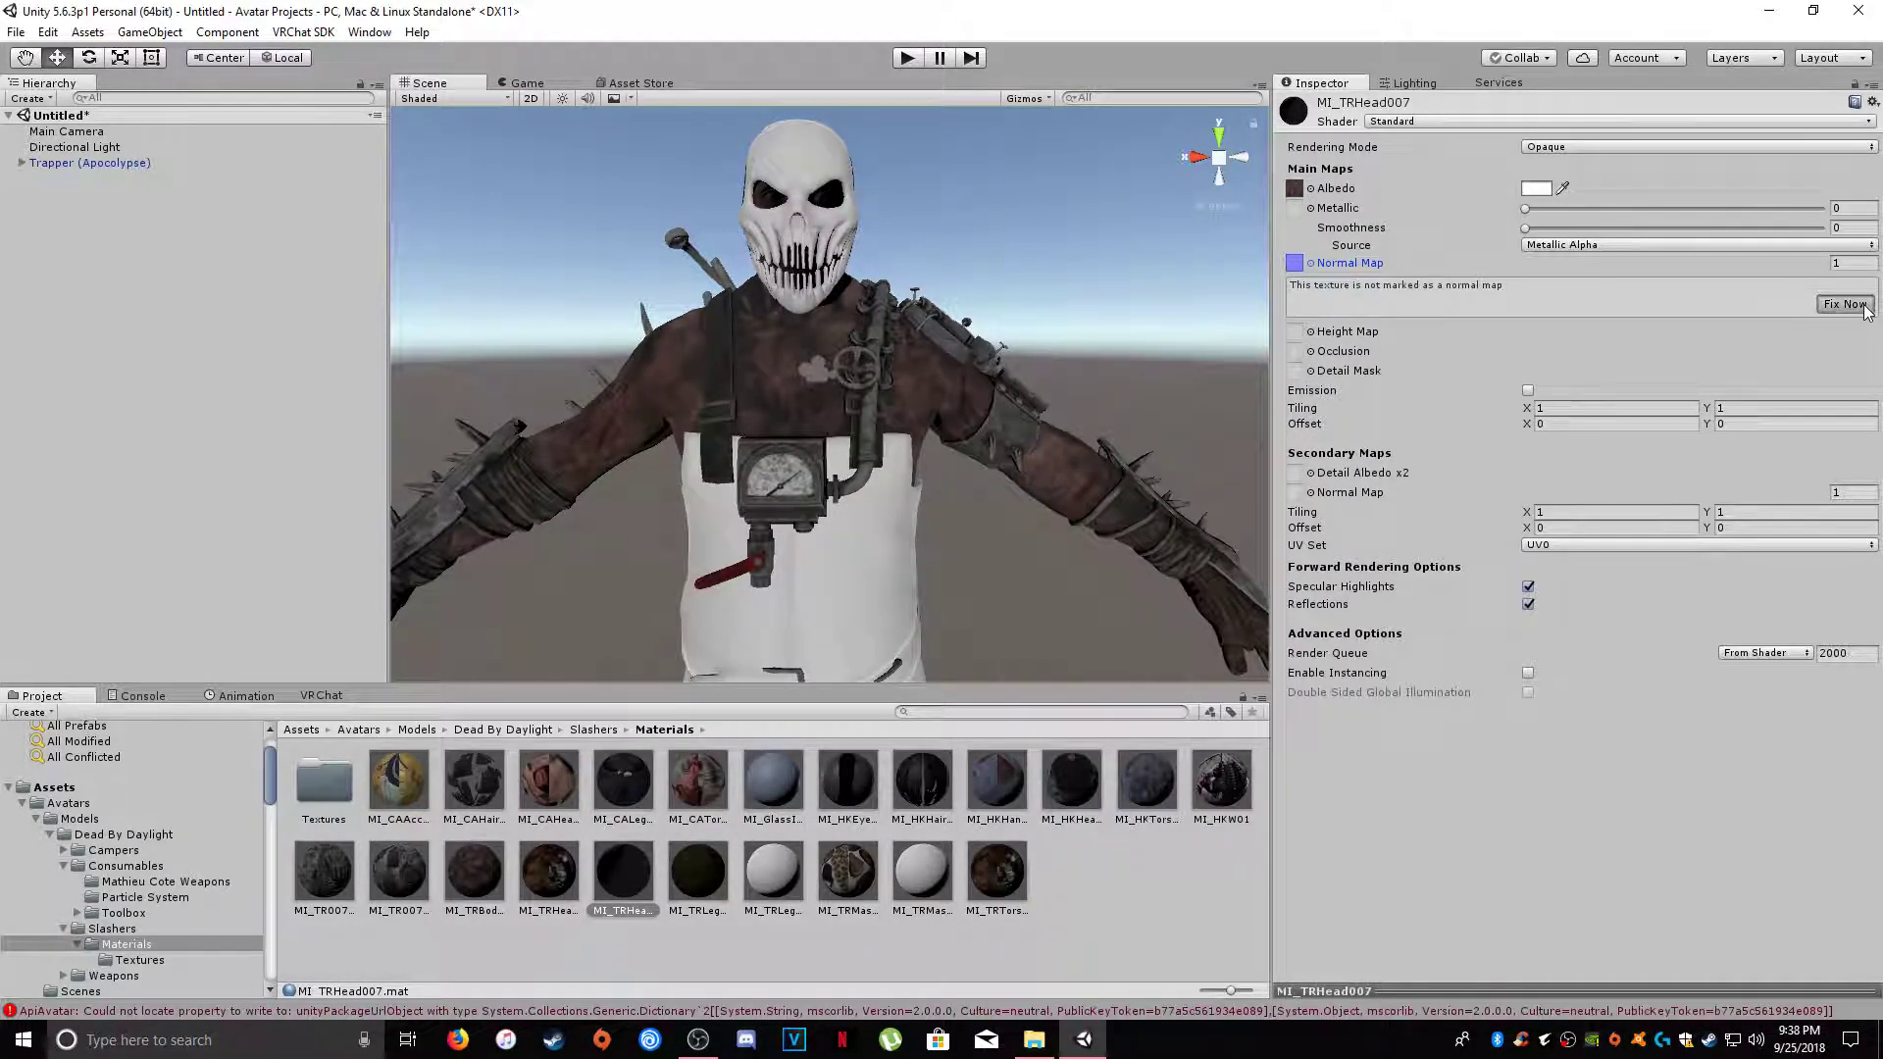
pyautogui.click(763, 869)
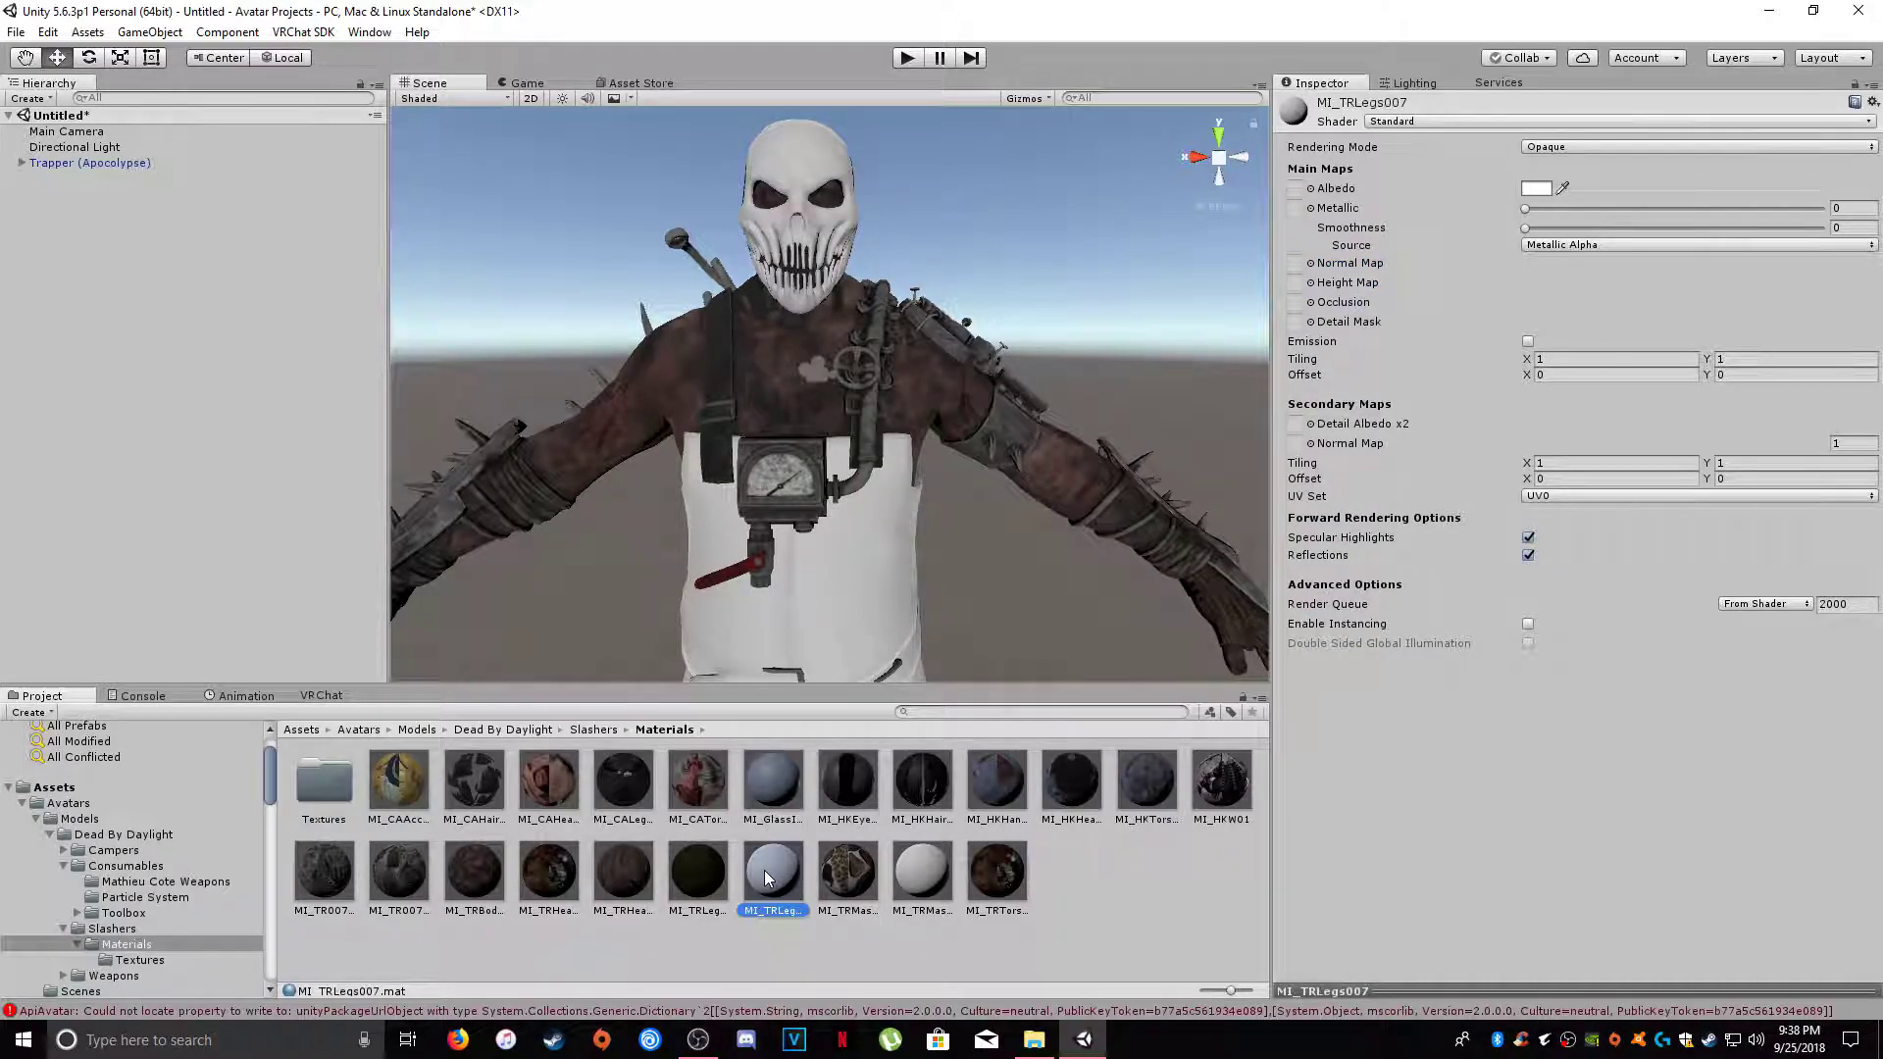
# - Give MI_TRLegs007 the legs colour texture and the blue legs normal texture, flagged as a normal map
pyautogui.click(1310, 188)
pyautogui.write('trleg')
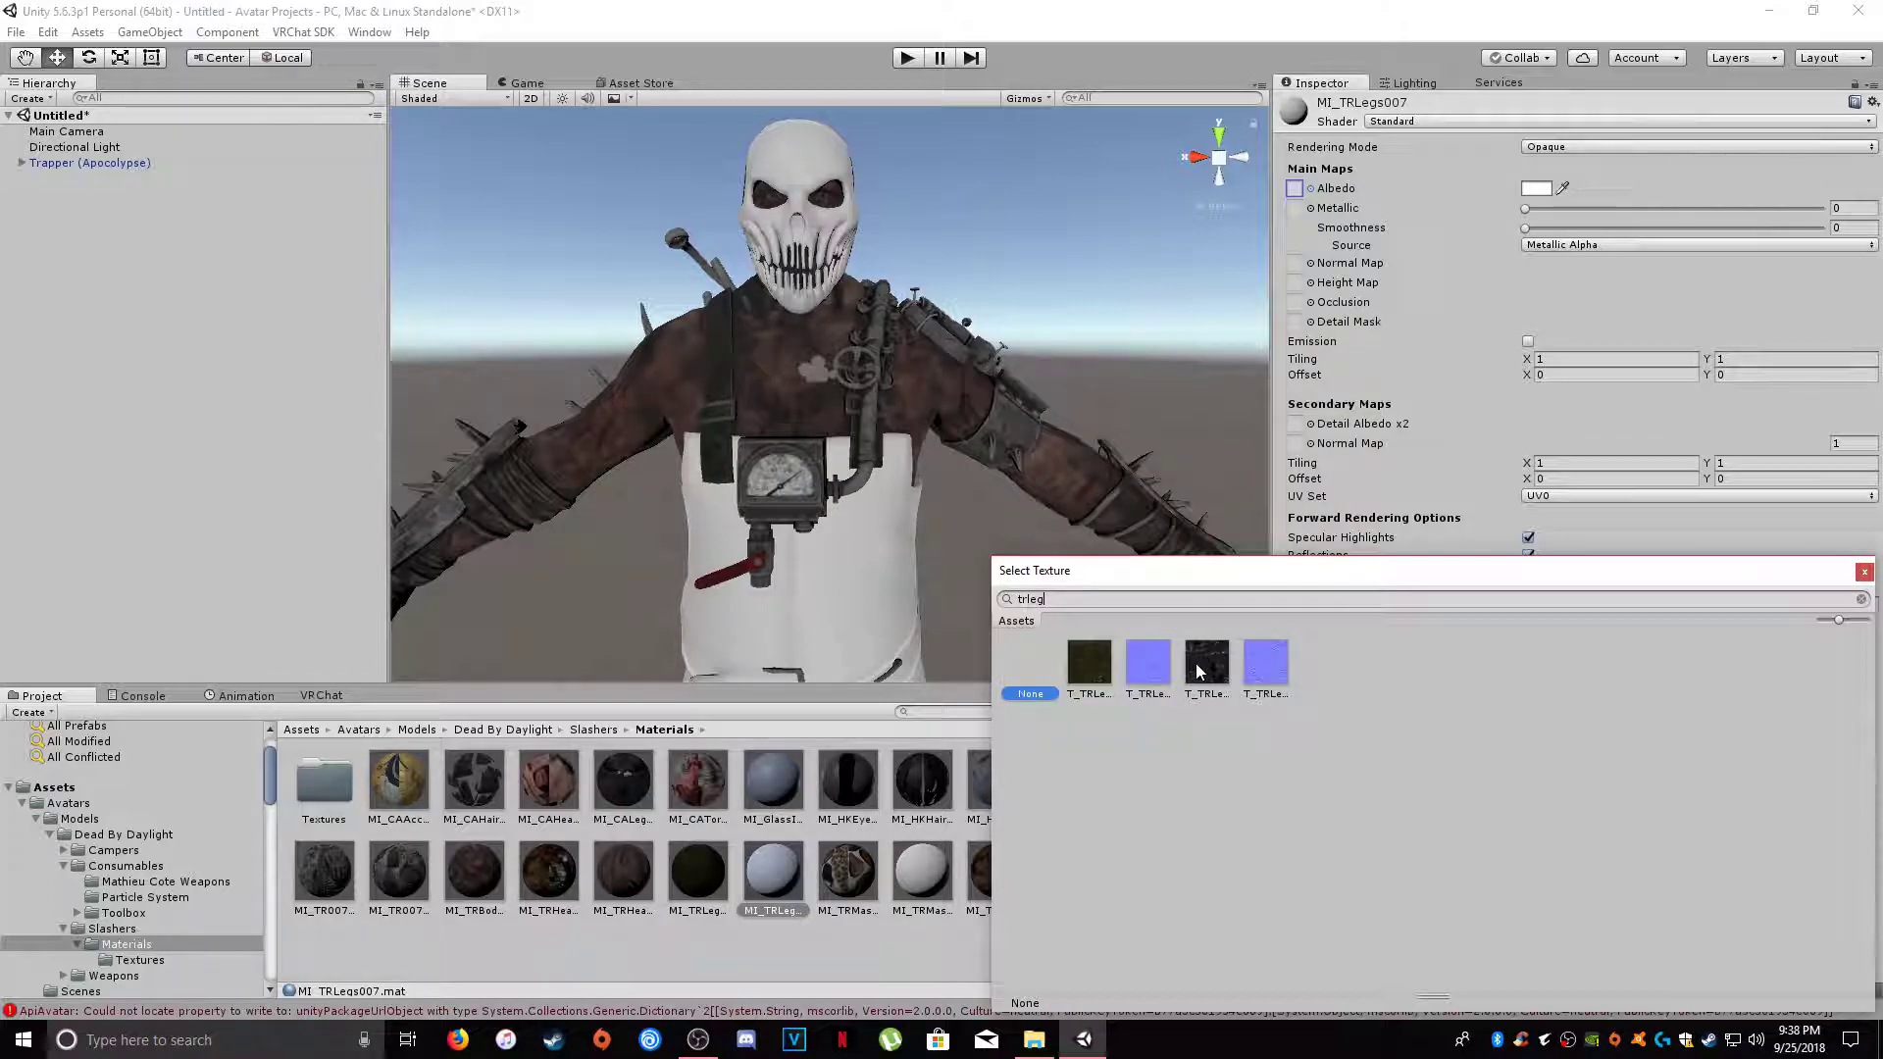
pyautogui.doubleClick(1198, 670)
pyautogui.click(1311, 264)
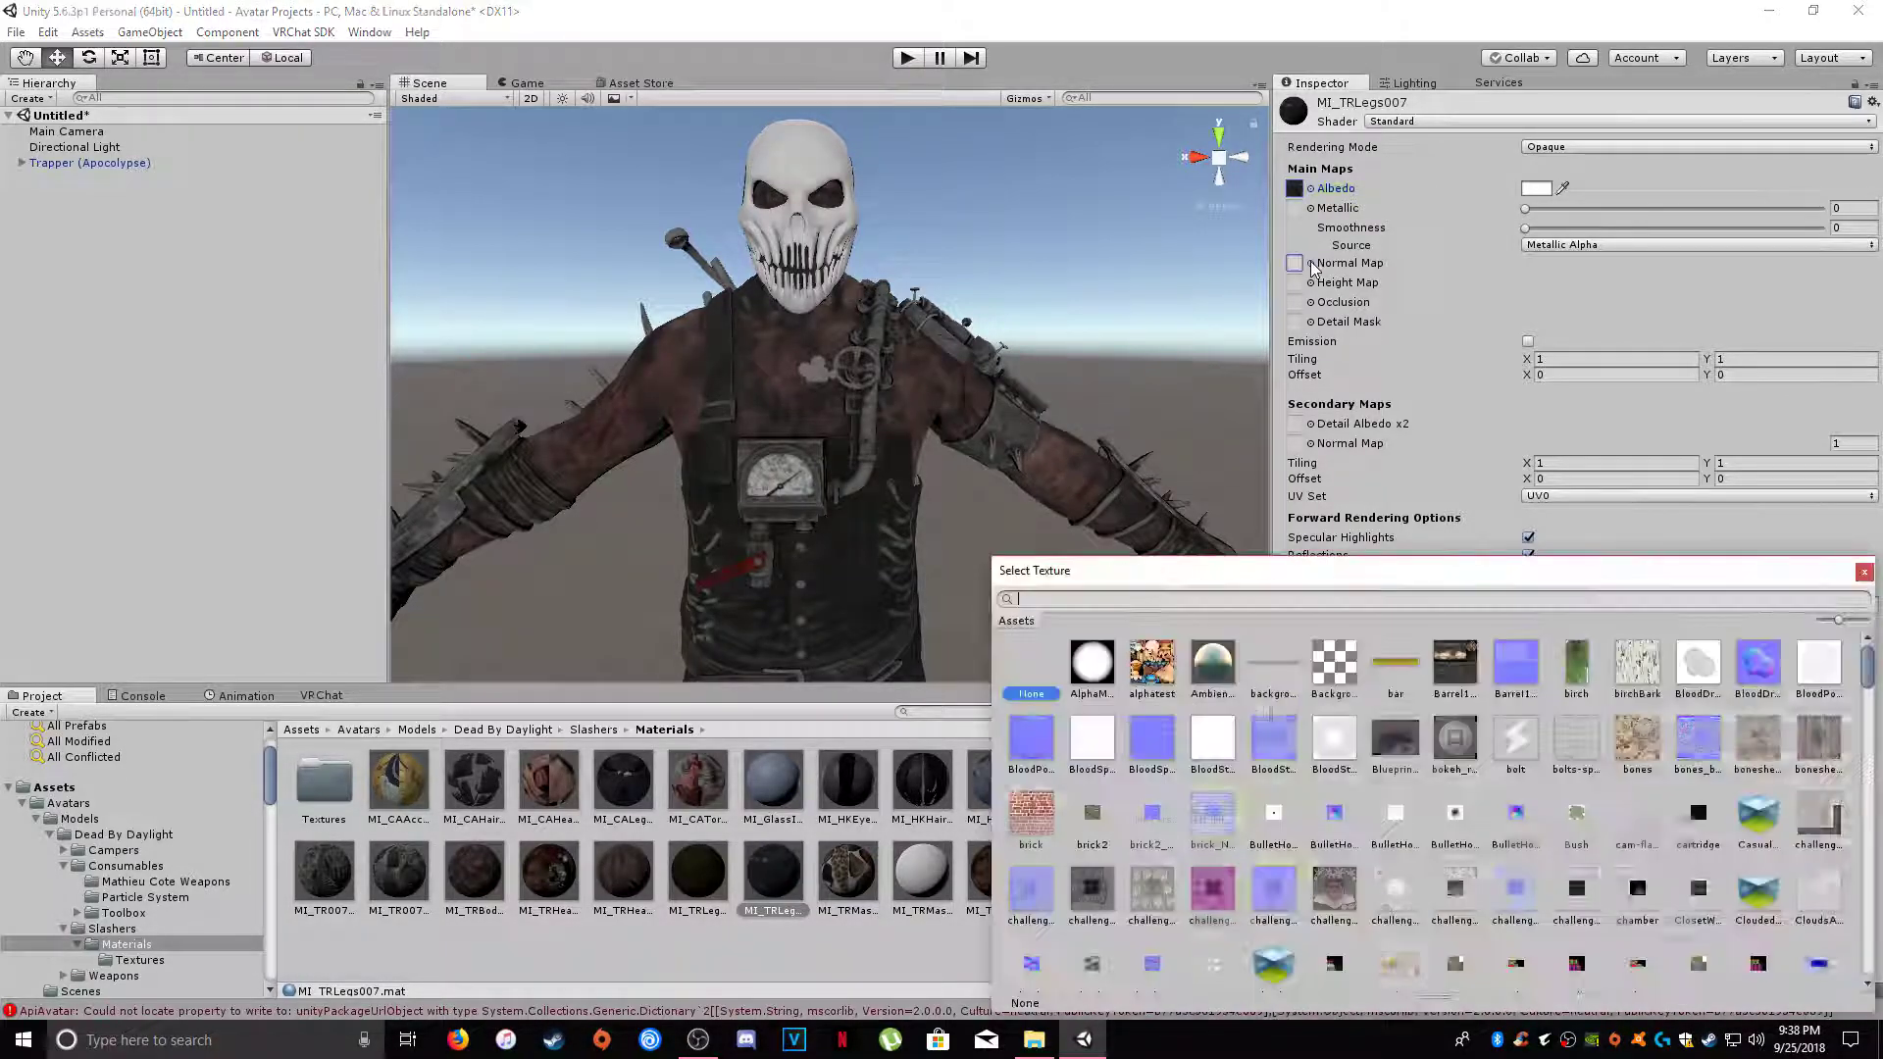
pyautogui.write('trleg')
pyautogui.press('BackSpace')
pyautogui.press('BackSpace')
pyautogui.press('BackSpace')
pyautogui.press('BackSpace')
pyautogui.write('rleg')
pyautogui.doubleClick(1278, 666)
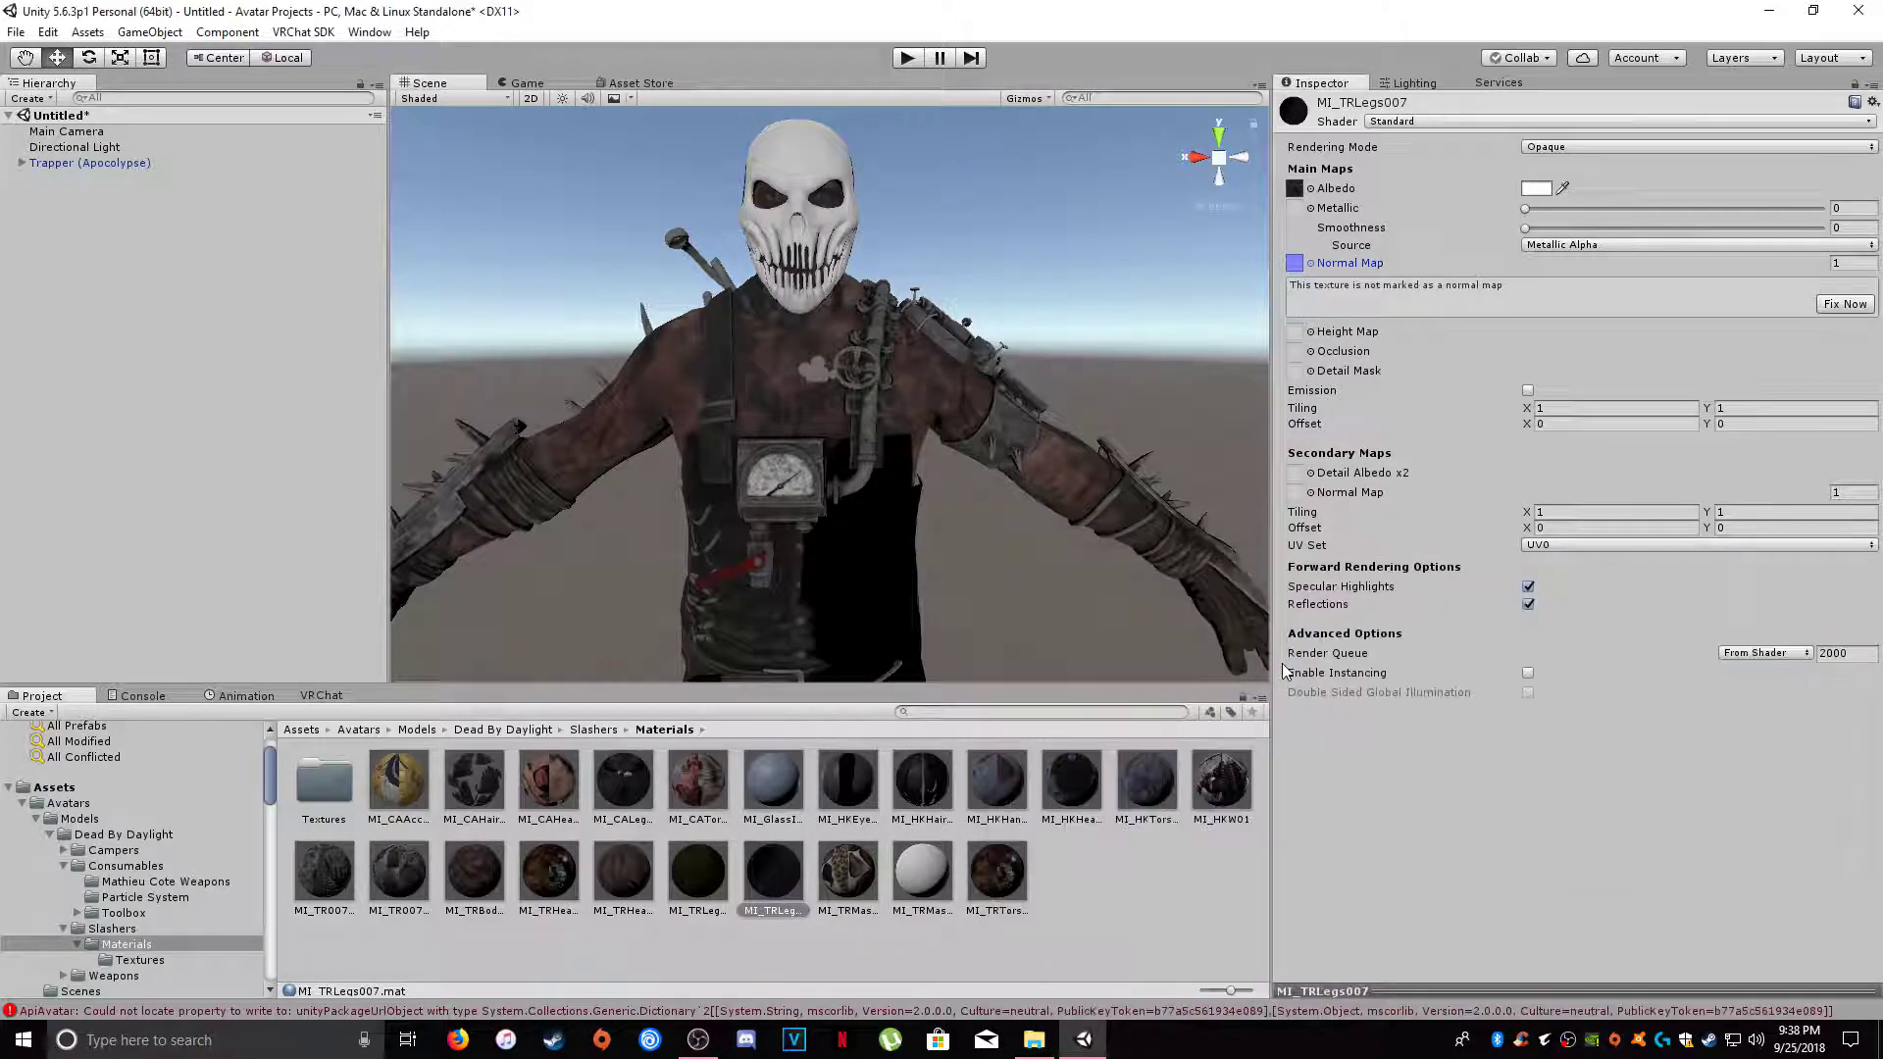
pyautogui.click(1843, 304)
pyautogui.scroll(-3, 978, 503)
pyautogui.moveTo(978, 503); pyautogui.dragTo(979, 428, button='middle')
pyautogui.scroll(3, 978, 428)
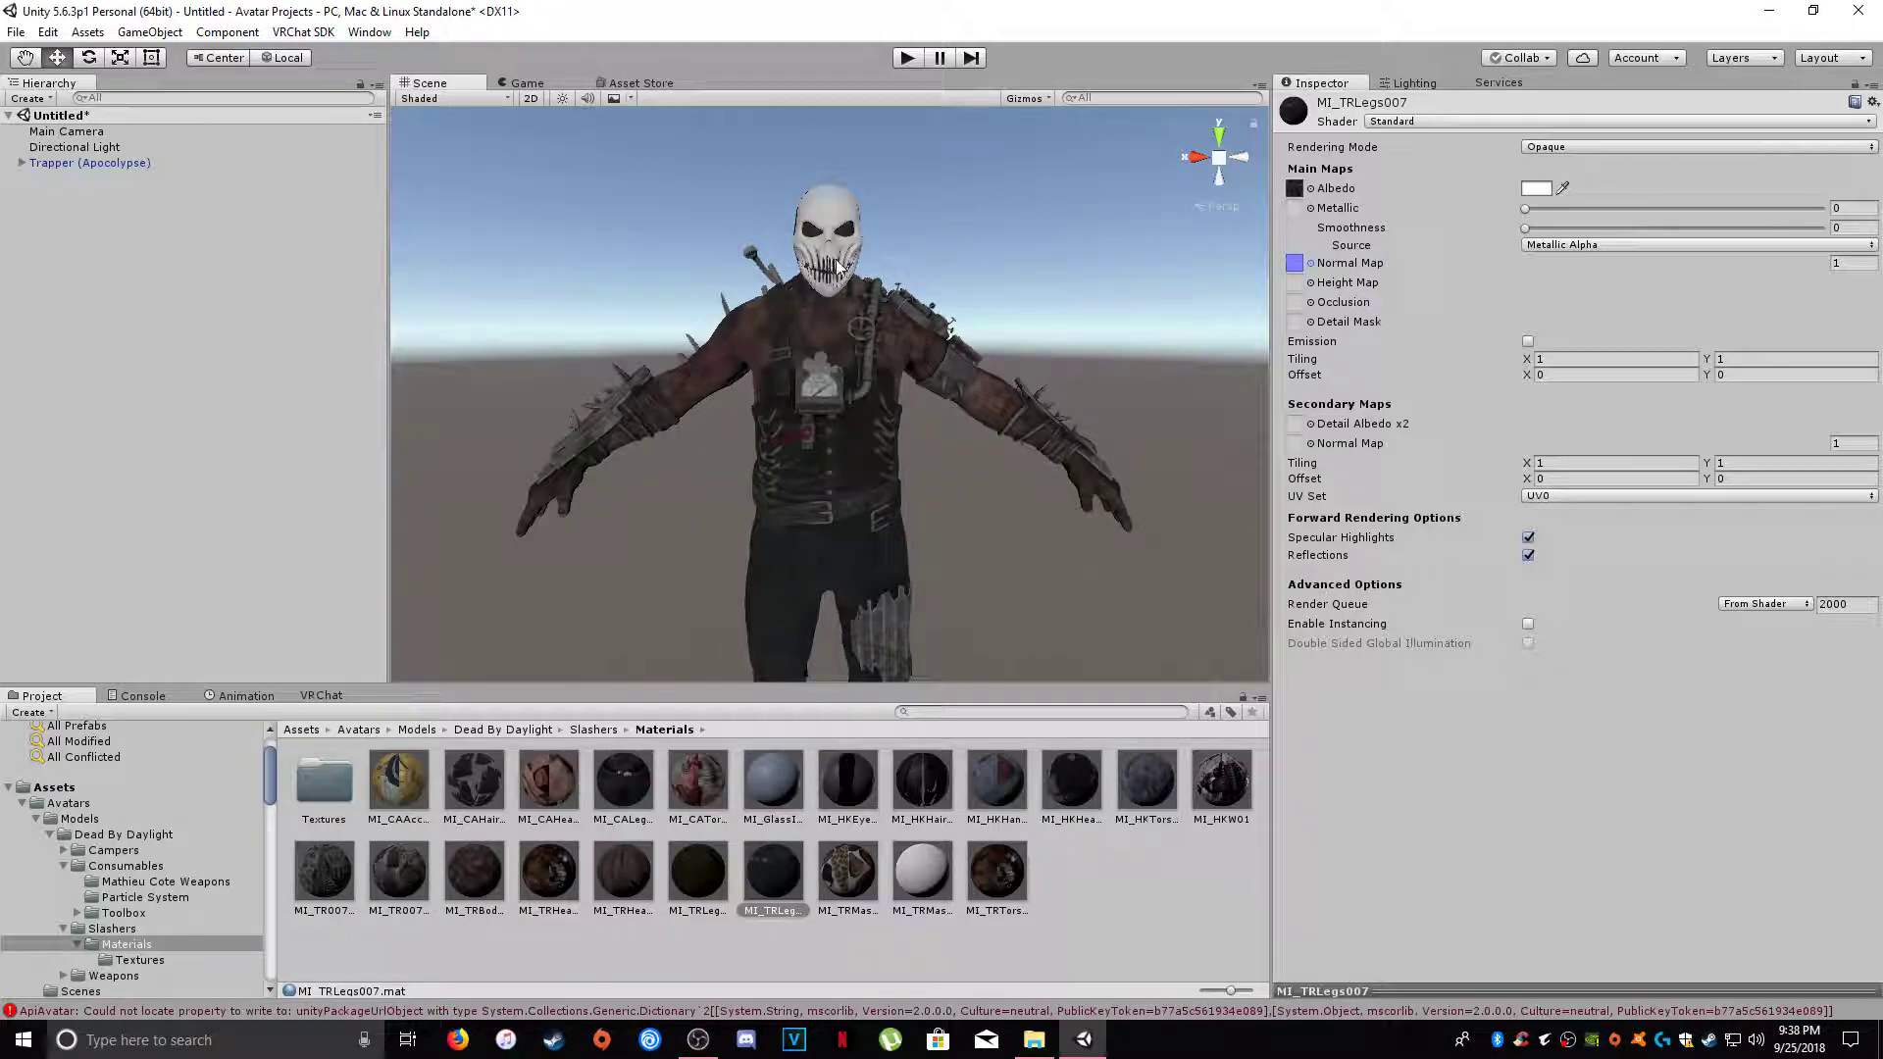
# - Give MI_TRMask07 the mask colour texture and the blue mask normal texture, flagged as a normal map
pyautogui.click(922, 873)
pyautogui.click(1310, 188)
pyautogui.write('trmask')
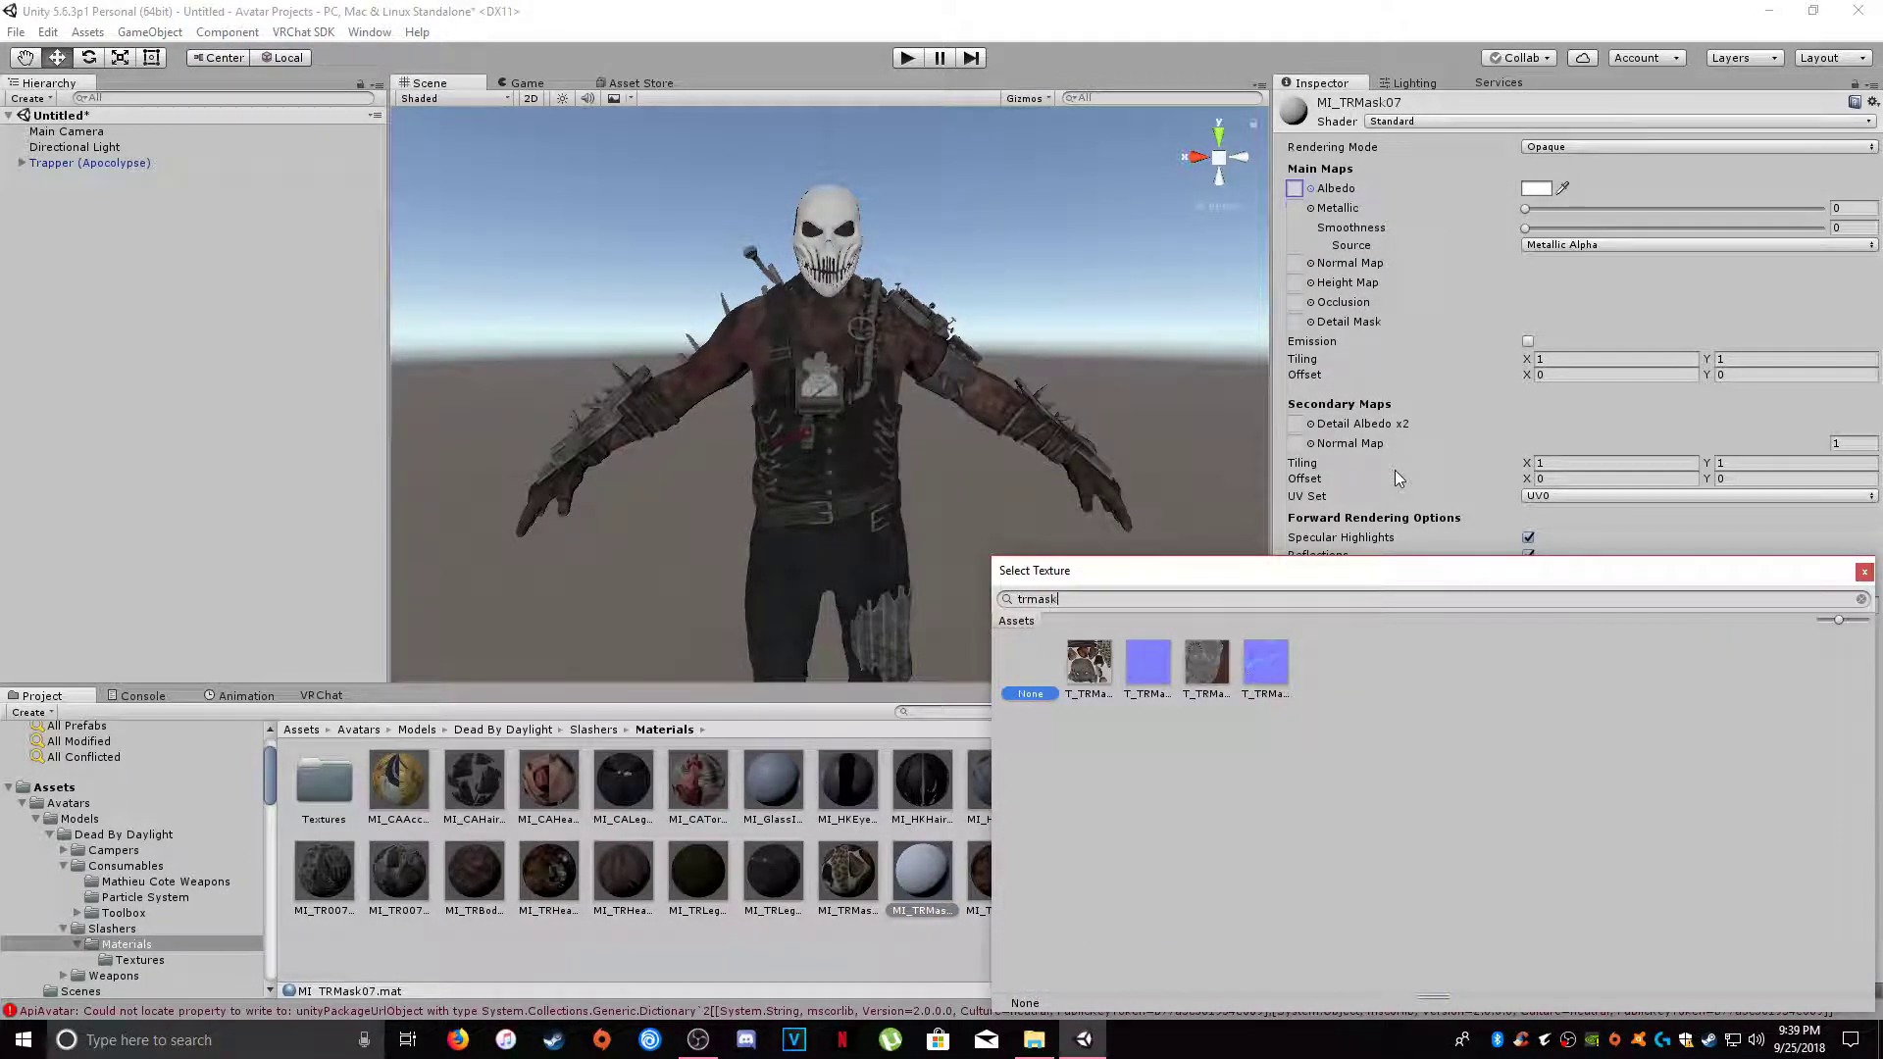
pyautogui.doubleClick(1207, 659)
pyautogui.click(1310, 263)
pyautogui.write('trmask')
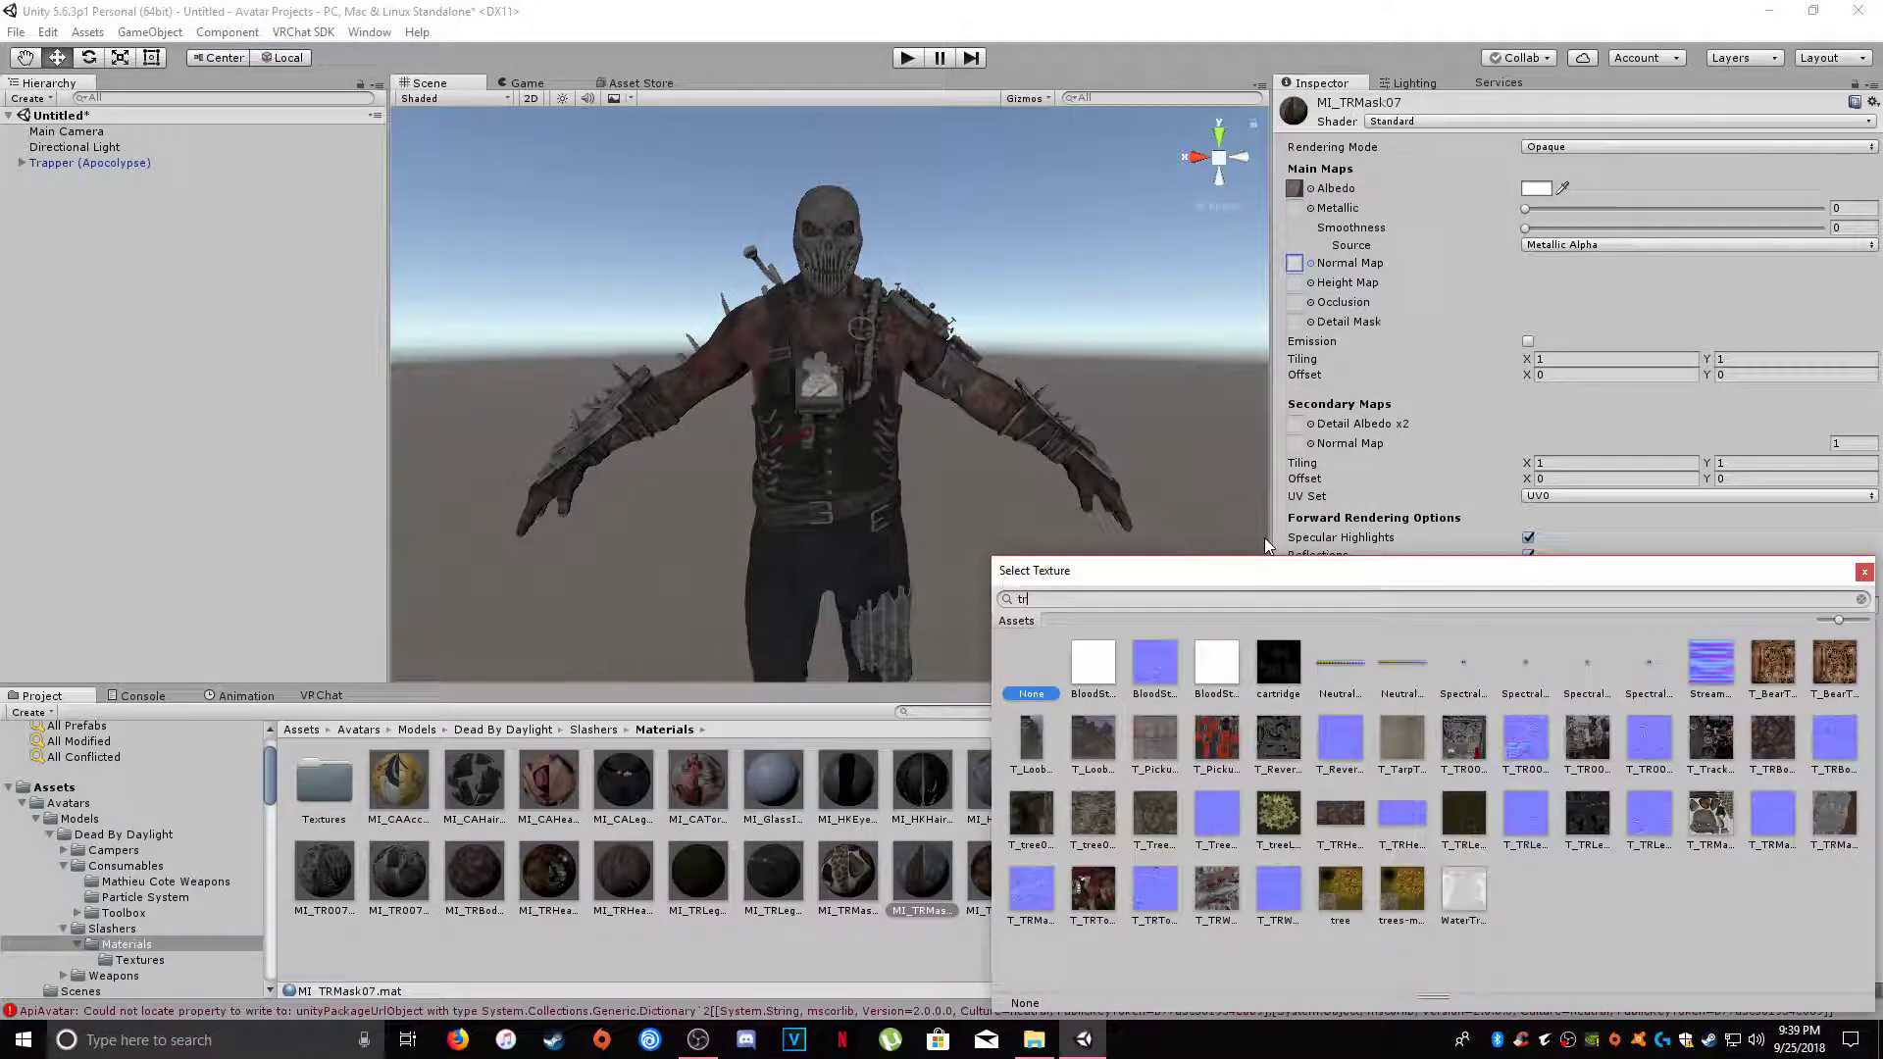
pyautogui.doubleClick(1264, 665)
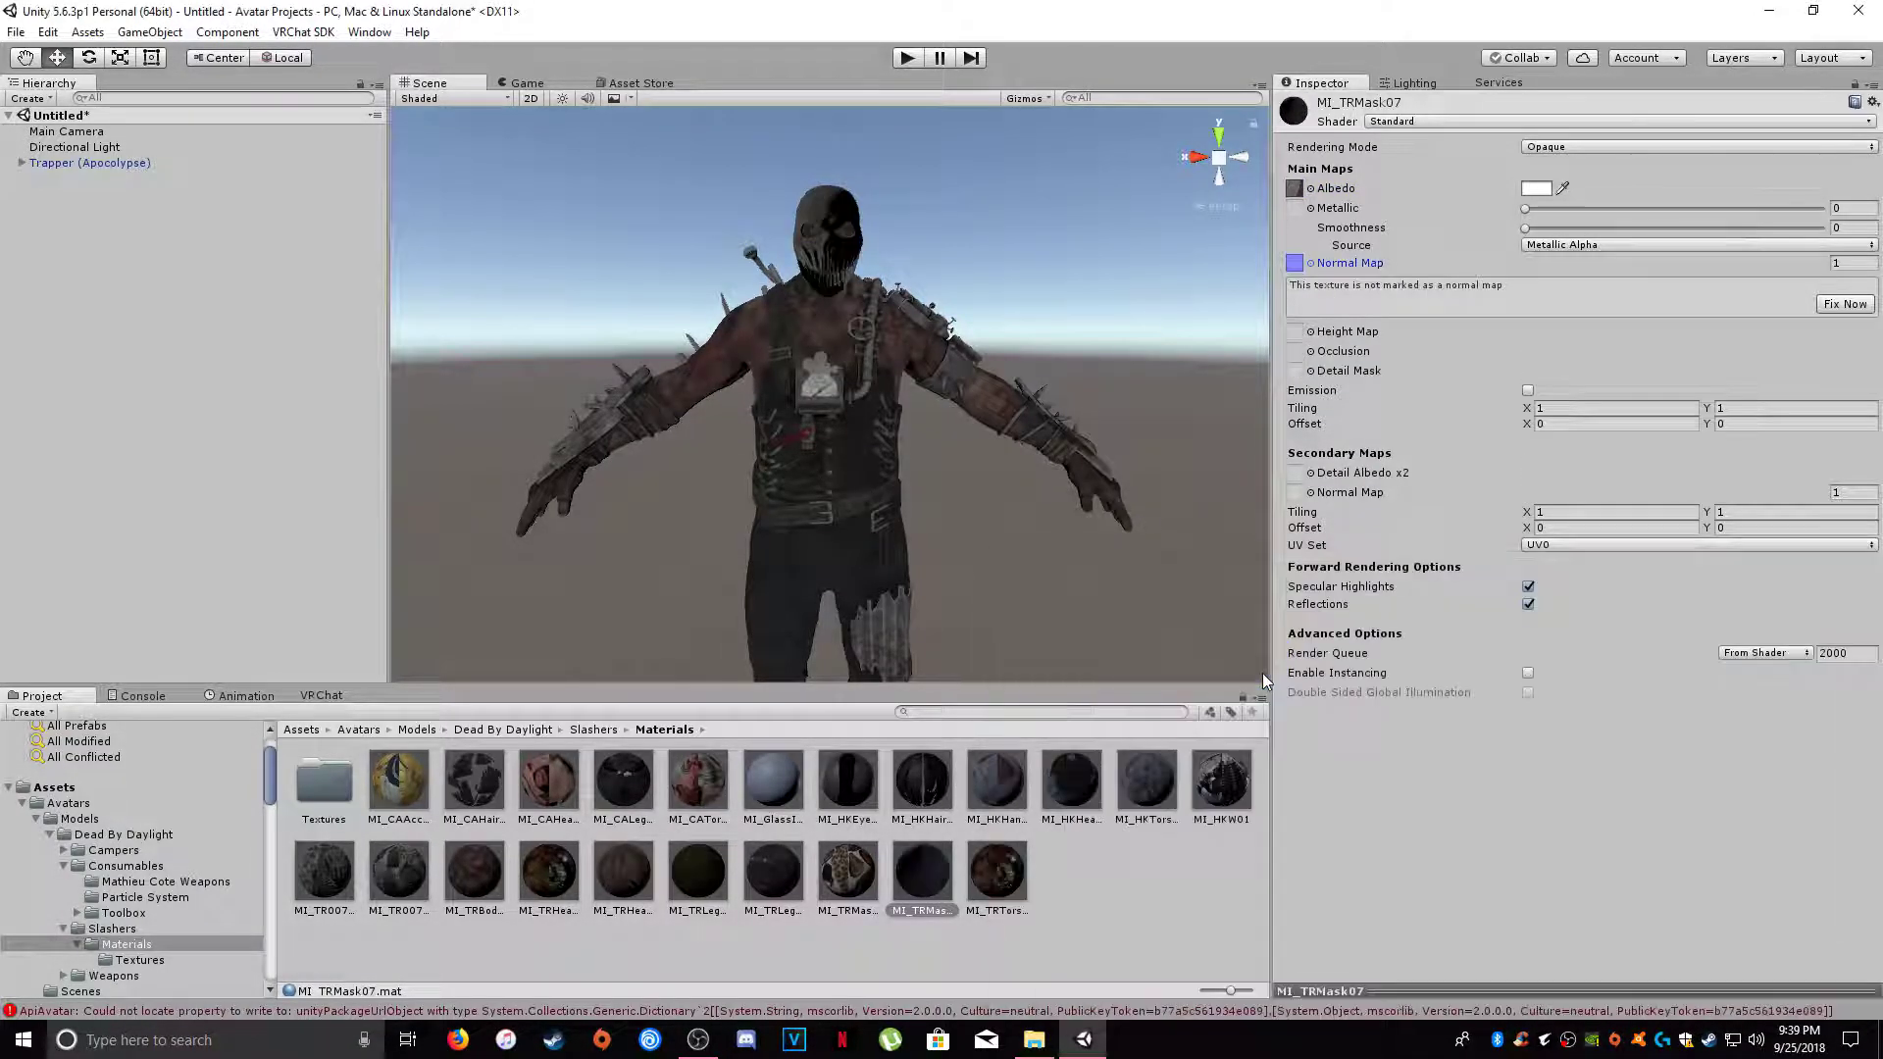
pyautogui.click(1844, 304)
pyautogui.moveTo(849, 338); pyautogui.dragTo(847, 354, button='middle')
pyautogui.keyDown('alt'); pyautogui.moveTo(848, 354); pyautogui.dragTo(865, 255); pyautogui.keyUp('alt')
pyautogui.scroll(-5, 866, 255)
pyautogui.scroll(6, 857, 340)
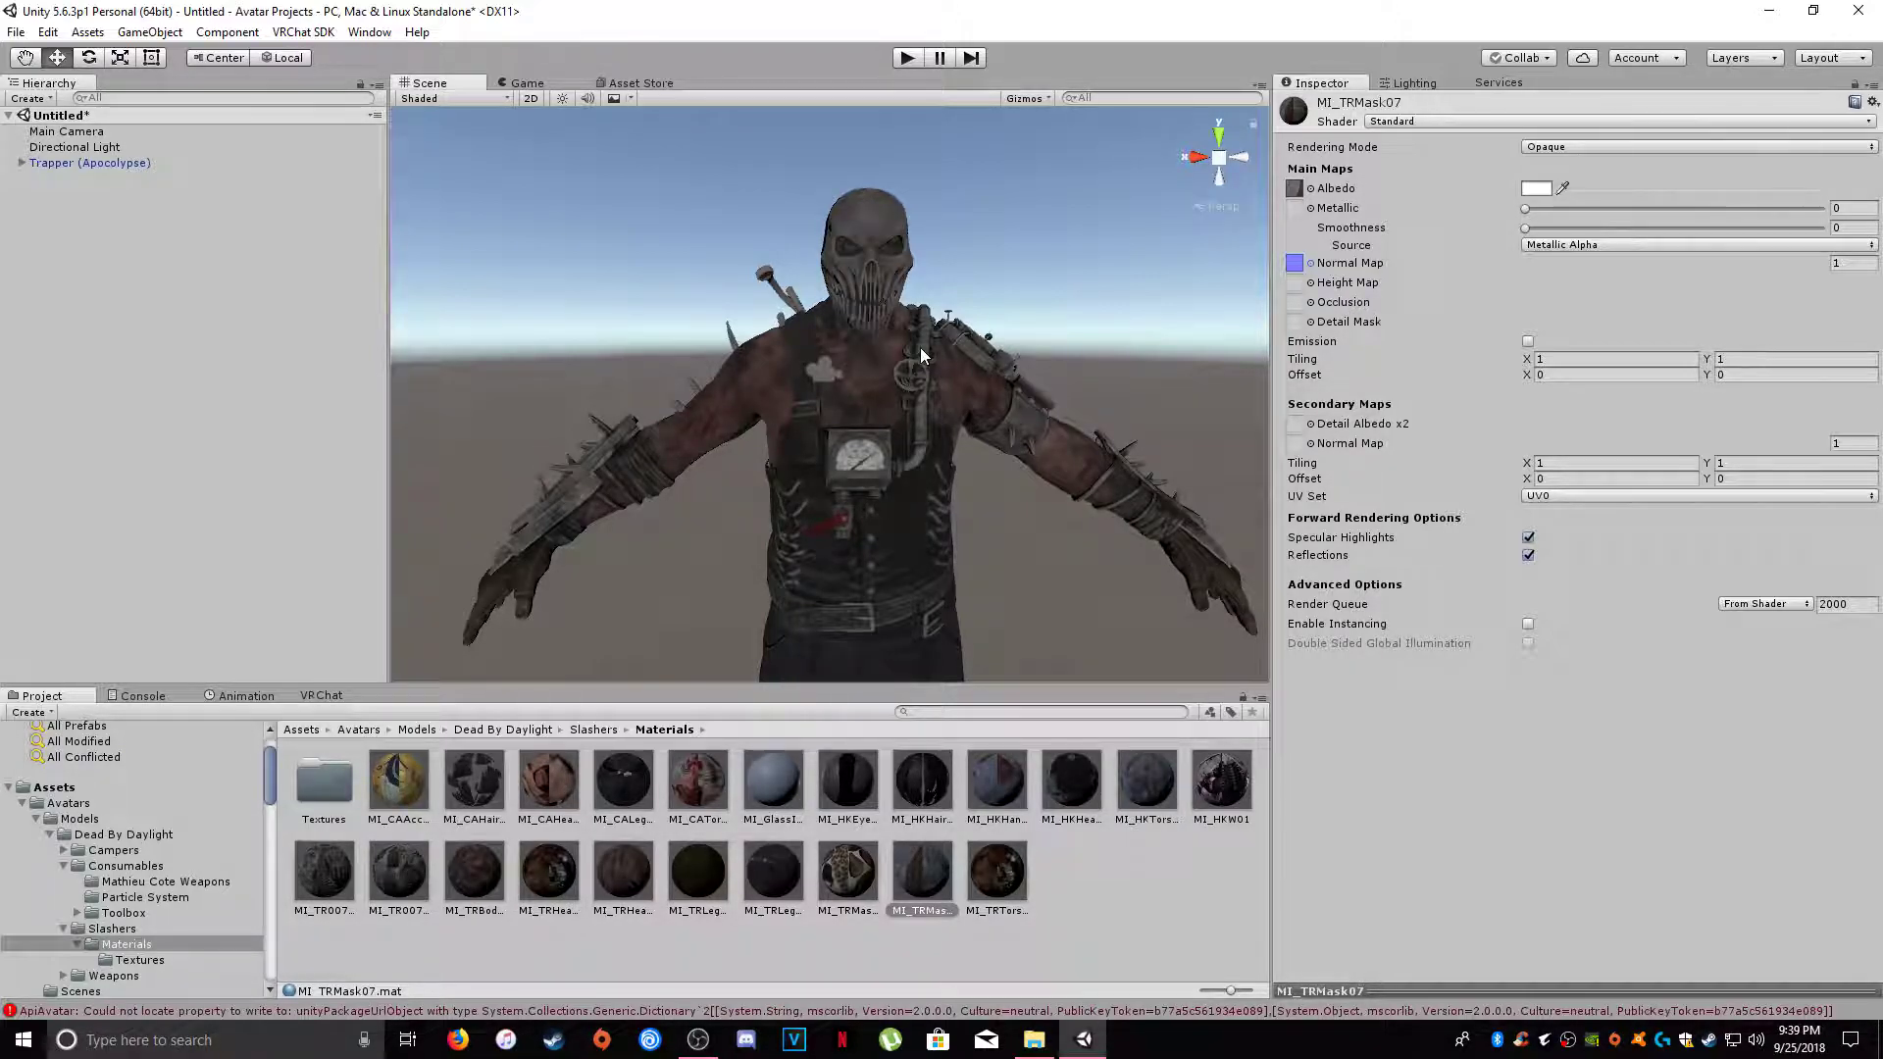
pyautogui.keyDown('alt'); pyautogui.moveTo(920, 347); pyautogui.dragTo(920, 444); pyautogui.keyUp('alt')
pyautogui.scroll(5, 717, 428)
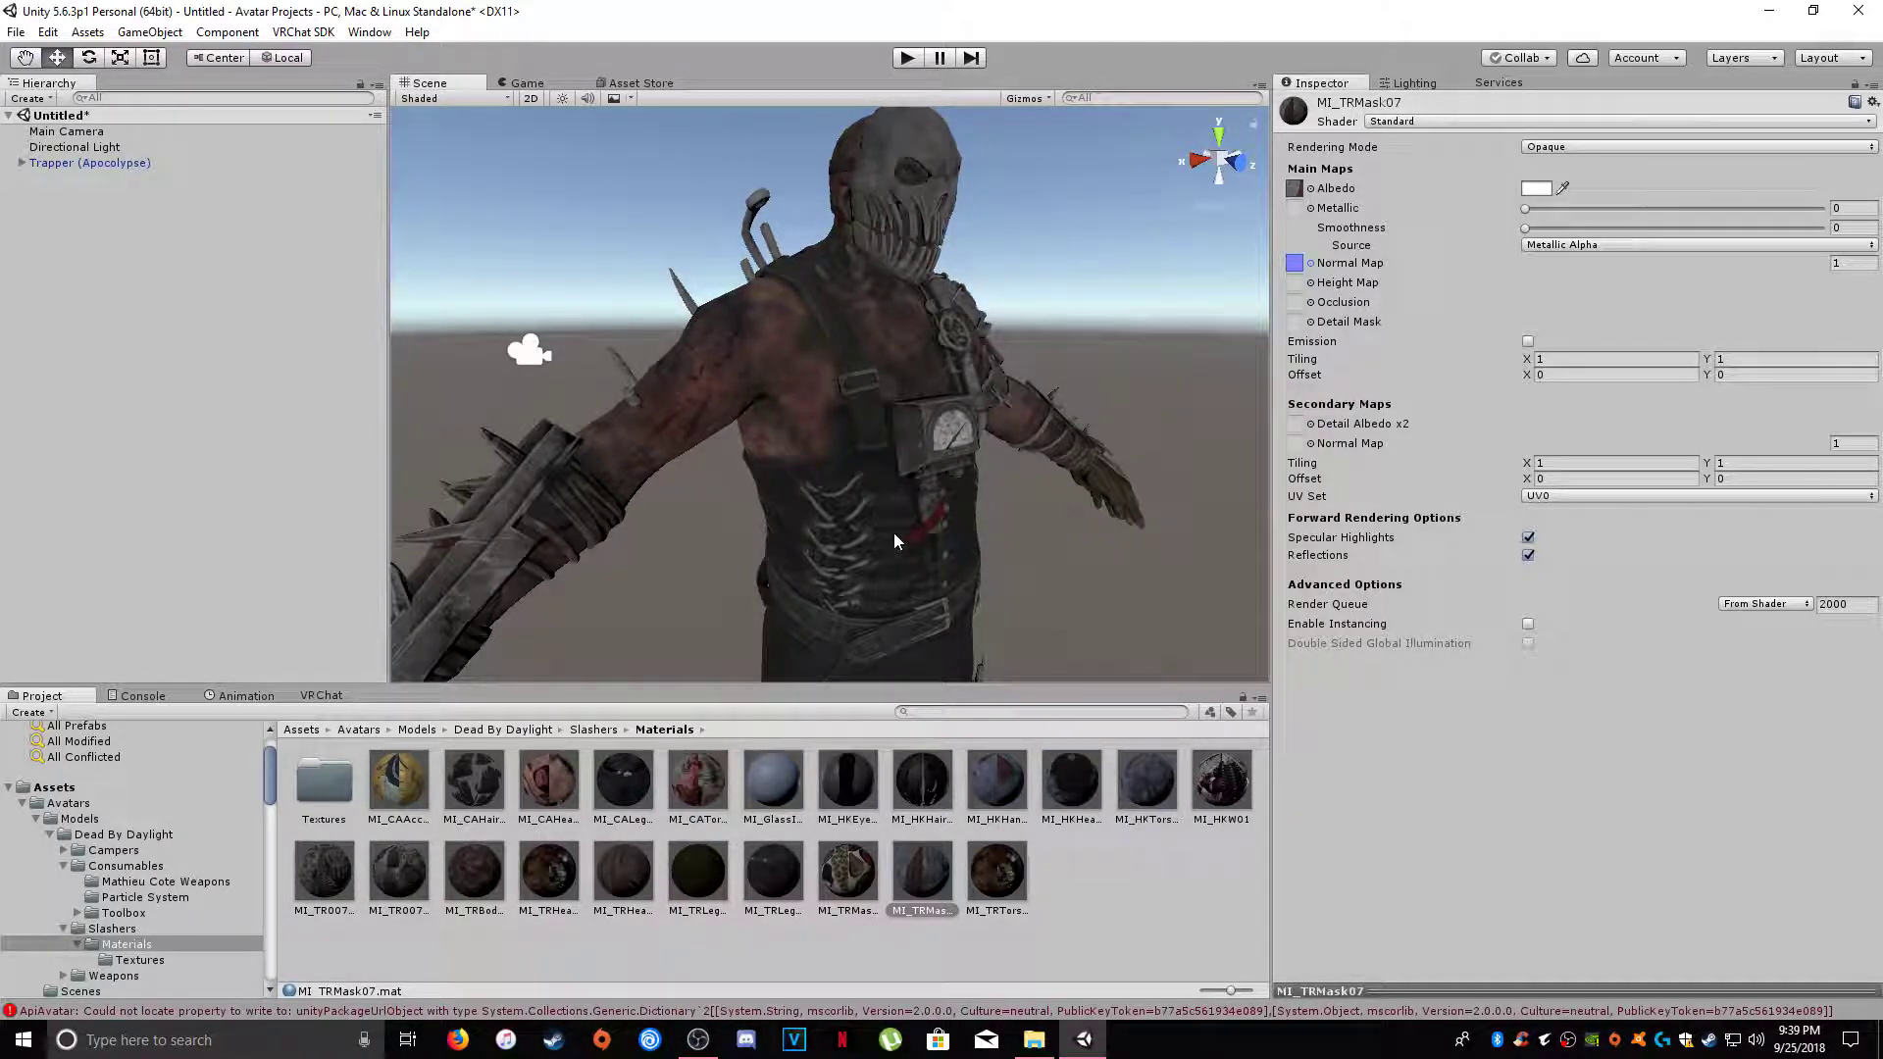
pyautogui.moveTo(893, 533); pyautogui.dragTo(798, 465, button='middle')
pyautogui.moveTo(926, 424); pyautogui.dragTo(803, 342, button='middle')
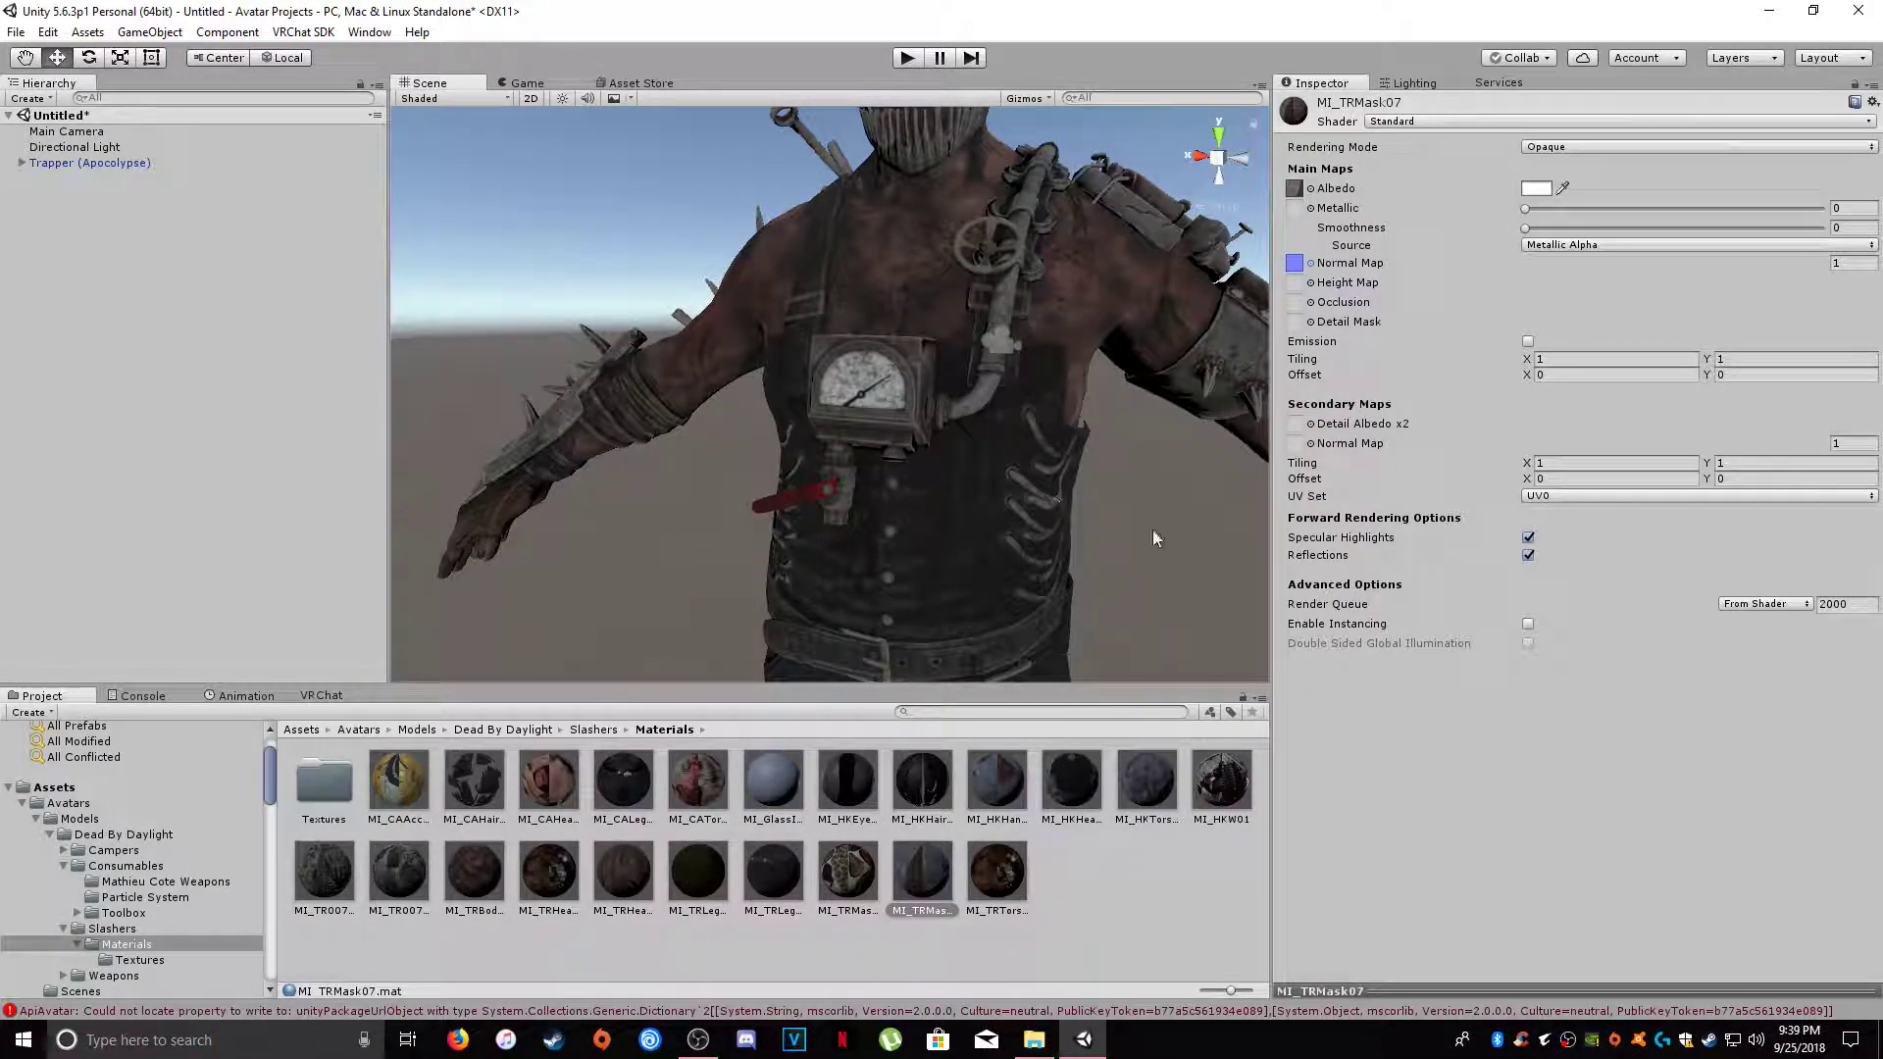
pyautogui.moveTo(1009, 598); pyautogui.dragTo(843, 455, button='middle')
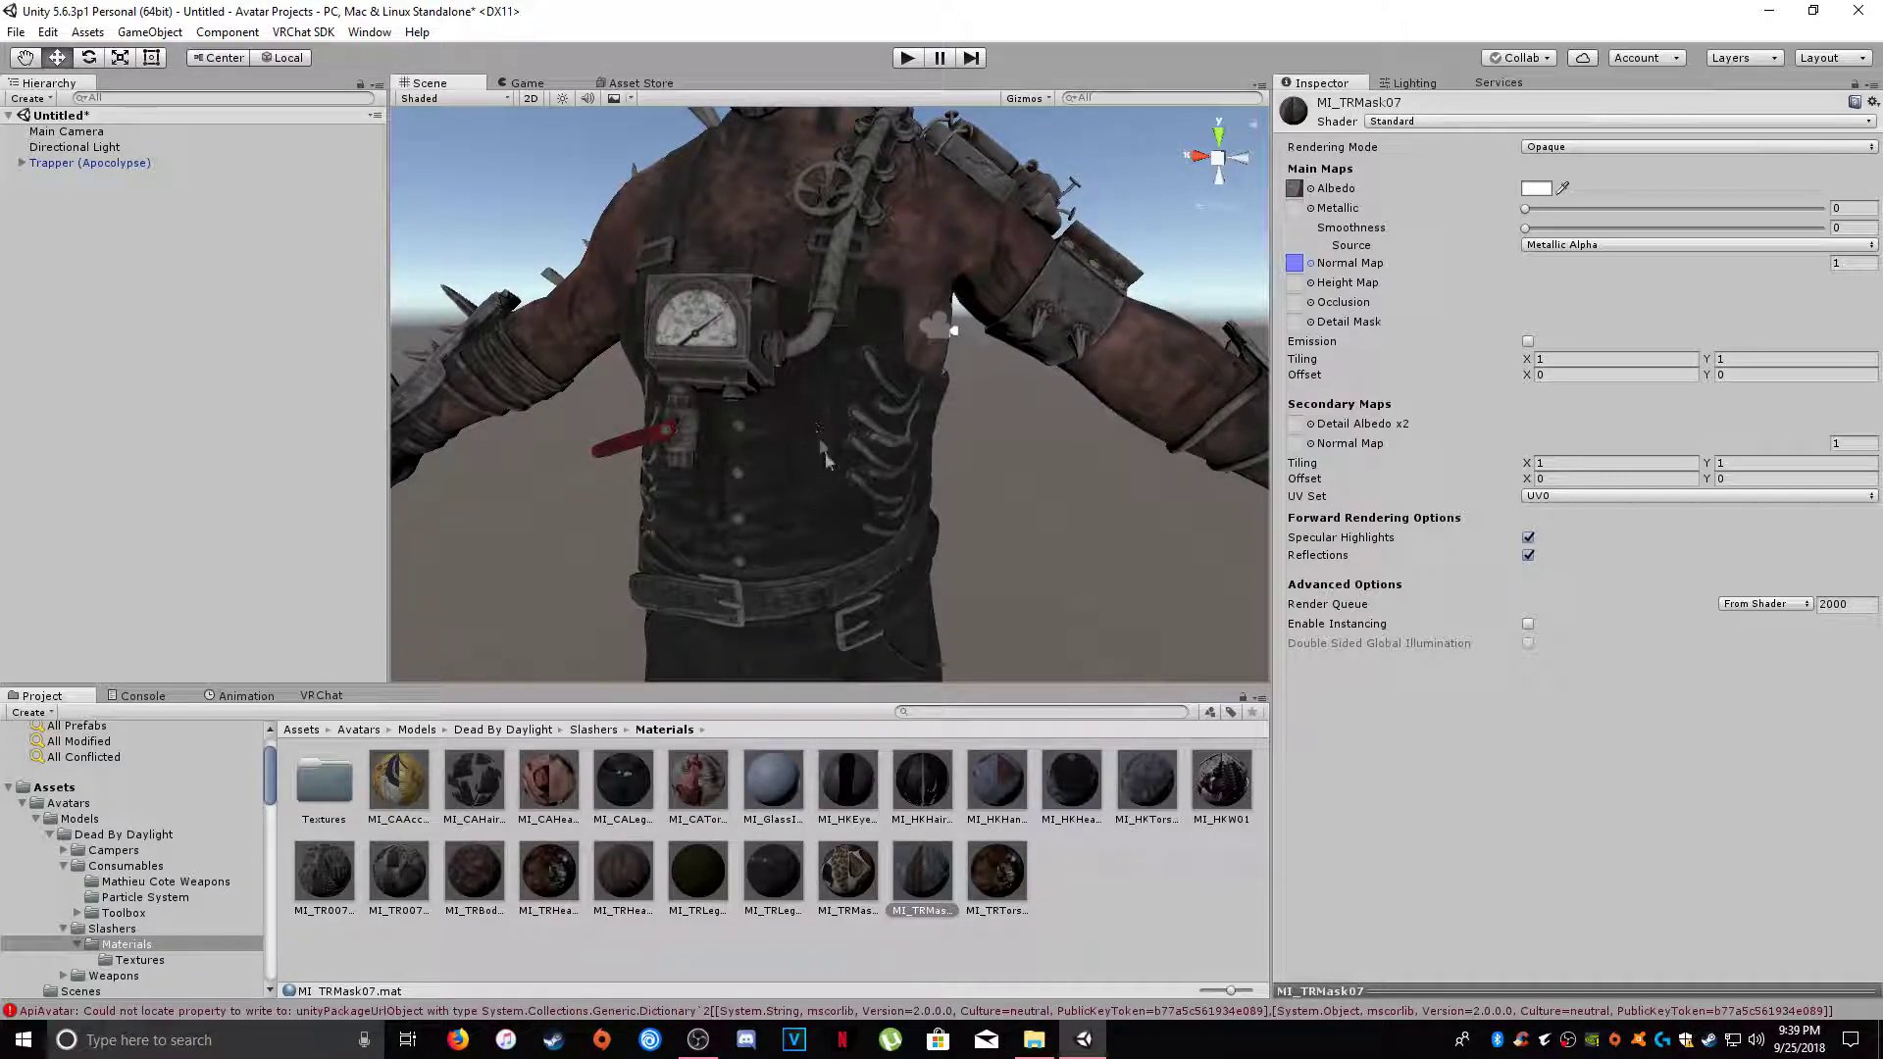
pyautogui.scroll(-3, 844, 455)
pyautogui.scroll(3, 849, 465)
pyautogui.moveTo(849, 465); pyautogui.dragTo(709, 392, button='middle')
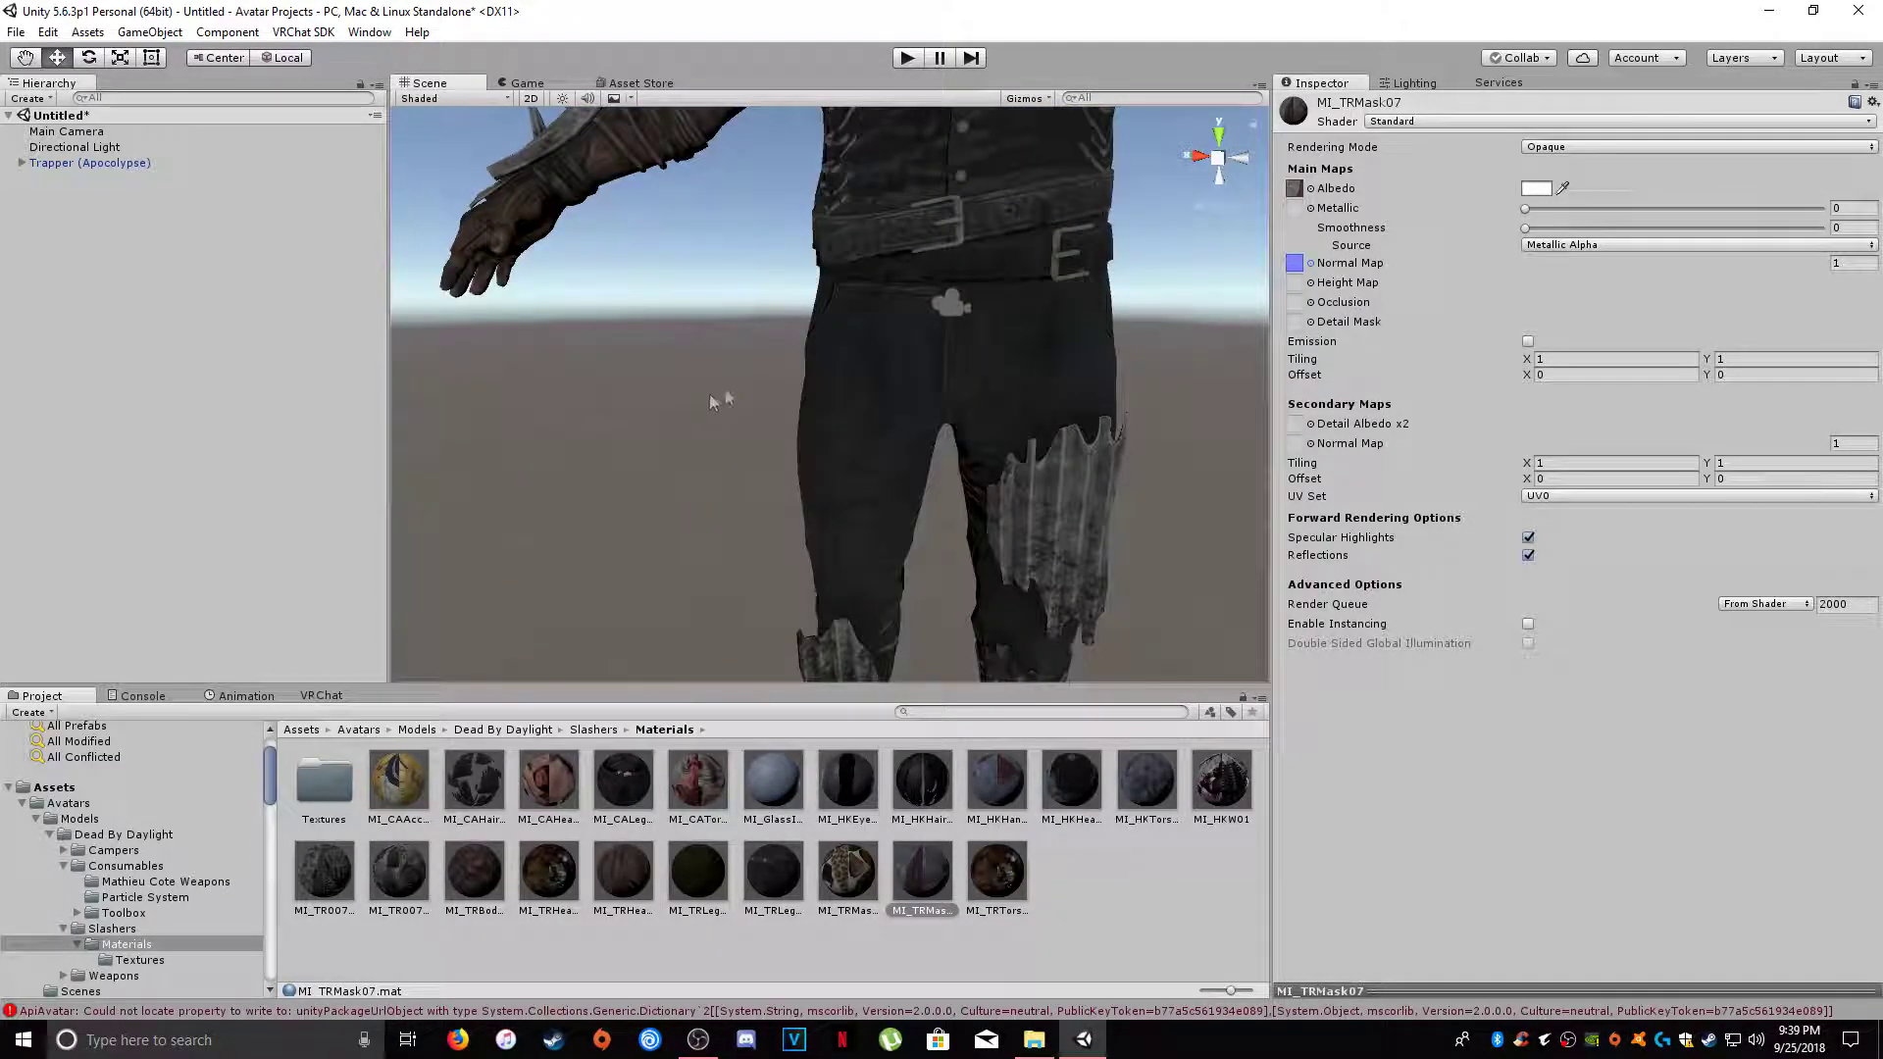
pyautogui.scroll(2, 814, 368)
pyautogui.moveTo(869, 379)
pyautogui.keyDown('alt'); pyautogui.mouseDown()
pyautogui.moveTo(883, 399)
pyautogui.moveTo(962, 370)
pyautogui.moveTo(883, 403)
pyautogui.moveTo(946, 387)
pyautogui.moveTo(900, 373)
pyautogui.mouseUp(); pyautogui.keyUp('alt')
pyautogui.scroll(-3, 946, 379)
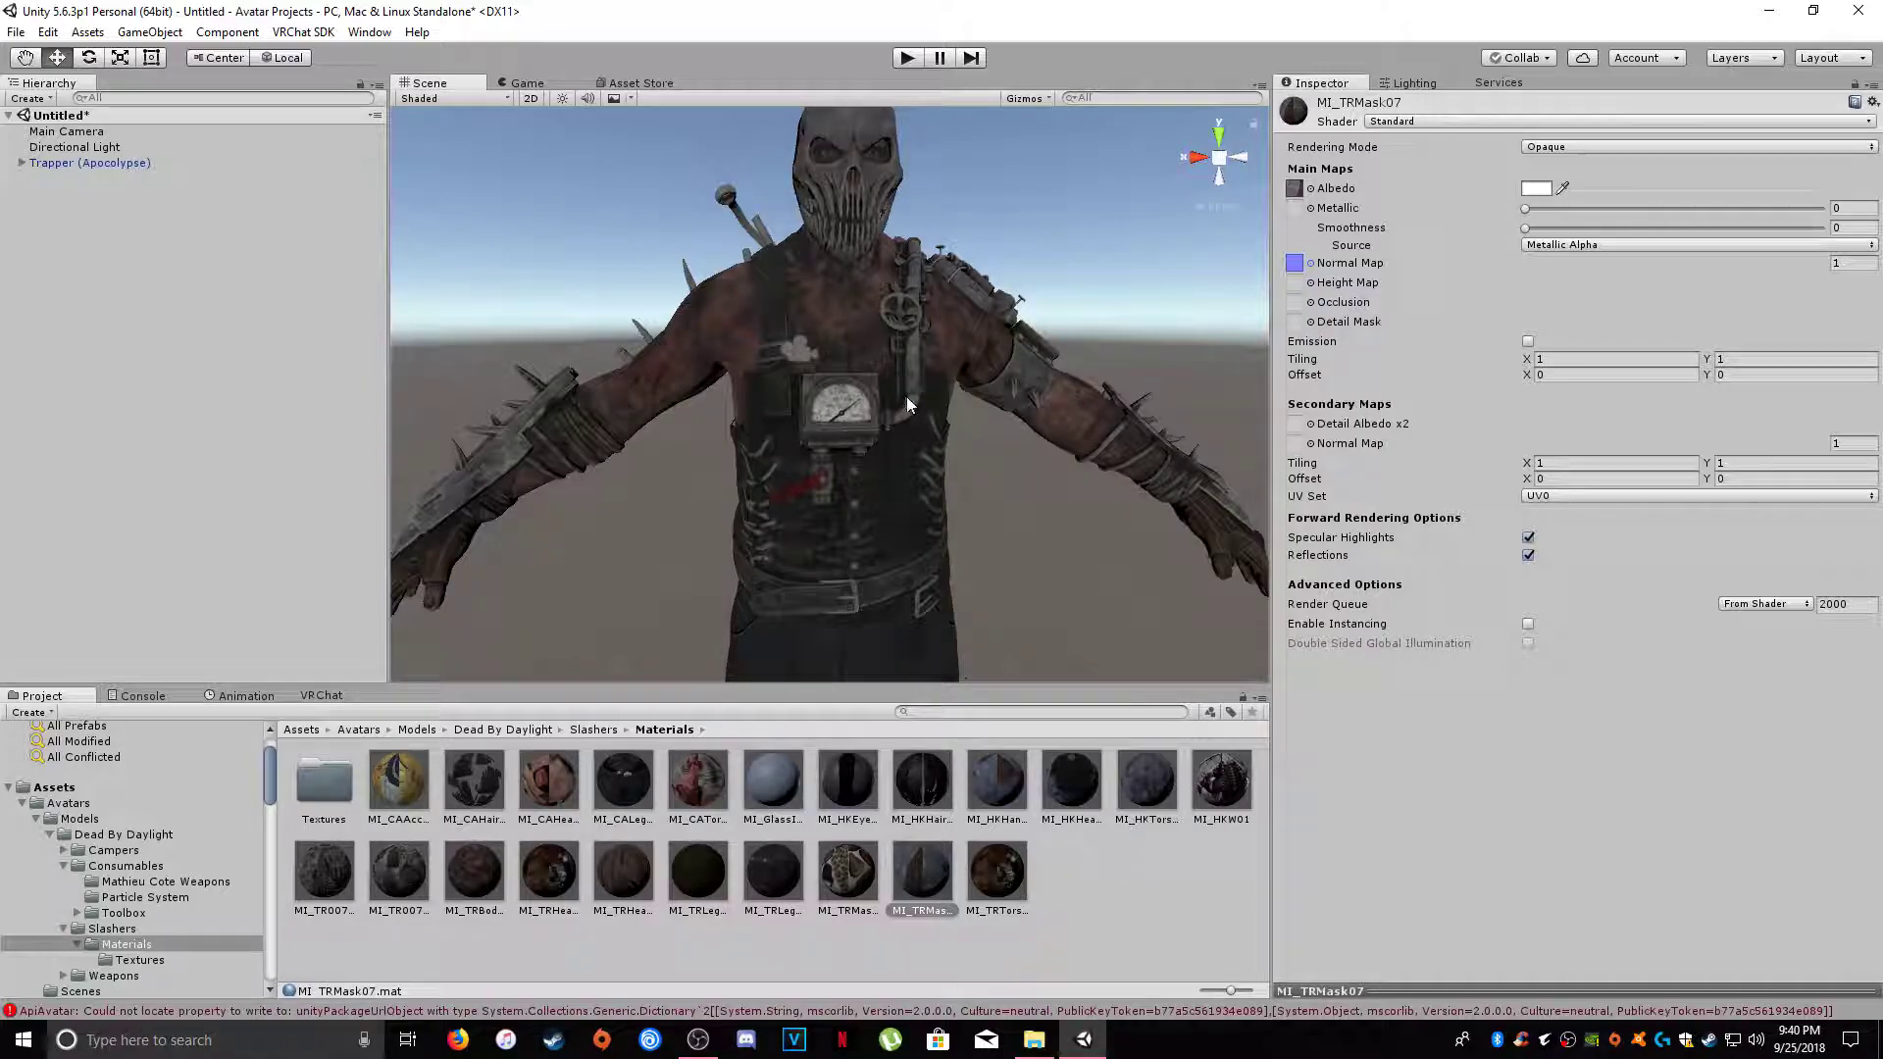
pyautogui.moveTo(906, 404); pyautogui.dragTo(876, 404, button='middle')
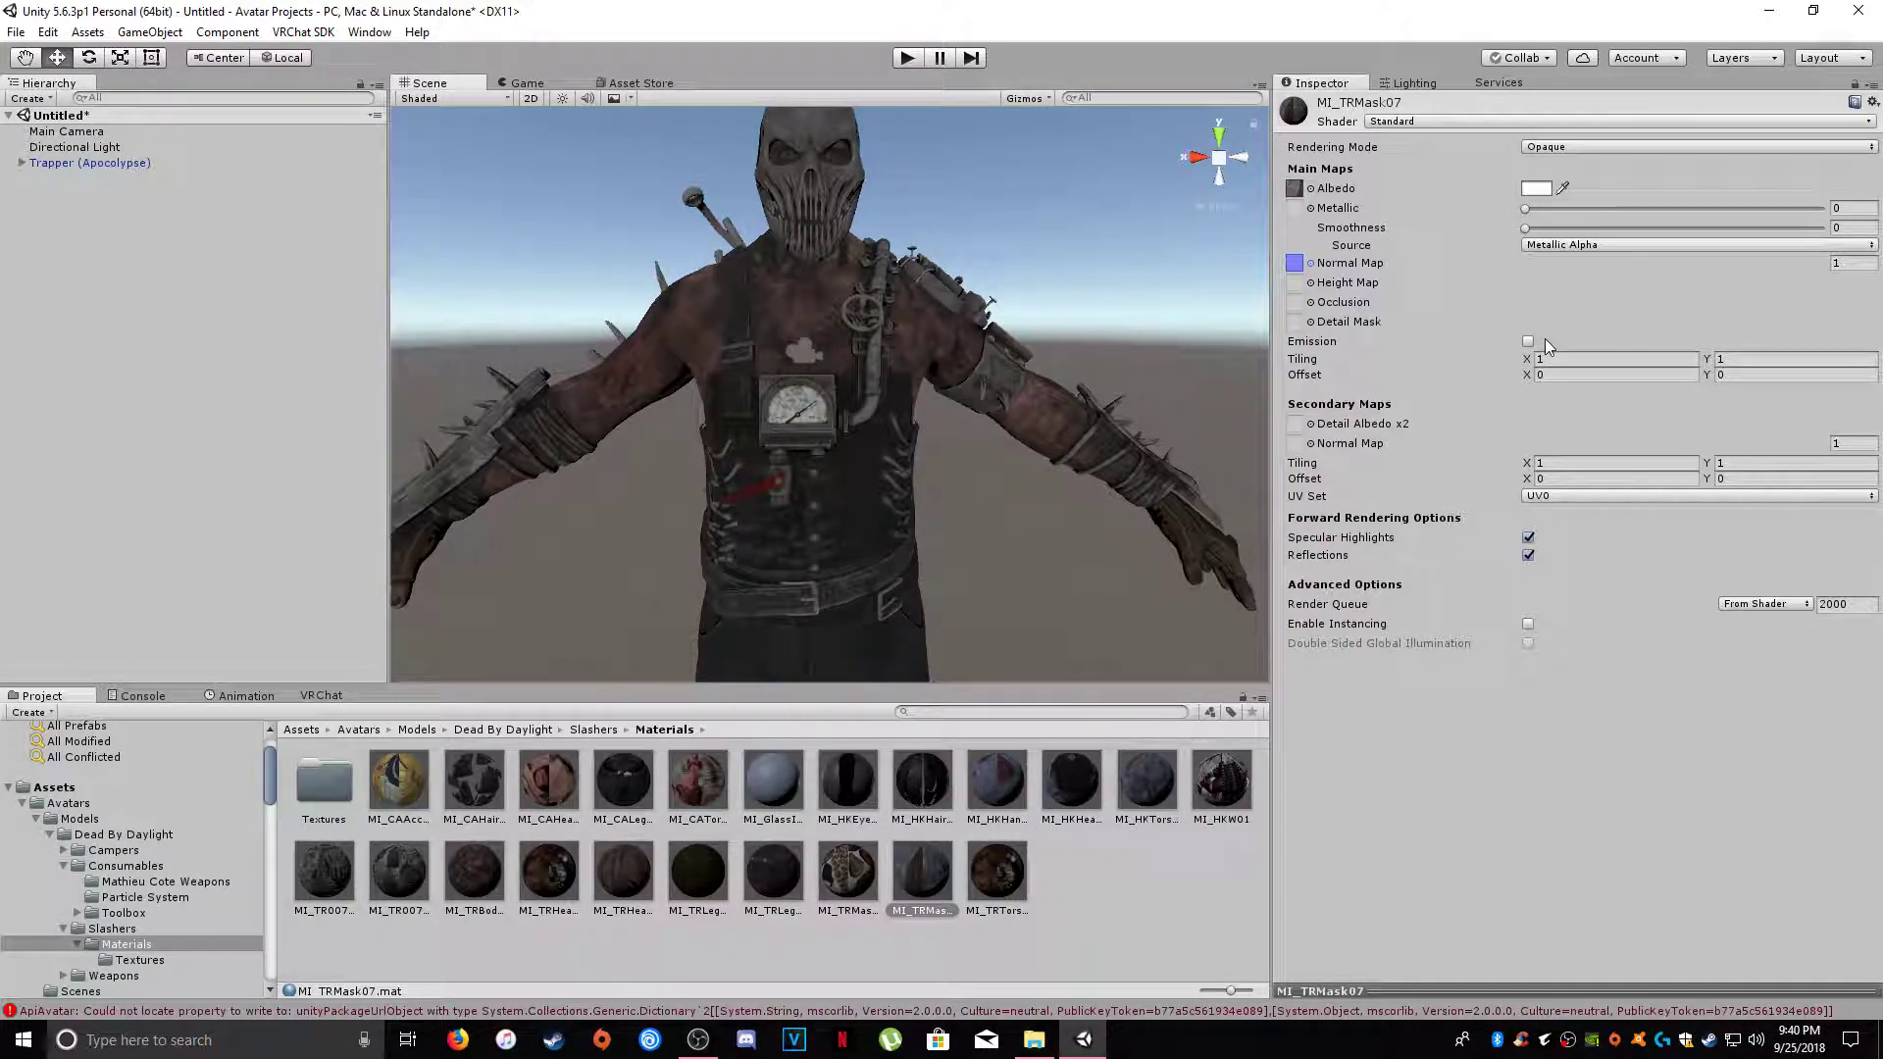
pyautogui.scroll(5, 894, 251)
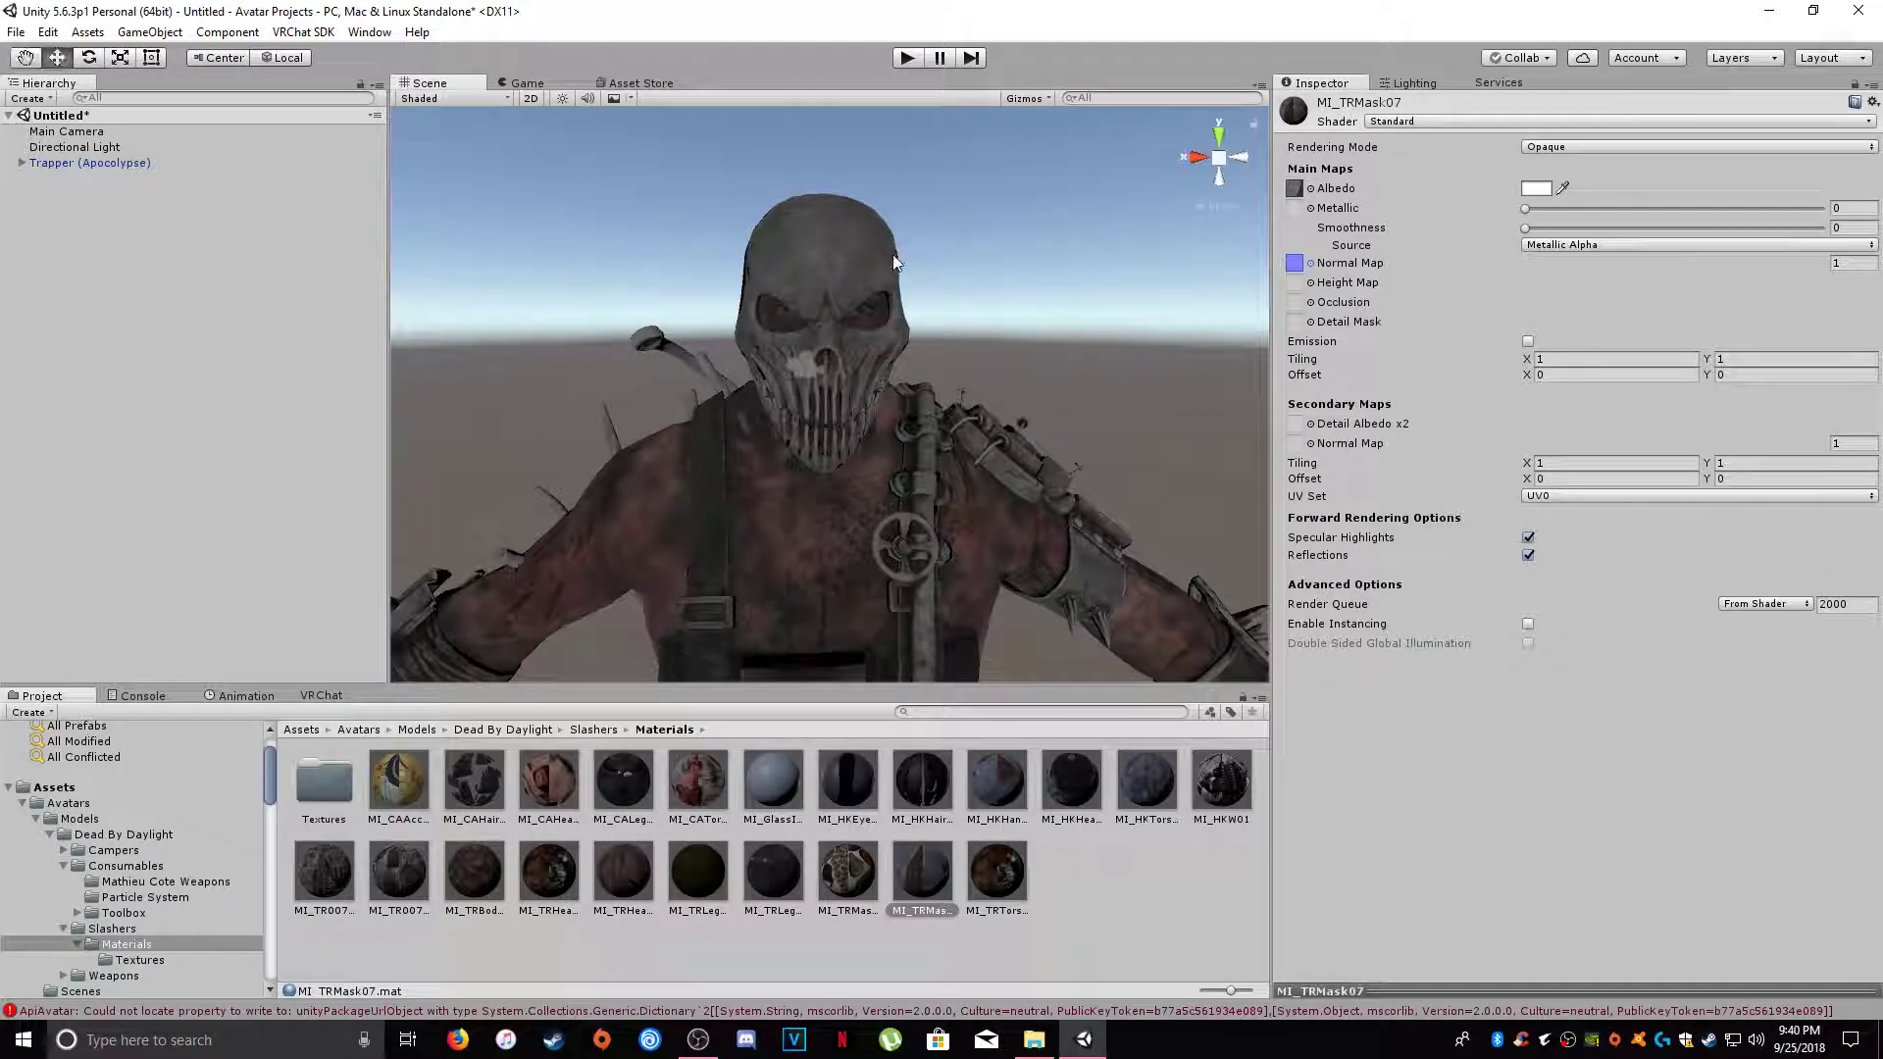
pyautogui.keyDown('alt'); pyautogui.moveTo(895, 246); pyautogui.dragTo(1049, 283); pyautogui.keyUp('alt')
pyautogui.moveTo(1049, 284); pyautogui.dragTo(1079, 284, button='middle')
# - Set MI_TRMask07's Smoothness Source to Albedo Alpha and Smoothness to 0.5
pyautogui.click(1534, 246)
pyautogui.click(1552, 286)
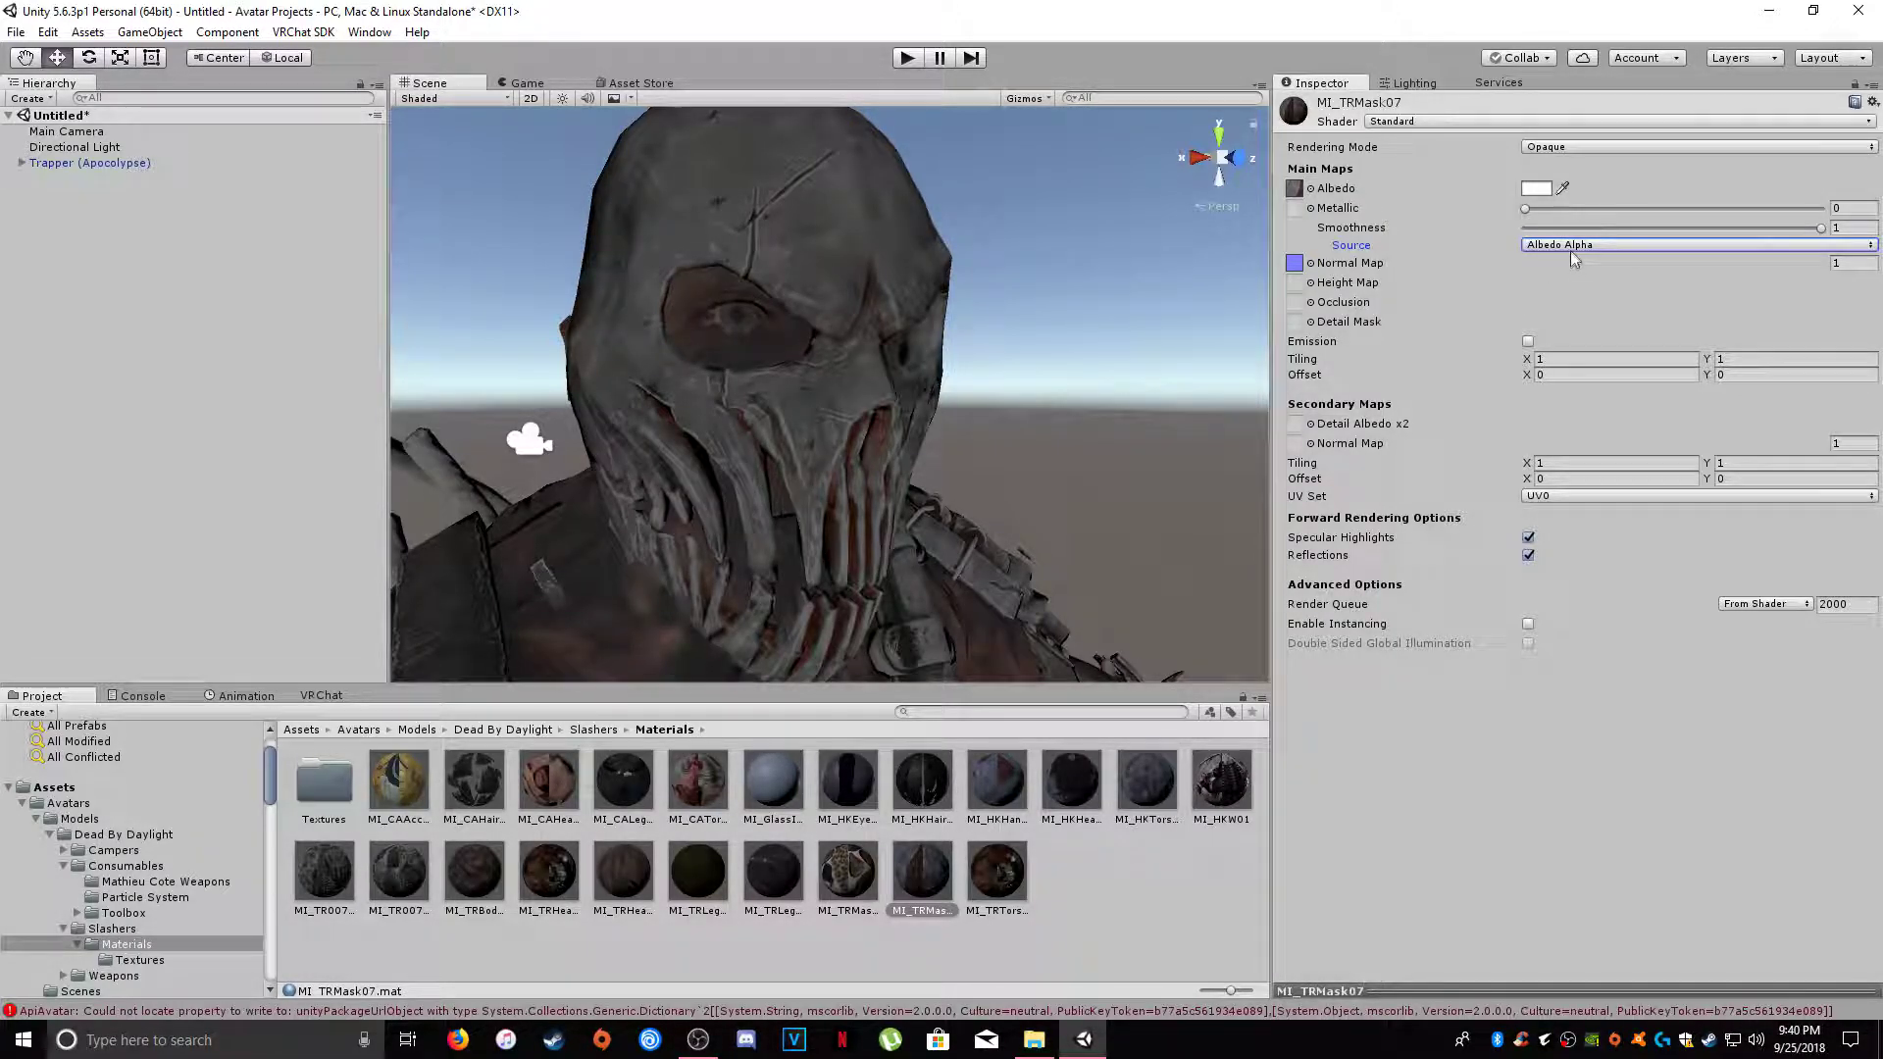
pyautogui.click(1841, 228)
pyautogui.write('0.5')
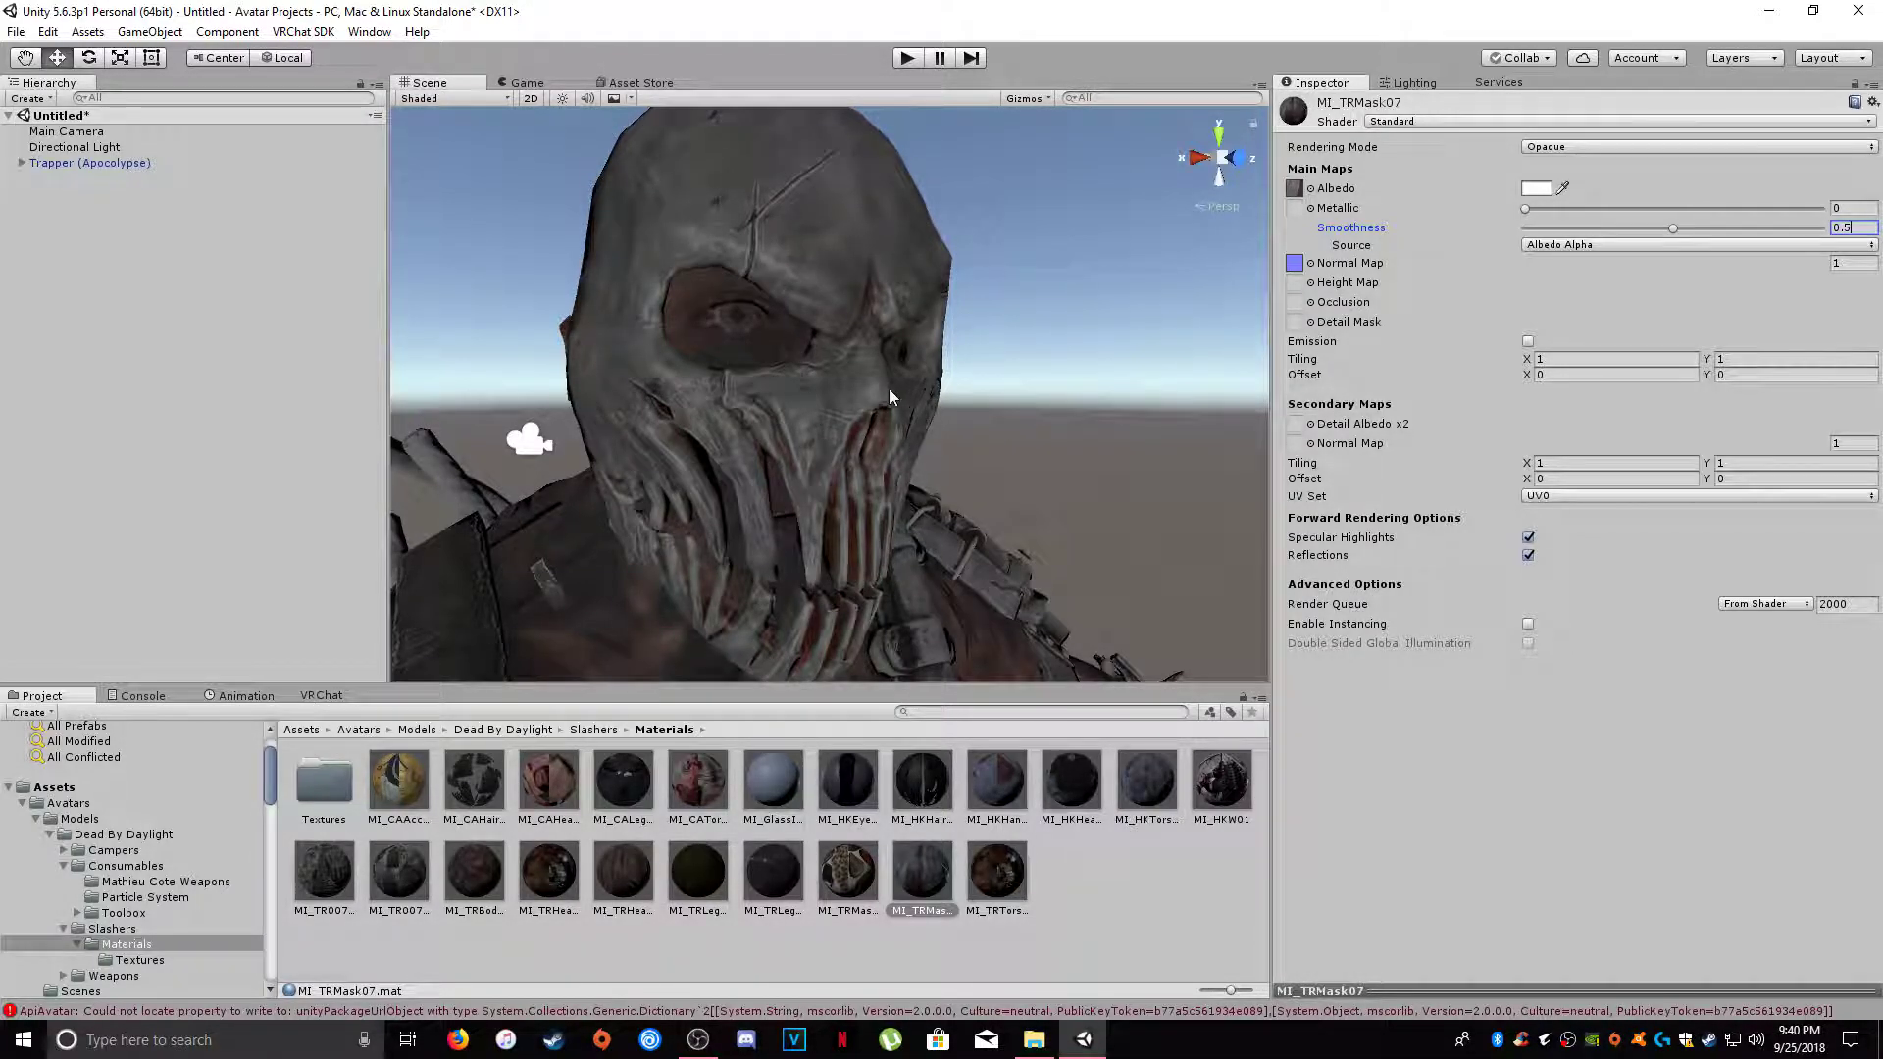
pyautogui.keyDown('alt'); pyautogui.moveTo(889, 388); pyautogui.dragTo(756, 443); pyautogui.keyUp('alt')
pyautogui.scroll(-5, 769, 387)
pyautogui.moveTo(757, 443); pyautogui.dragTo(831, 345, button='middle')
pyautogui.scroll(-3, 790, 412)
pyautogui.scroll(5, 791, 422)
pyautogui.scroll(-3, 846, 373)
pyautogui.scroll(-2, 842, 375)
pyautogui.scroll(-2, 831, 345)
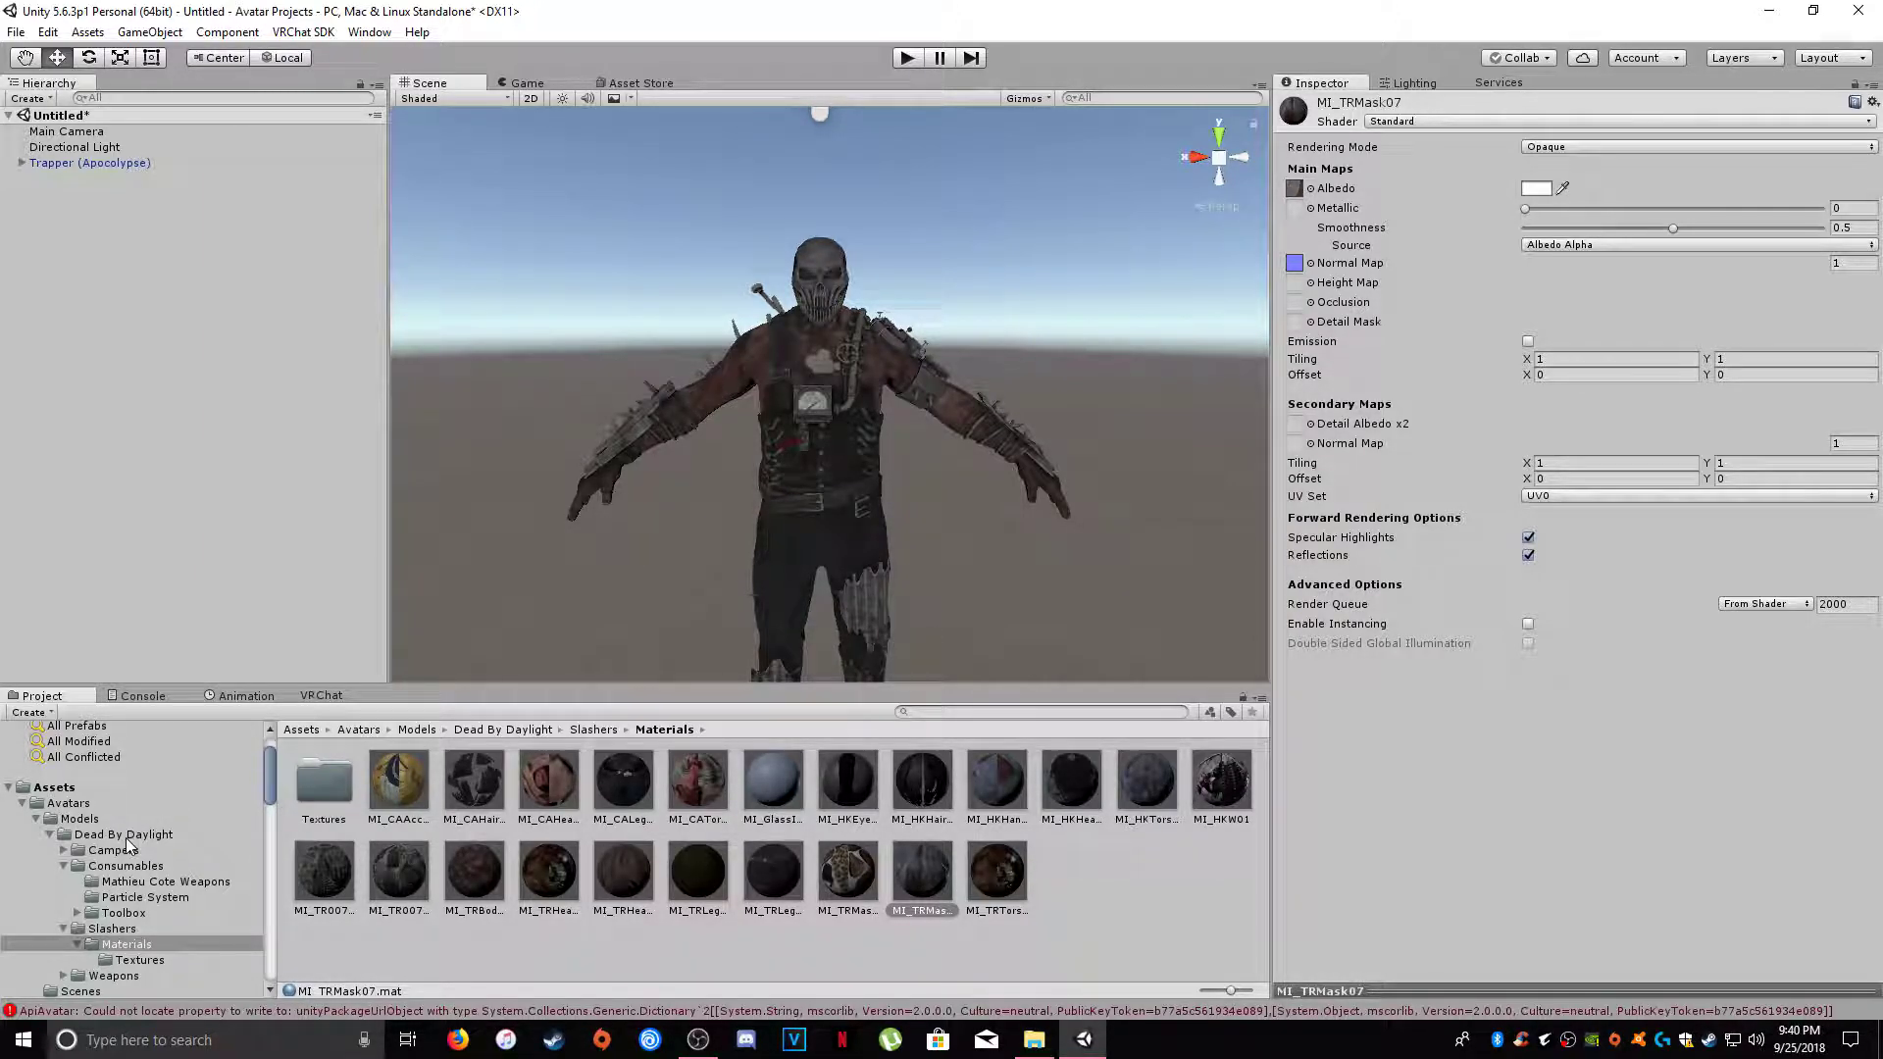
# - Browse to Models > Dead By Daylight > Slashers and select the Trapper (Apocolypse) model
pyautogui.click(86, 818)
pyautogui.click(338, 784)
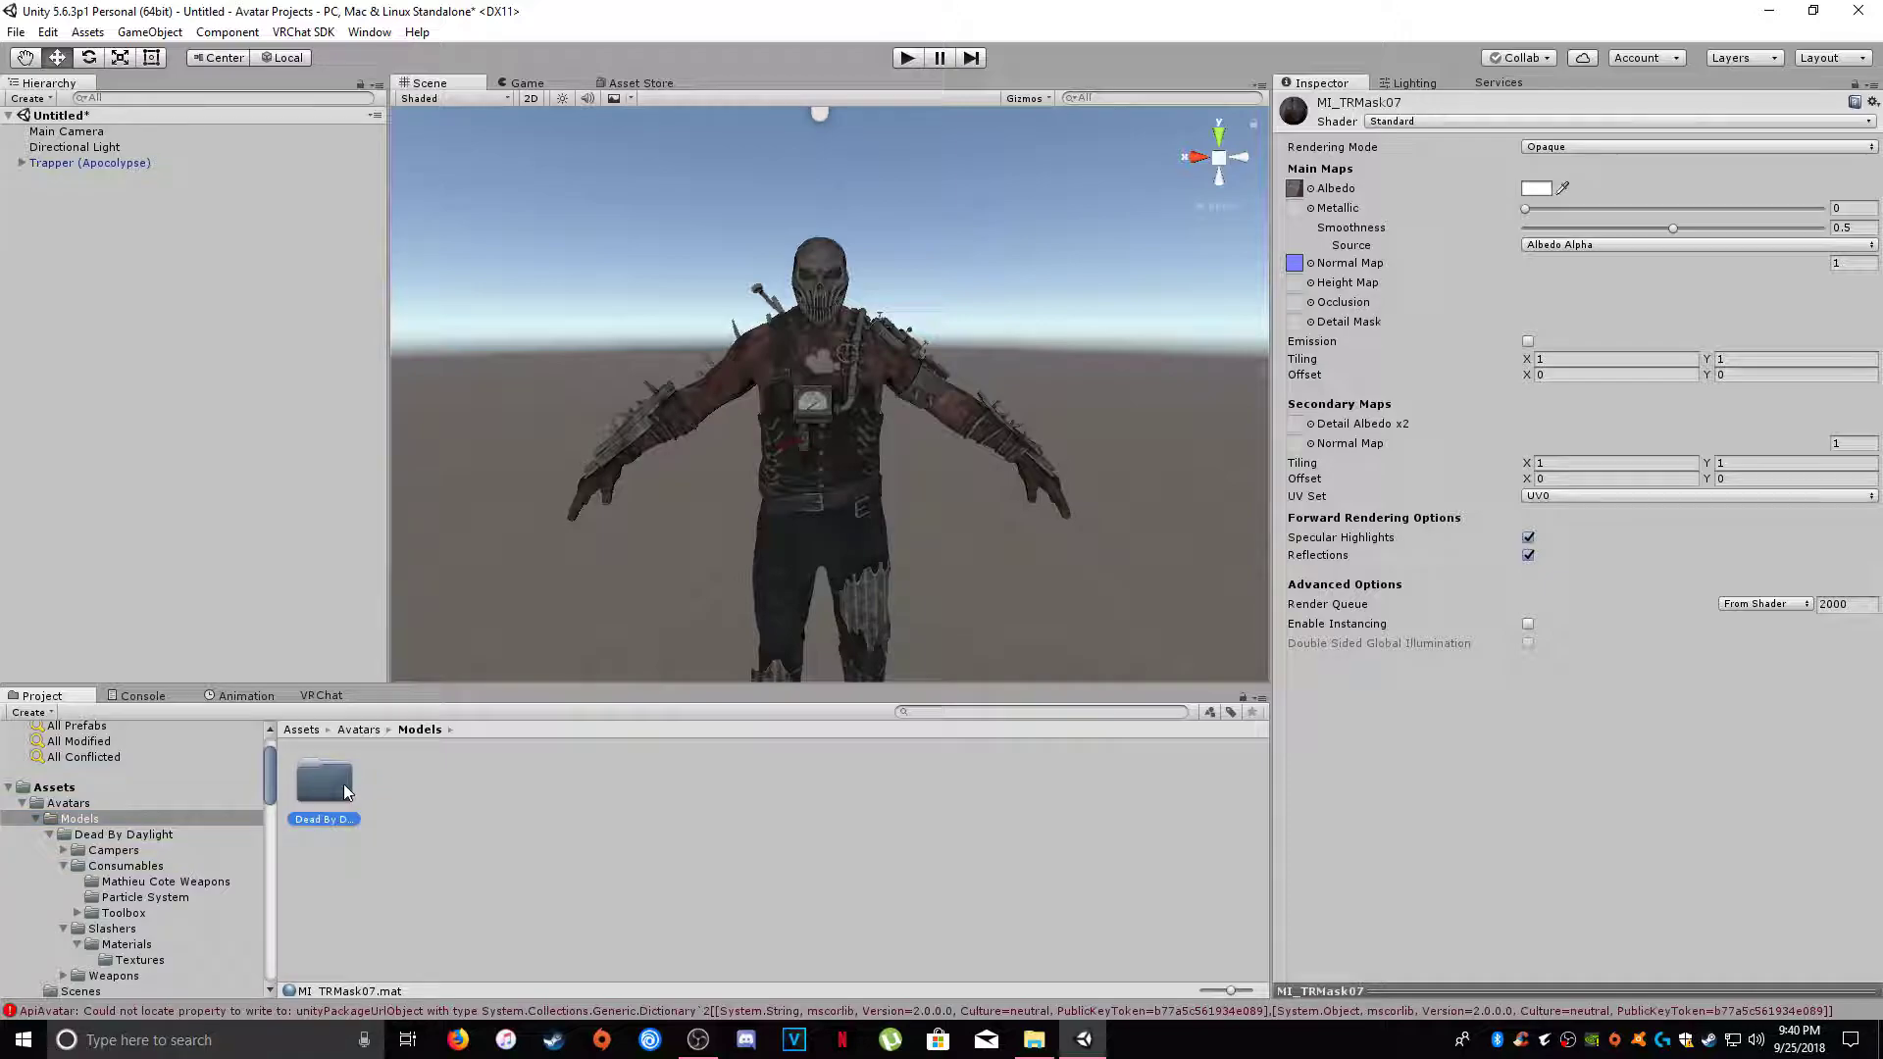
pyautogui.doubleClick(343, 784)
pyautogui.doubleClick(455, 770)
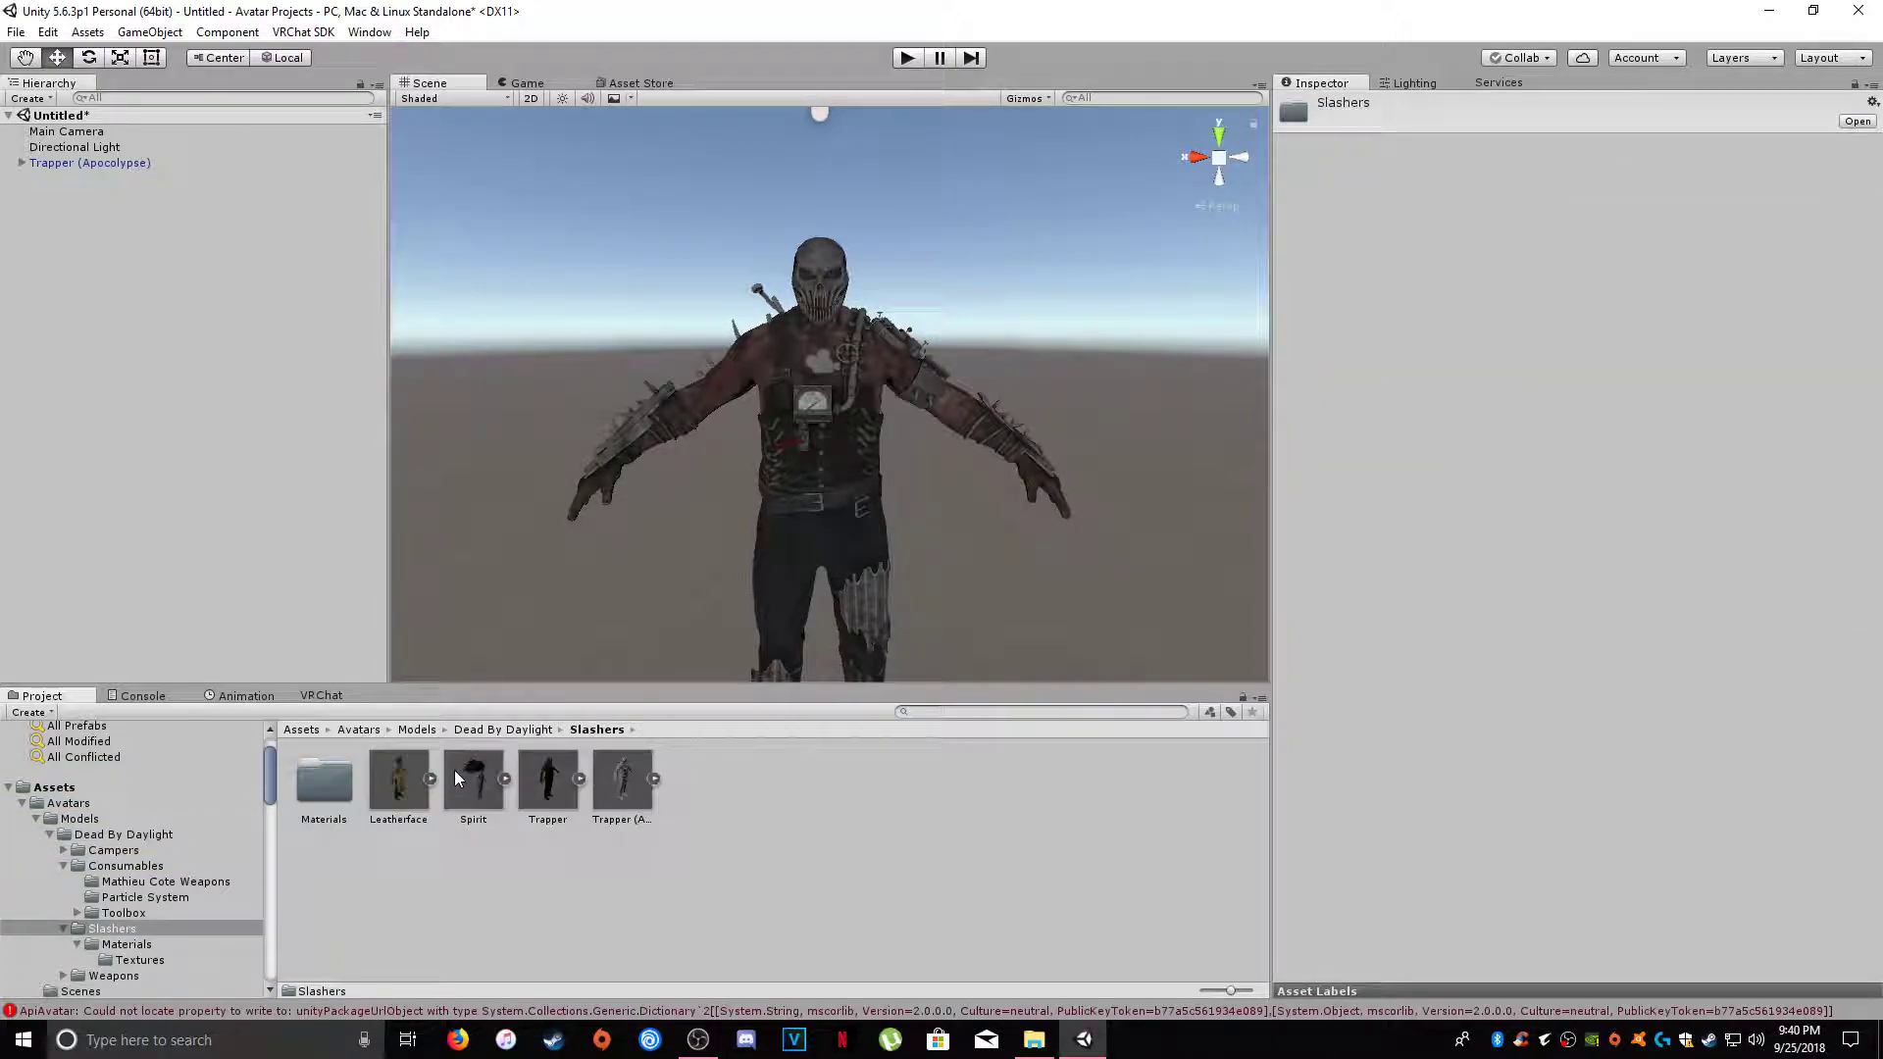
pyautogui.click(624, 781)
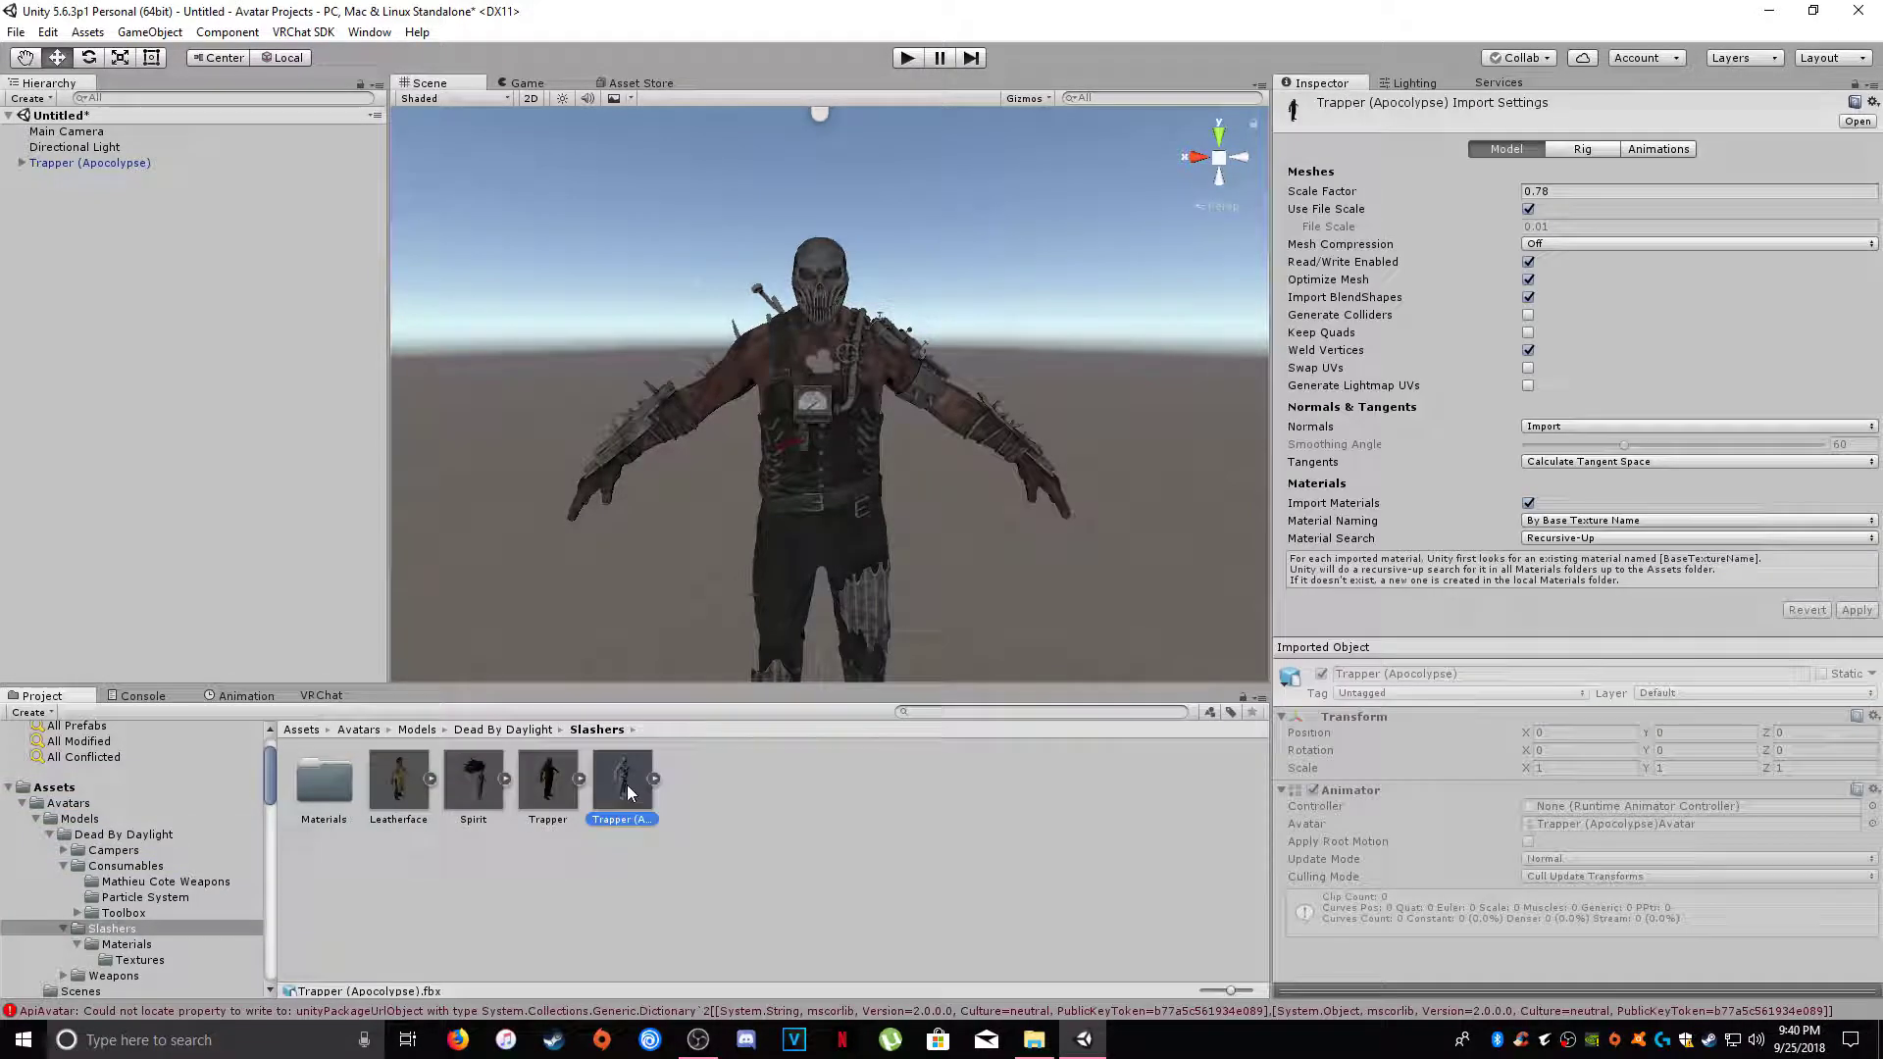
# - Set the Trapper (Apocolypse) rig's Animation Type to Humanoid and start bone configuration
pyautogui.click(1602, 153)
pyautogui.click(1609, 169)
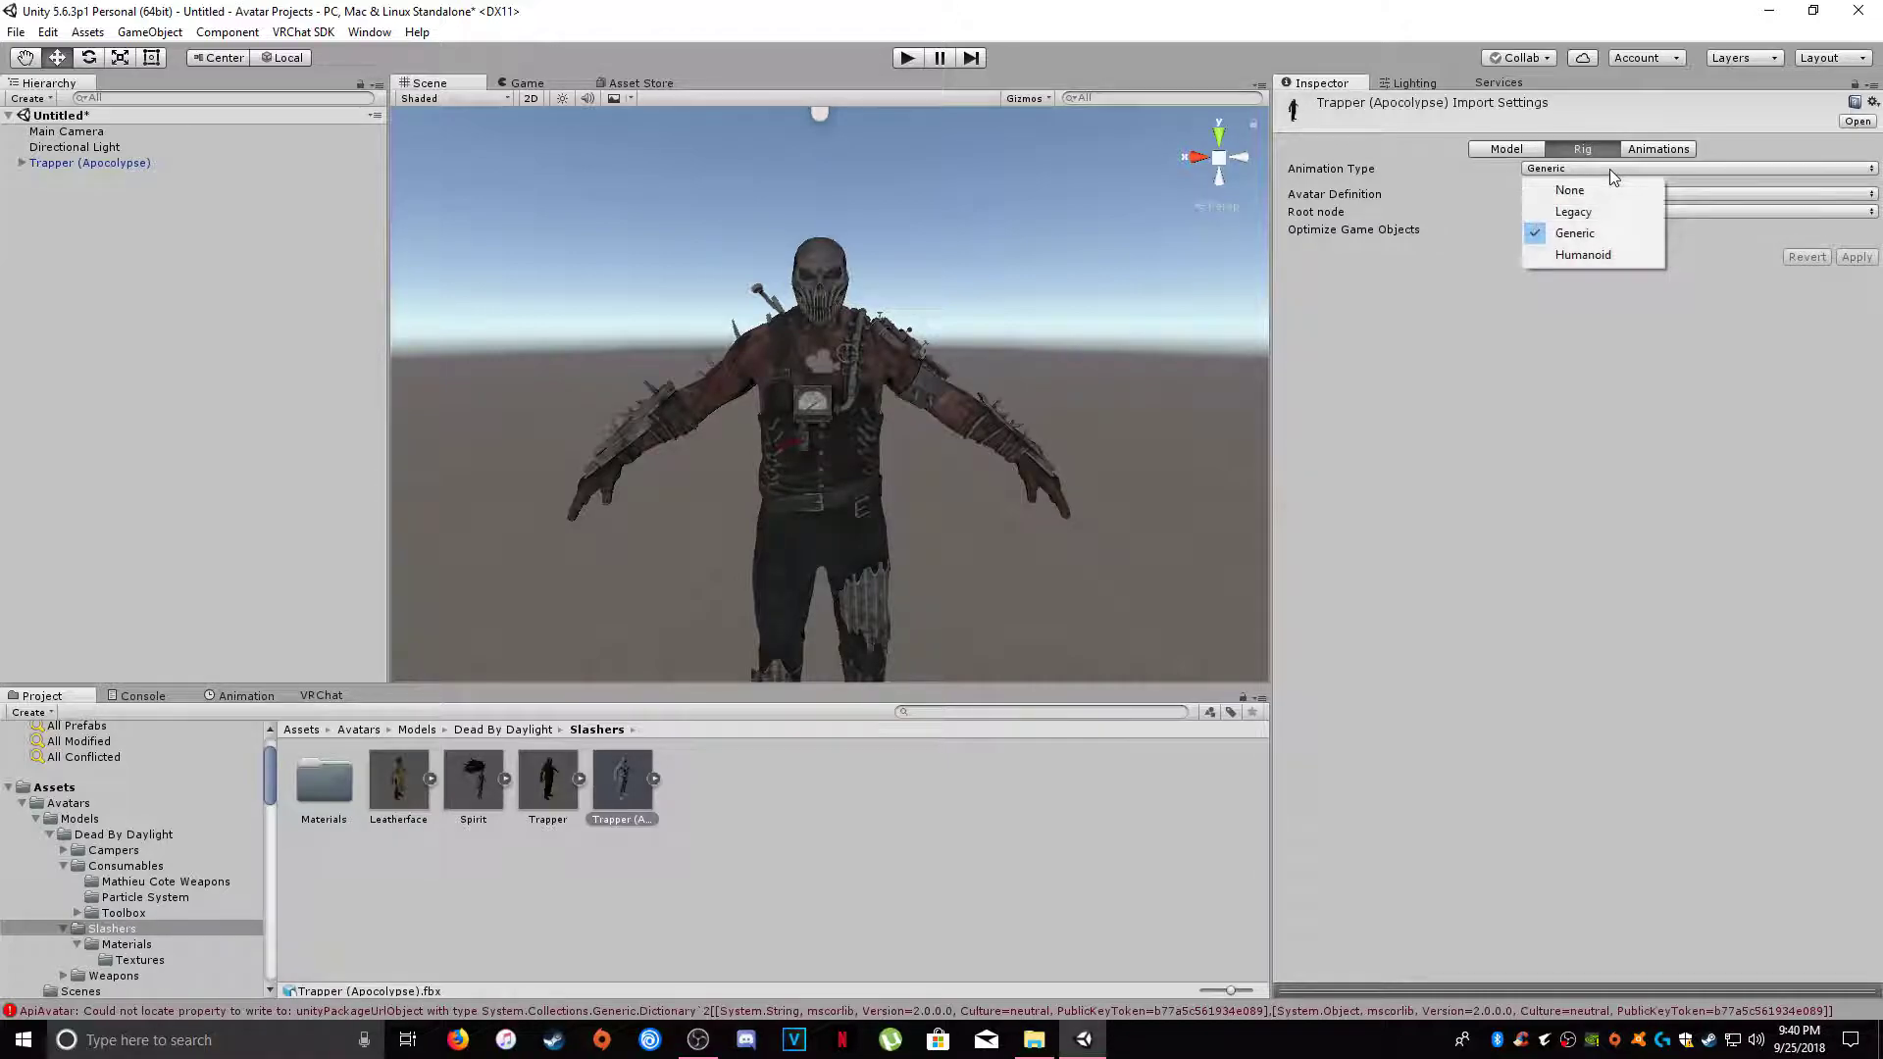
pyautogui.click(1594, 254)
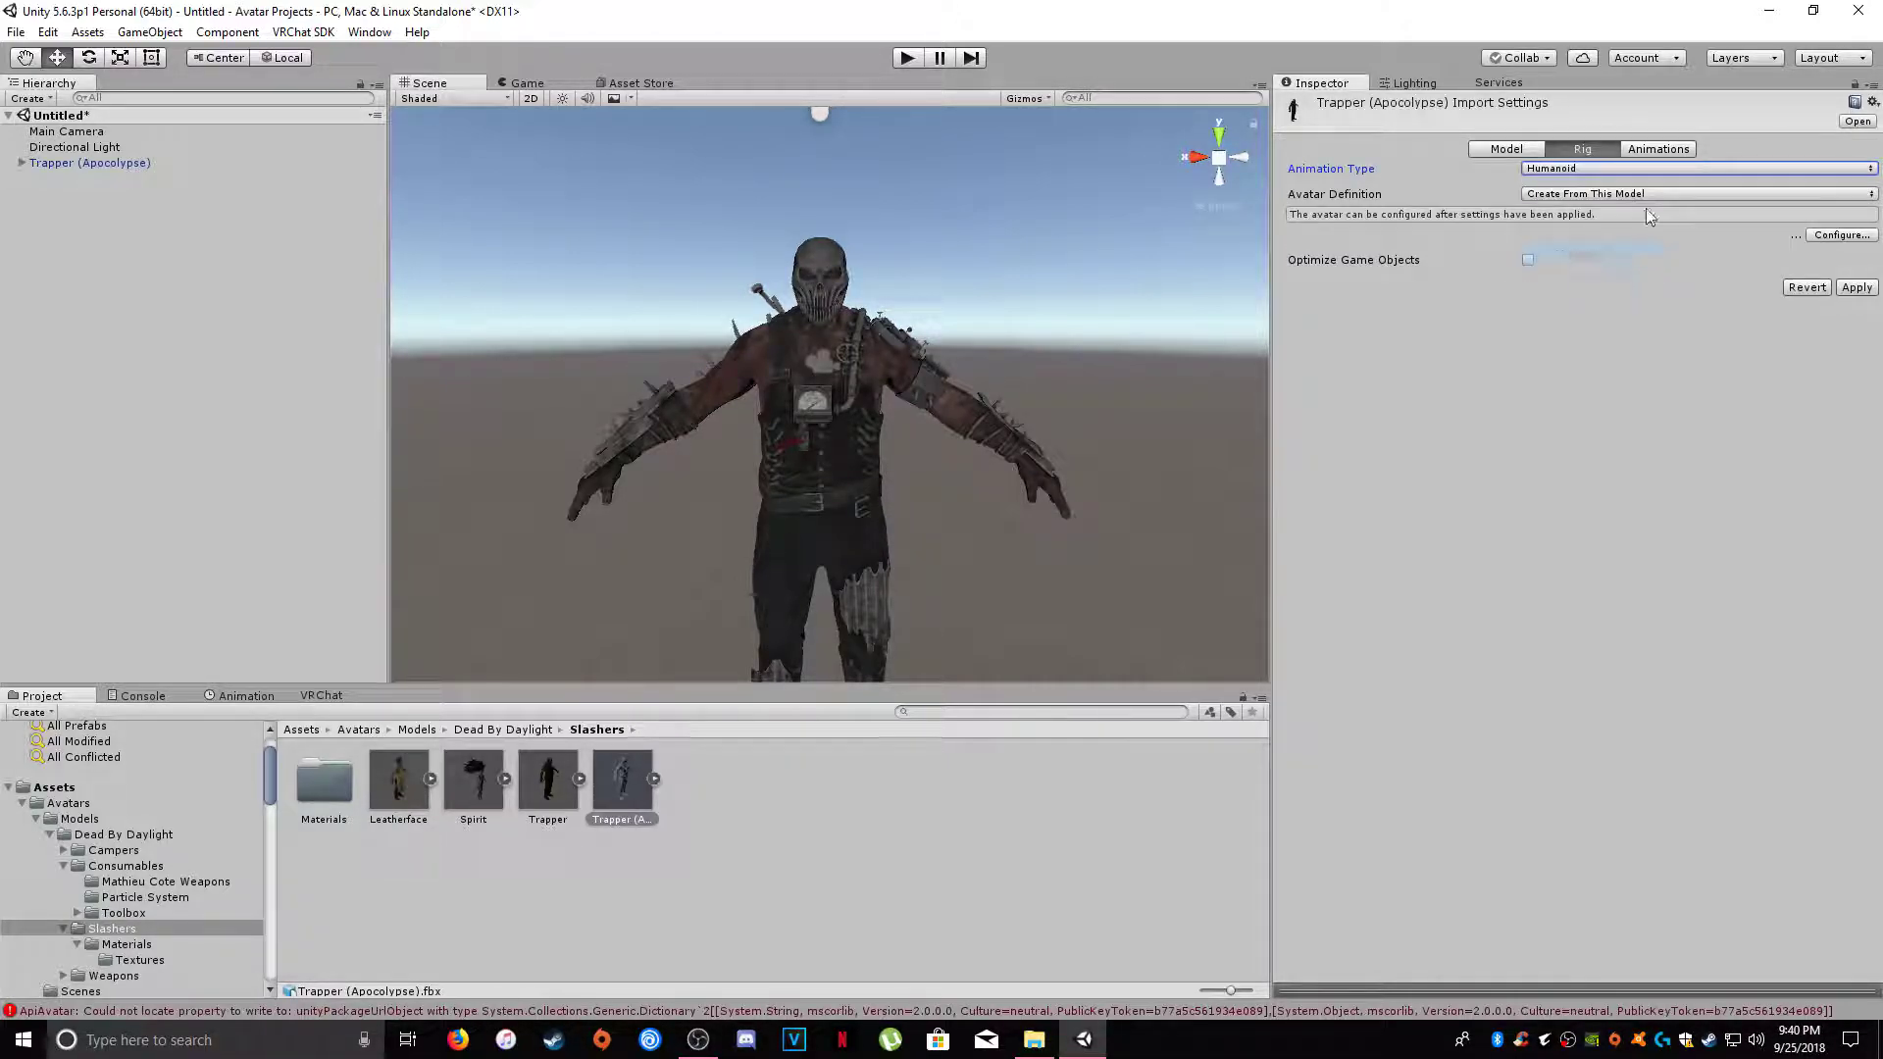
pyautogui.click(1841, 236)
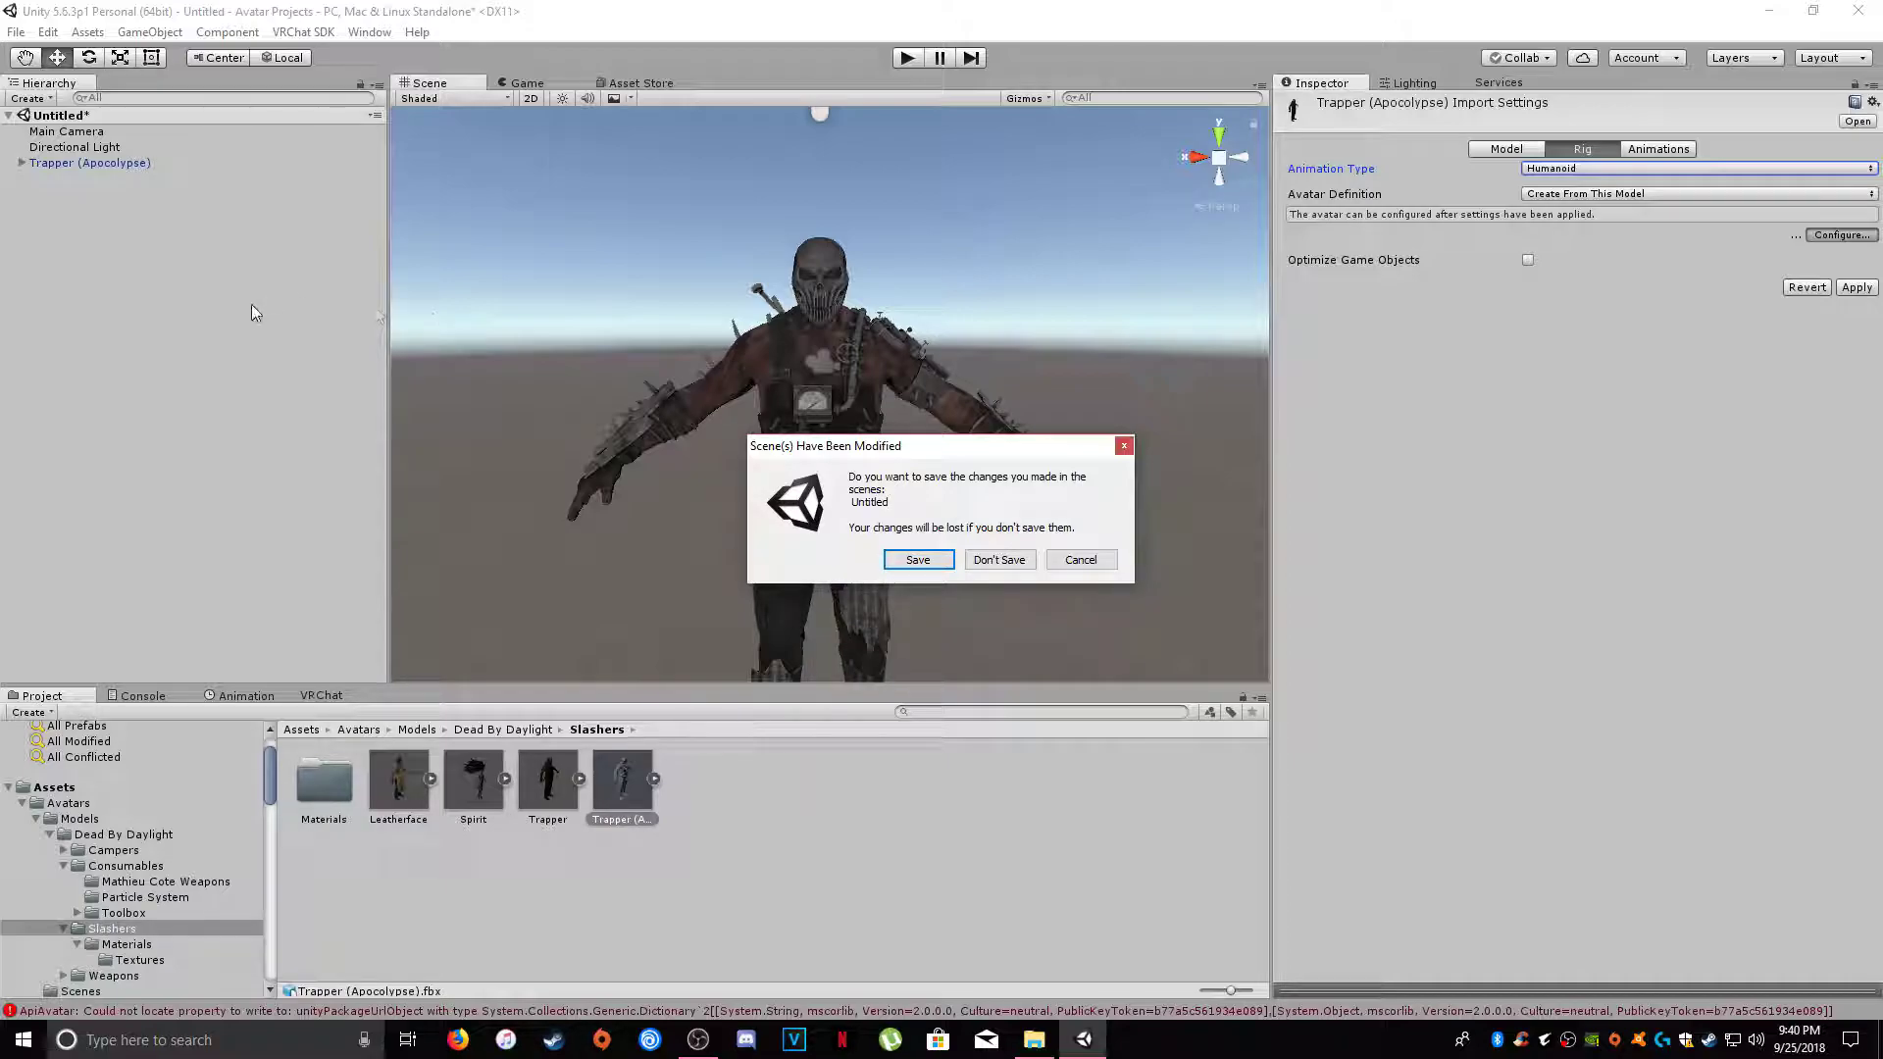
# - Save the scene over Avatars/Scenes/Trapper (Apocalyplse).unity and apply the Humanoid import settings
pyautogui.click(917, 560)
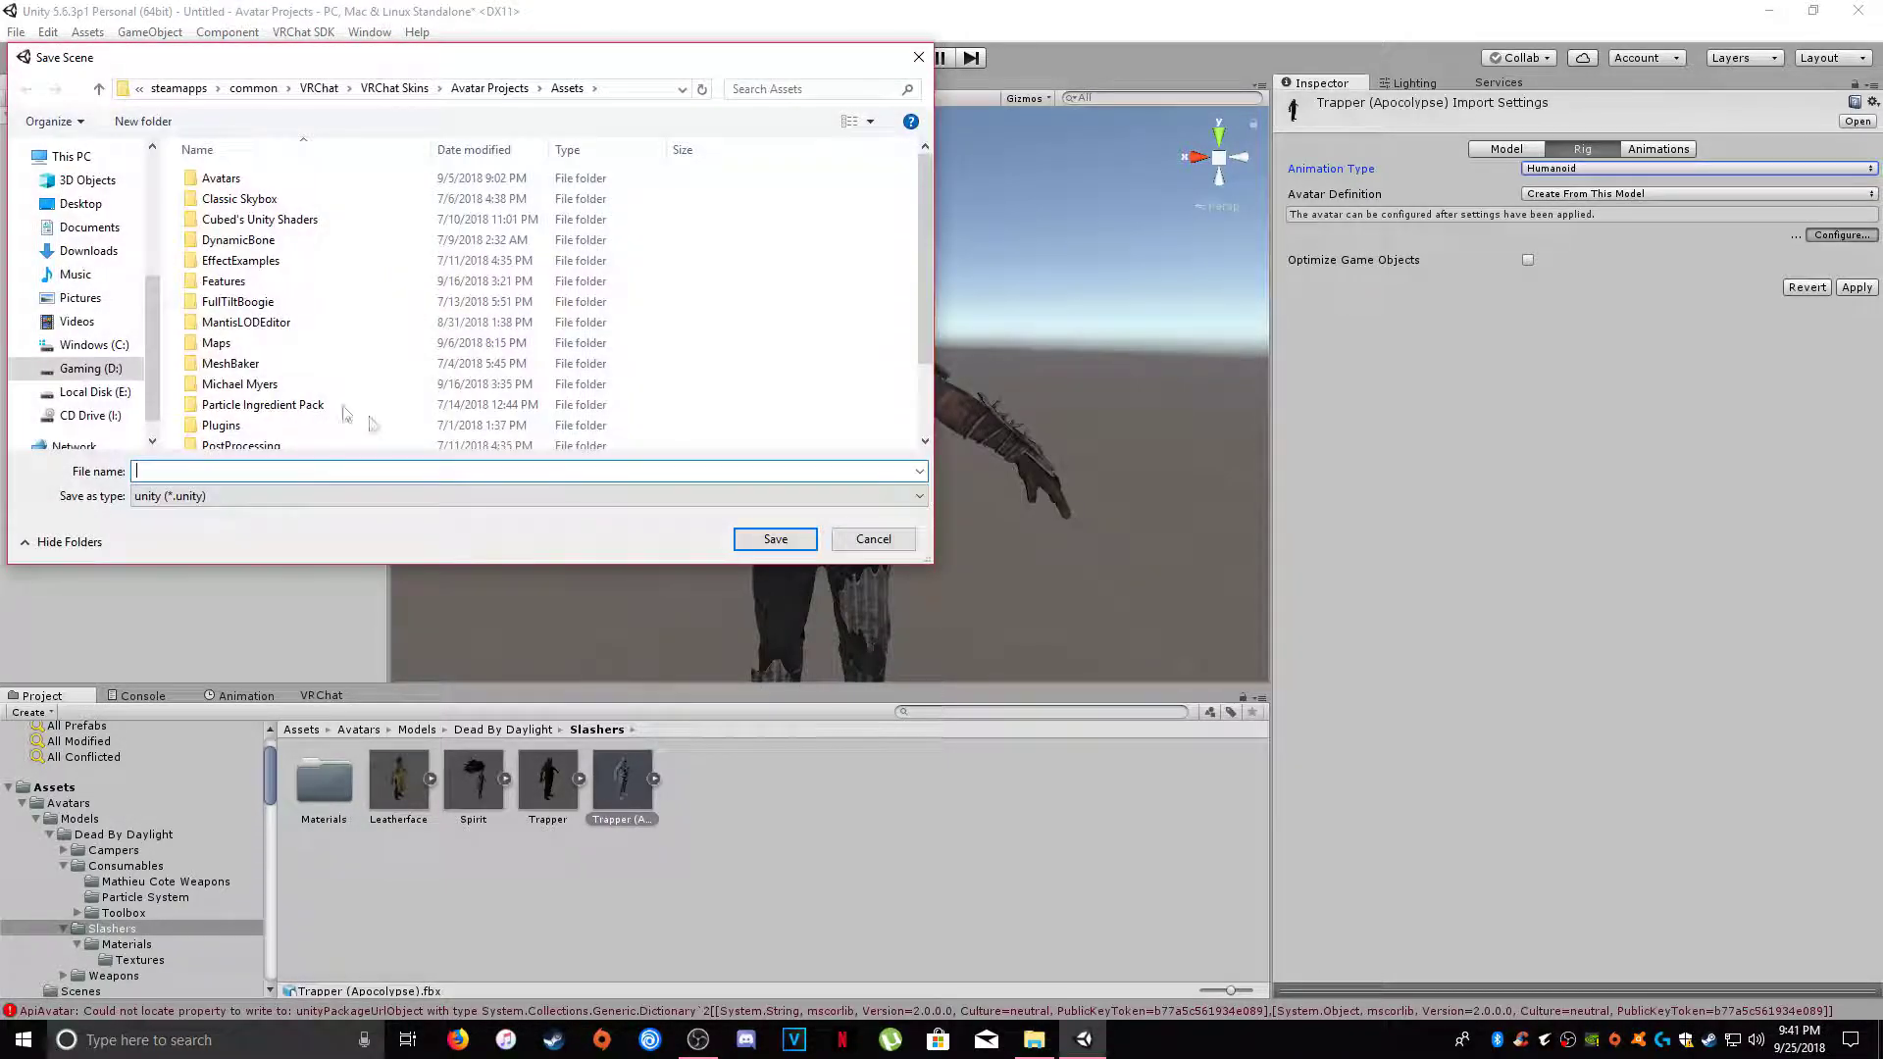
pyautogui.doubleClick(220, 179)
pyautogui.doubleClick(220, 199)
pyautogui.click(210, 467)
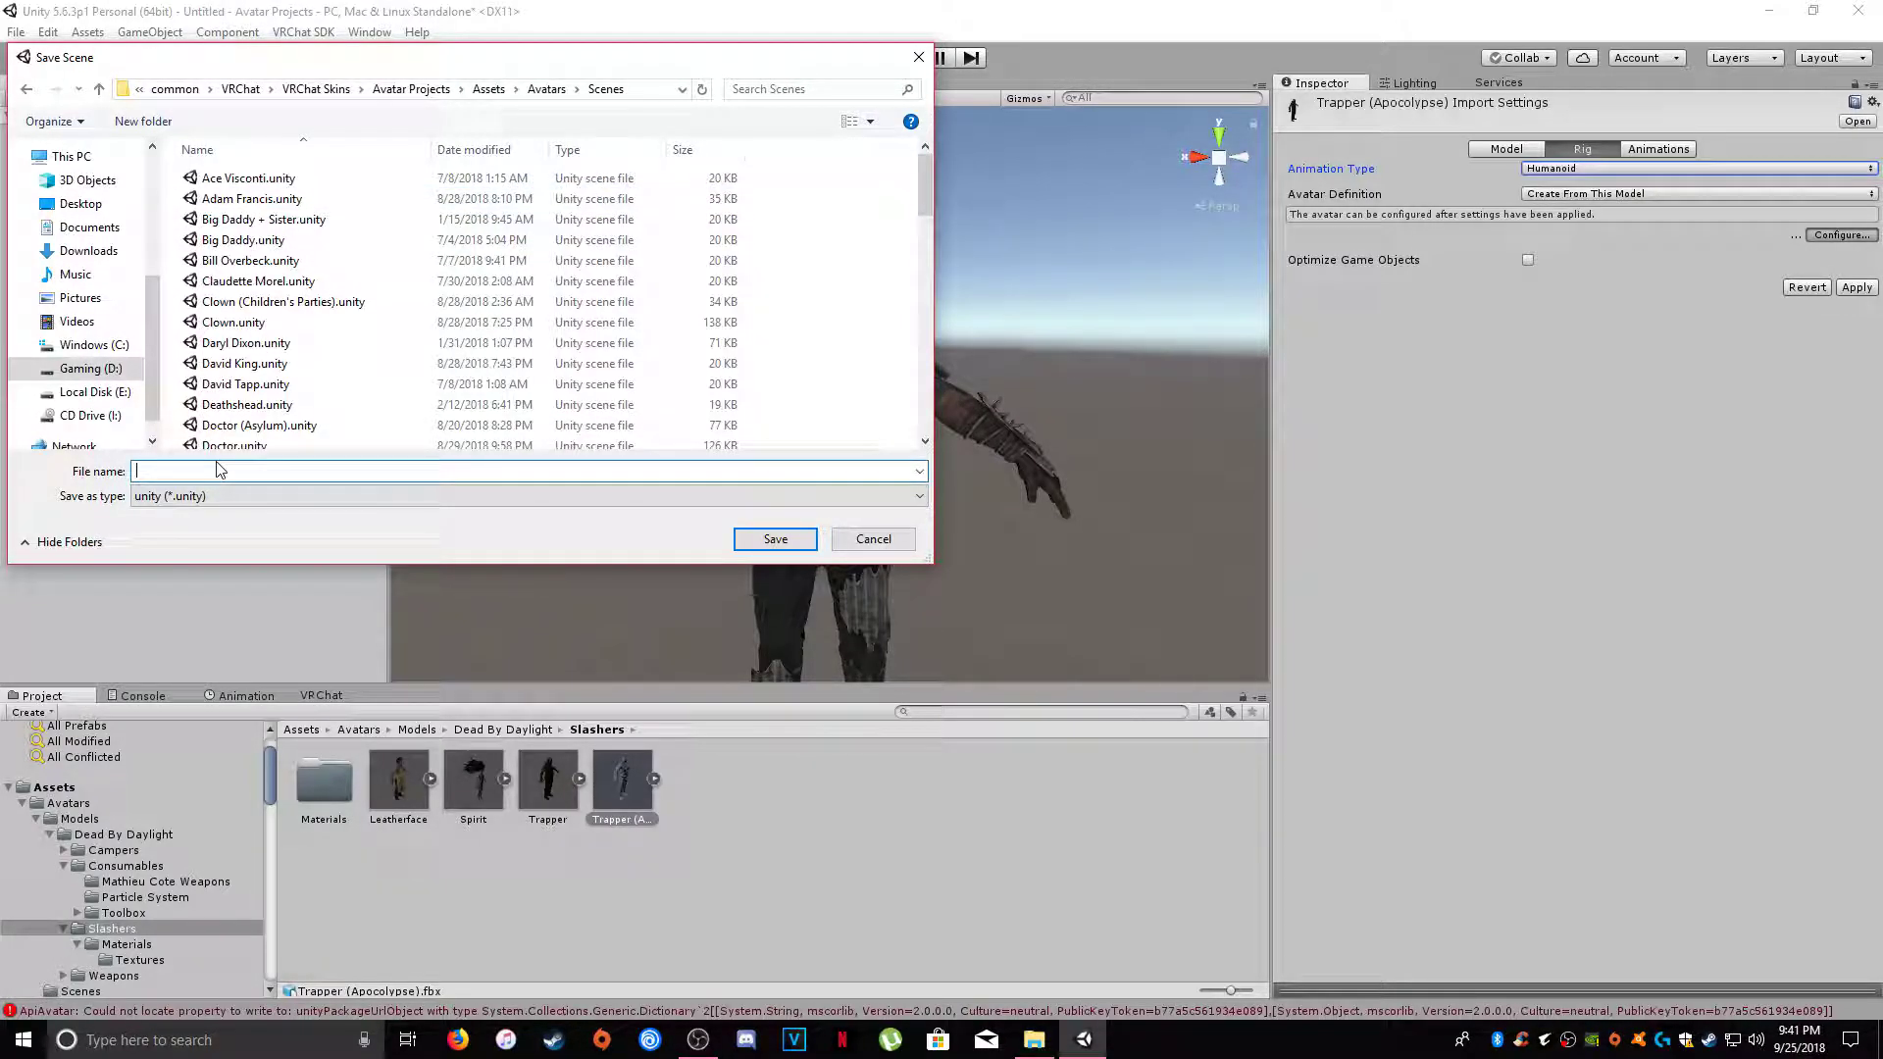
pyautogui.write('Trapper')
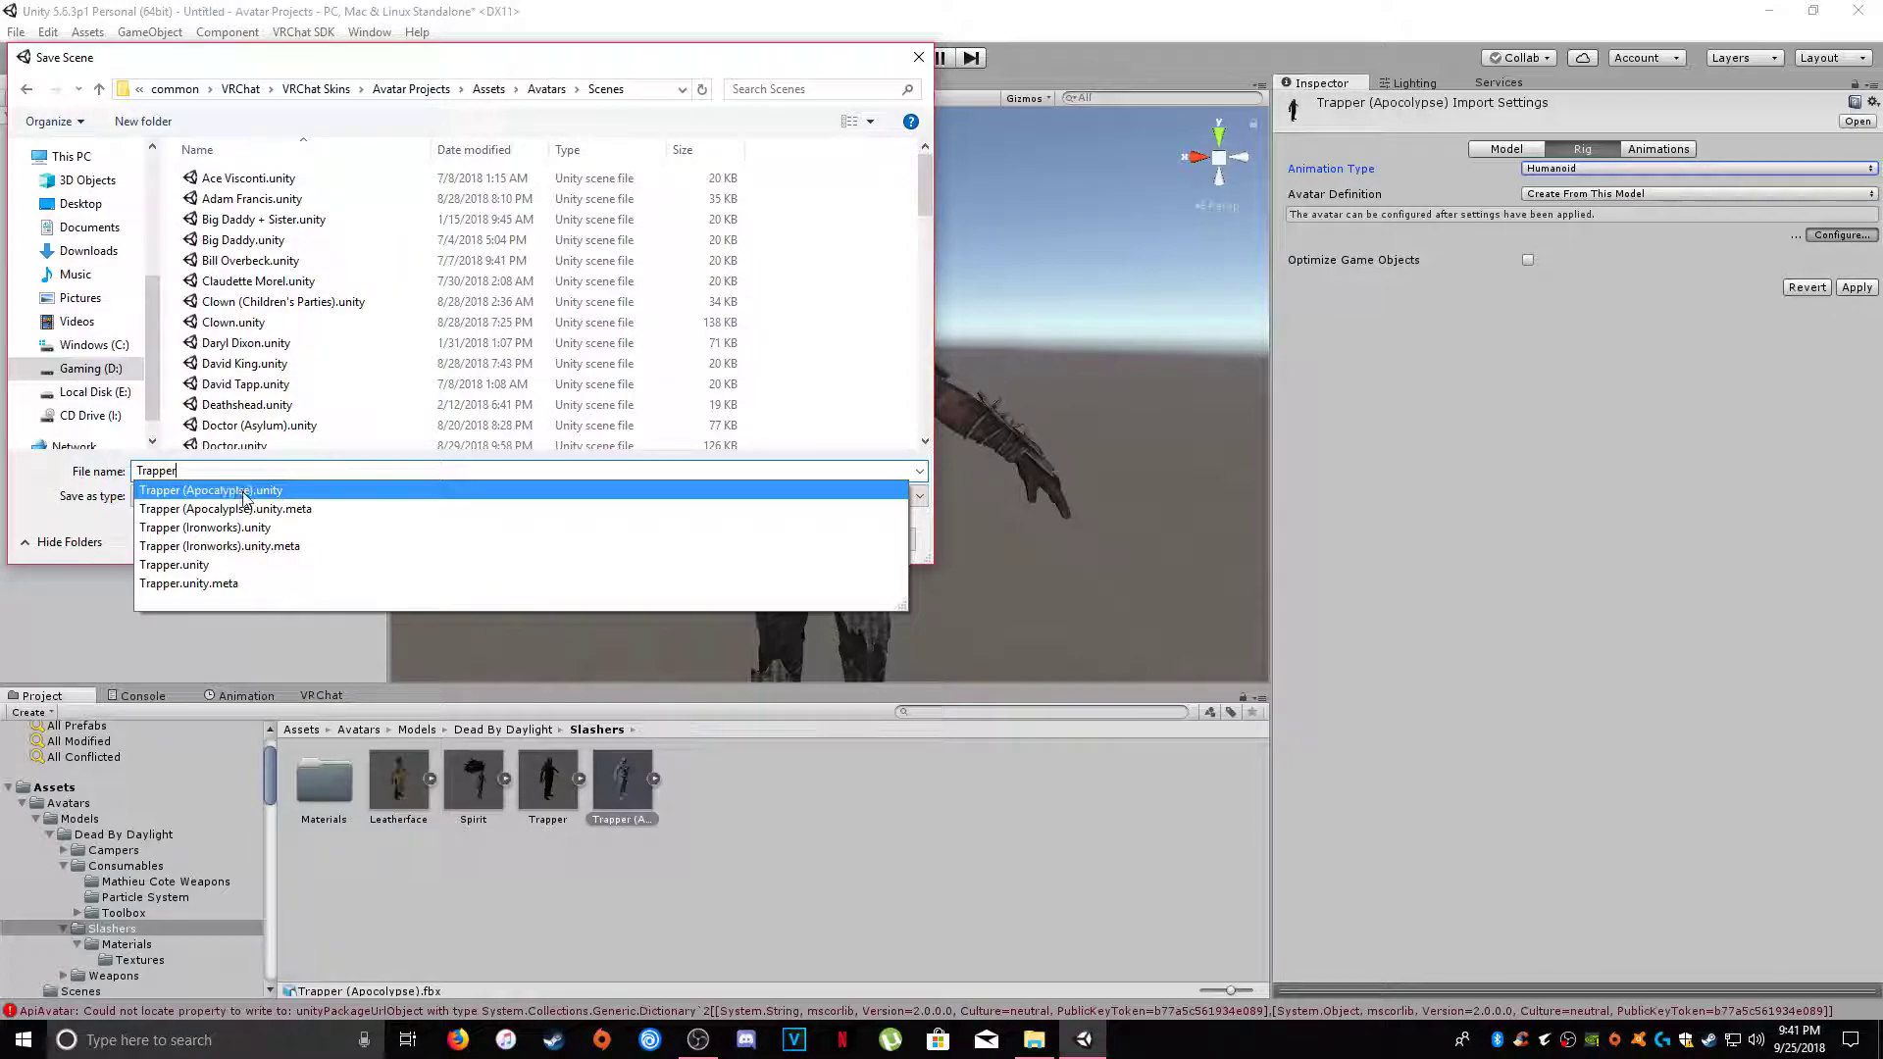
pyautogui.click(285, 495)
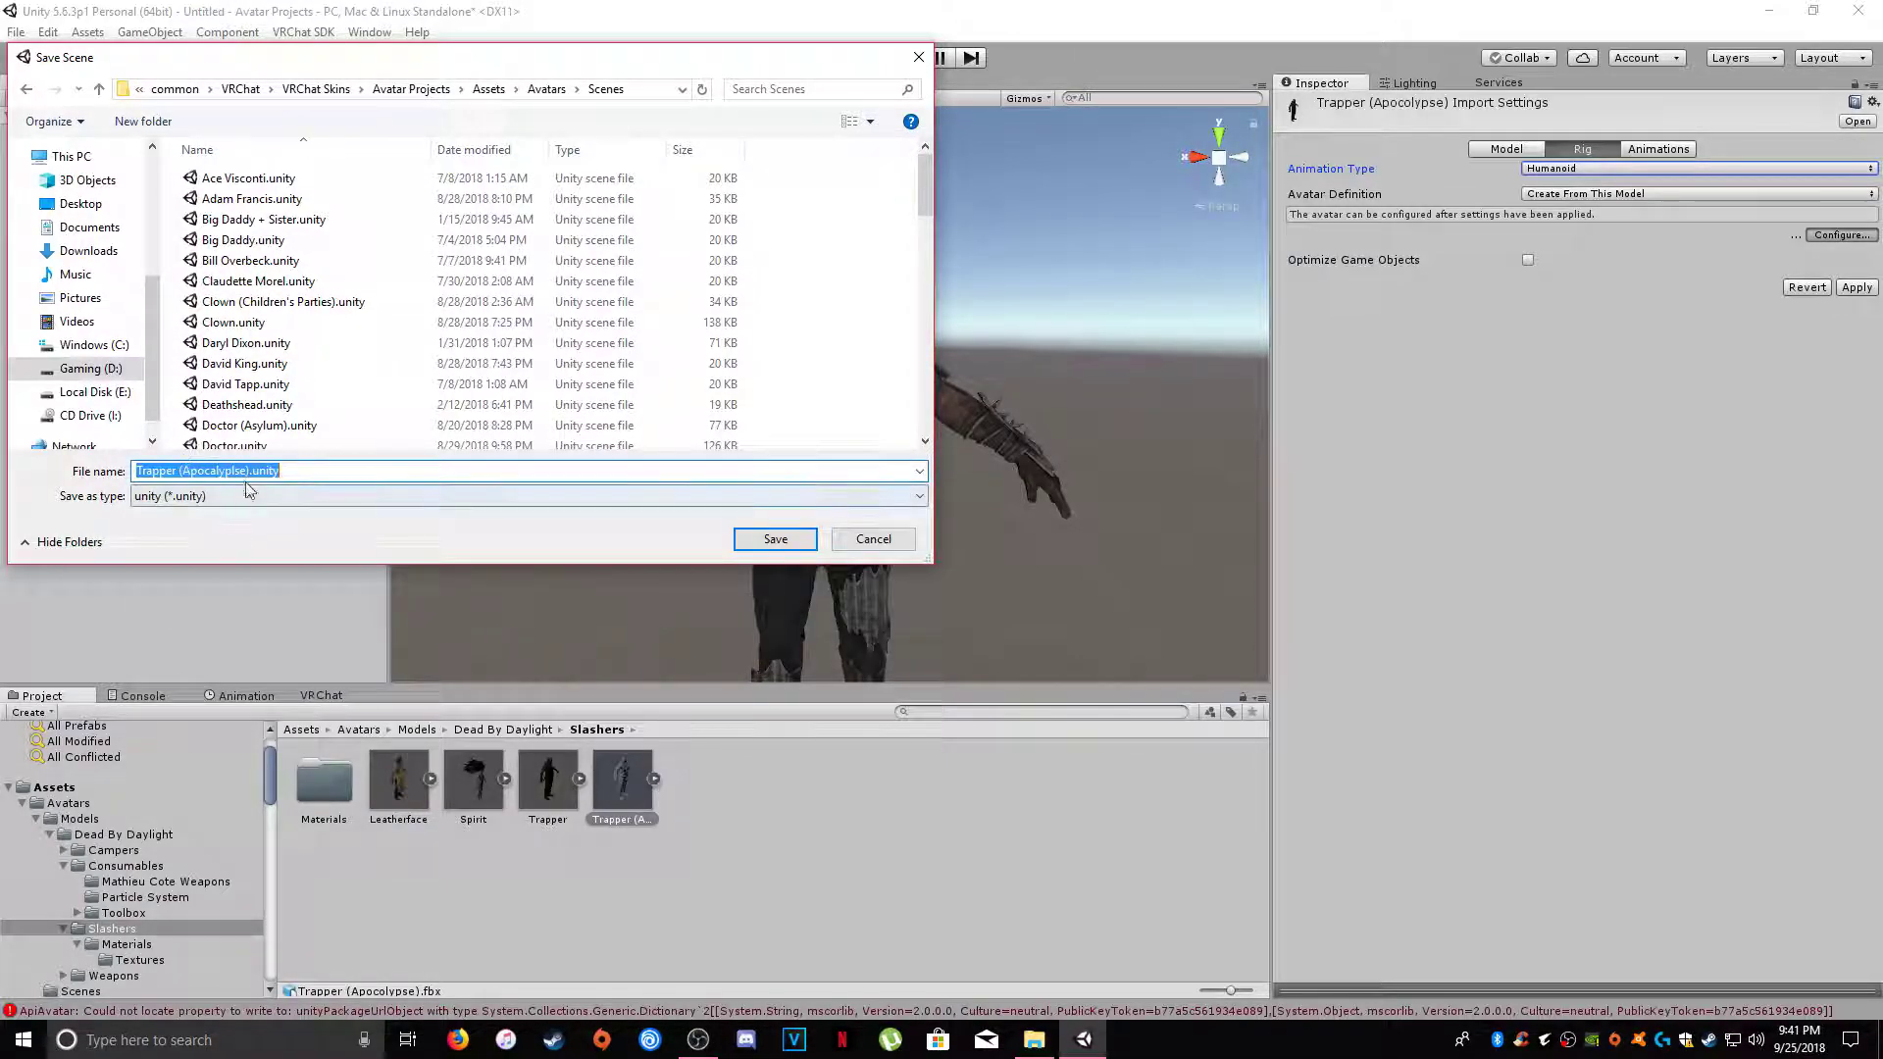
pyautogui.click(775, 541)
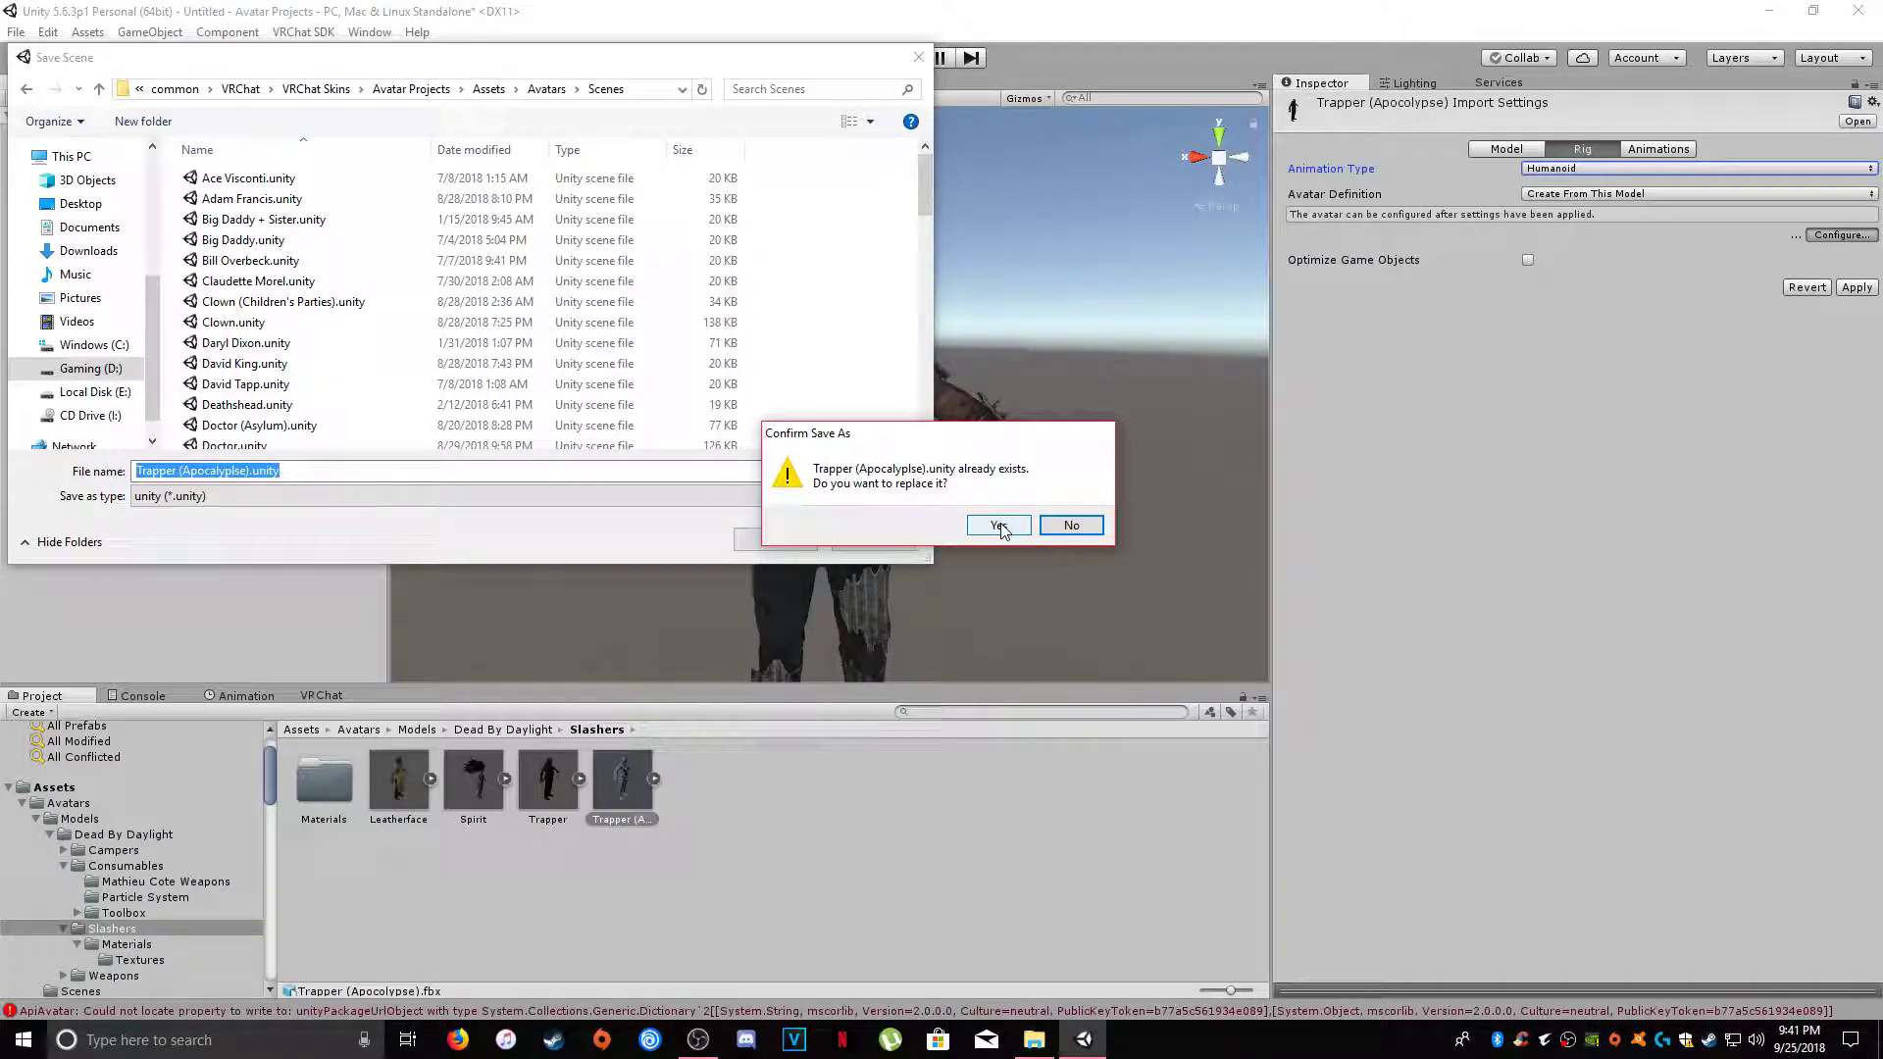
pyautogui.click(998, 525)
pyautogui.click(997, 559)
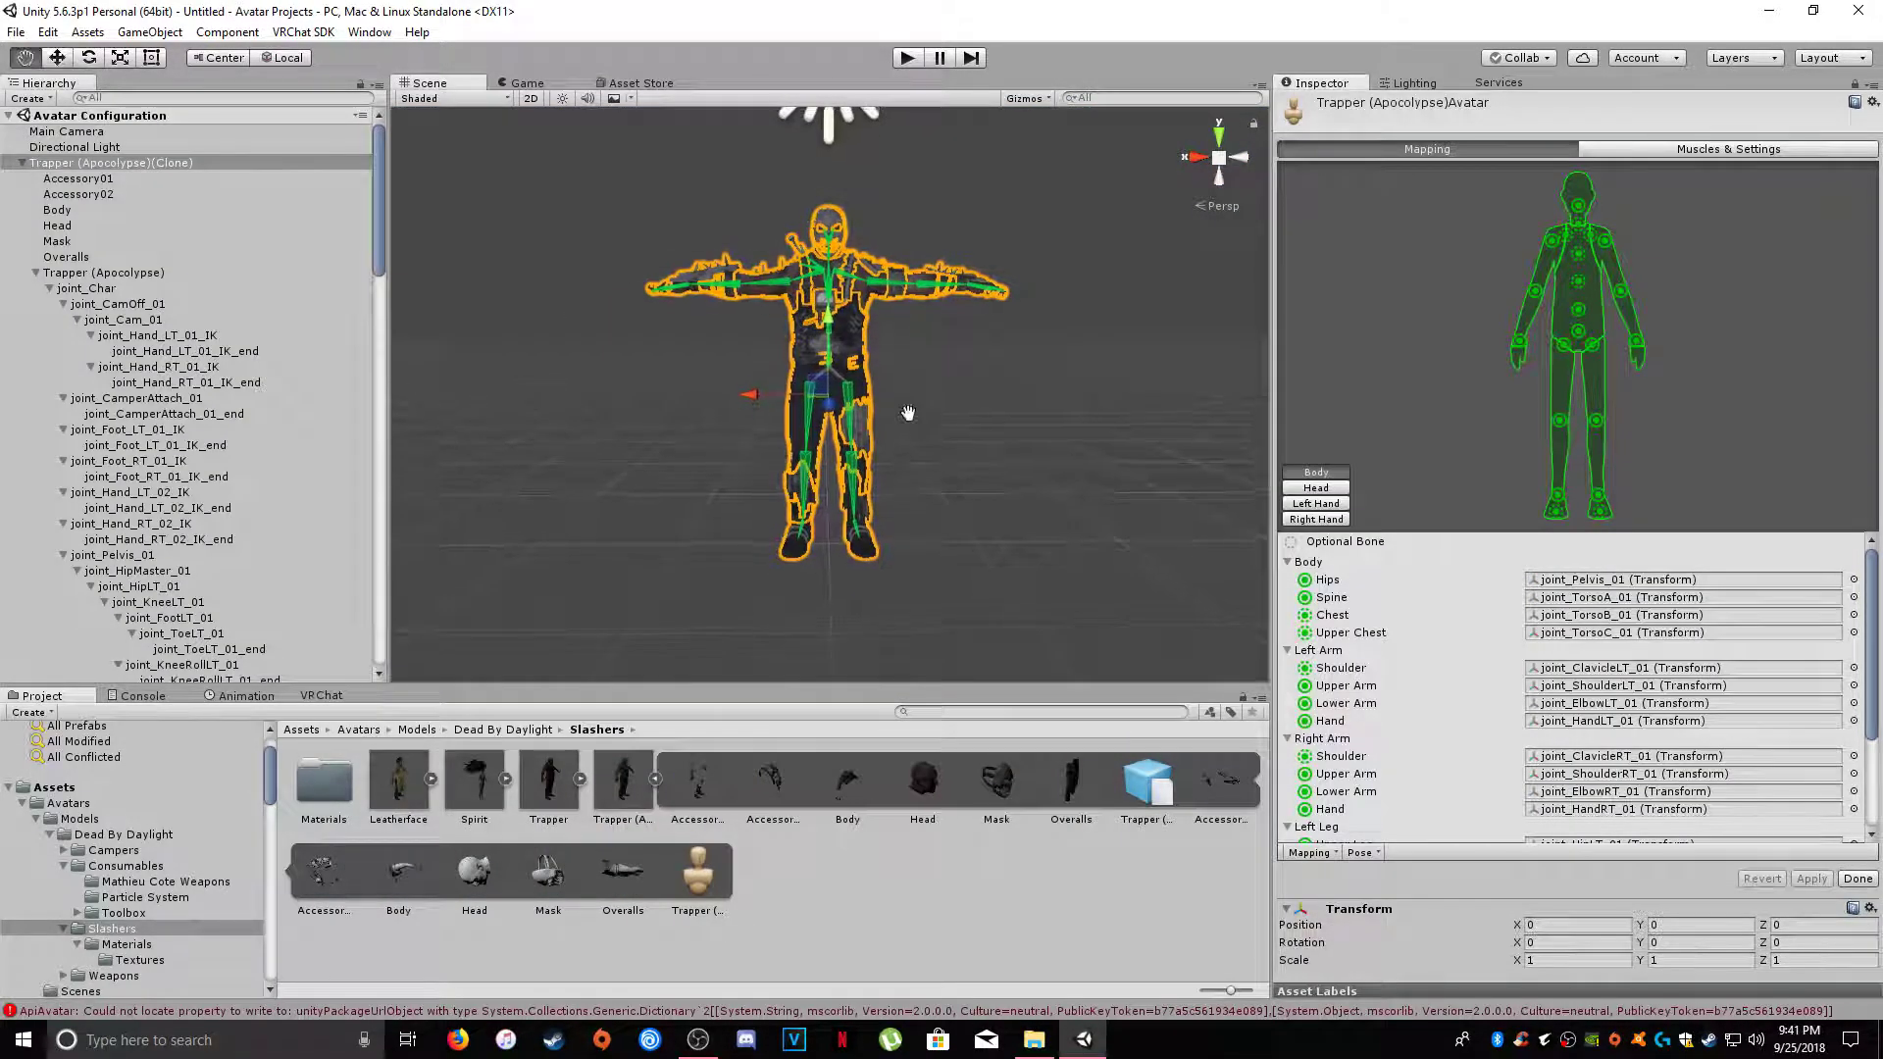
# - Orbit around the avatar's torso and zoom in on its right hand to check the bone mapping
pyautogui.keyDown('alt'); pyautogui.scroll(6, 875, 484); pyautogui.keyUp('alt')
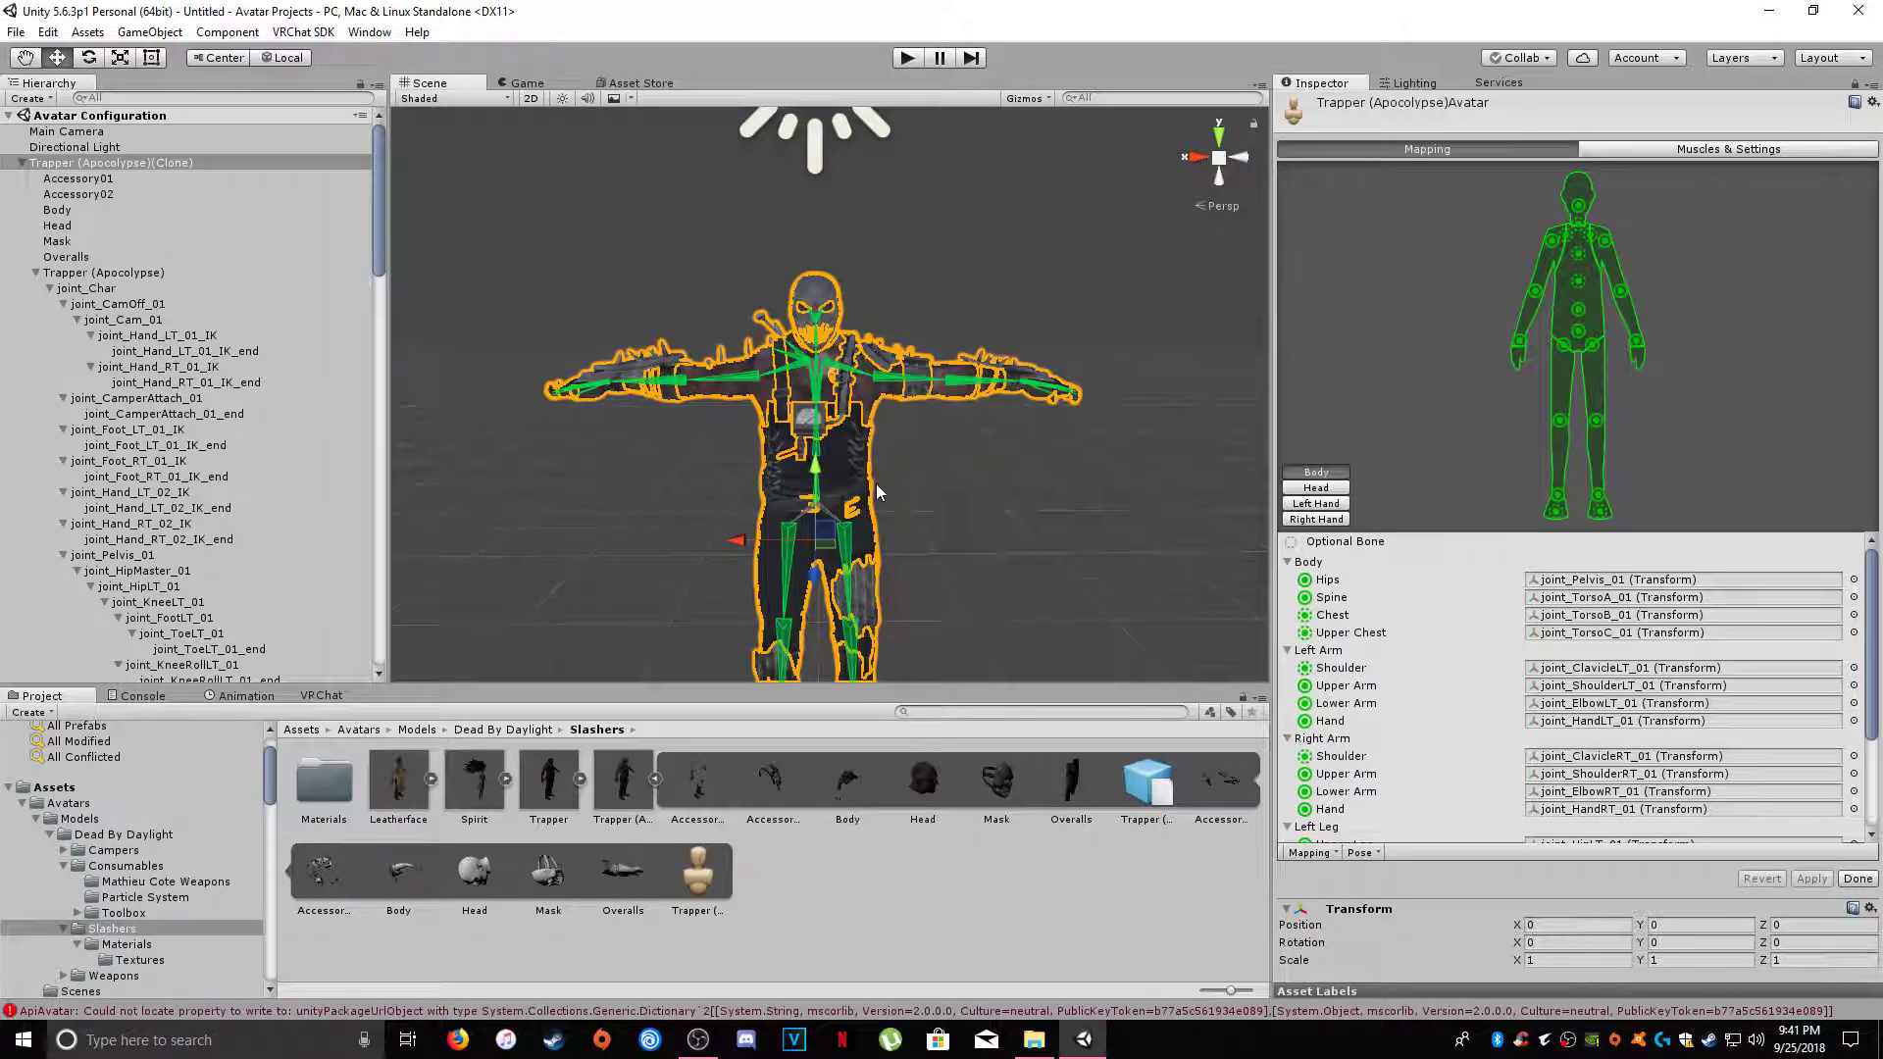
pyautogui.keyDown('alt'); pyautogui.moveTo(873, 457); pyautogui.dragTo(527, 495); pyautogui.keyUp('alt')
pyautogui.scroll(5, 836, 483)
pyautogui.moveTo(963, 497); pyautogui.dragTo(895, 412)
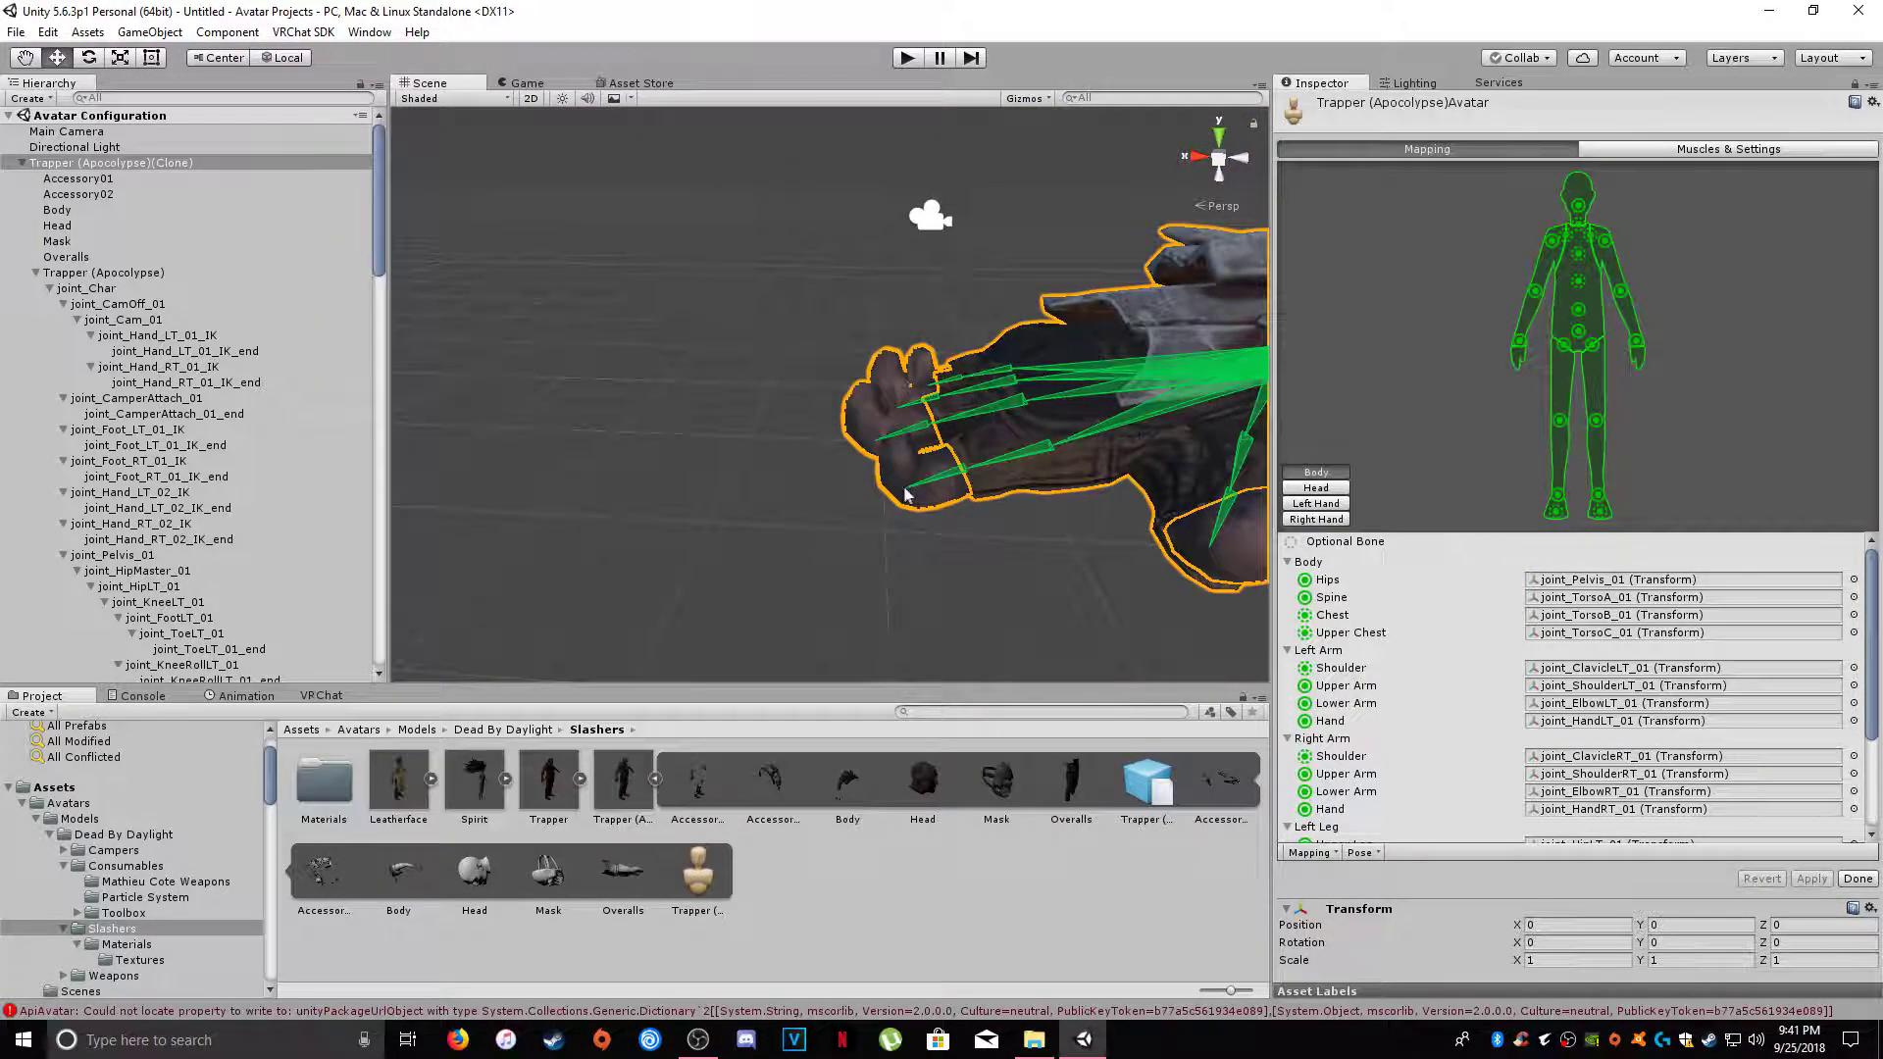
# - Select the right index finger end joint and move it back near its original position
pyautogui.click(904, 495)
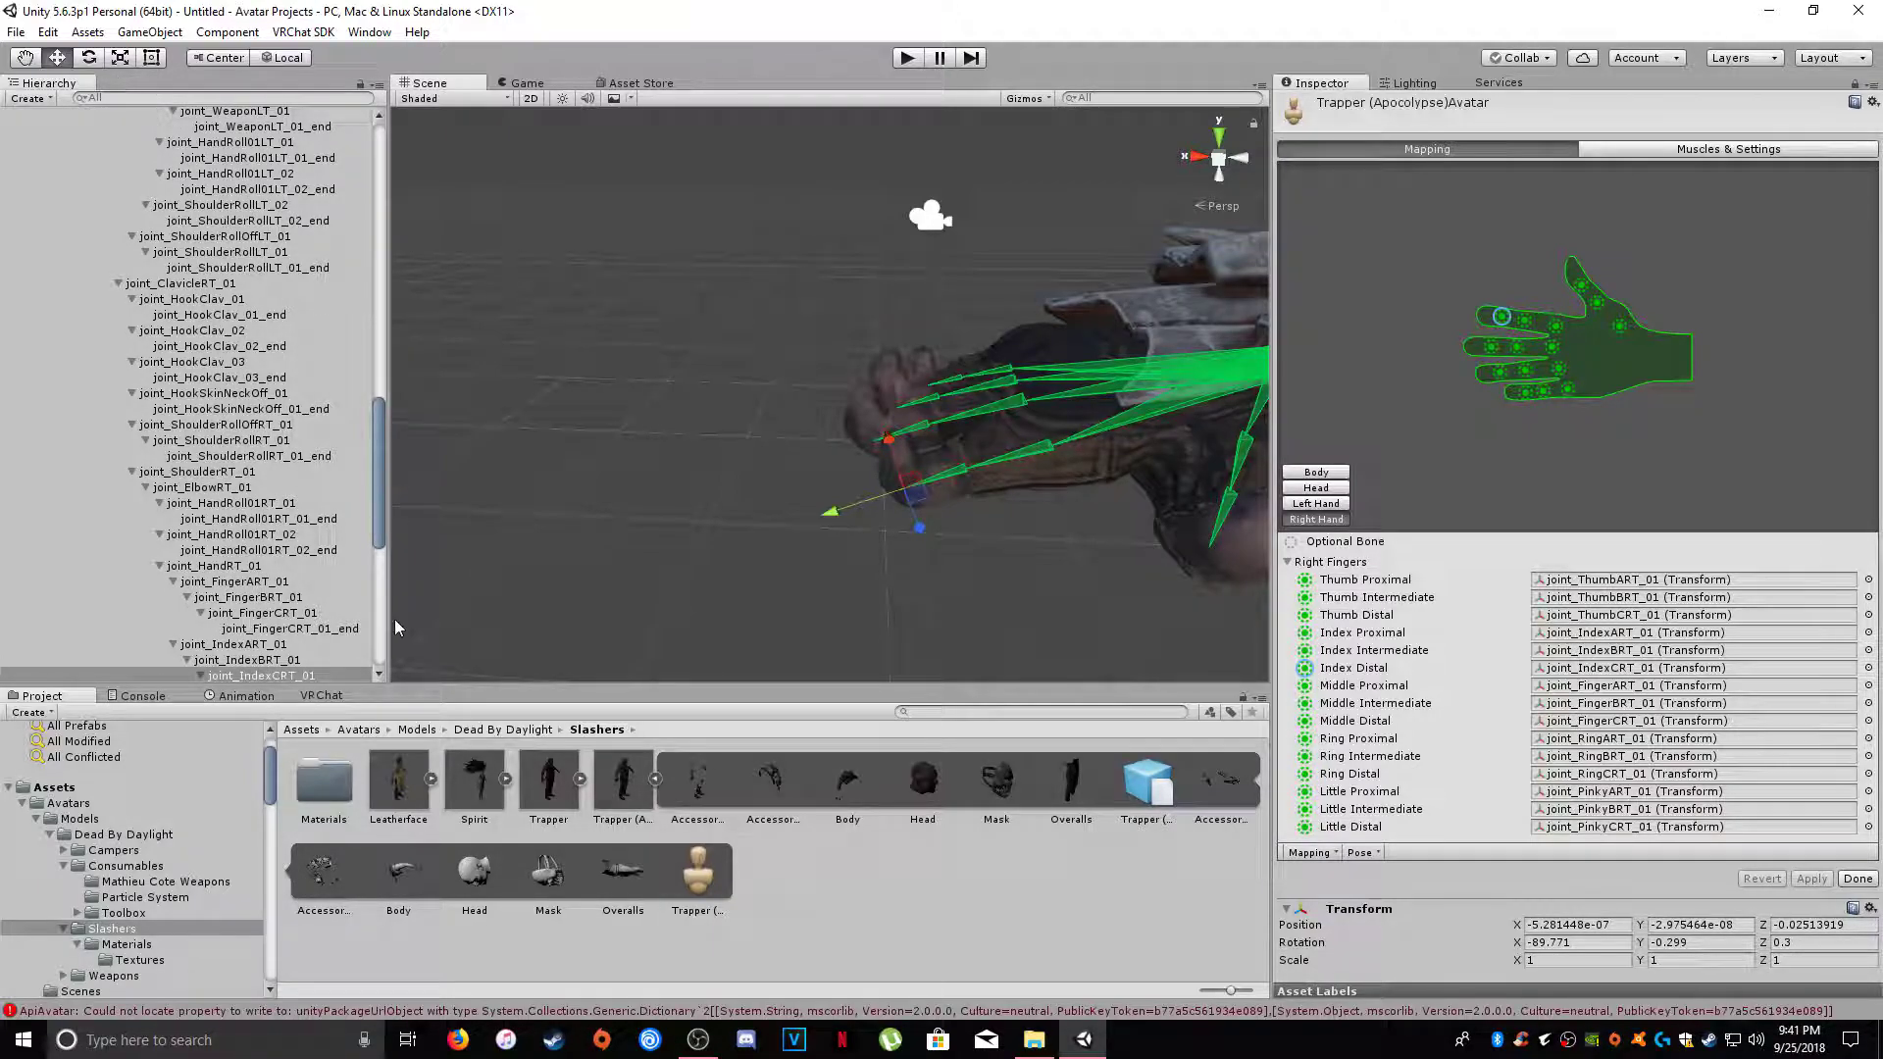
pyautogui.moveTo(904, 495); pyautogui.dragTo(899, 495)
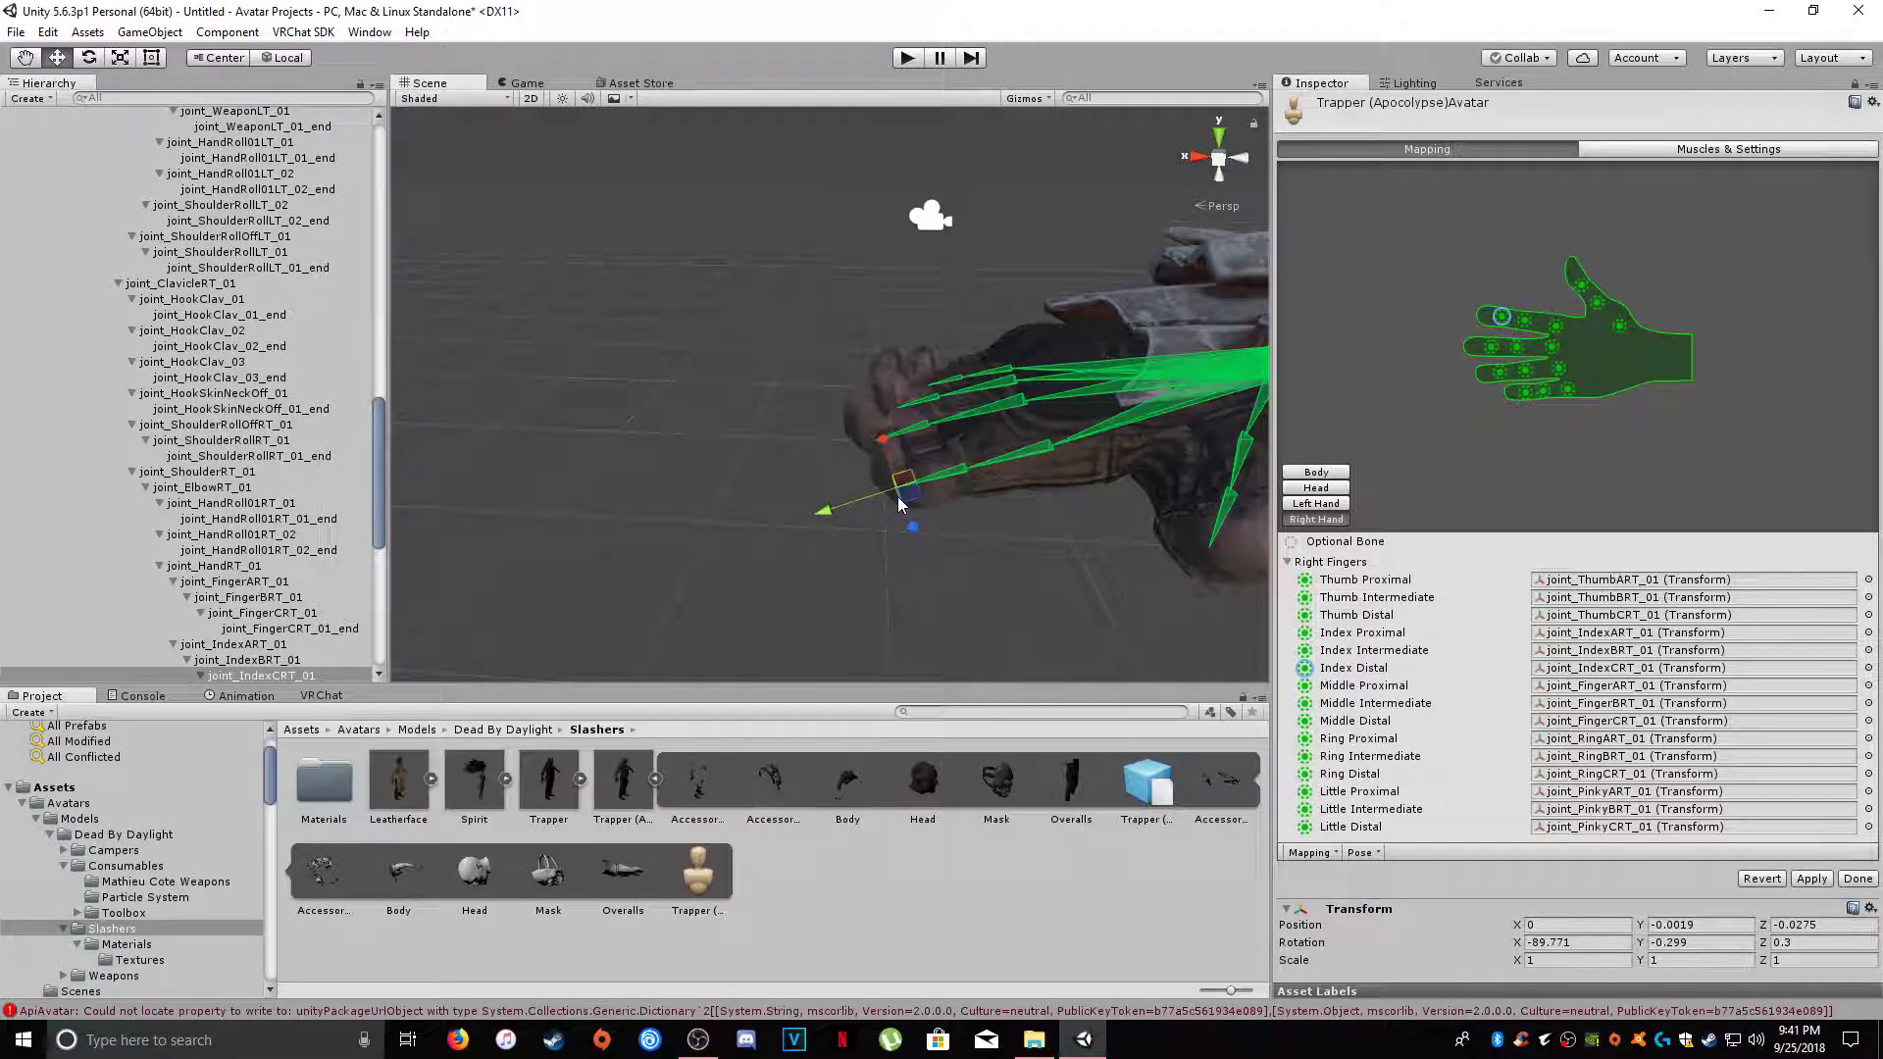
pyautogui.moveTo(873, 513); pyautogui.dragTo(936, 443)
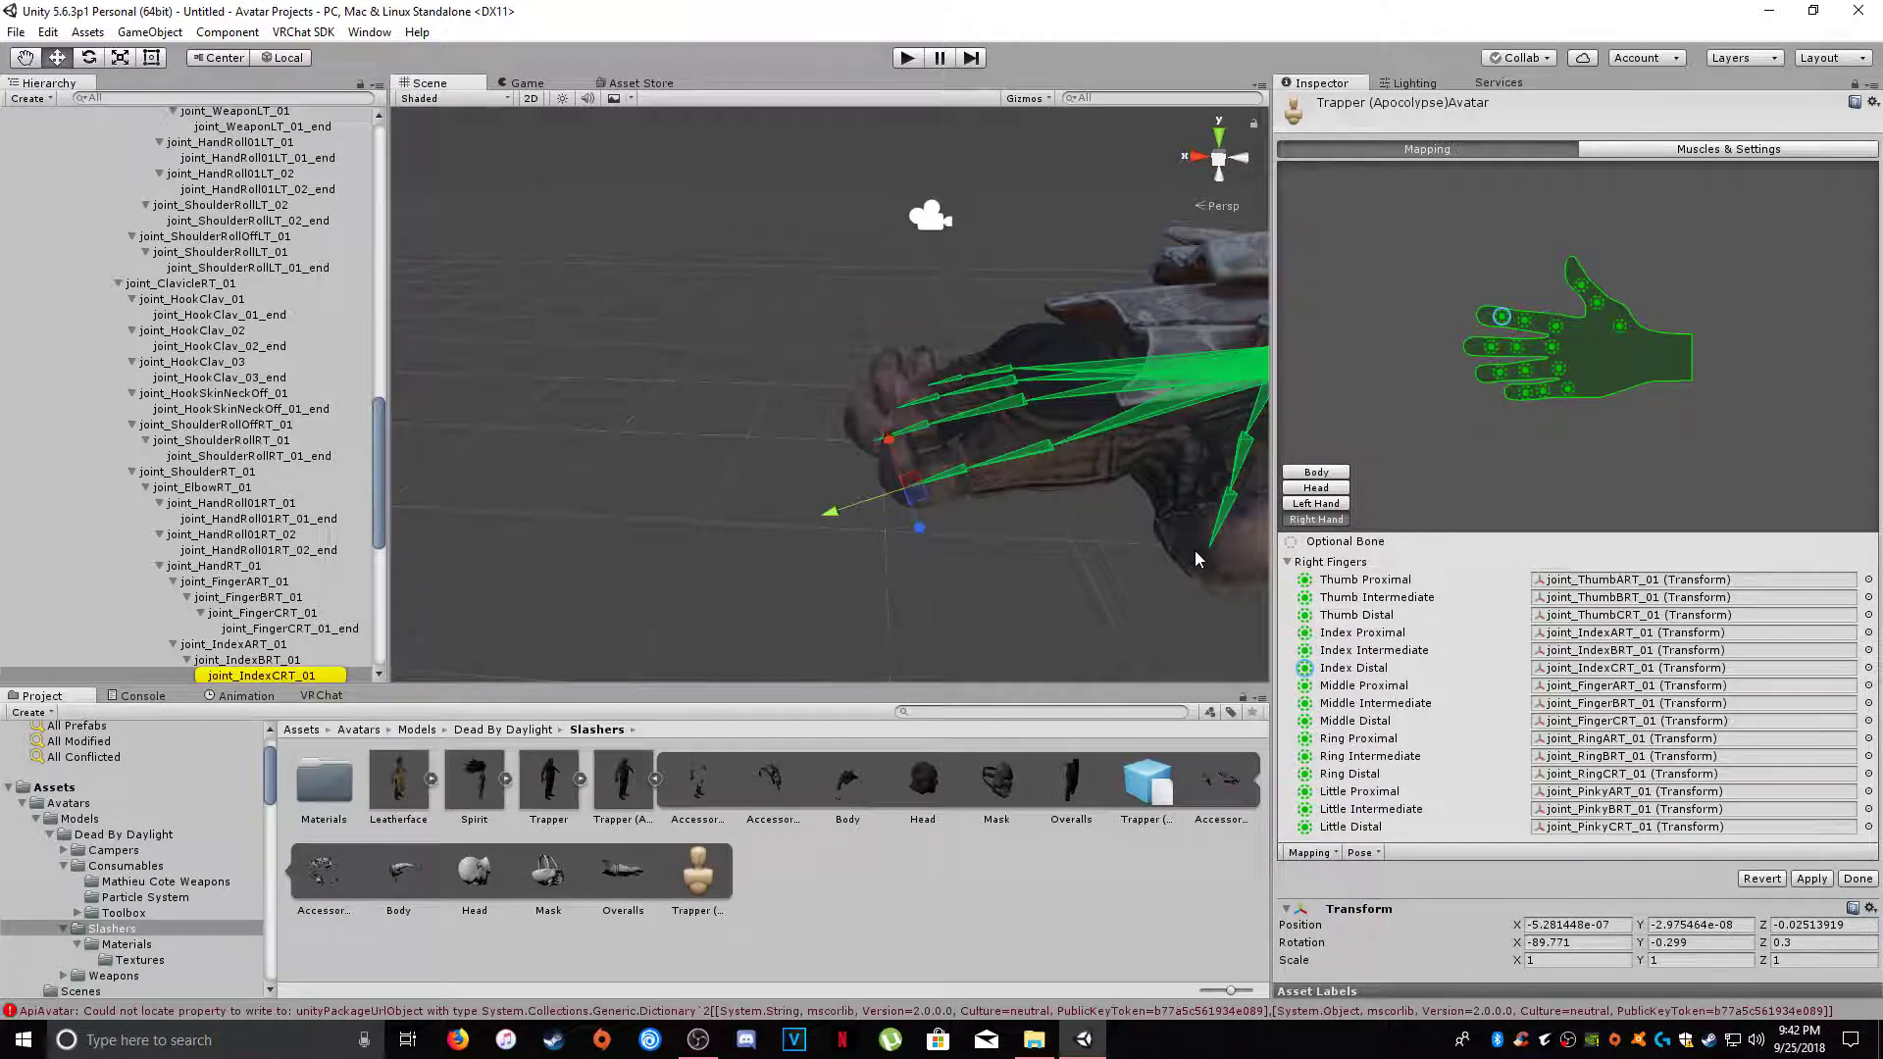
pyautogui.scroll(-4, 183, 134)
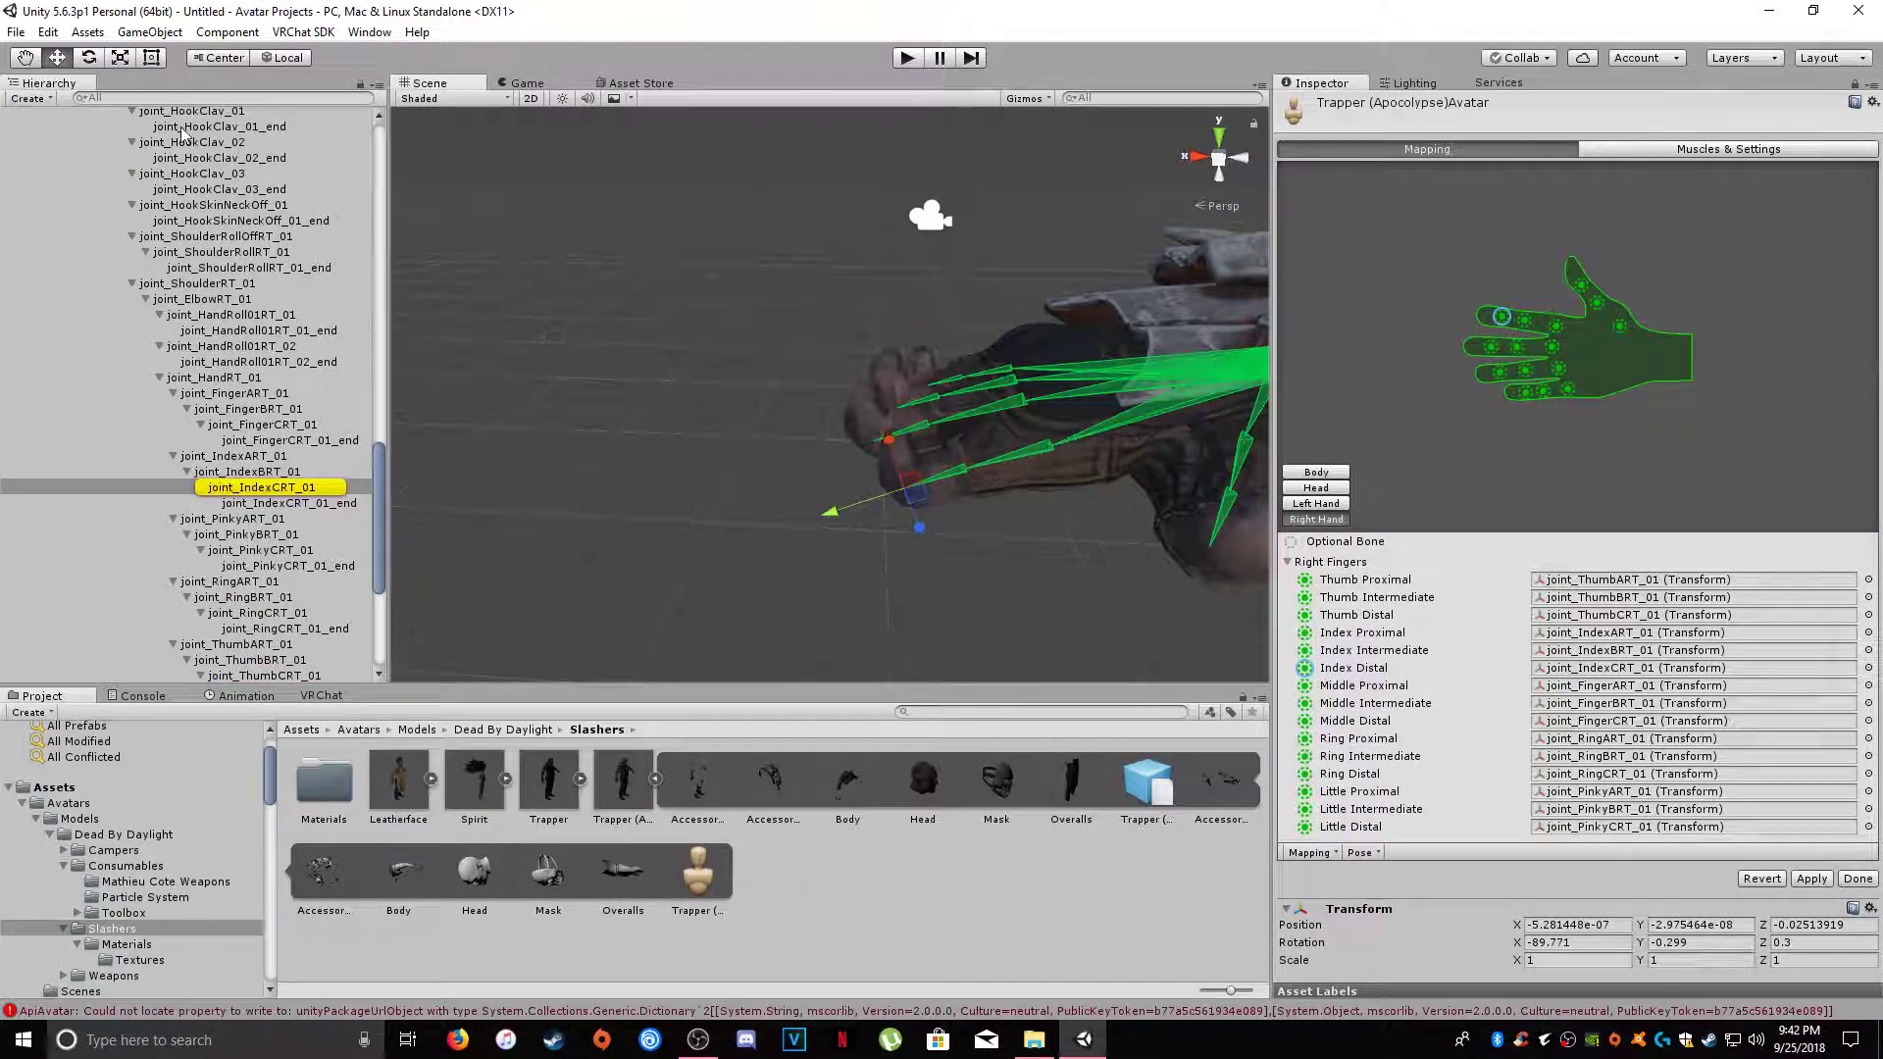
# - Rotate the right index finger end joint with the Rotate tool and inspect the hand
pyautogui.click(88, 59)
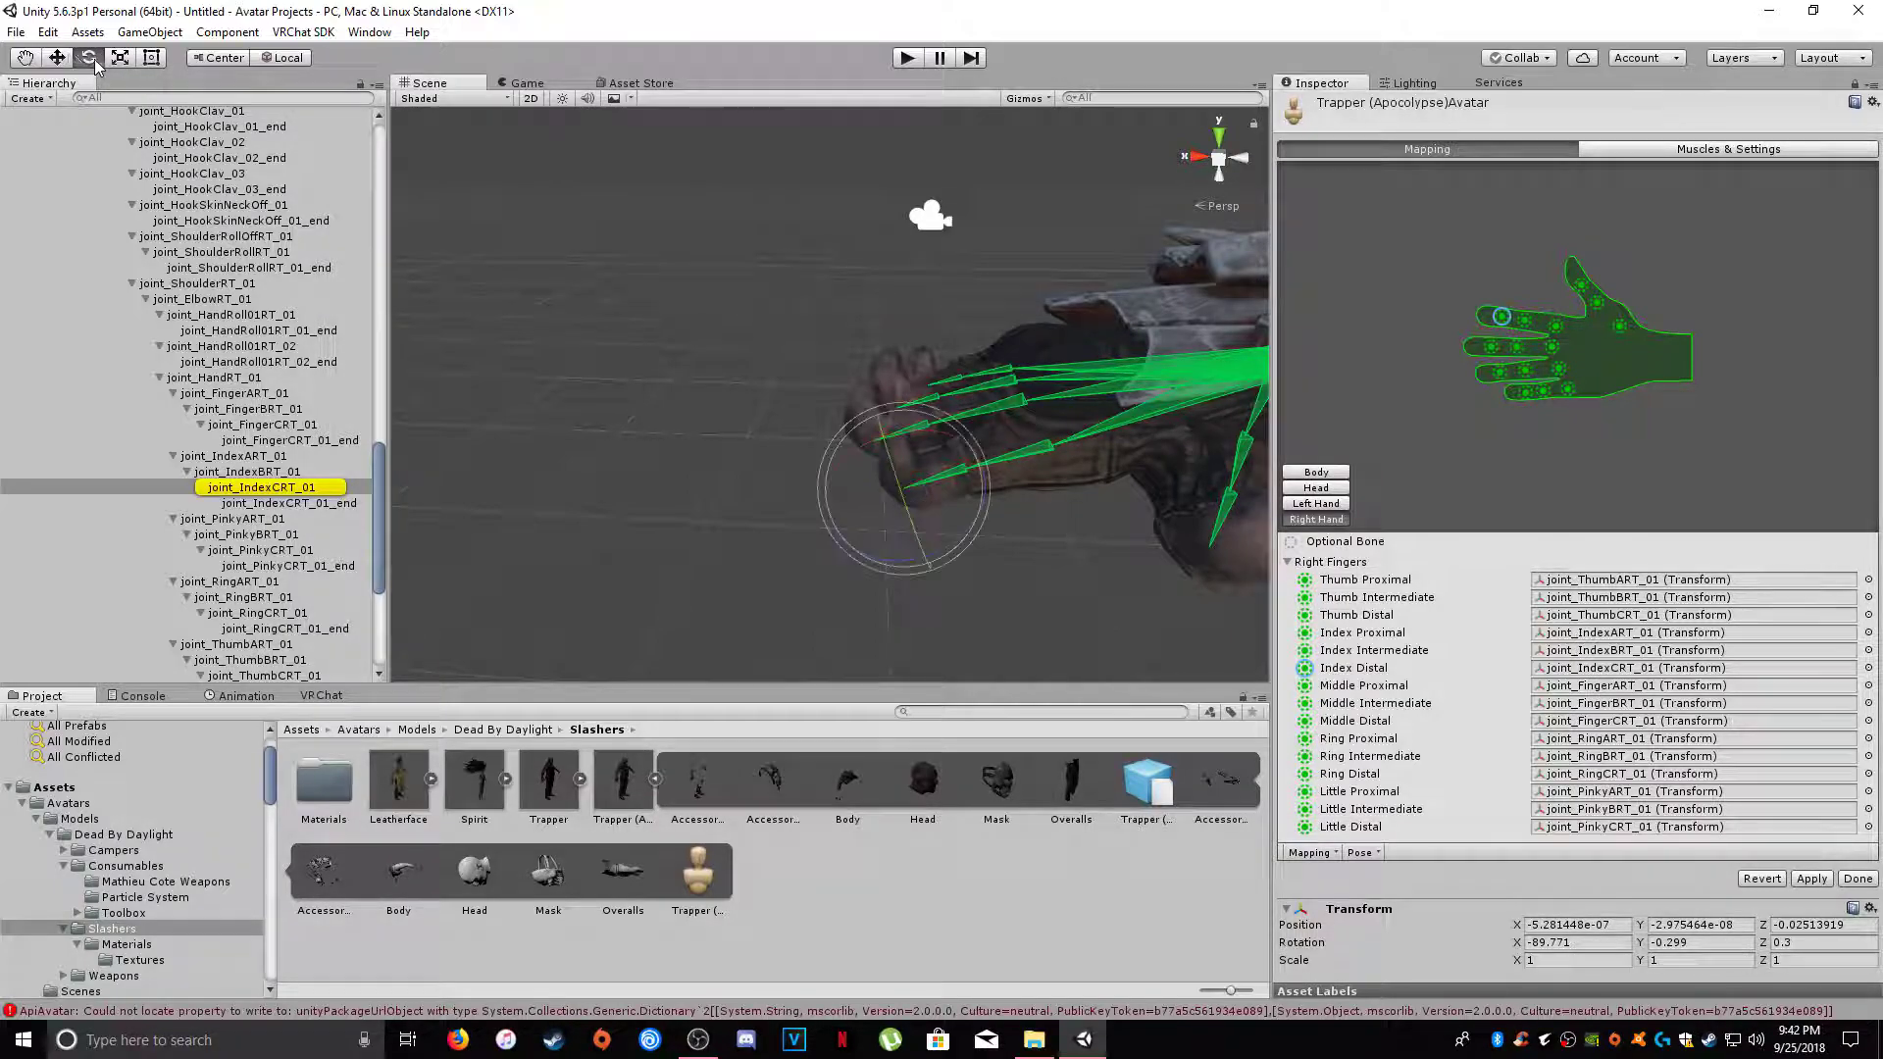
pyautogui.click(870, 444)
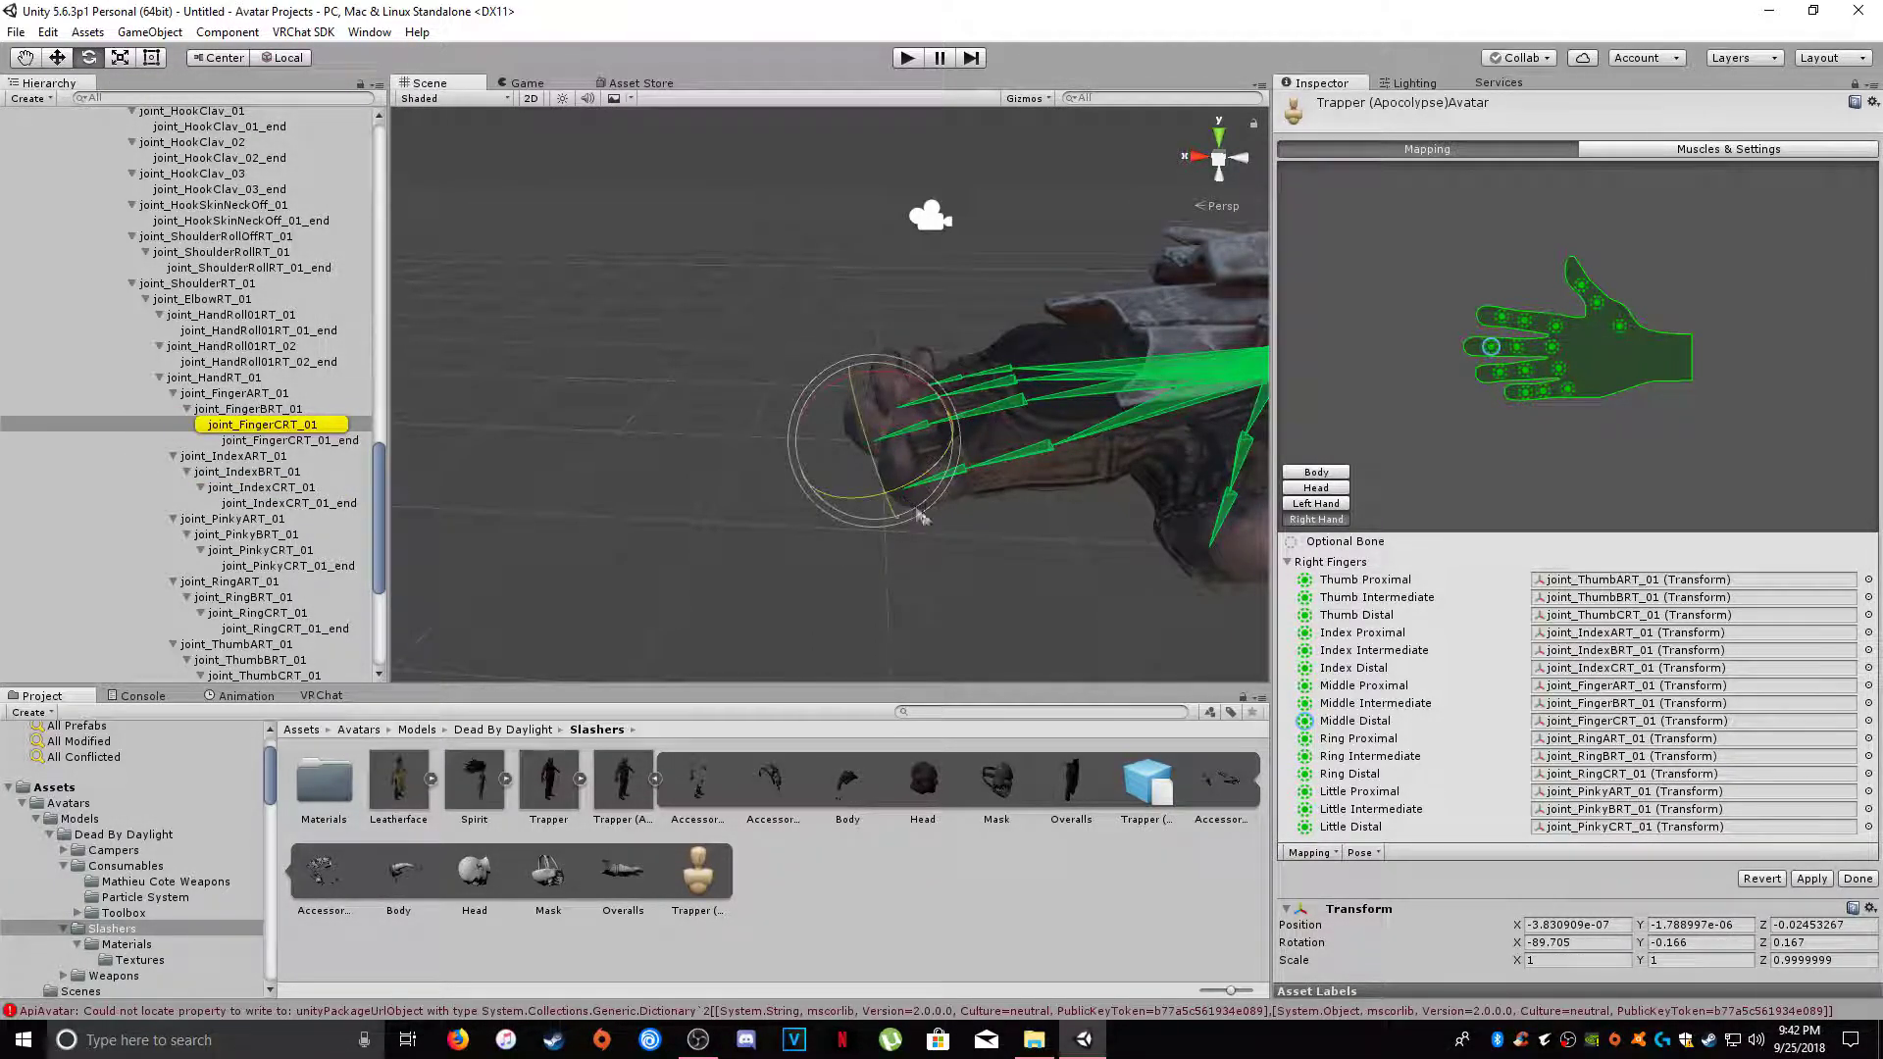
pyautogui.click(1190, 564)
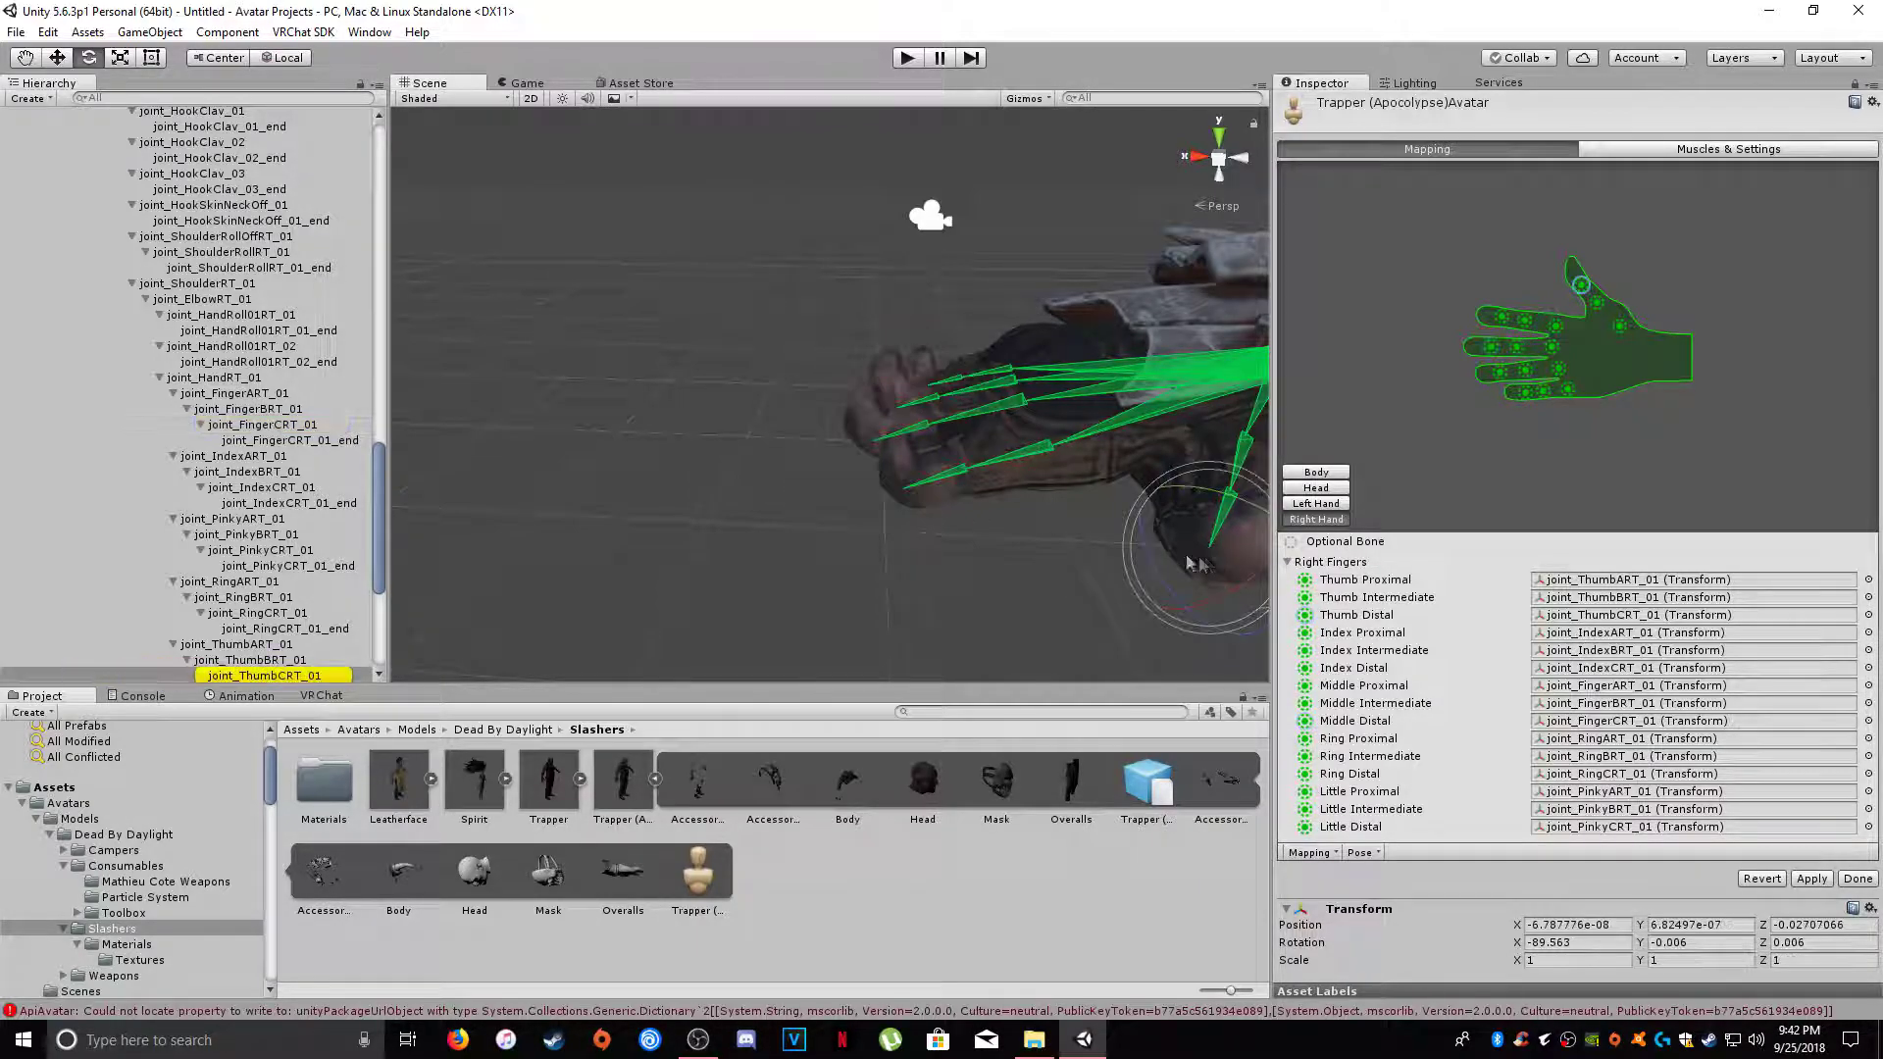
pyautogui.click(898, 492)
pyautogui.moveTo(842, 454); pyautogui.dragTo(787, 290)
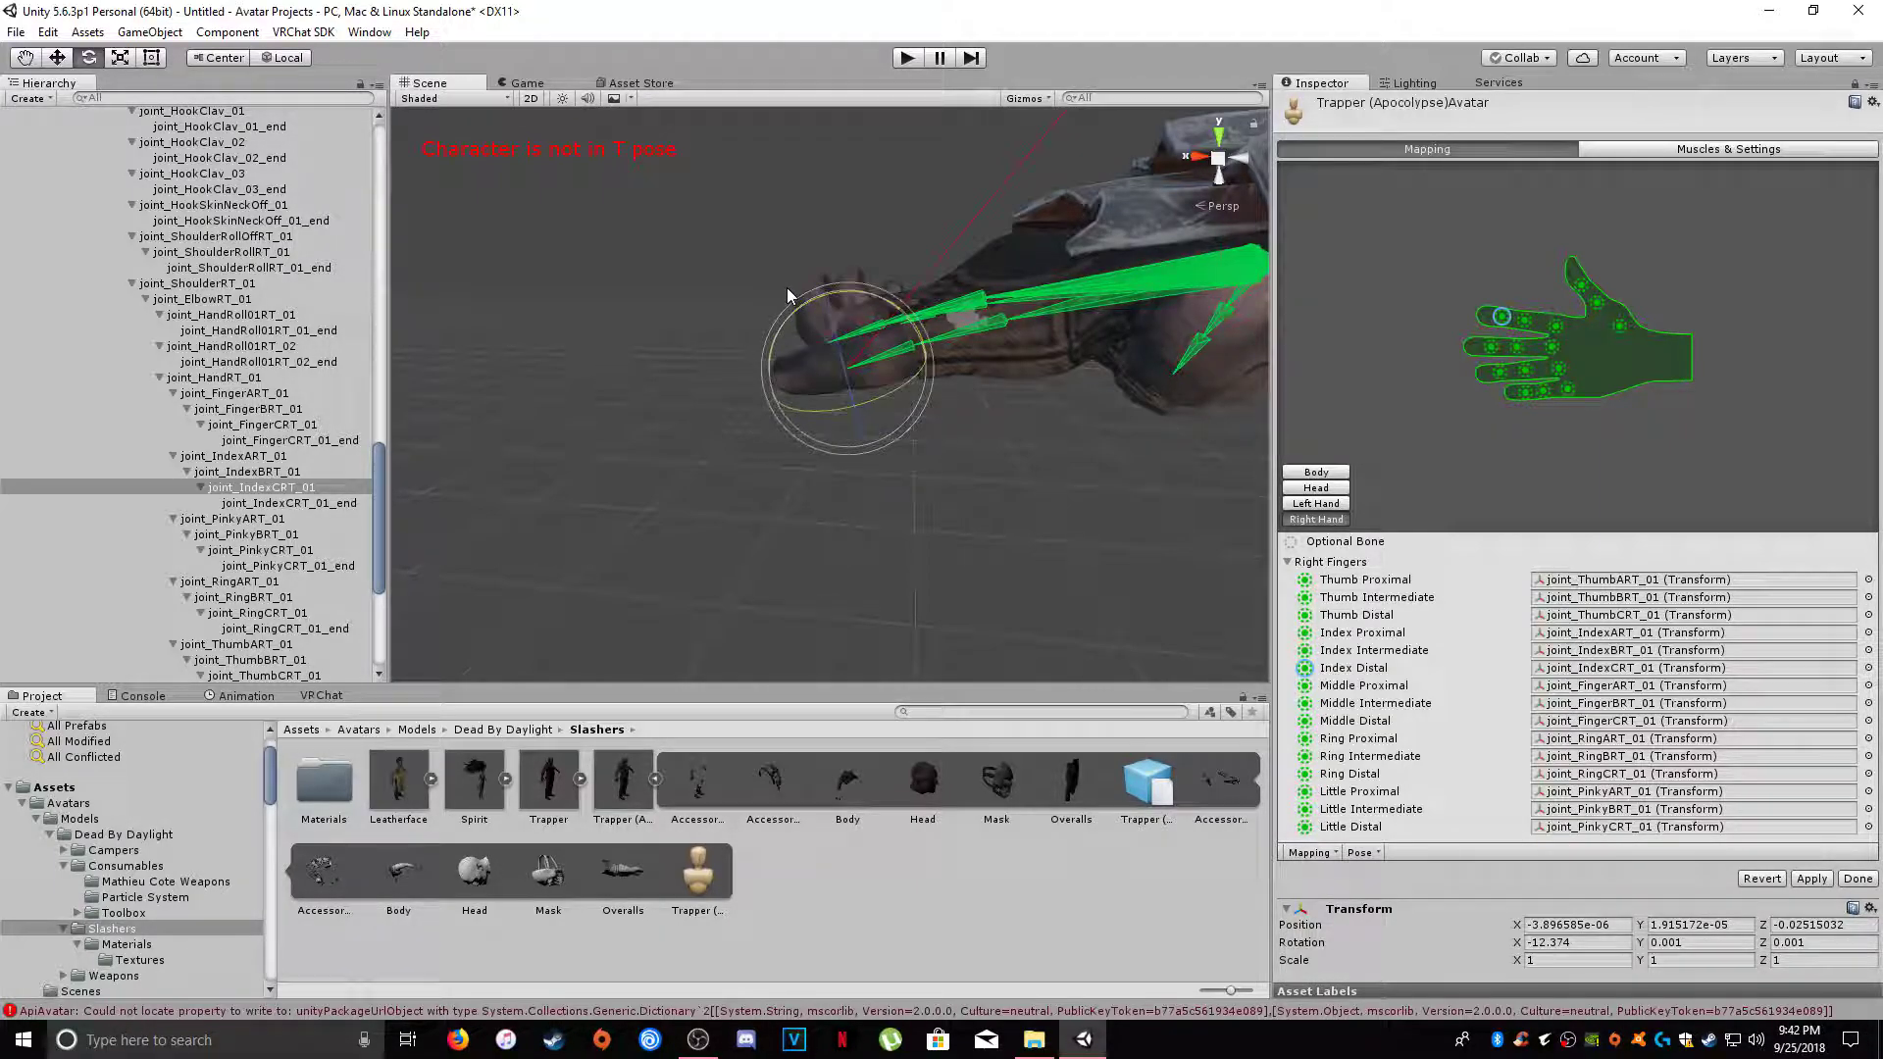
pyautogui.keyDown('alt'); pyautogui.moveTo(856, 377); pyautogui.dragTo(889, 428); pyautogui.keyUp('alt')
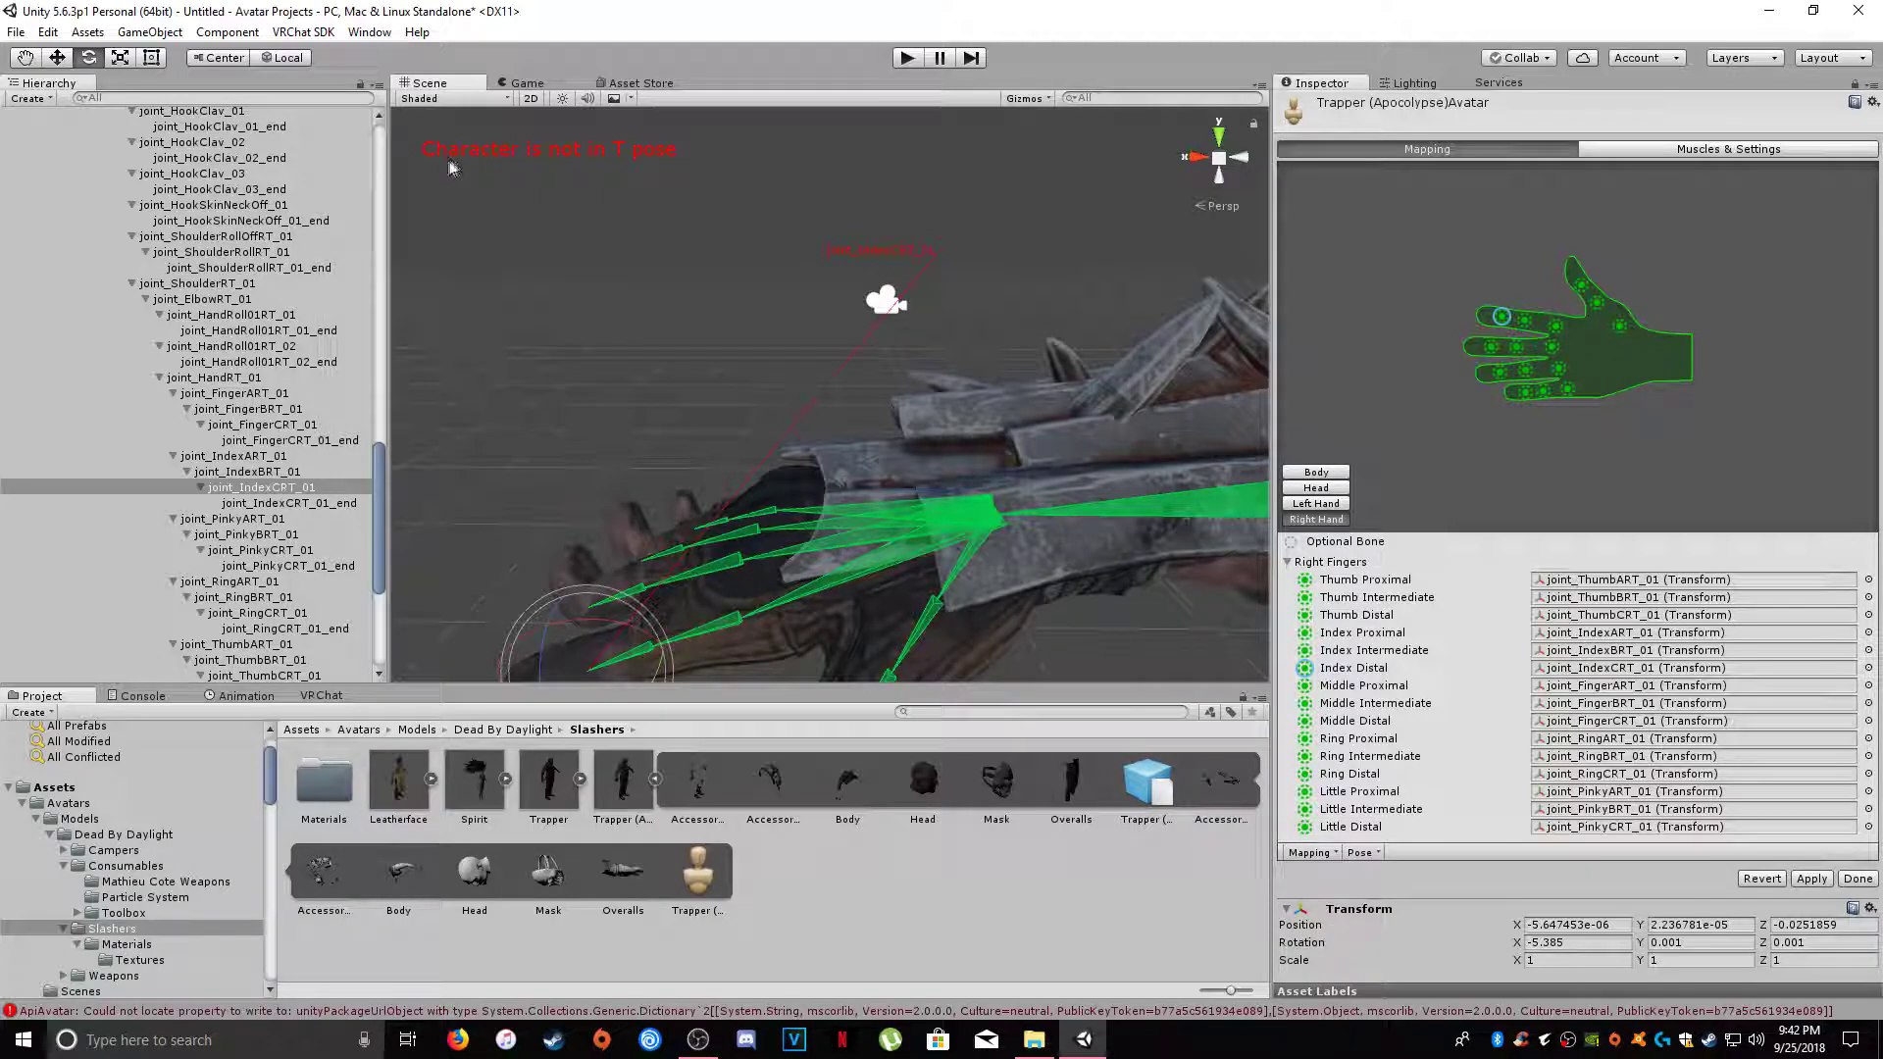
pyautogui.keyDown('alt'); pyautogui.moveTo(877, 370); pyautogui.dragTo(1082, 202); pyautogui.keyUp('alt')
pyautogui.keyDown('alt'); pyautogui.moveTo(861, 406); pyautogui.dragTo(790, 408); pyautogui.keyUp('alt')
pyautogui.scroll(5, 930, 440)
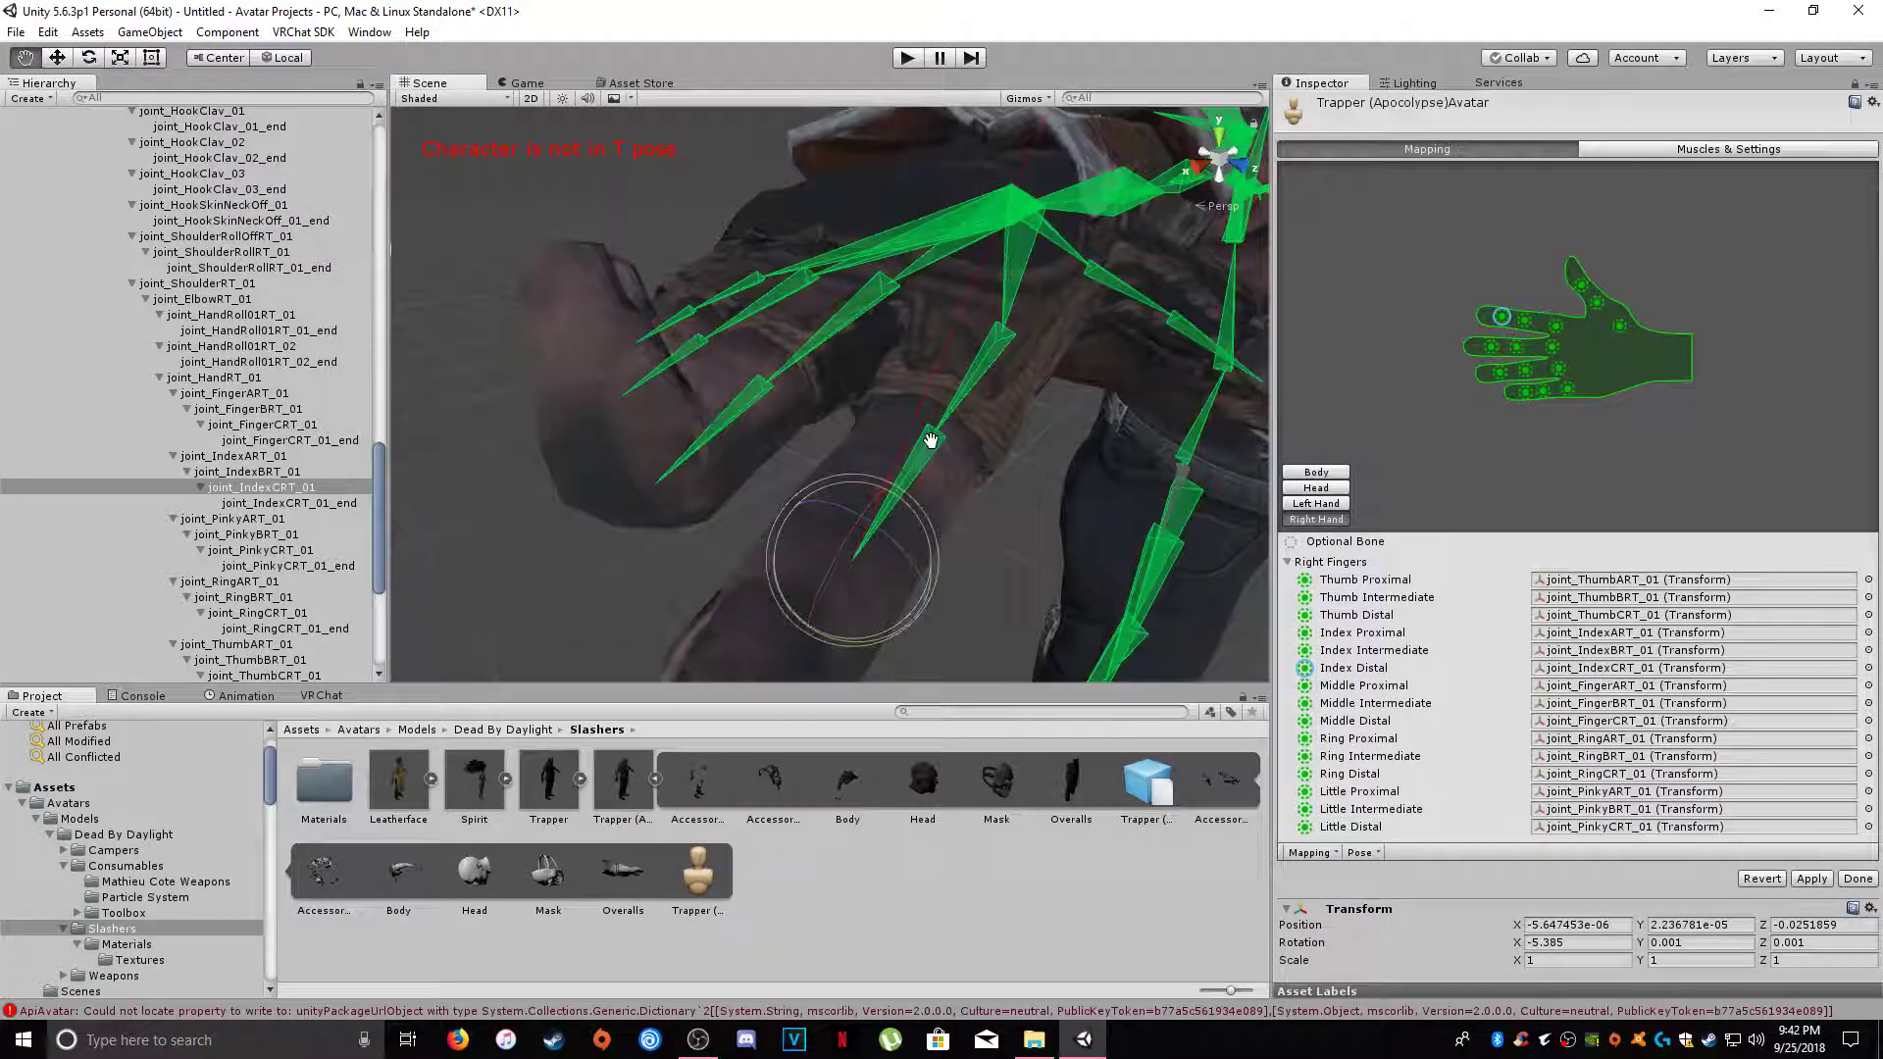
pyautogui.keyDown('alt'); pyautogui.moveTo(931, 440); pyautogui.dragTo(908, 390); pyautogui.keyUp('alt')
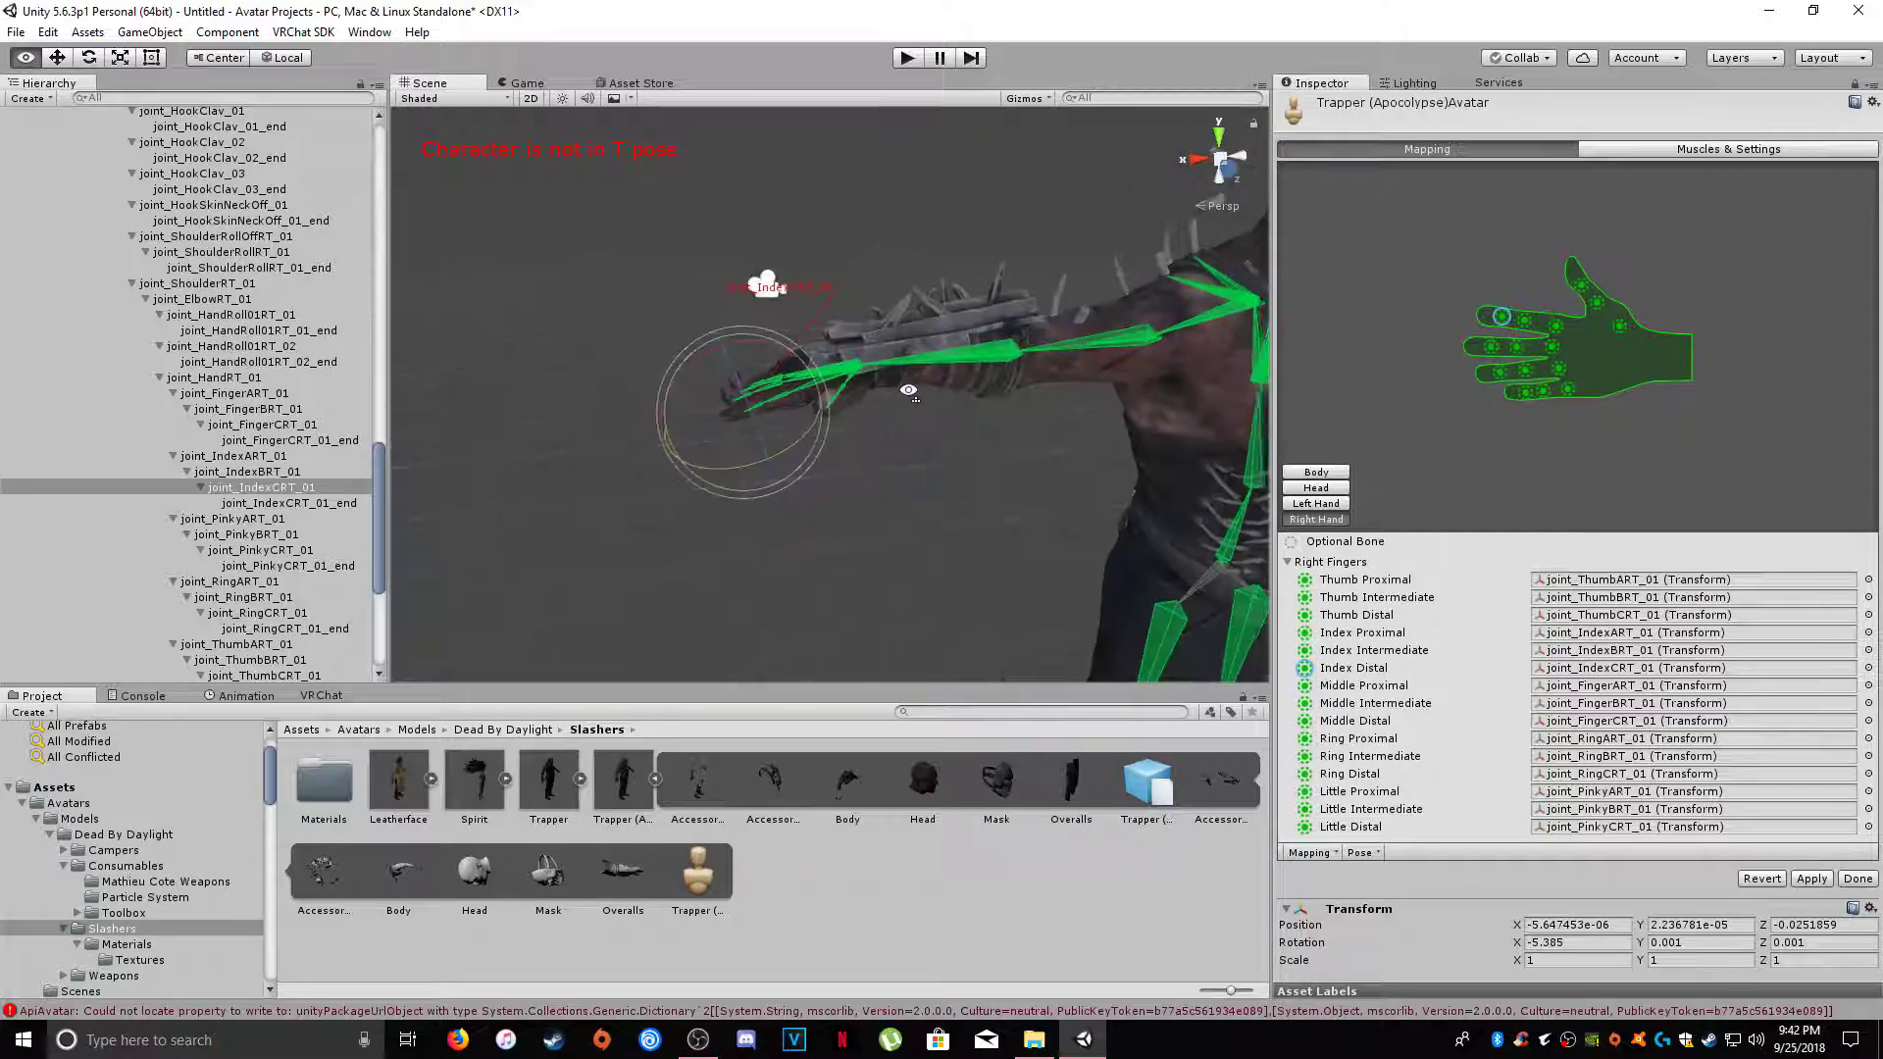
pyautogui.scroll(-3, 892, 390)
pyautogui.scroll(2, 850, 398)
pyautogui.scroll(-1, 858, 402)
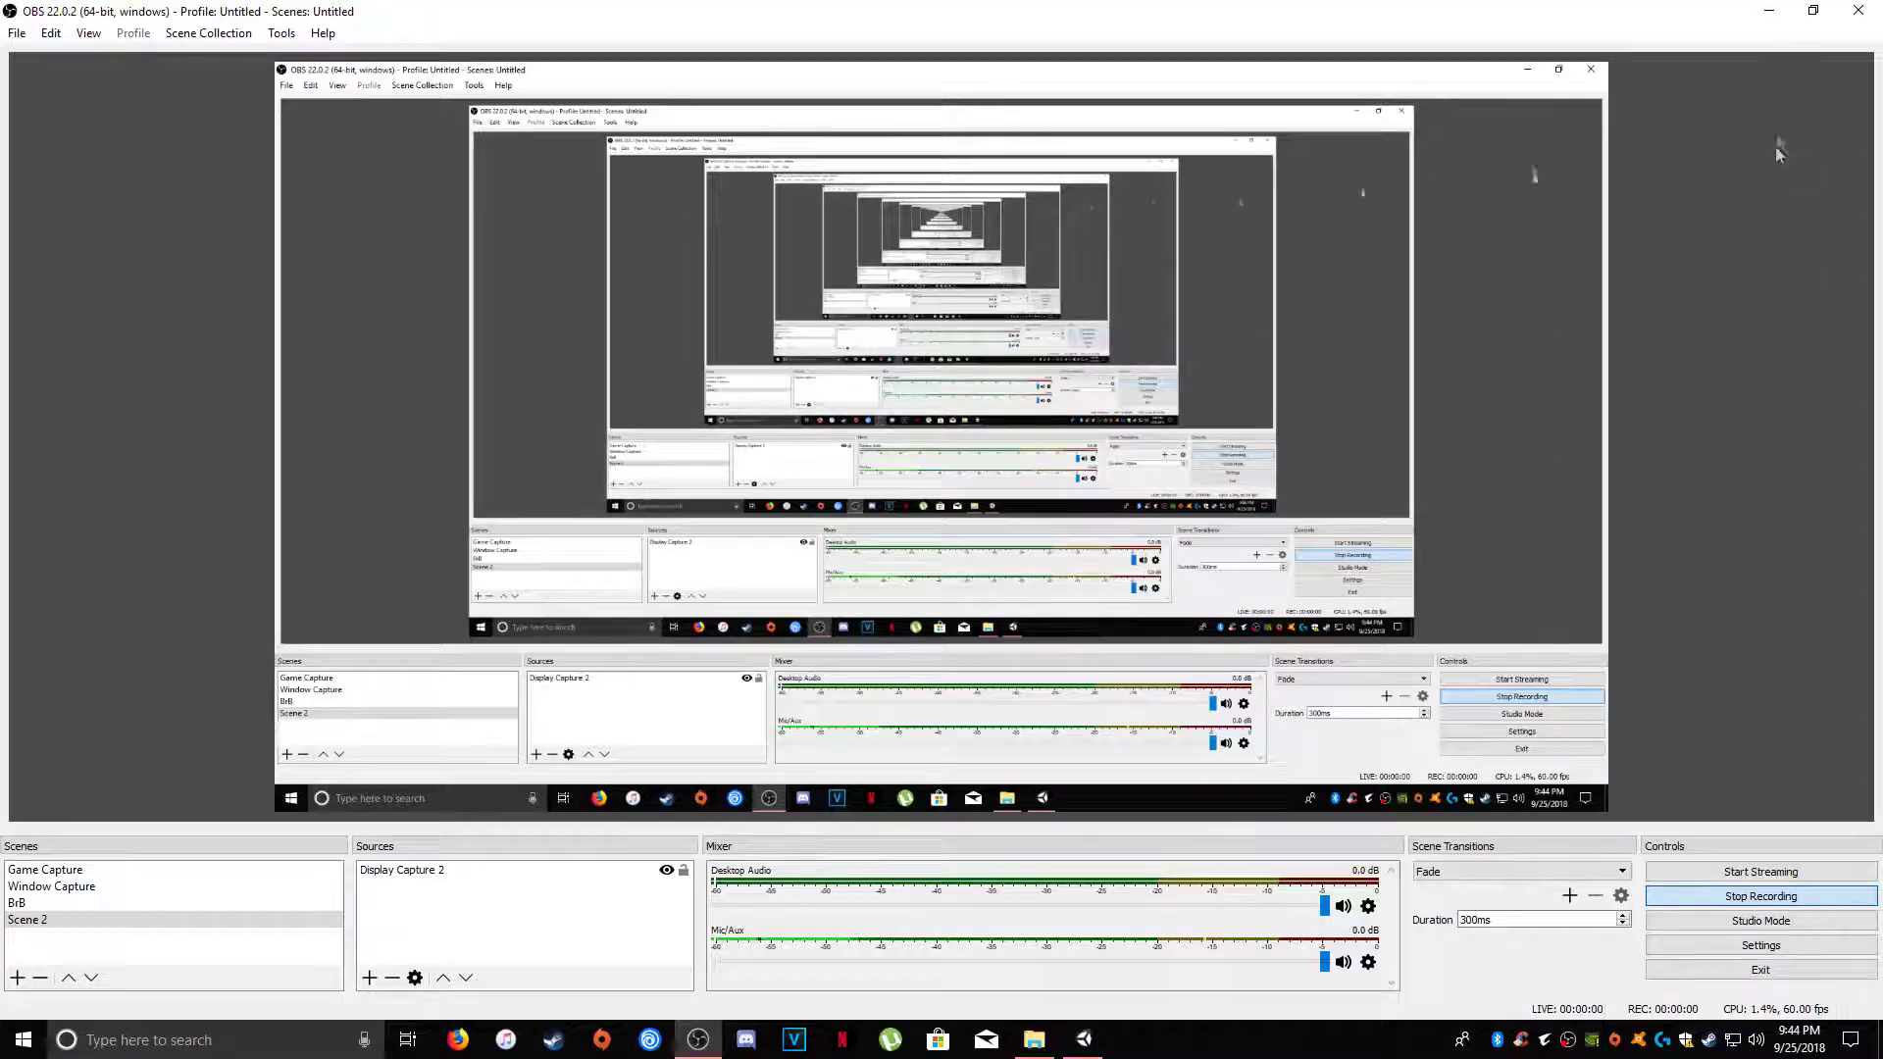
pyautogui.click(1769, 9)
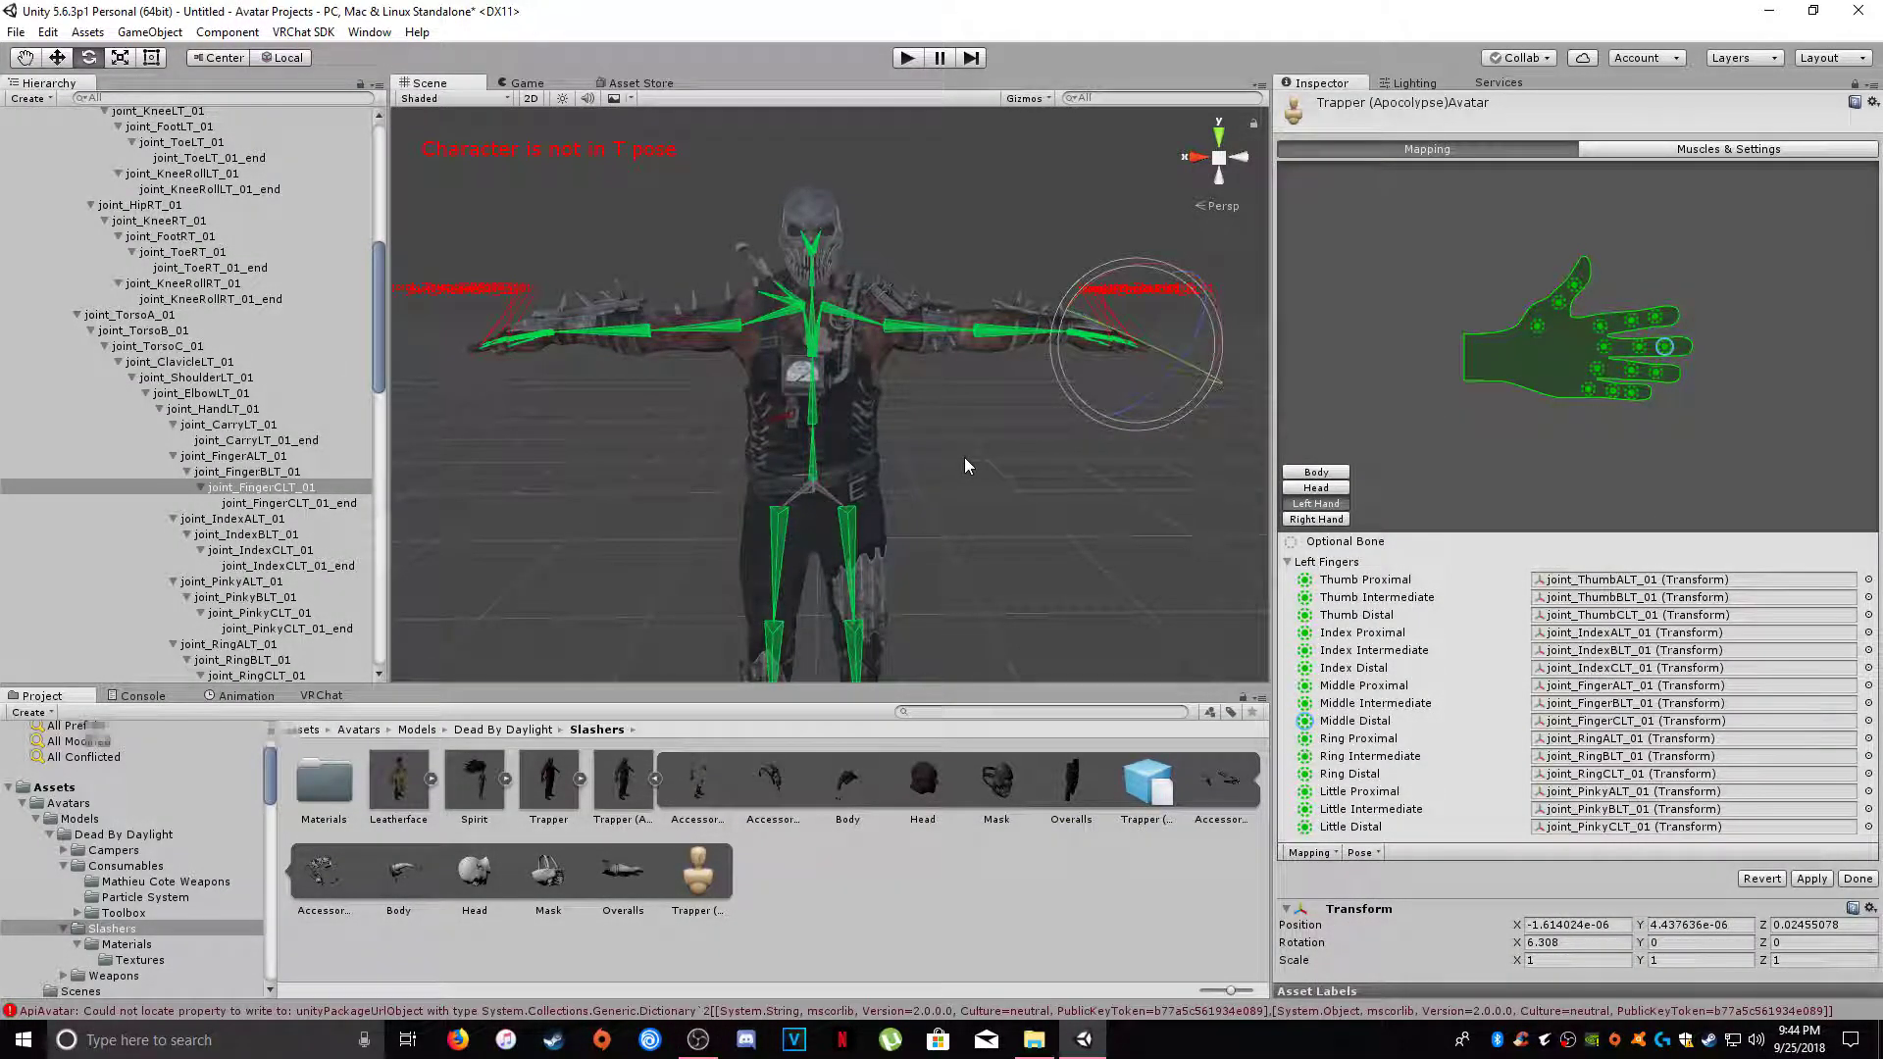
# - Rotate joint_FingerCLT_01 on the left hand to straighten the middle finger, to X -3.92
pyautogui.keyDown('alt'); pyautogui.moveTo(971, 461); pyautogui.dragTo(853, 468); pyautogui.keyUp('alt')
pyautogui.moveTo(853, 468); pyautogui.dragTo(1008, 387, button='middle')
pyautogui.keyDown('alt'); pyautogui.moveTo(1008, 388); pyautogui.dragTo(679, 396); pyautogui.keyUp('alt')
pyautogui.click(698, 385)
pyautogui.moveTo(640, 351); pyautogui.dragTo(987, 290)
pyautogui.scroll(-5, 971, 287)
pyautogui.moveTo(956, 285); pyautogui.dragTo(874, 365, button='middle')
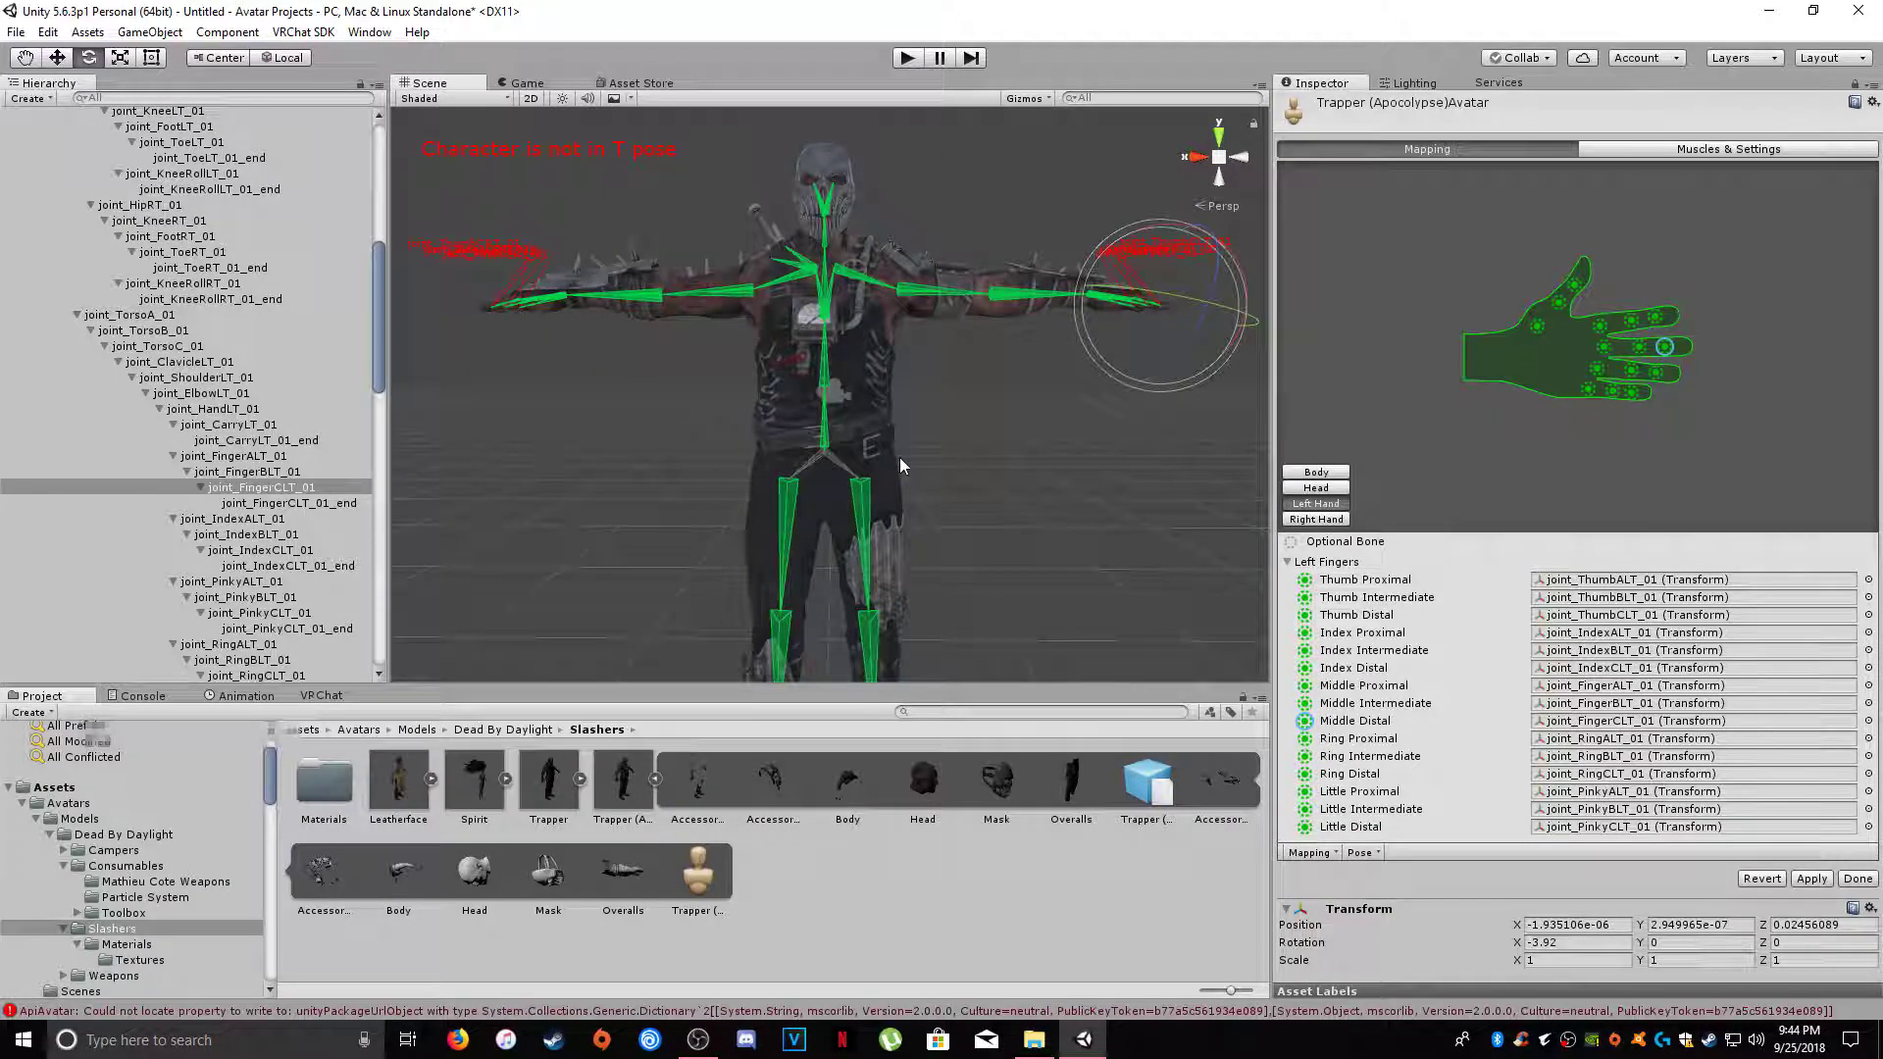
# - Check which joints are mapped to Spine, Chest and Upper Chest in the Body mapping
pyautogui.click(1331, 475)
pyautogui.click(1567, 633)
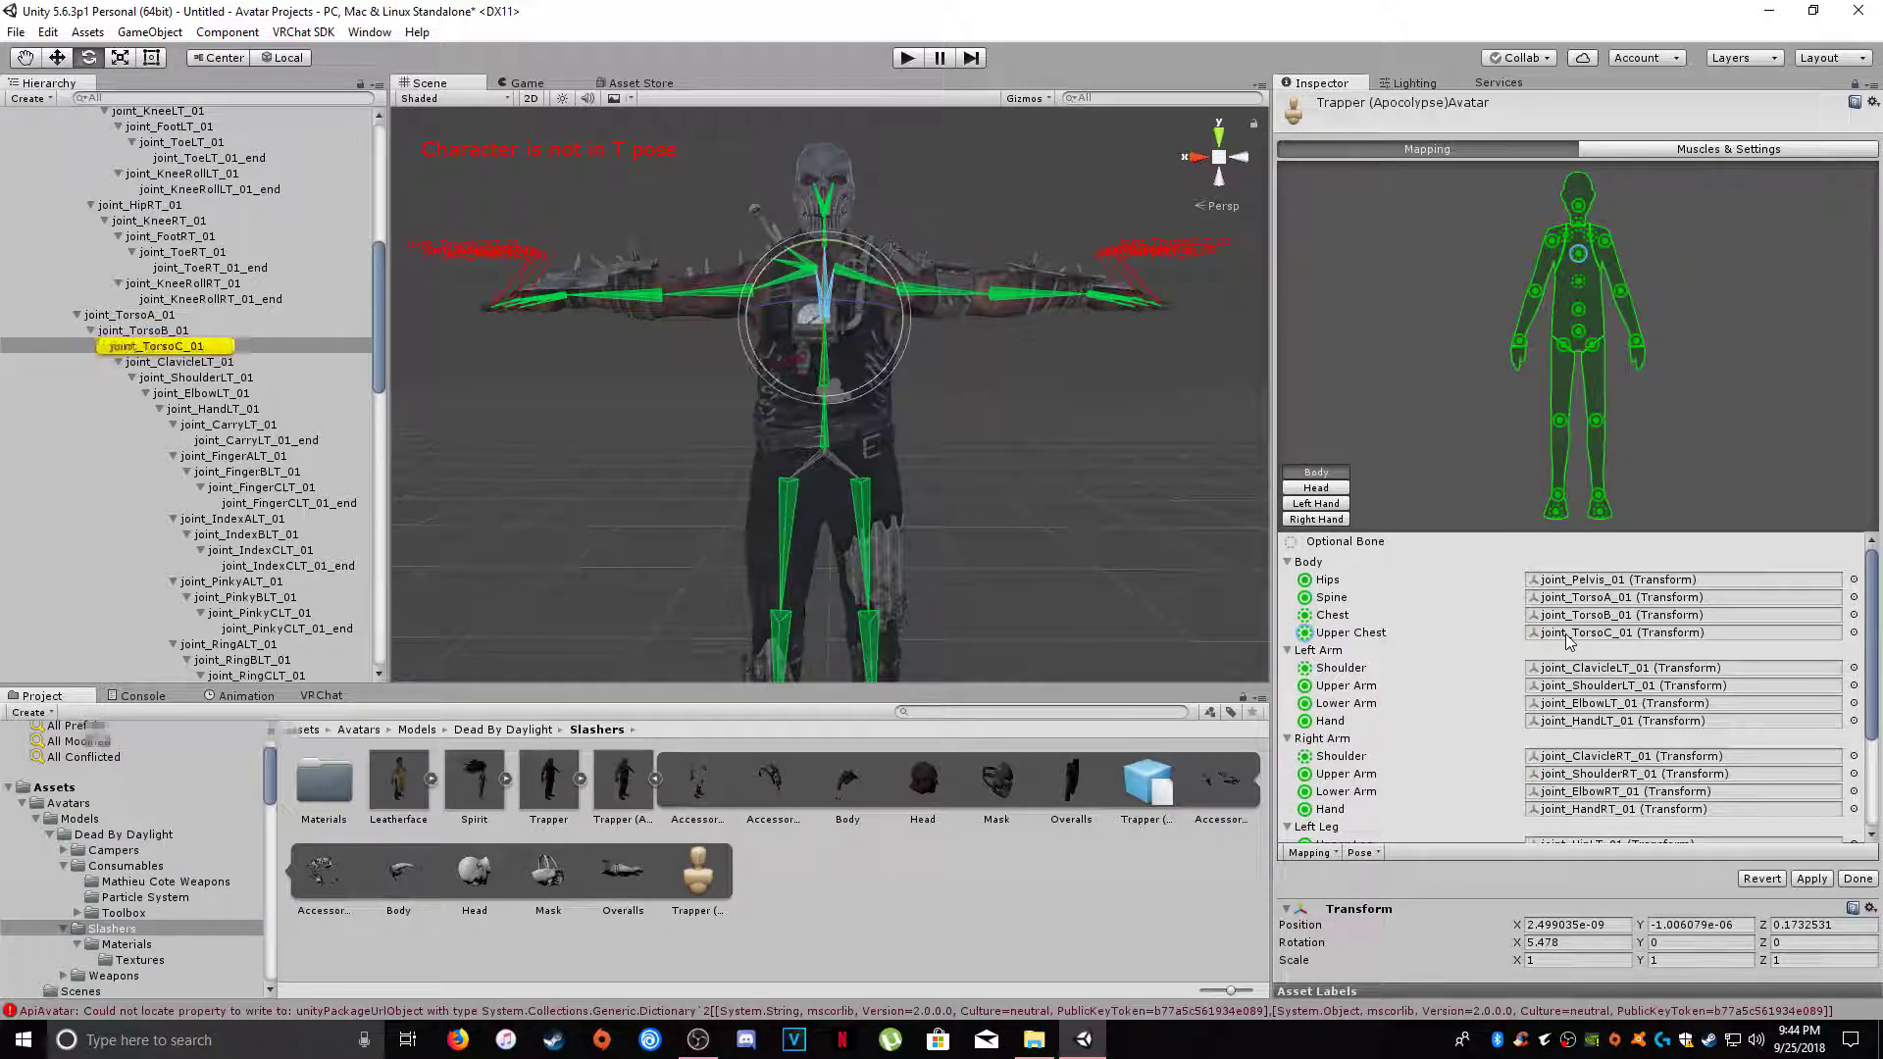
pyautogui.click(1567, 614)
pyautogui.click(1567, 598)
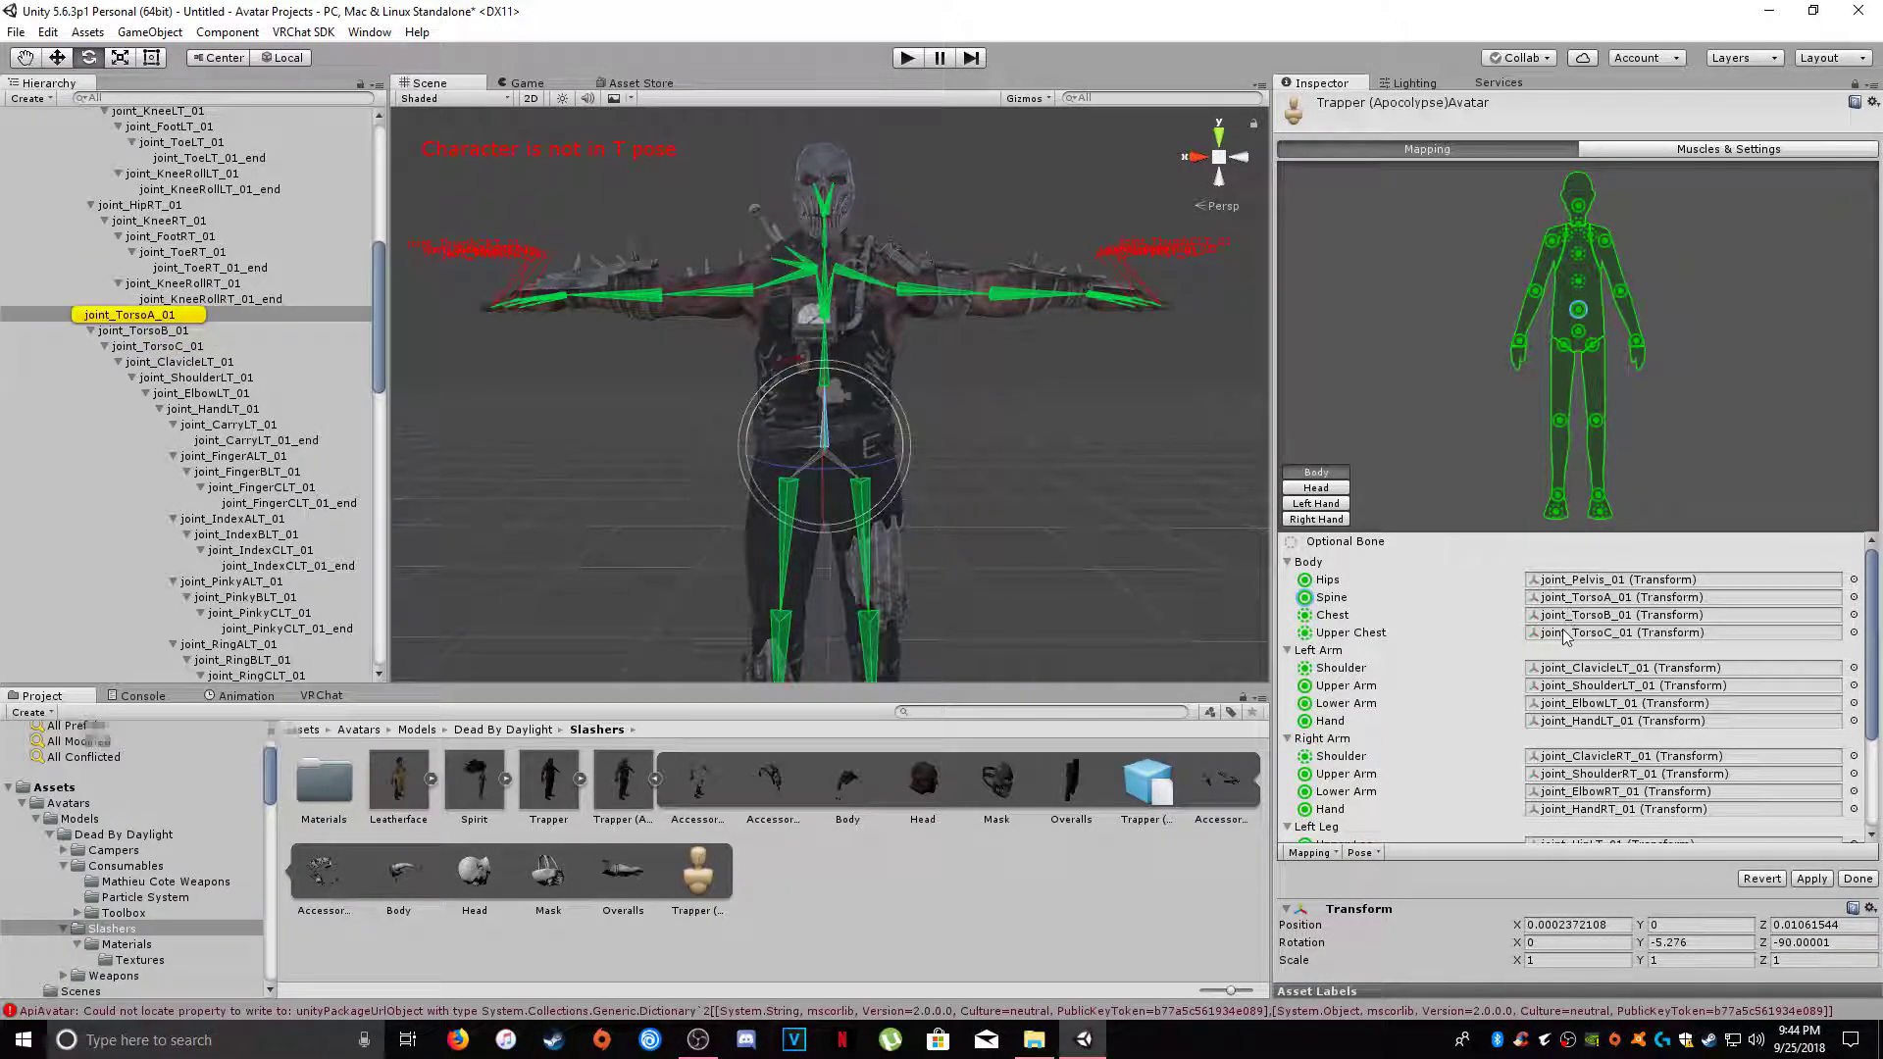
pyautogui.click(1567, 633)
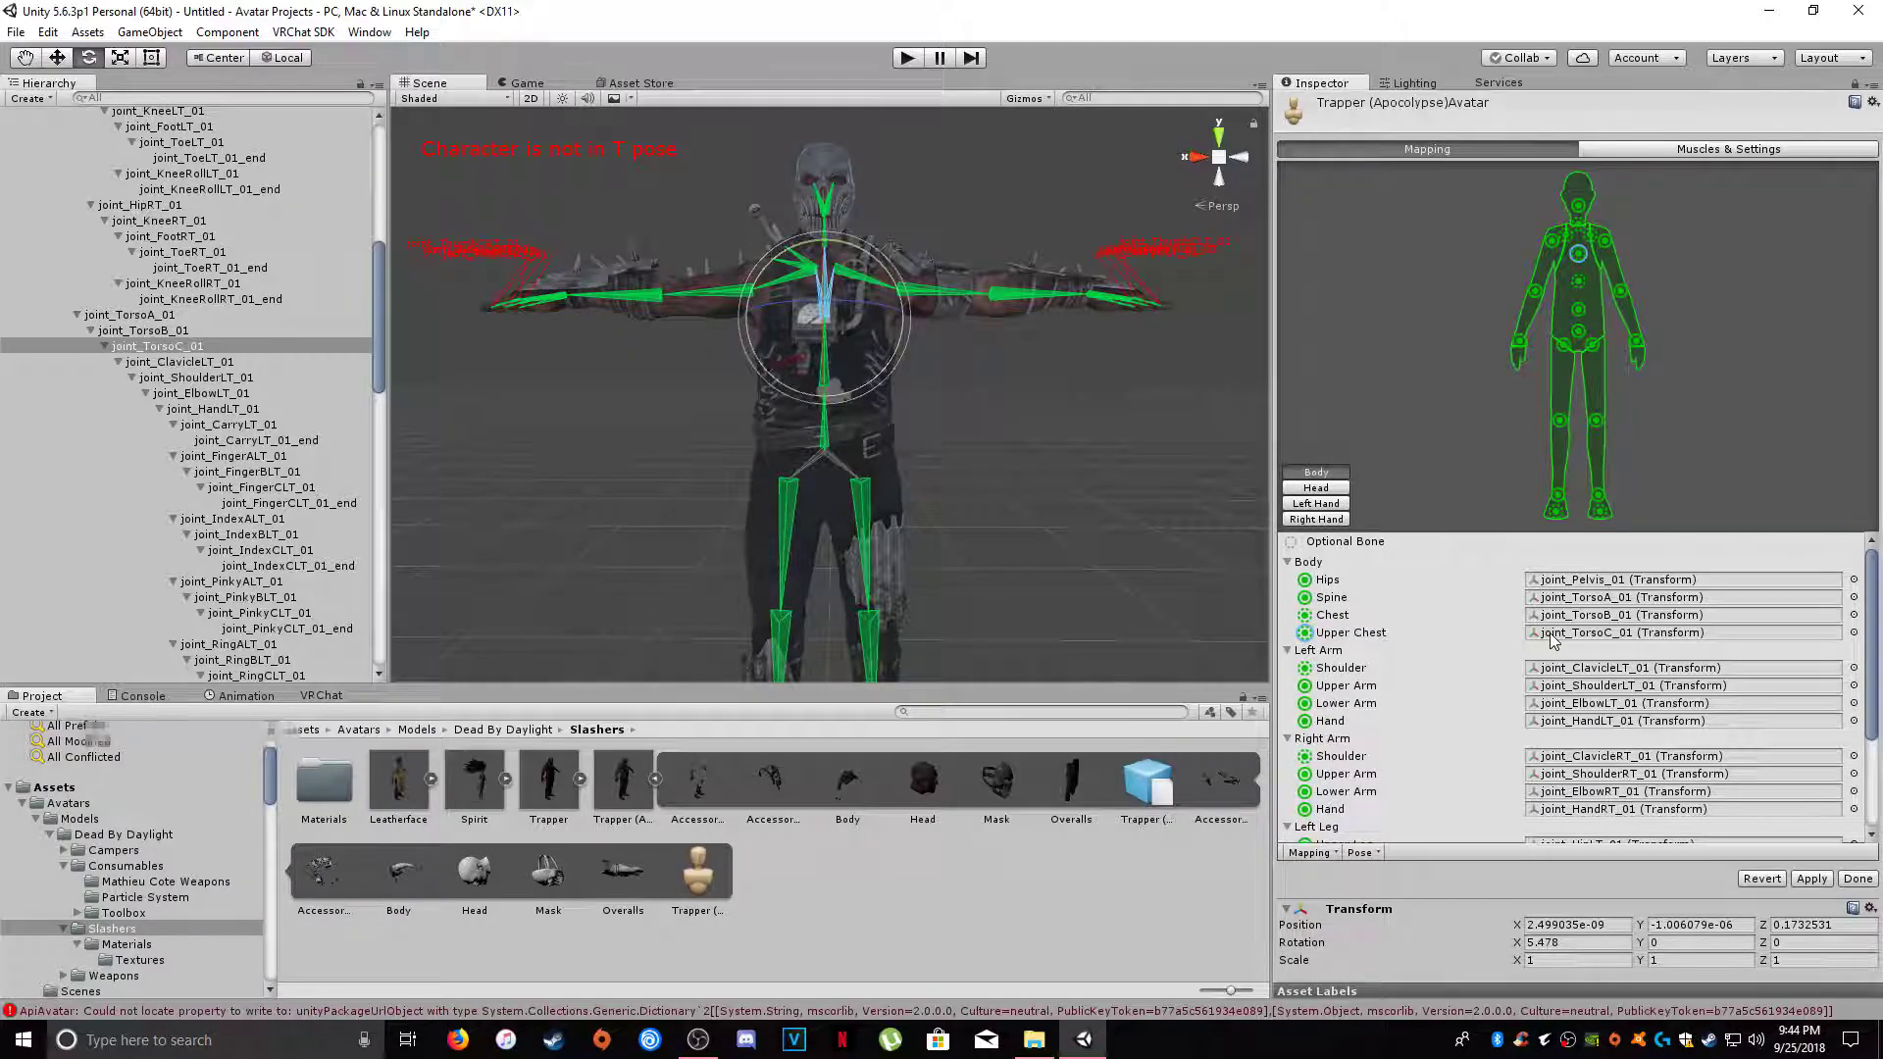
pyautogui.click(1613, 635)
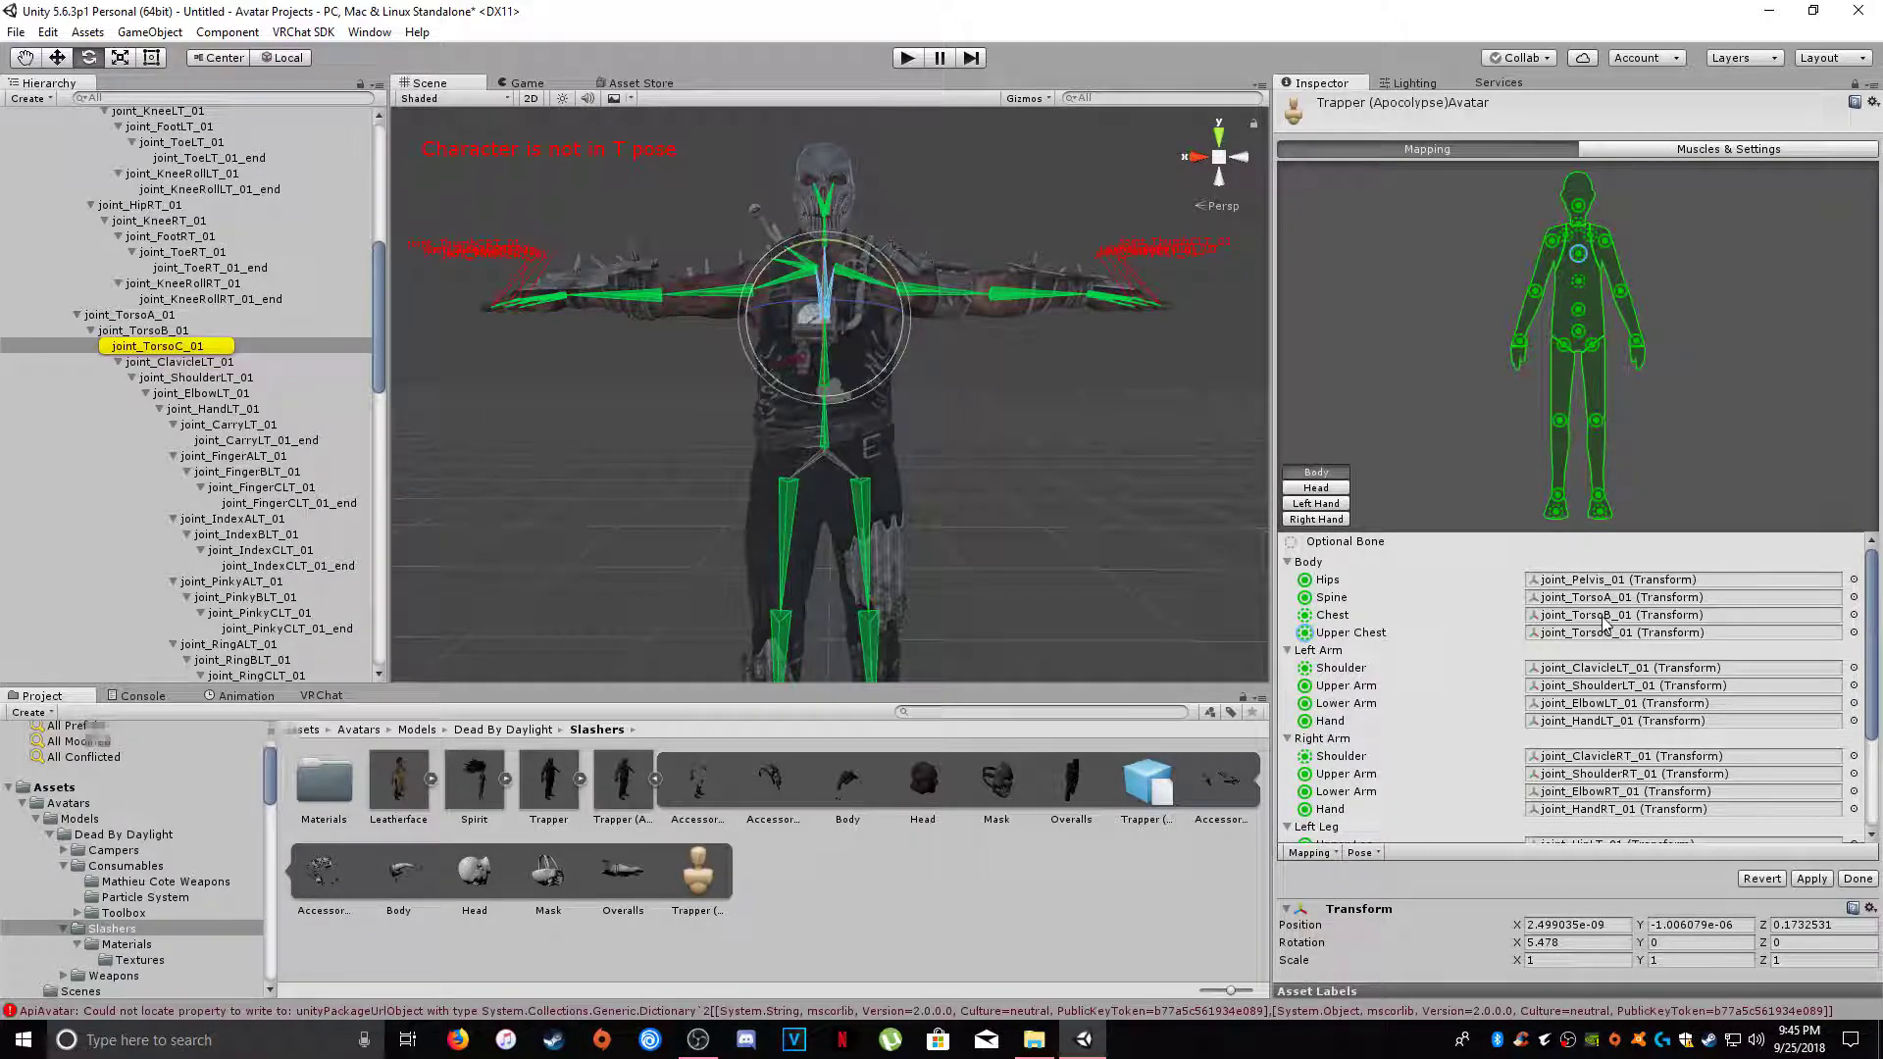
pyautogui.click(1605, 597)
pyautogui.click(1611, 617)
pyautogui.click(1605, 599)
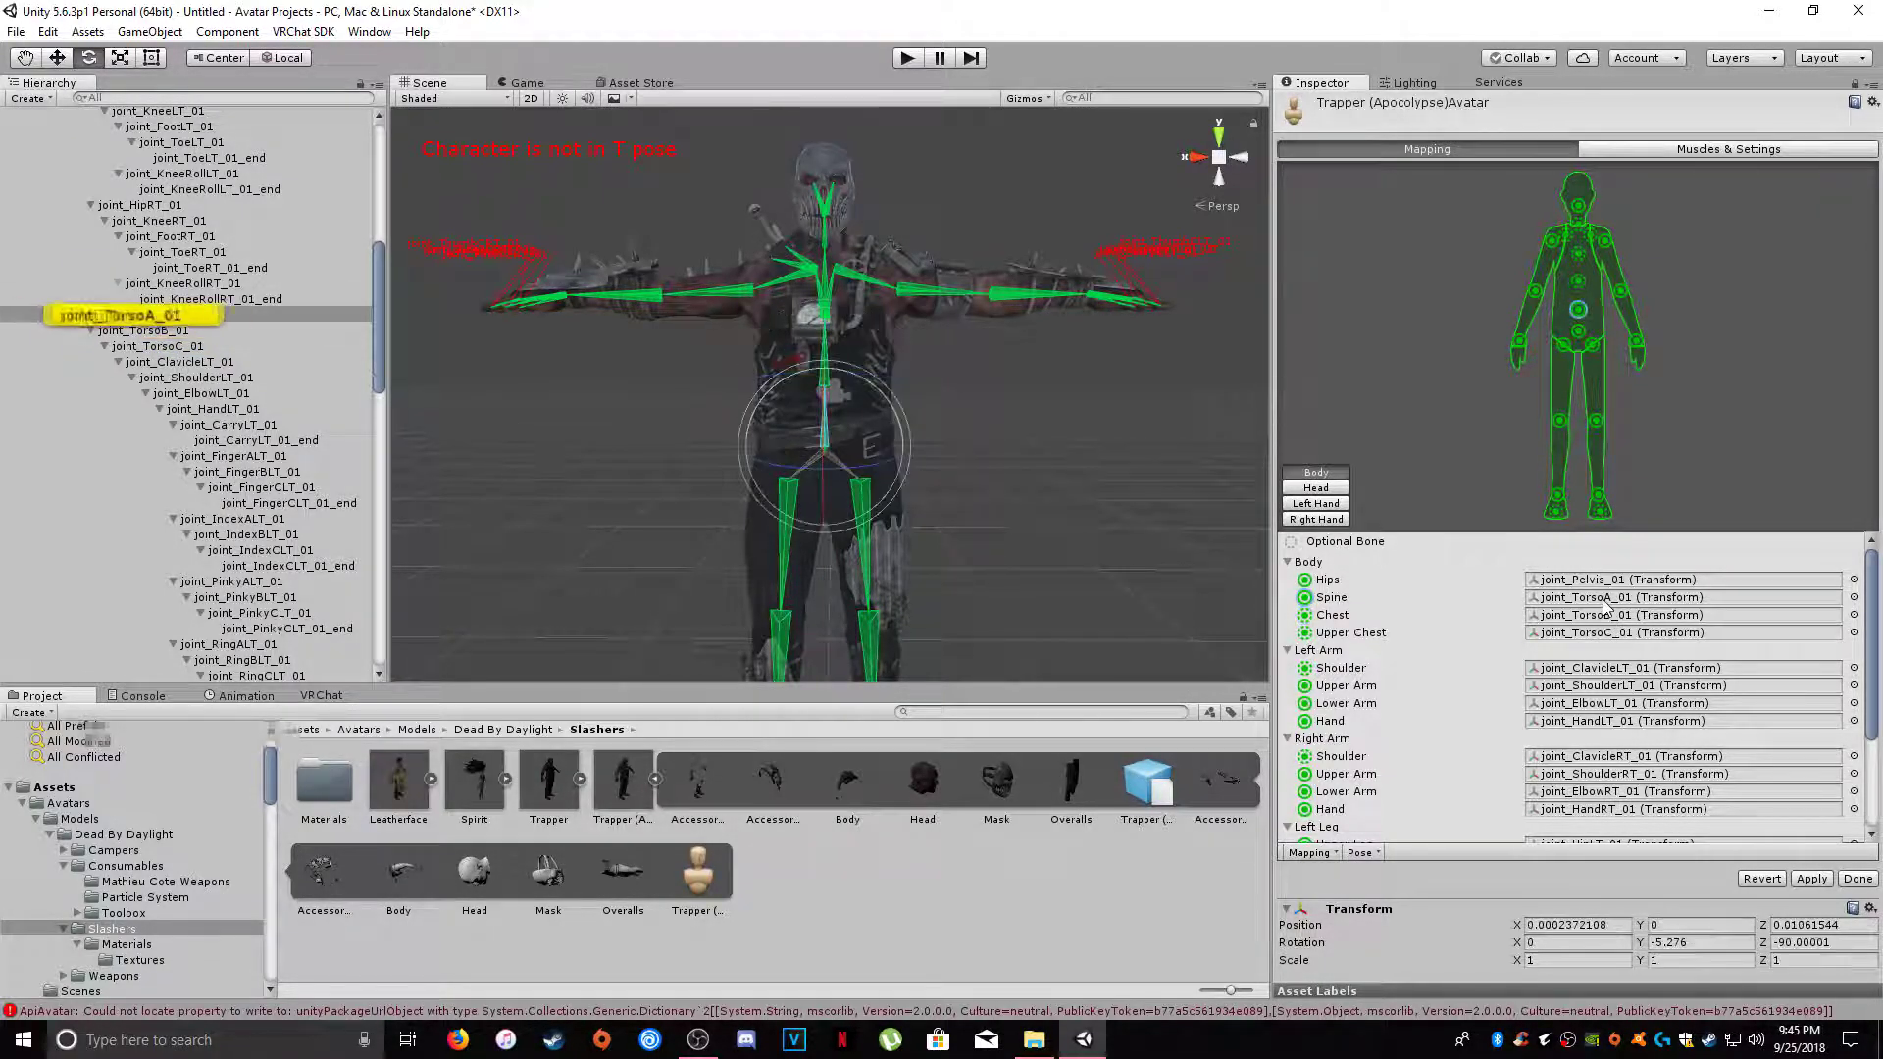
pyautogui.click(1561, 635)
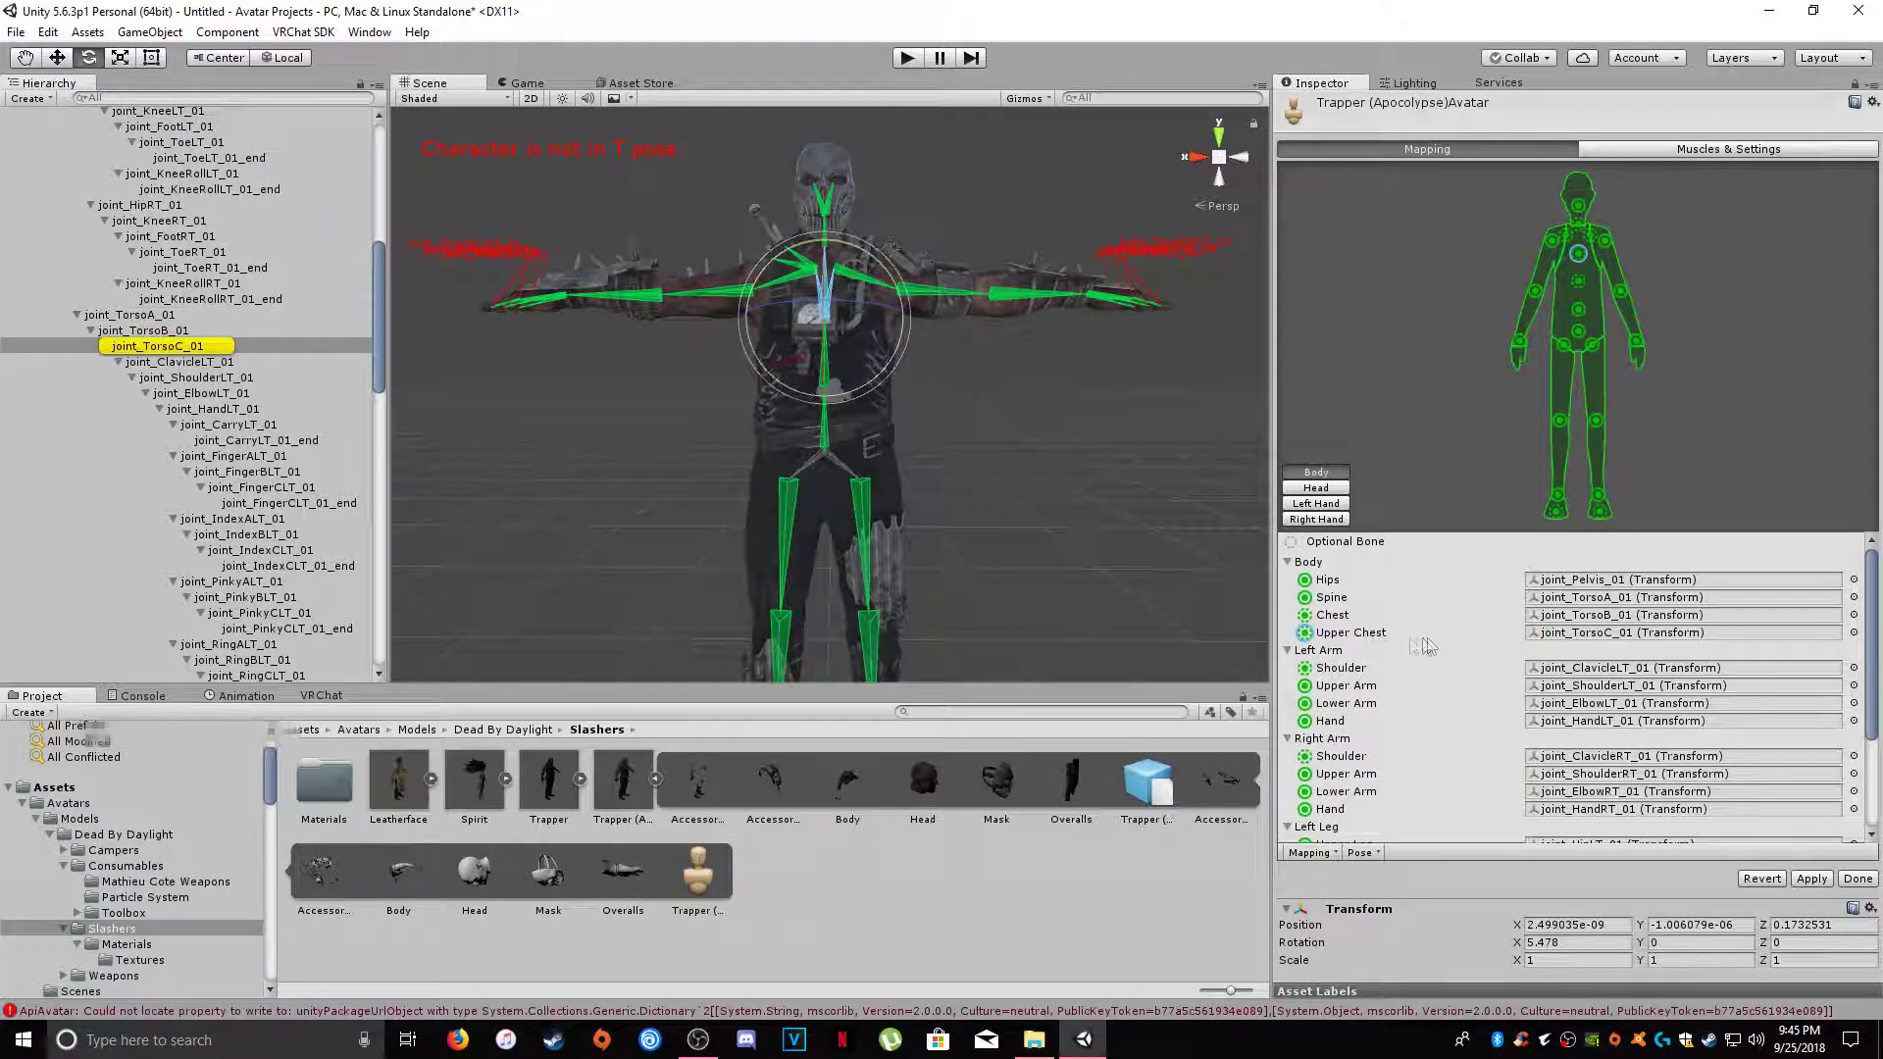
pyautogui.click(1582, 617)
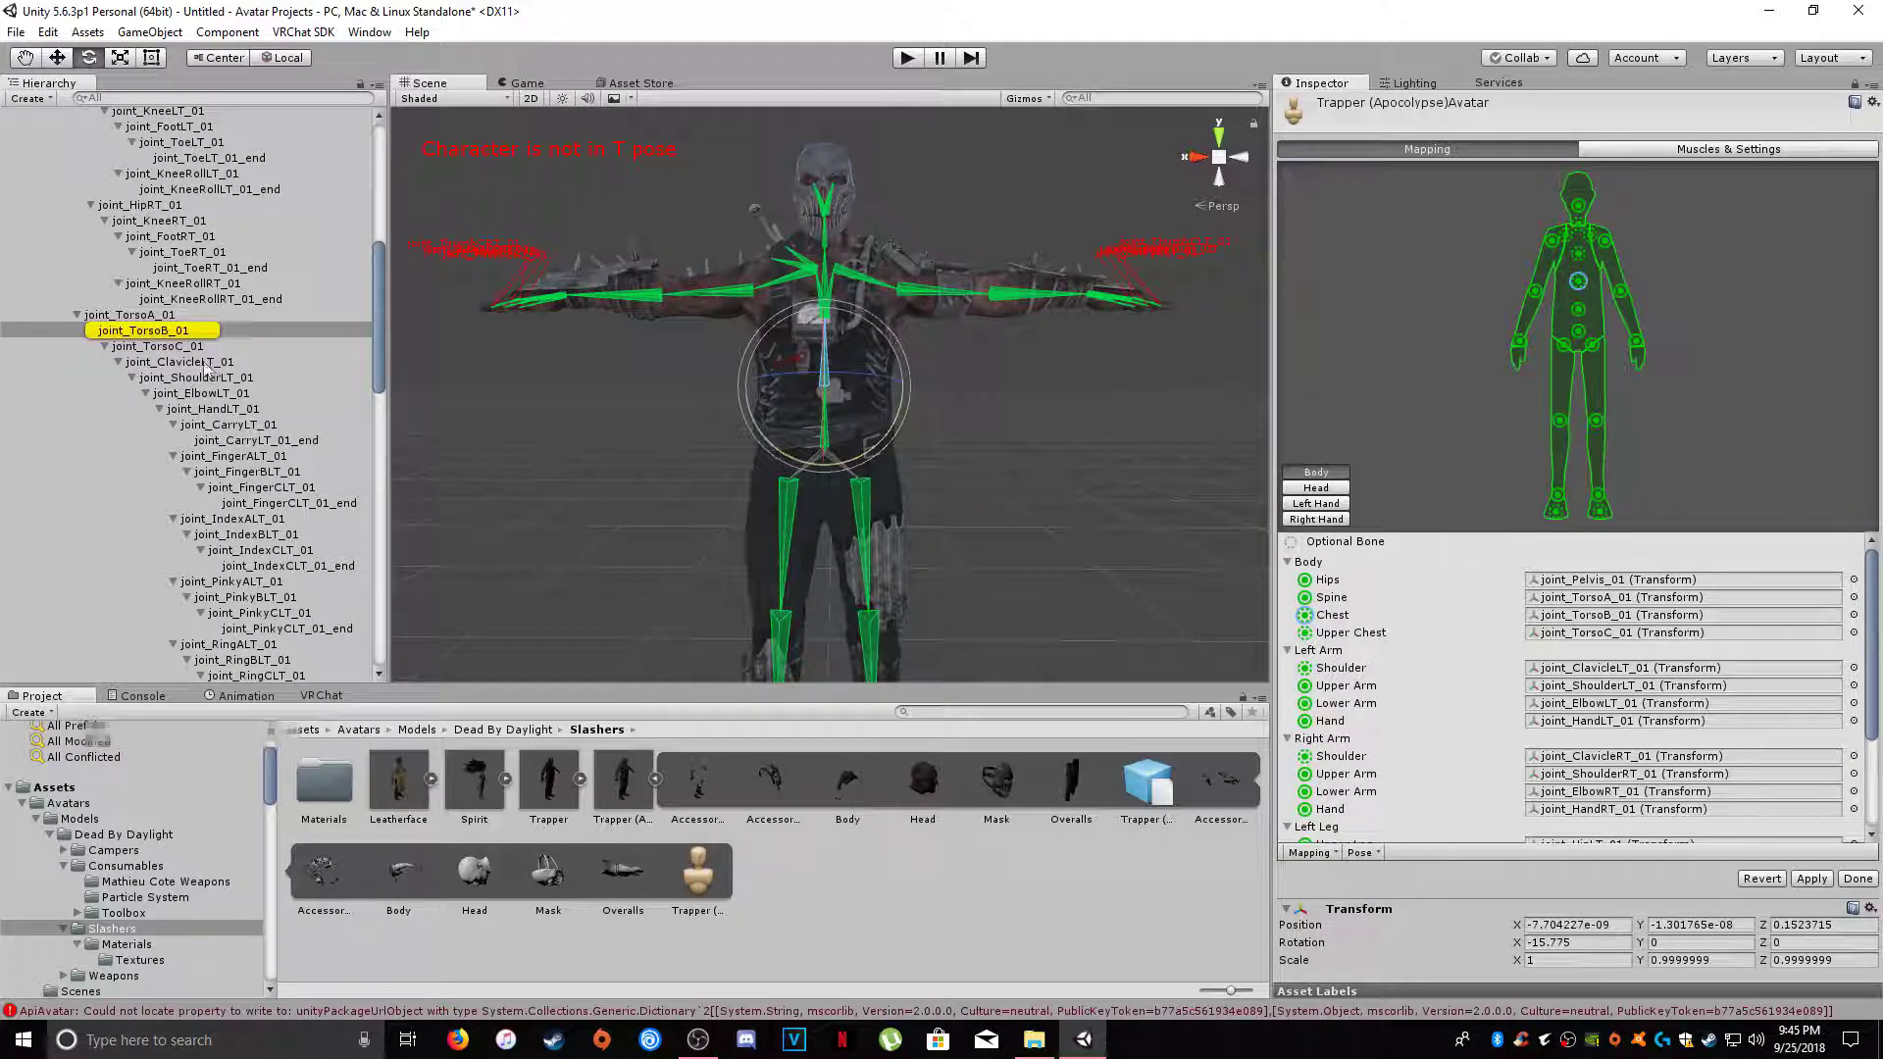
# - Map Spine to joint_TorsoB_01 and Chest to joint_TorsoC_01, and clear Upper Chest to None
pyautogui.moveTo(164, 337); pyautogui.dragTo(1613, 603)
pyautogui.click(1611, 640)
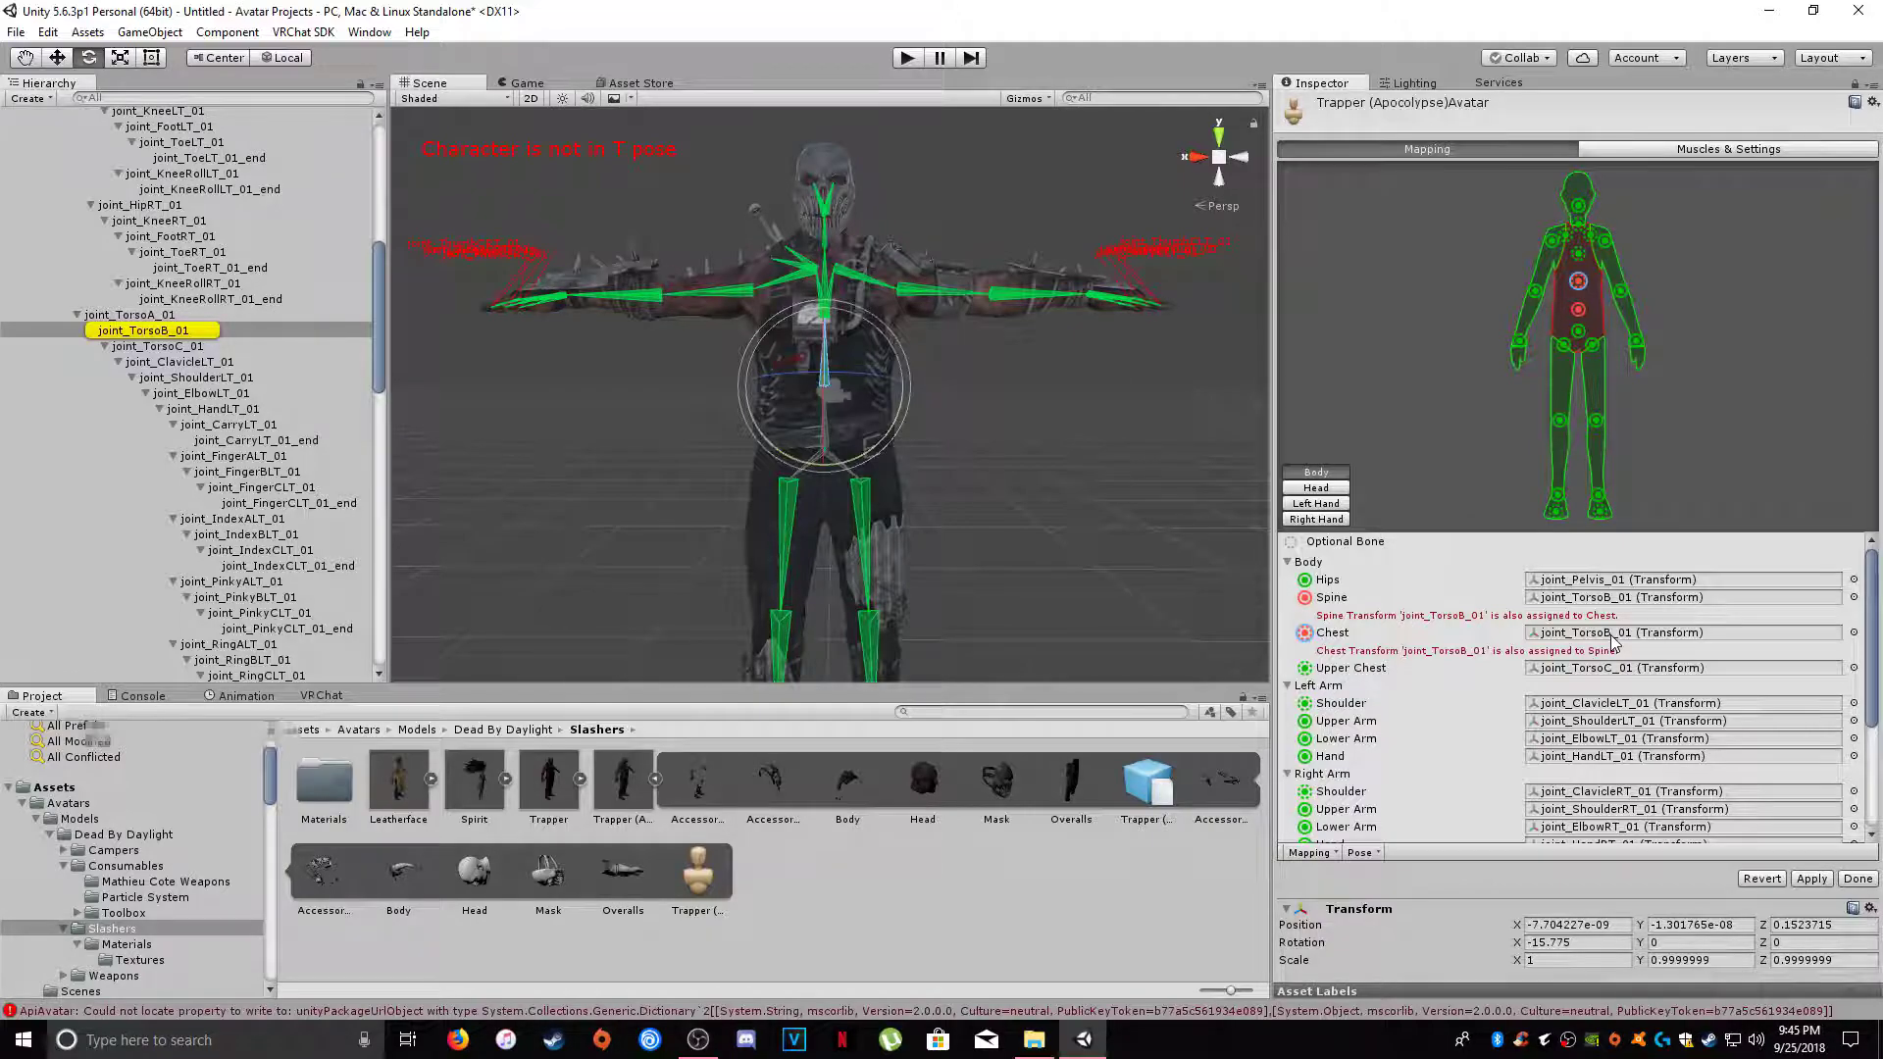
pyautogui.press('Delete')
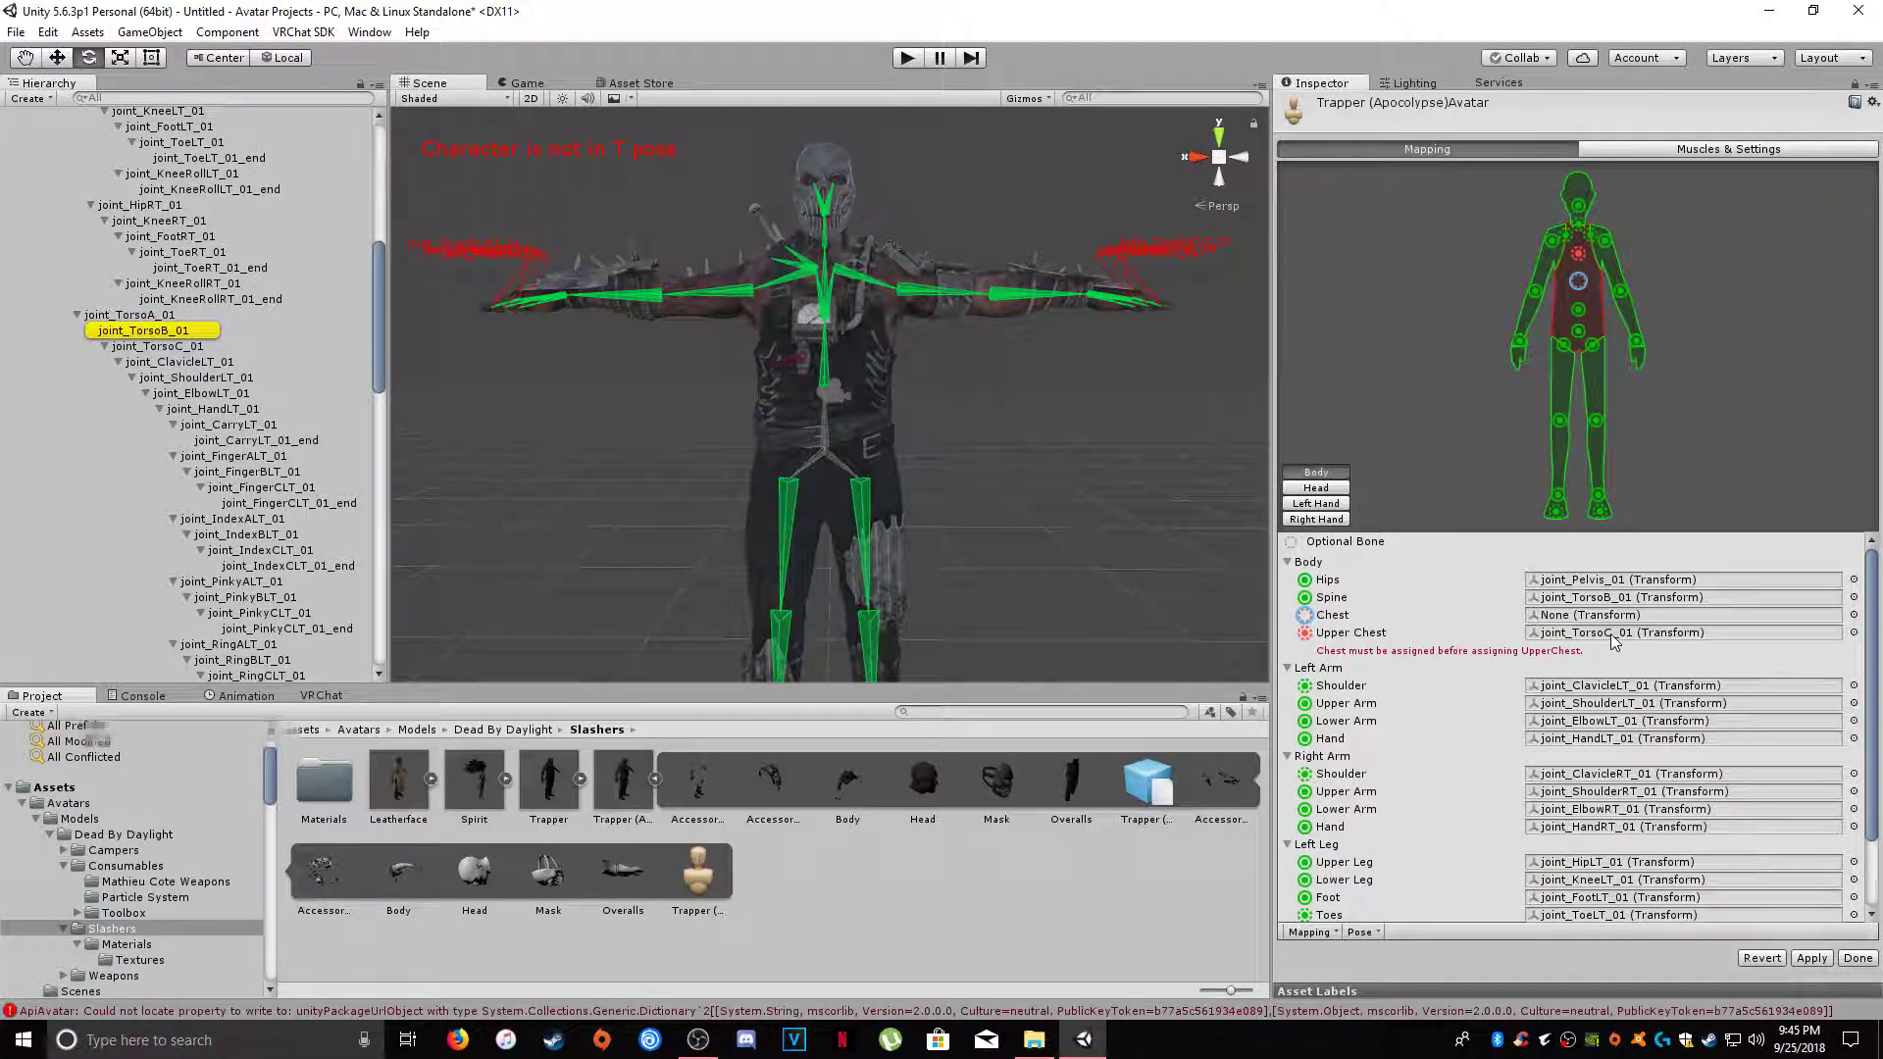
pyautogui.click(1614, 639)
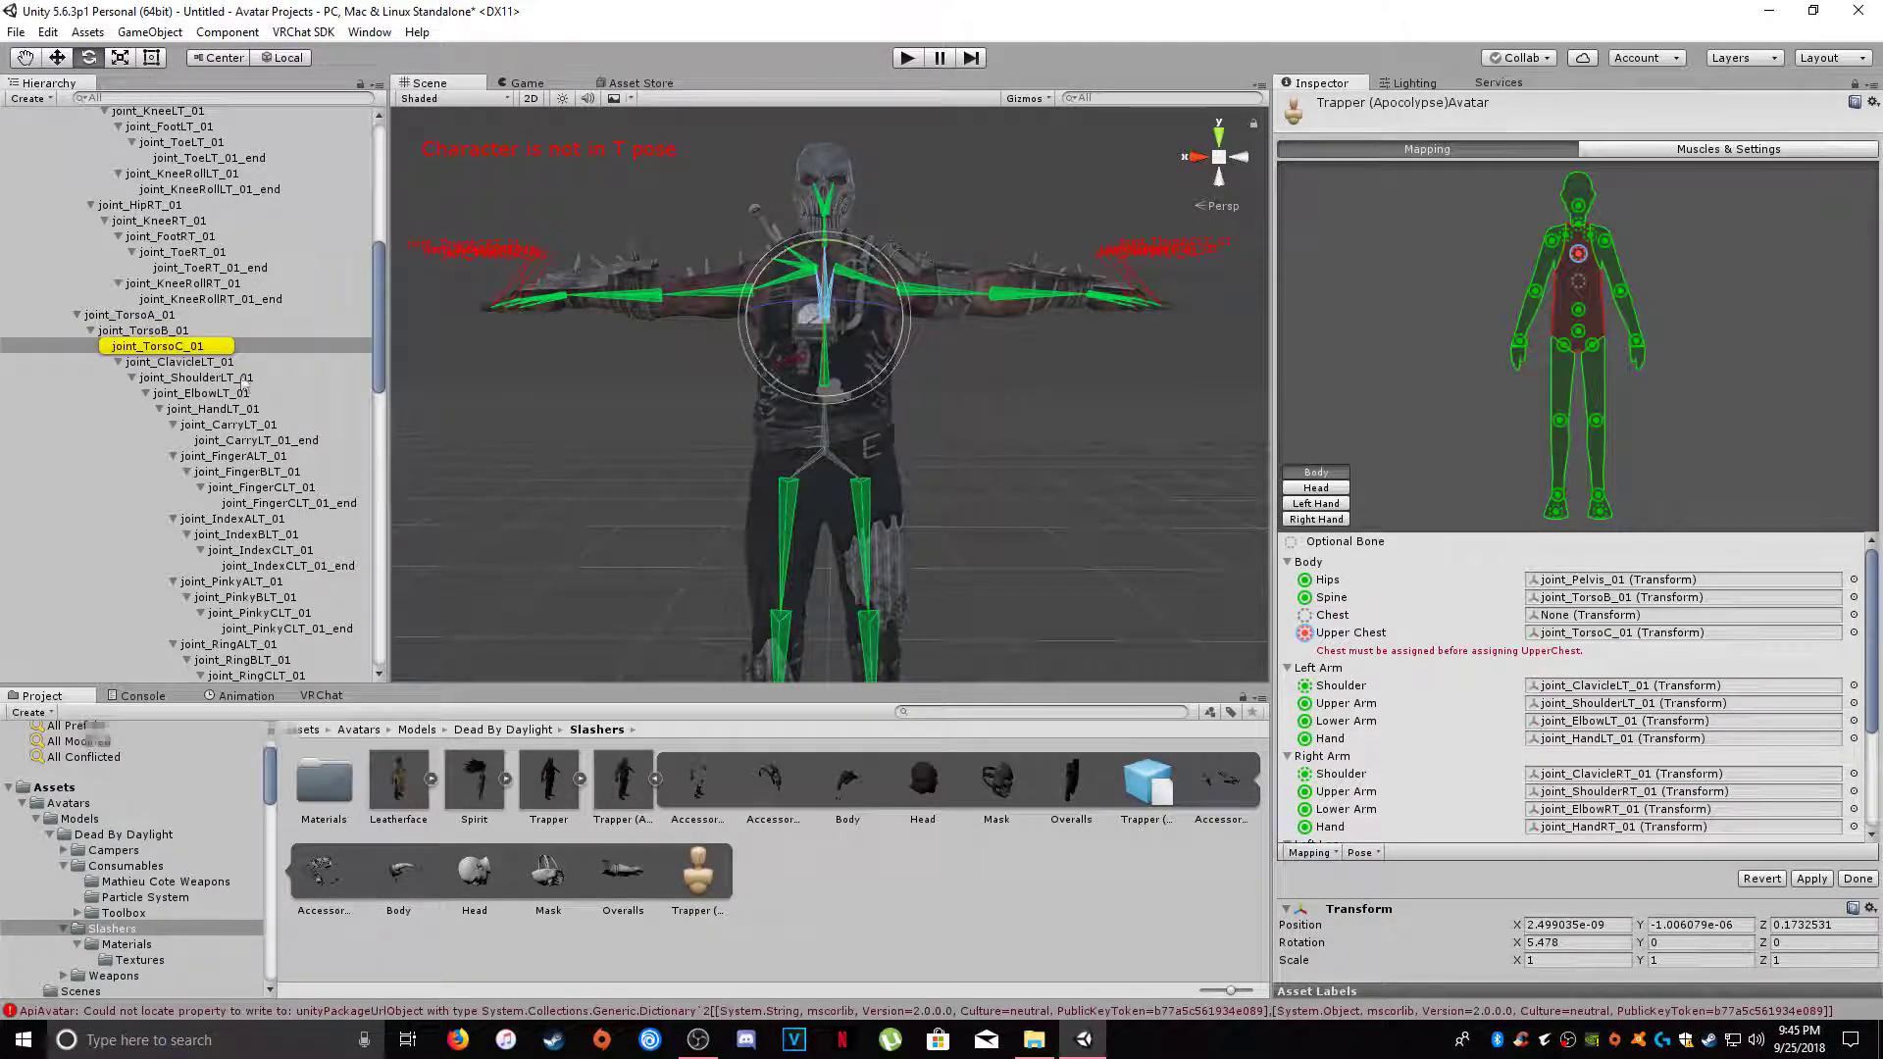
pyautogui.moveTo(206, 355); pyautogui.dragTo(1618, 616)
pyautogui.click(1613, 655)
pyautogui.press('Delete')
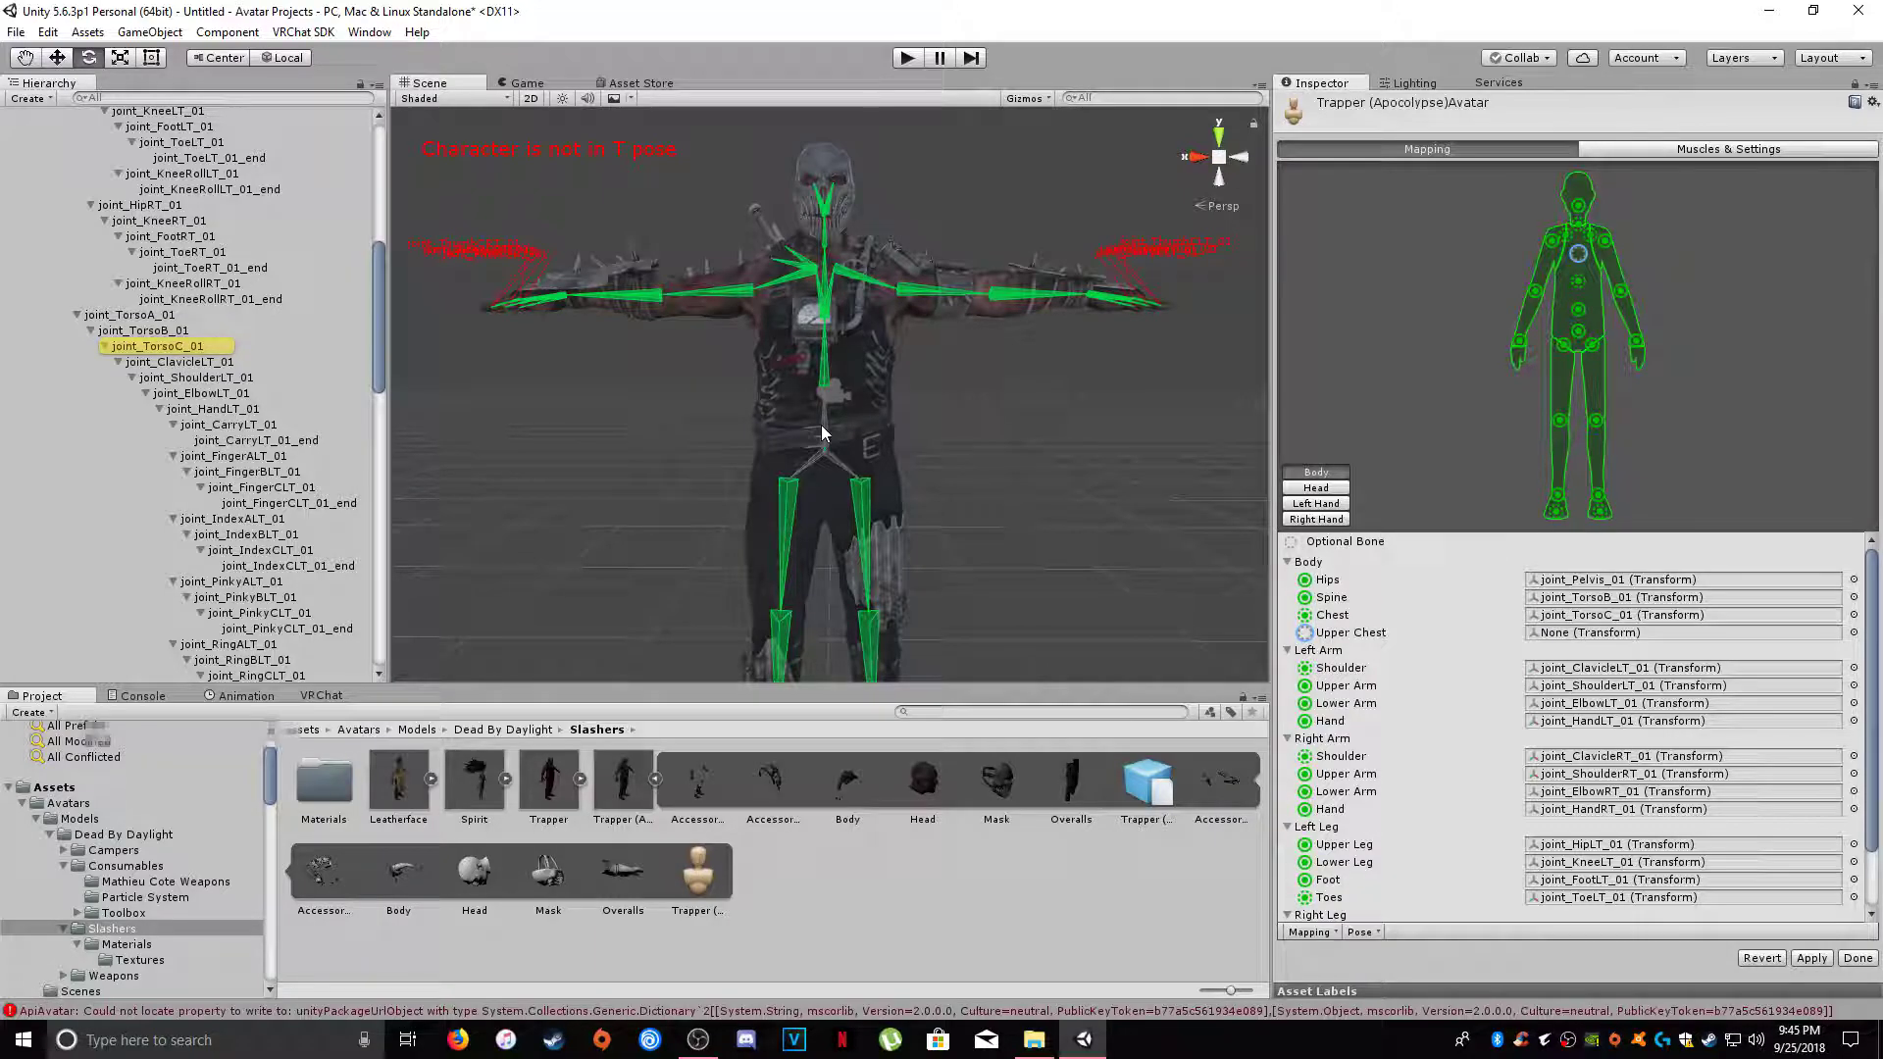
# - Leave the avatar configuration and apply the pending import settings
pyautogui.click(1315, 488)
pyautogui.click(1617, 422)
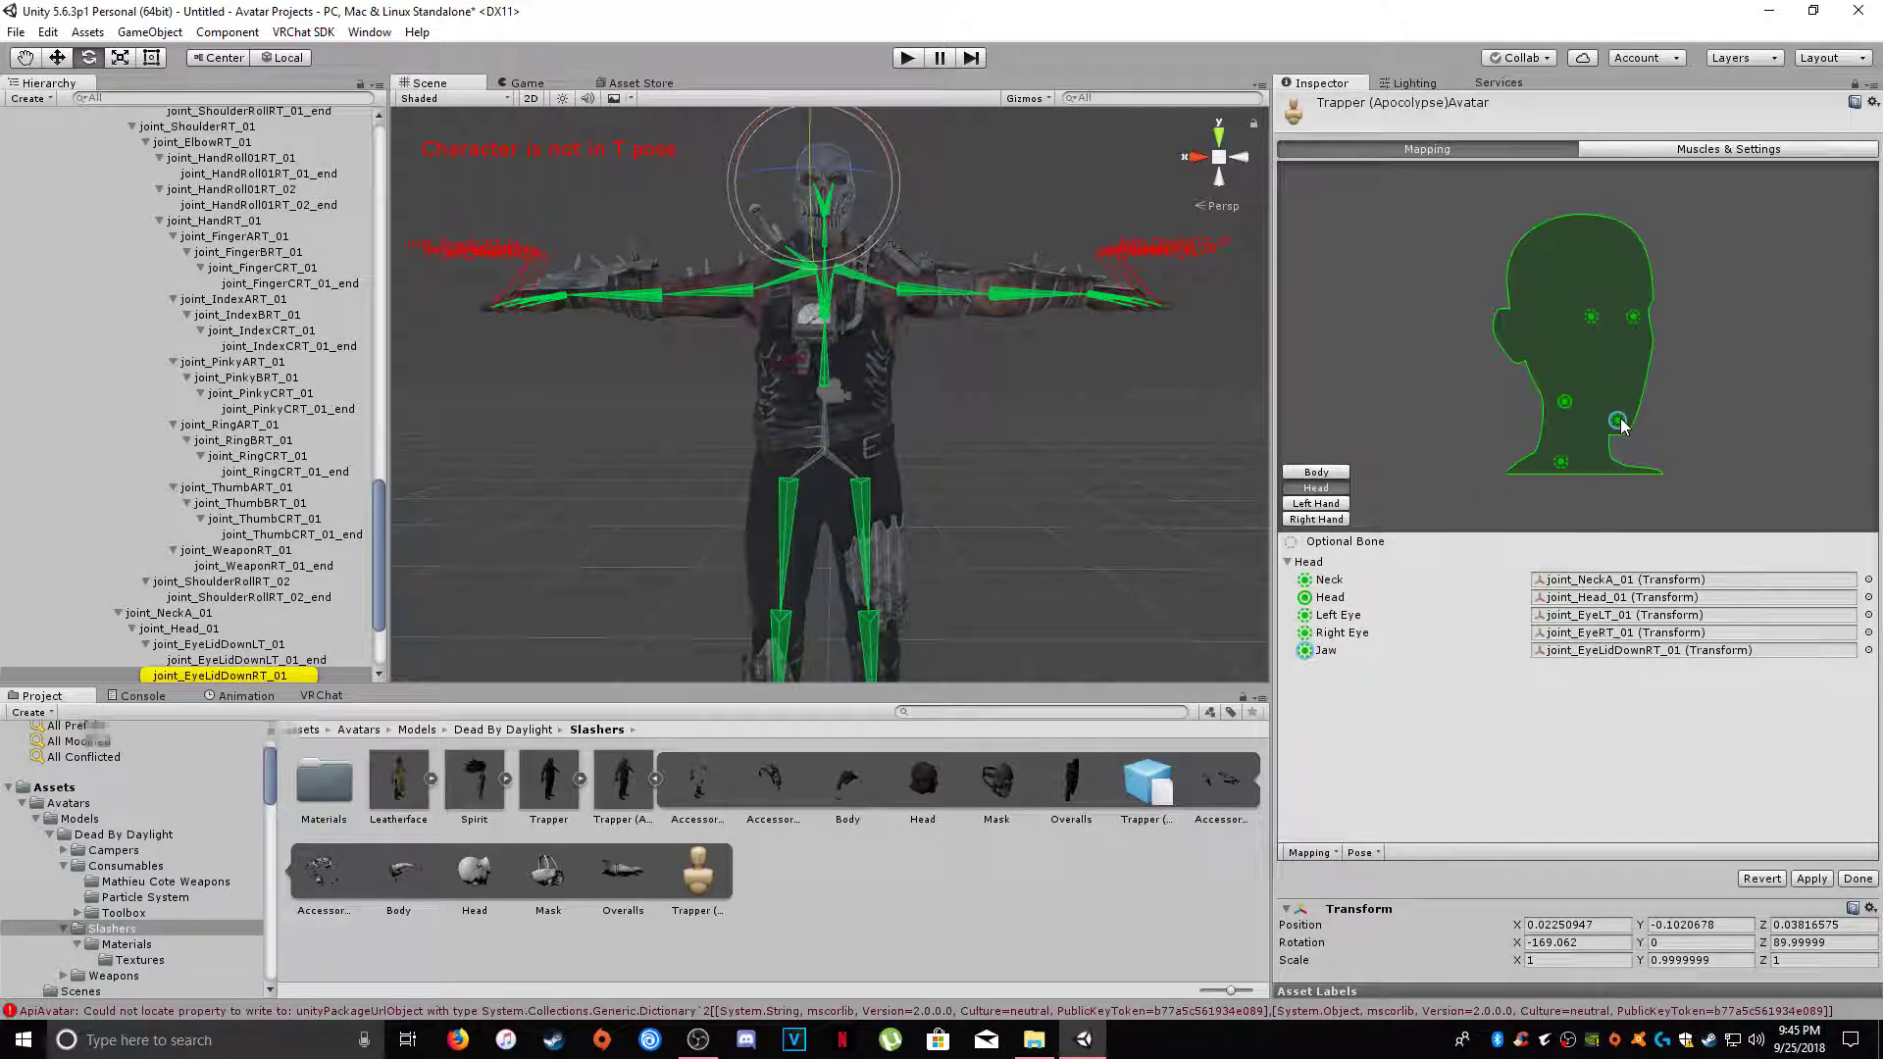
pyautogui.keyDown('alt'); pyautogui.moveTo(1030, 412); pyautogui.dragTo(1100, 466); pyautogui.keyUp('alt')
pyautogui.click(1099, 461)
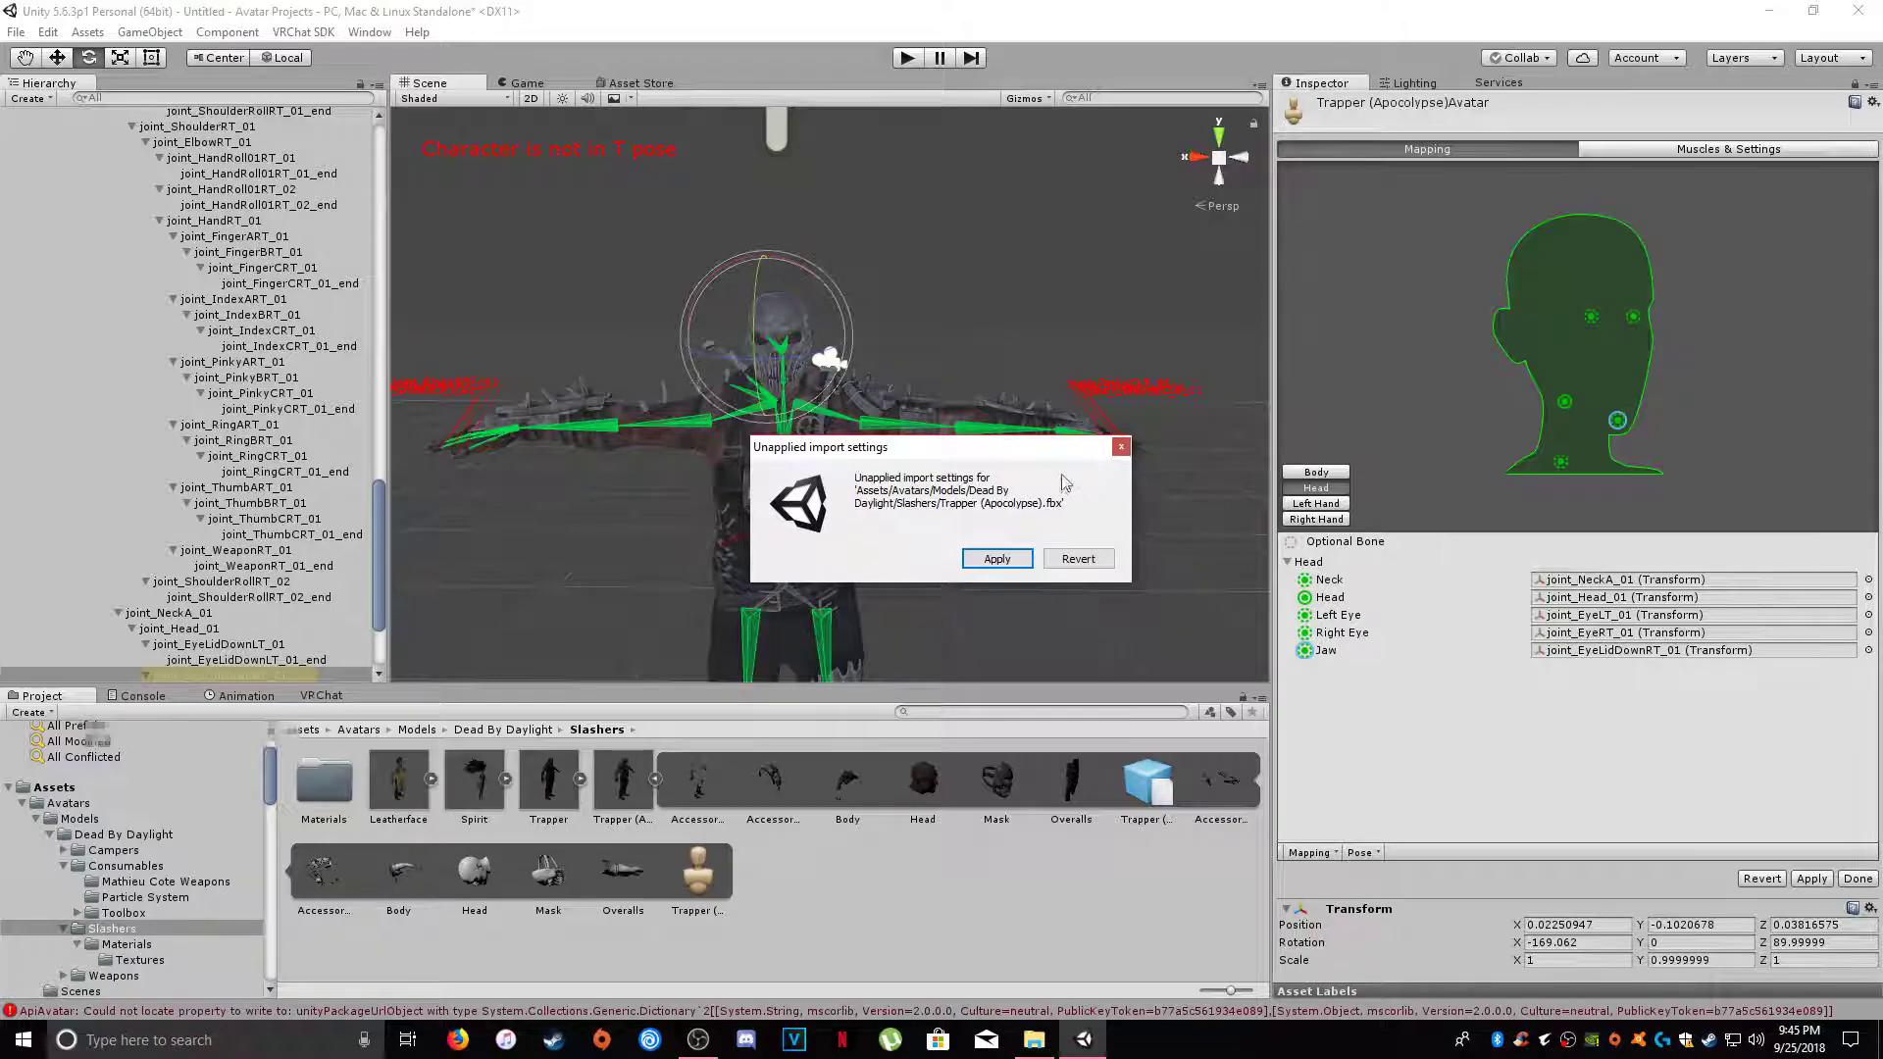
pyautogui.click(998, 559)
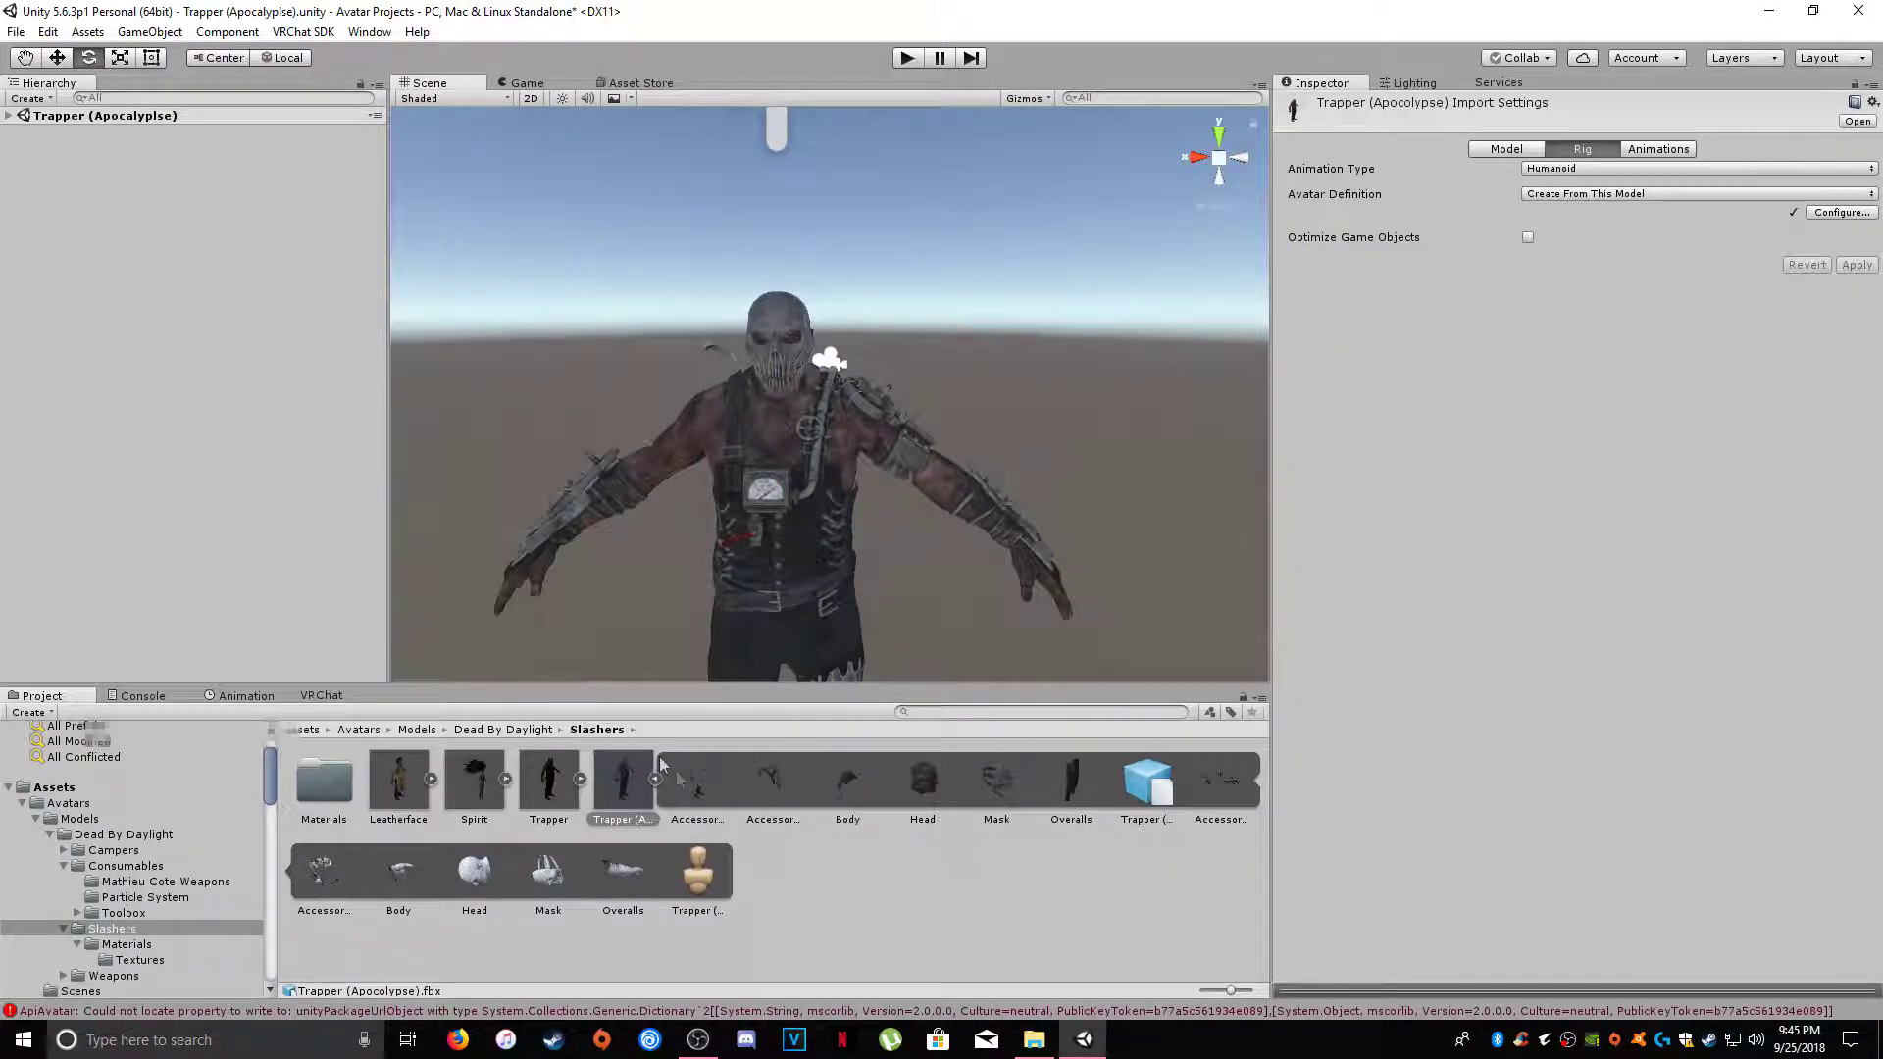
# - Reopen Configure and clear the Jaw bone in the Head mapping to None
pyautogui.click(1856, 214)
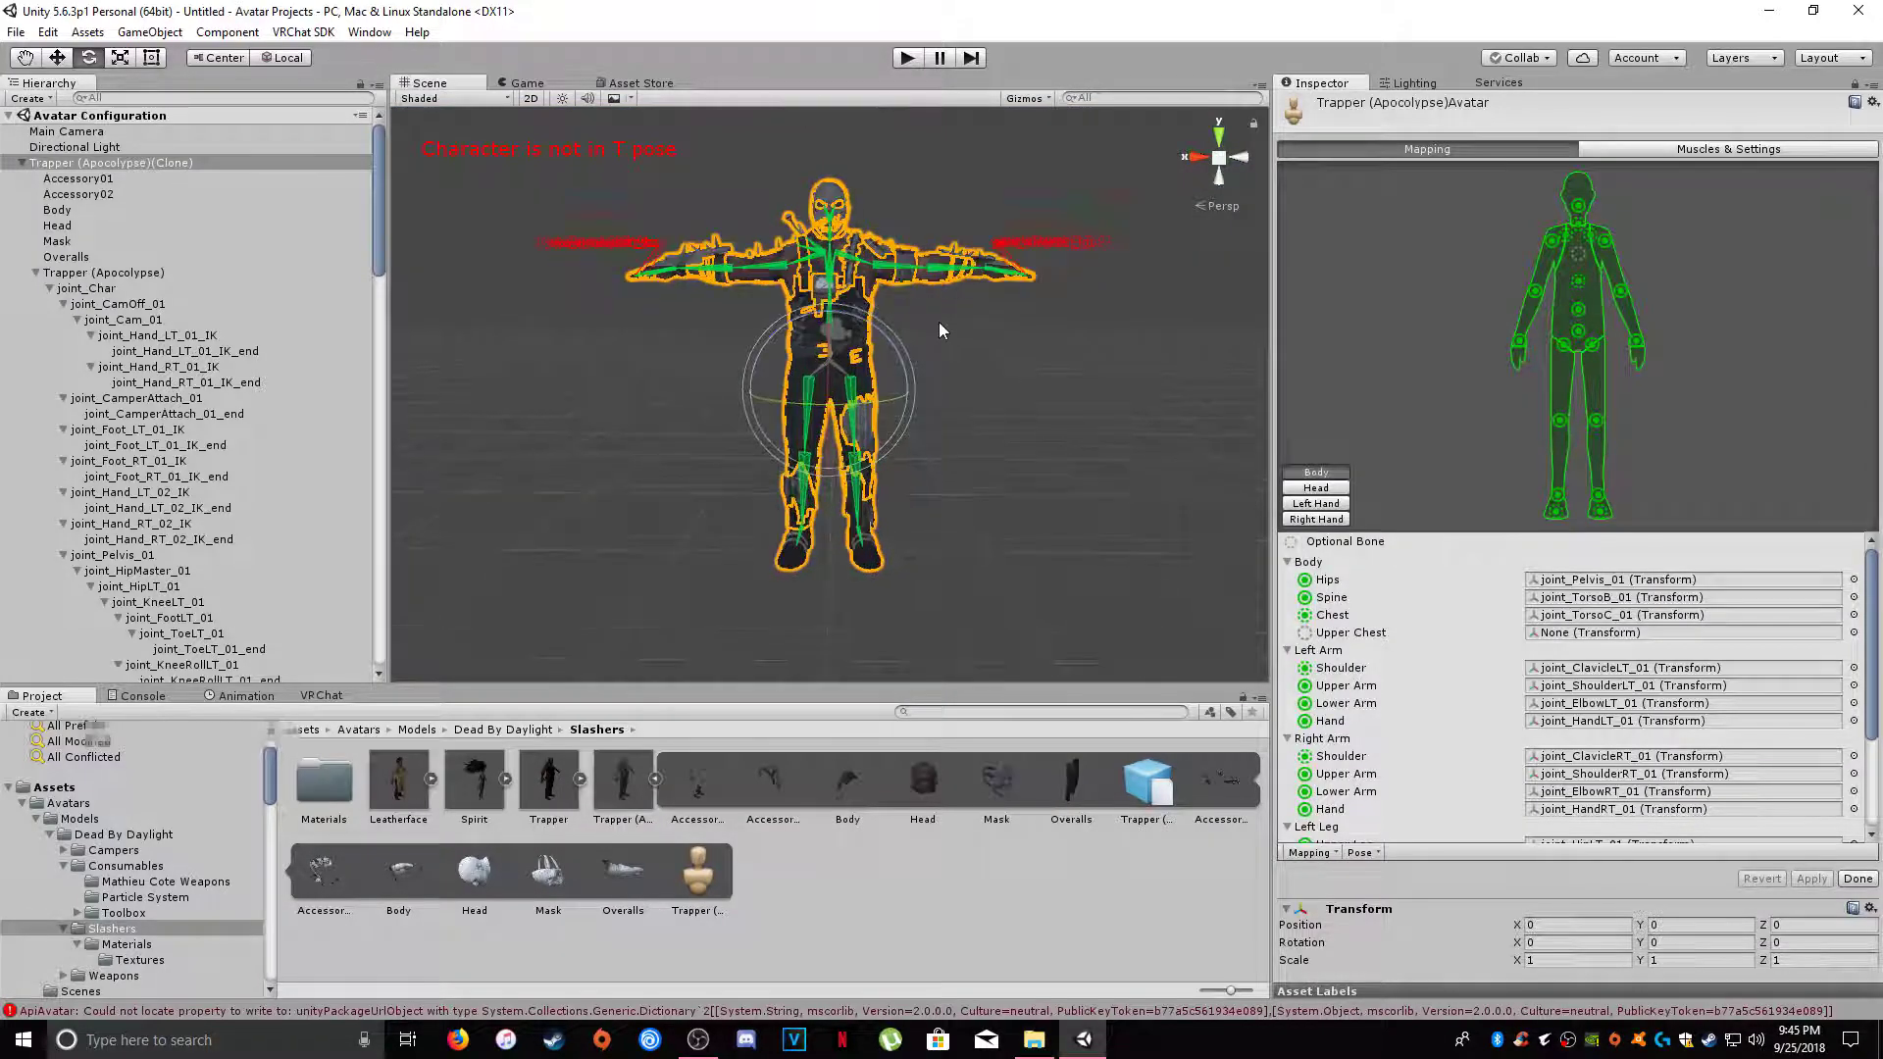
pyautogui.click(1316, 487)
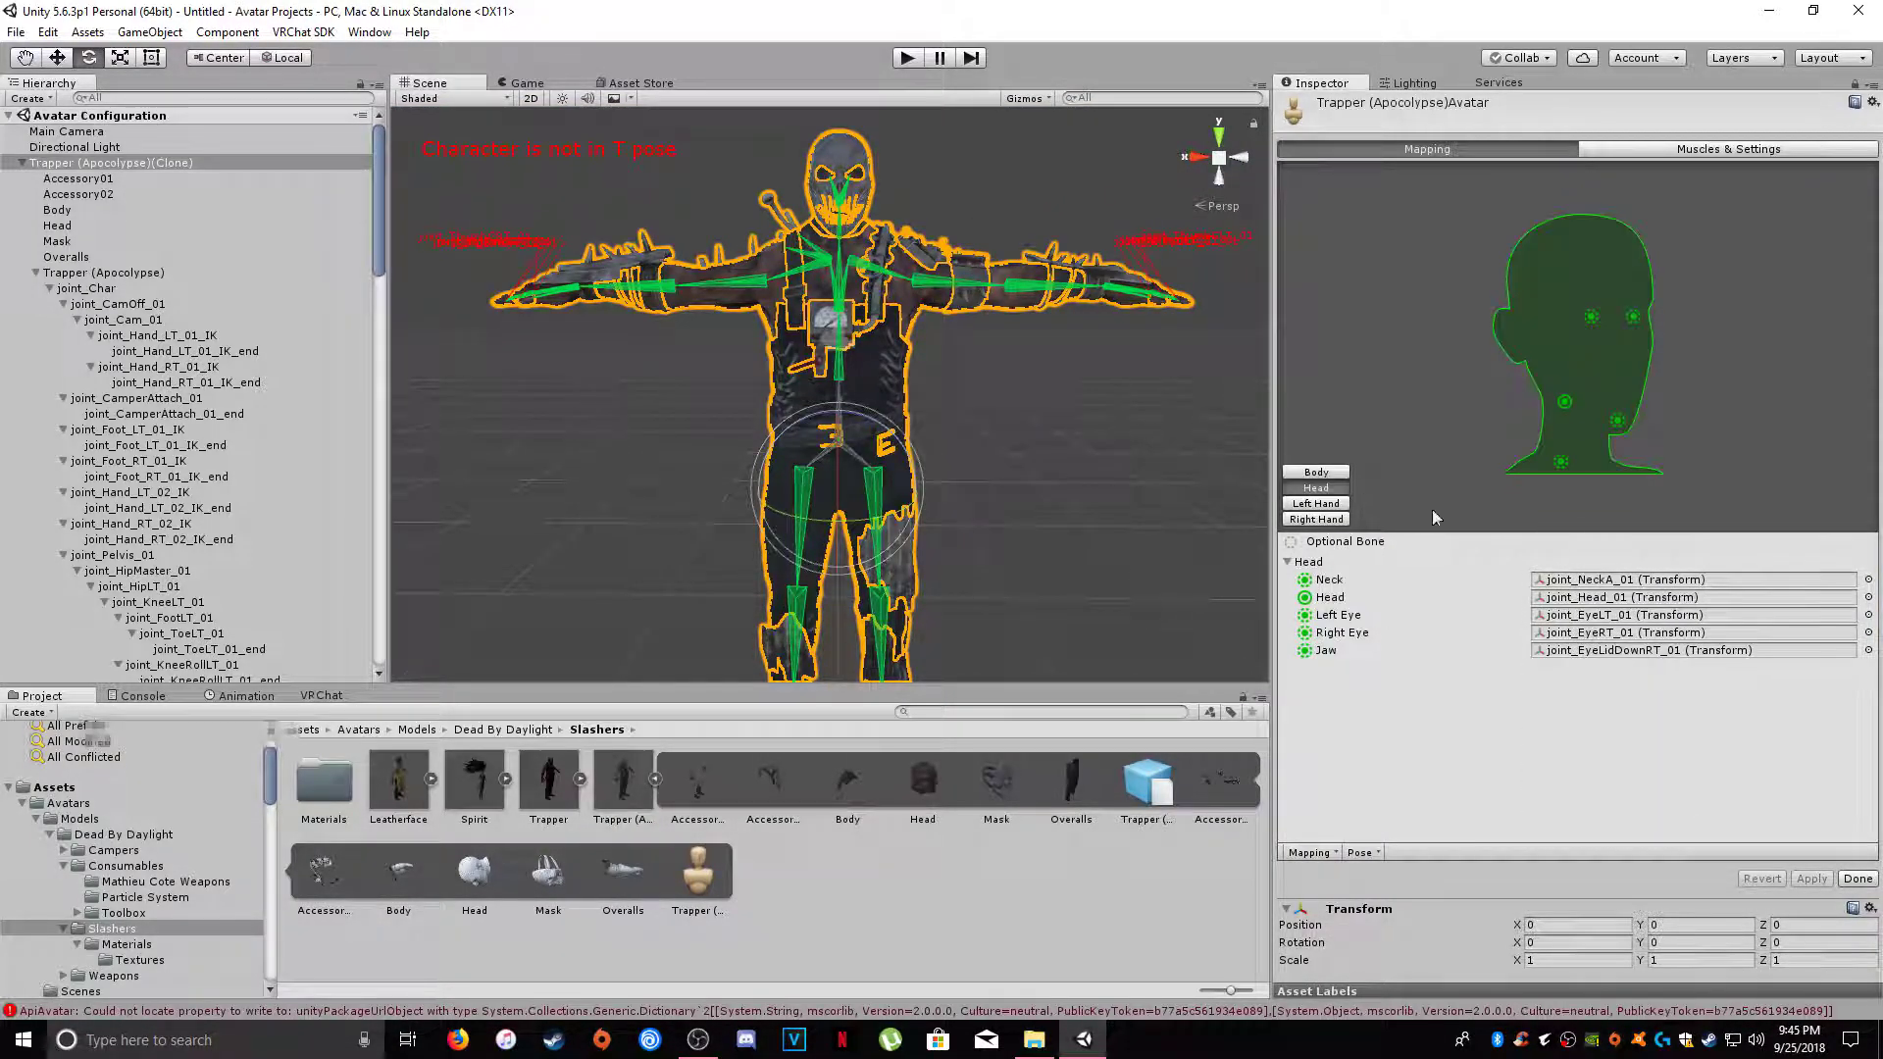
pyautogui.click(1616, 422)
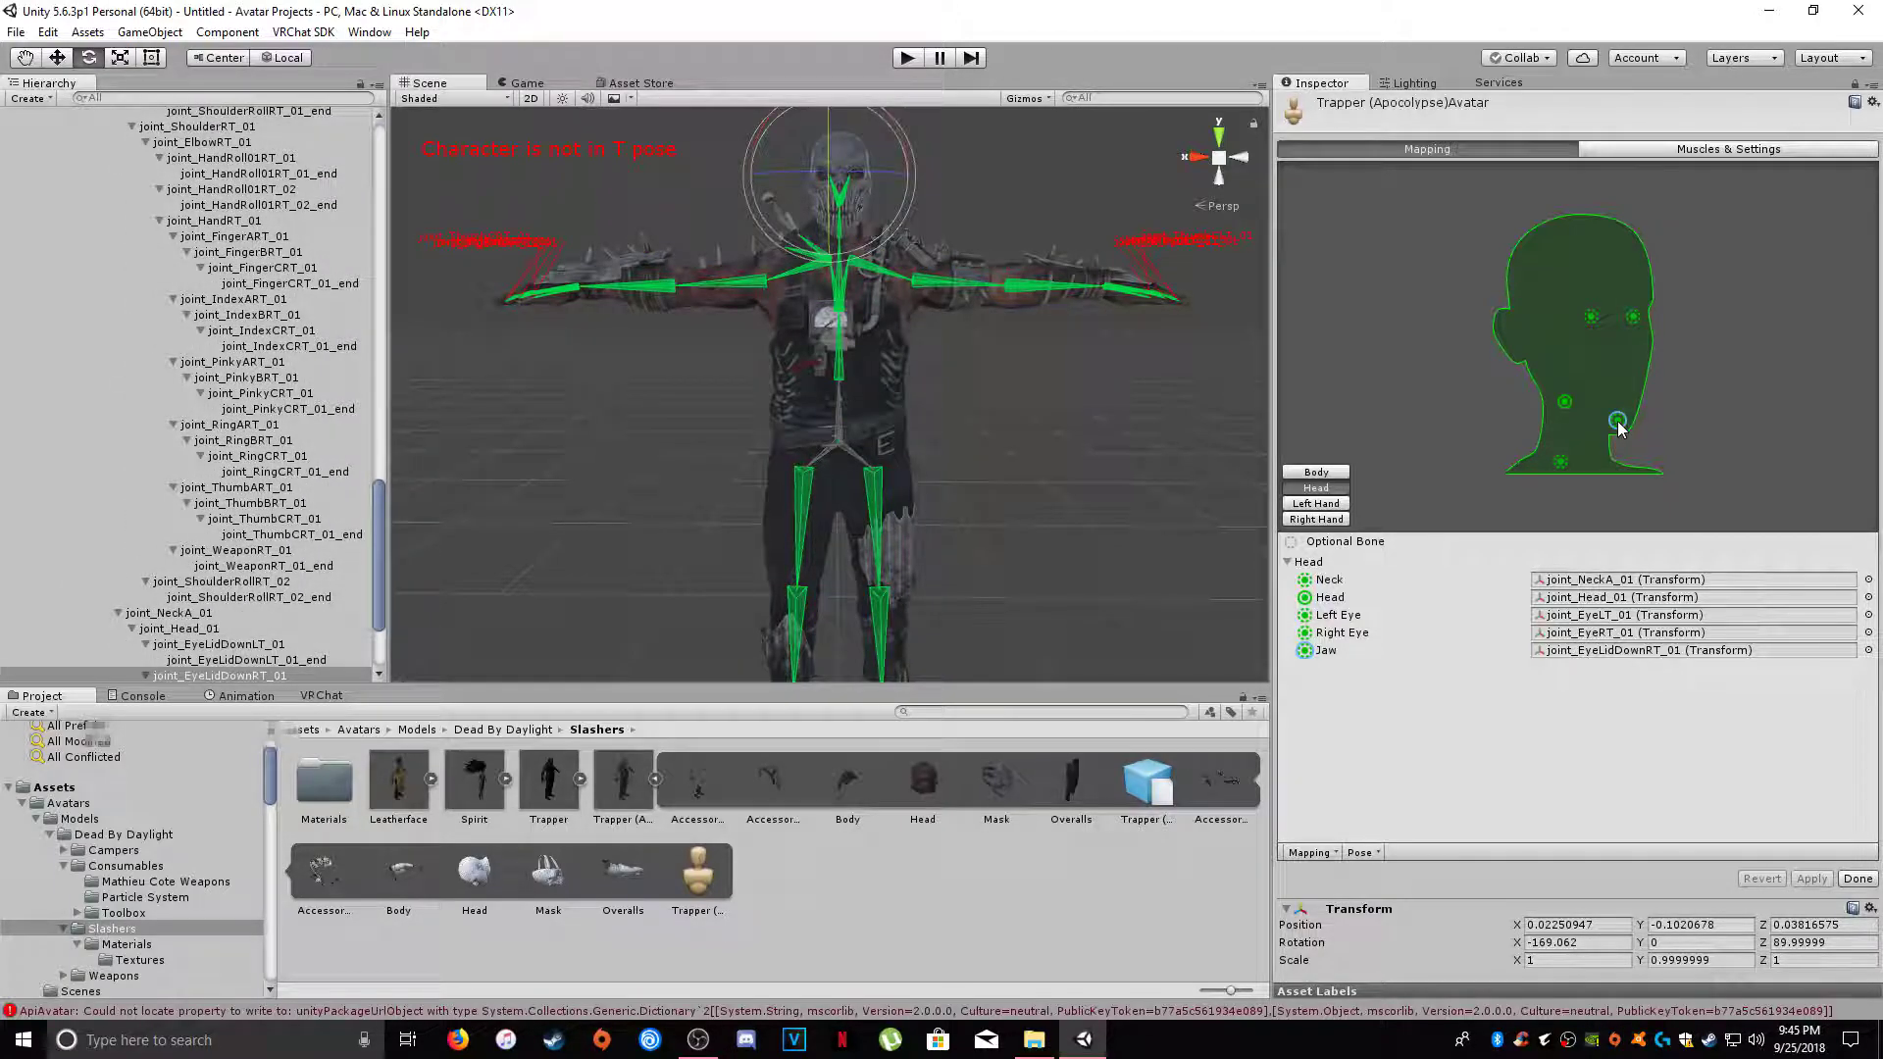
pyautogui.click(1679, 652)
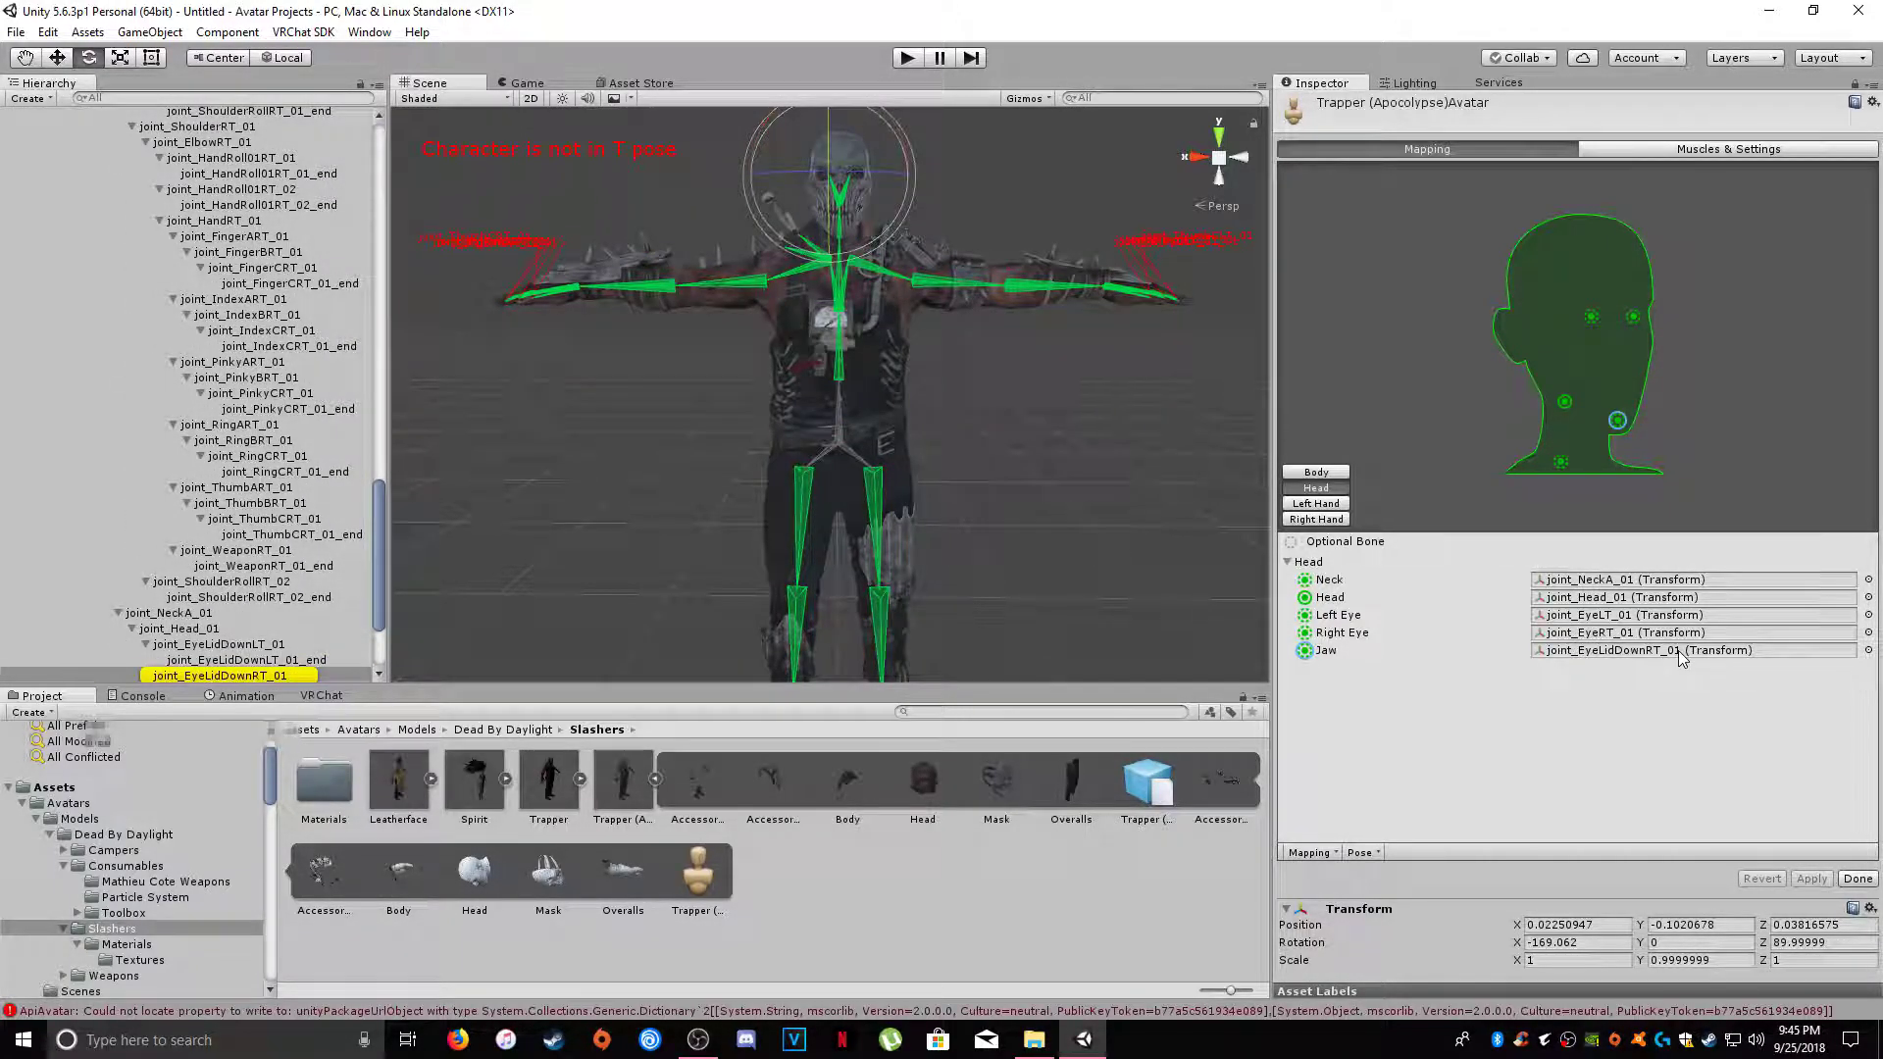
pyautogui.press('Delete')
# - Check the Left Eye joint, undo the accidental eye rotation, and apply the mapping
pyautogui.scroll(8, 1002, 447)
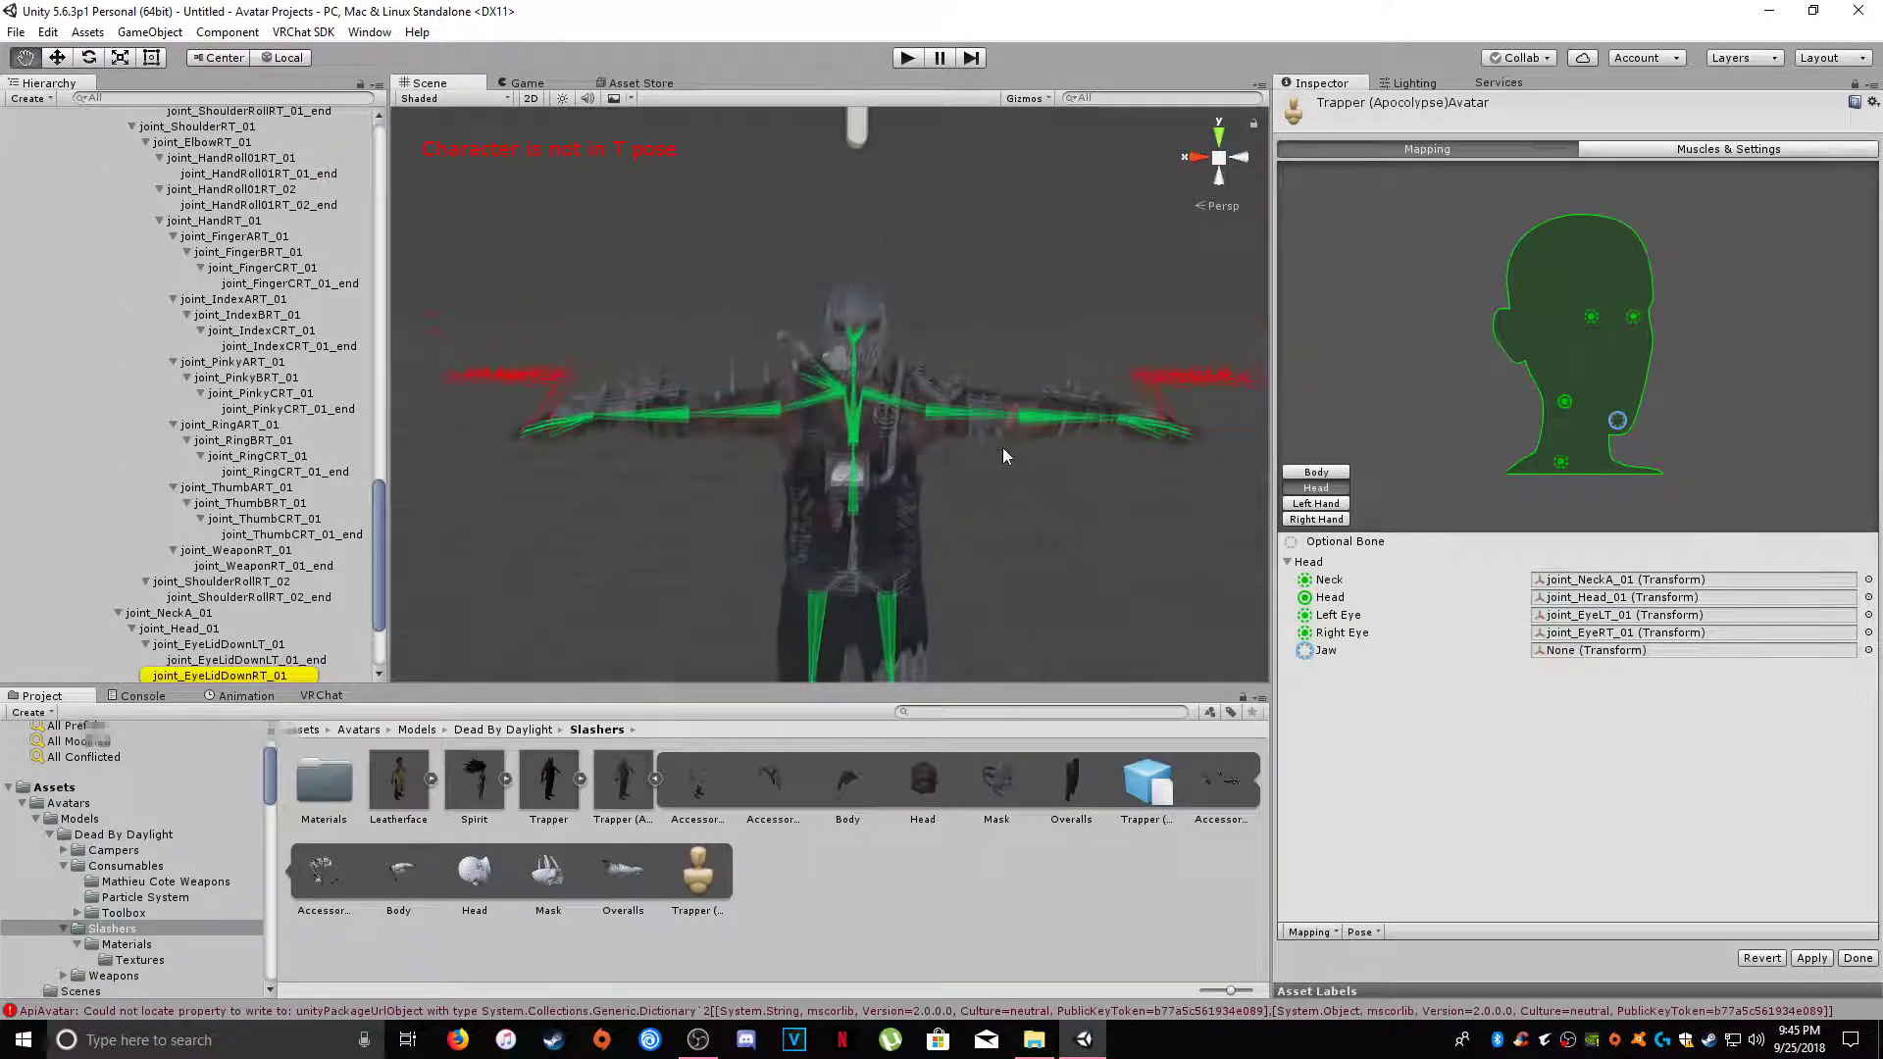
pyautogui.scroll(-8, 974, 389)
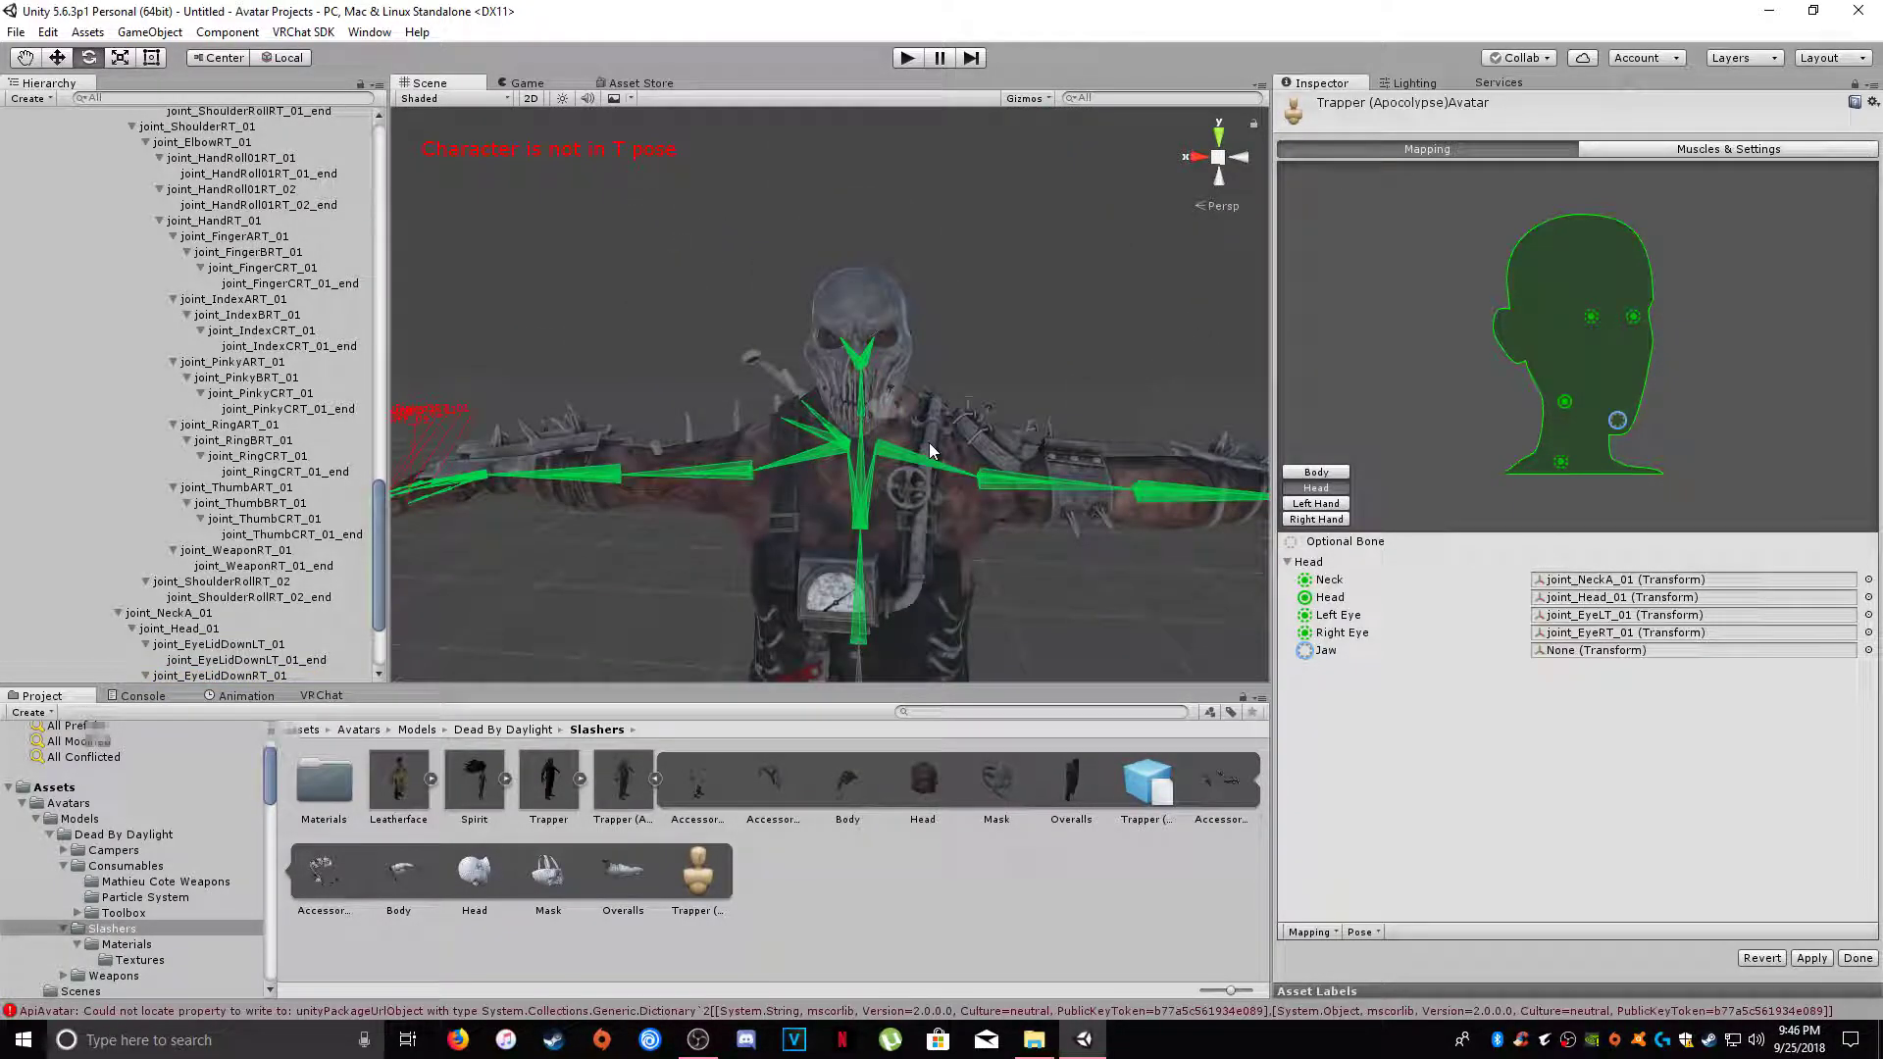
pyautogui.click(1633, 316)
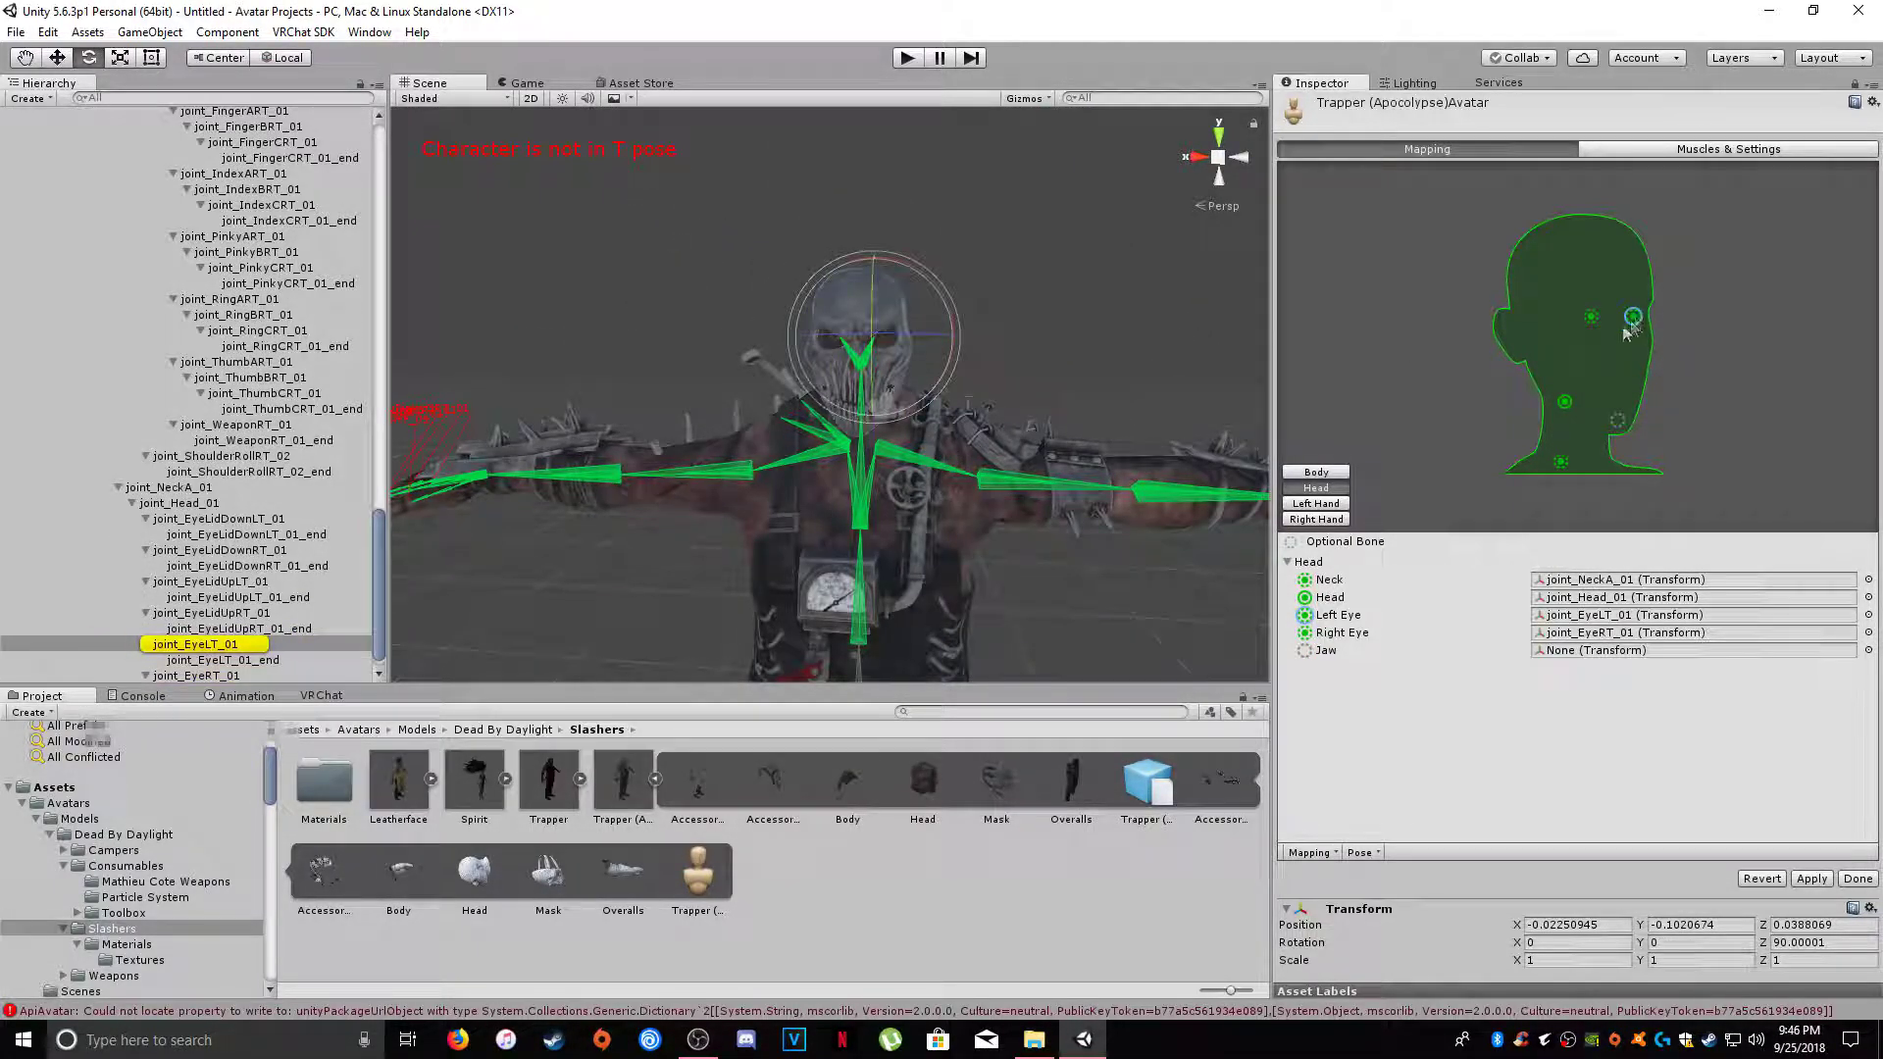
pyautogui.press('f')
pyautogui.keyDown('alt'); pyautogui.moveTo(1121, 388); pyautogui.dragTo(931, 338); pyautogui.keyUp('alt')
pyautogui.scroll(5, 1016, 407)
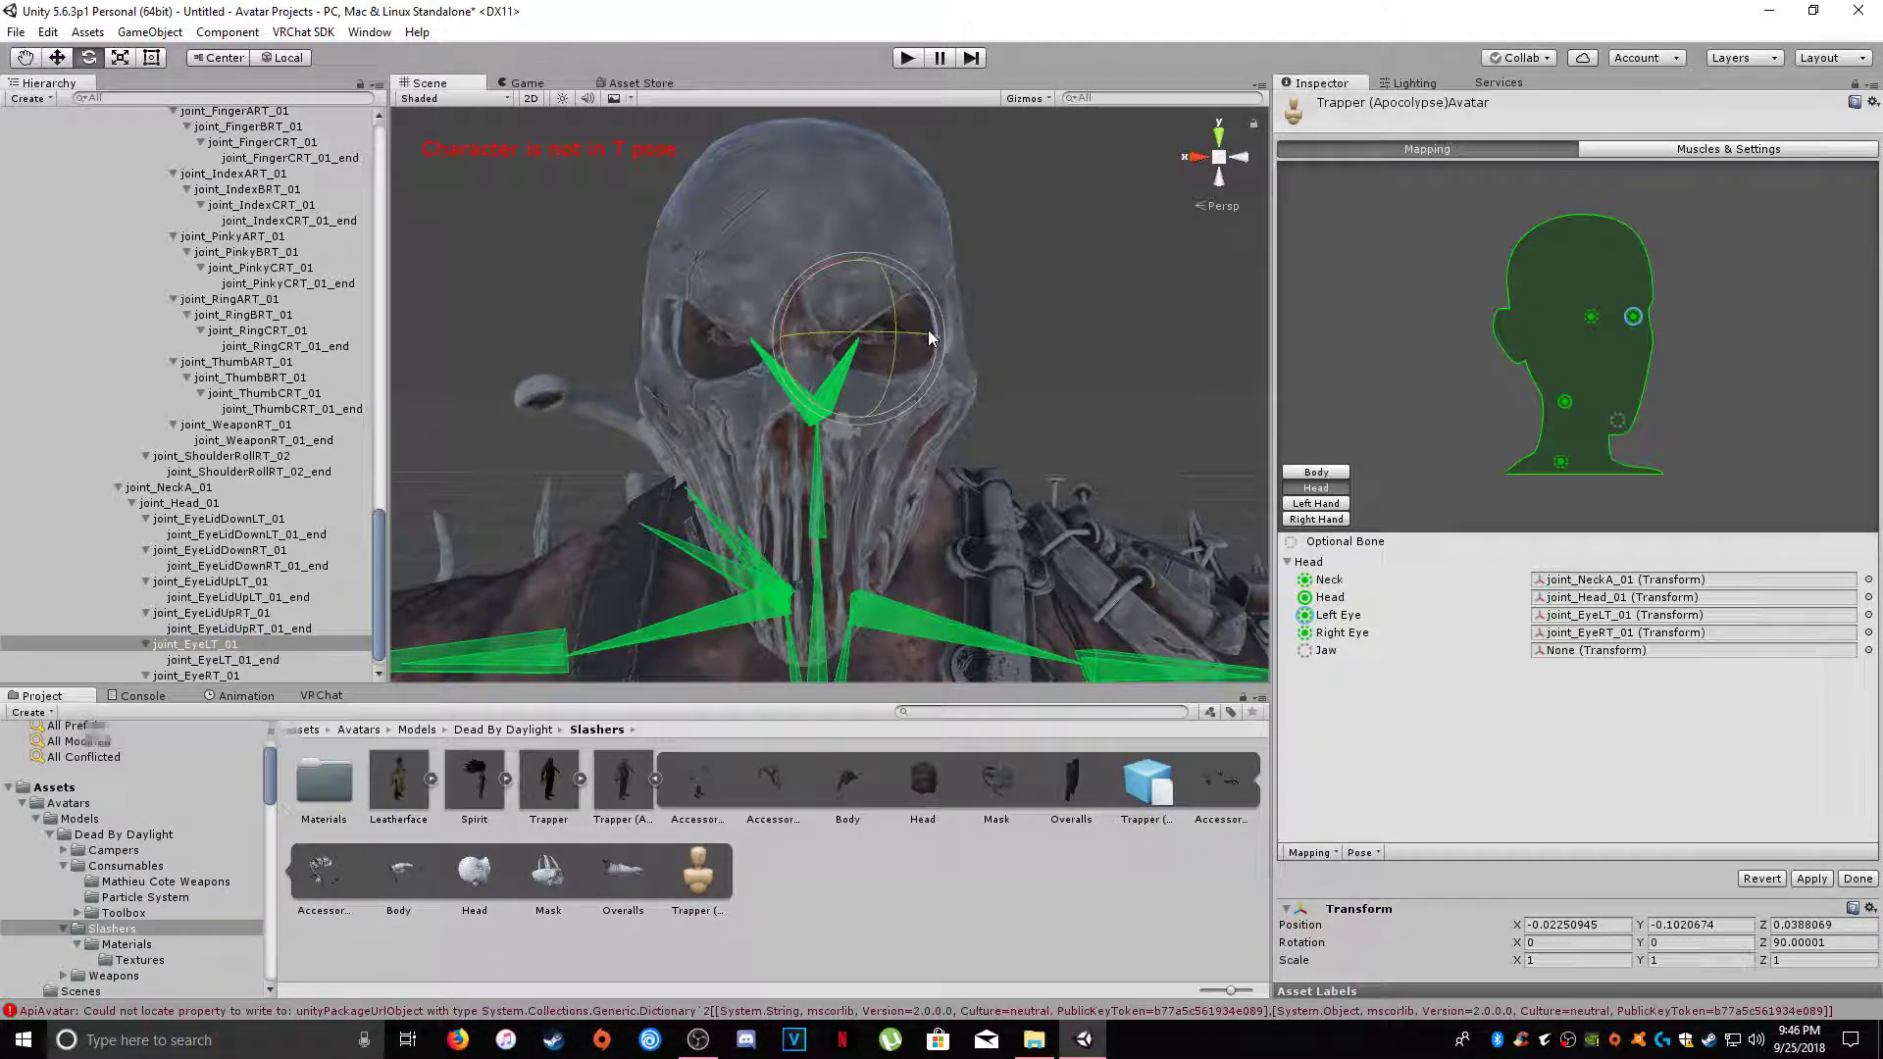
pyautogui.hotkey('ctrl', 'z')
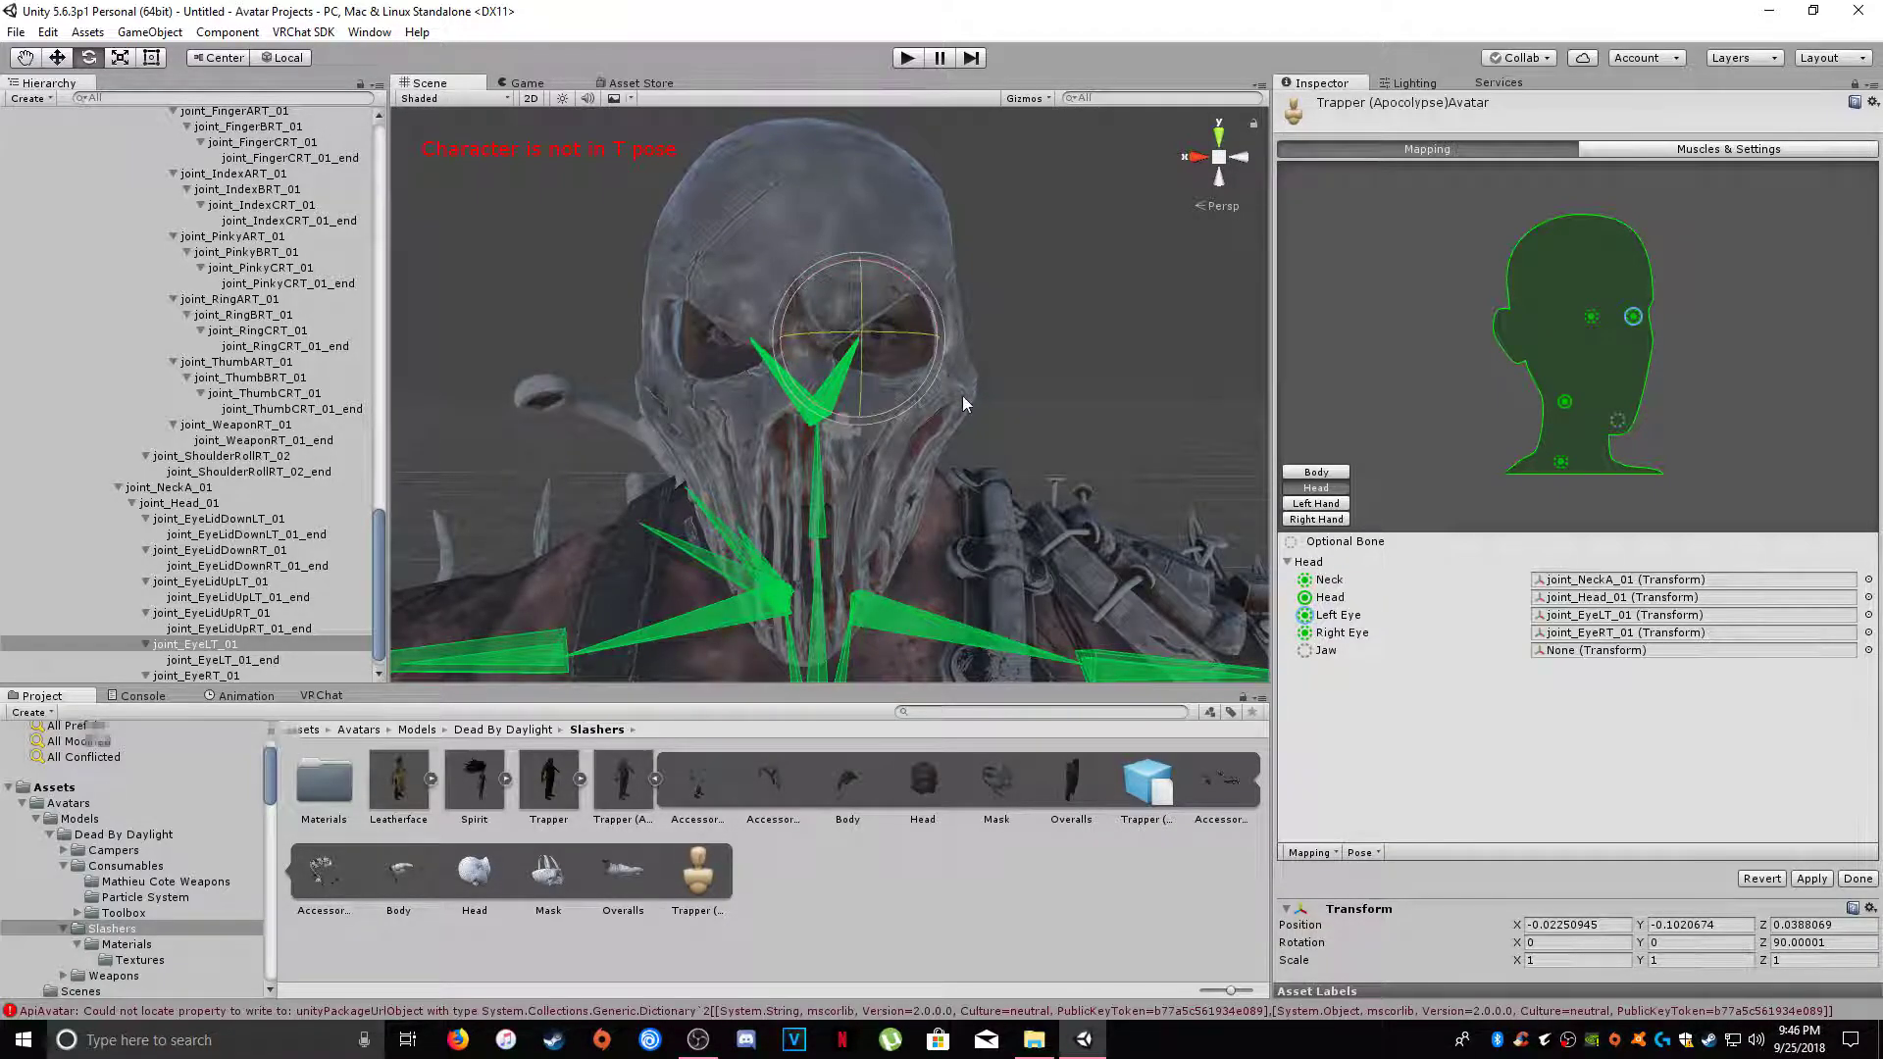
pyautogui.keyDown('alt'); pyautogui.scroll(-5, 961, 396); pyautogui.keyUp('alt')
pyautogui.keyDown('alt'); pyautogui.scroll(-5, 983, 471); pyautogui.keyUp('alt')
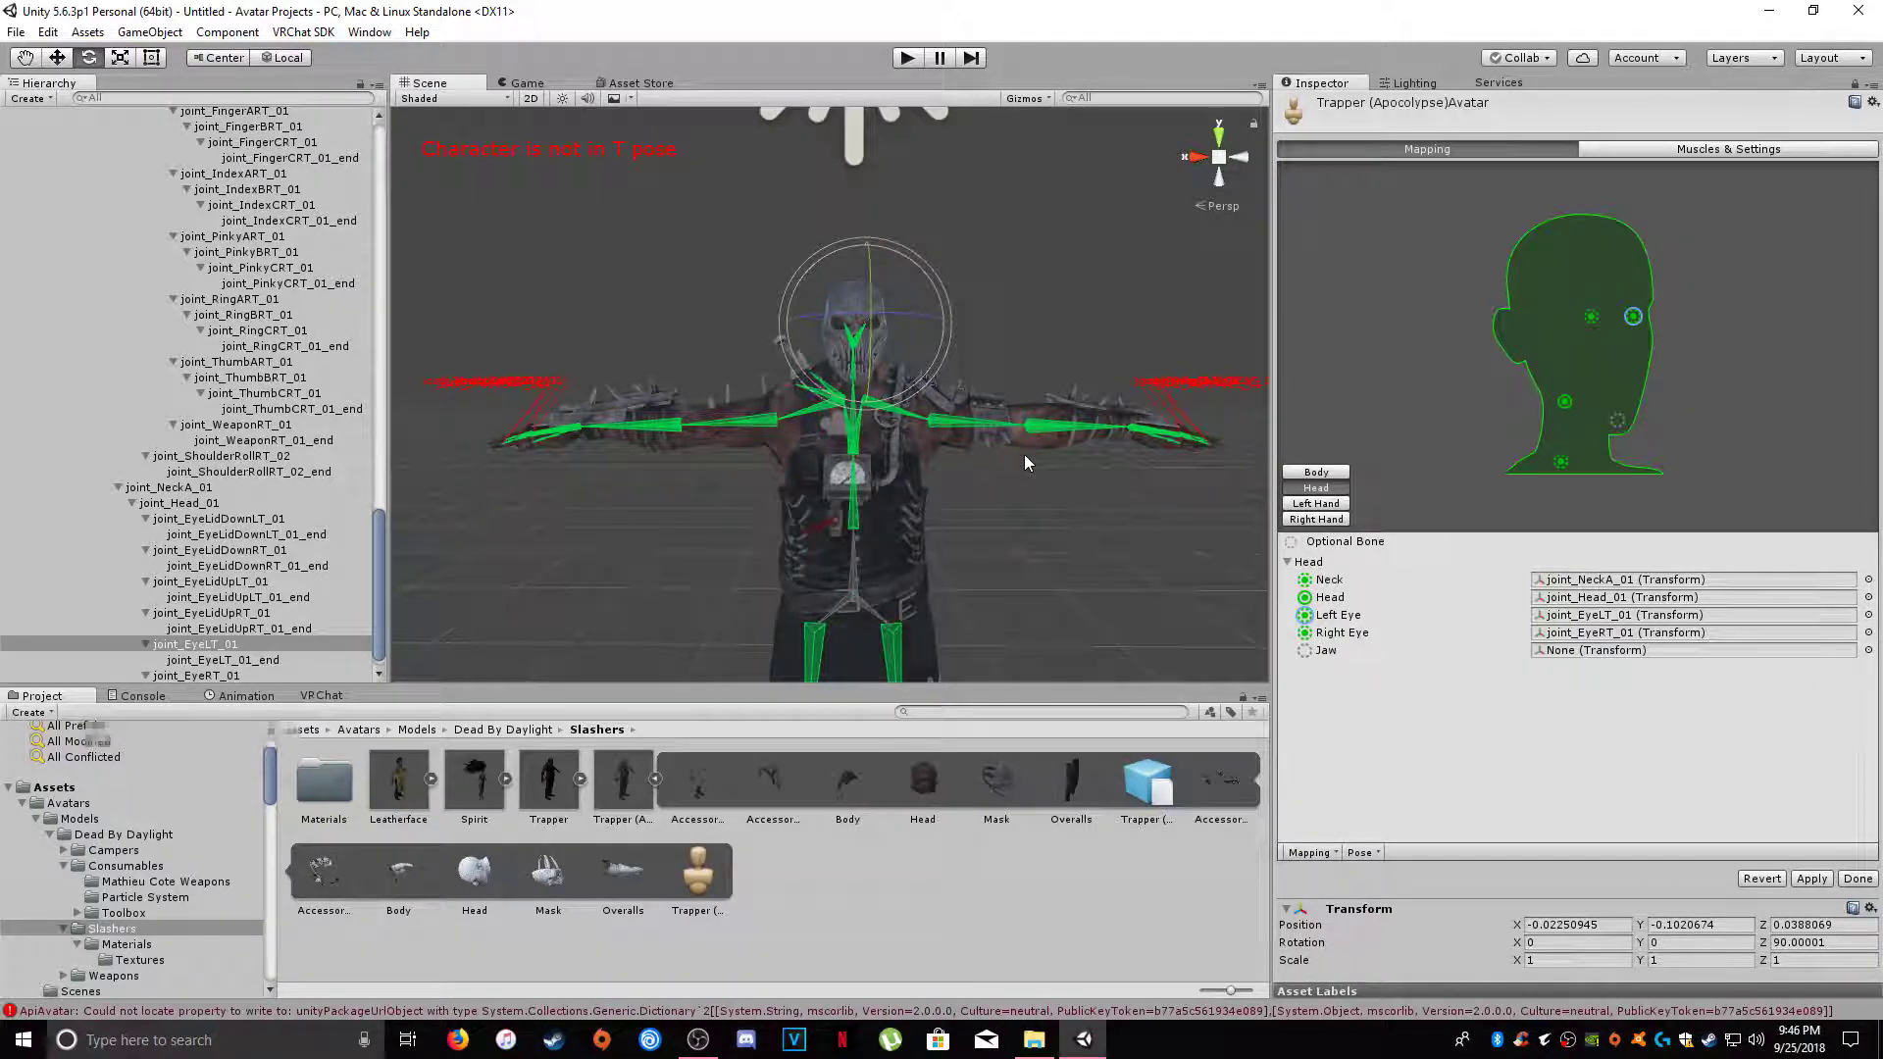
pyautogui.click(1819, 878)
# - Finish avatar configuration with Done and select the Trapper (Apocolypse) object in the Hierarchy
pyautogui.click(1857, 878)
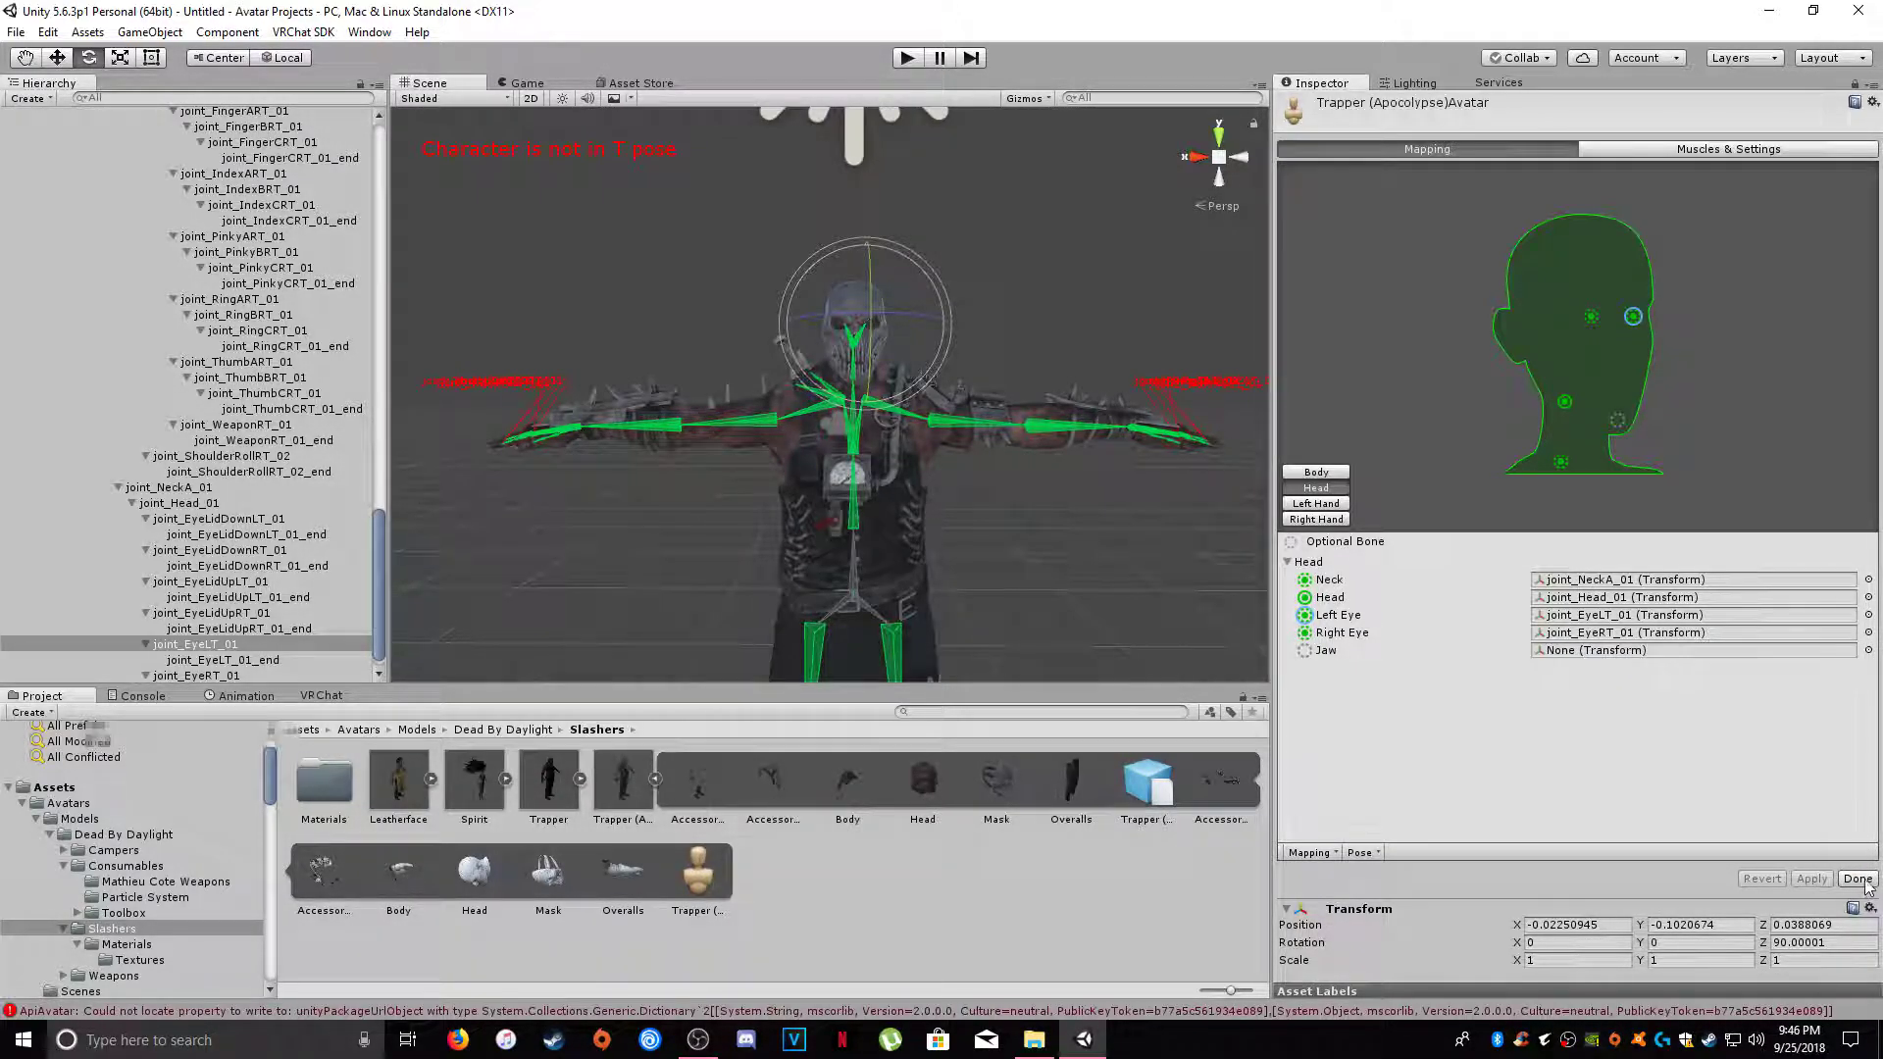
pyautogui.moveTo(863, 506); pyautogui.dragTo(843, 563, button='right')
pyautogui.click(9, 117)
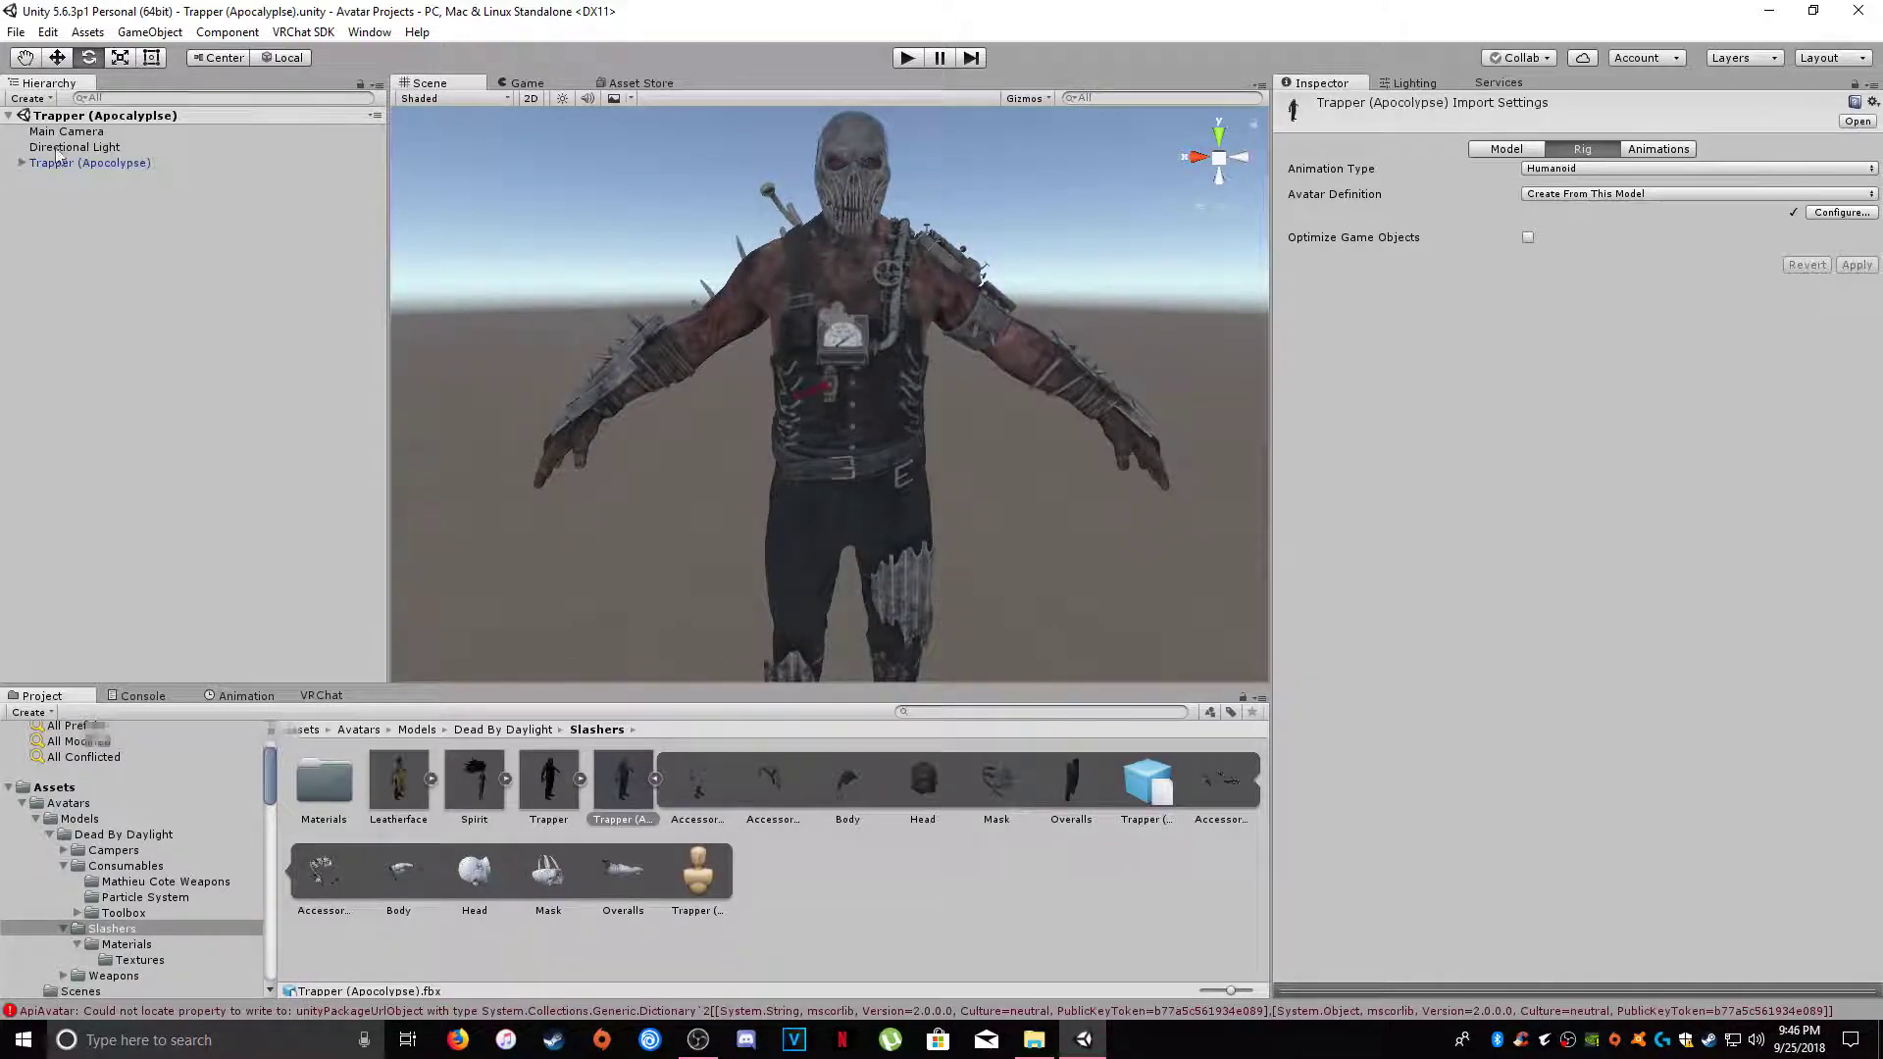
pyautogui.click(78, 163)
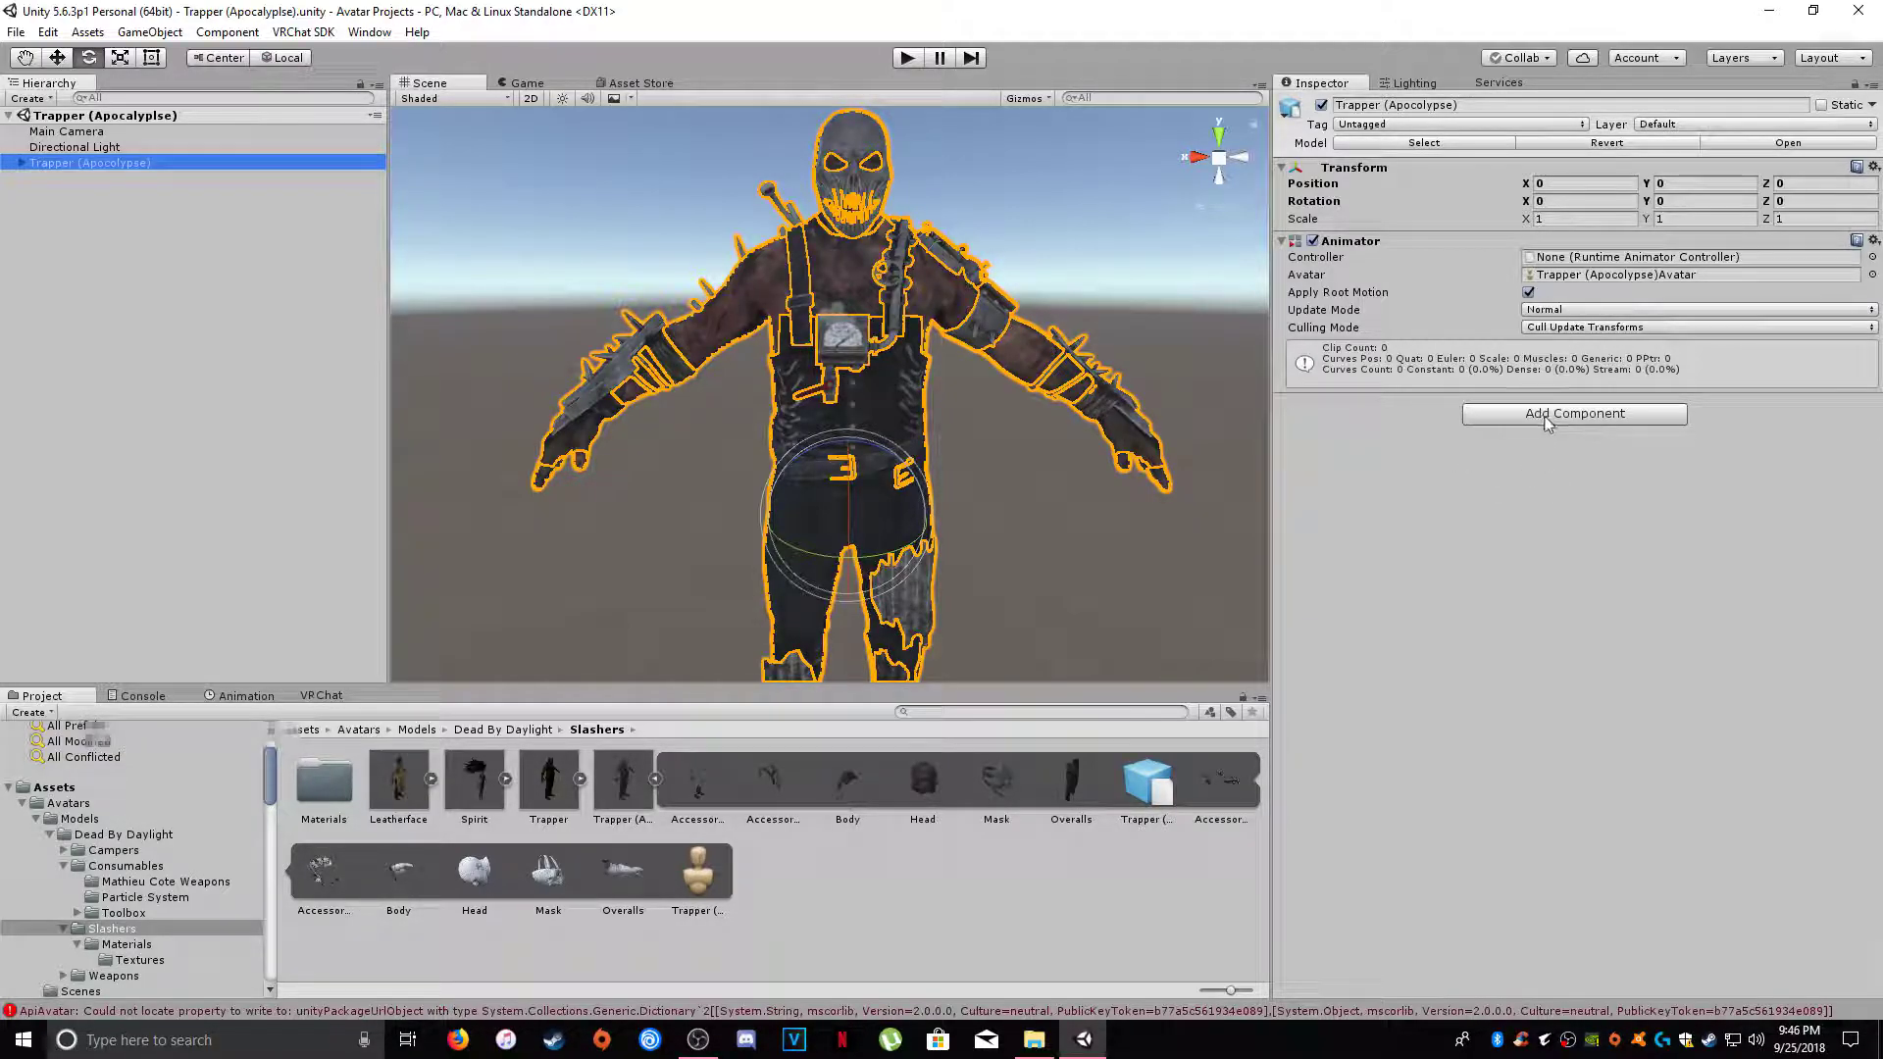
pyautogui.click(109, 162)
# - Rename the object to 'Trapper (Apocalypse)', fixing the misspelled letter
pyautogui.click(109, 163)
pyautogui.press('BackSpace')
pyautogui.write('a')
pyautogui.click(343, 300)
# - Add a VRC_Avatar Descriptor component to Trapper (Apocalypse)
pyautogui.click(135, 164)
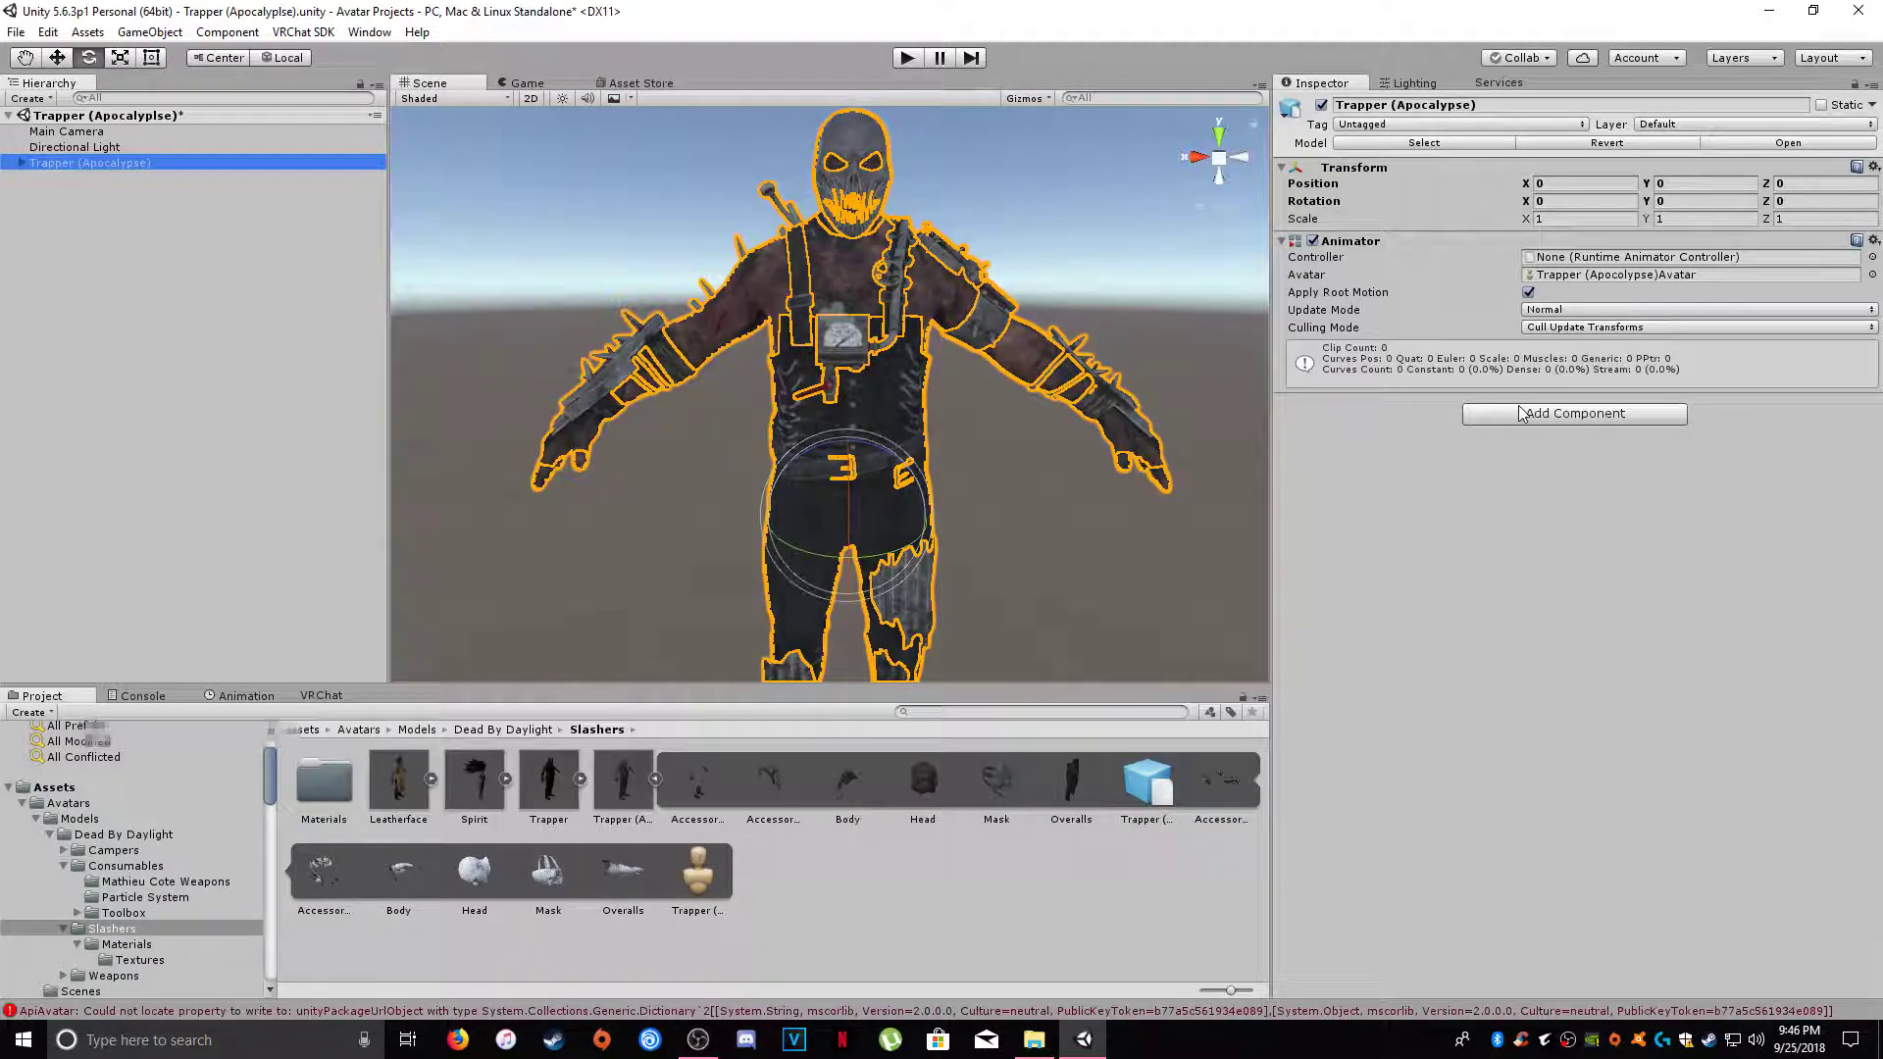
pyautogui.click(1576, 415)
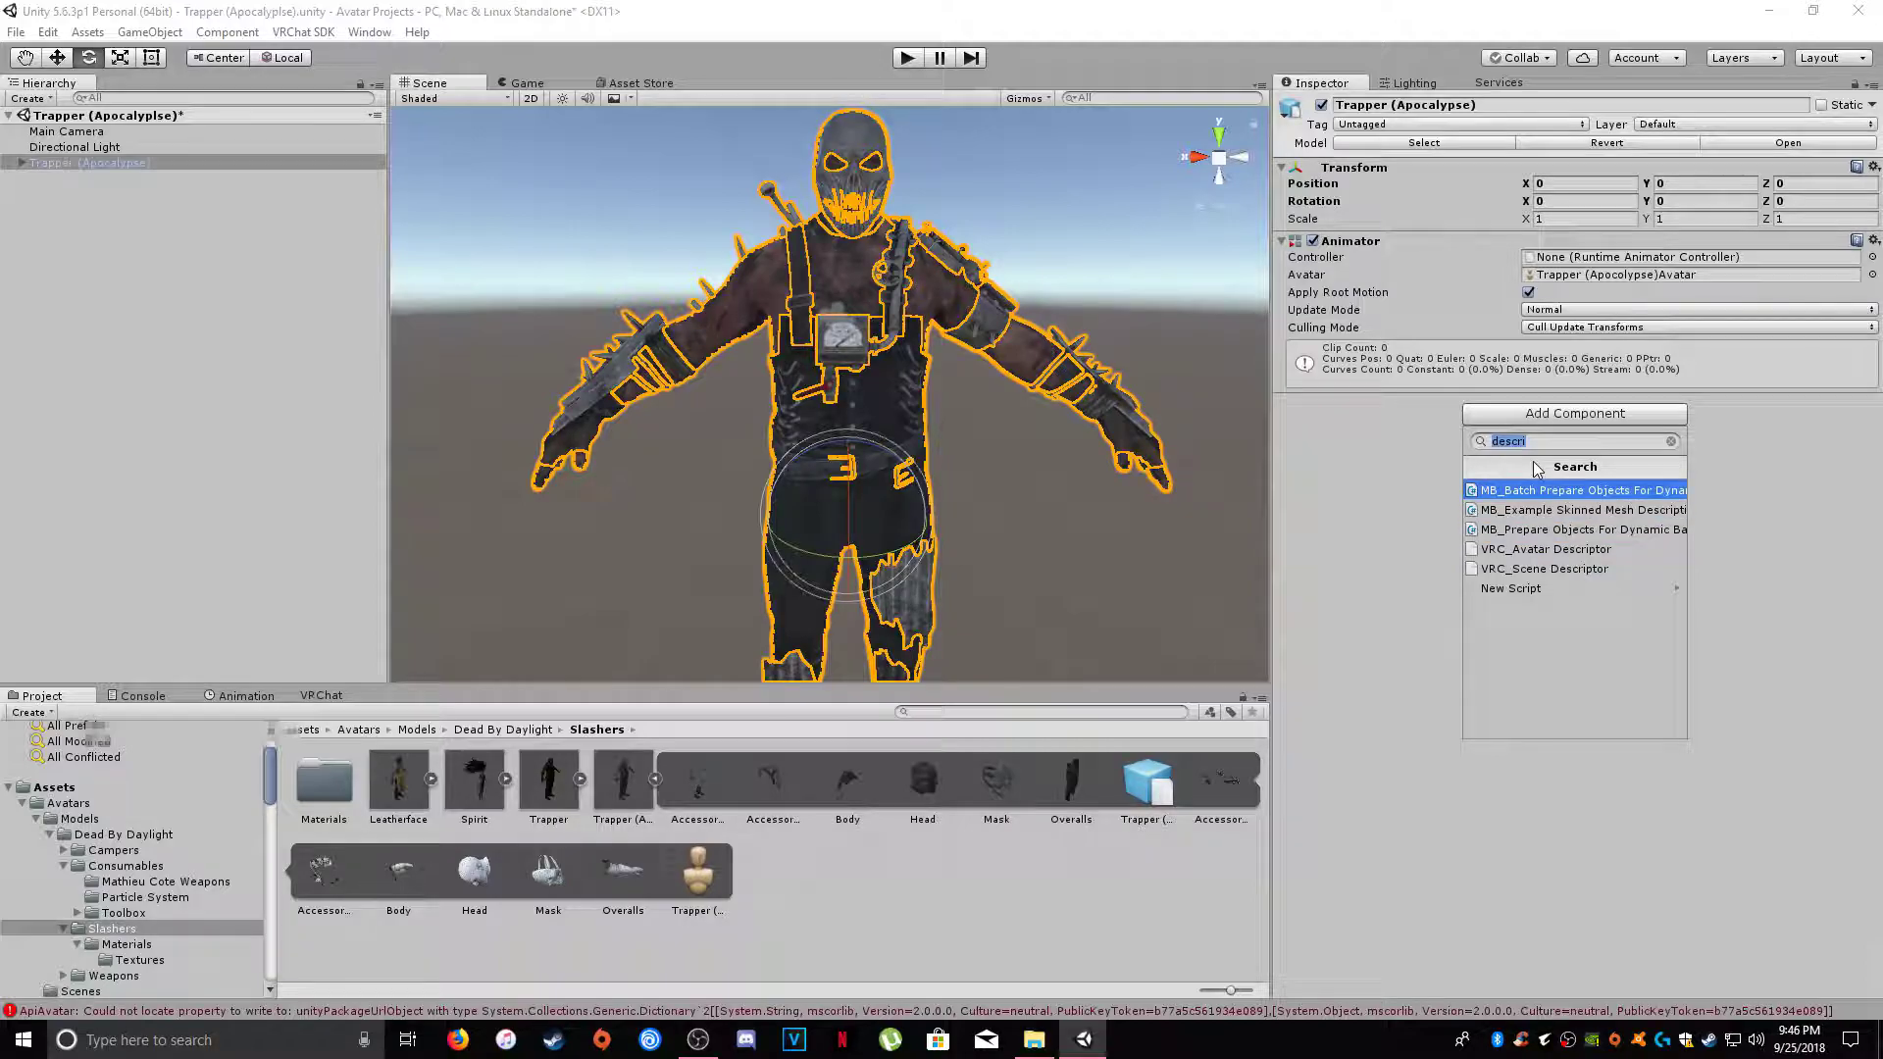
pyautogui.click(1549, 555)
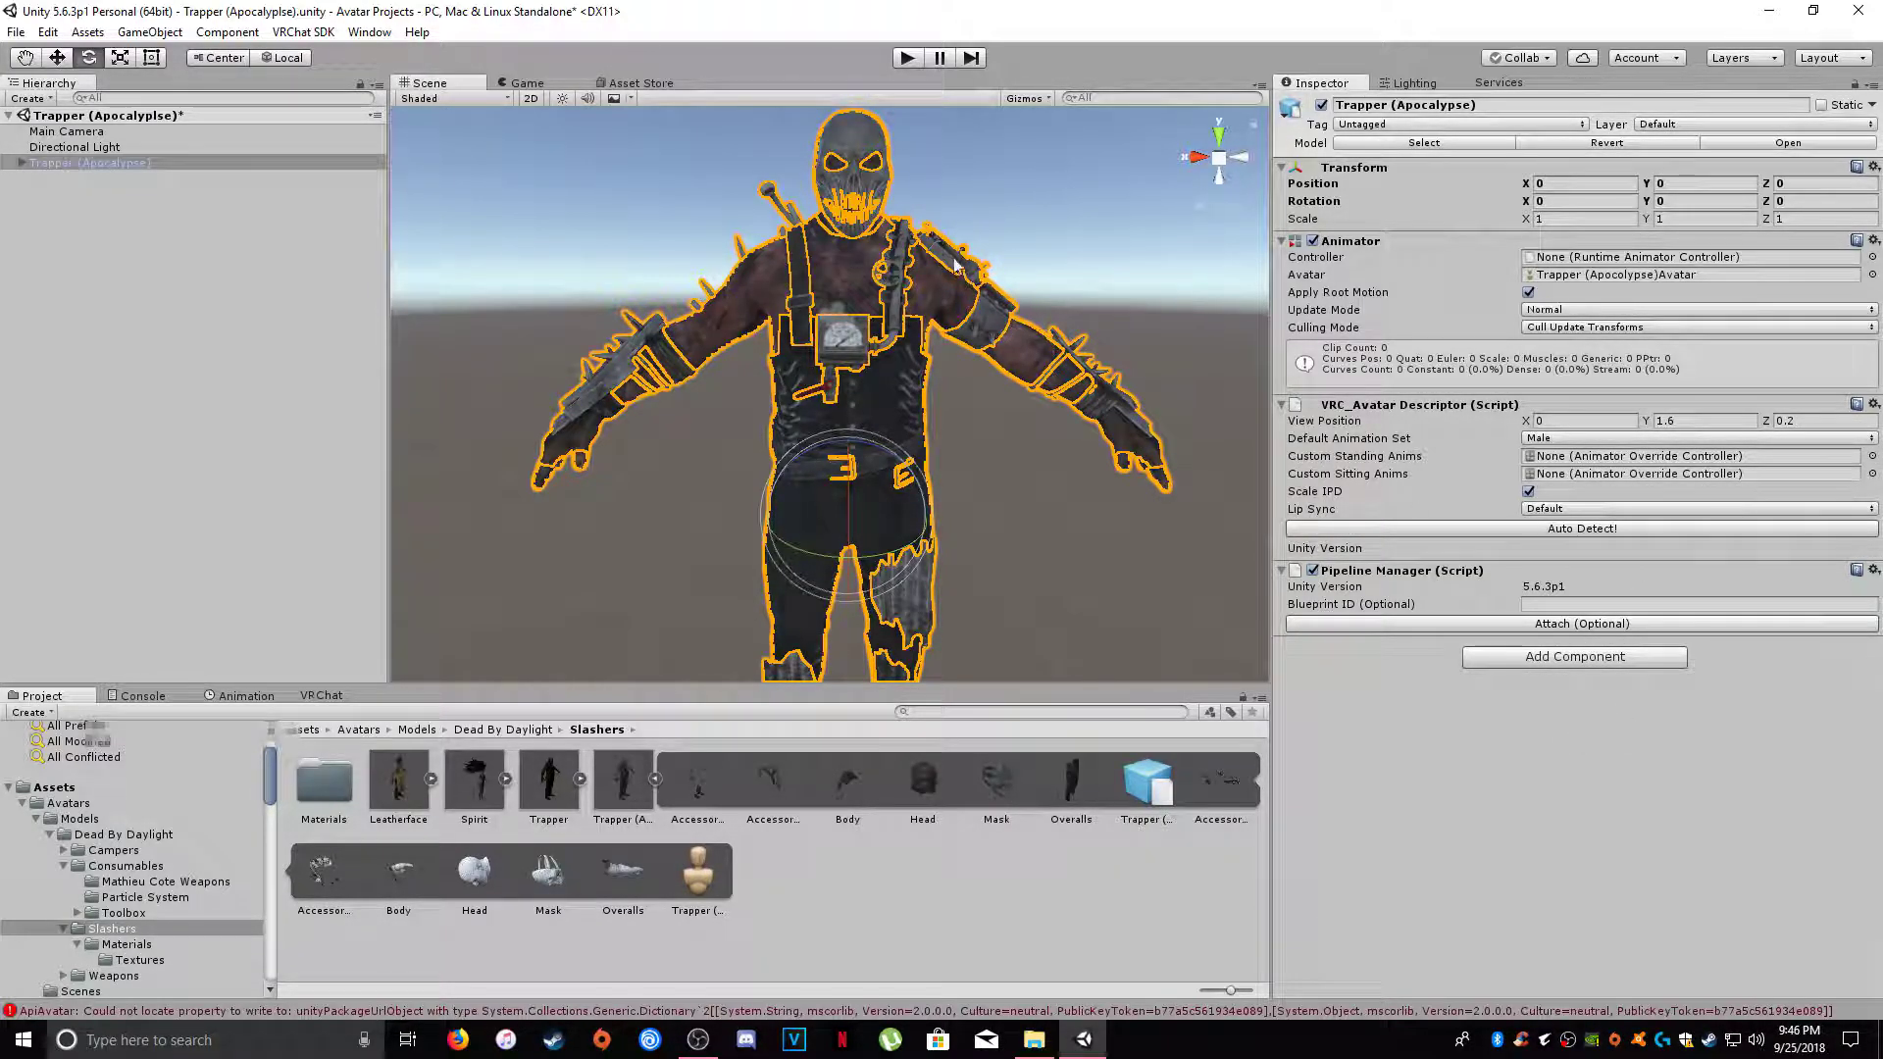
# - Set the View Position Y to 2.05 after trying 1.8, checking it against the masked face
pyautogui.scroll(5, 979, 336)
pyautogui.moveTo(978, 336); pyautogui.dragTo(946, 283, button='middle')
pyautogui.keyDown('alt'); pyautogui.moveTo(946, 282); pyautogui.dragTo(1078, 294); pyautogui.keyUp('alt')
pyautogui.click(1667, 421)
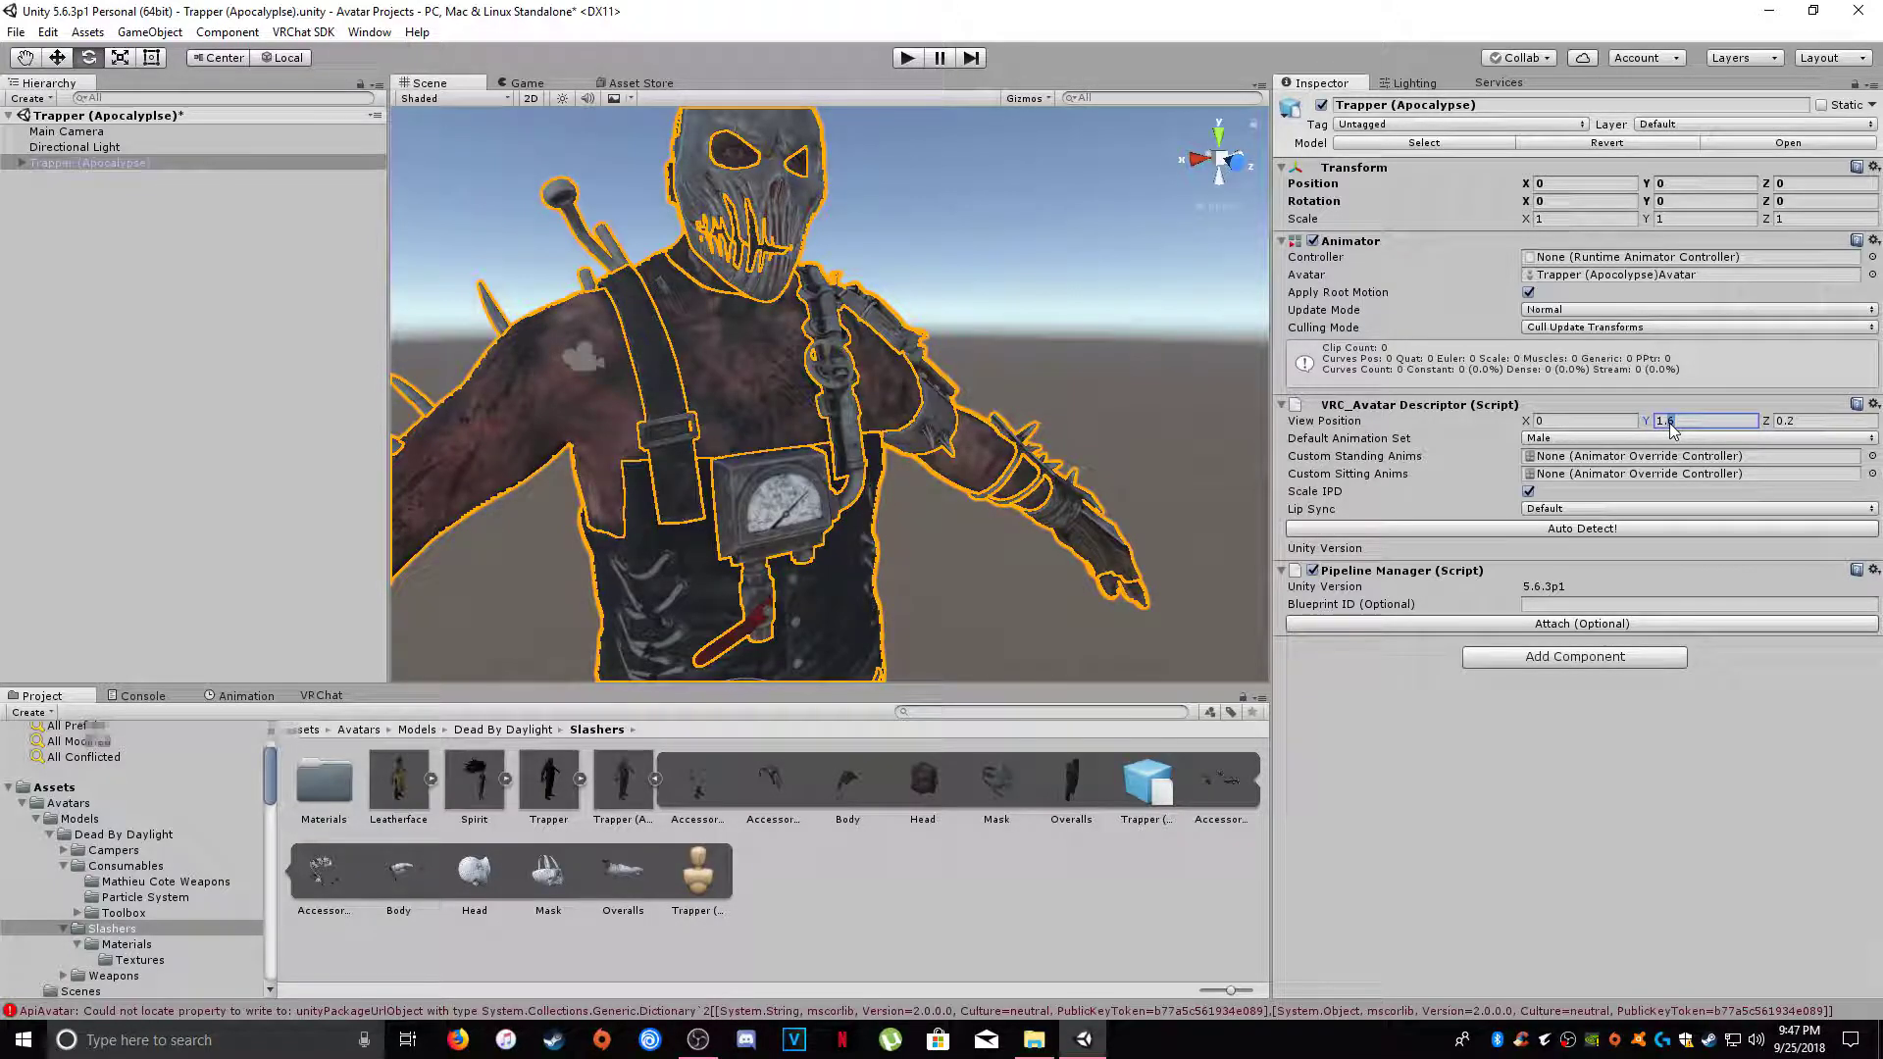
pyautogui.write('1.8')
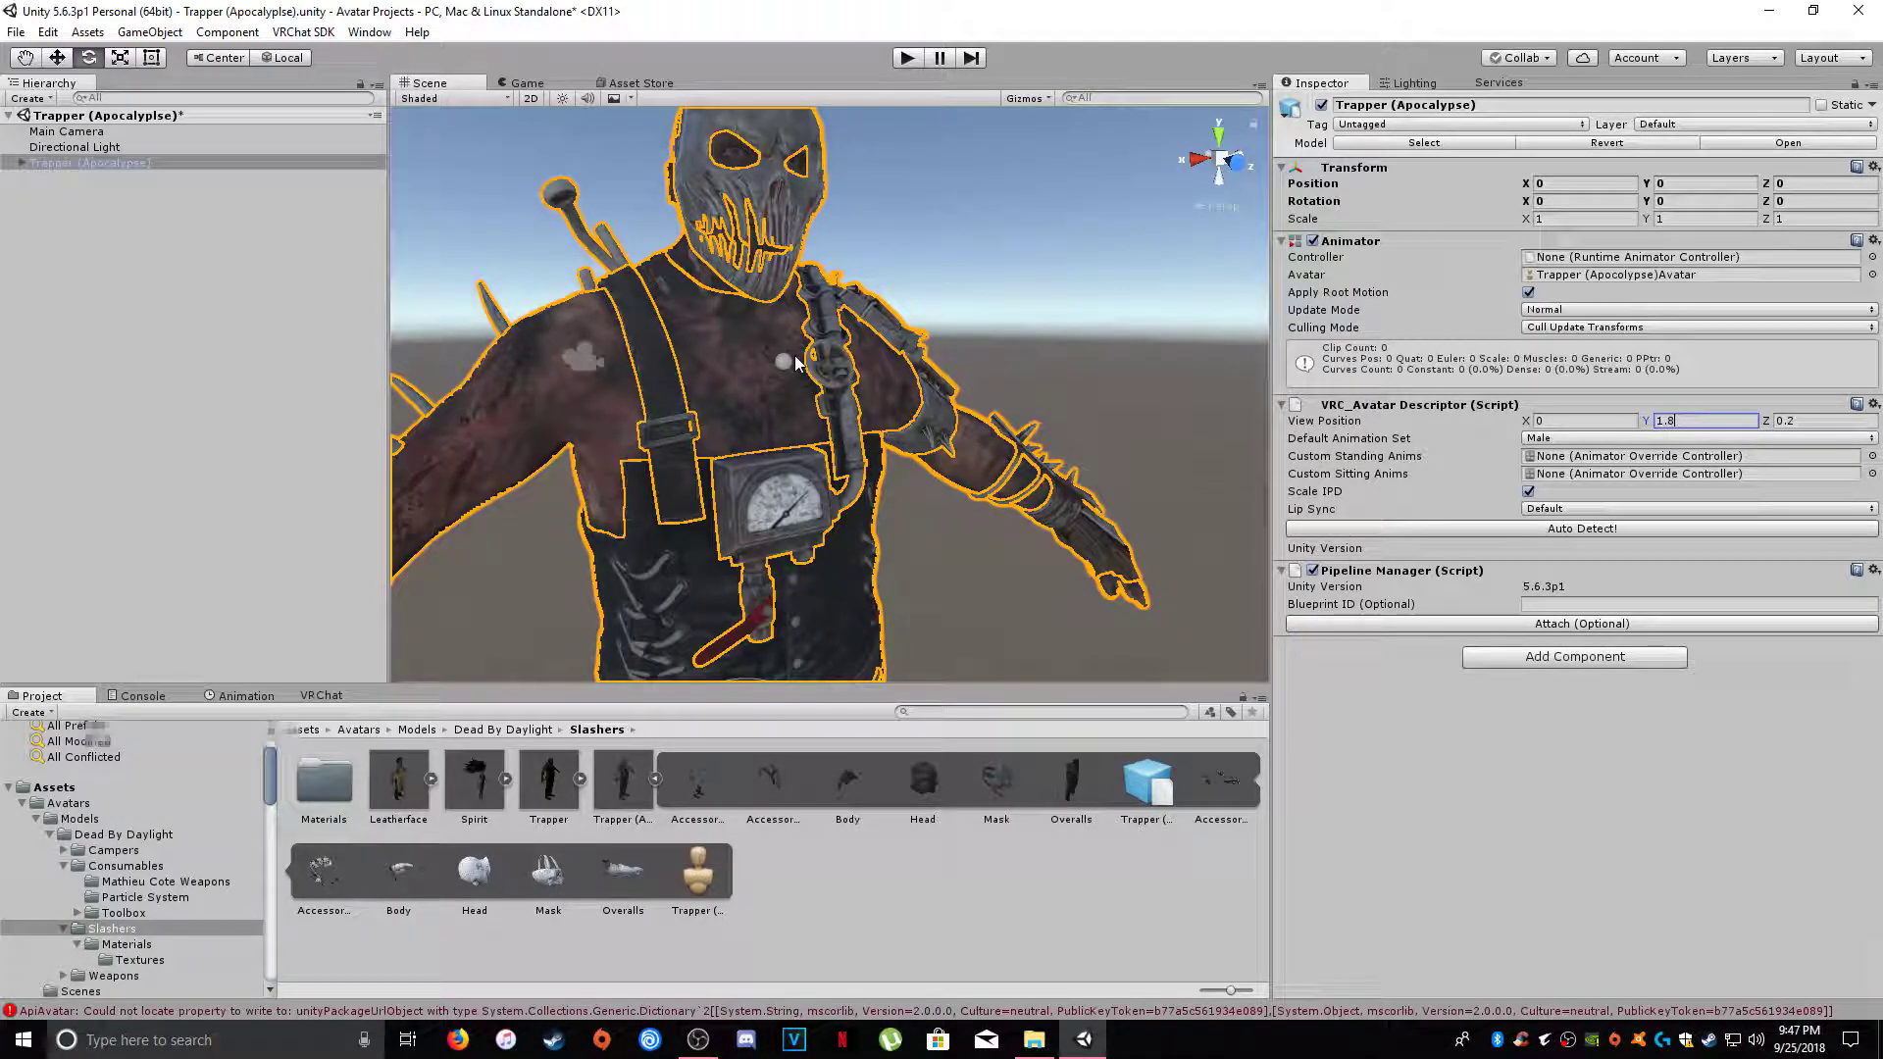
pyautogui.press('alt')
pyautogui.keyDown('alt'); pyautogui.moveTo(834, 358); pyautogui.dragTo(686, 417); pyautogui.keyUp('alt')
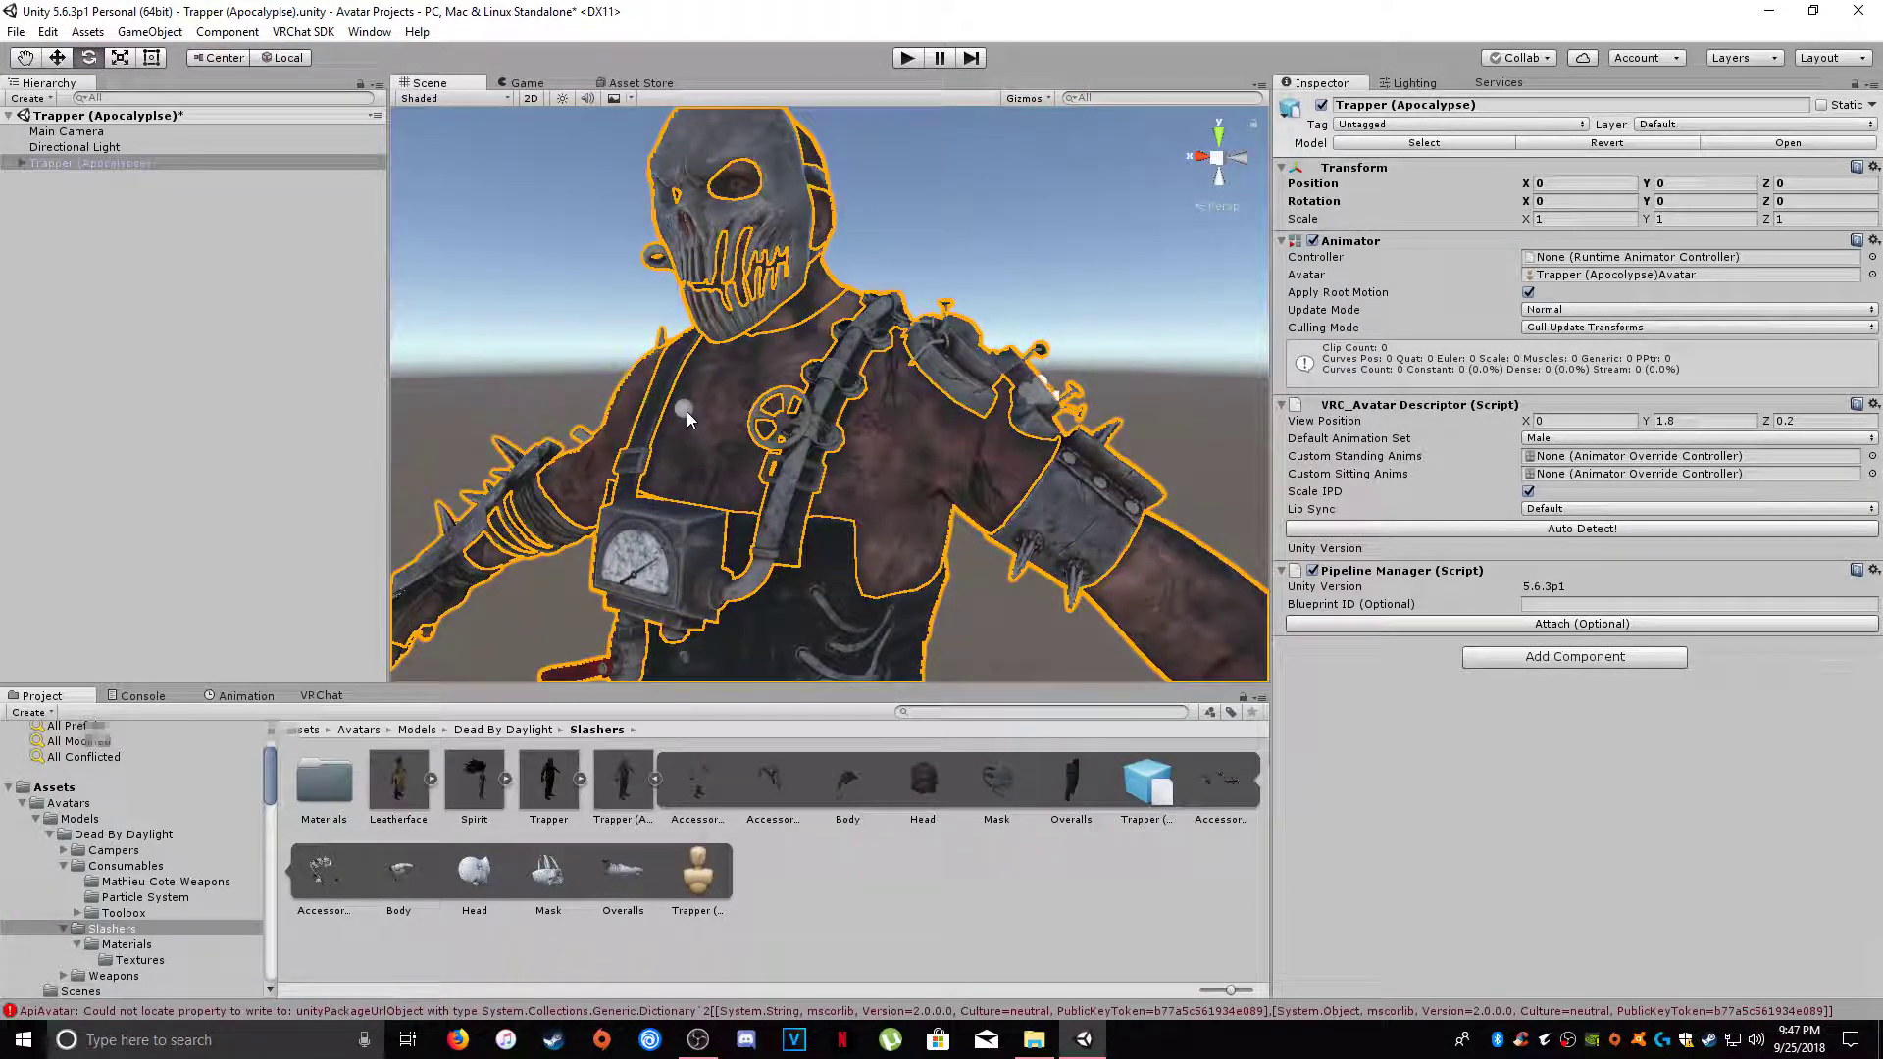
pyautogui.keyDown('alt'); pyautogui.moveTo(715, 429); pyautogui.dragTo(863, 461); pyautogui.keyUp('alt')
pyautogui.scroll(8, 784, 392)
pyautogui.moveTo(698, 305); pyautogui.dragTo(743, 248, button='middle')
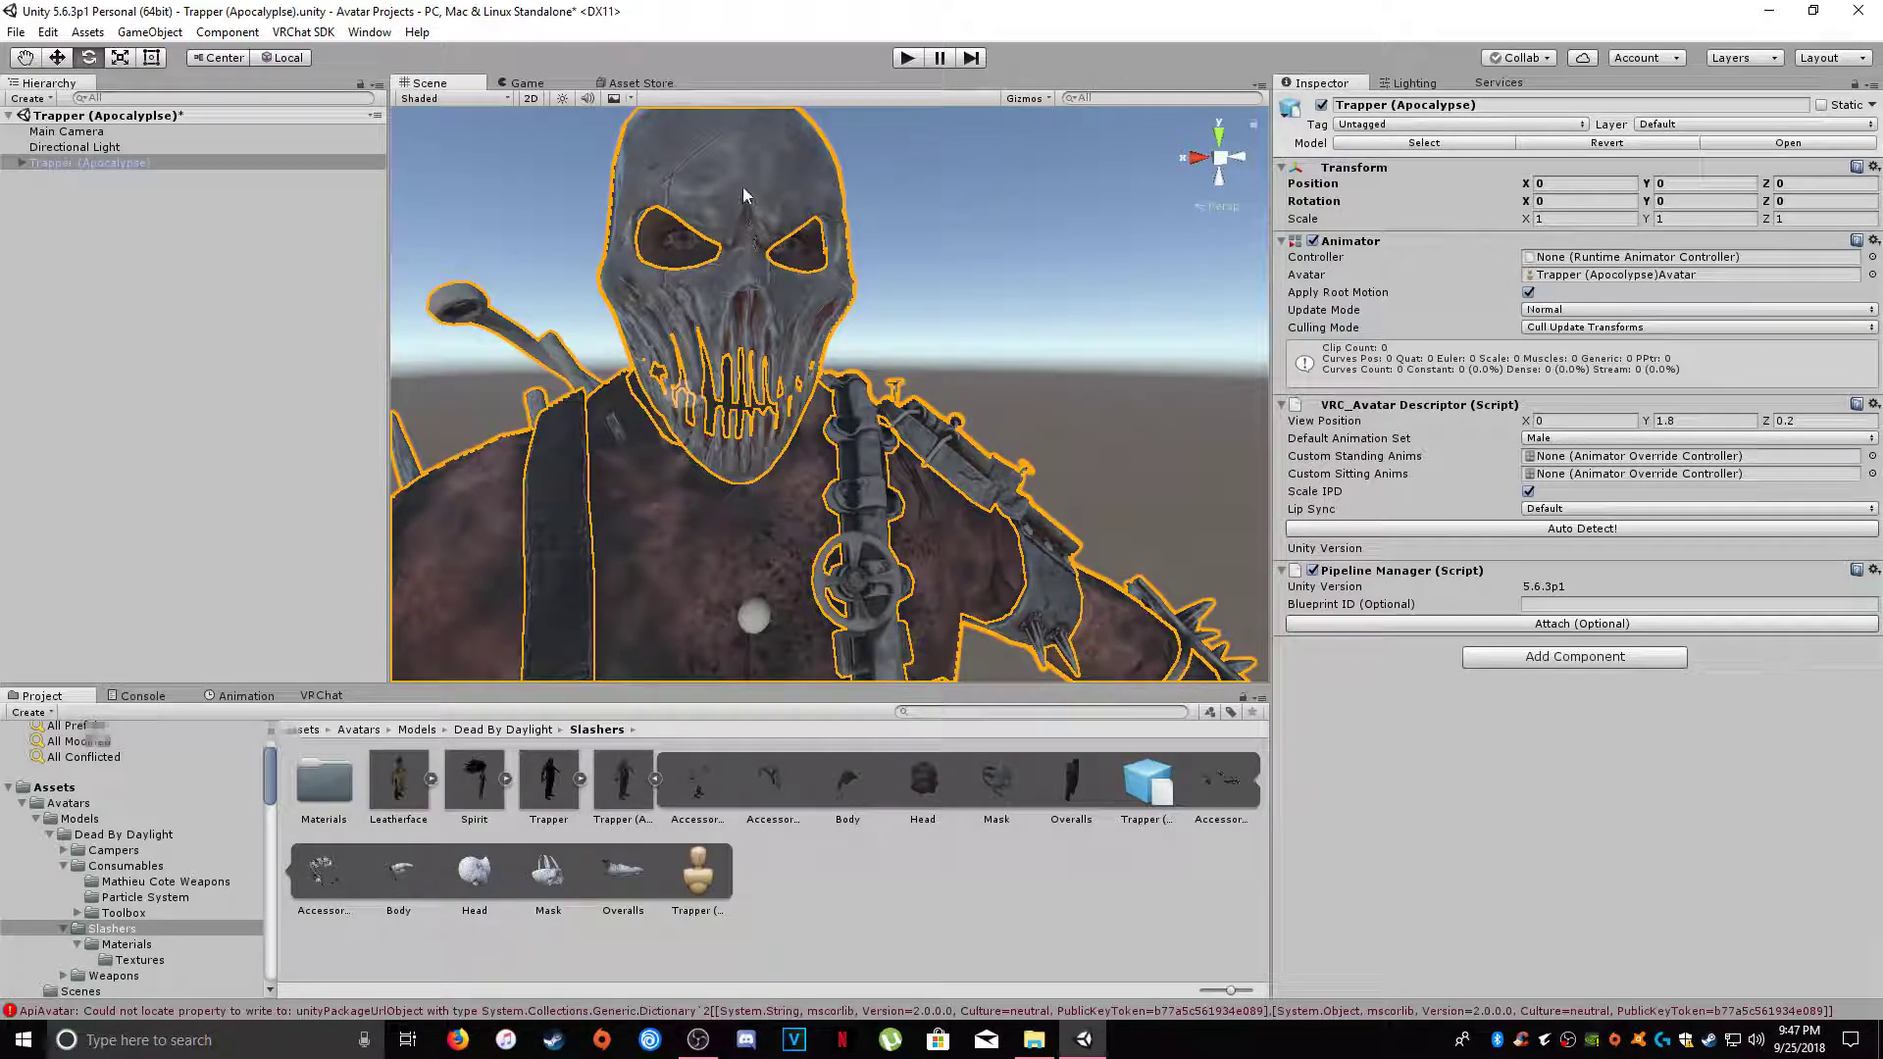
pyautogui.keyDown('alt'); pyautogui.moveTo(817, 446); pyautogui.dragTo(761, 570); pyautogui.keyUp('alt')
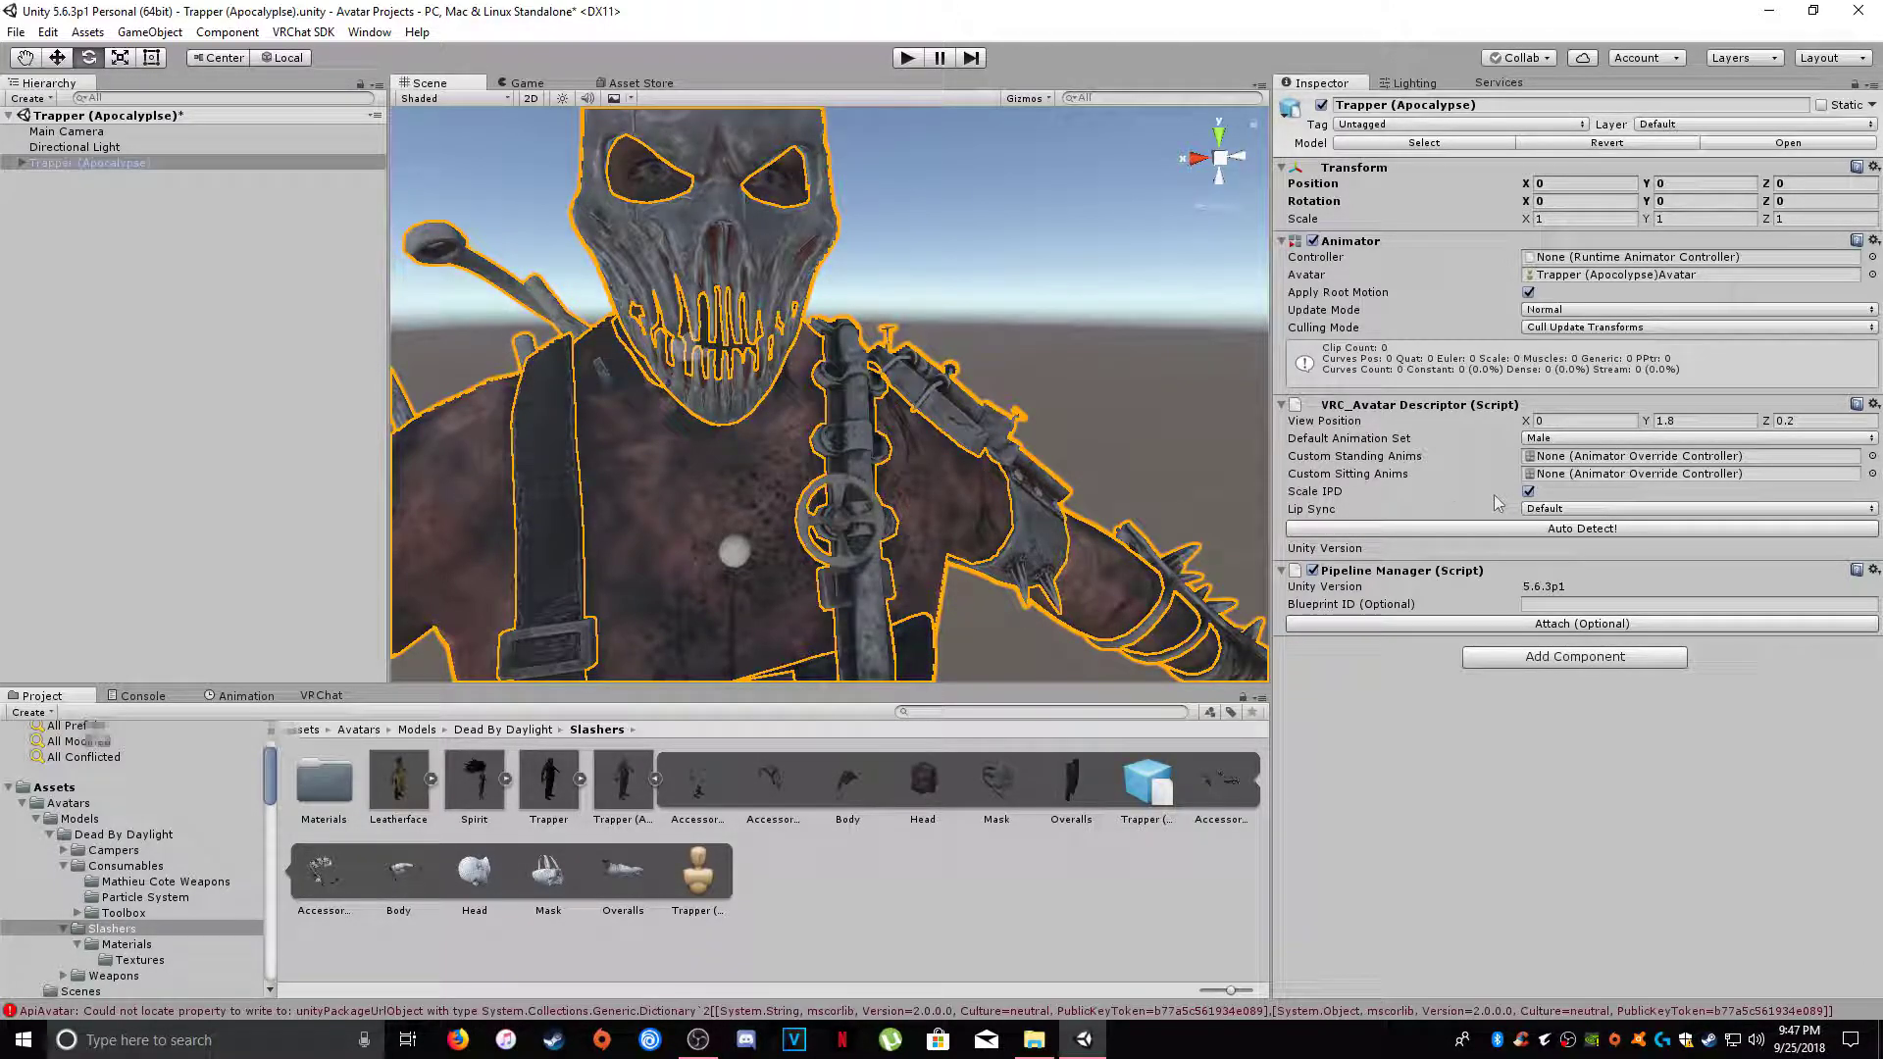
pyautogui.click(1671, 423)
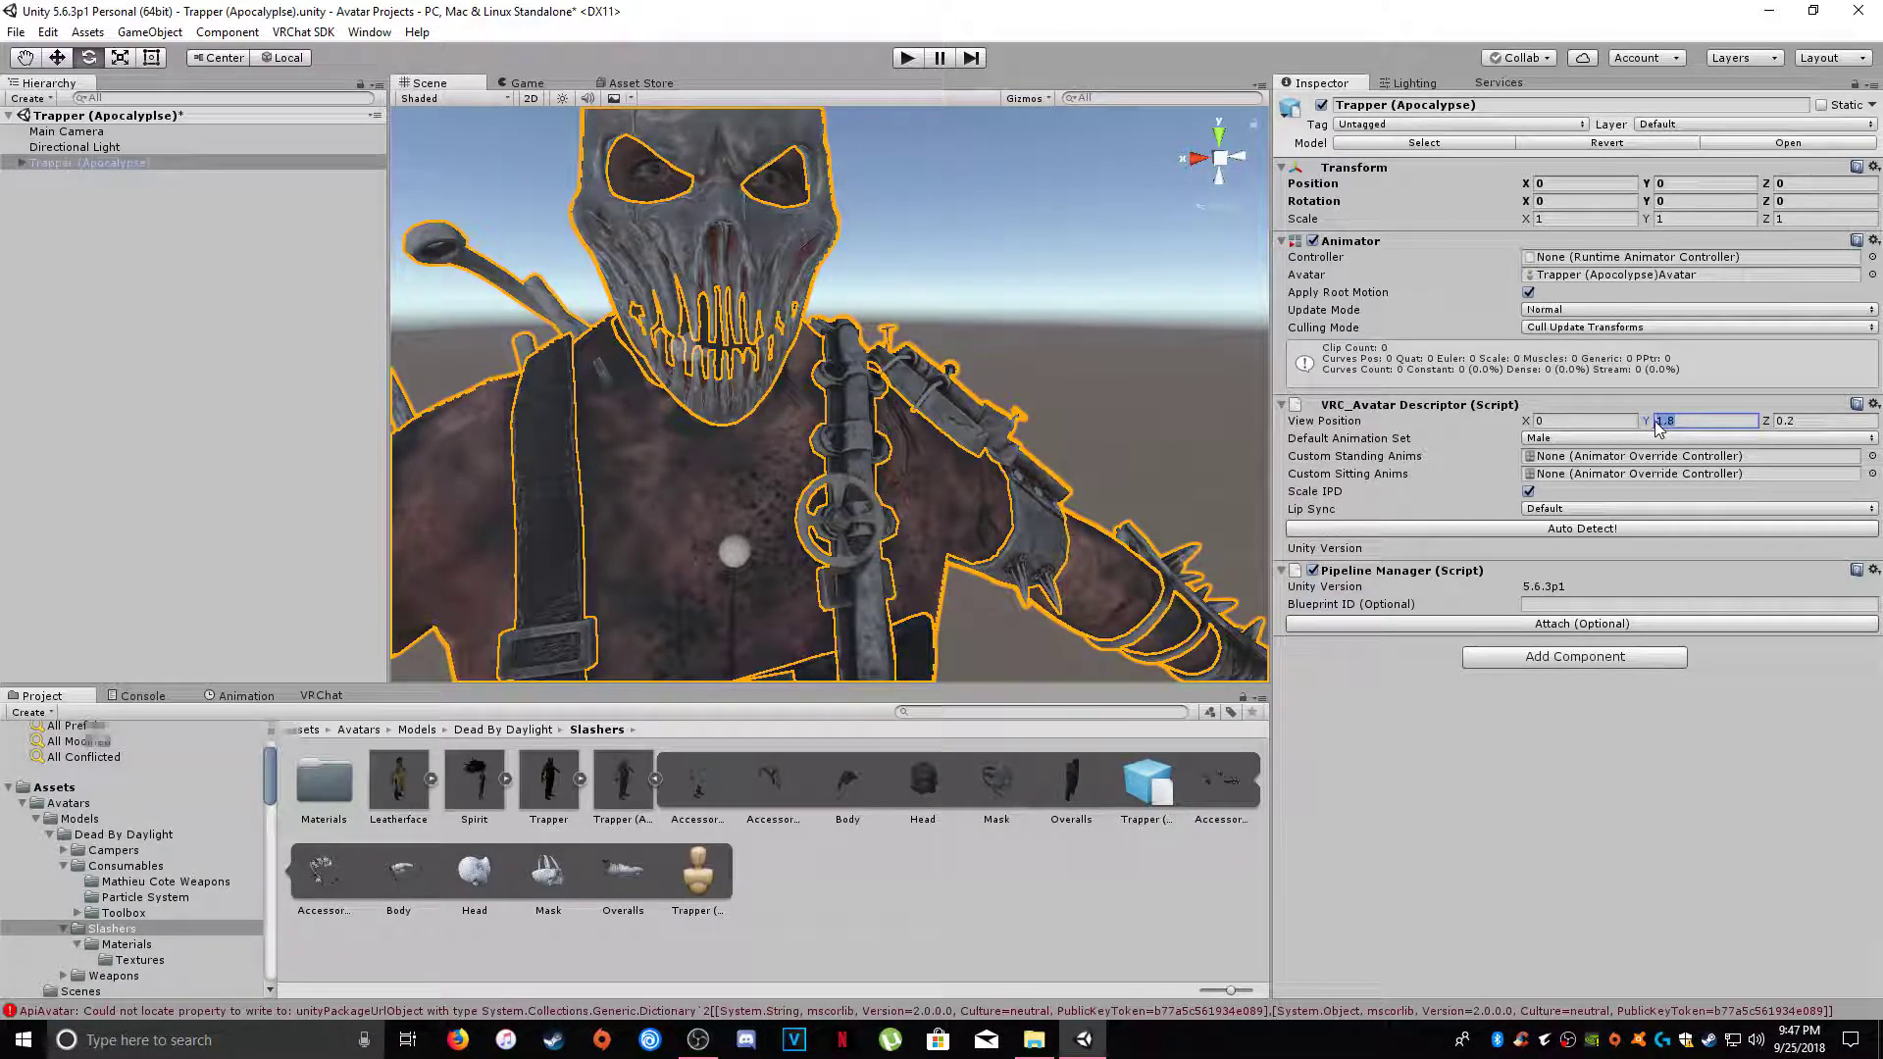
pyautogui.write('2')
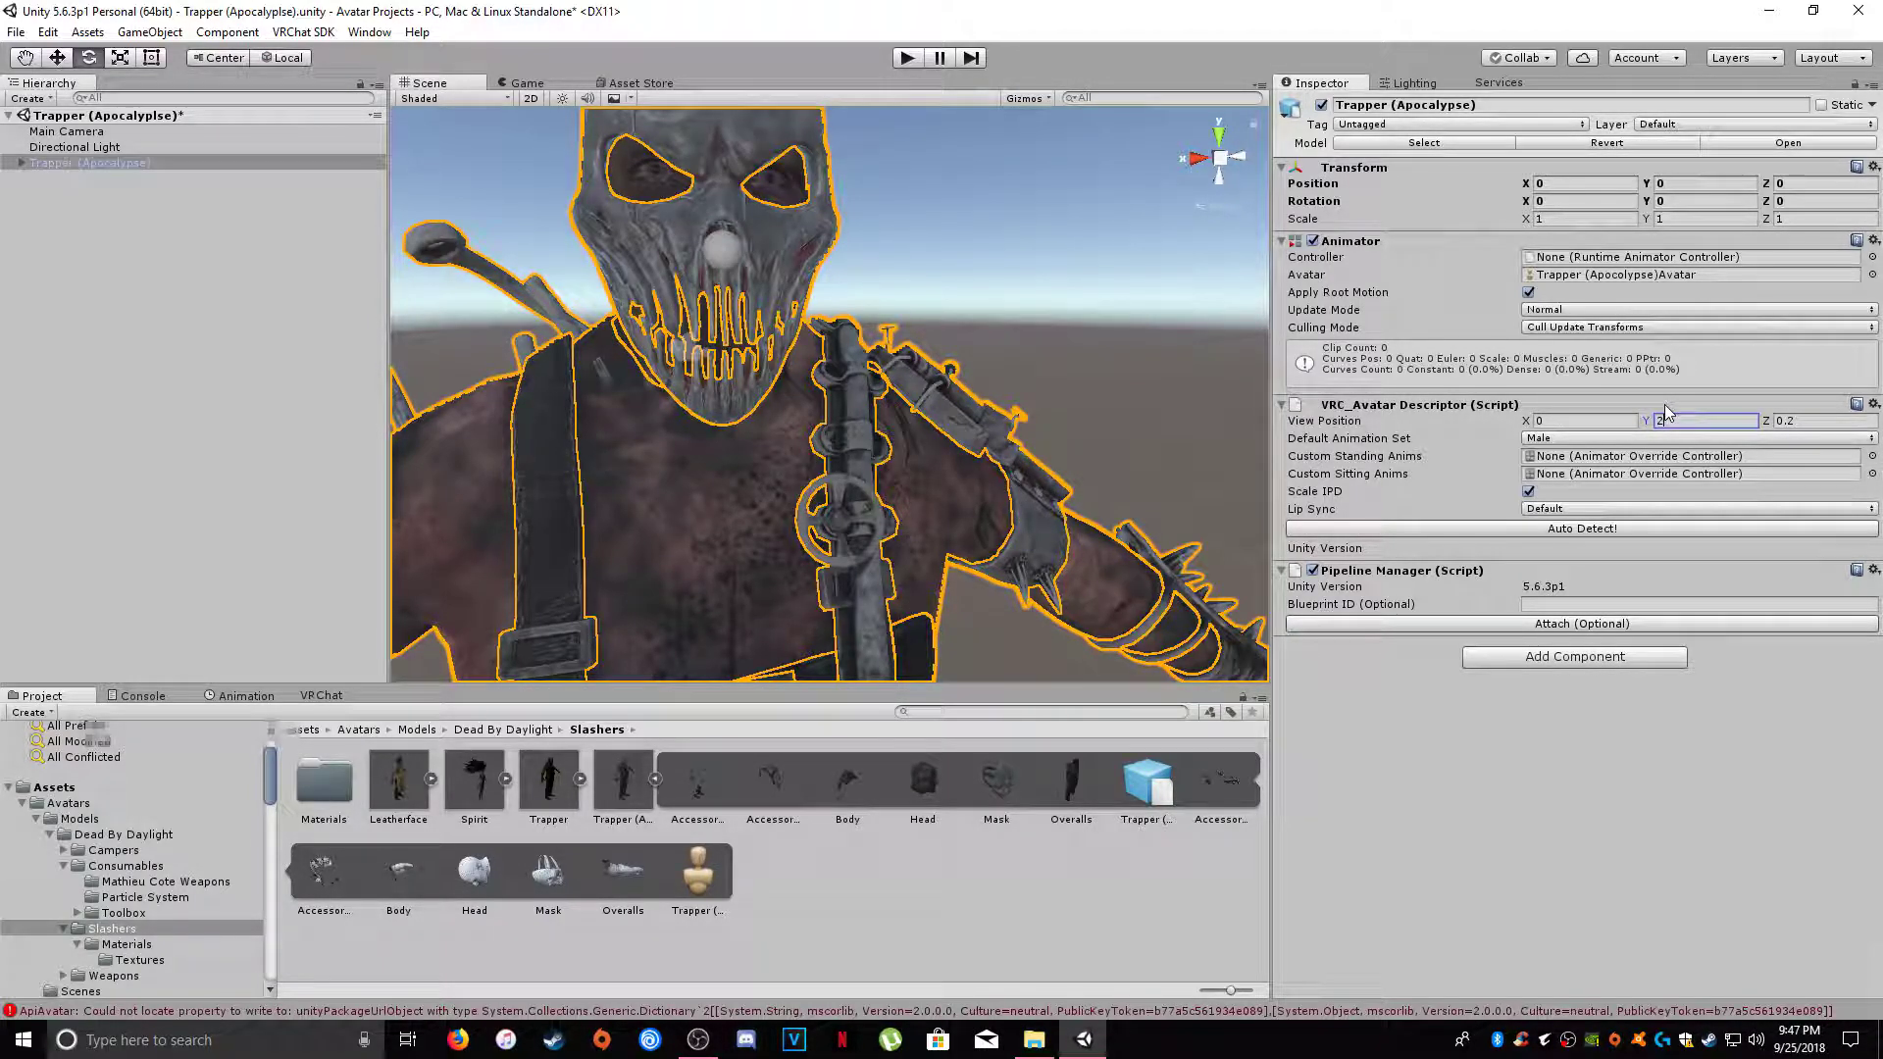
pyautogui.write('.05')
pyautogui.press('Return')
# - Set the View Position Z to 0.15 so the viewpoint sits at the mask's eyes
pyautogui.moveTo(1145, 390); pyautogui.dragTo(1020, 334, button='middle')
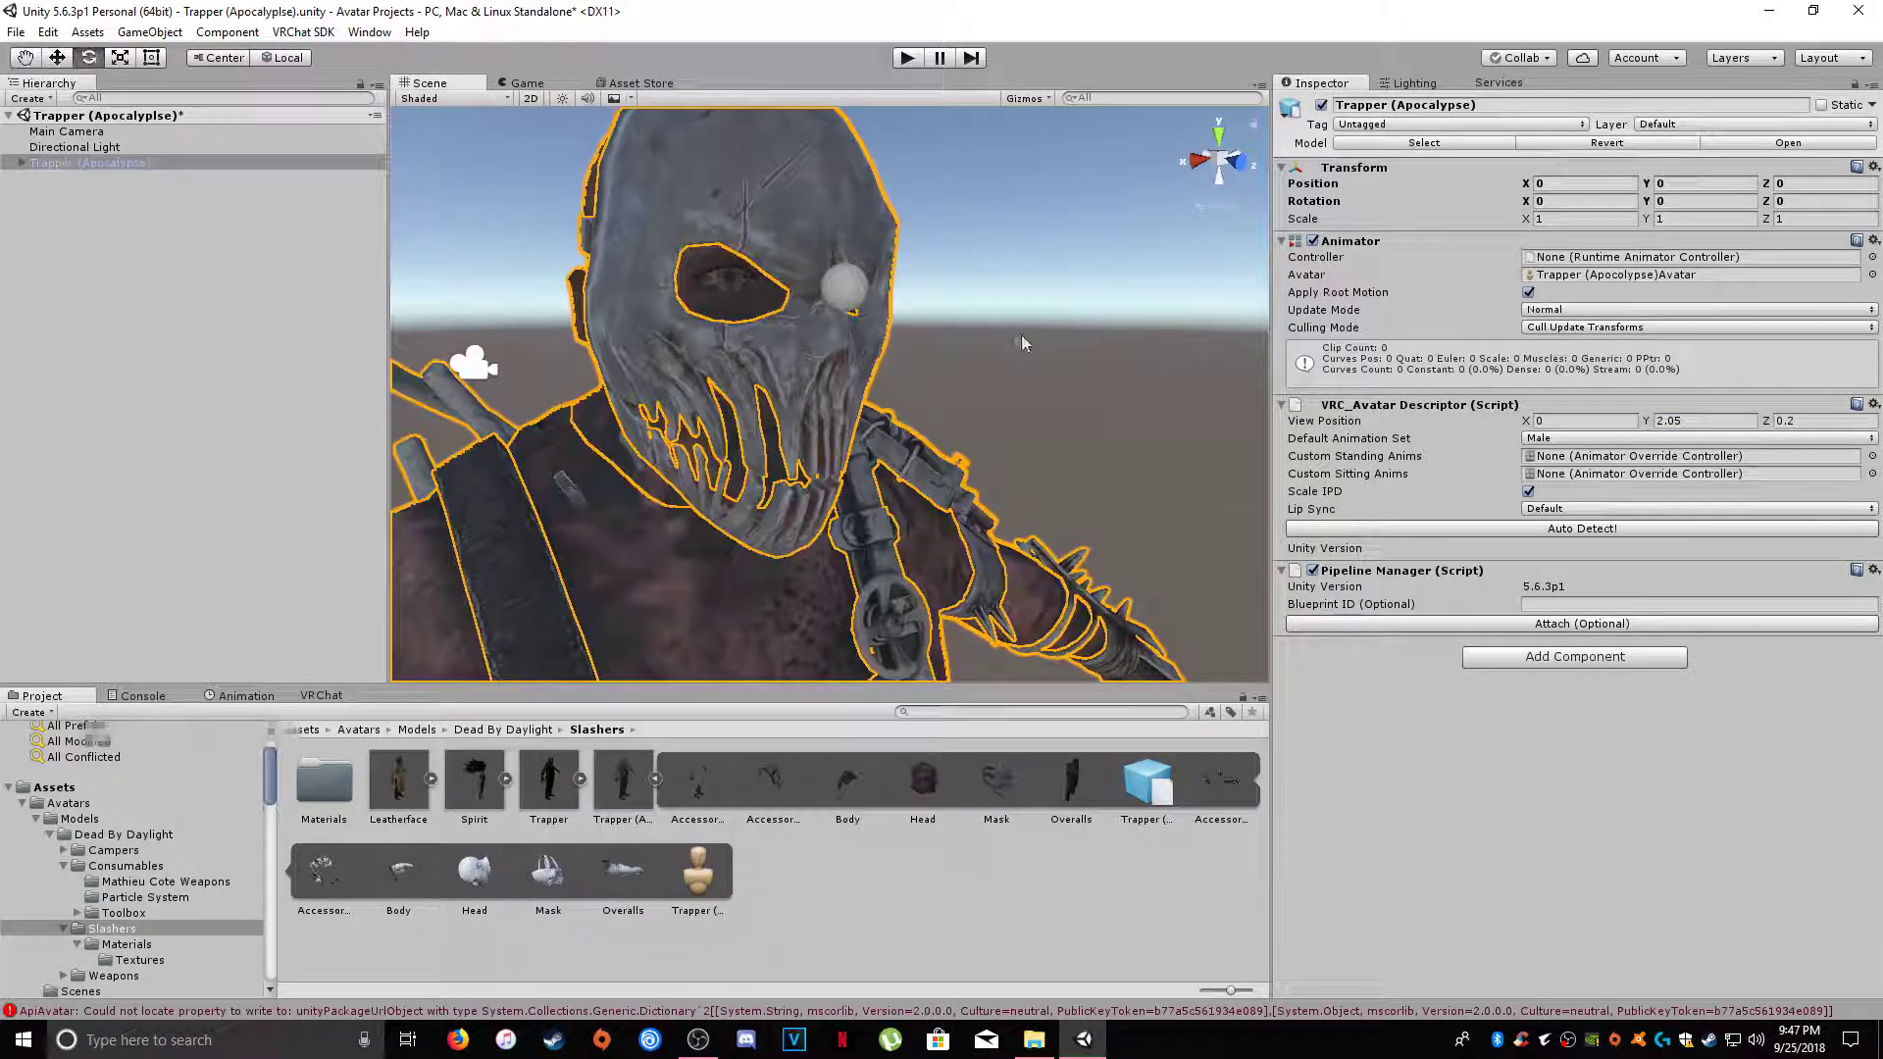
pyautogui.click(1789, 422)
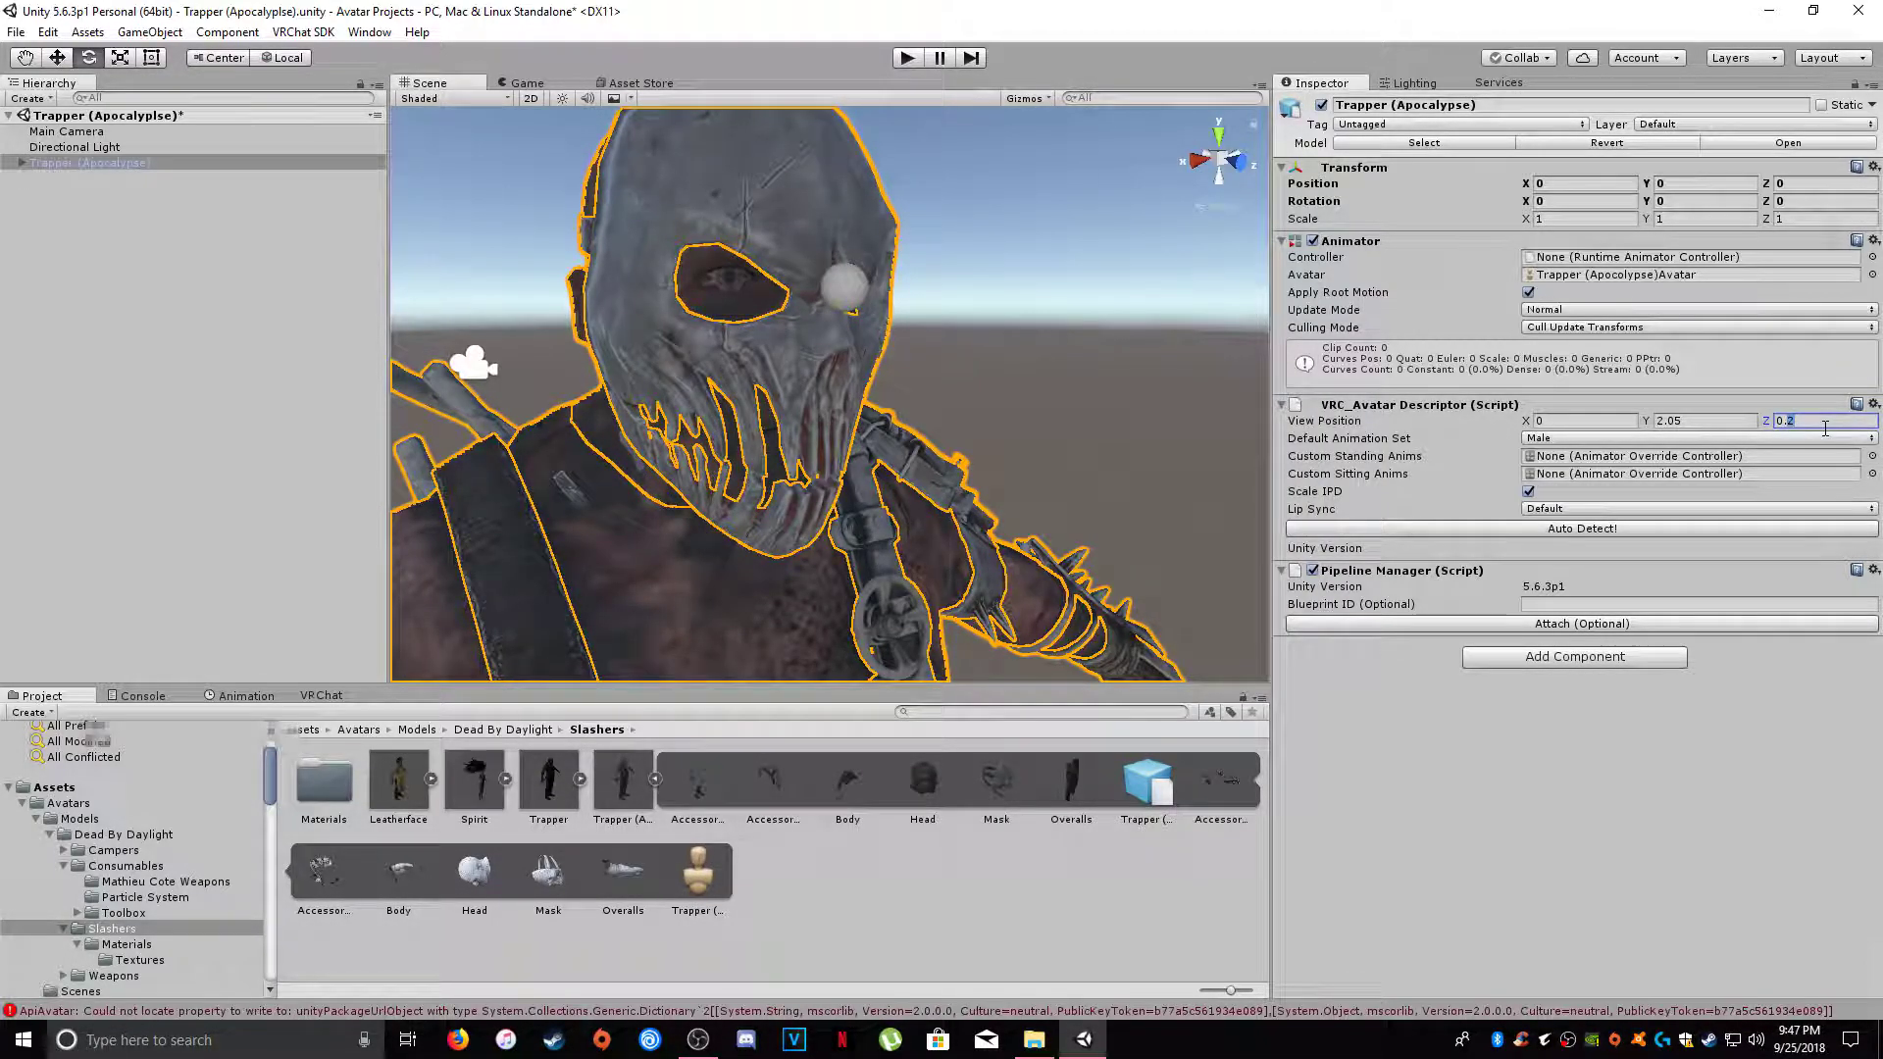
pyautogui.write('0.15')
pyautogui.press('Return')
pyautogui.moveTo(985, 361); pyautogui.dragTo(1066, 369, button='middle')
pyautogui.moveTo(1066, 369); pyautogui.dragTo(931, 305, button='right')
pyautogui.scroll(-10, 931, 305)
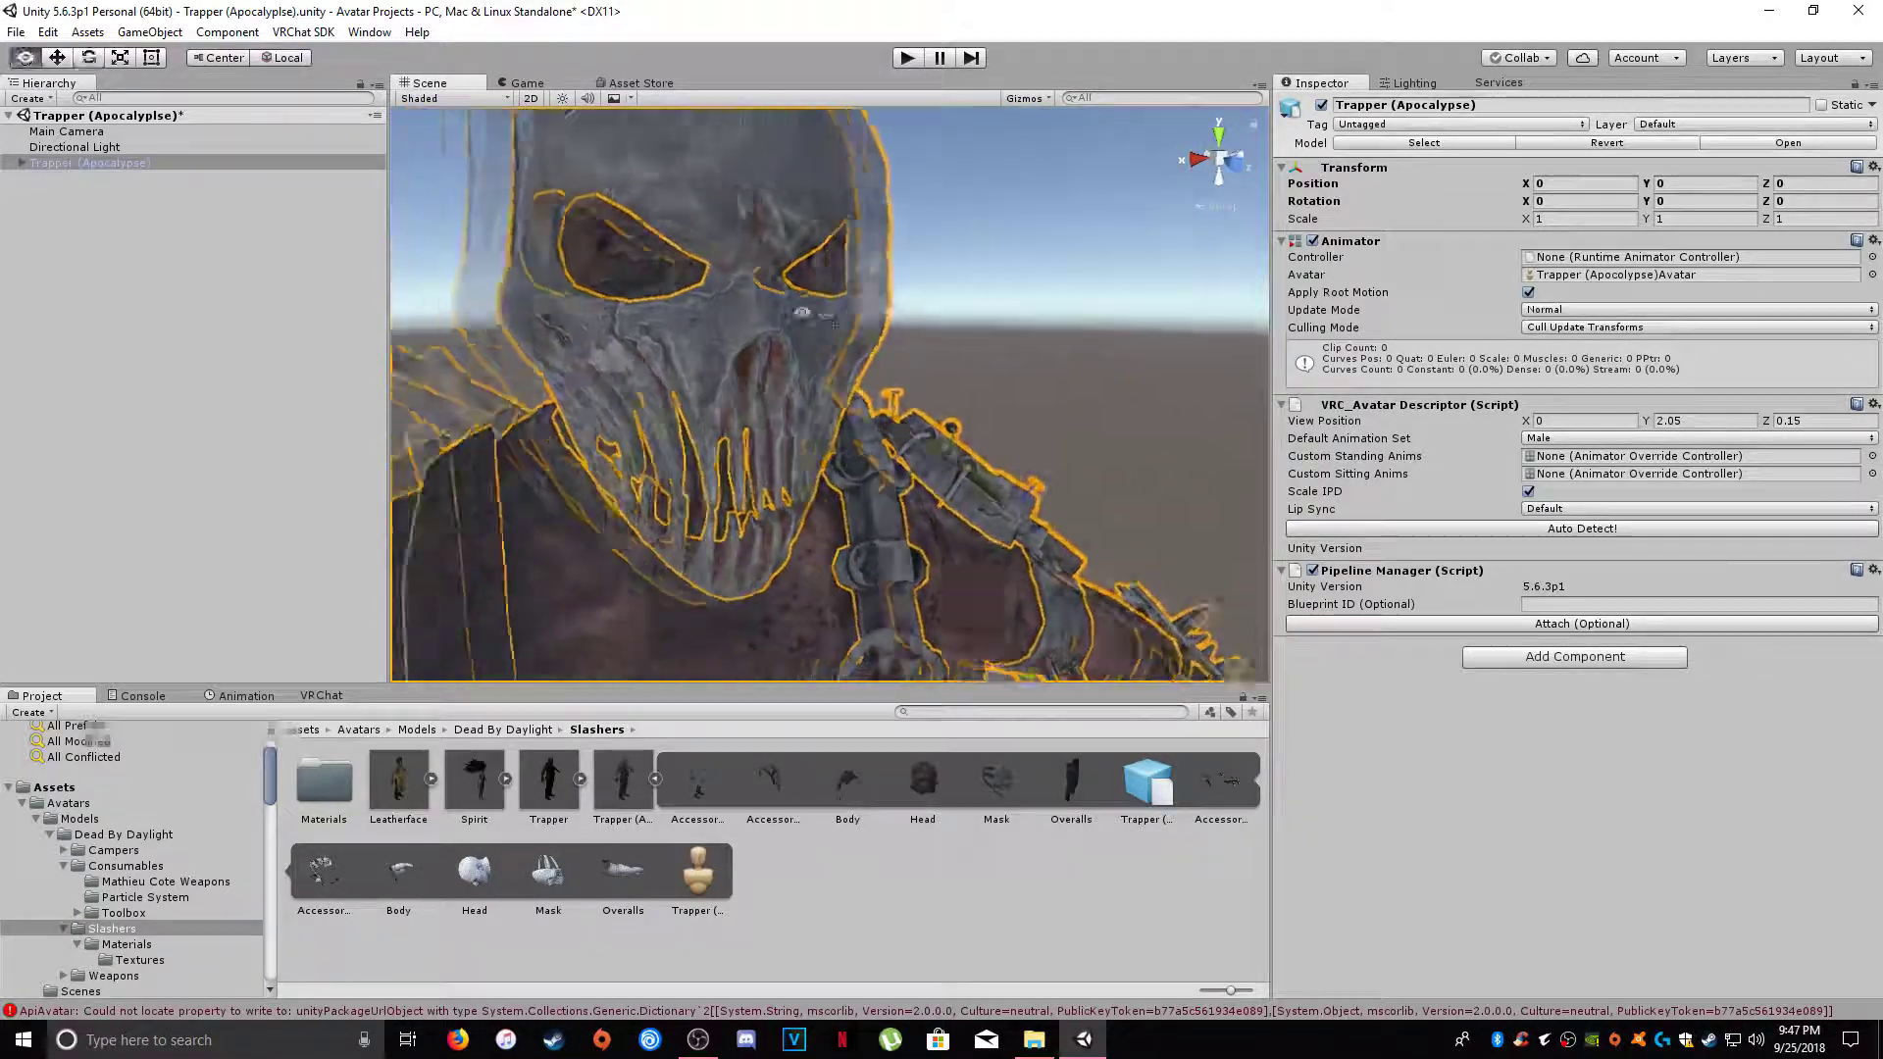
pyautogui.moveTo(899, 431); pyautogui.dragTo(923, 390, button='middle')
pyautogui.scroll(-5, 938, 416)
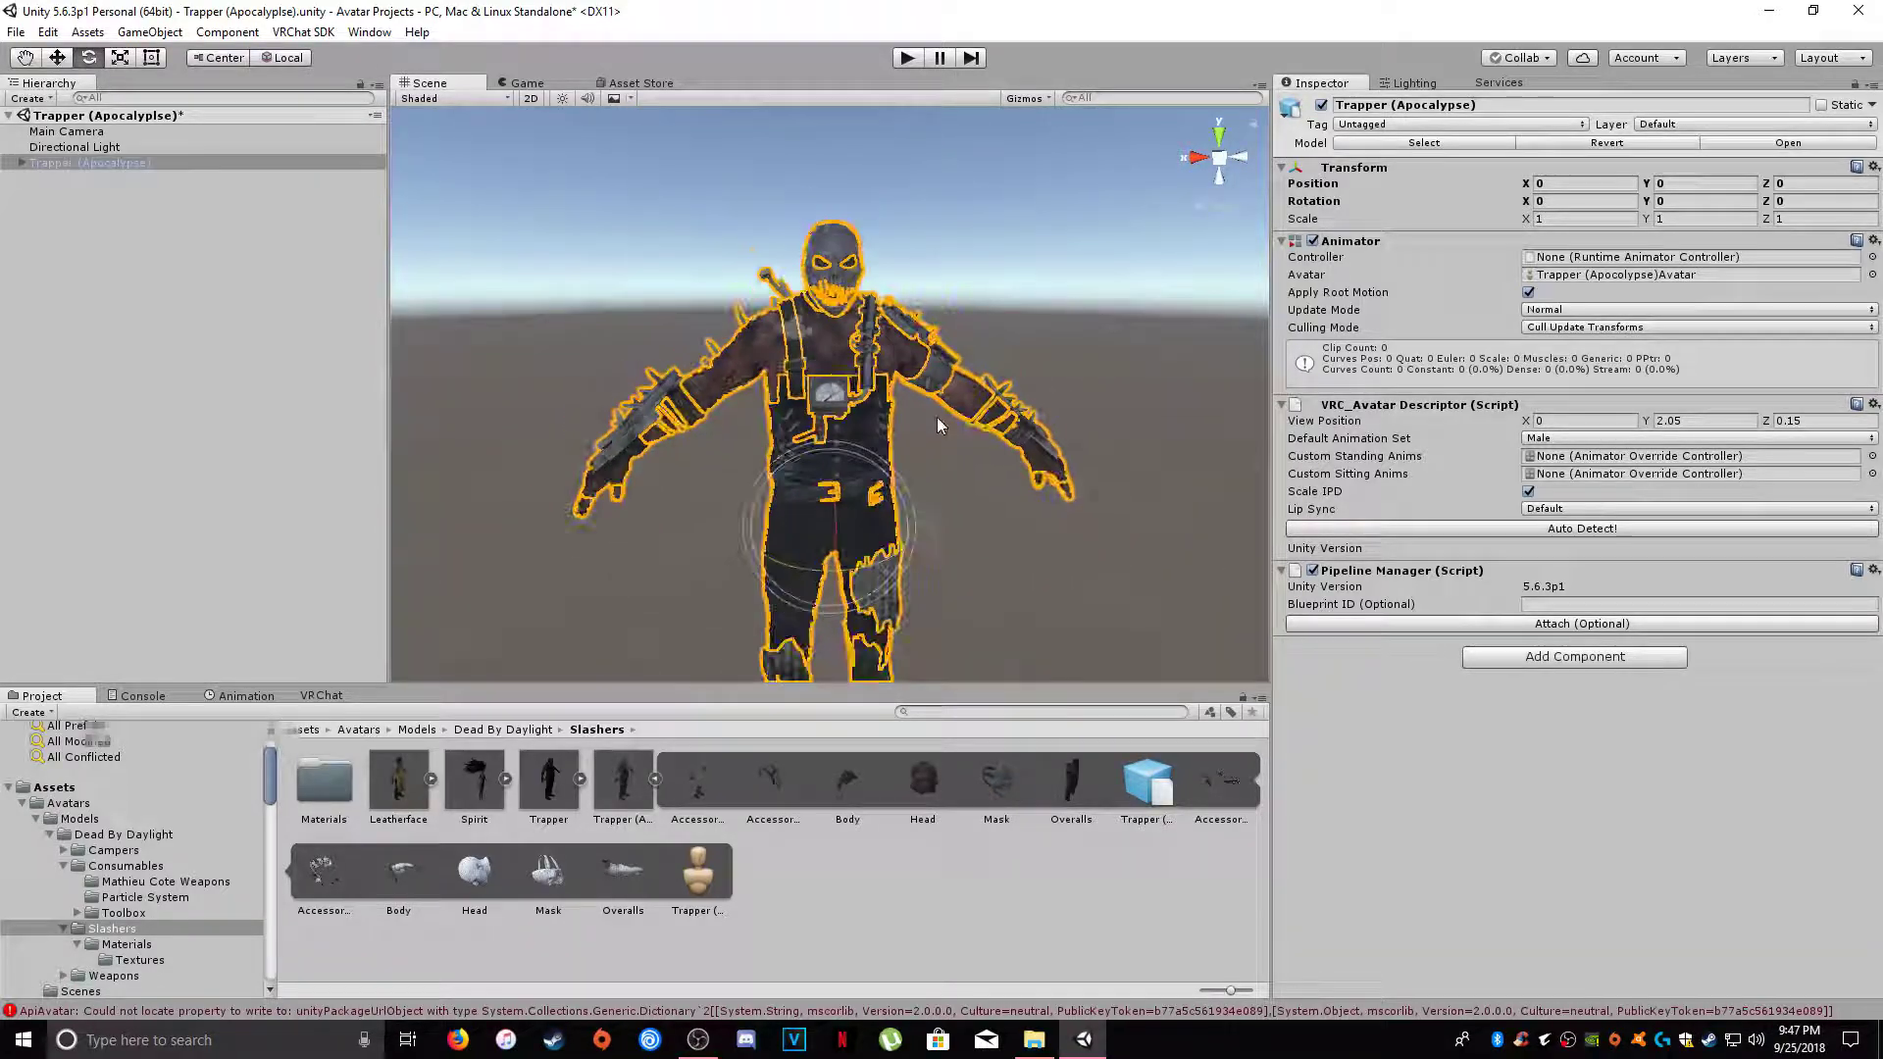
pyautogui.scroll(-2, 896, 280)
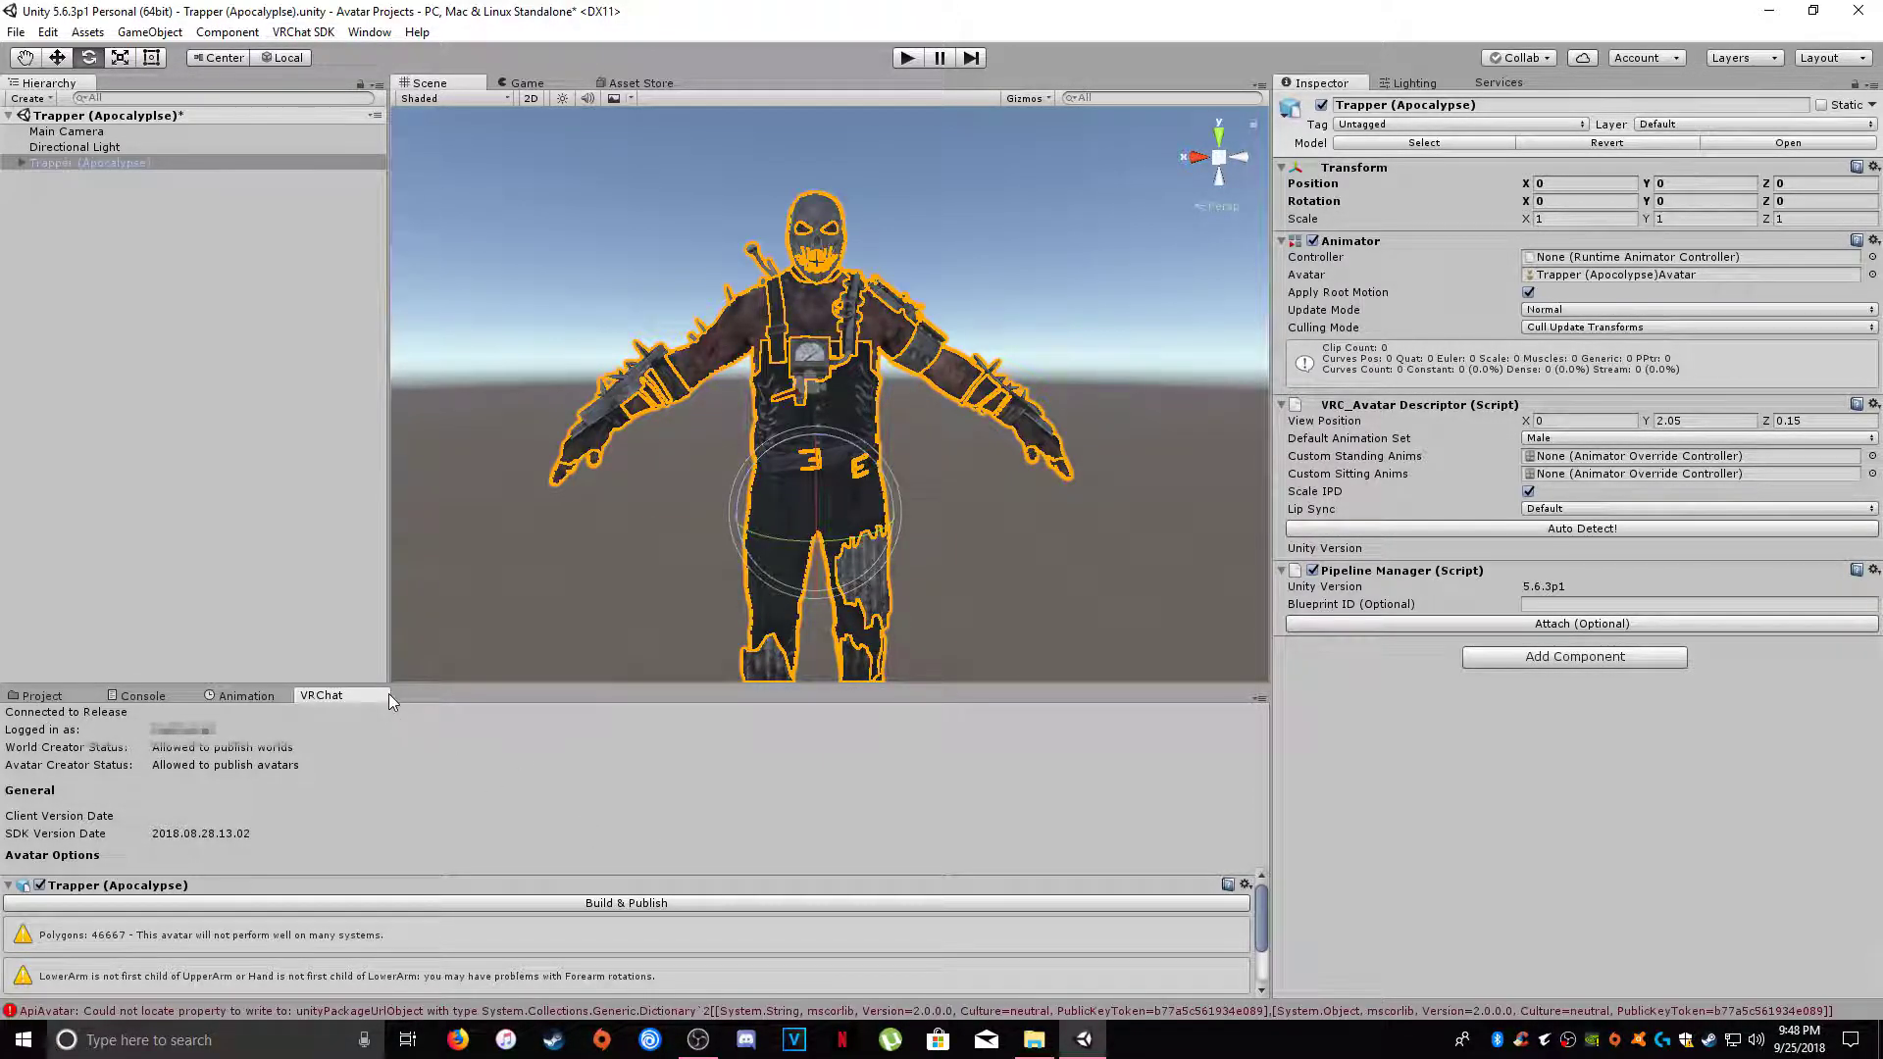
# - Build & Publish the Trapper avatar from the VRChat SDK Avatar Options
pyautogui.click(314, 34)
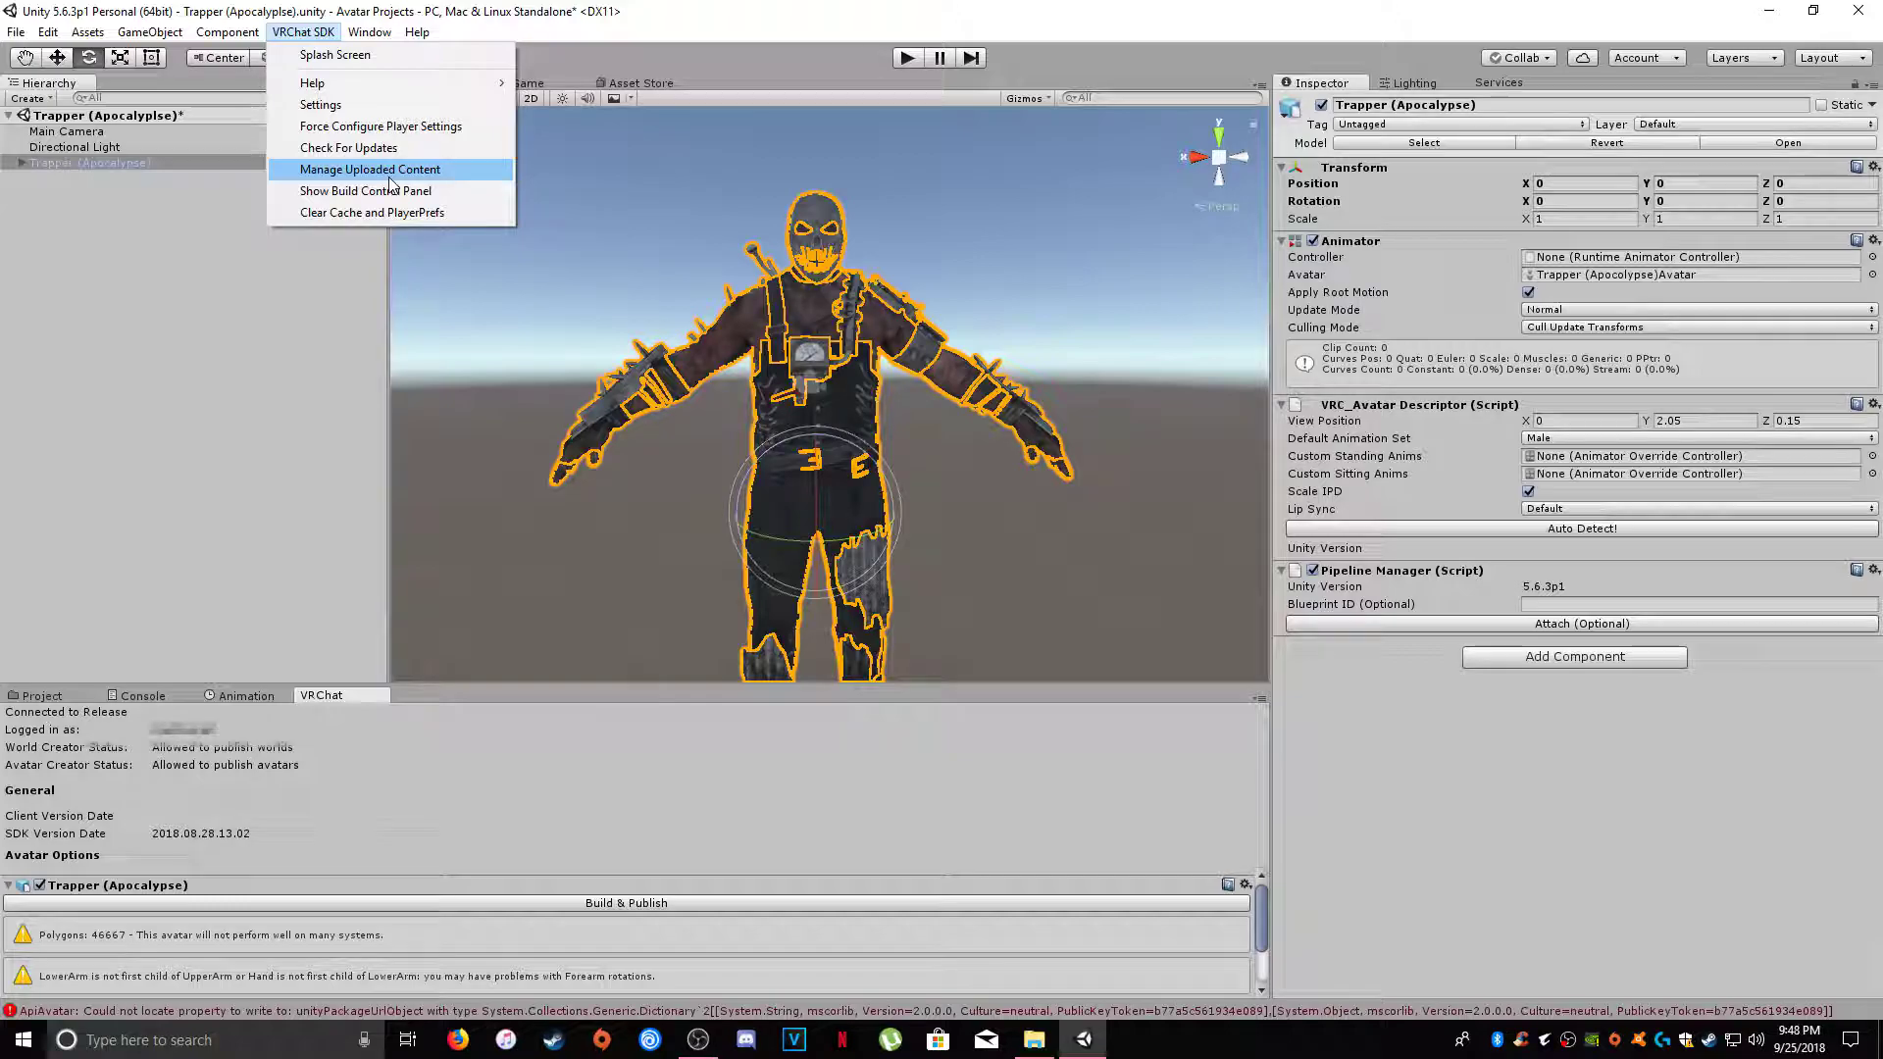
pyautogui.click(281, 474)
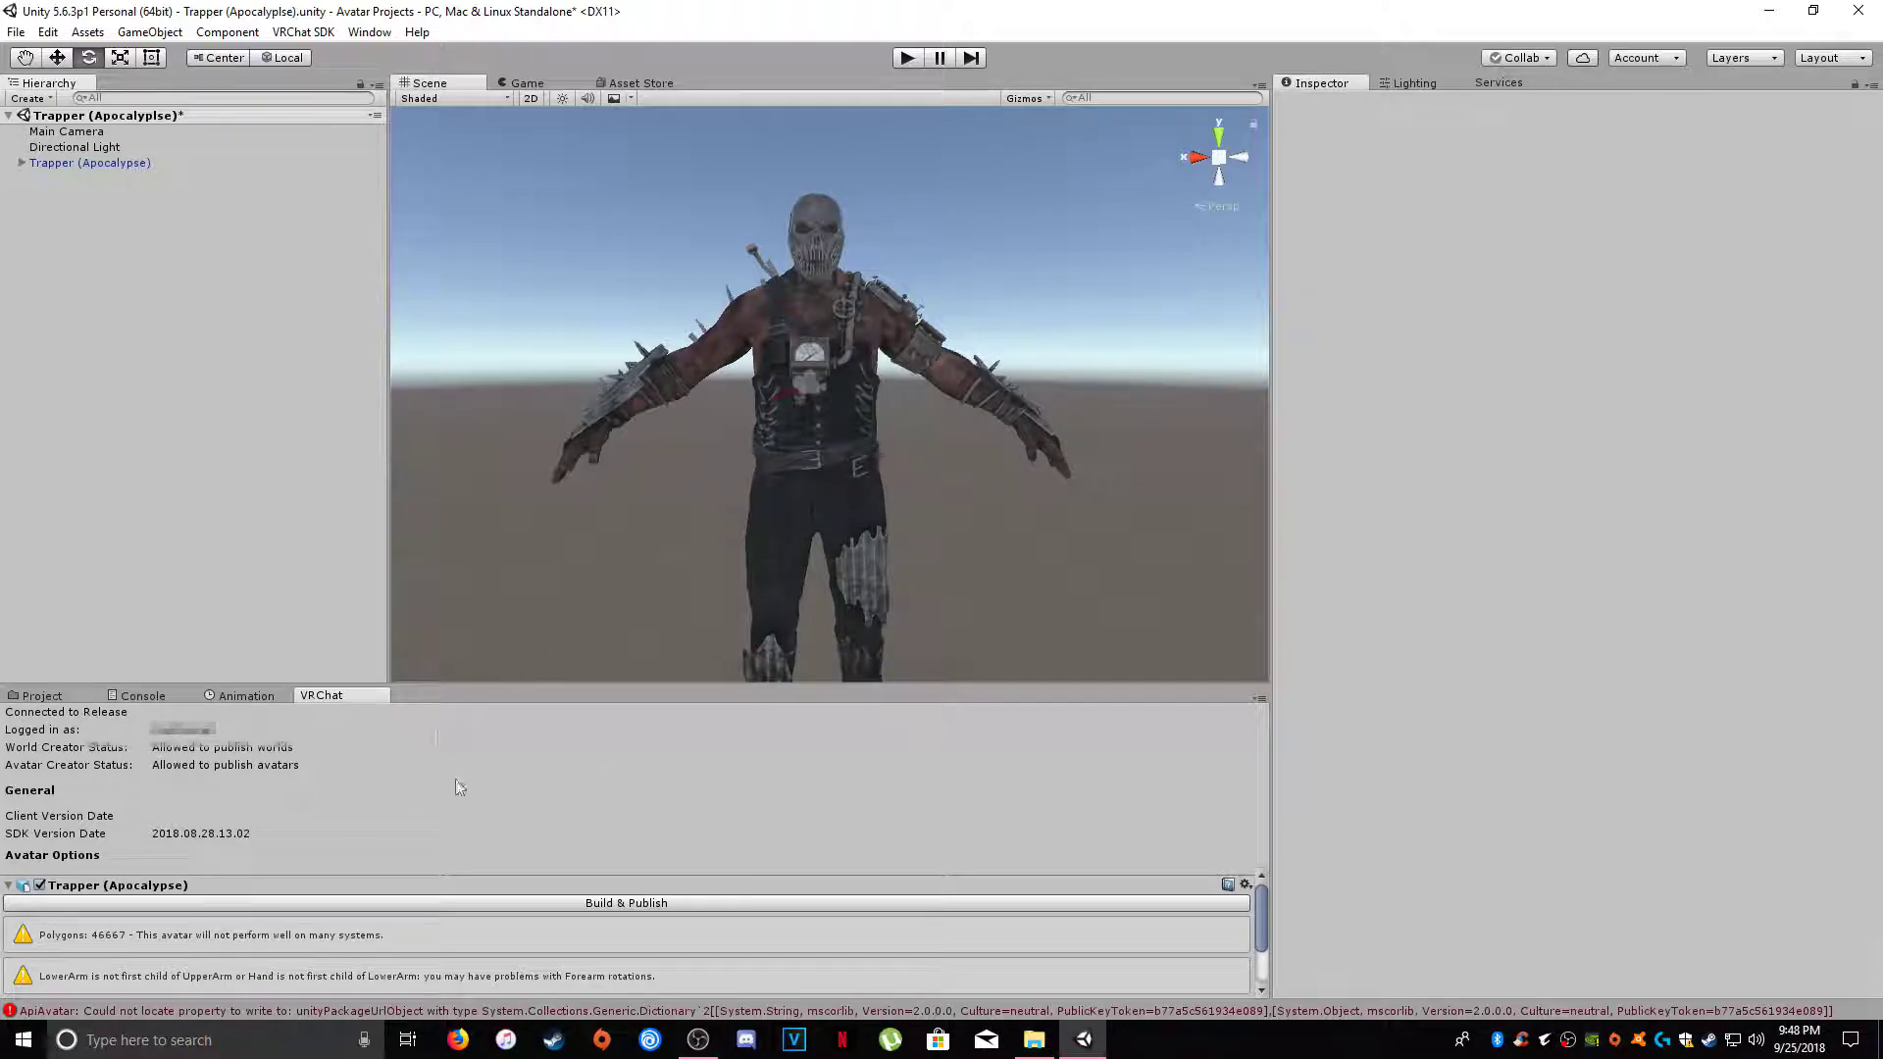
pyautogui.click(644, 908)
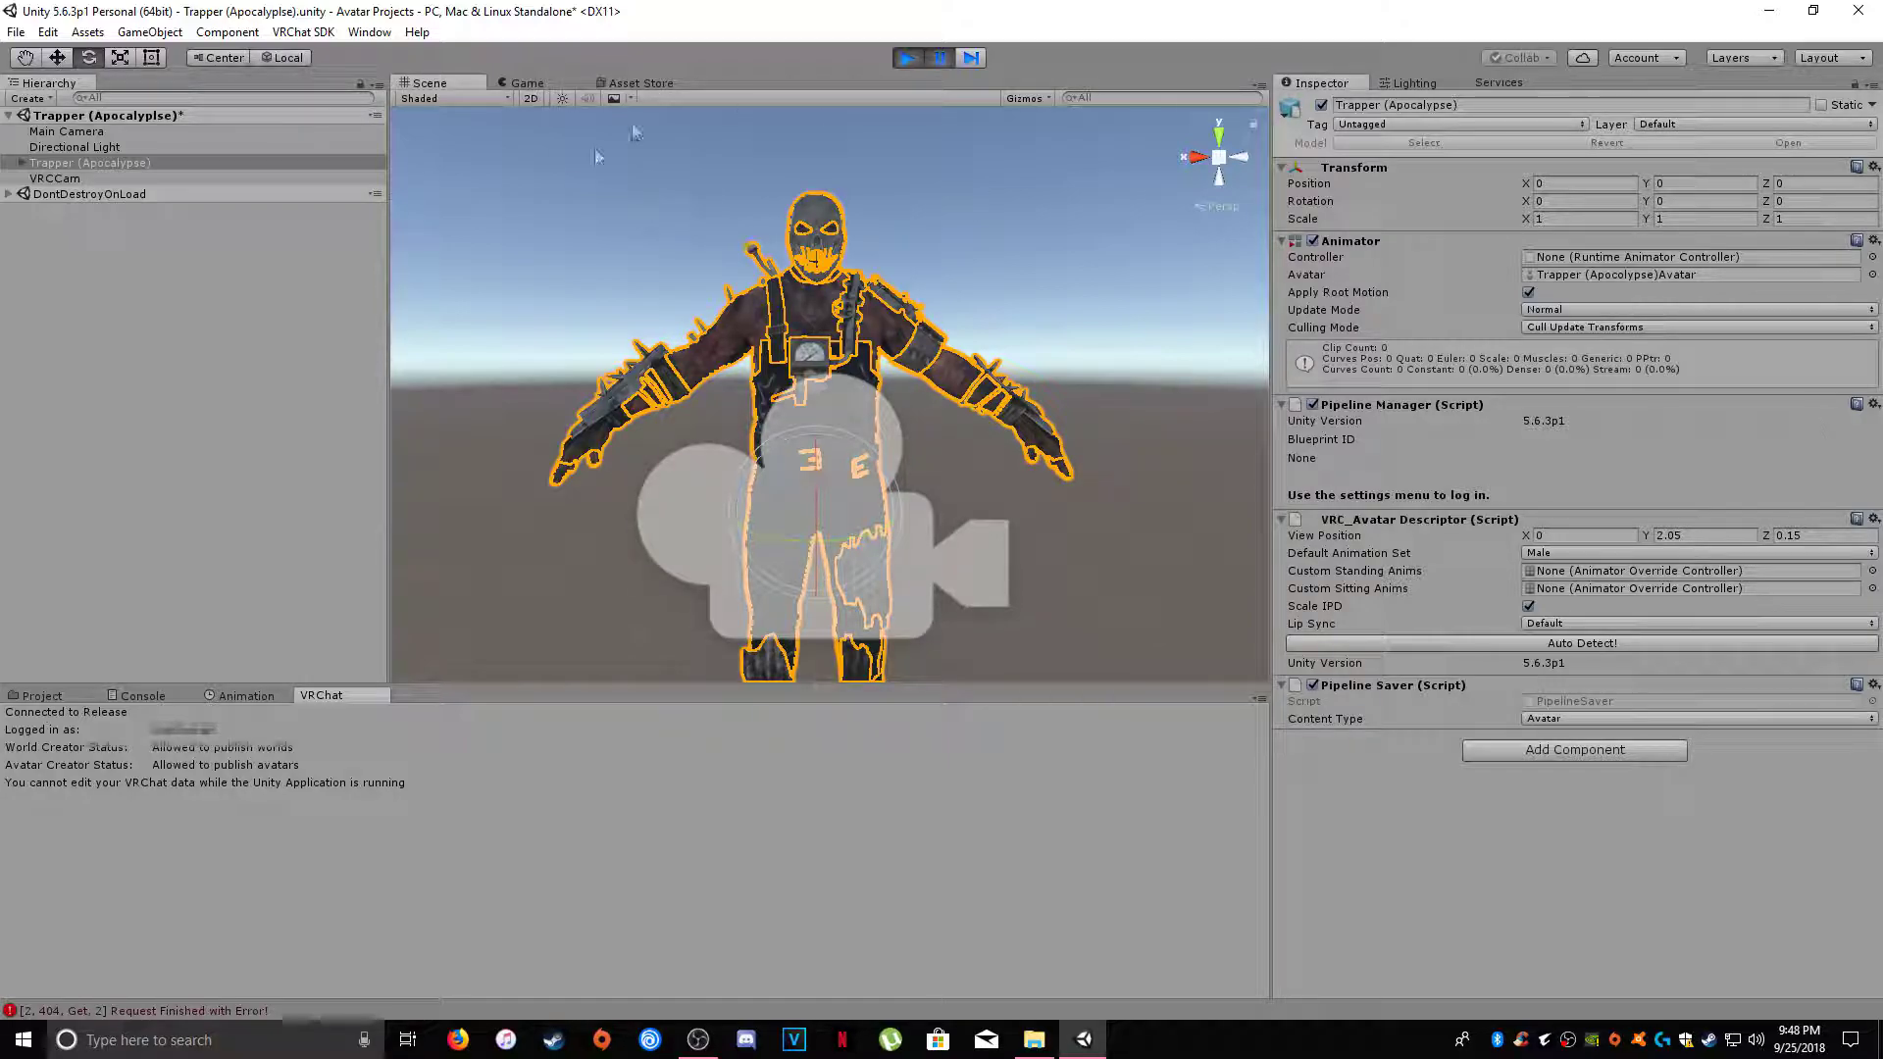
# - Name the upload 'Trapper (Apocalypse)' in the New Avatar form and set sharing to Public
pyautogui.click(522, 85)
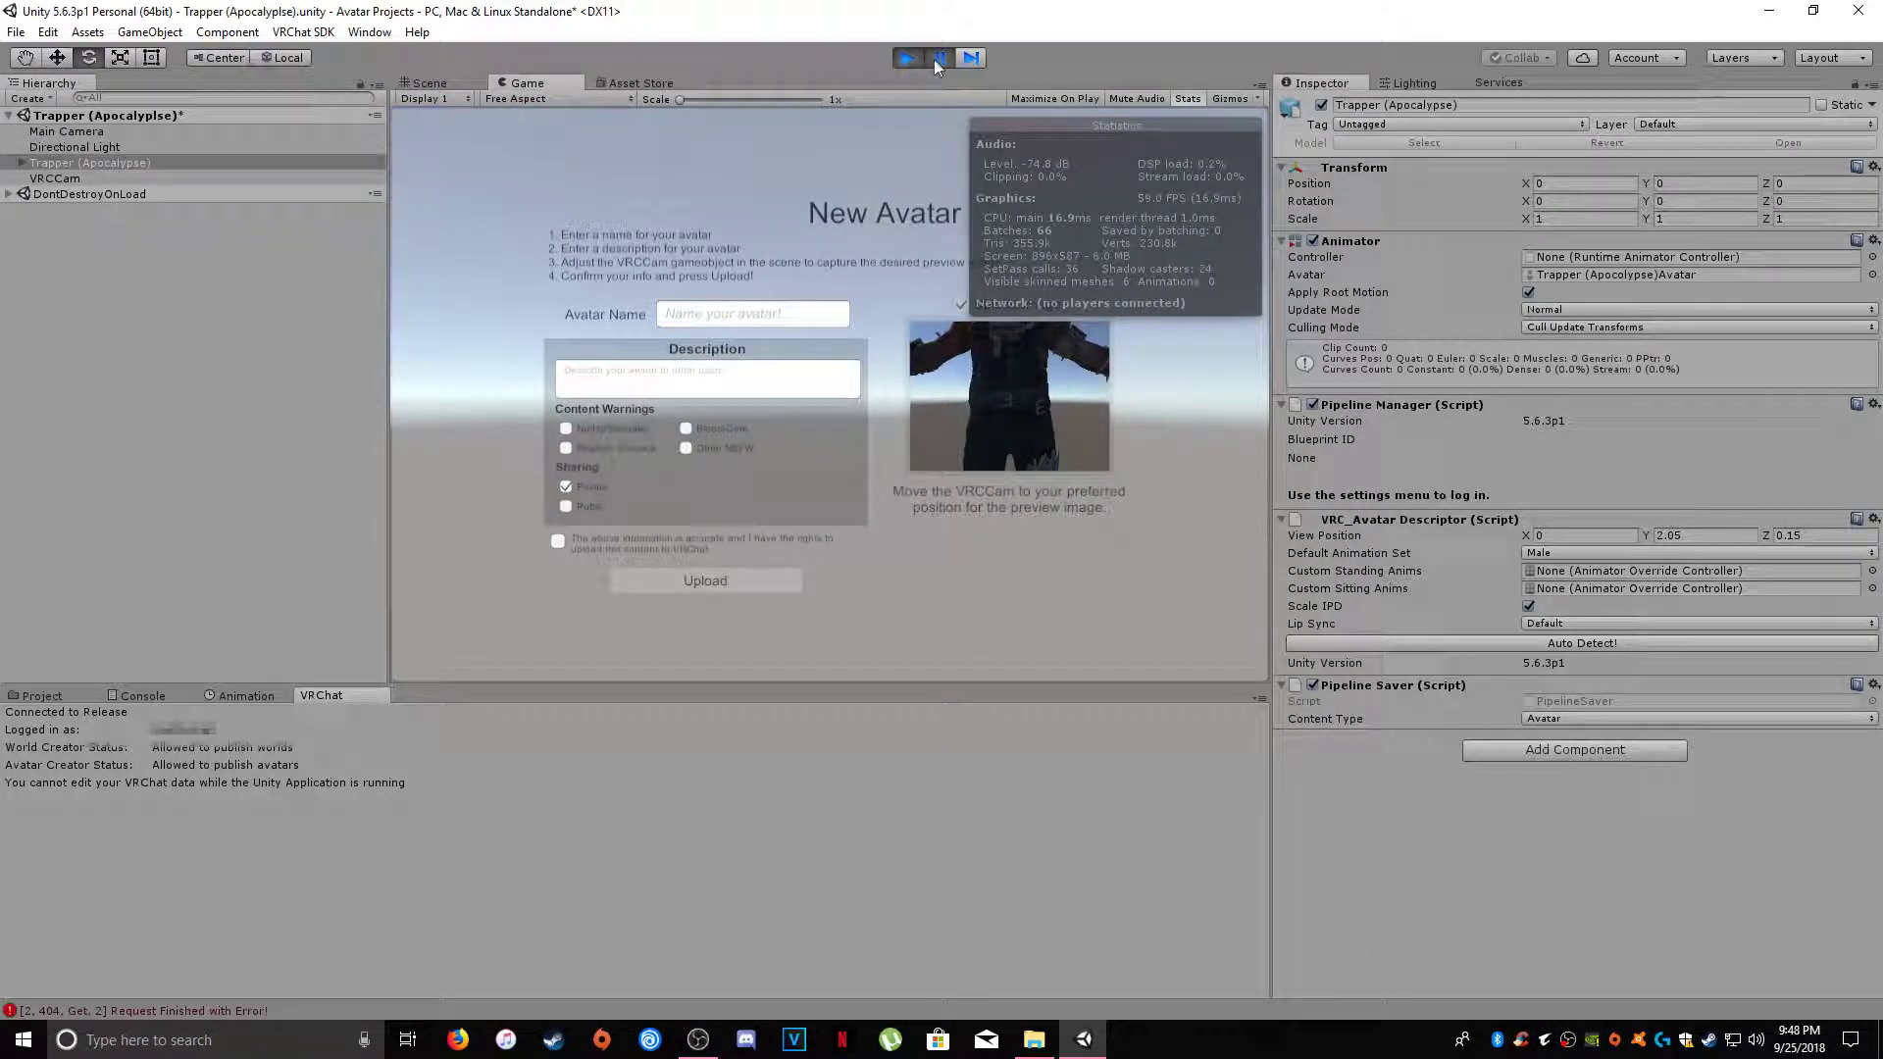
pyautogui.click(815, 321)
pyautogui.write('Trapp')
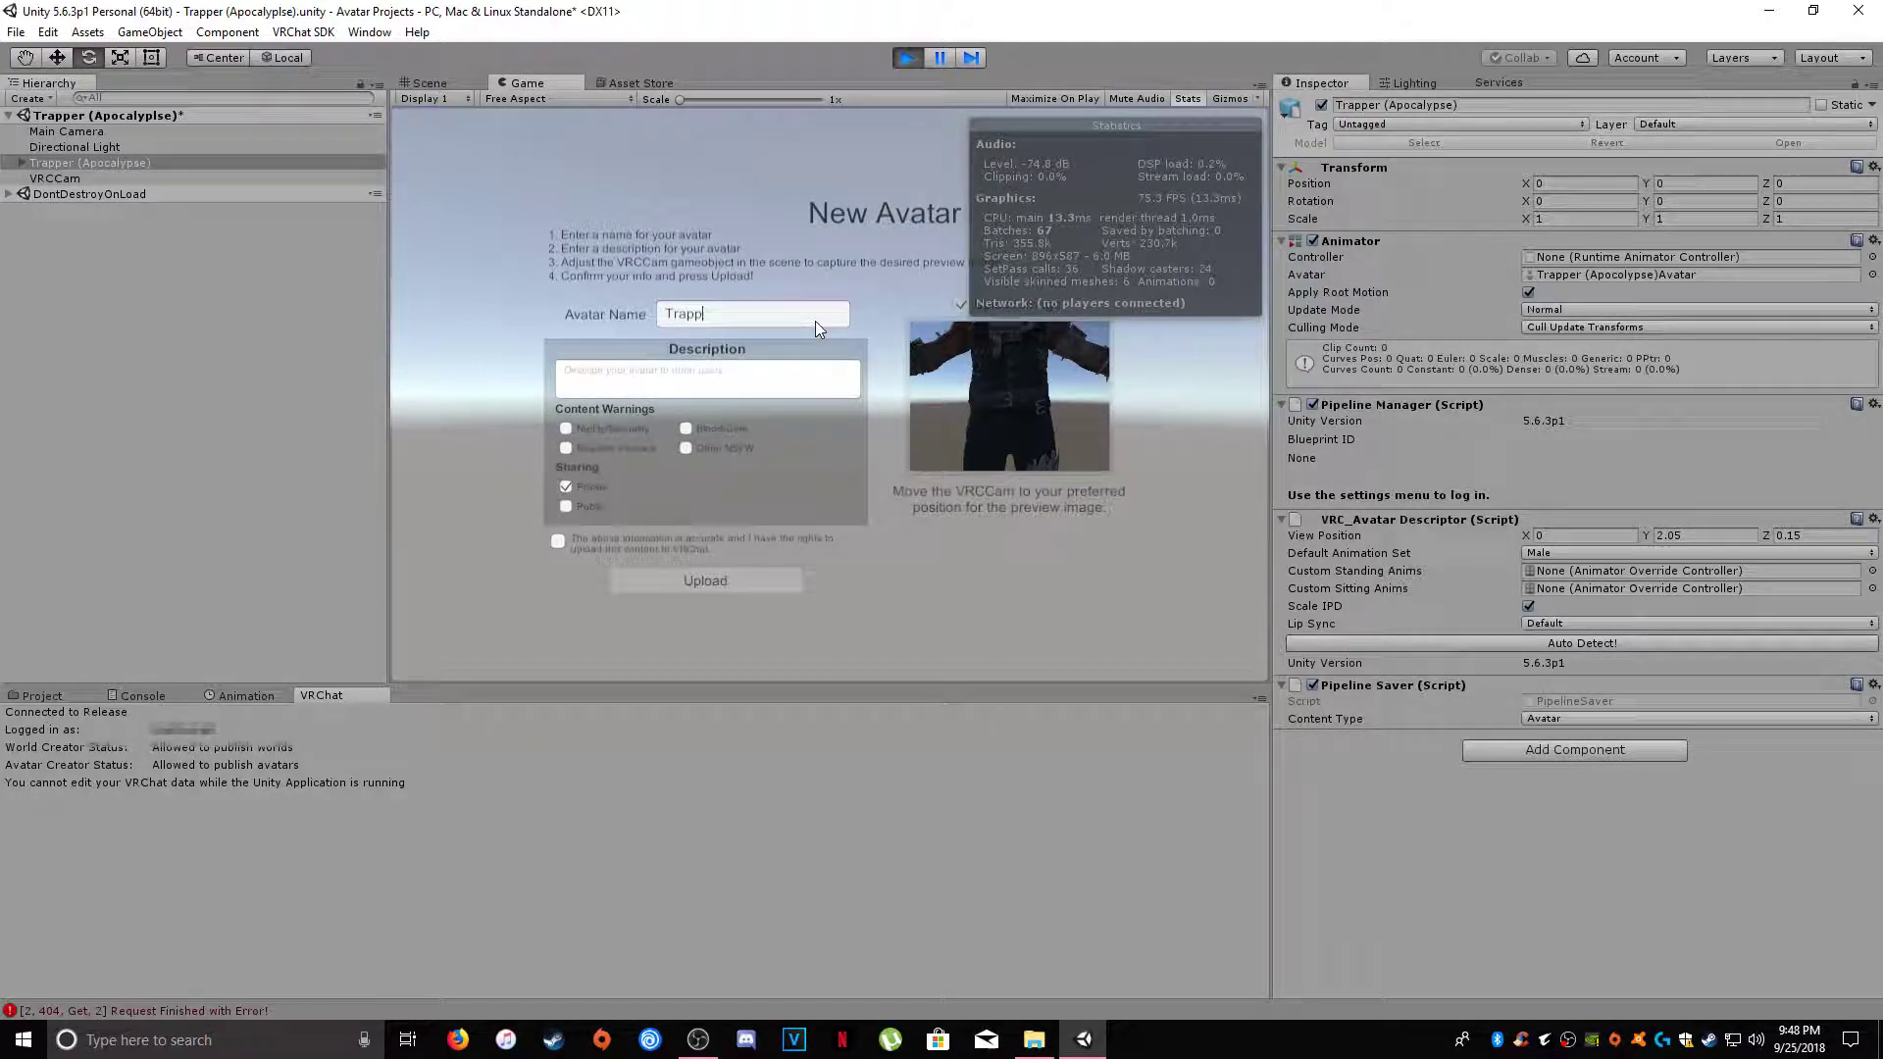
pyautogui.write('er (Apocalypse)')
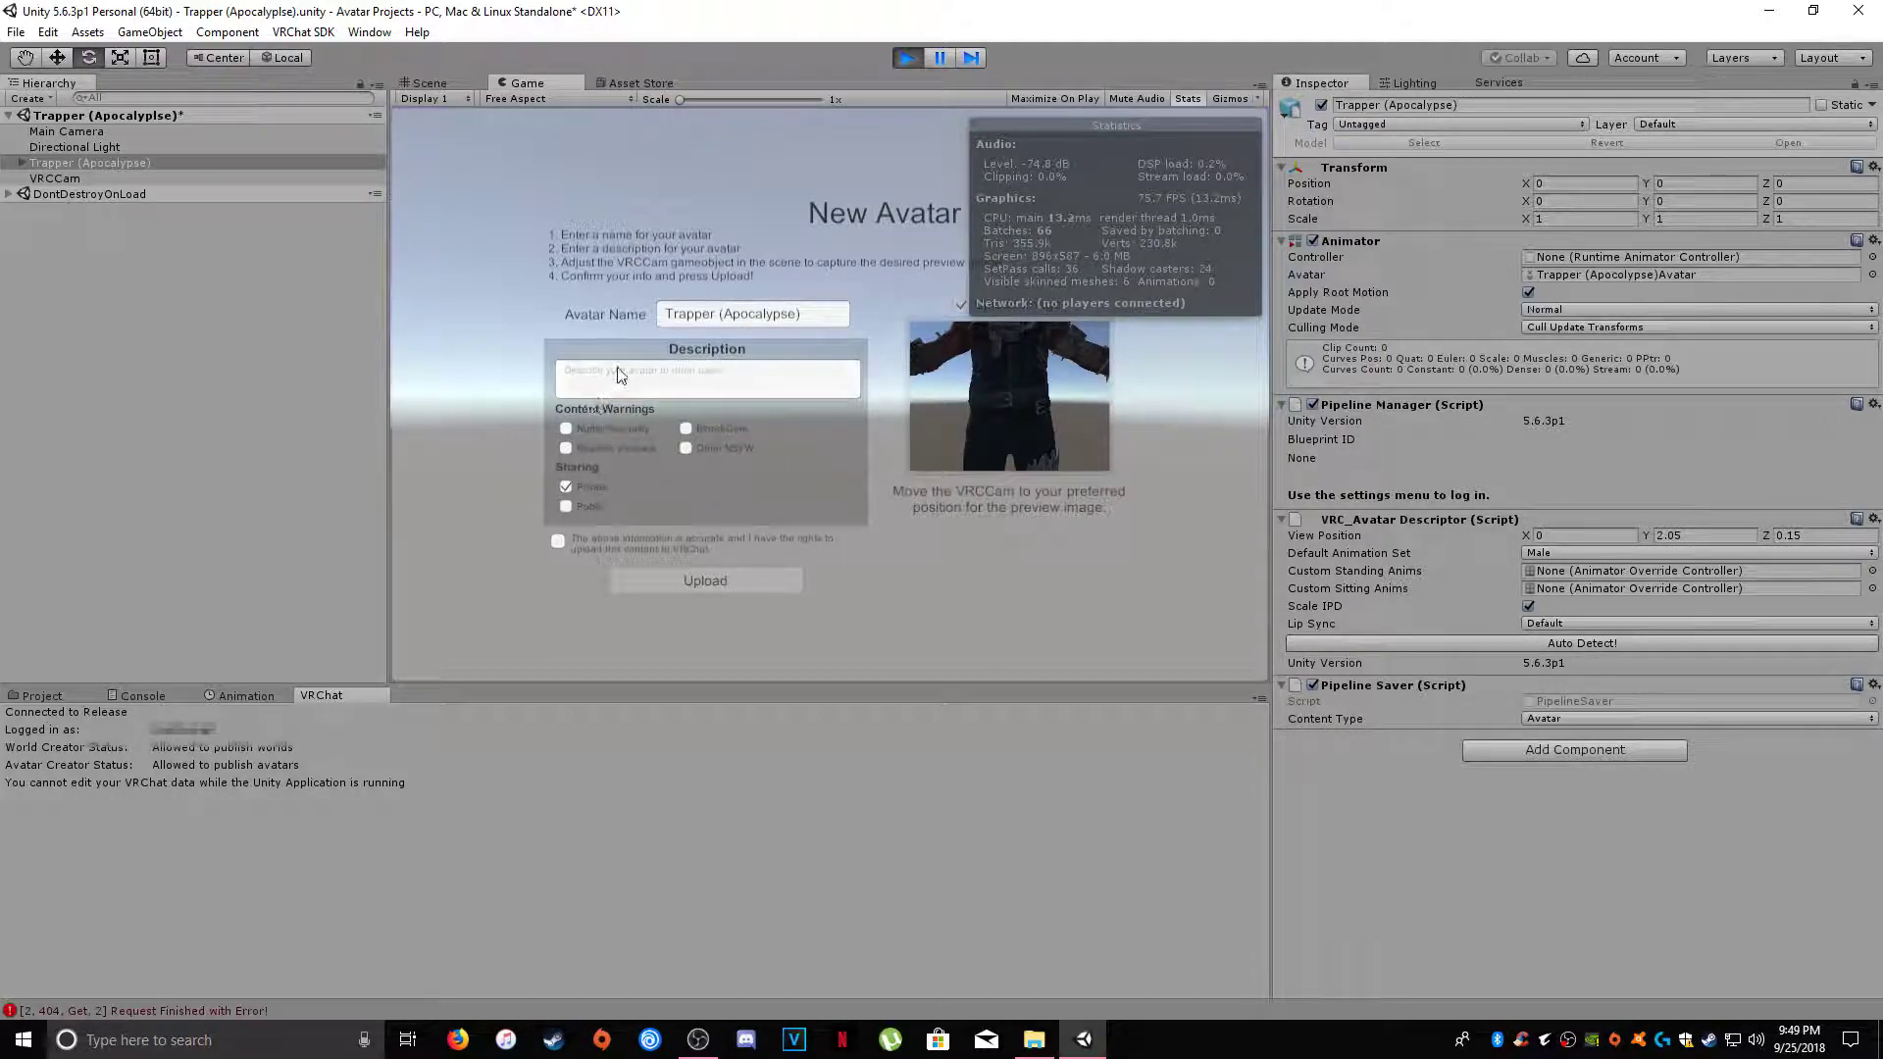
pyautogui.click(630, 387)
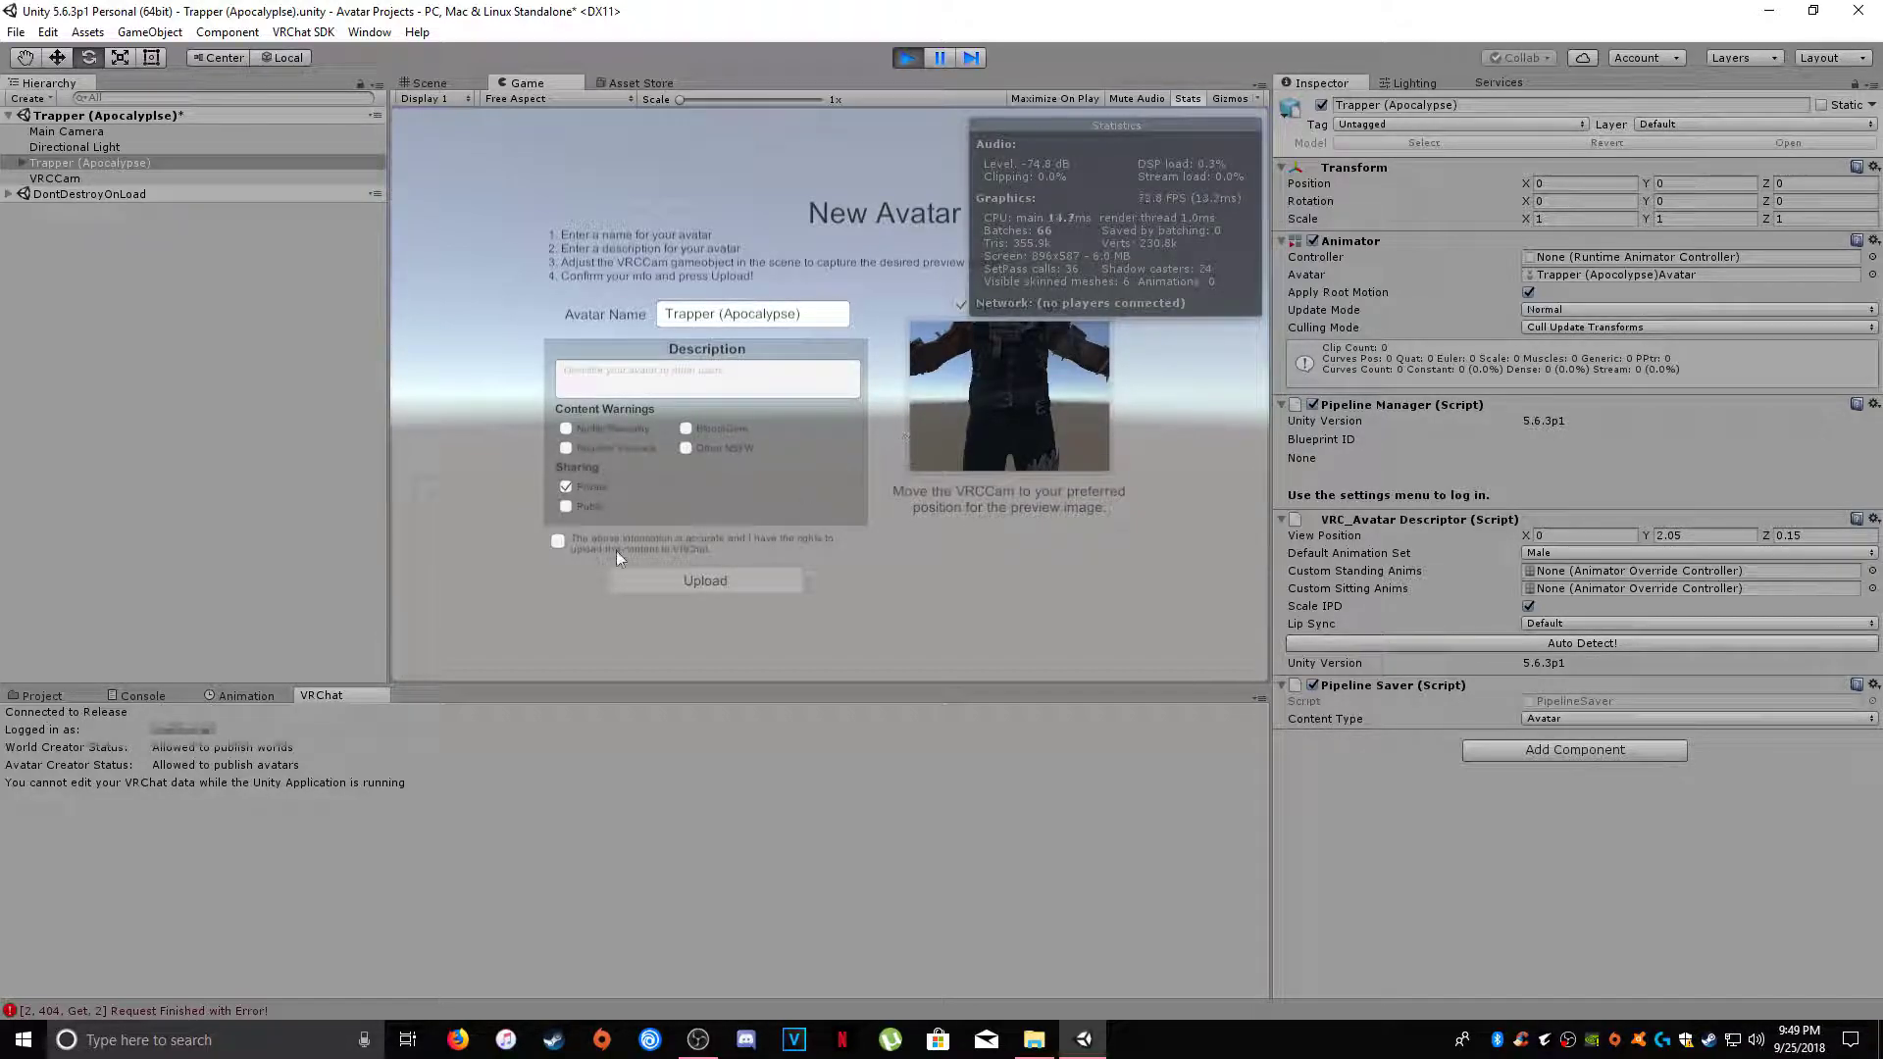
pyautogui.click(567, 506)
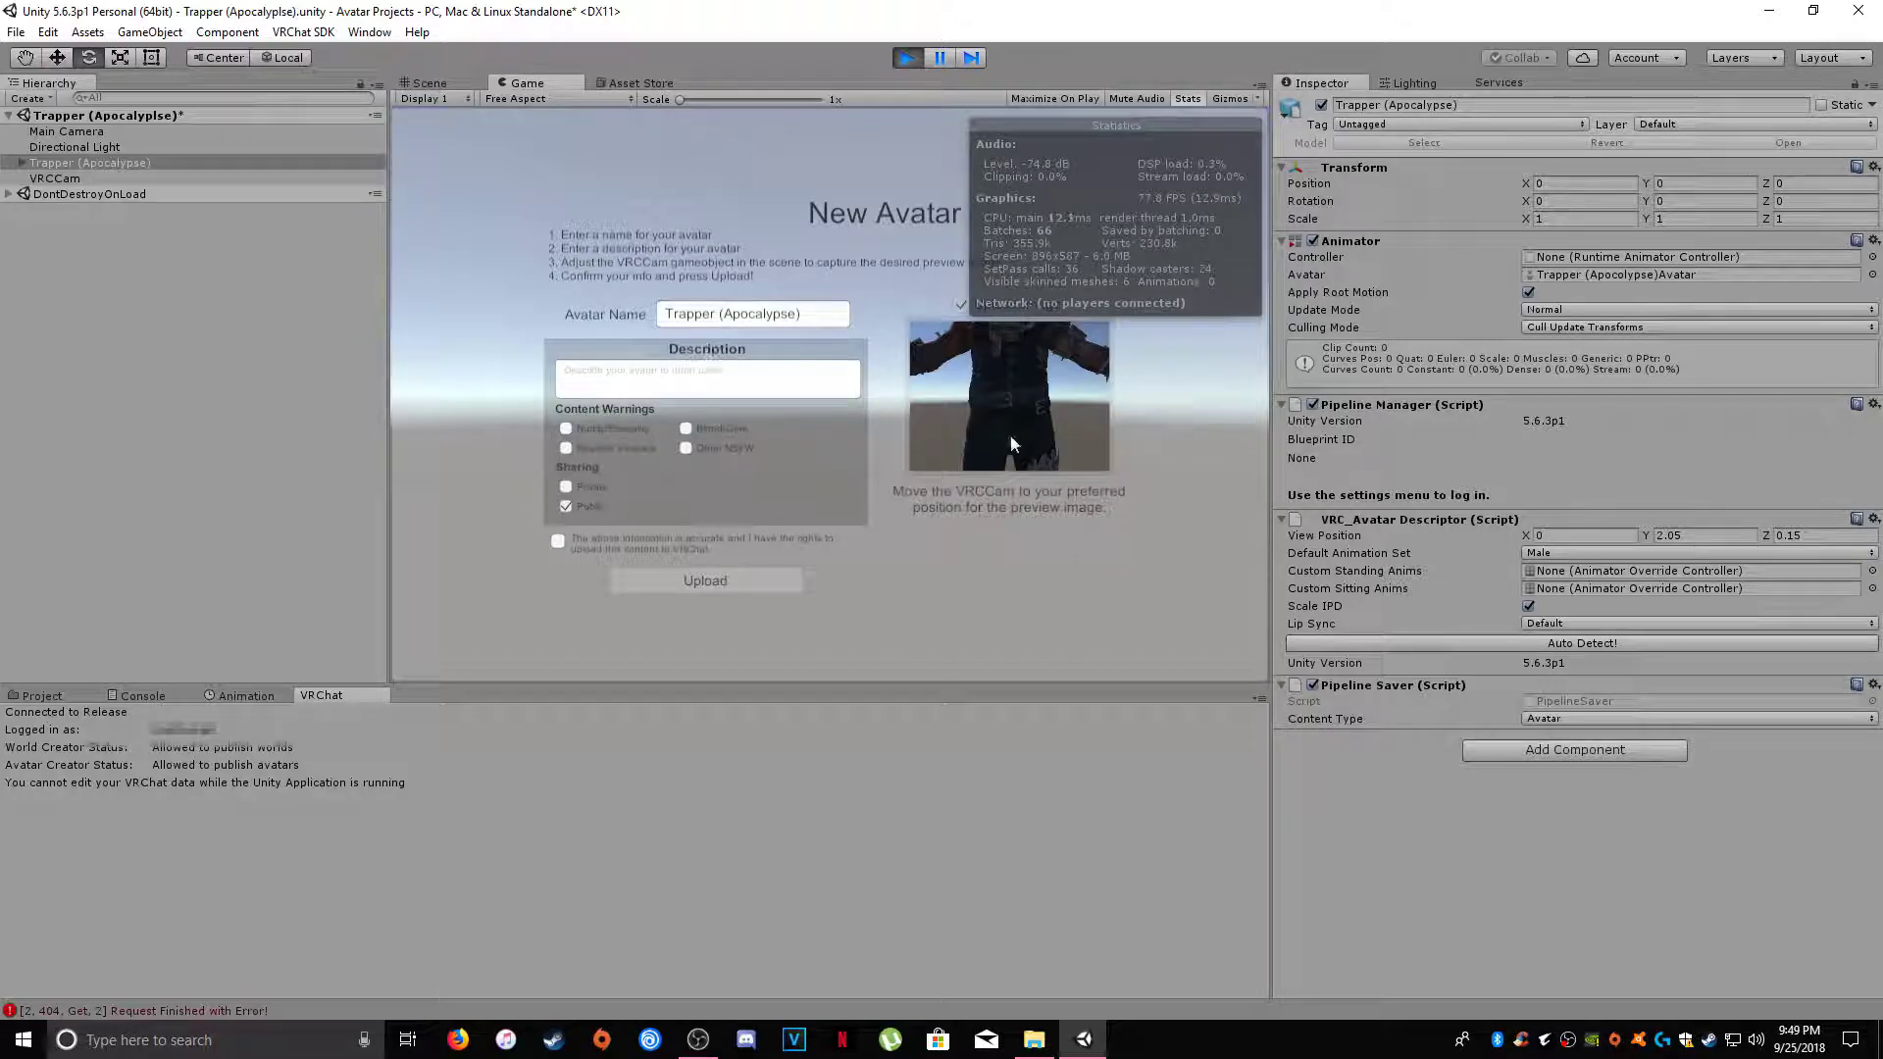
pyautogui.click(423, 83)
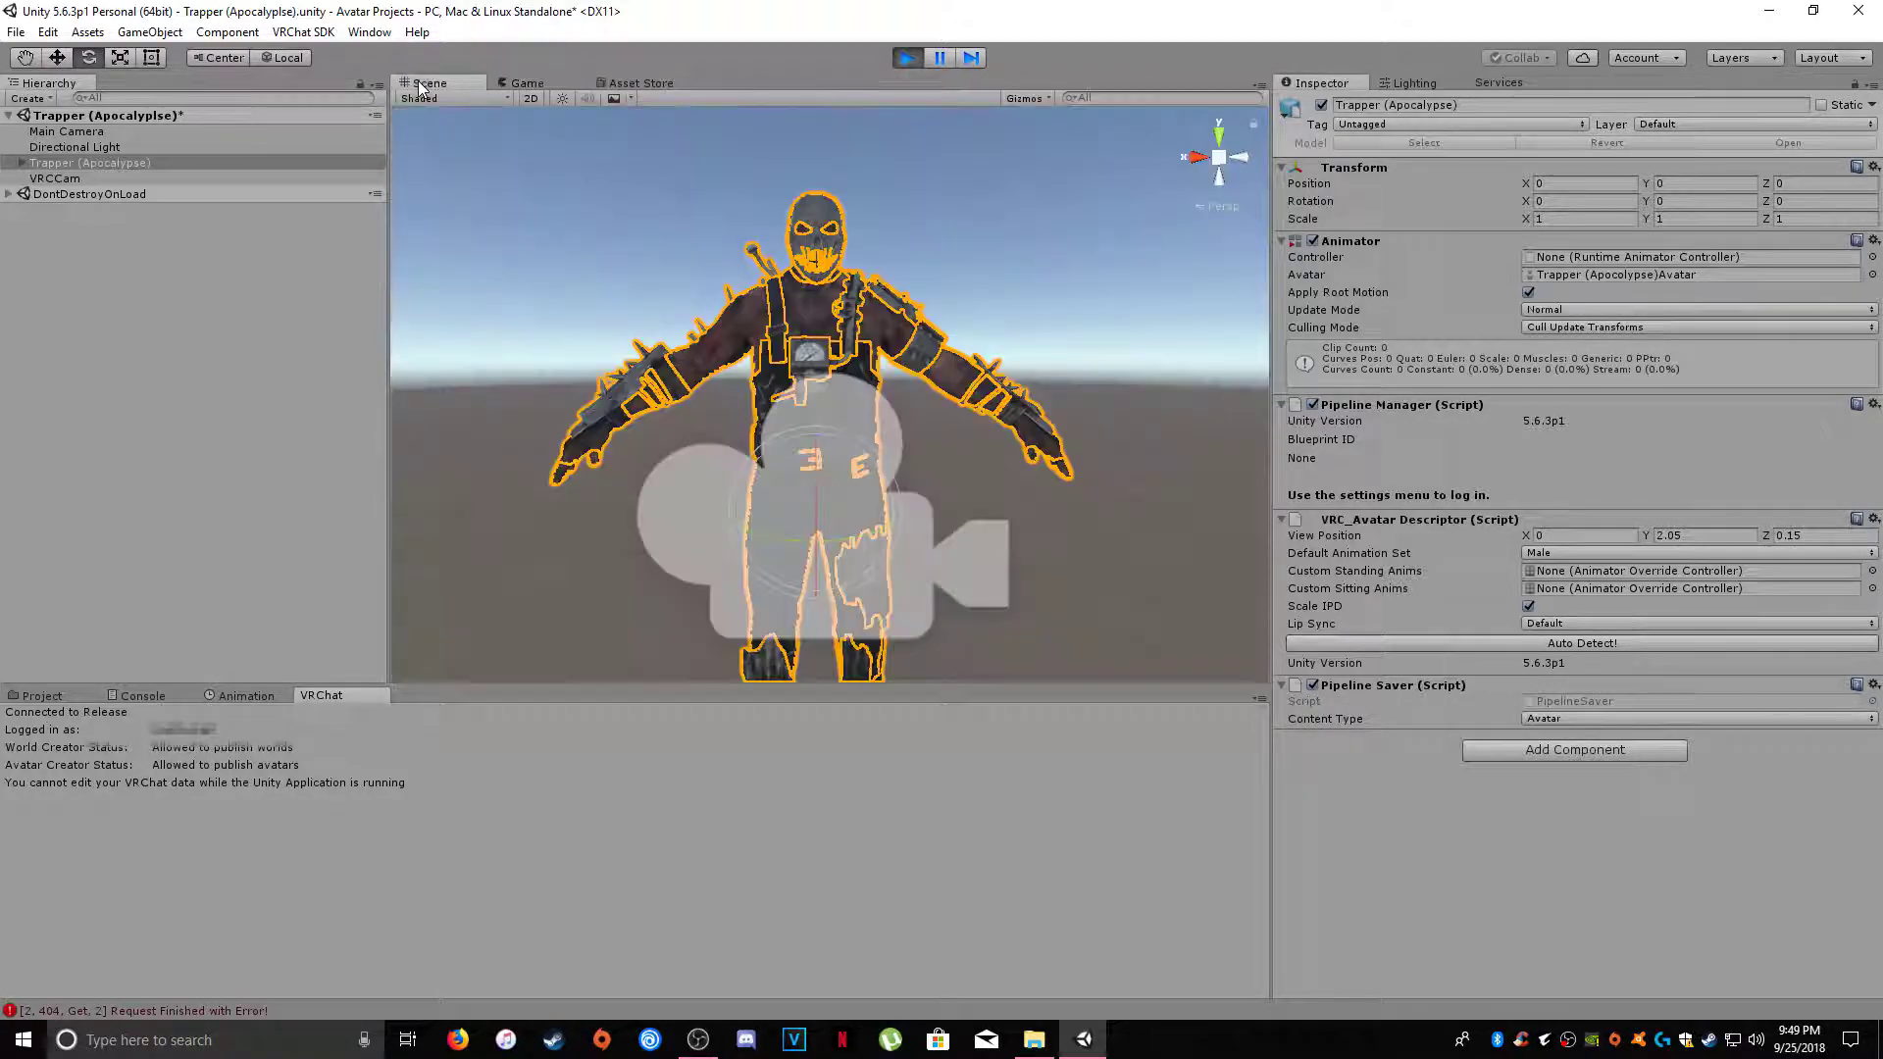
# - Move the VRCCam up and forward to 0, 1.711, 1.061 to frame the avatar's front
pyautogui.moveTo(832, 486); pyautogui.dragTo(610, 519, button='right')
pyautogui.click(726, 460)
pyautogui.click(57, 57)
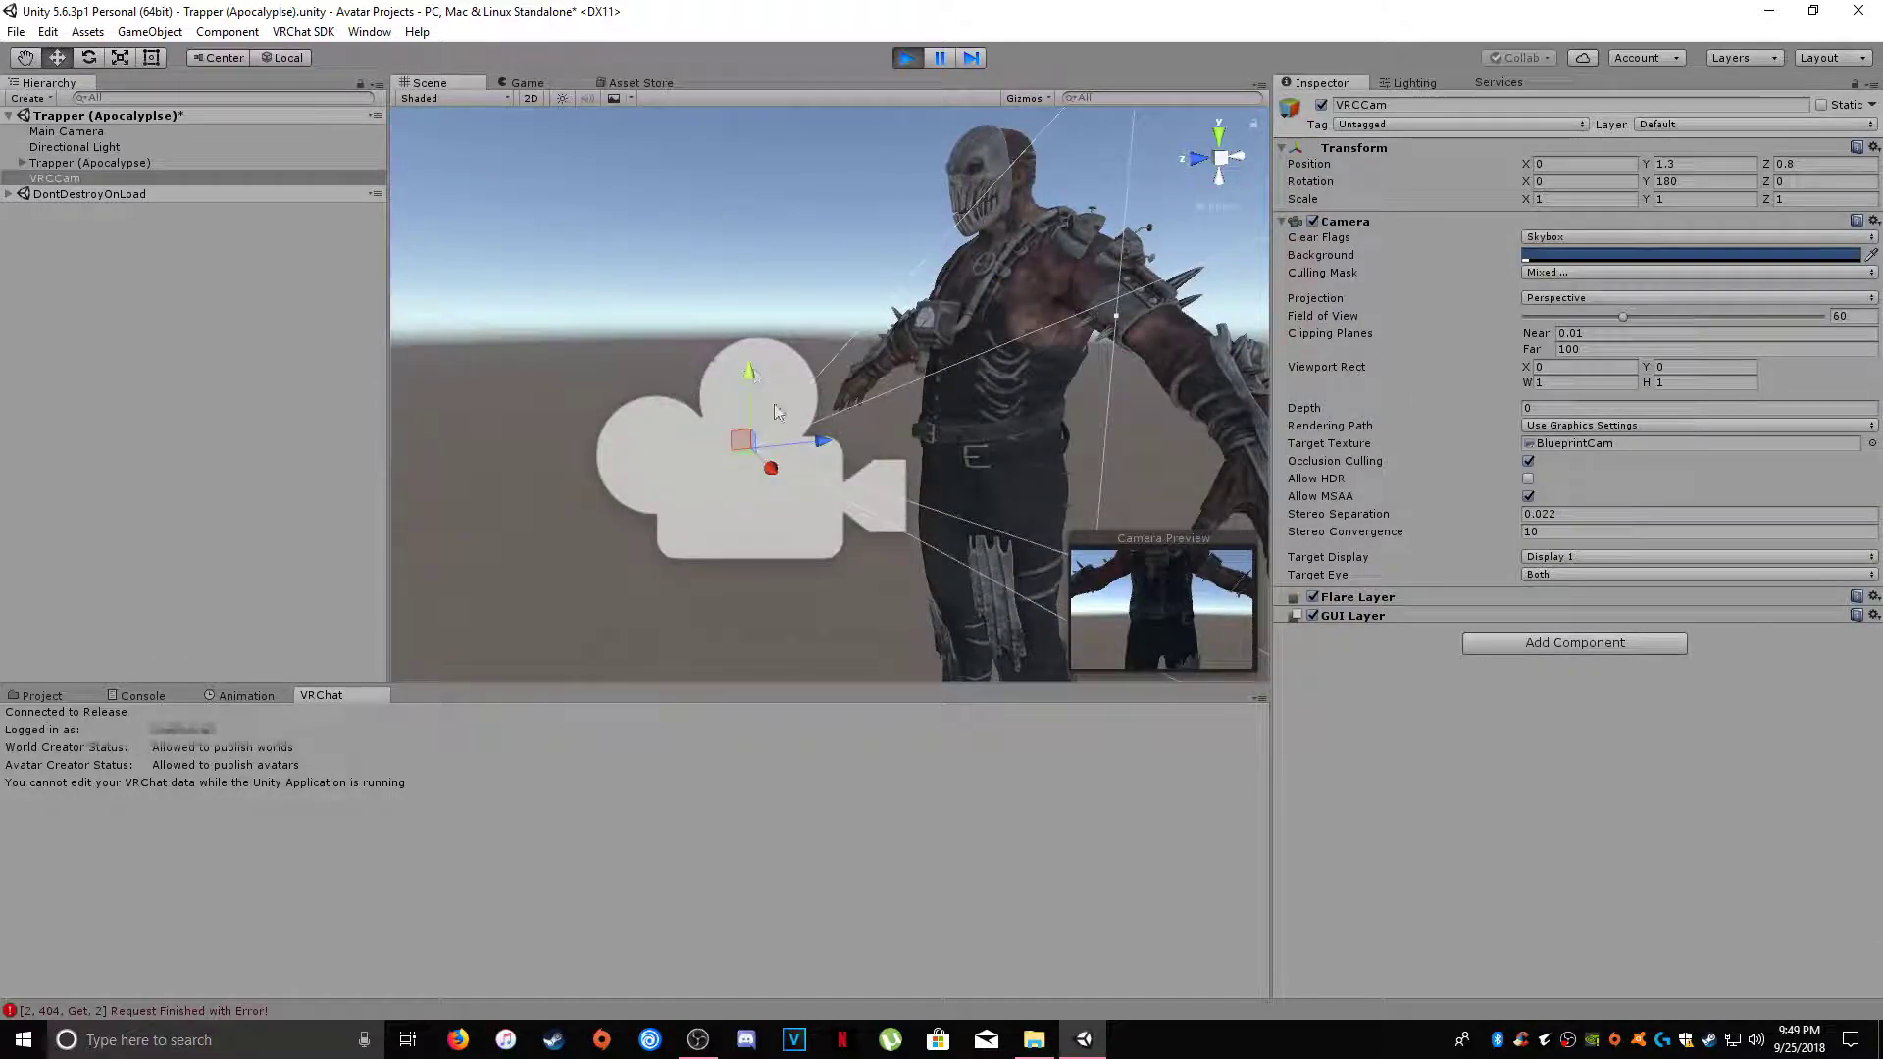
pyautogui.moveTo(819, 447); pyautogui.dragTo(741, 449)
pyautogui.moveTo(677, 391); pyautogui.dragTo(651, 245)
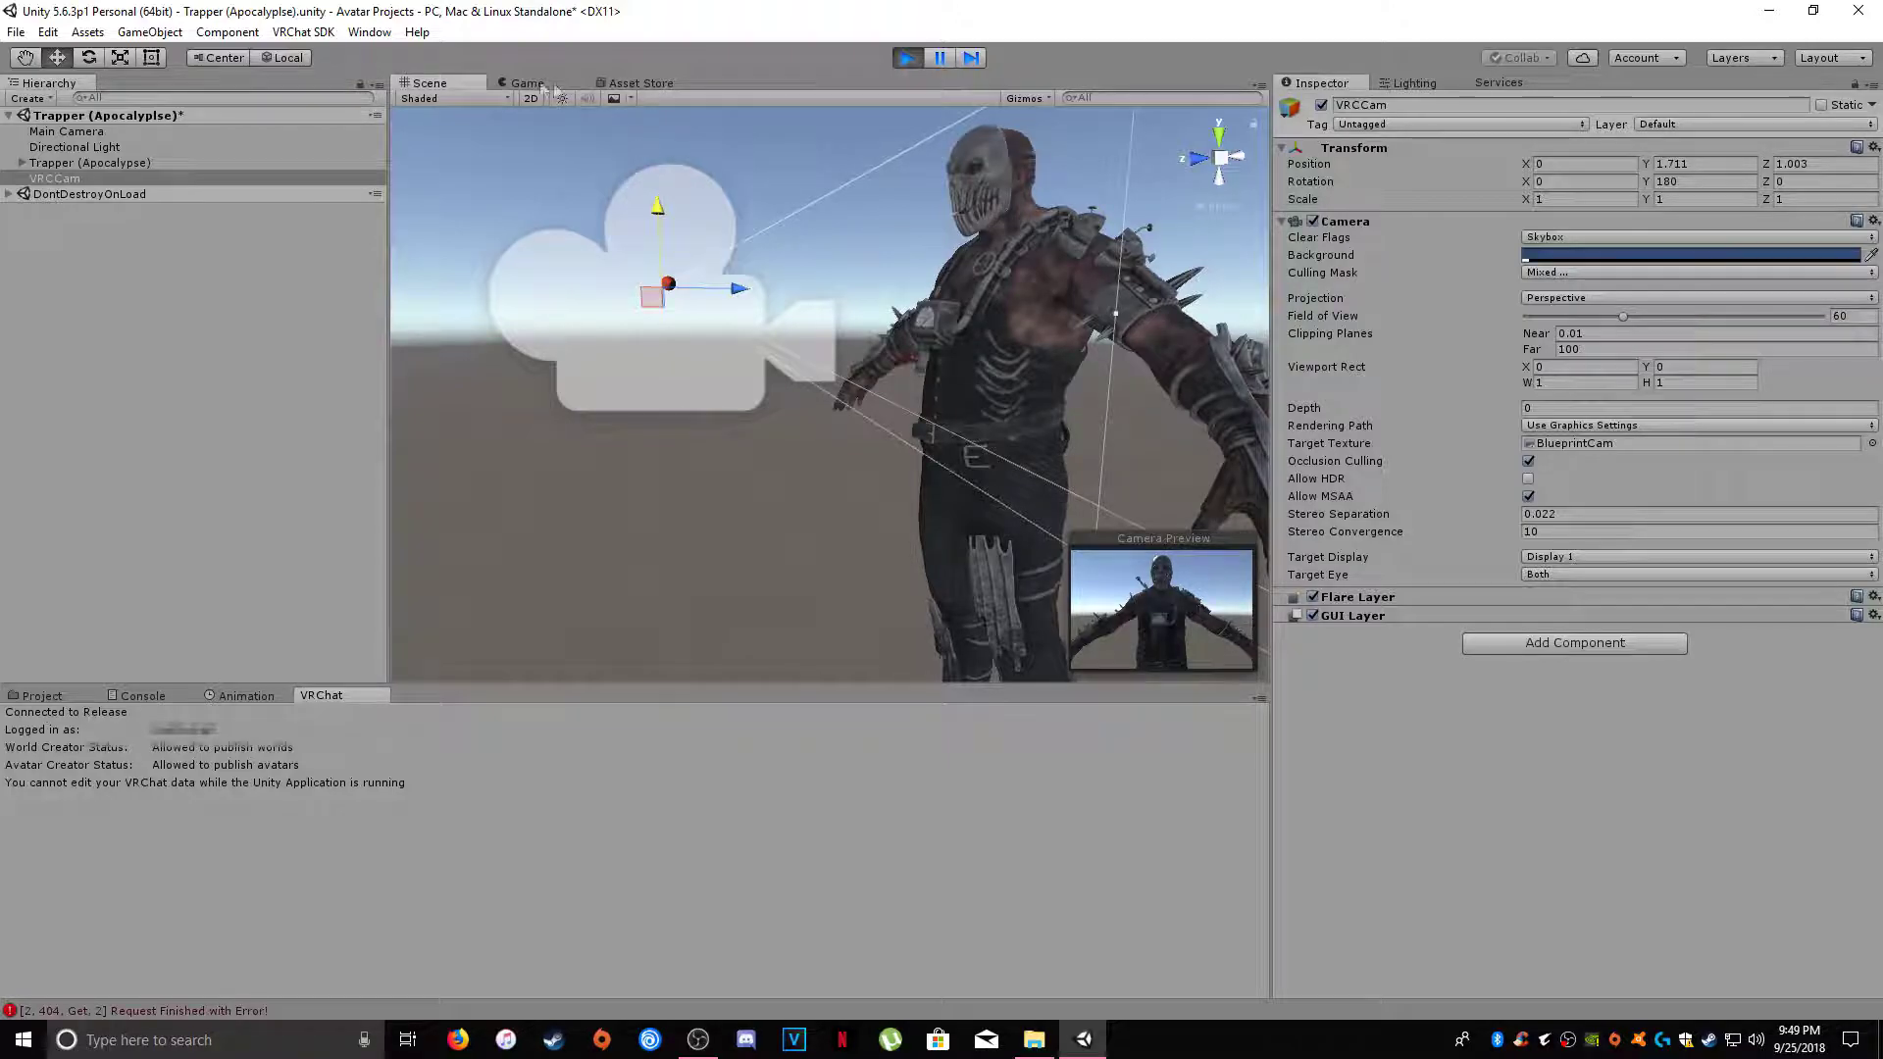
pyautogui.click(430, 82)
pyautogui.moveTo(757, 299); pyautogui.dragTo(731, 297)
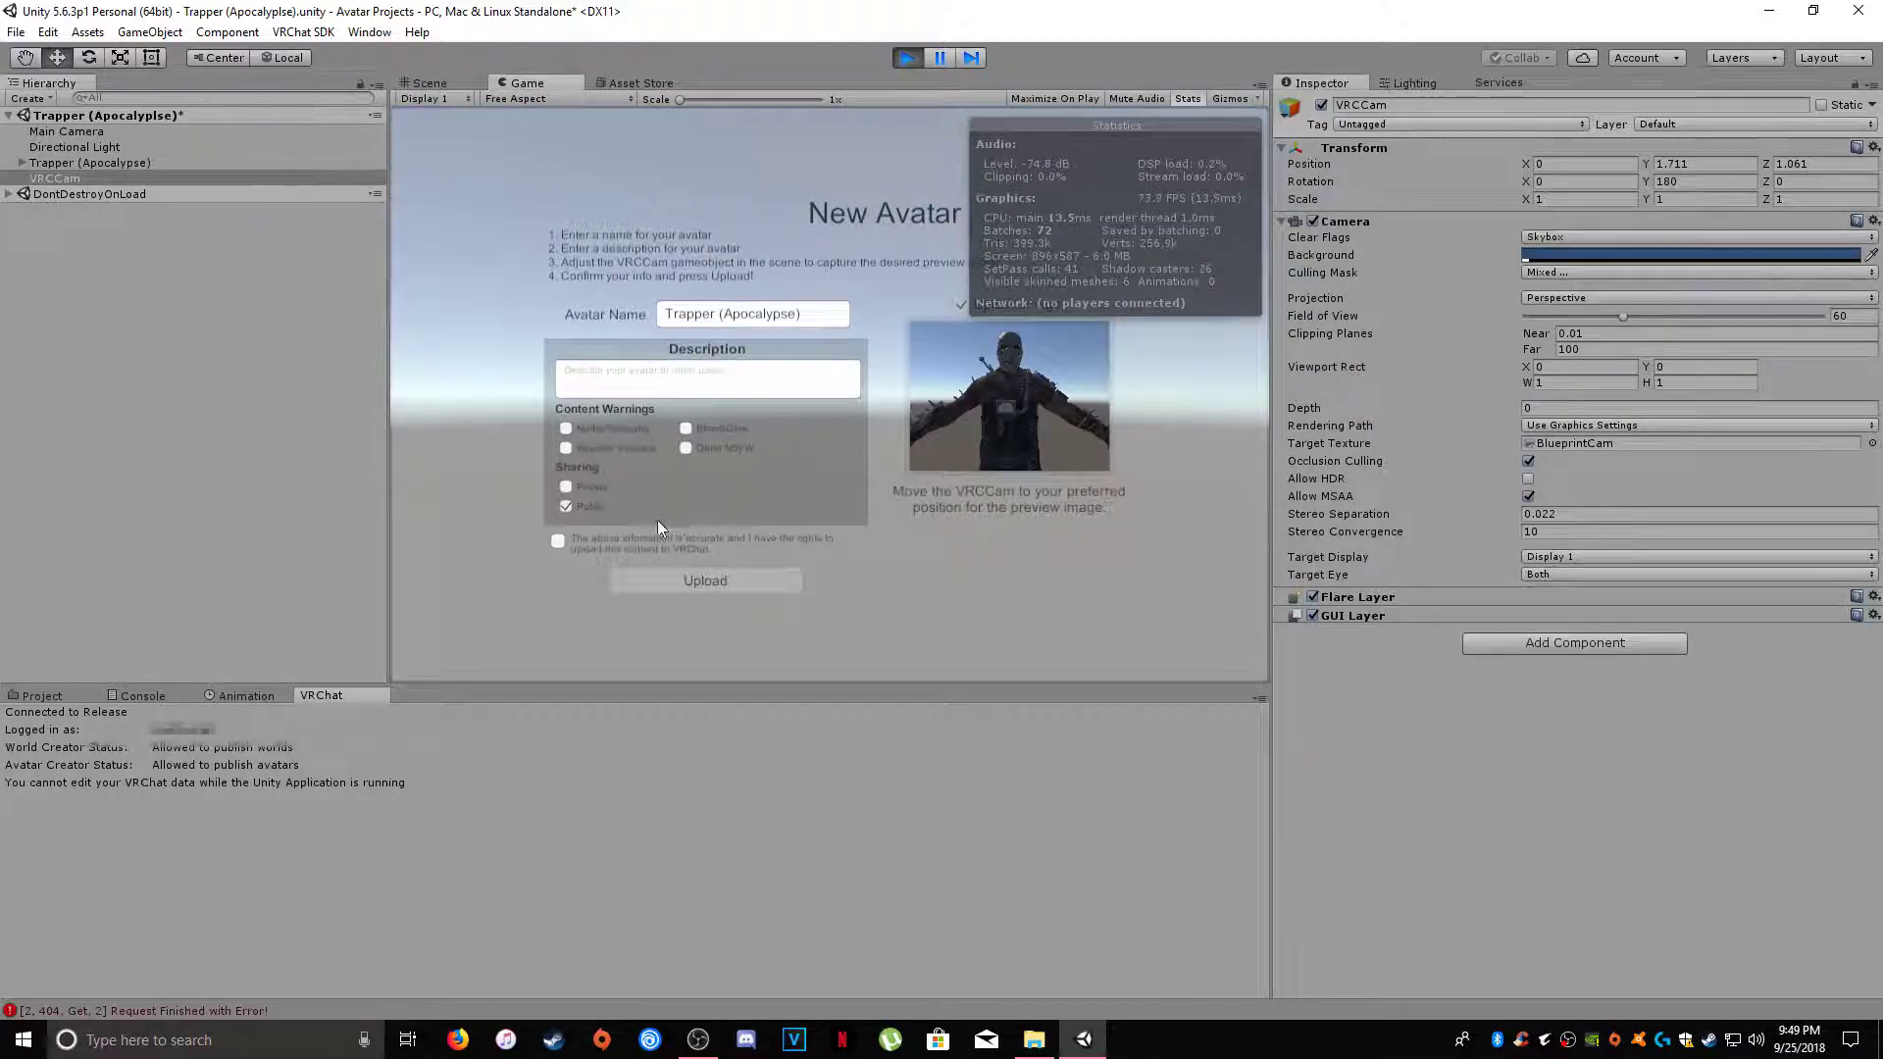
# - Confirm the avatar information is accurate and upload the Trapper (Apocalypse) avatar to VRChat
pyautogui.click(557, 541)
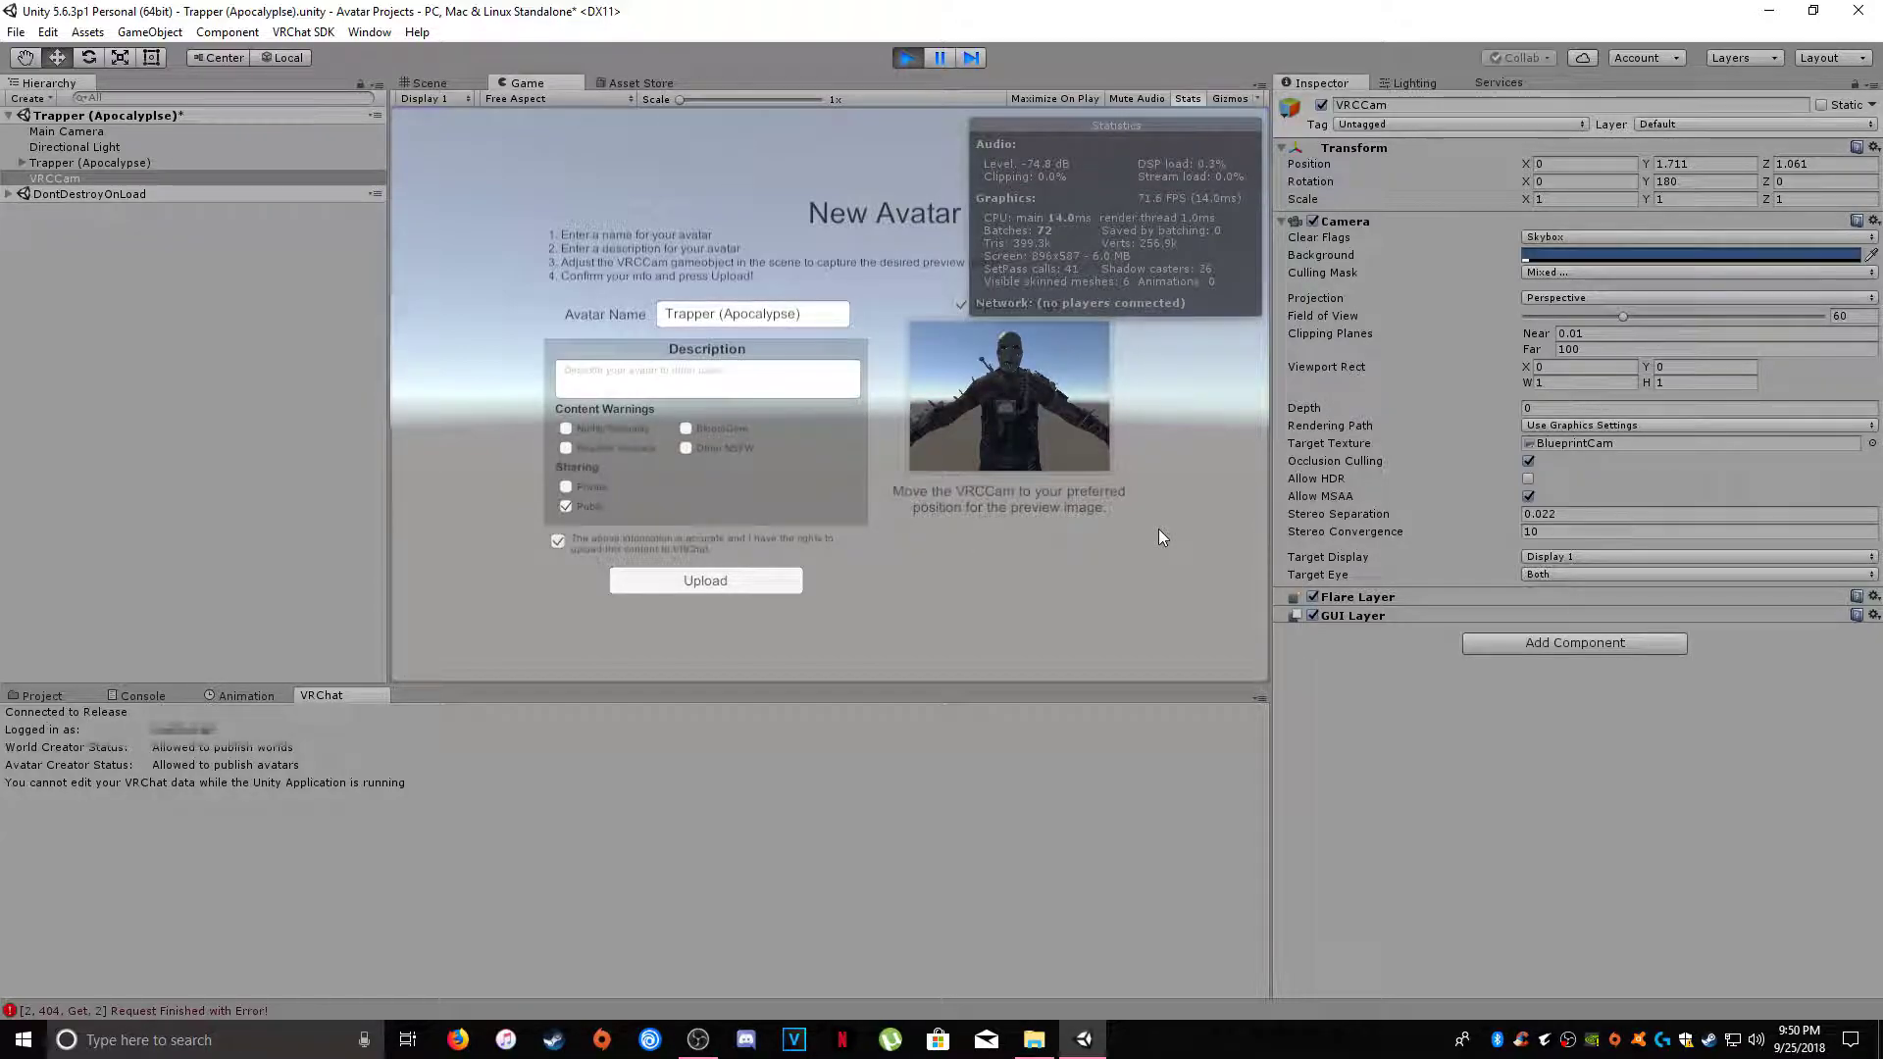
pyautogui.click(716, 581)
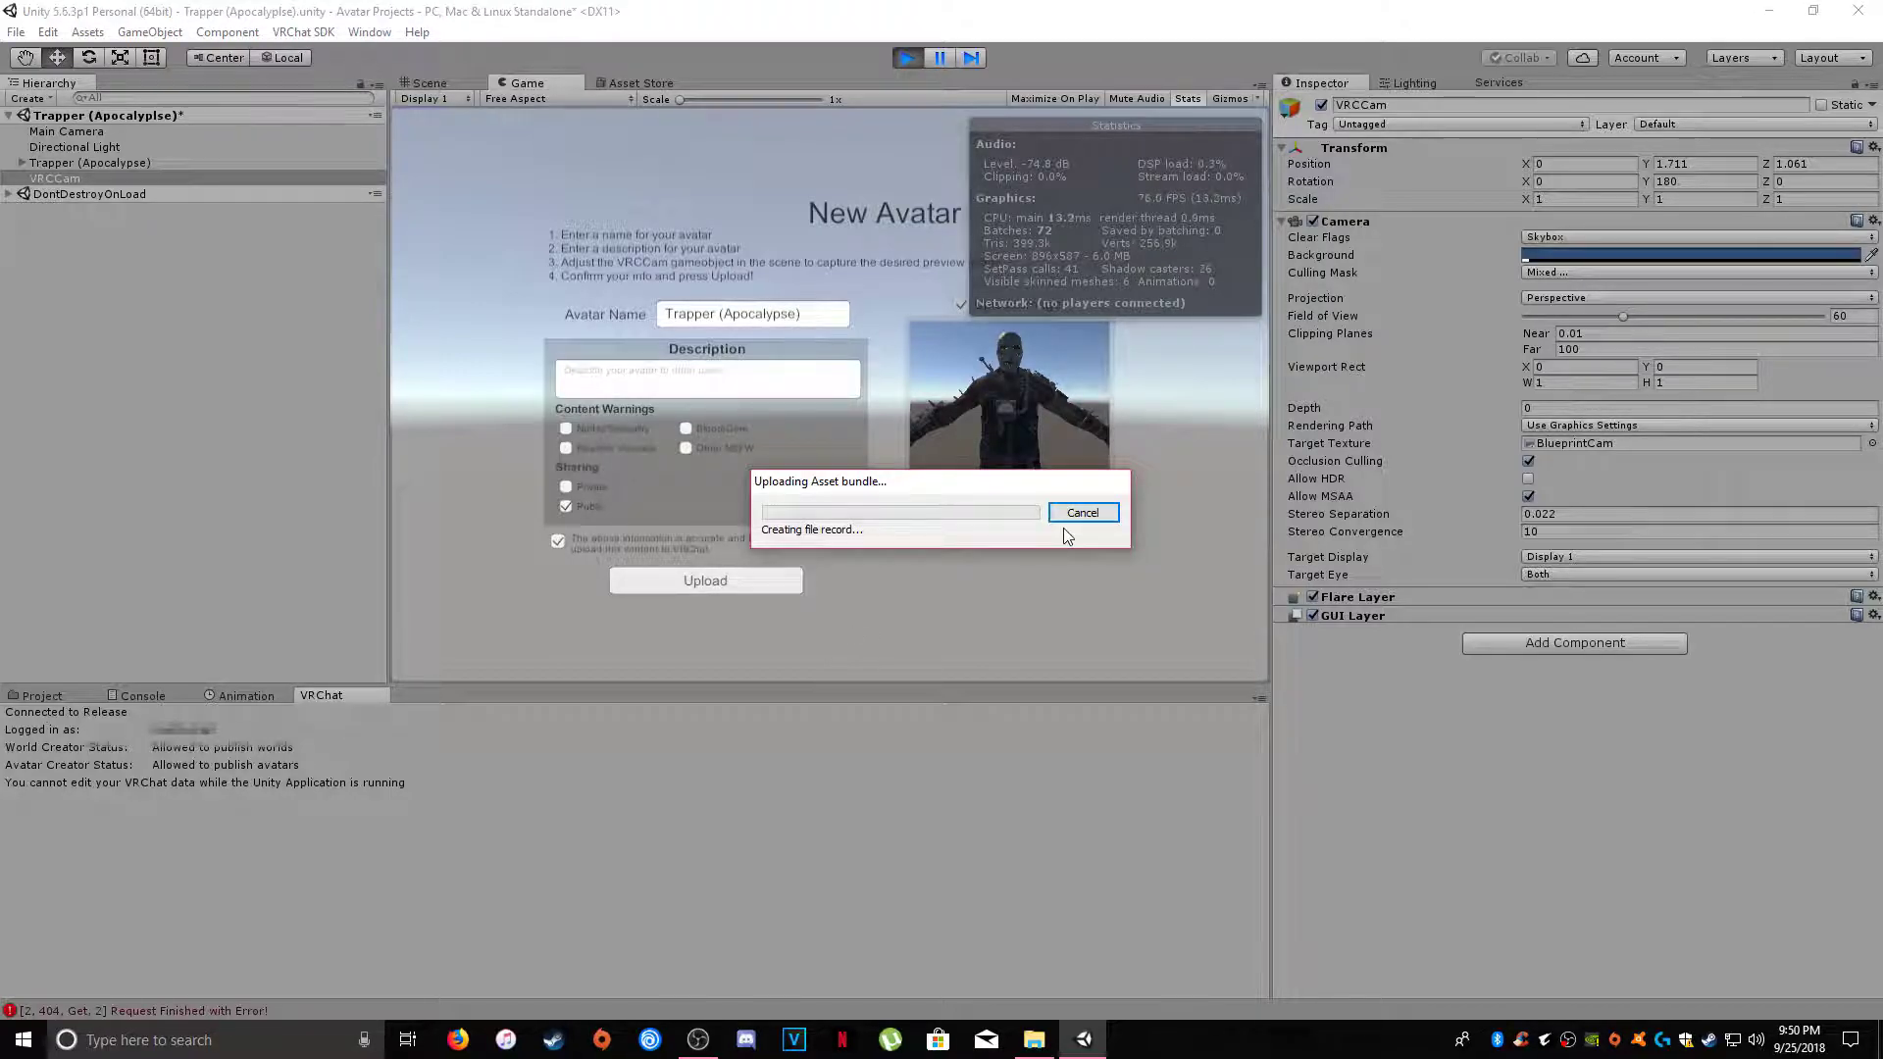